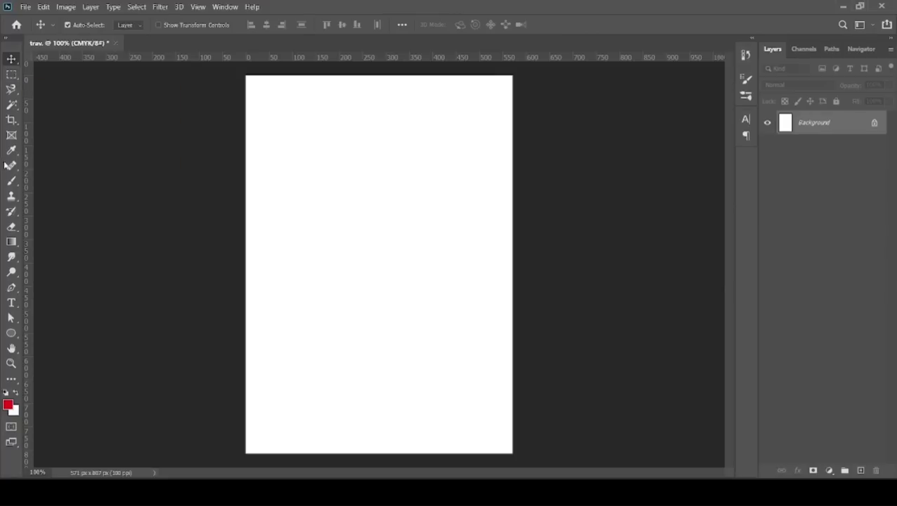
Step: Copy the area outside a tall, page-height ellipse onto a new layer and hide the Background
{"action": "left_click", "coordinate": [15, 78]}
{"action": "left_click", "coordinate": [56, 85]}
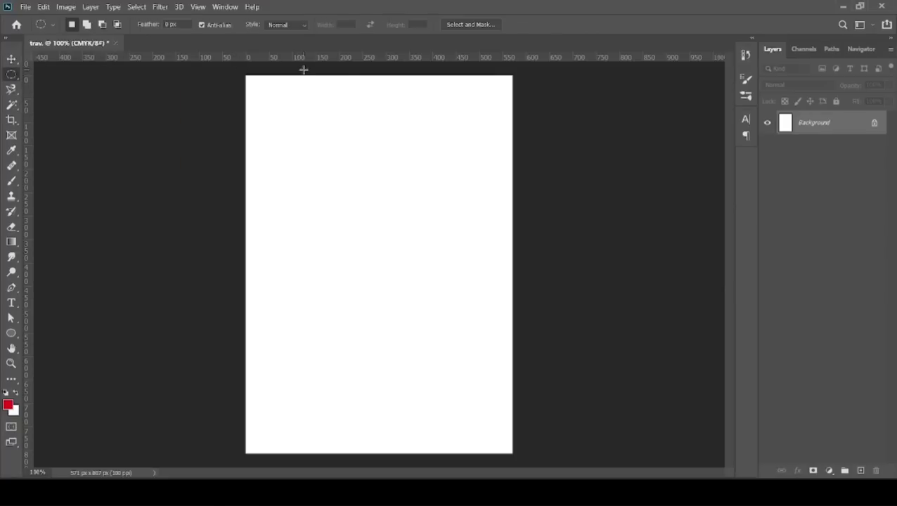
{"action": "left_click_drag", "start_coordinate": [304, 69], "coordinate": [456, 476]}
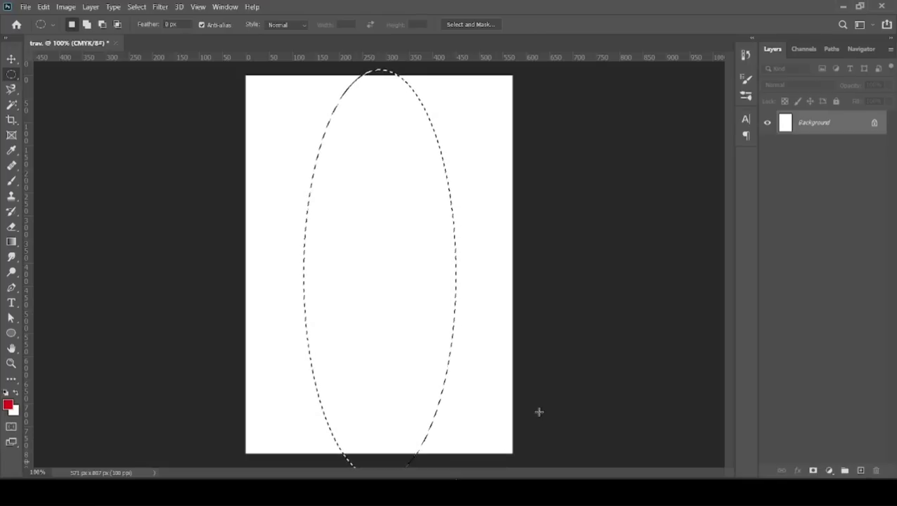
{"action": "key", "text": "ctrl+shift+i"}
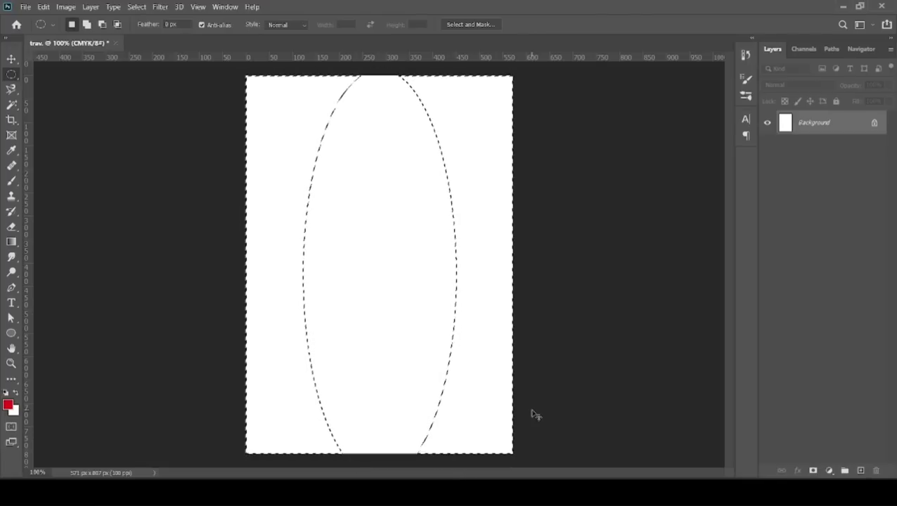
{"action": "key", "text": "ctrl+j"}
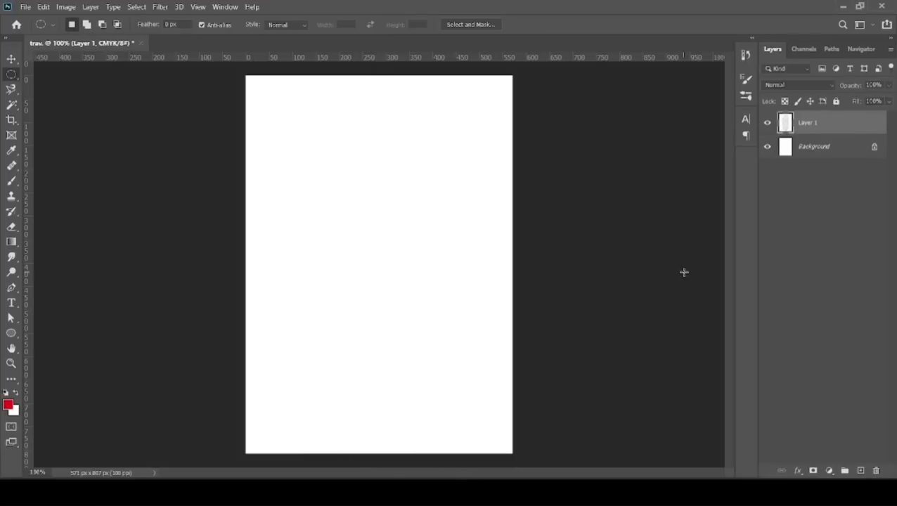
{"action": "left_click", "coordinate": [767, 146]}
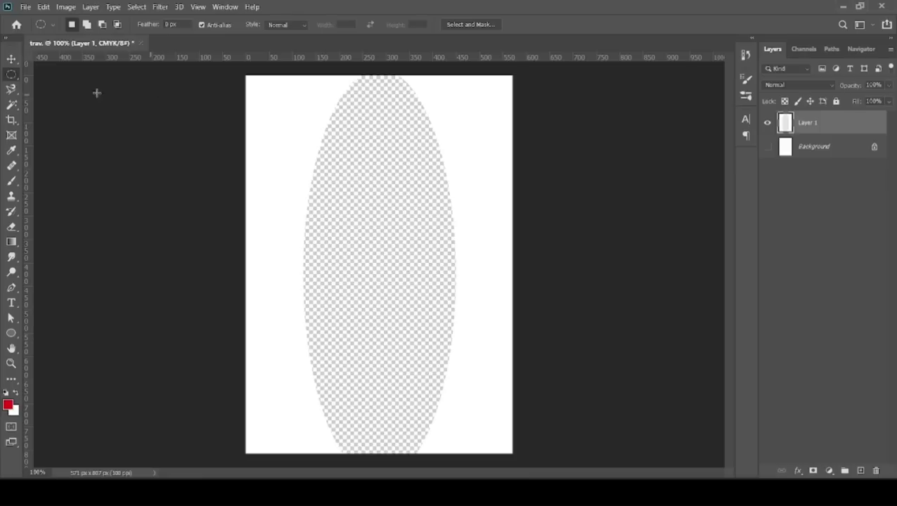
Step: Delete the new layer's left part with a rectangular selection, leaving a curved right-hand band
{"action": "right_click", "coordinate": [14, 79]}
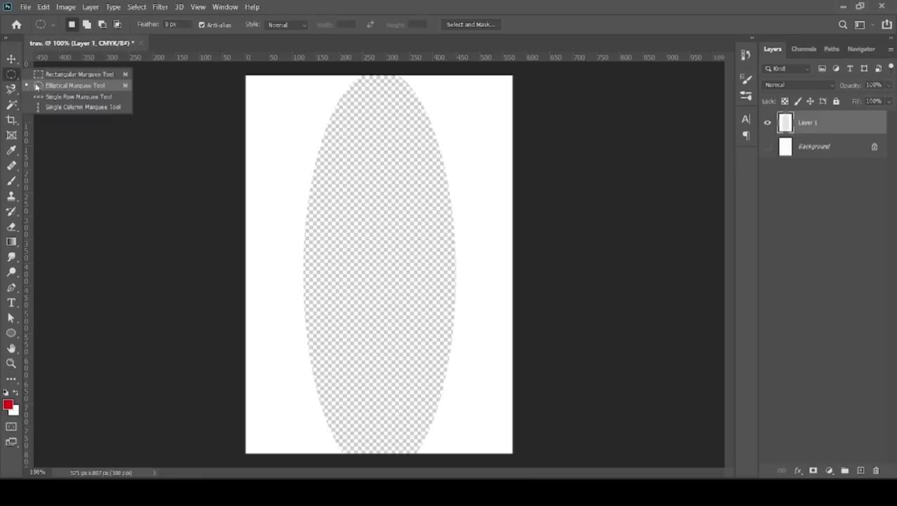
{"action": "left_click", "coordinate": [53, 73]}
{"action": "left_click_drag", "start_coordinate": [246, 75], "coordinate": [380, 454]}
{"action": "key", "text": "Delete"}
{"action": "key", "text": "ctrl+d"}
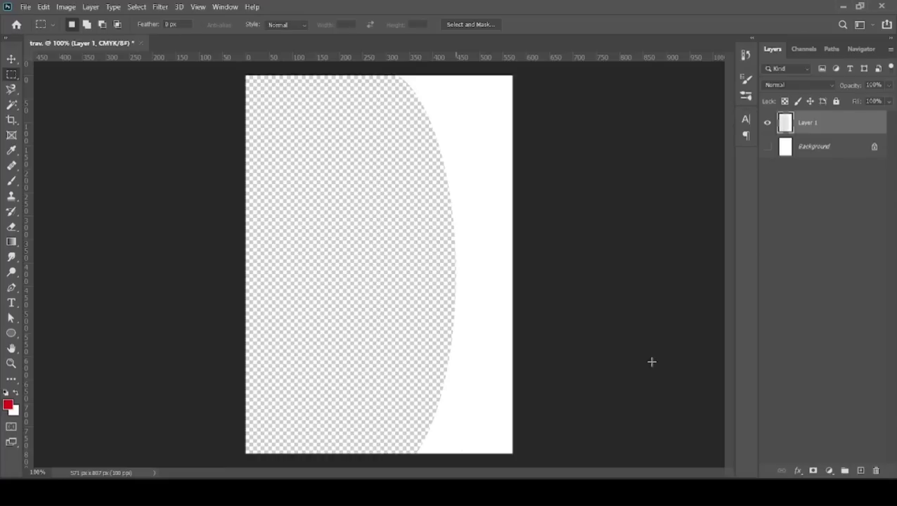
Step: Fill the remaining band shape with red and show the white Background again
{"action": "left_click", "coordinate": [782, 123], "text": "ctrl"}
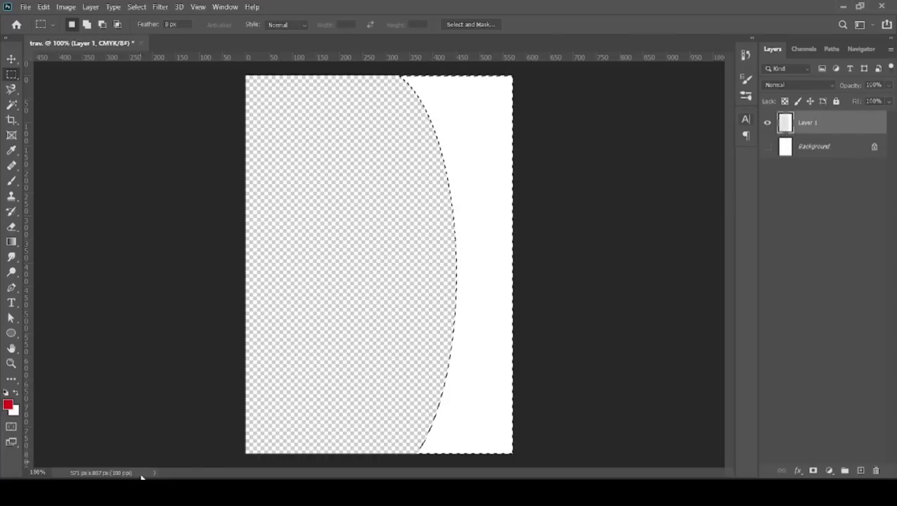
{"action": "key", "text": "alt+BackSpace"}
{"action": "key", "text": "ctrl+d"}
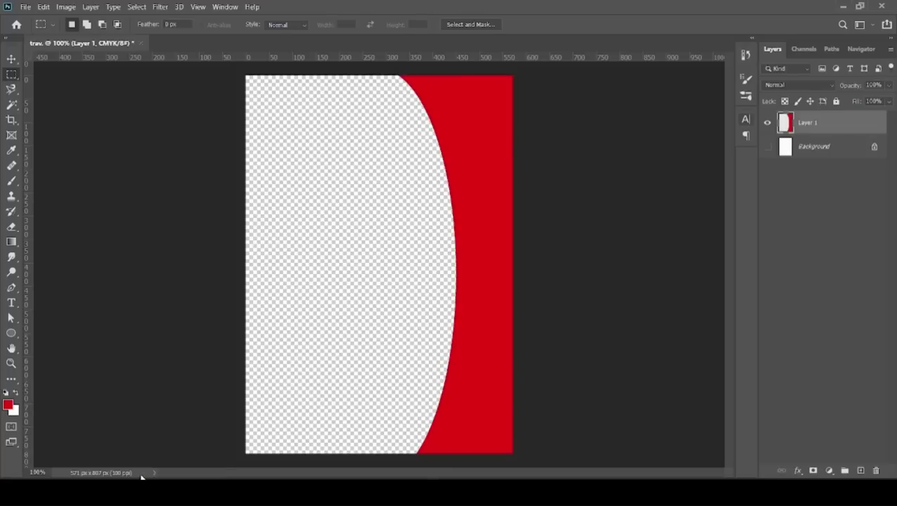
{"action": "left_click", "coordinate": [767, 147]}
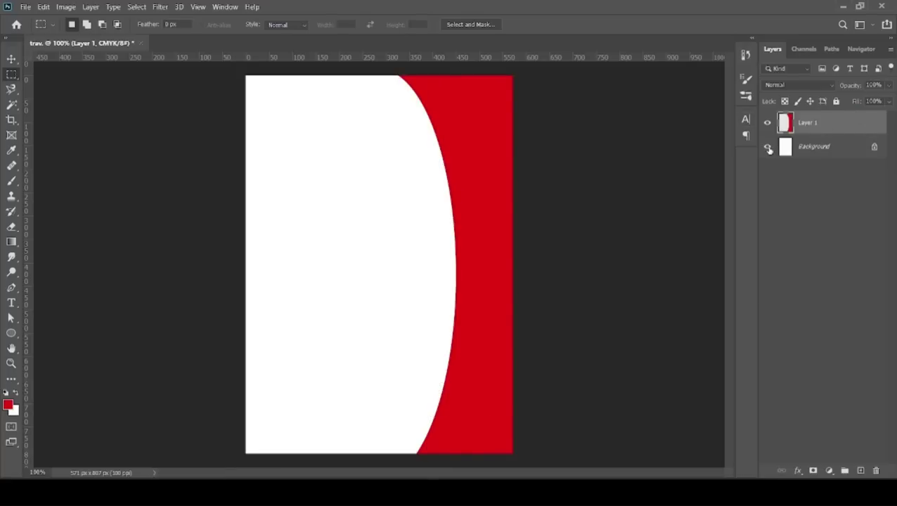
Step: Open Layer 1's layer style settings and briefly try an inner glow on the band
{"action": "double_click", "coordinate": [827, 130]}
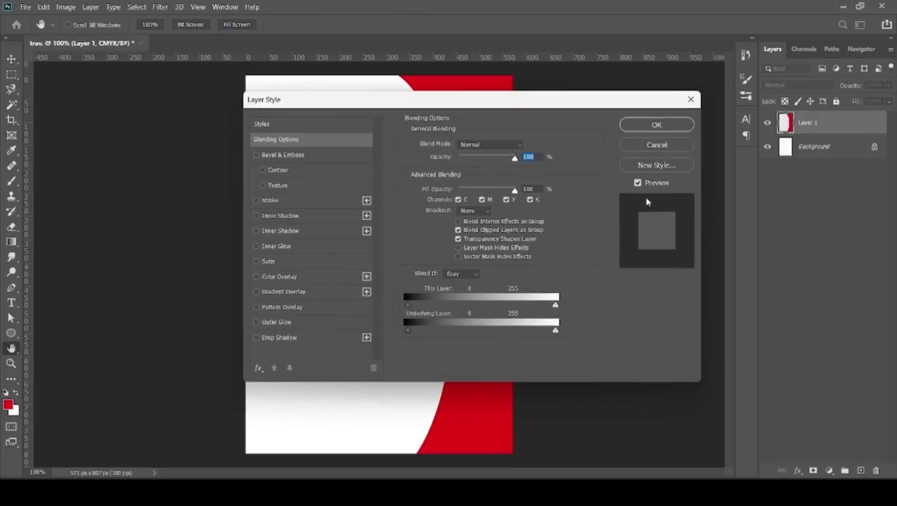
{"action": "left_click_drag", "start_coordinate": [406, 100], "coordinate": [442, 108]}
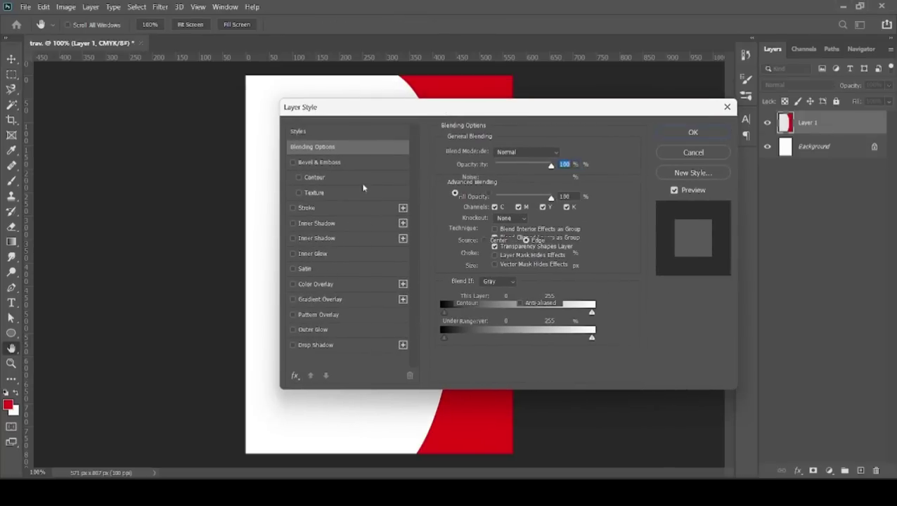
{"action": "left_click", "coordinate": [325, 255]}
{"action": "left_click_drag", "start_coordinate": [381, 116], "coordinate": [643, 125]}
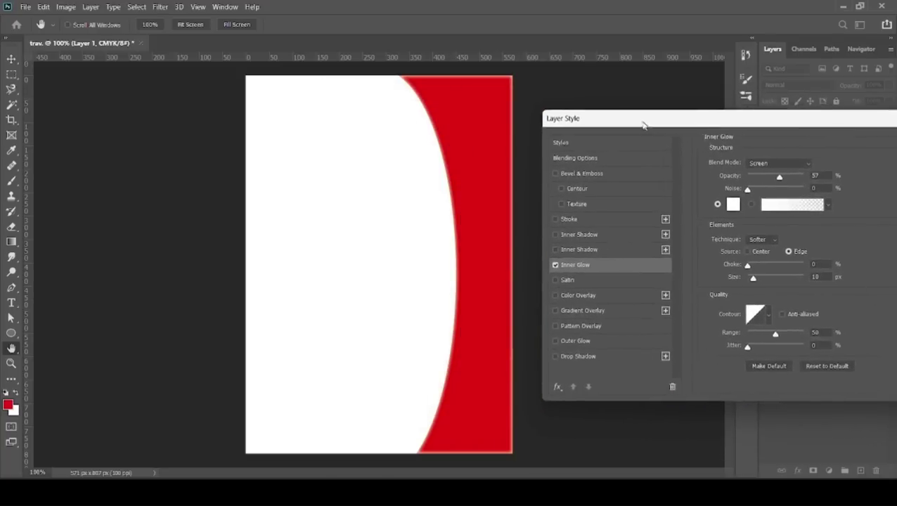
{"action": "left_click", "coordinate": [552, 263]}
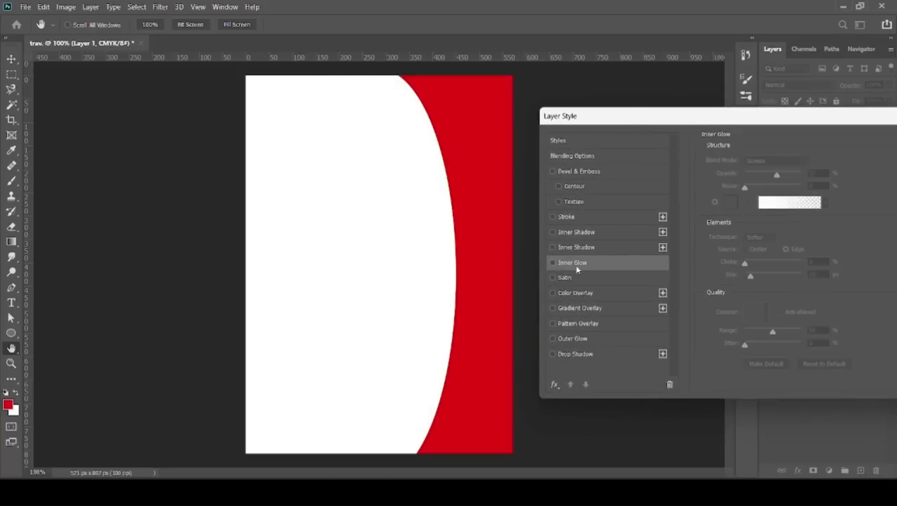
Step: Enable Inner Shadow on the band with 0 offset and opacity raised to 100%
{"action": "left_click", "coordinate": [552, 247]}
{"action": "left_click", "coordinate": [625, 247]}
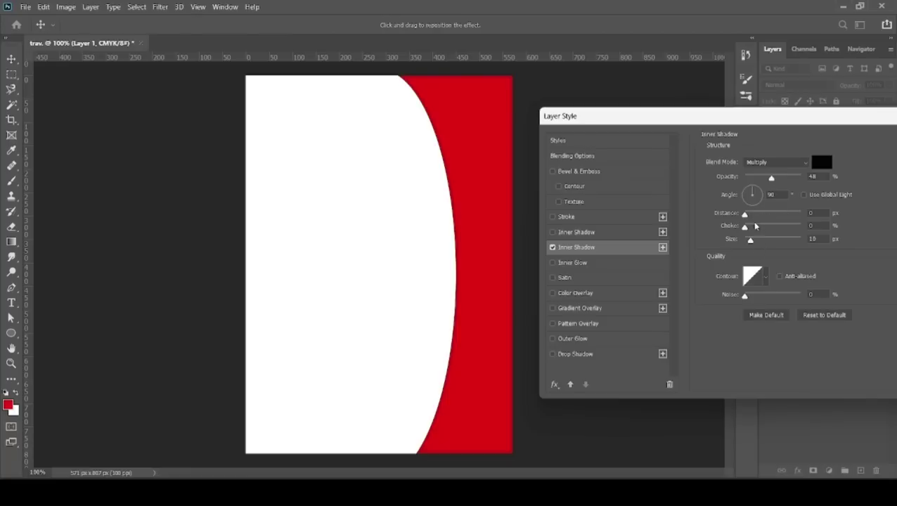
{"action": "left_click_drag", "start_coordinate": [745, 215], "coordinate": [744, 214]}
{"action": "left_click_drag", "start_coordinate": [770, 178], "coordinate": [807, 186]}
Step: Compare several contour shapes and set the inner shadow's contour to Linear
{"action": "left_click", "coordinate": [764, 278]}
{"action": "left_click", "coordinate": [713, 304]}
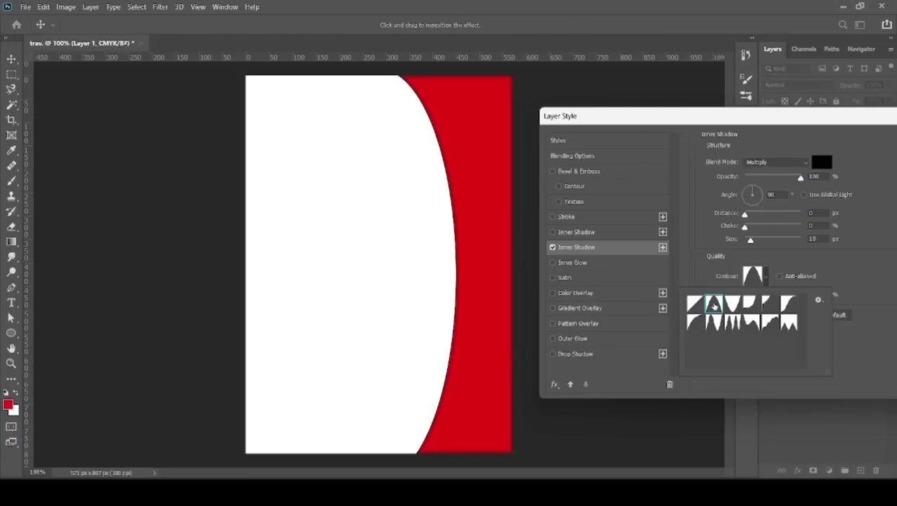
{"action": "left_click", "coordinate": [731, 304]}
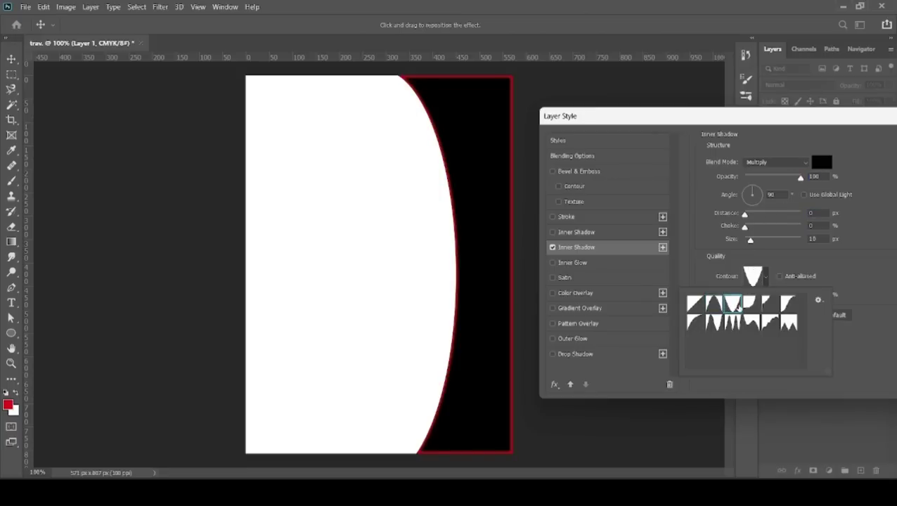
{"action": "left_click", "coordinate": [749, 304]}
{"action": "left_click", "coordinate": [770, 307]}
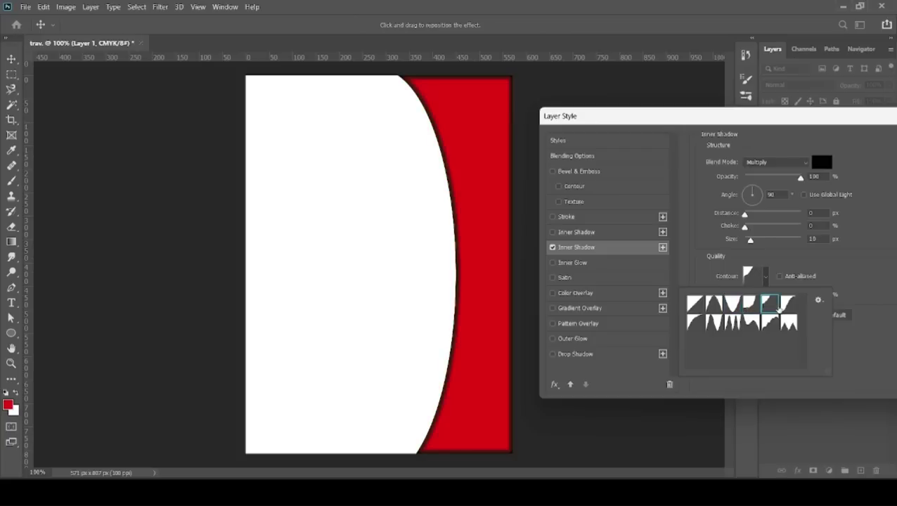
{"action": "left_click", "coordinate": [787, 306]}
{"action": "left_click", "coordinate": [694, 304]}
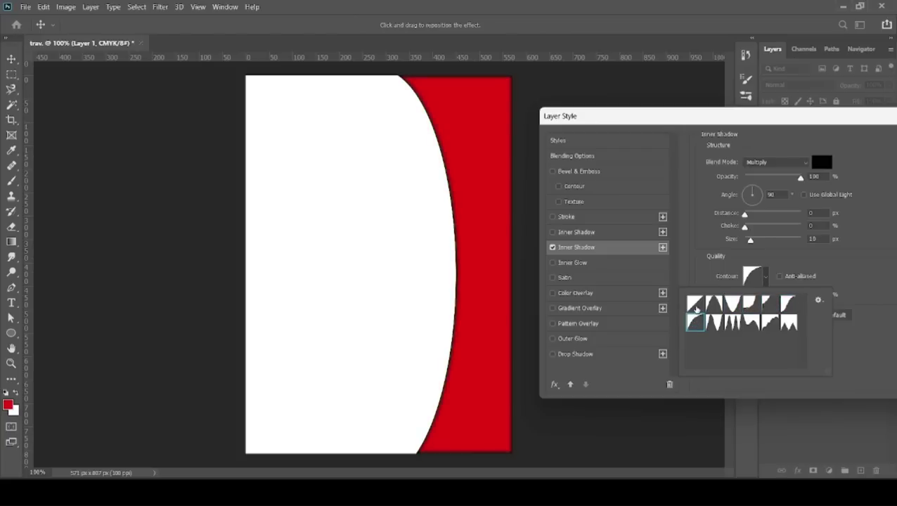
{"action": "double_click", "coordinate": [697, 308]}
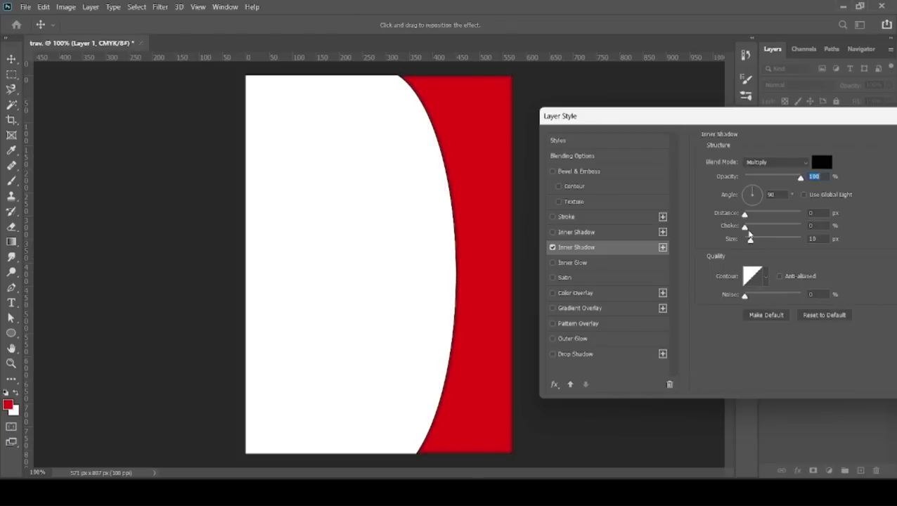
Step: Raise the inner shadow's choke and reduce its size to 2 px
{"action": "mouse_move", "coordinate": [745, 229]}
{"action": "left_mouse_down"}
{"action": "mouse_move", "coordinate": [771, 228]}
{"action": "mouse_move", "coordinate": [760, 229]}
{"action": "left_mouse_up"}
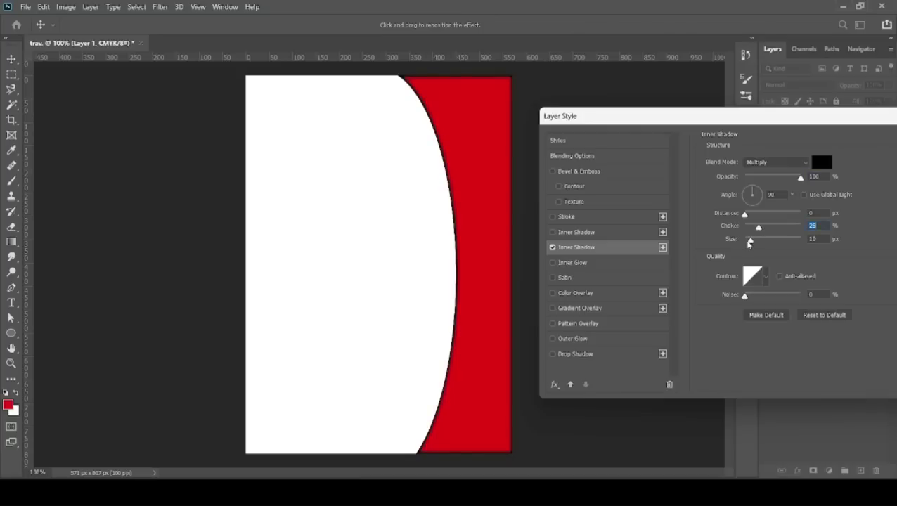
{"action": "mouse_move", "coordinate": [750, 242]}
{"action": "left_mouse_down"}
{"action": "mouse_move", "coordinate": [767, 239]}
{"action": "mouse_move", "coordinate": [746, 241]}
{"action": "mouse_move", "coordinate": [751, 250]}
{"action": "left_mouse_up"}
{"action": "left_click_drag", "start_coordinate": [794, 122], "coordinate": [688, 136]}
{"action": "left_click", "coordinate": [815, 155]}
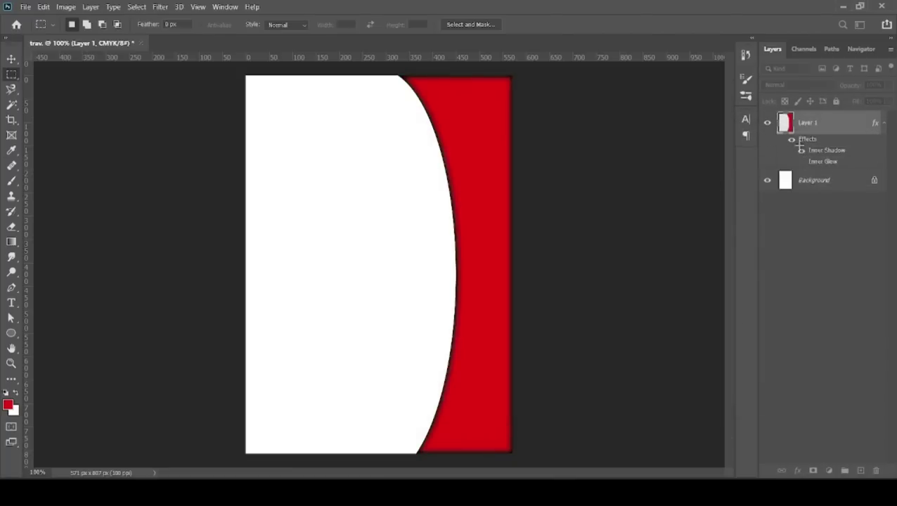
{"action": "key", "text": "ctrl+r"}
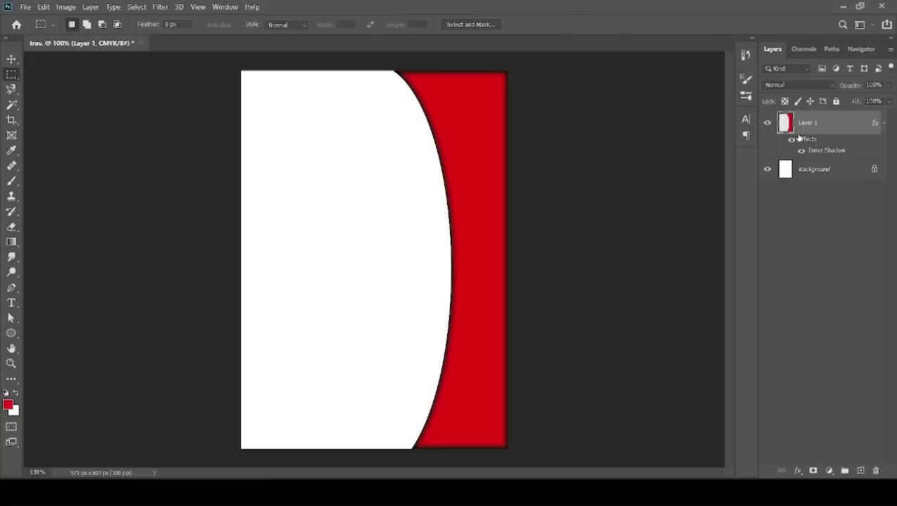
{"action": "key", "text": "ctrl+t"}
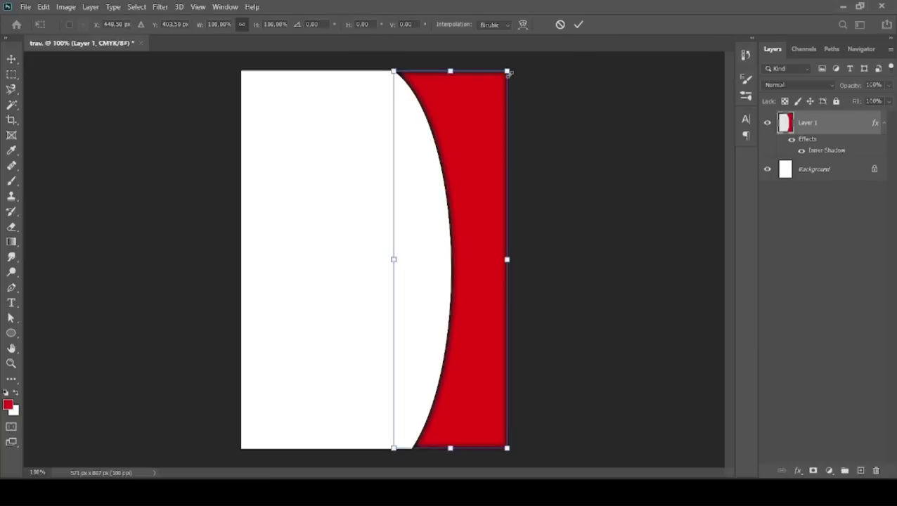
{"action": "left_click_drag", "start_coordinate": [508, 72], "coordinate": [517, 64]}
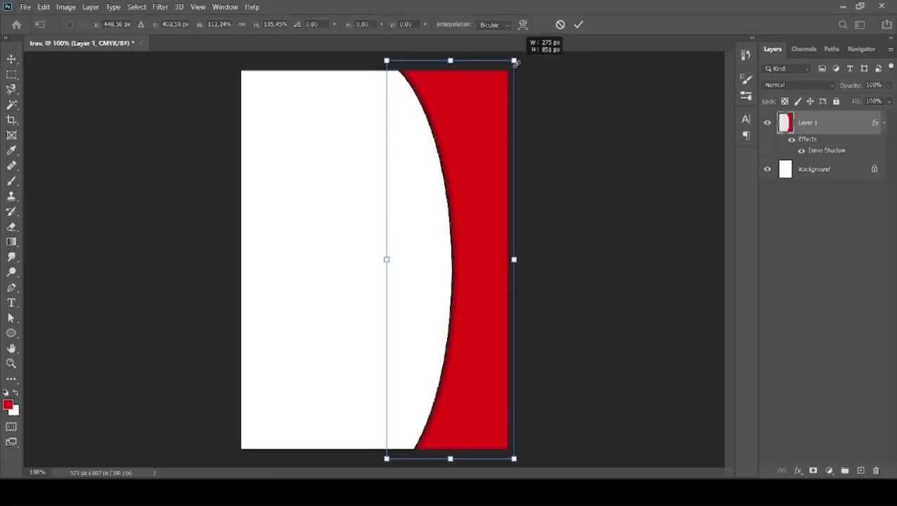
{"action": "key", "text": "Return"}
{"action": "key", "text": "m"}
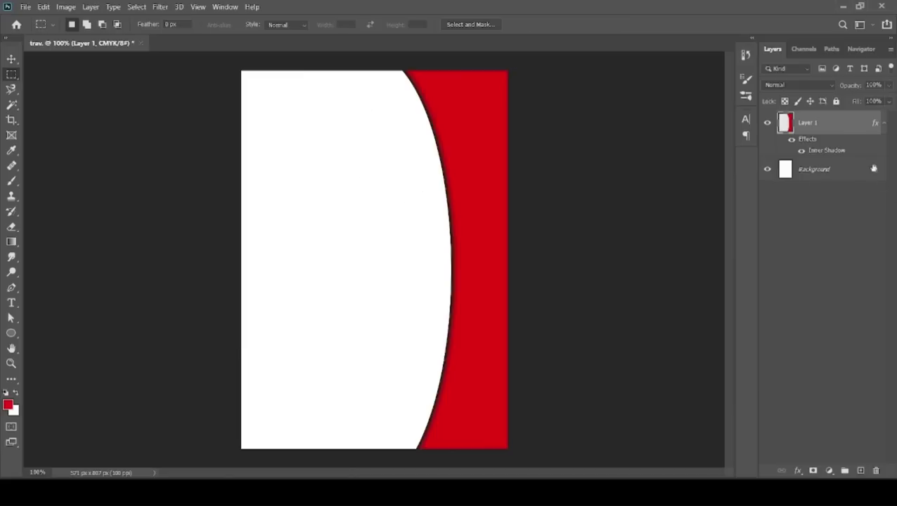
{"action": "key", "text": "ctrl+q"}
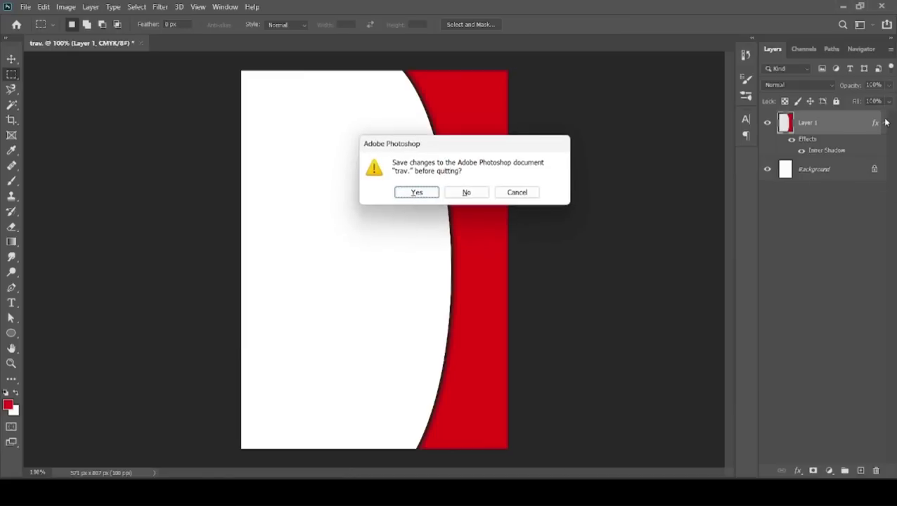
{"action": "left_click", "coordinate": [515, 196]}
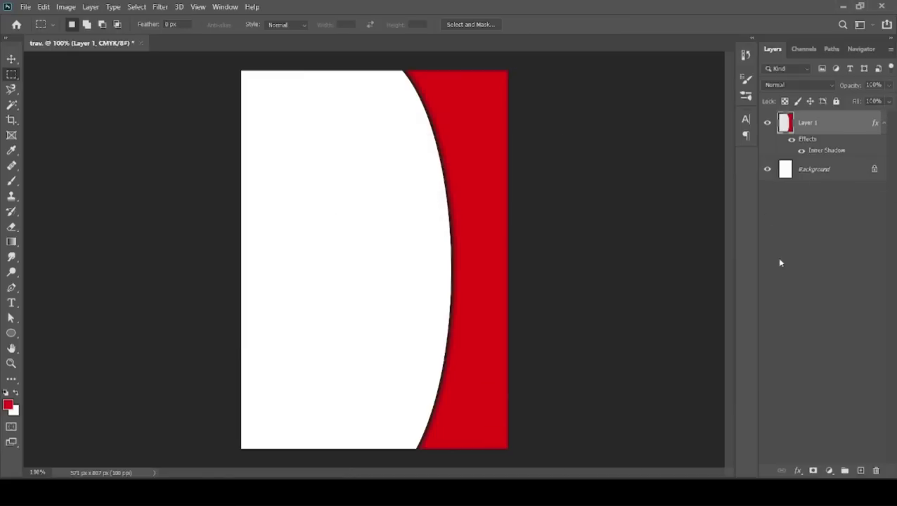
{"action": "key", "text": "ctrl+q"}
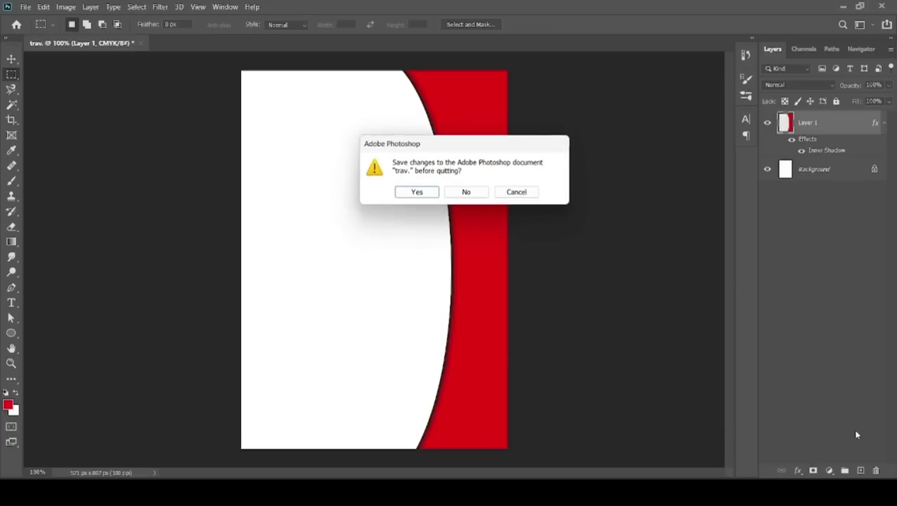
{"action": "left_click", "coordinate": [531, 191]}
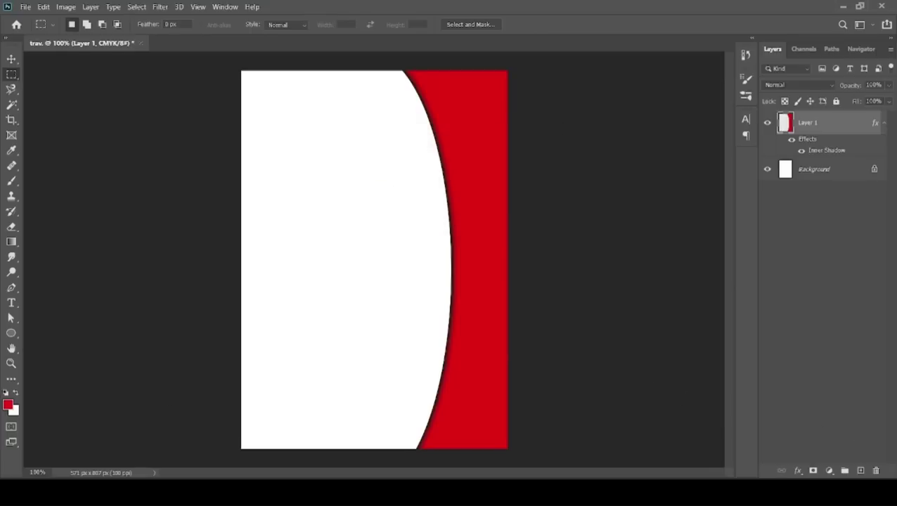
{"action": "key", "text": "super+space"}
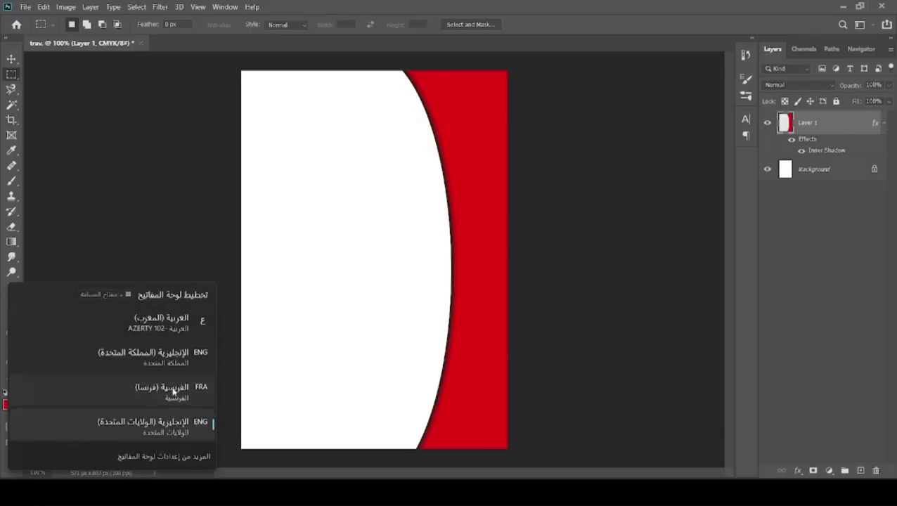
{"action": "left_click", "coordinate": [174, 391]}
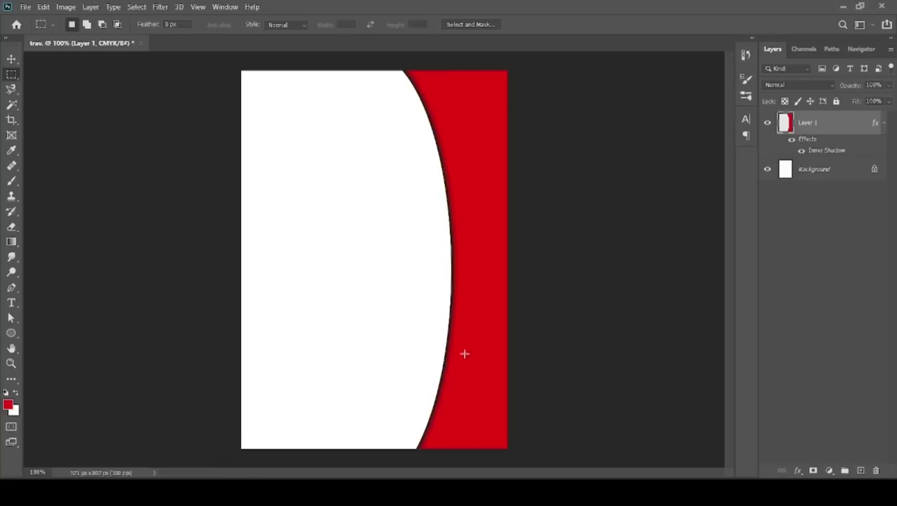
{"action": "left_click", "coordinate": [884, 123]}
{"action": "key", "text": "ctrl+a"}
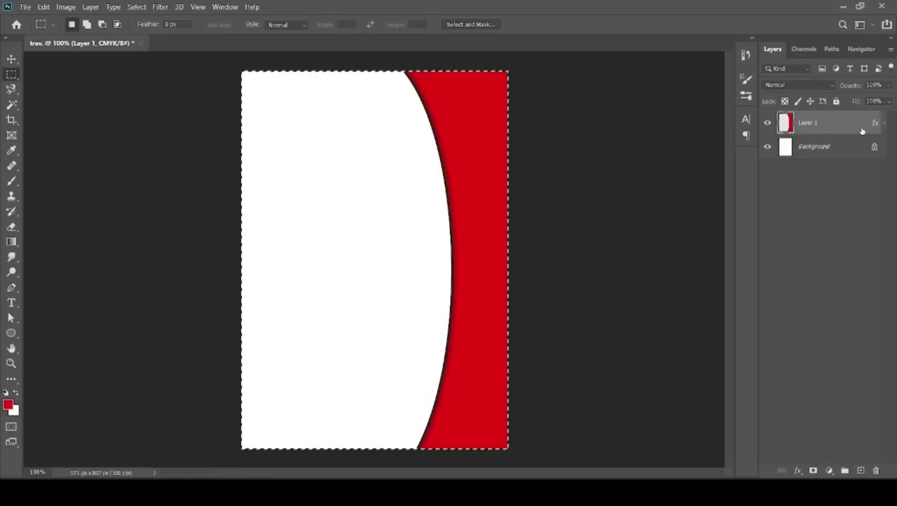
{"action": "key", "text": "ctrl+j"}
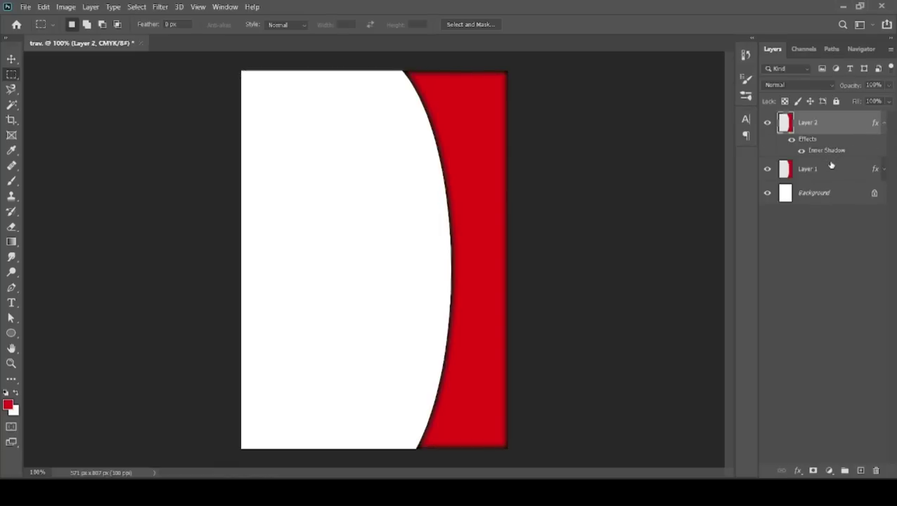
{"action": "left_click_drag", "start_coordinate": [831, 165], "coordinate": [872, 182]}
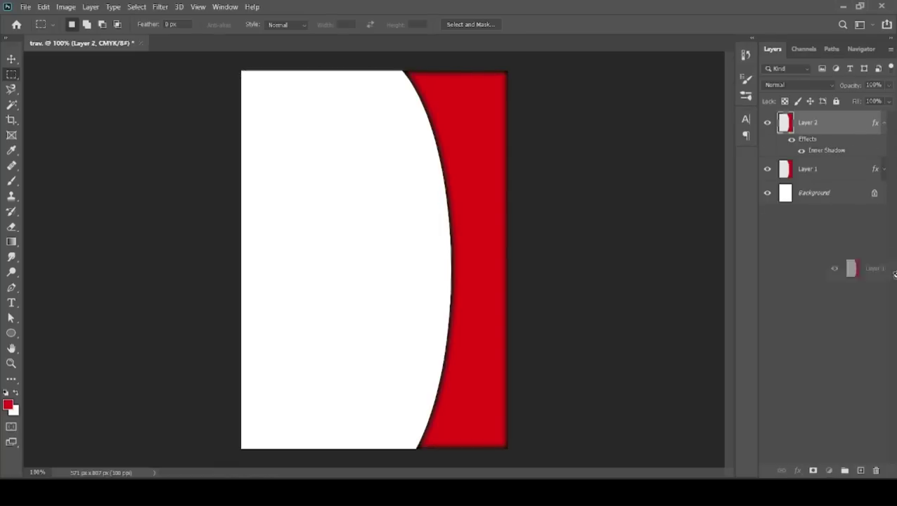
{"action": "left_click", "coordinate": [870, 172]}
{"action": "key", "text": "ctrl+z"}
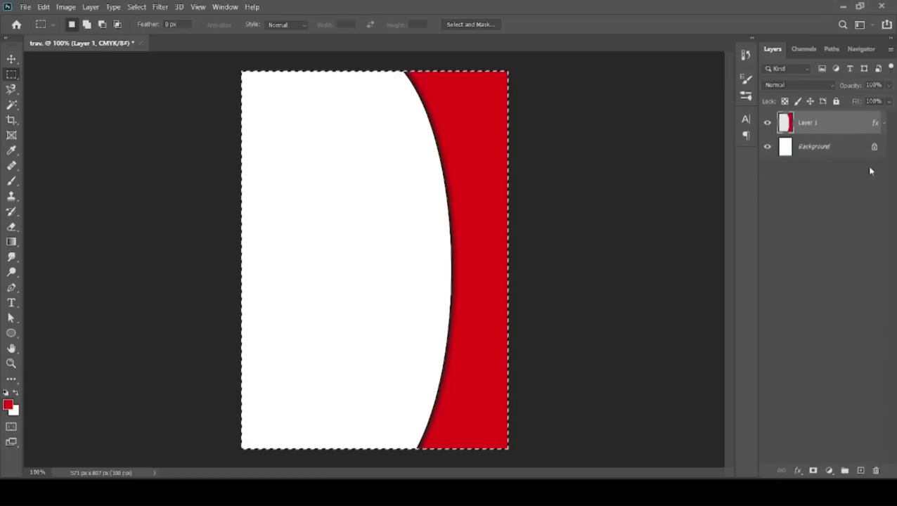
{"action": "key", "text": "ctrl+d"}
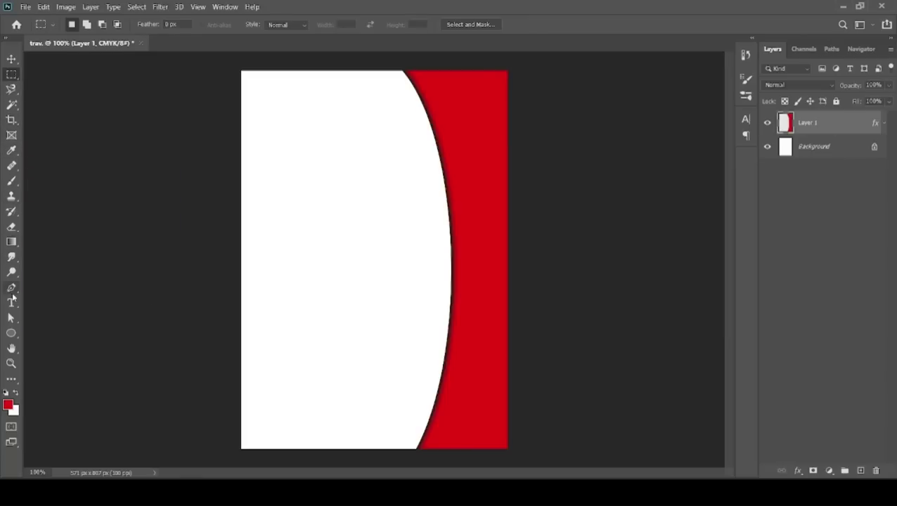
Step: Type the title 'houdlin' near the top-left of the page and nudge it right
{"action": "left_click", "coordinate": [11, 304]}
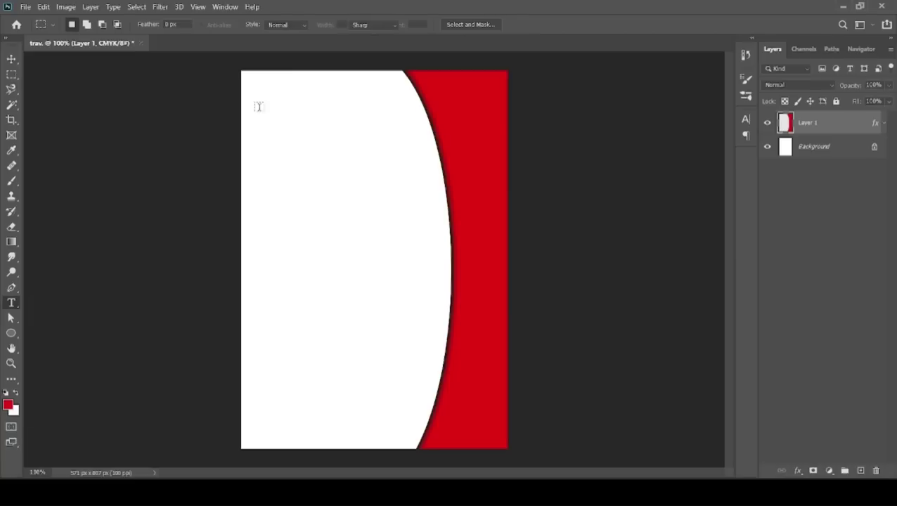
{"action": "left_click", "coordinate": [266, 106]}
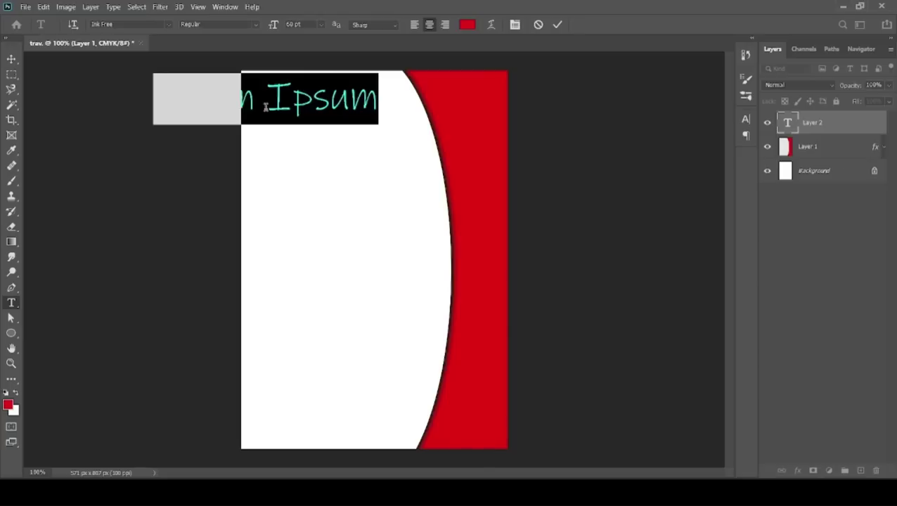
{"action": "type", "text": "hou"}
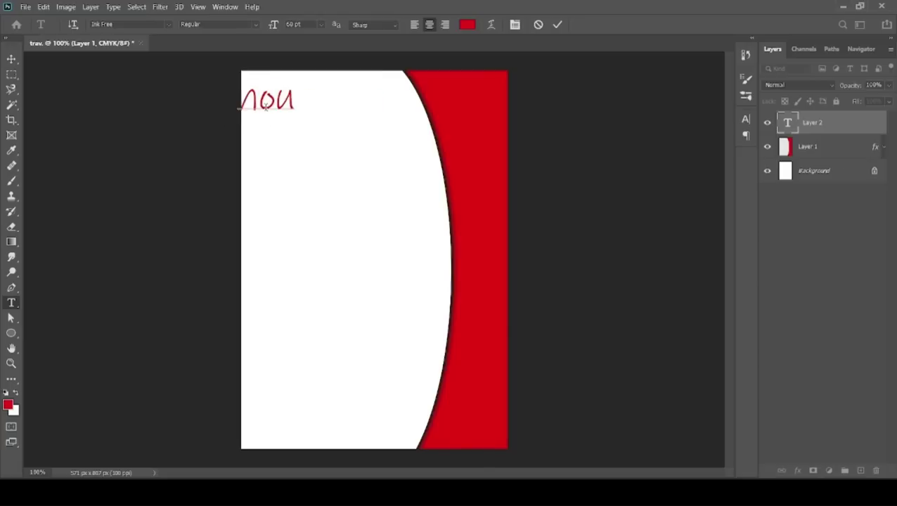
{"action": "type", "text": "dlin"}
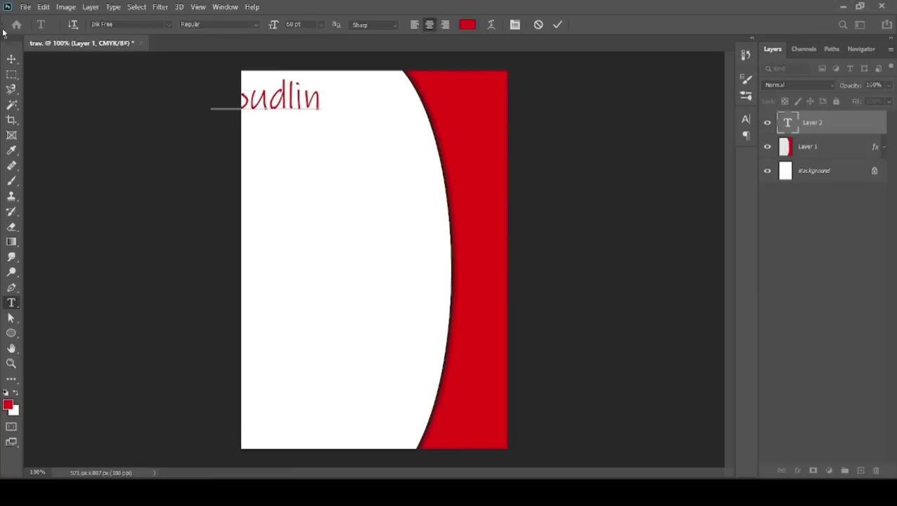
{"action": "left_click", "coordinate": [11, 59]}
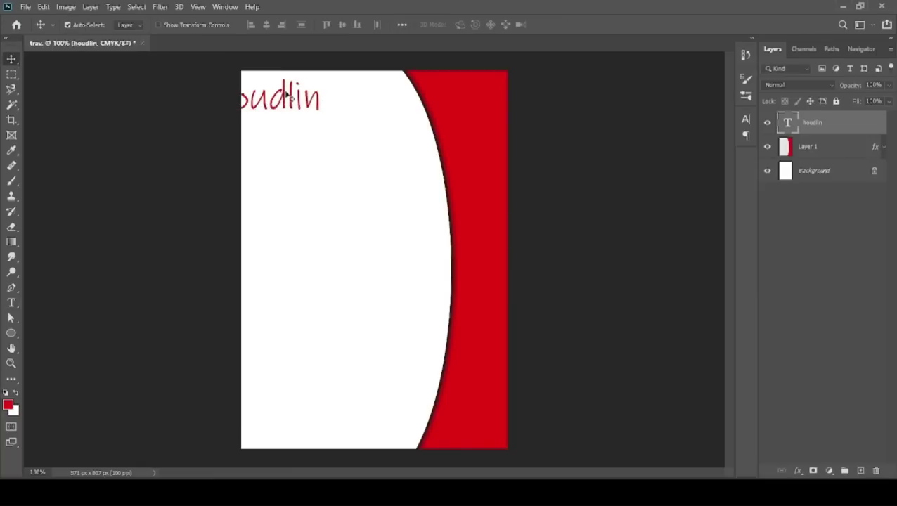
{"action": "key", "text": "shift+Right"}
{"action": "key", "text": "shift+Right"}
{"action": "key", "text": "shift+Right"}
{"action": "key", "text": "shift+Right"}
{"action": "key", "text": "shift+Right"}
{"action": "key", "text": "shift+Right"}
{"action": "key", "text": "shift+Right"}
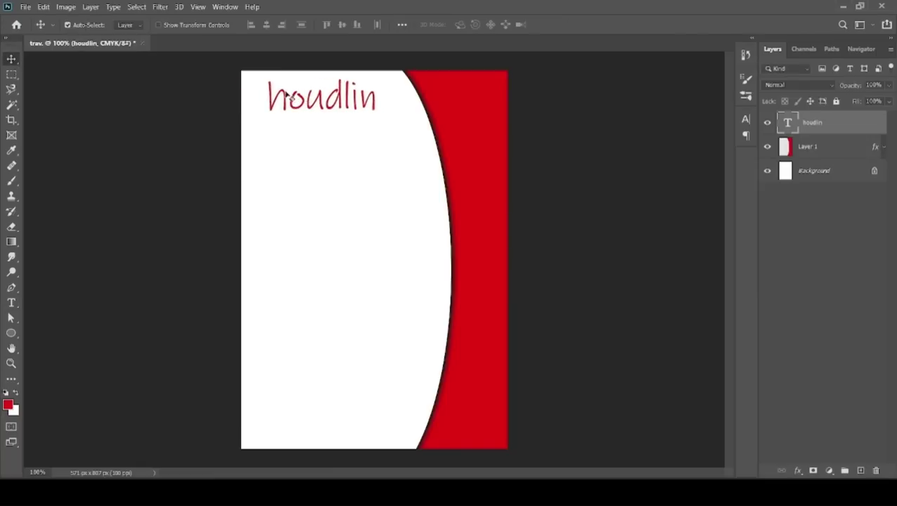
{"action": "key", "text": "shift+Right"}
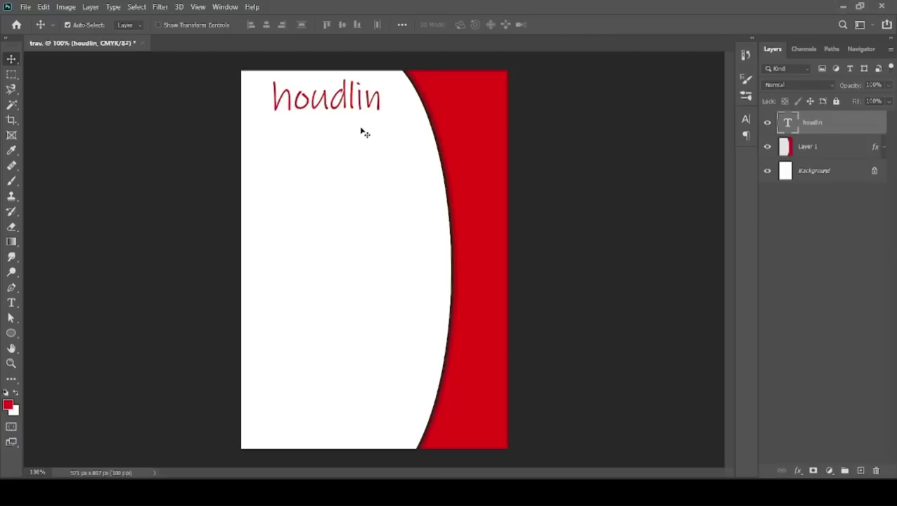
Step: Retype the title in capitals as 'HOUDLIN'
{"action": "key", "text": "t"}
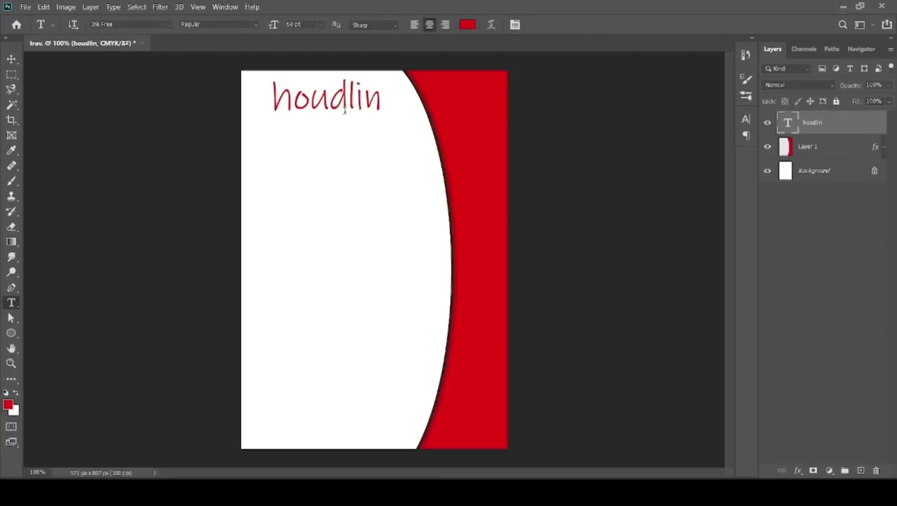
{"action": "left_click", "coordinate": [344, 103]}
{"action": "key", "text": "ctrl+a"}
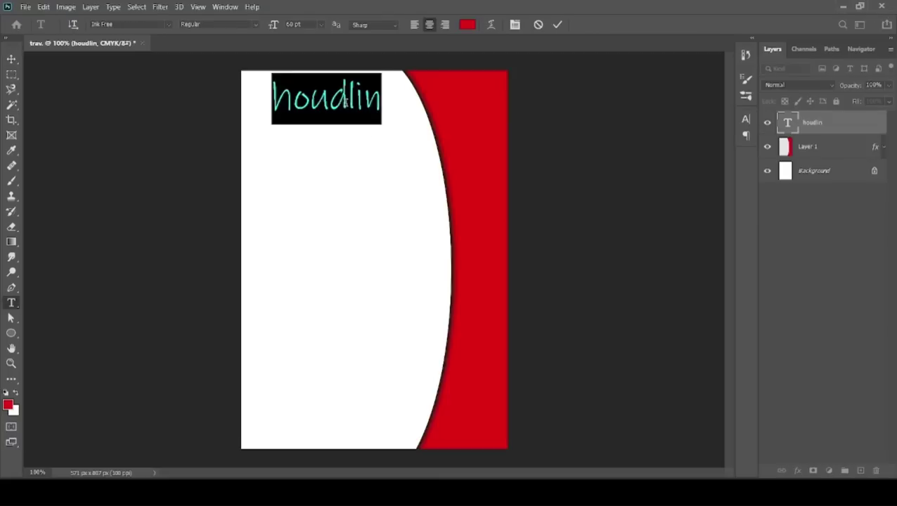
{"action": "type", "text": "HOU"}
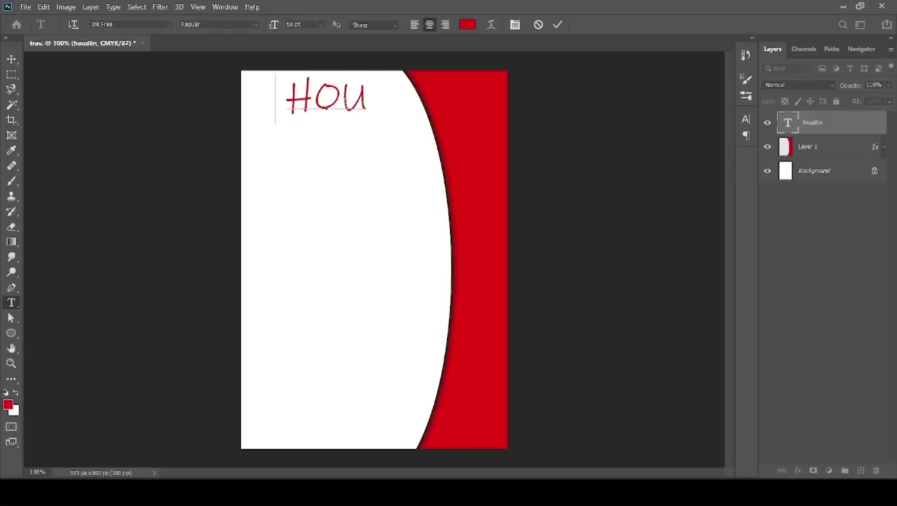
{"action": "type", "text": "D"}
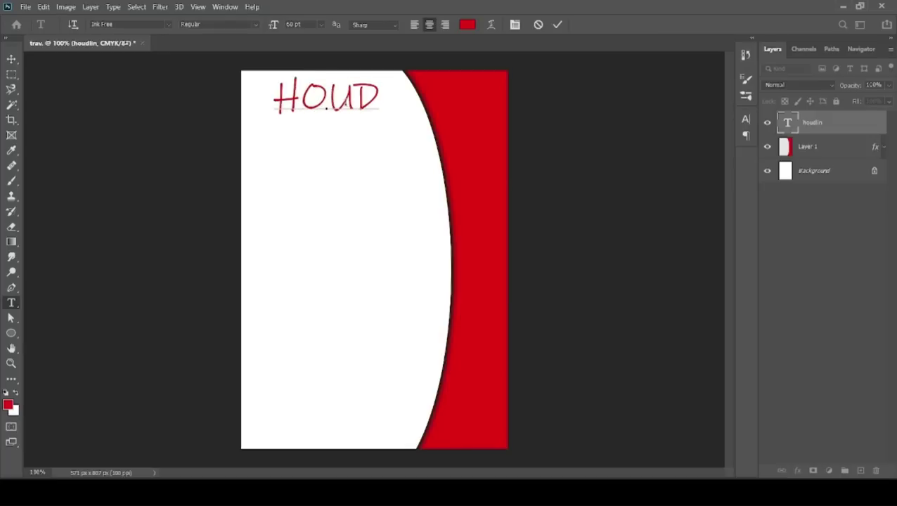
{"action": "type", "text": "LIN"}
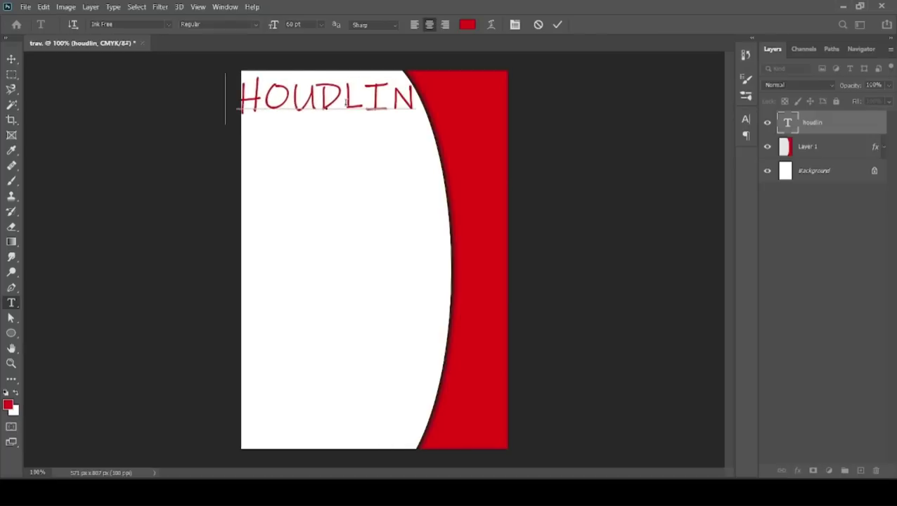
Step: Step the HOUDLIN text through several fonts and commit it in Neonblitz
{"action": "left_click", "coordinate": [12, 59]}
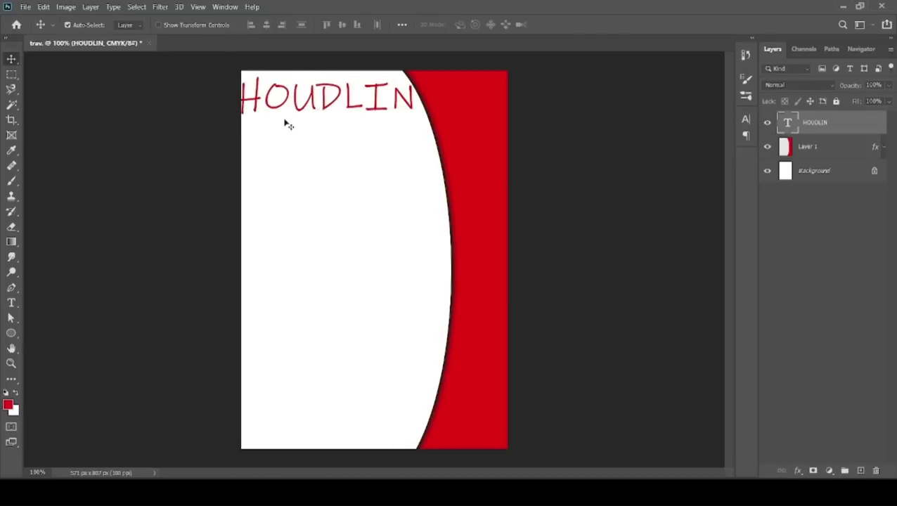
{"action": "key", "text": "t"}
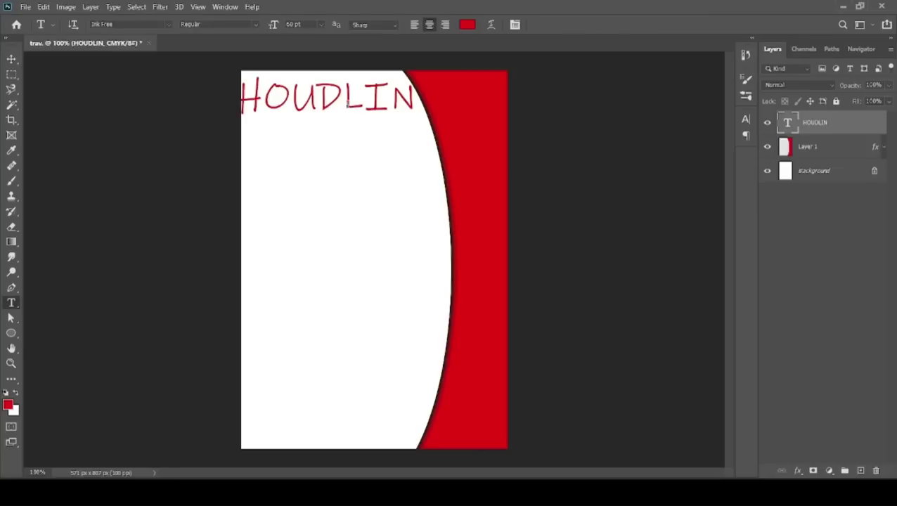
{"action": "double_click", "coordinate": [348, 101]}
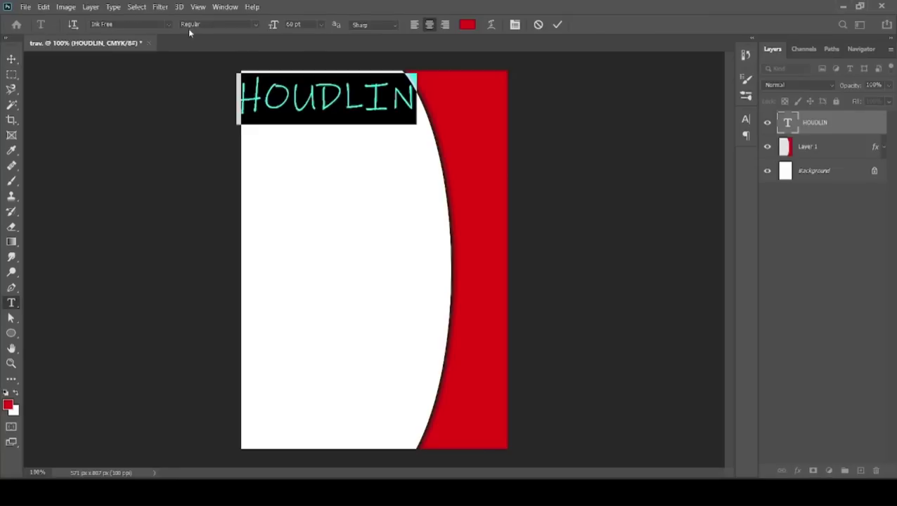
{"action": "double_click", "coordinate": [158, 24]}
{"action": "key", "text": "Down"}
{"action": "key", "text": "Down"}
{"action": "key", "text": "Down"}
{"action": "key", "text": "Down"}
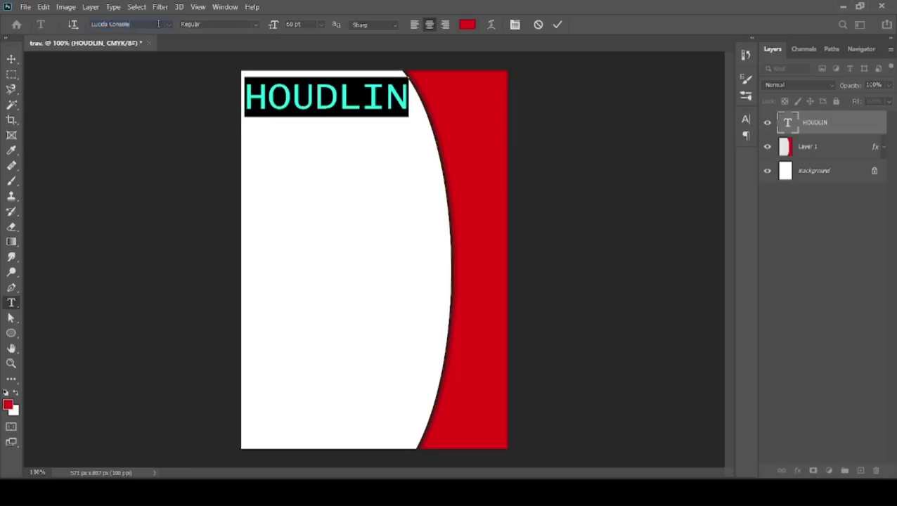
{"action": "key", "text": "Down"}
{"action": "key", "text": "Down"}
{"action": "key", "text": "Down"}
{"action": "key", "text": "Down"}
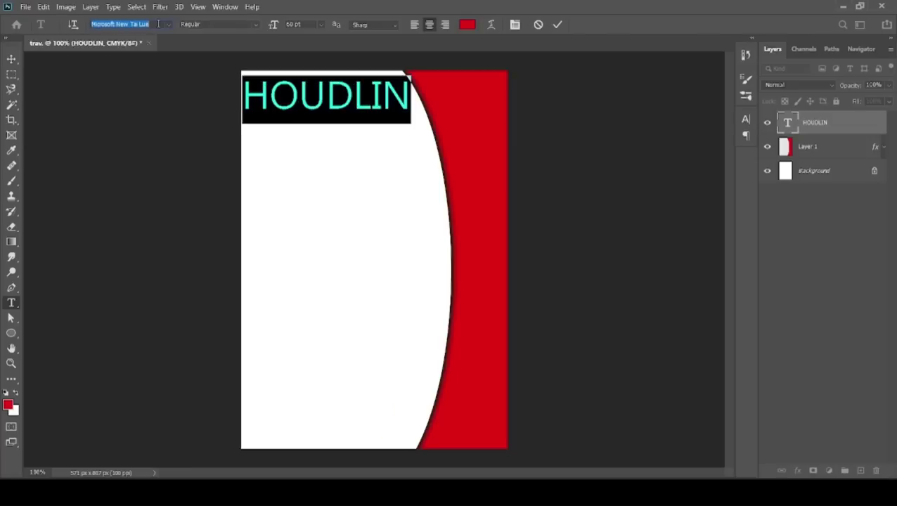
{"action": "key", "text": "Down"}
{"action": "key", "text": "Down"}
{"action": "key", "text": "Down"}
{"action": "key", "text": "Down"}
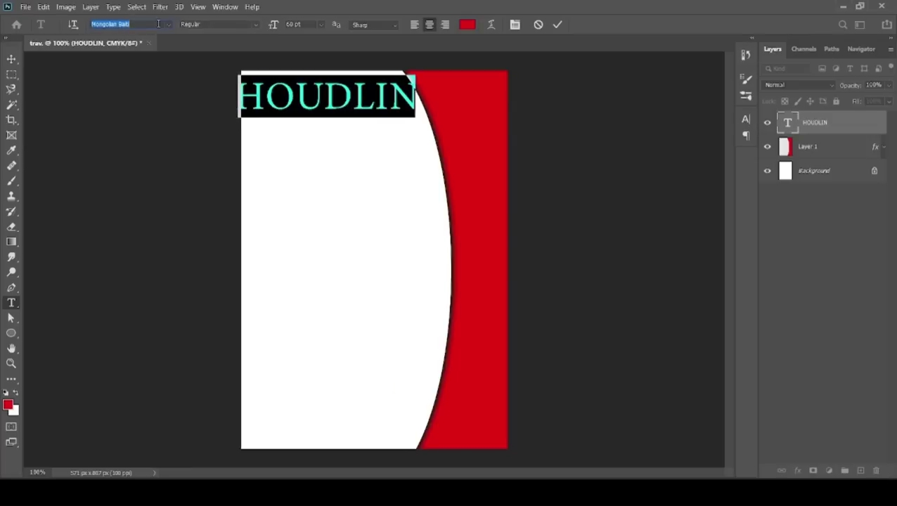
{"action": "key", "text": "Down"}
{"action": "key", "text": "Down"}
{"action": "key", "text": "Down"}
{"action": "key", "text": "Down"}
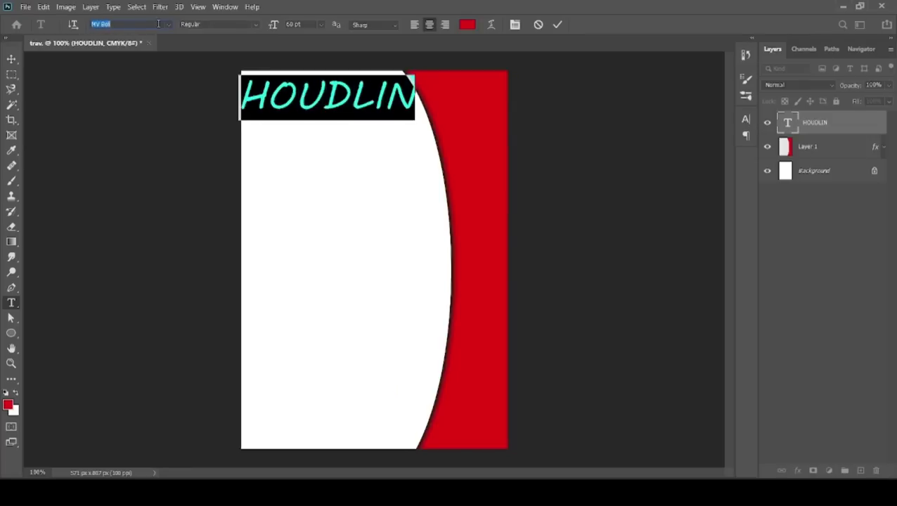
{"action": "key", "text": "Up"}
{"action": "key", "text": "Up"}
{"action": "key", "text": "Up"}
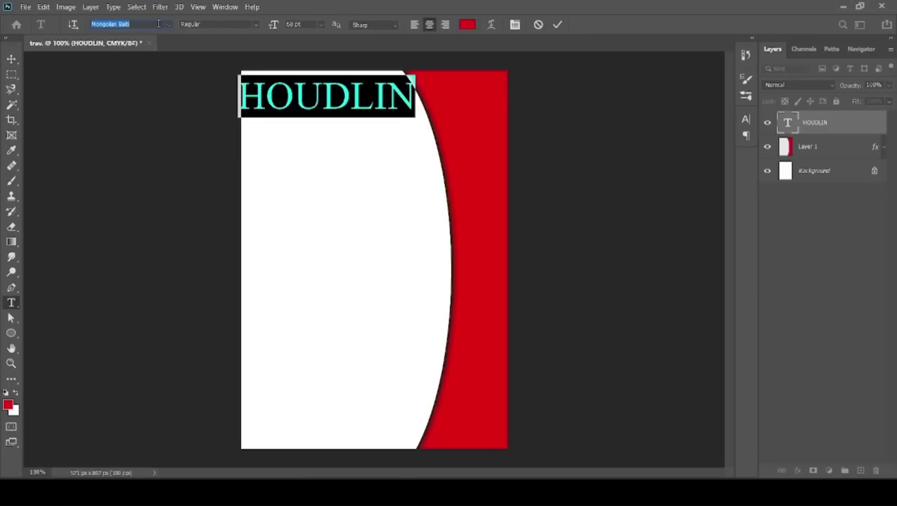
{"action": "key", "text": "Down"}
{"action": "key", "text": "Down"}
{"action": "key", "text": "Down"}
{"action": "key", "text": "Down"}
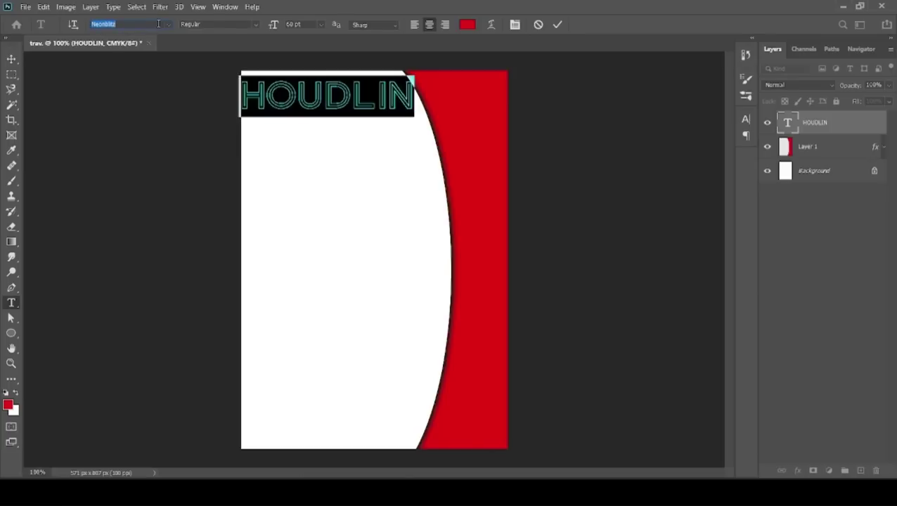
{"action": "key", "text": "Down"}
{"action": "key", "text": "Up"}
{"action": "left_click", "coordinate": [11, 59]}
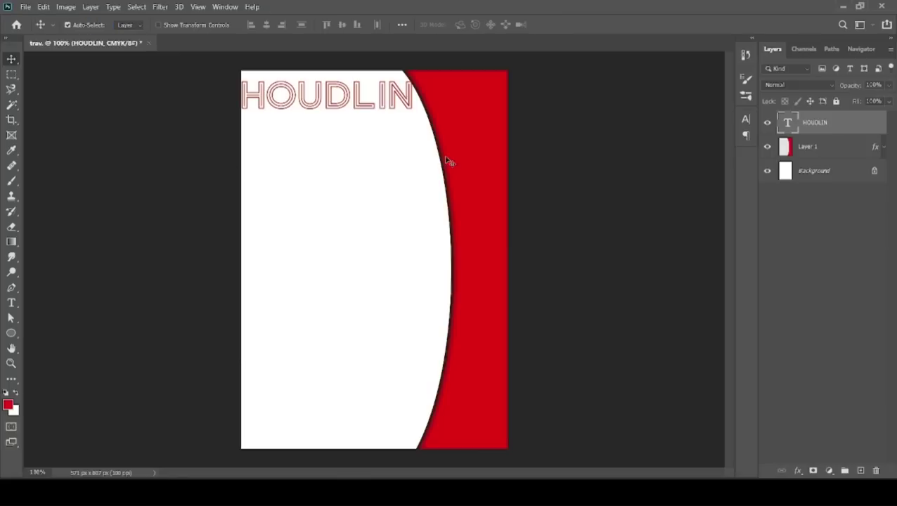
Step: Scale the HOUDLIN title to about 82% and nudge it into position
{"action": "key", "text": "ctrl+t"}
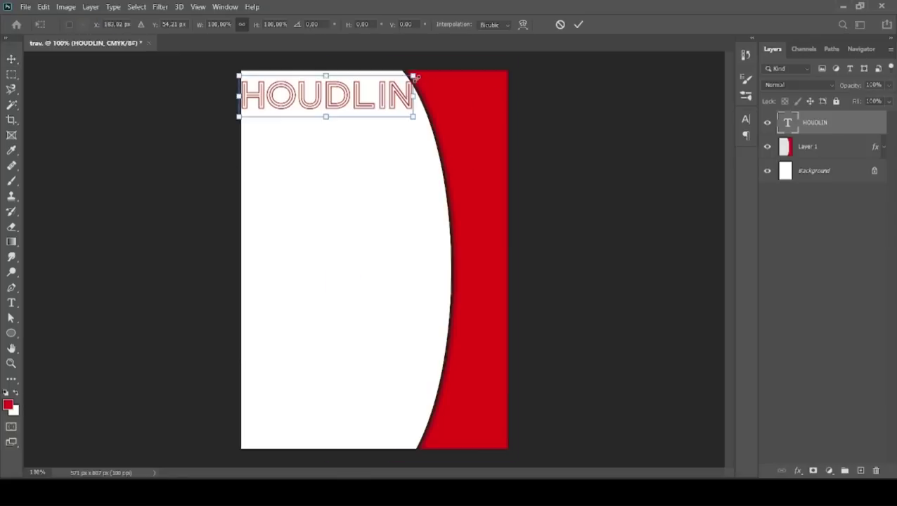
{"action": "left_click_drag", "start_coordinate": [415, 76], "coordinate": [387, 100]}
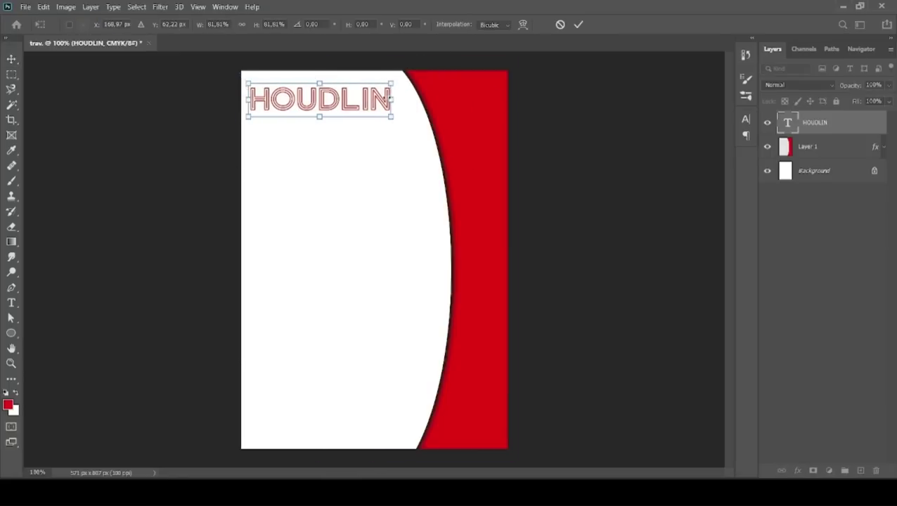
{"action": "key", "text": "shift+Down"}
{"action": "key", "text": "shift+Down"}
{"action": "key", "text": "shift+Right"}
{"action": "key", "text": "shift+Down"}
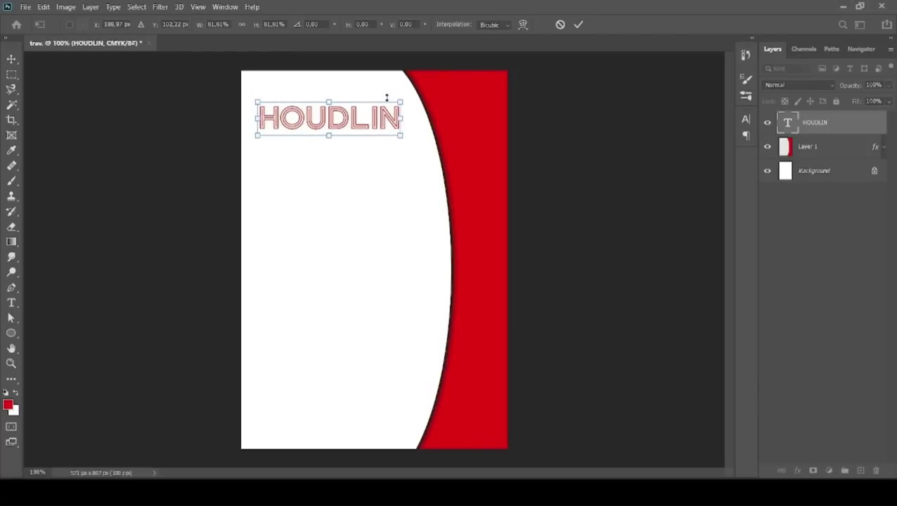
{"action": "key", "text": "shift+Up"}
{"action": "key", "text": "Up"}
{"action": "key", "text": "Up"}
{"action": "key", "text": "Up"}
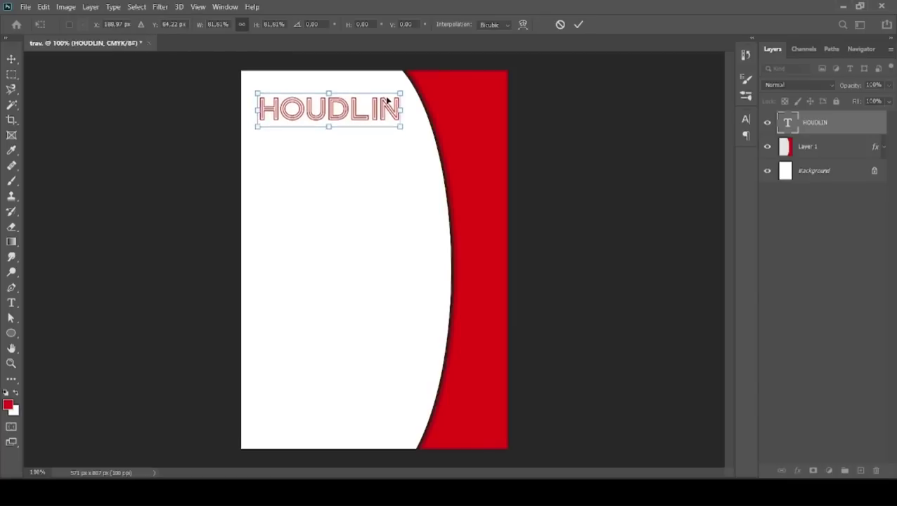
{"action": "key", "text": "Return"}
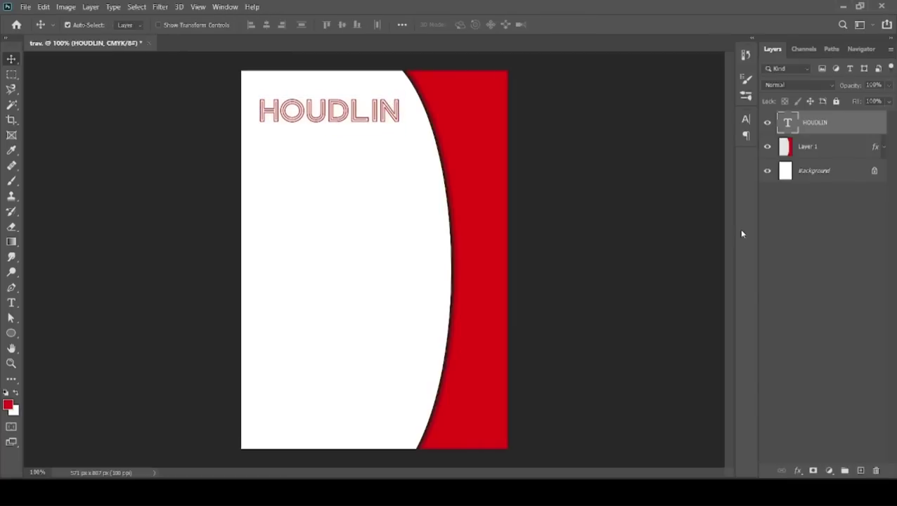
Step: Add an empty layer, merge it with HOUDLIN, then undo and discard the empty Layer 2
{"action": "left_click", "coordinate": [861, 470]}
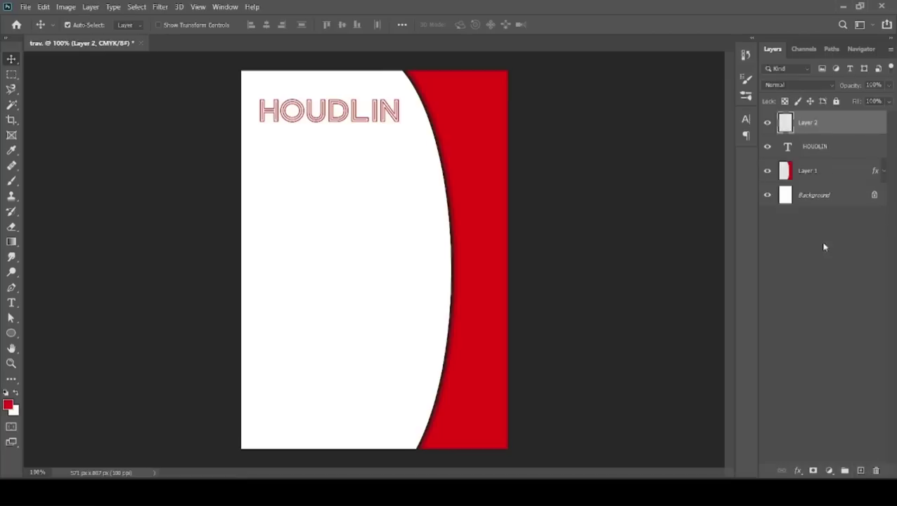
{"action": "left_click", "coordinate": [835, 146], "text": "shift"}
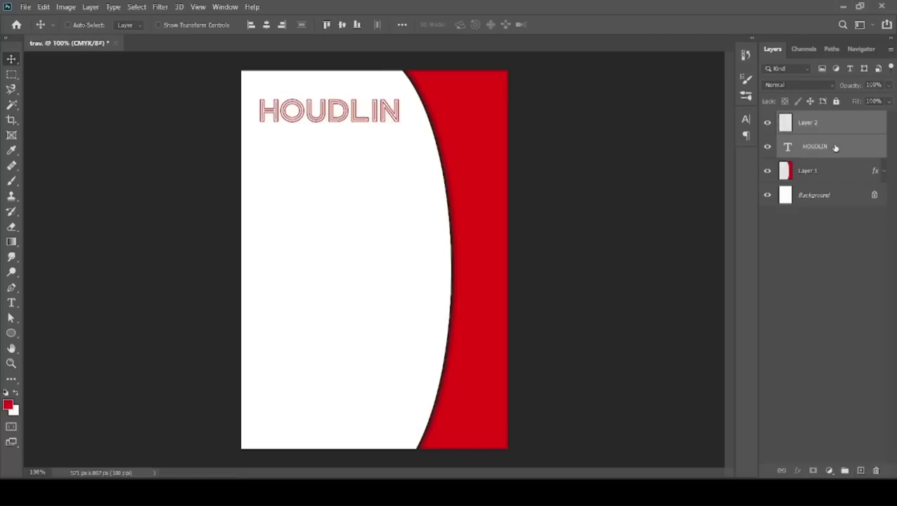
{"action": "key", "text": "ctrl+e"}
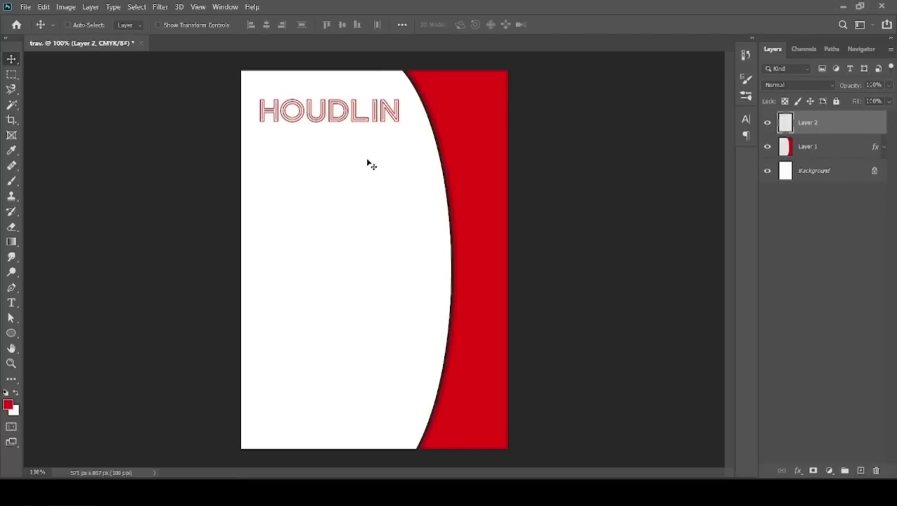
{"action": "key", "text": "ctrl+z"}
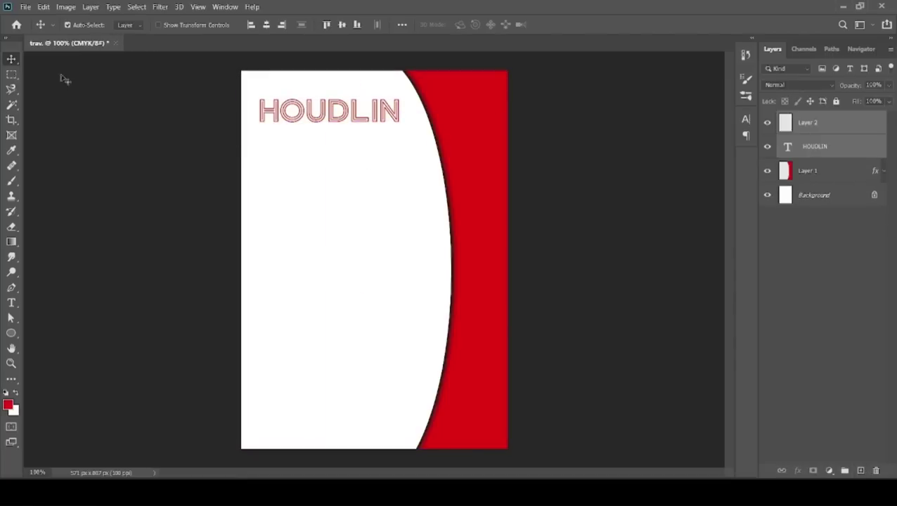
{"action": "left_click", "coordinate": [846, 246]}
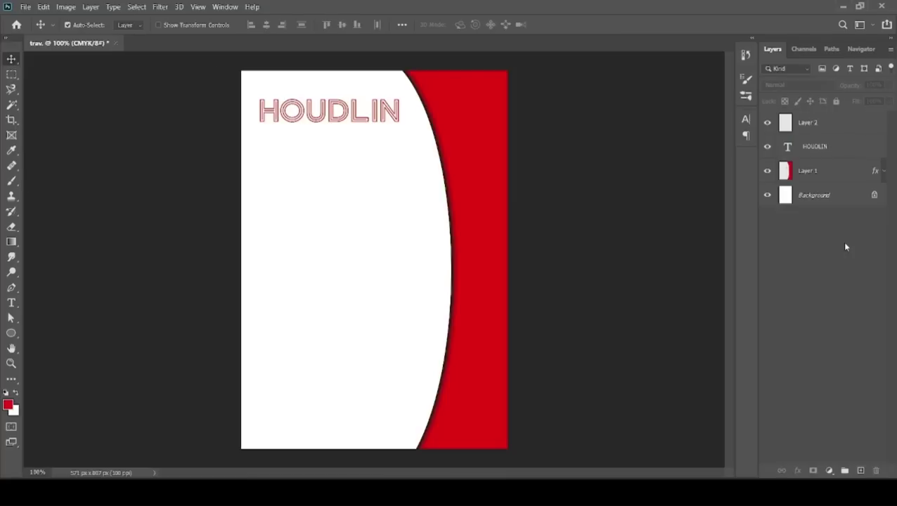
{"action": "key", "text": "ctrl+z"}
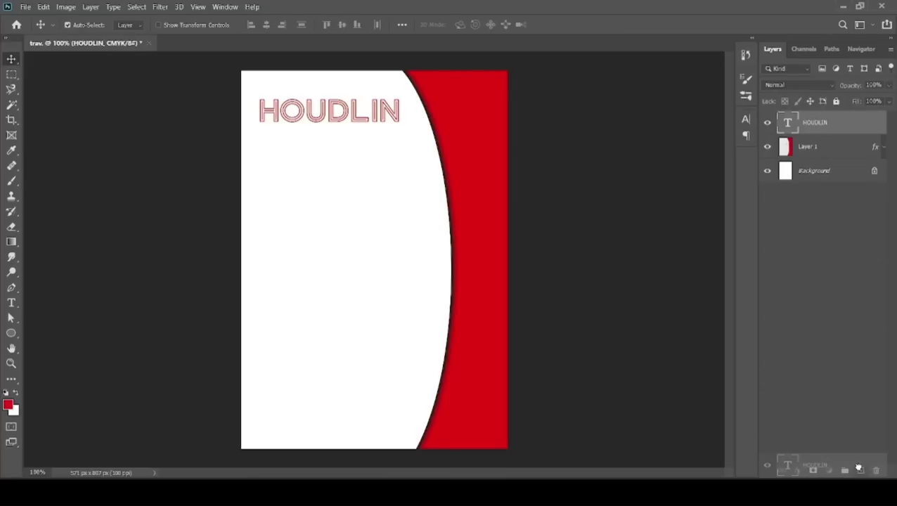
Step: Duplicate the HOUDLIN layer, retype the copy as 'MODE', and move it below the title
{"action": "left_click_drag", "start_coordinate": [826, 122], "coordinate": [856, 467]}
{"action": "key", "text": "ctrl+j"}
{"action": "key", "text": "t"}
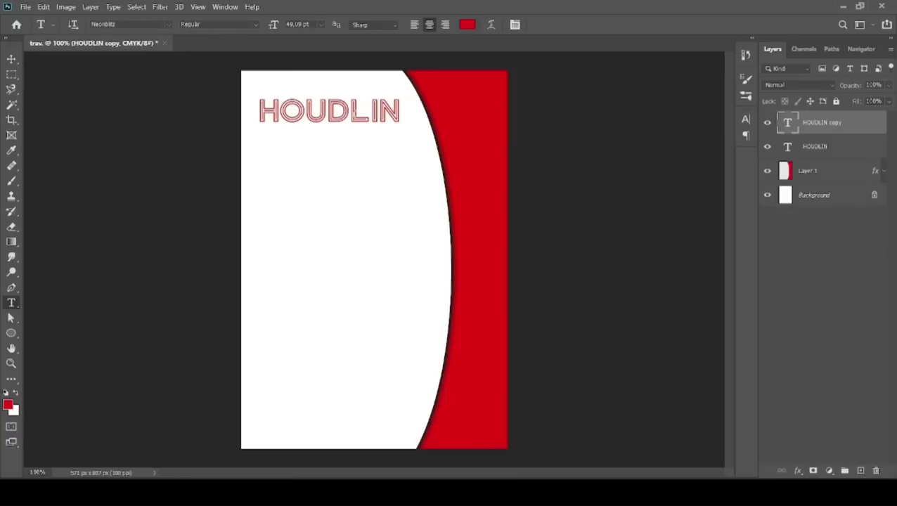
{"action": "double_click", "coordinate": [352, 113]}
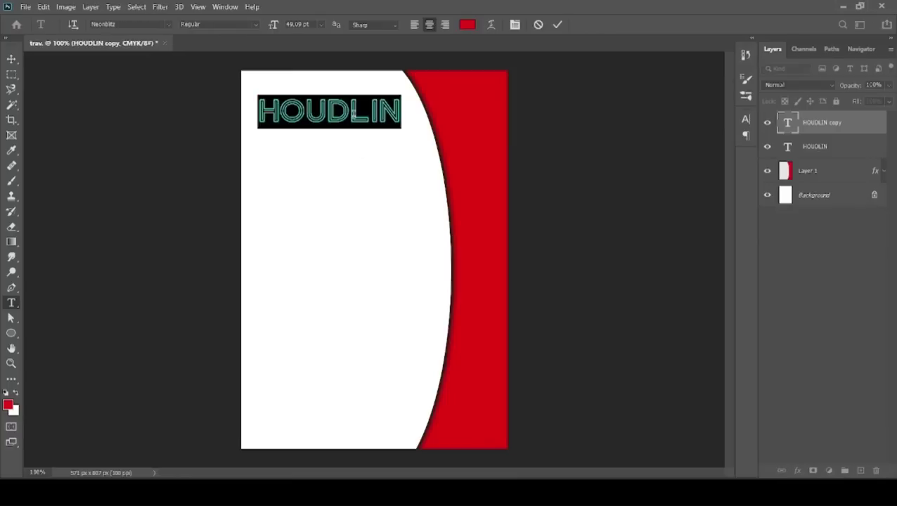
{"action": "left_click", "coordinate": [353, 112]}
{"action": "type", "text": "O"}
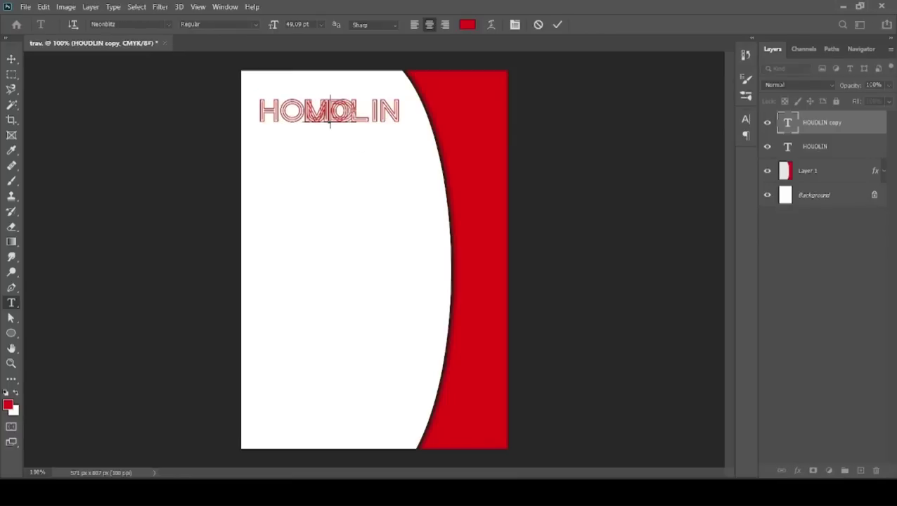
{"action": "type", "text": "DE"}
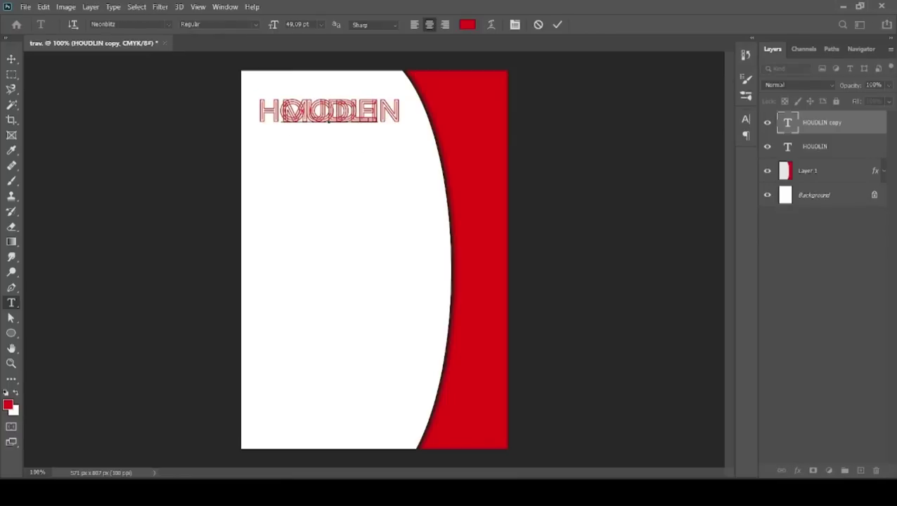
{"action": "left_click", "coordinate": [12, 60]}
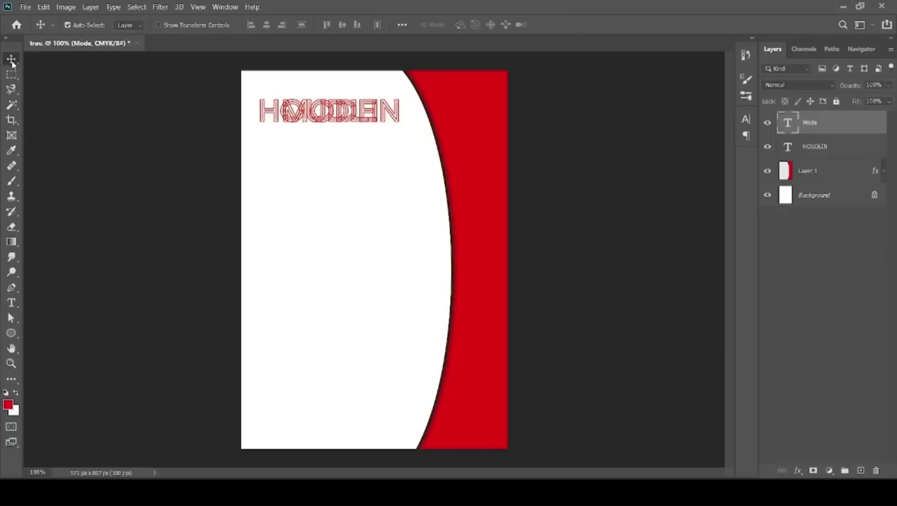
{"action": "key", "text": "shift+Down"}
{"action": "key", "text": "shift+Down"}
{"action": "key", "text": "shift+Down"}
{"action": "key", "text": "shift+Down"}
{"action": "key", "text": "shift+Down"}
{"action": "key", "text": "shift+Down"}
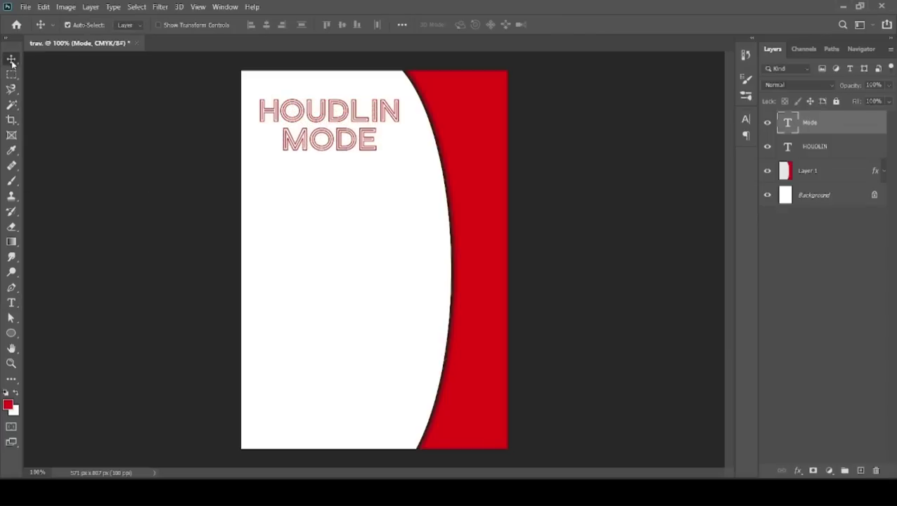
Step: Set the MODE text in the Sabrina script font and nudge it slightly lower
{"action": "key", "text": "t"}
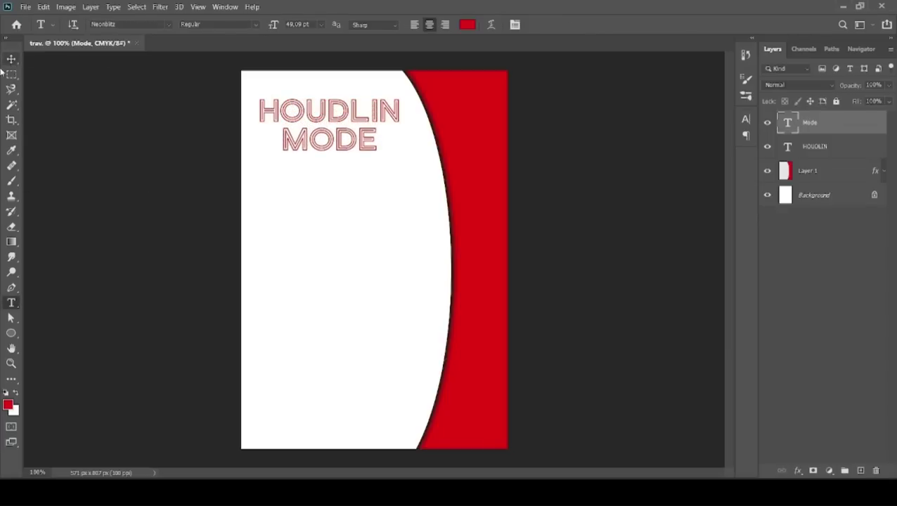
{"action": "double_click", "coordinate": [332, 138]}
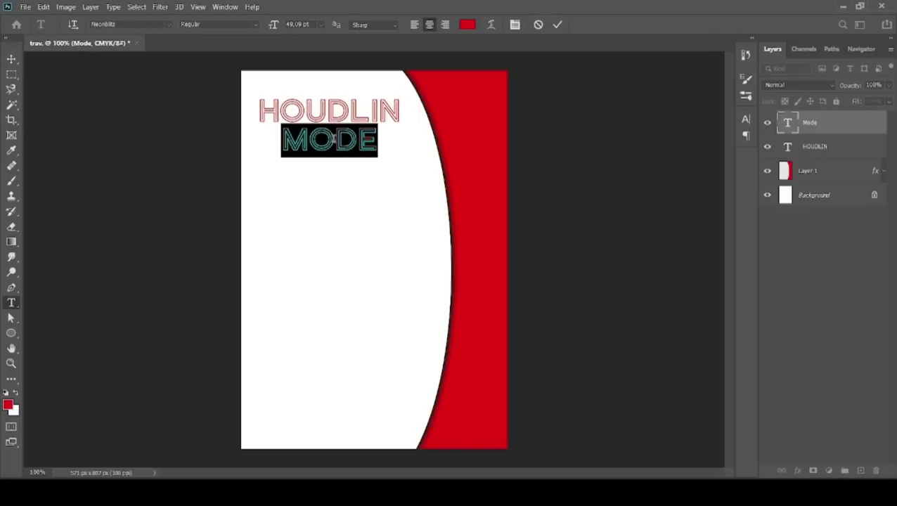
{"action": "left_click", "coordinate": [134, 24]}
{"action": "key", "text": "Down"}
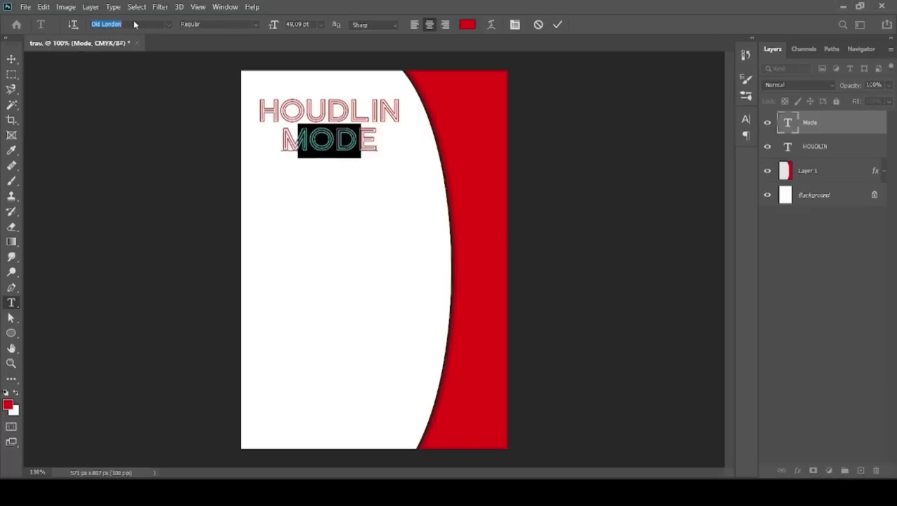
{"action": "key", "text": "Down"}
{"action": "key", "text": "Down"}
{"action": "key", "text": "Down"}
{"action": "key", "text": "Down"}
{"action": "key", "text": "Down"}
{"action": "key", "text": "Down"}
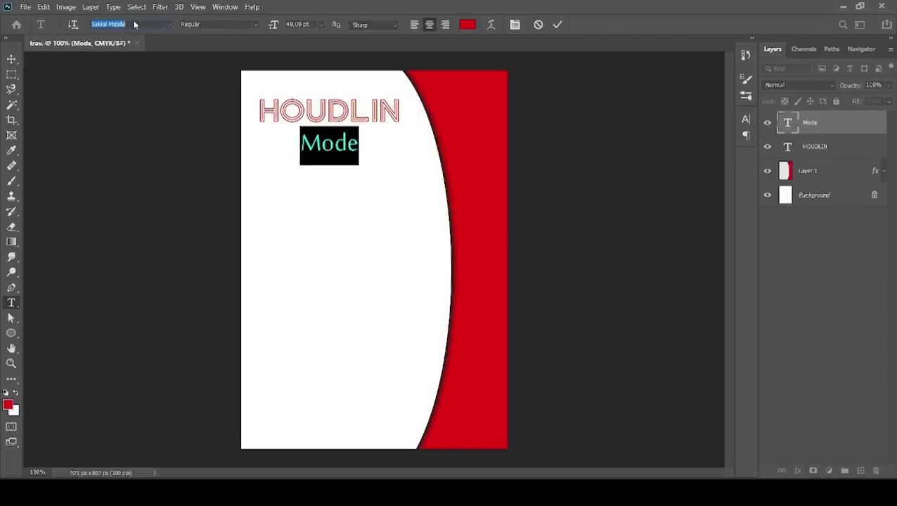
{"action": "key", "text": "Down"}
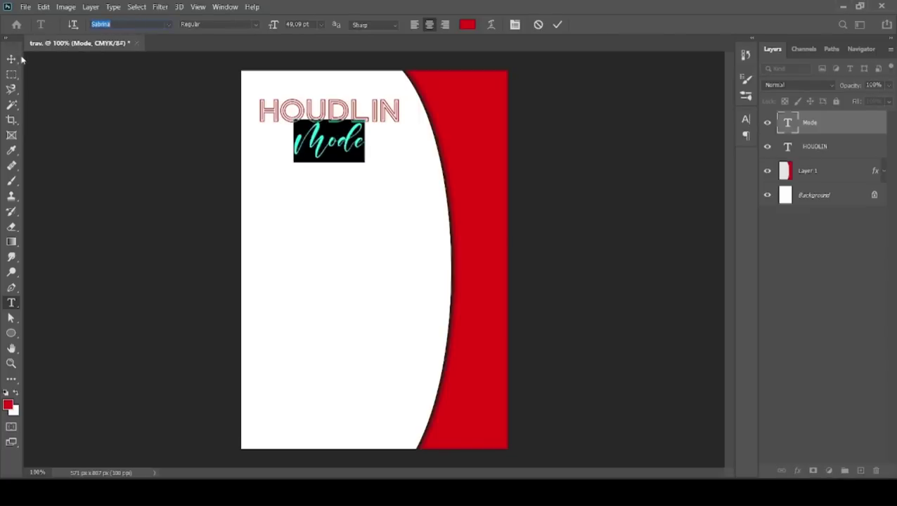
{"action": "left_click", "coordinate": [12, 59]}
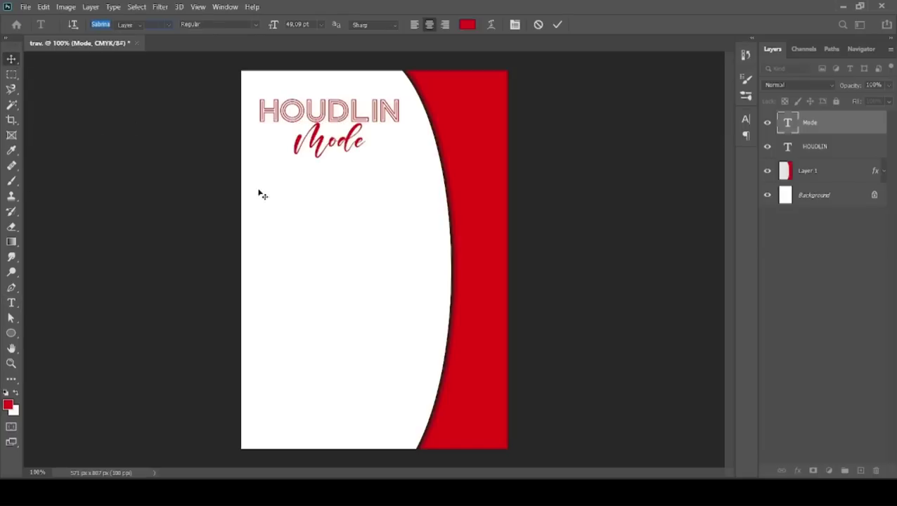
{"action": "key", "text": "Down"}
{"action": "key", "text": "Down"}
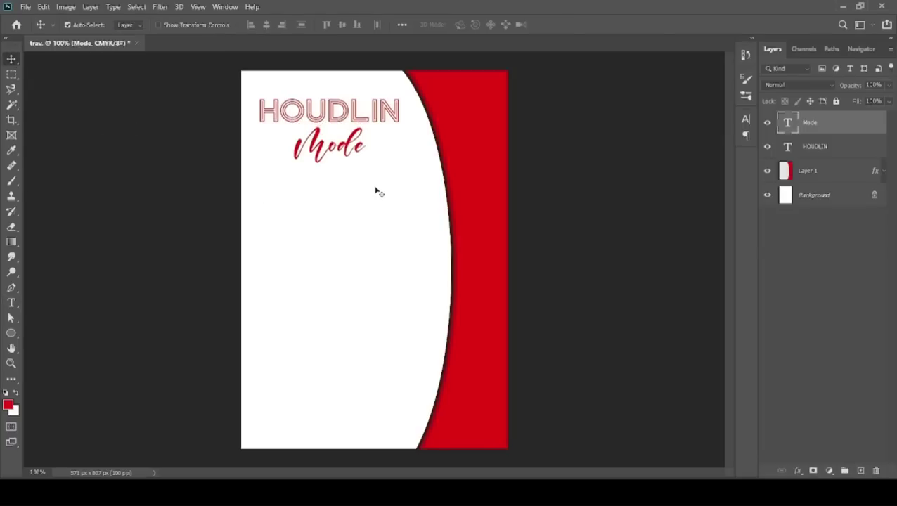
{"action": "key", "text": "Down"}
{"action": "key", "text": "Down"}
{"action": "key", "text": "Down"}
{"action": "key", "text": "Down"}
{"action": "key", "text": "Down"}
{"action": "key", "text": "Down"}
Step: Edit the lettering so it reads 'Mode' and commit it
{"action": "key", "text": "t"}
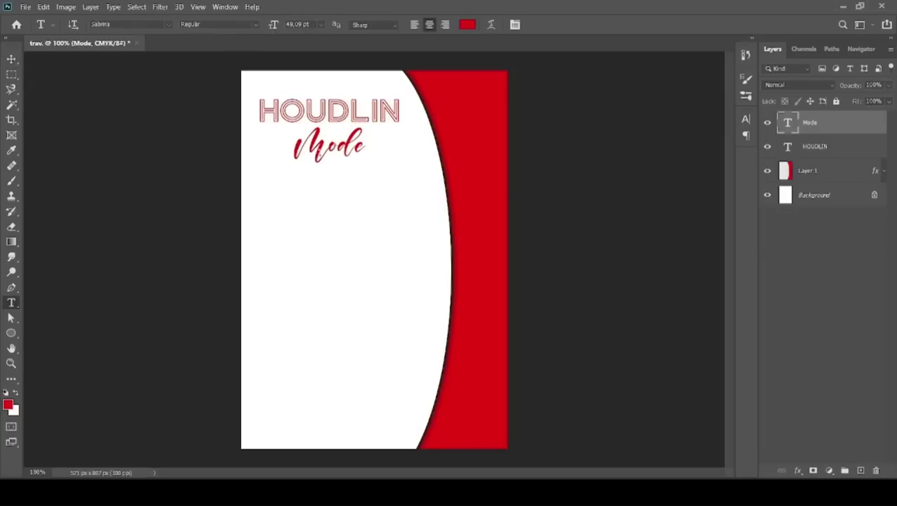
{"action": "left_click_drag", "start_coordinate": [329, 148], "coordinate": [295, 151]}
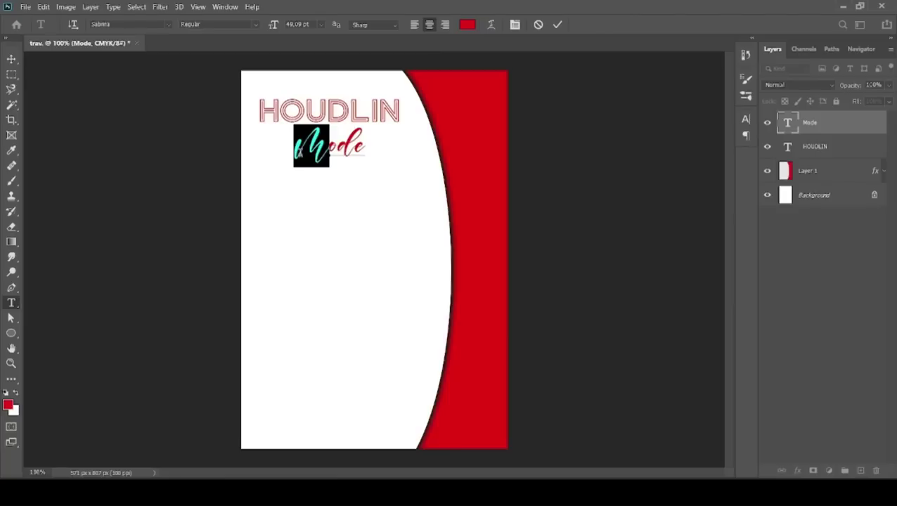
{"action": "key", "text": "Right"}
{"action": "type", "text": "m"}
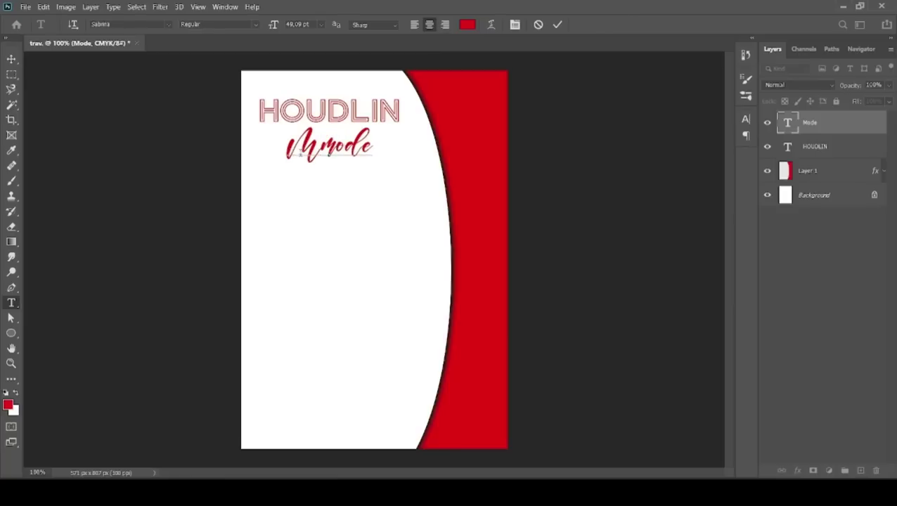
{"action": "key", "text": "BackSpace"}
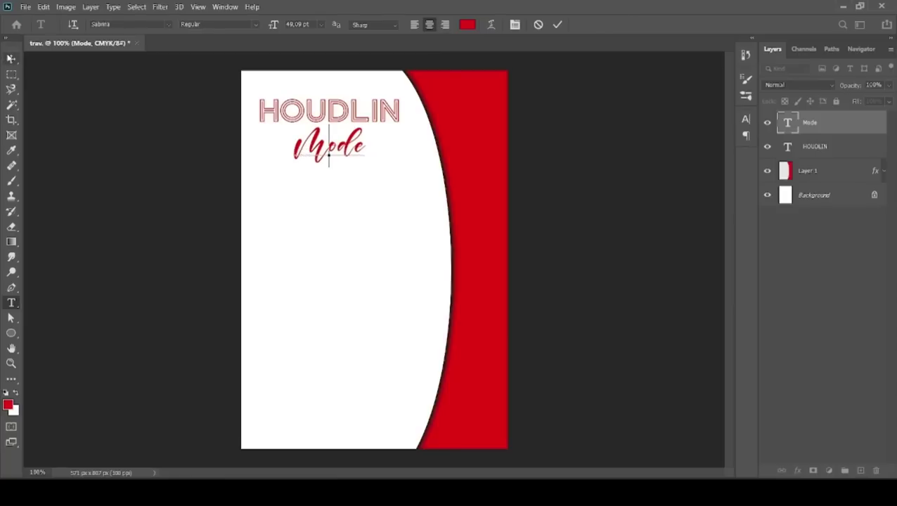
{"action": "left_click", "coordinate": [11, 58]}
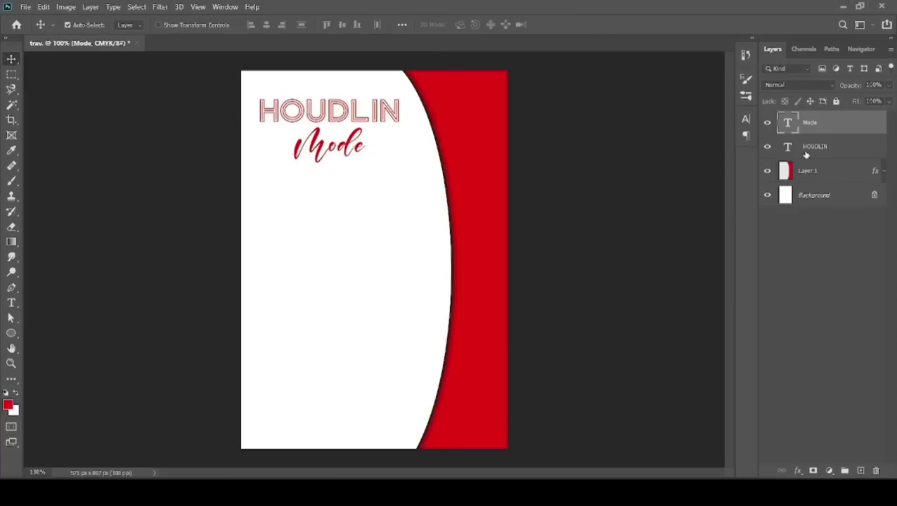
Step: Select the HOUDLIN text and preview a series of fonts on it up to Tahoma
{"action": "left_click", "coordinate": [831, 146]}
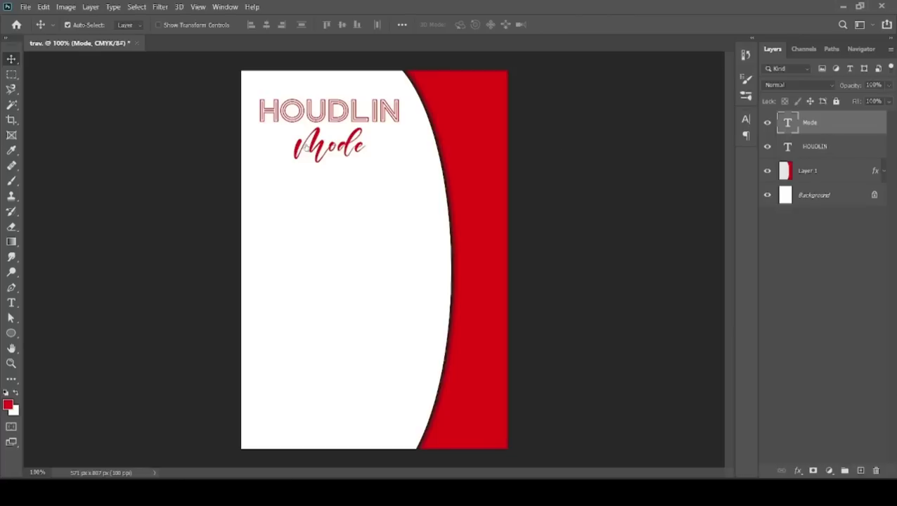
{"action": "key", "text": "t"}
{"action": "double_click", "coordinate": [336, 116]}
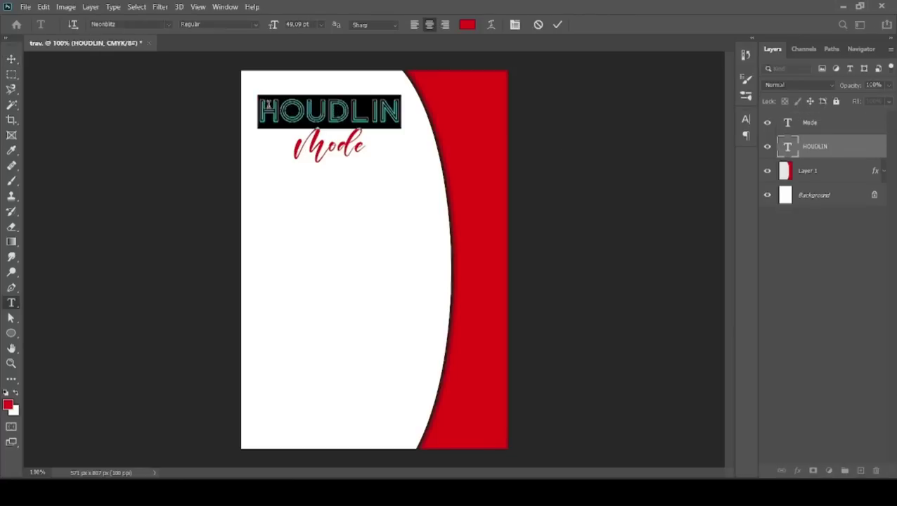
{"action": "left_click", "coordinate": [152, 24]}
{"action": "key", "text": "Down"}
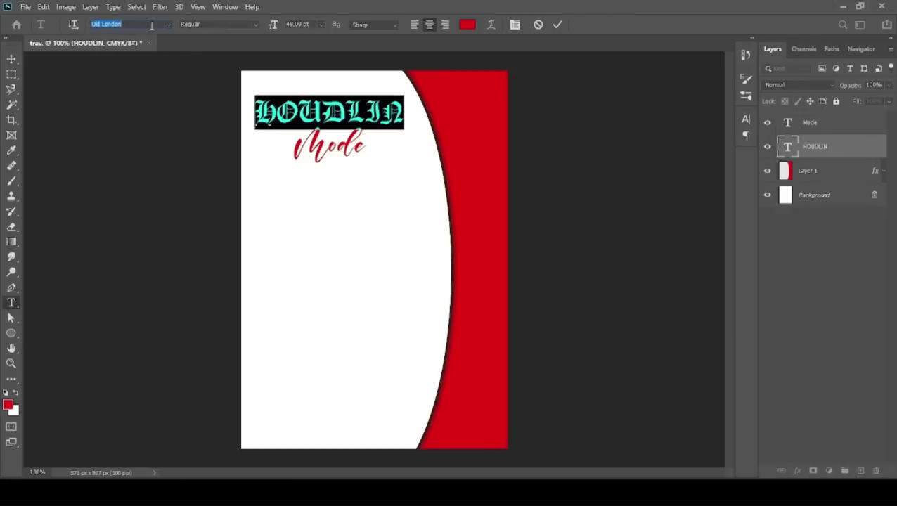
{"action": "key", "text": "Down"}
{"action": "key", "text": "Down"}
{"action": "key", "text": "Down"}
{"action": "key", "text": "Down"}
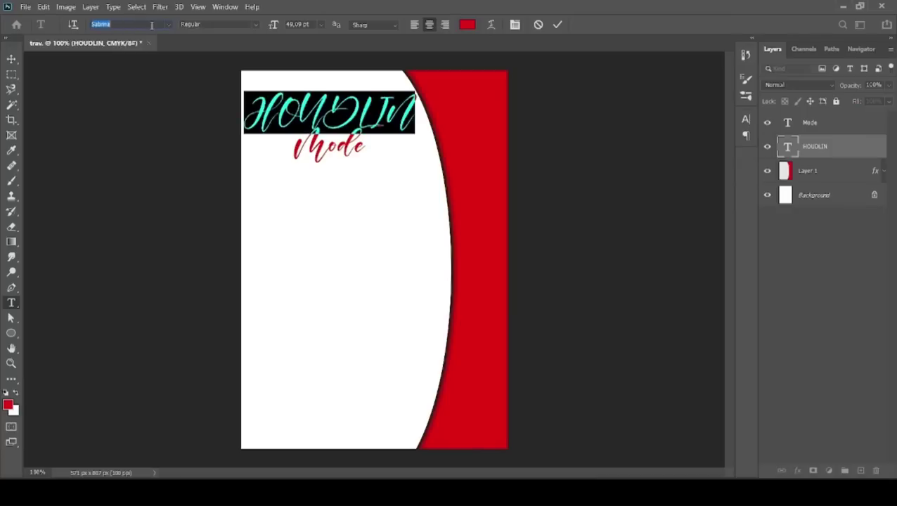
{"action": "key", "text": "Down"}
{"action": "key", "text": "Down"}
{"action": "key", "text": "Down"}
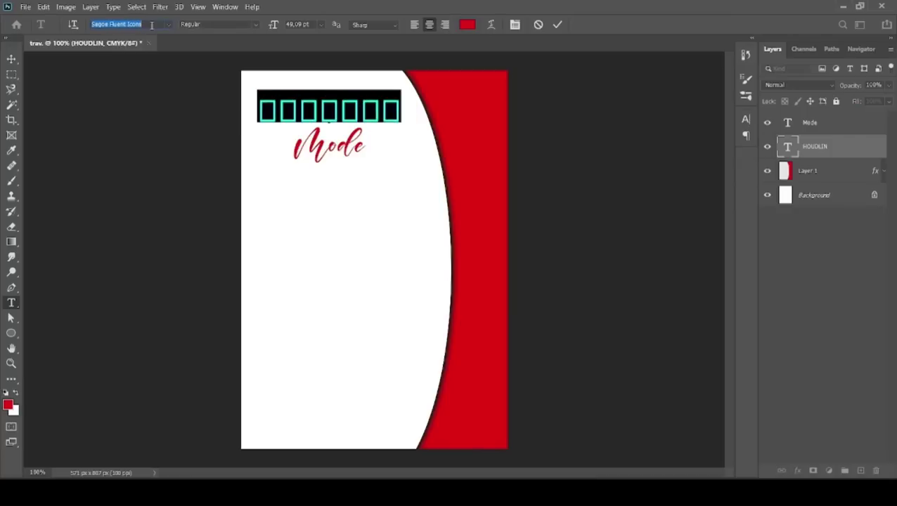
{"action": "key", "text": "Down"}
{"action": "key", "text": "Down"}
{"action": "key", "text": "Down"}
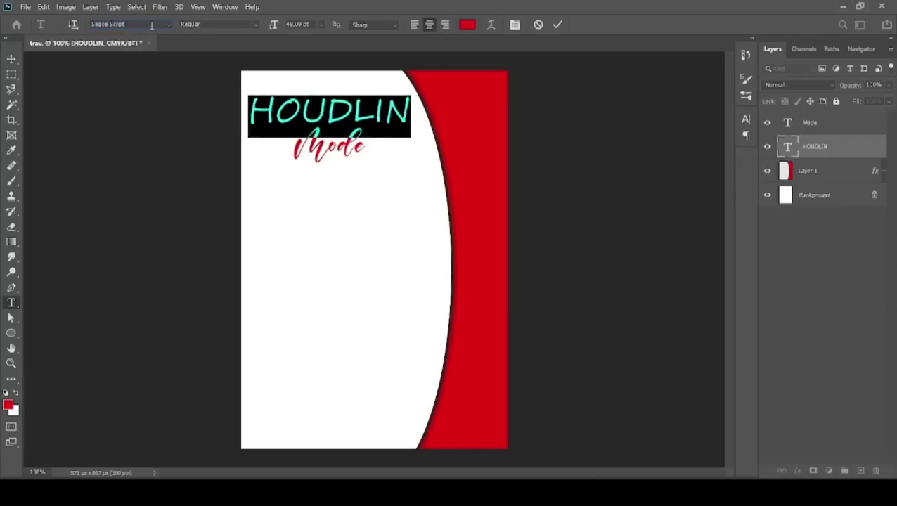
{"action": "key", "text": "Down"}
{"action": "key", "text": "Down"}
{"action": "key", "text": "Down"}
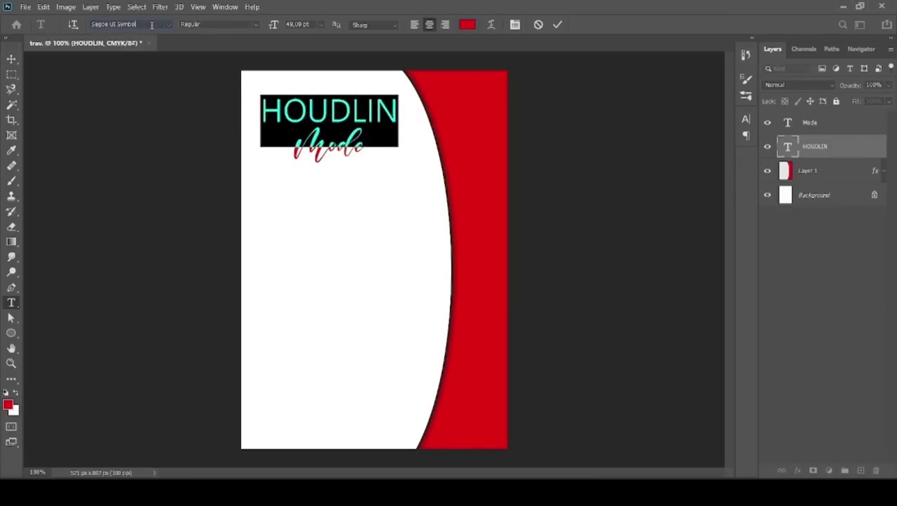
{"action": "key", "text": "Down"}
{"action": "key", "text": "Down"}
{"action": "key", "text": "Down"}
{"action": "key", "text": "Down"}
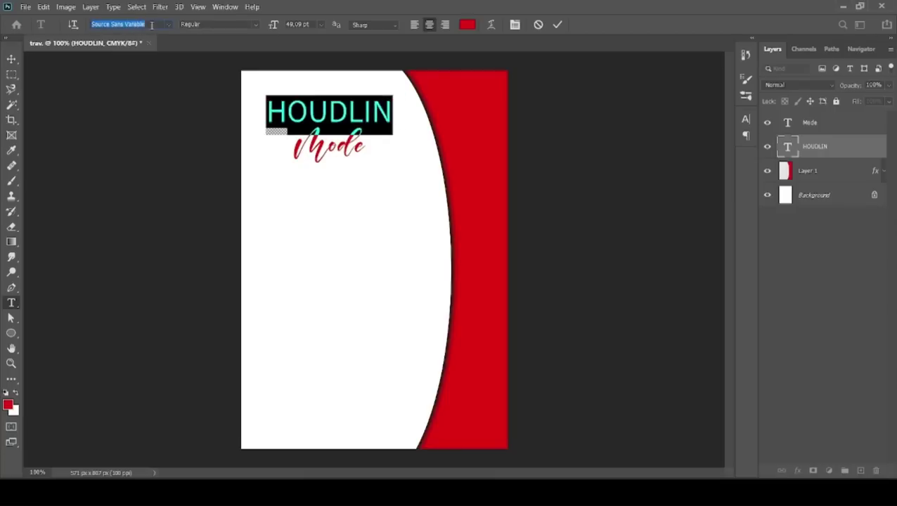
{"action": "key", "text": "Down"}
{"action": "key", "text": "Down"}
{"action": "key", "text": "Down"}
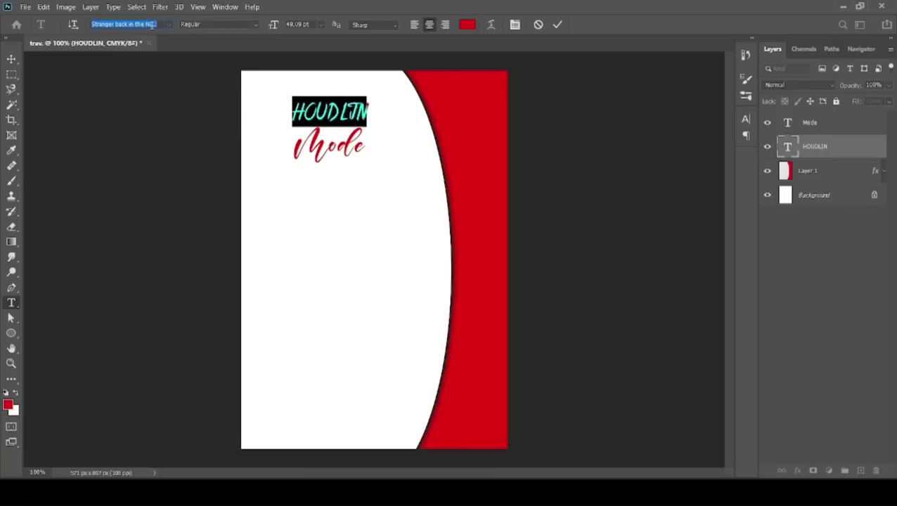
{"action": "key", "text": "Down"}
{"action": "key", "text": "Down"}
{"action": "key", "text": "Down"}
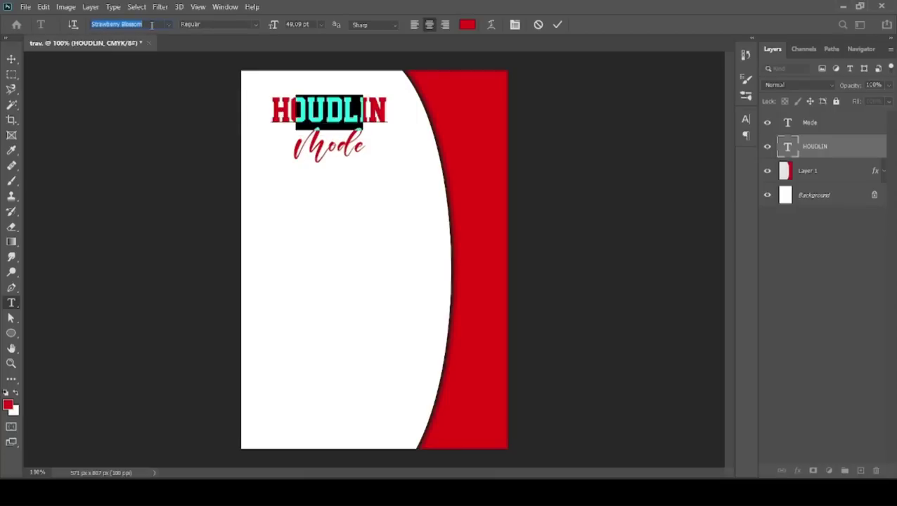
{"action": "key", "text": "Down"}
{"action": "key", "text": "Down"}
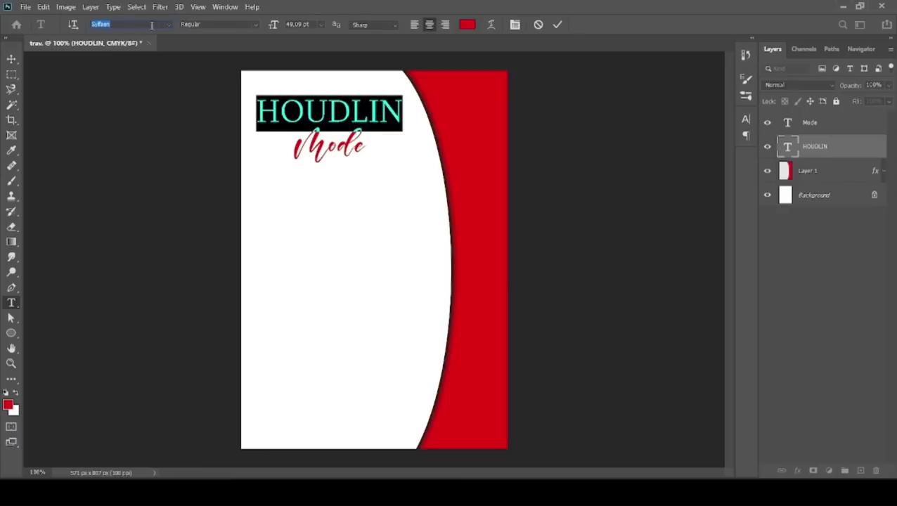
{"action": "key", "text": "Down"}
{"action": "key", "text": "Down"}
{"action": "key", "text": "Down"}
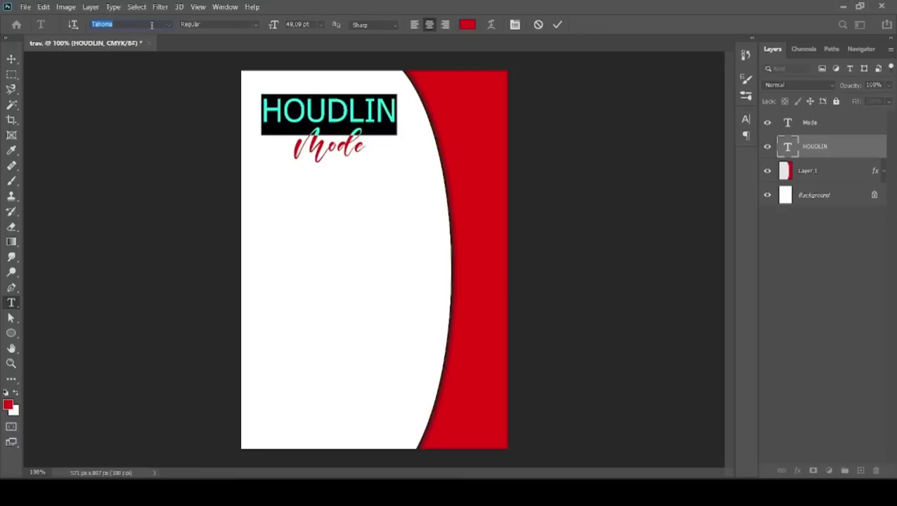
{"action": "key", "text": "Down"}
{"action": "key", "text": "Down"}
{"action": "key", "text": "Down"}
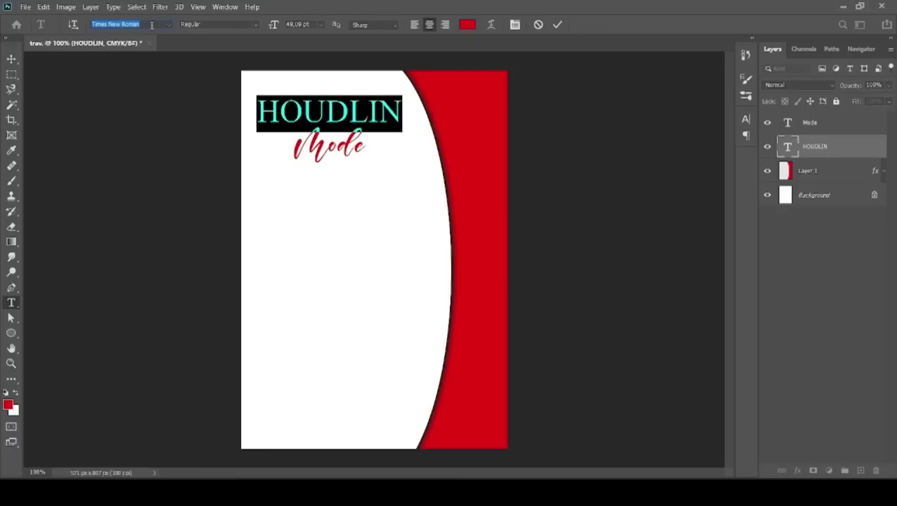
Step: Try Bold, cycle HOUDLIN through Universal Serif, Varsity and Verdana, then pick Regular style
{"action": "left_click", "coordinate": [255, 26]}
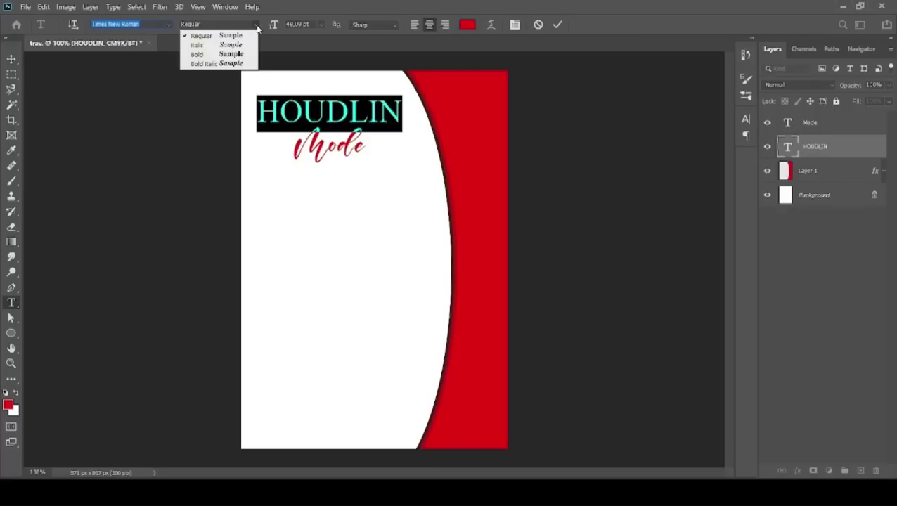
{"action": "left_click", "coordinate": [231, 54]}
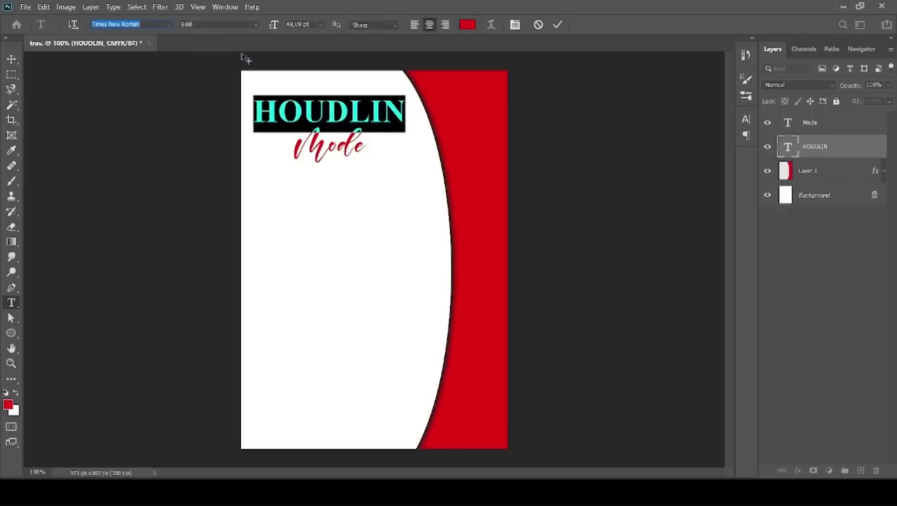
{"action": "key", "text": "Down"}
{"action": "key", "text": "Down"}
{"action": "key", "text": "Down"}
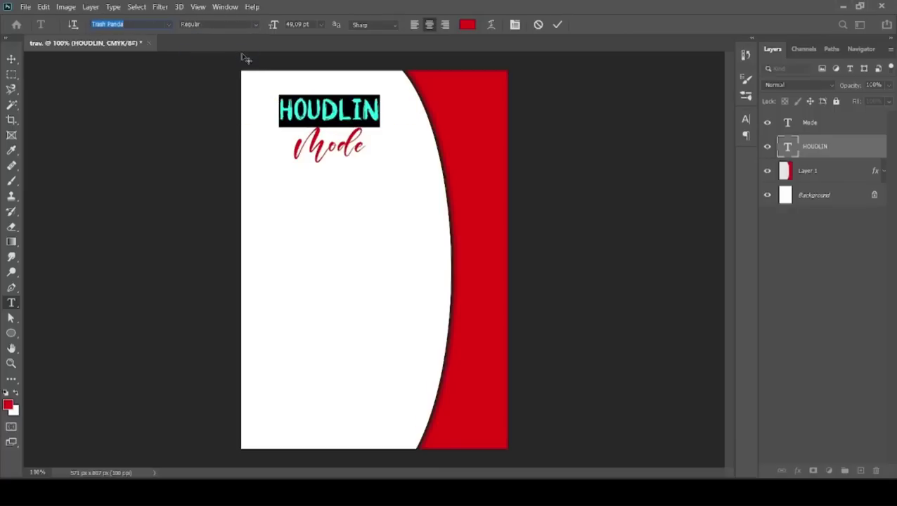
{"action": "key", "text": "Down"}
{"action": "key", "text": "Down"}
{"action": "key", "text": "Down"}
{"action": "key", "text": "Down"}
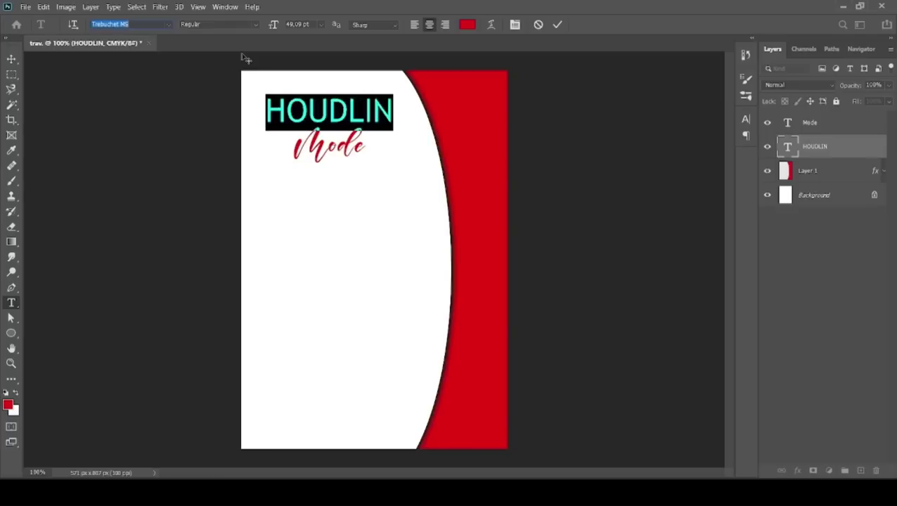
{"action": "key", "text": "Down"}
{"action": "key", "text": "Down"}
{"action": "key", "text": "Down"}
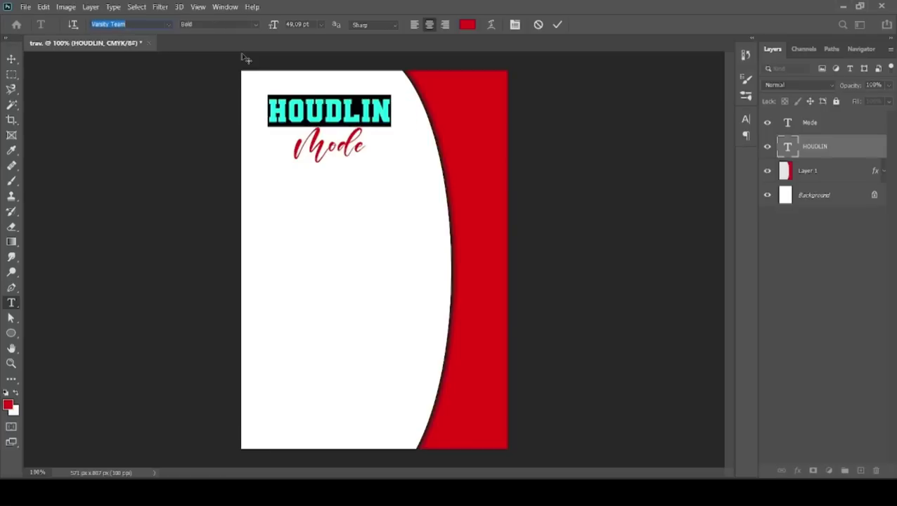
{"action": "key", "text": "Down"}
{"action": "key", "text": "Down"}
{"action": "key", "text": "Down"}
{"action": "key", "text": "Down"}
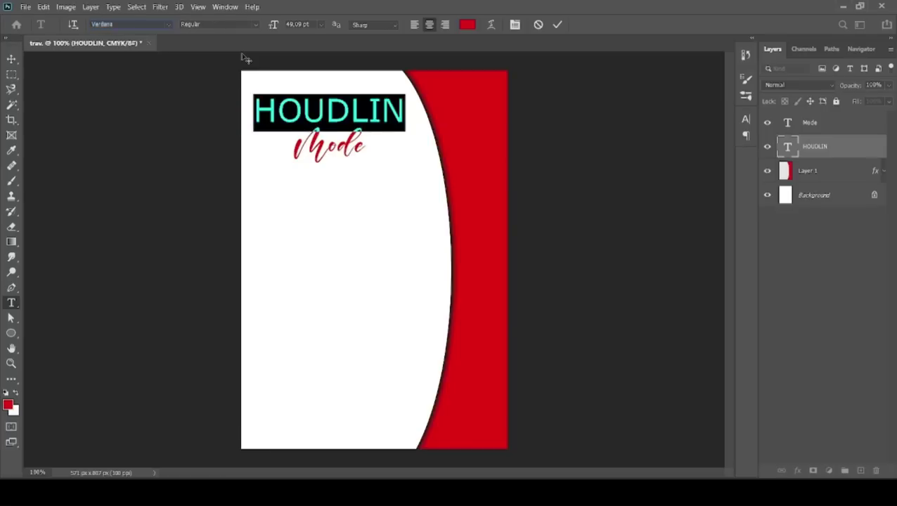
{"action": "key", "text": "Down"}
{"action": "key", "text": "Down"}
{"action": "key", "text": "Down"}
{"action": "key", "text": "Down"}
{"action": "key", "text": "Down"}
{"action": "key", "text": "Down"}
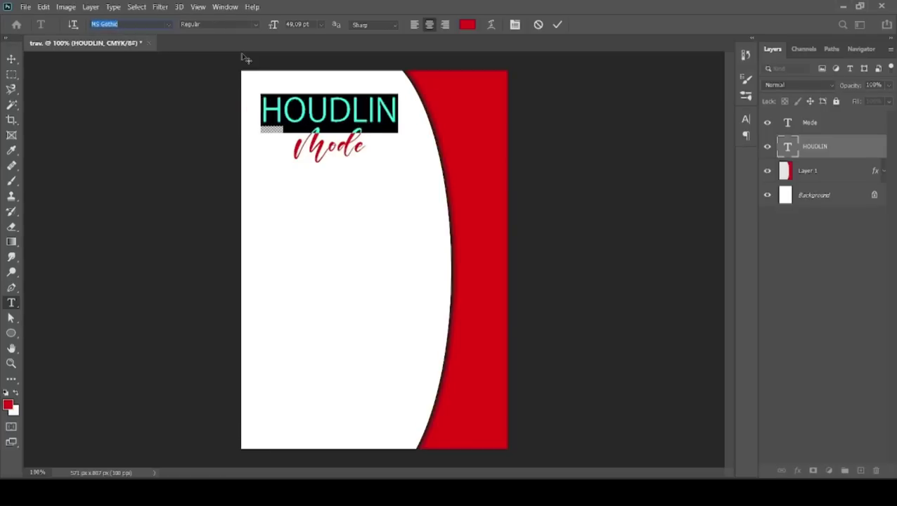
{"action": "key", "text": "Down"}
{"action": "key", "text": "Down"}
{"action": "key", "text": "Down"}
{"action": "key", "text": "Down"}
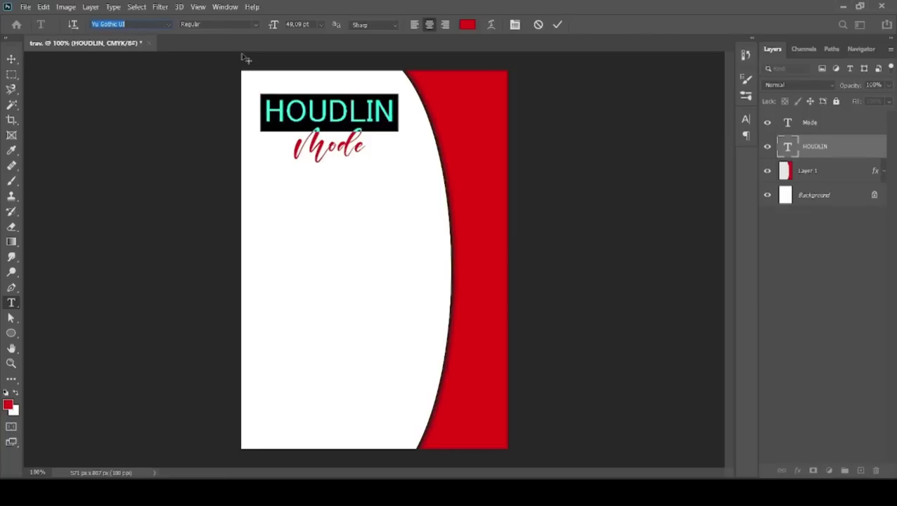
{"action": "key", "text": "Down"}
{"action": "key", "text": "Down"}
{"action": "key", "text": "Down"}
{"action": "key", "text": "Down"}
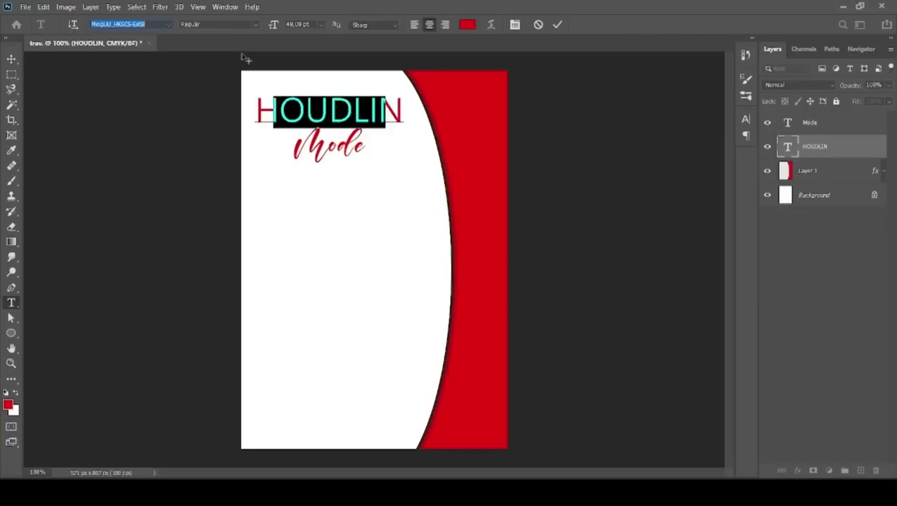
{"action": "key", "text": "Down"}
{"action": "key", "text": "Down"}
{"action": "key", "text": "Down"}
{"action": "key", "text": "Down"}
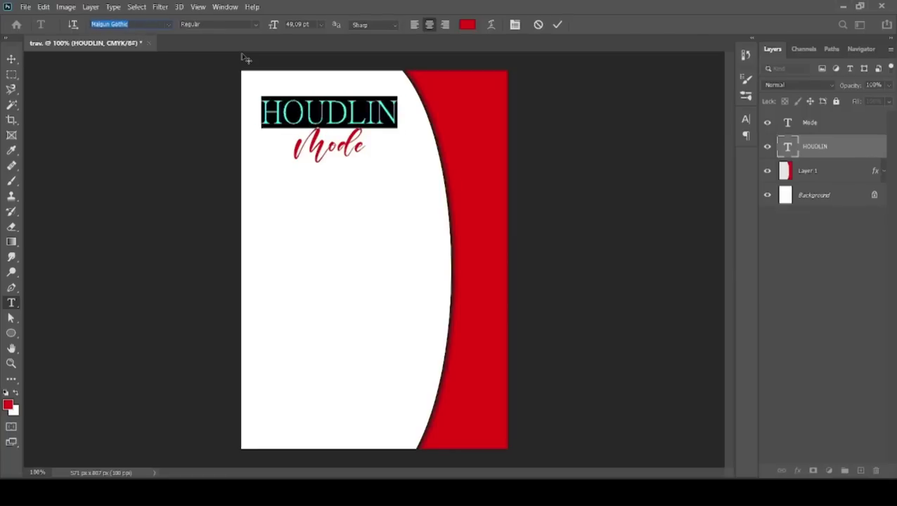
{"action": "key", "text": "Up"}
{"action": "left_click", "coordinate": [256, 26]}
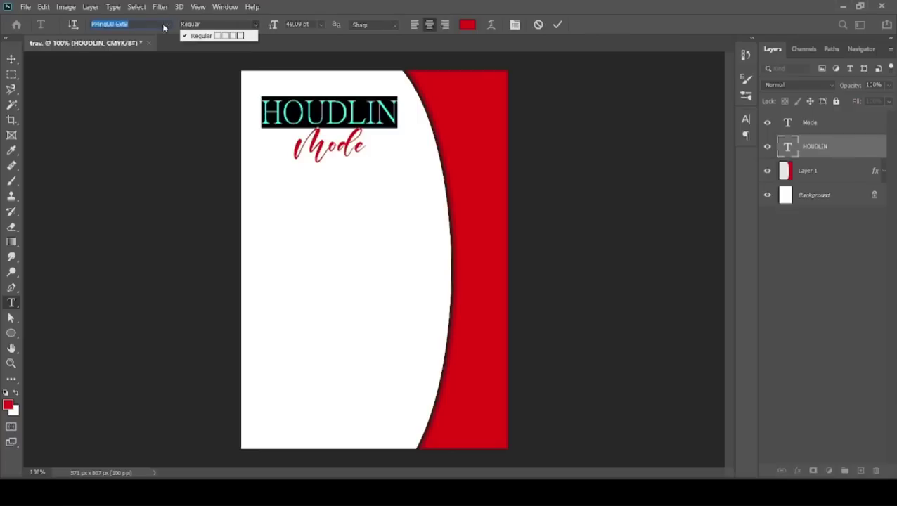
{"action": "key", "text": "Down"}
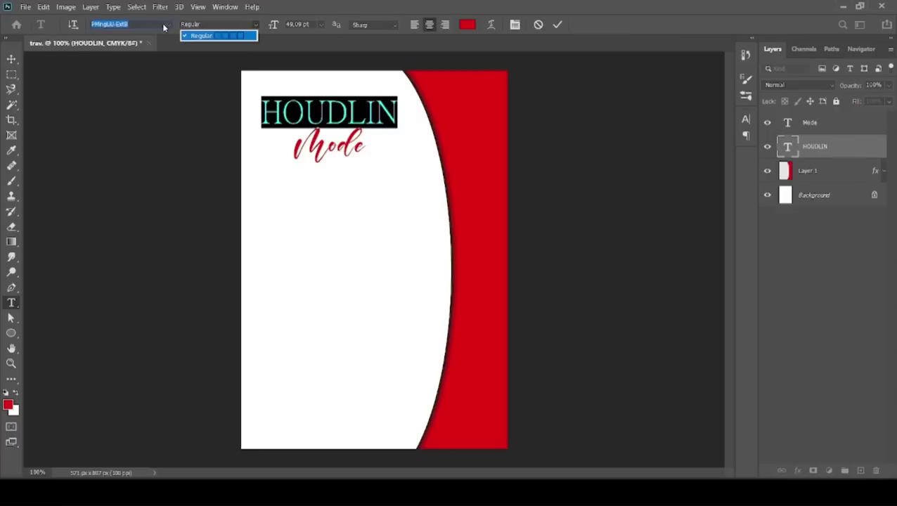
{"action": "key", "text": "Return"}
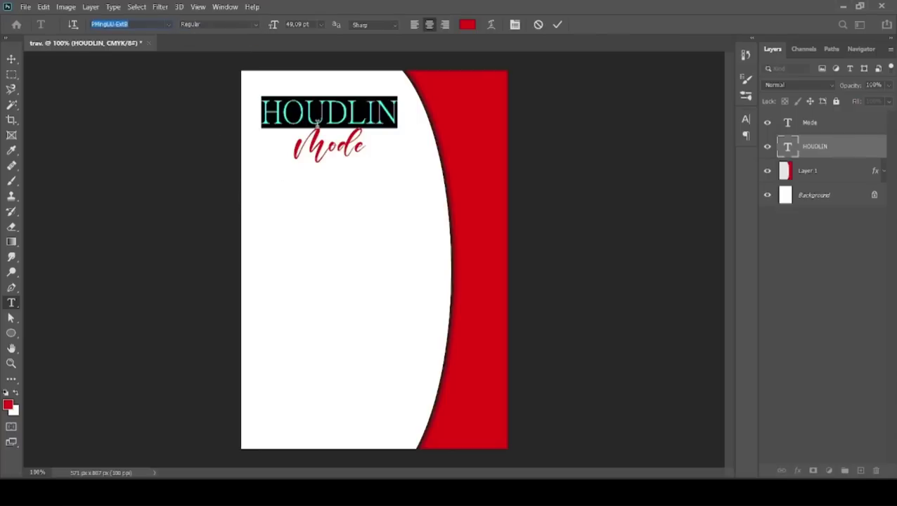
Step: Step HOUDLIN through Malgun Gothic and Andalus, settling on Arabic Typesetting
{"action": "key", "text": "Down"}
{"action": "key", "text": "Down"}
{"action": "key", "text": "Down"}
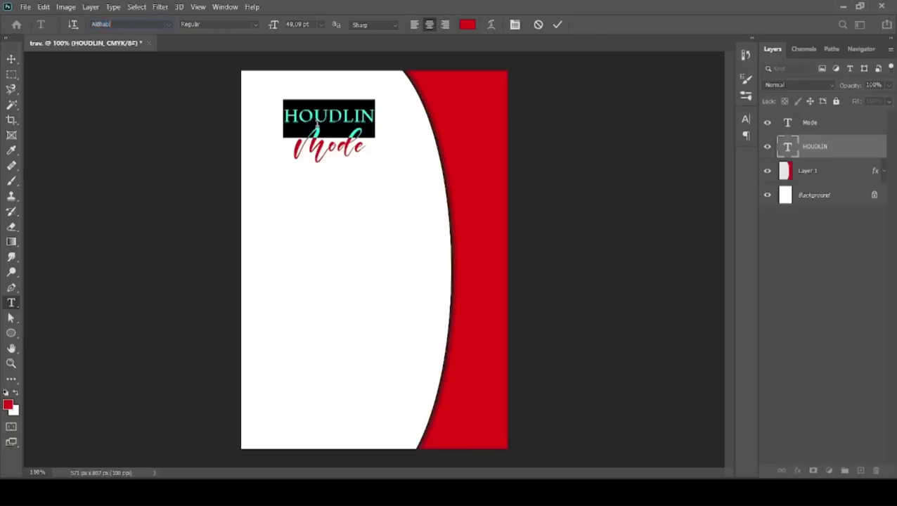
{"action": "key", "text": "Down"}
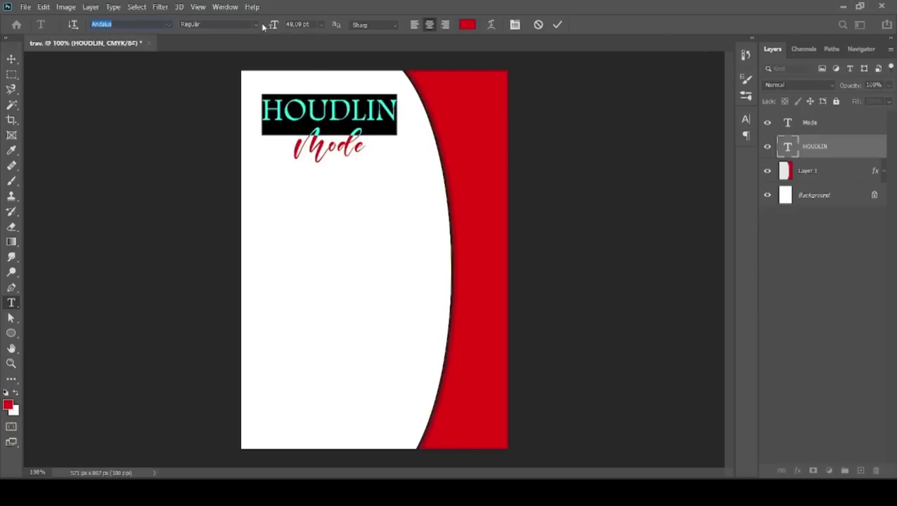
{"action": "left_click", "coordinate": [257, 25]}
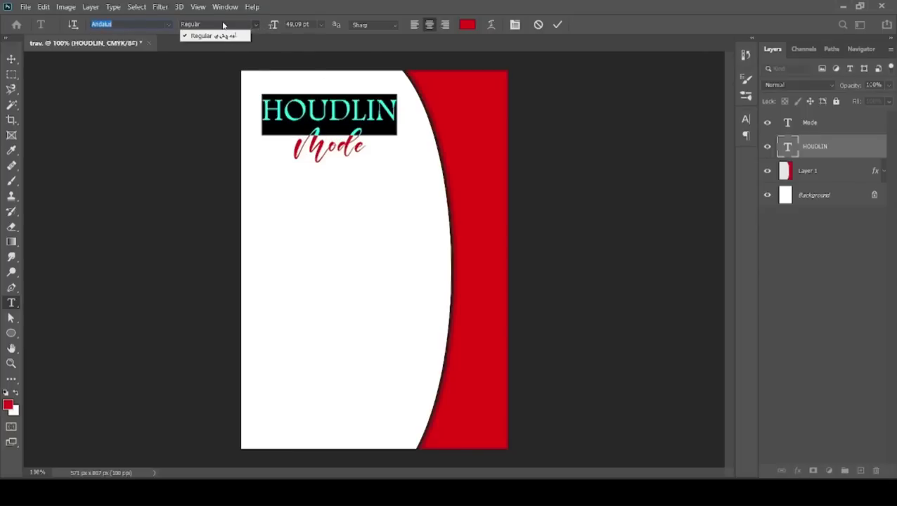
{"action": "left_click", "coordinate": [222, 24]}
{"action": "key", "text": "Down"}
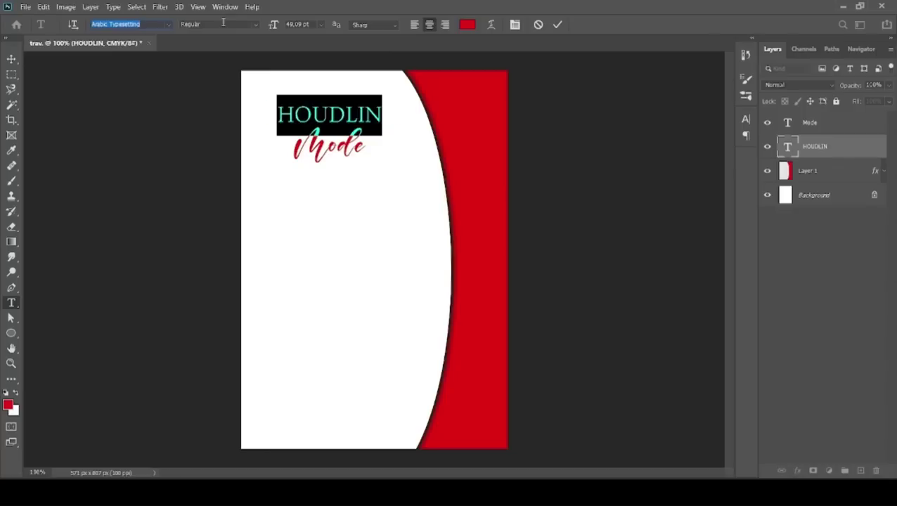
{"action": "key", "text": "Down"}
{"action": "key", "text": "Up"}
{"action": "left_click", "coordinate": [256, 26]}
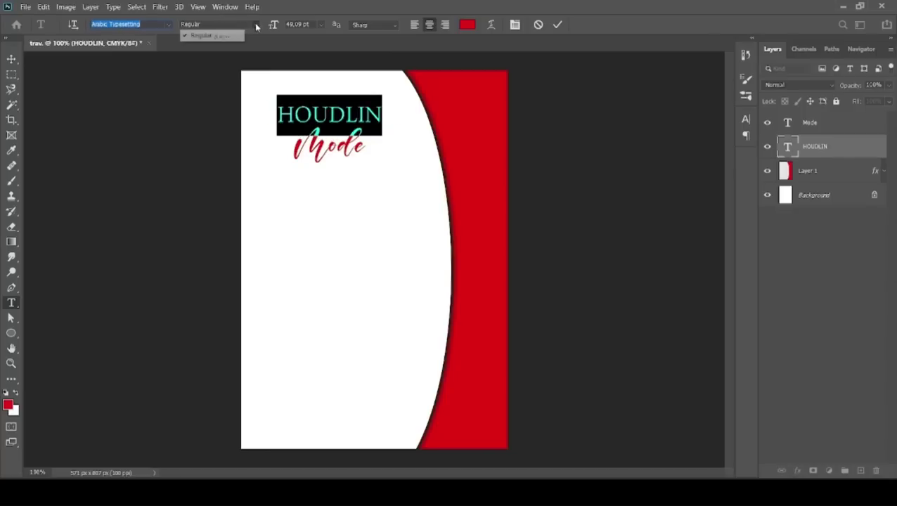
{"action": "left_click", "coordinate": [170, 28]}
Step: Pick Franklin Gothic Medium from the font family list for the HOUDLIN text
{"action": "left_click", "coordinate": [170, 28]}
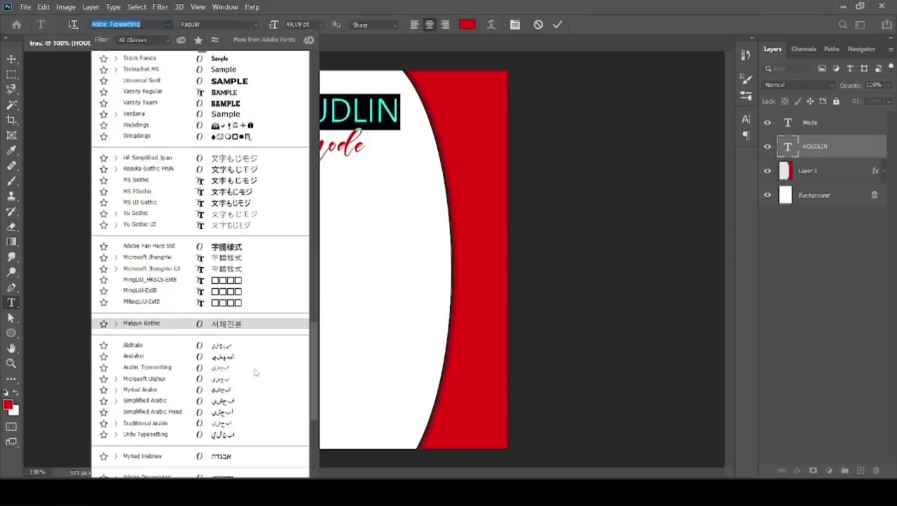
{"action": "scroll", "coordinate": [314, 389], "scroll_direction": "down", "scroll_amount": 3}
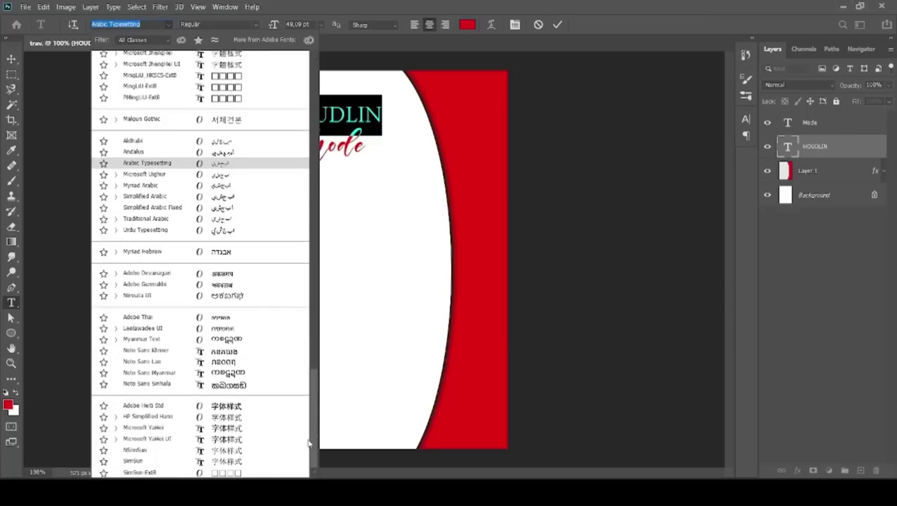
{"action": "scroll", "coordinate": [315, 290], "scroll_direction": "up", "scroll_amount": 7}
{"action": "scroll", "coordinate": [316, 290], "scroll_direction": "up", "scroll_amount": 7}
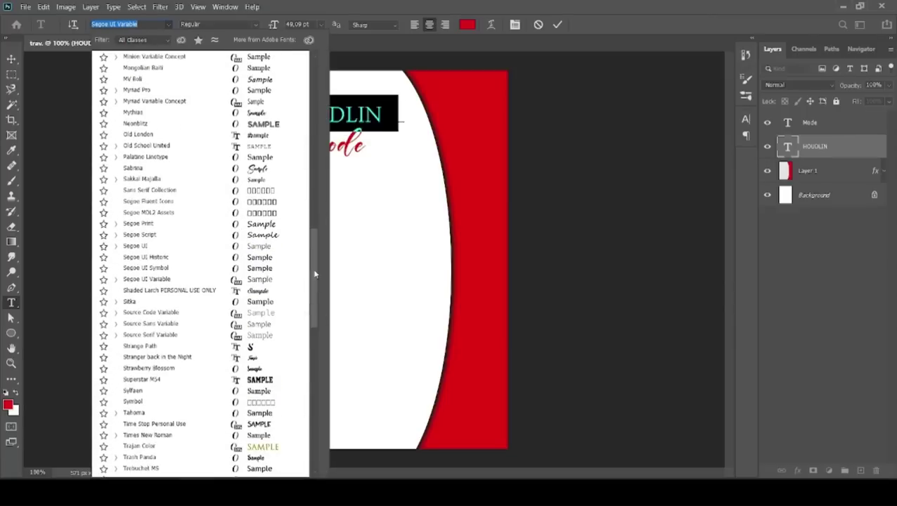
{"action": "scroll", "coordinate": [318, 234], "scroll_direction": "up", "scroll_amount": 3}
{"action": "scroll", "coordinate": [320, 211], "scroll_direction": "up", "scroll_amount": 2}
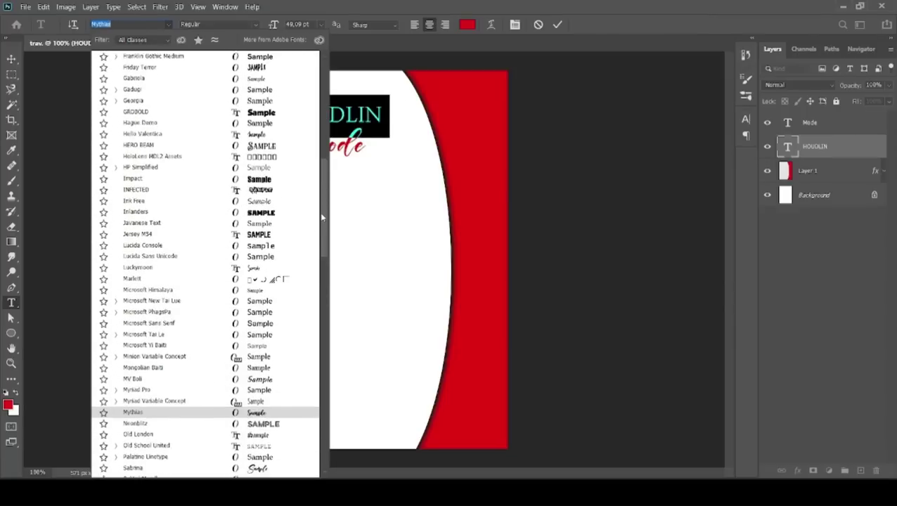
{"action": "scroll", "coordinate": [322, 200], "scroll_direction": "up", "scroll_amount": 1}
{"action": "scroll", "coordinate": [323, 199], "scroll_direction": "up", "scroll_amount": 2}
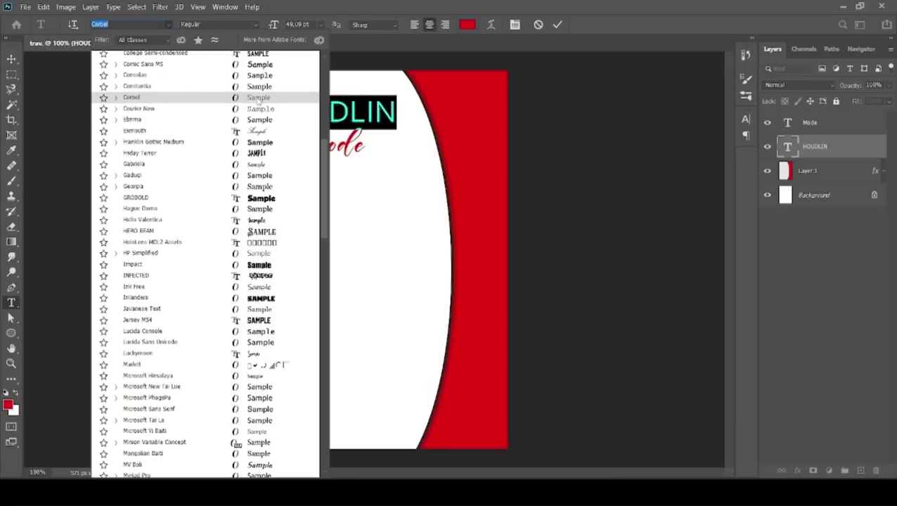
{"action": "left_click", "coordinate": [259, 143]}
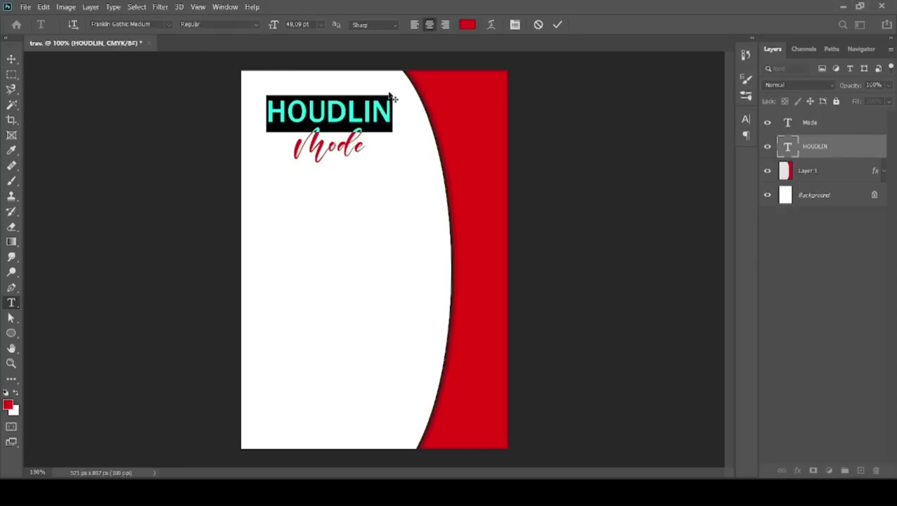
Step: Set the HOUDLIN title's font size to 60 pt and finish editing the text
{"action": "left_click", "coordinate": [298, 24]}
{"action": "type", "text": "60"}
{"action": "key", "text": "Return"}
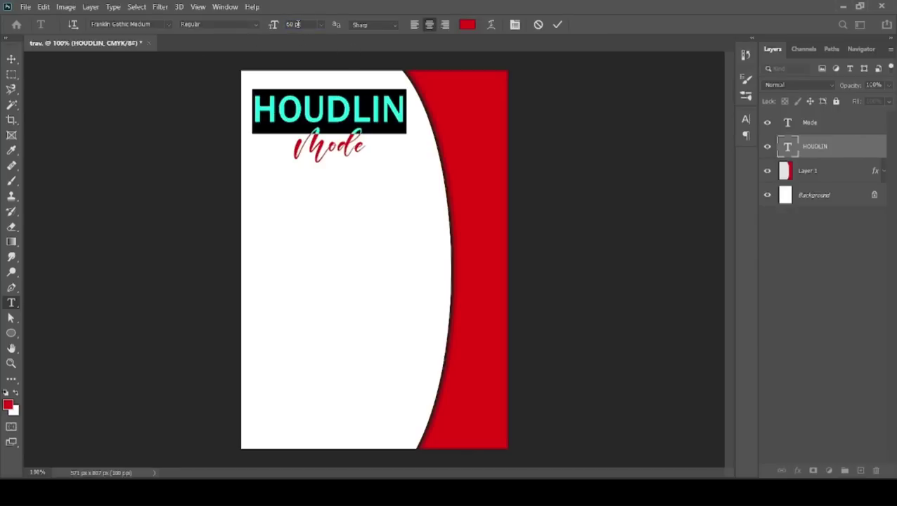
{"action": "left_click", "coordinate": [11, 58]}
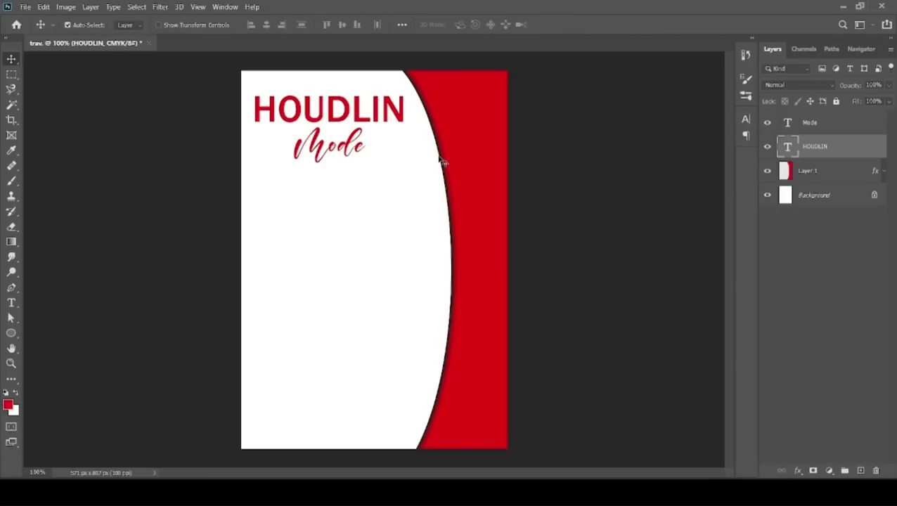
Step: Free-transform HOUDLIN to stretch its height slightly, commit, then select the Mode layer
{"action": "key", "text": "ctrl+t"}
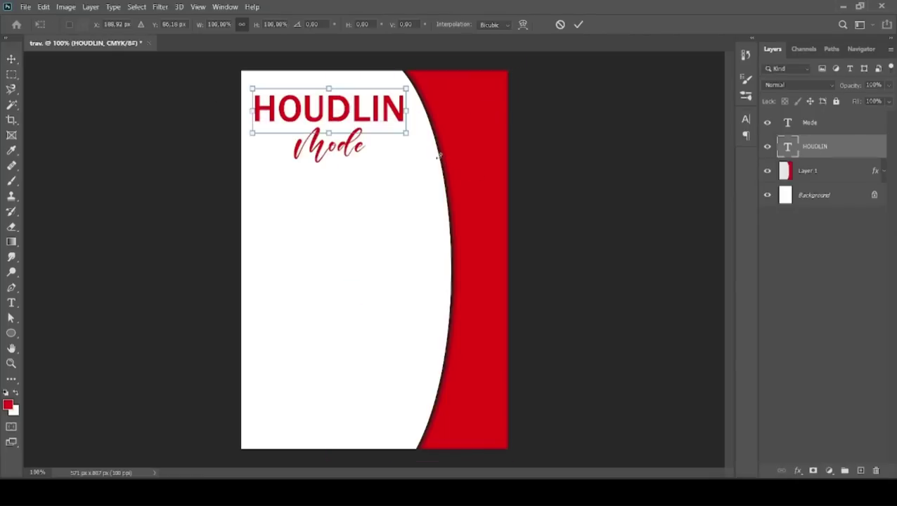
{"action": "left_click_drag", "start_coordinate": [328, 88], "coordinate": [328, 92]}
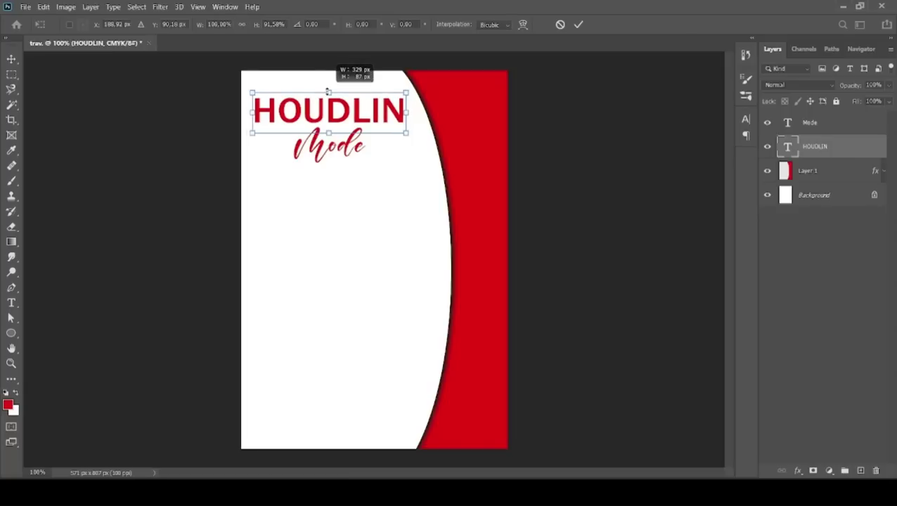
{"action": "key", "text": "Return"}
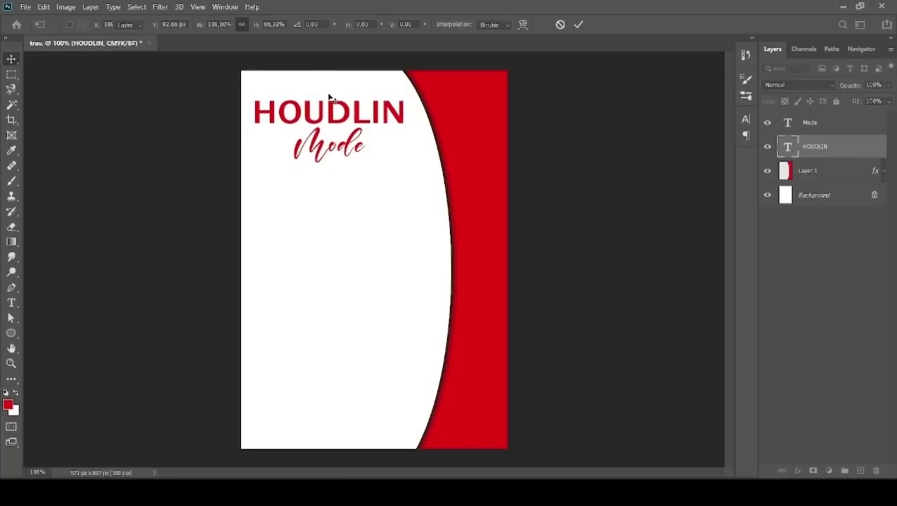
{"action": "left_click", "coordinate": [318, 141]}
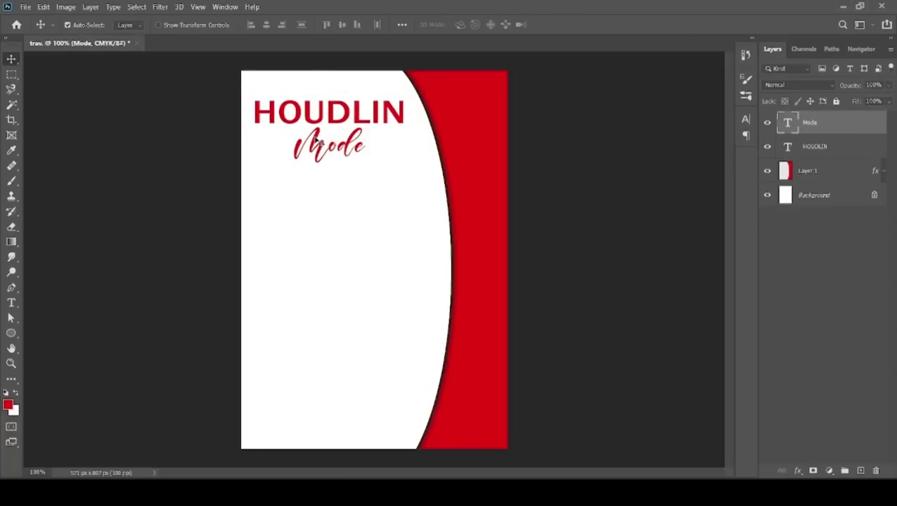
Step: Duplicate the HOUDLIN and Mode layers, merge the copies into 'Mode copy', and hide both originals
{"action": "left_click", "coordinate": [852, 159], "text": "shift"}
{"action": "left_click_drag", "start_coordinate": [848, 148], "coordinate": [860, 471]}
{"action": "key", "text": "ctrl+e"}
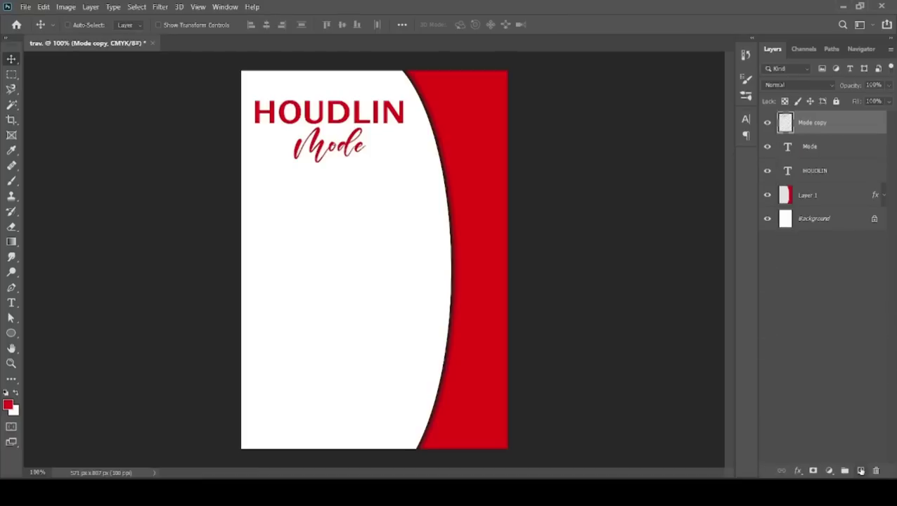
{"action": "left_click", "coordinate": [768, 171]}
{"action": "left_click", "coordinate": [767, 146]}
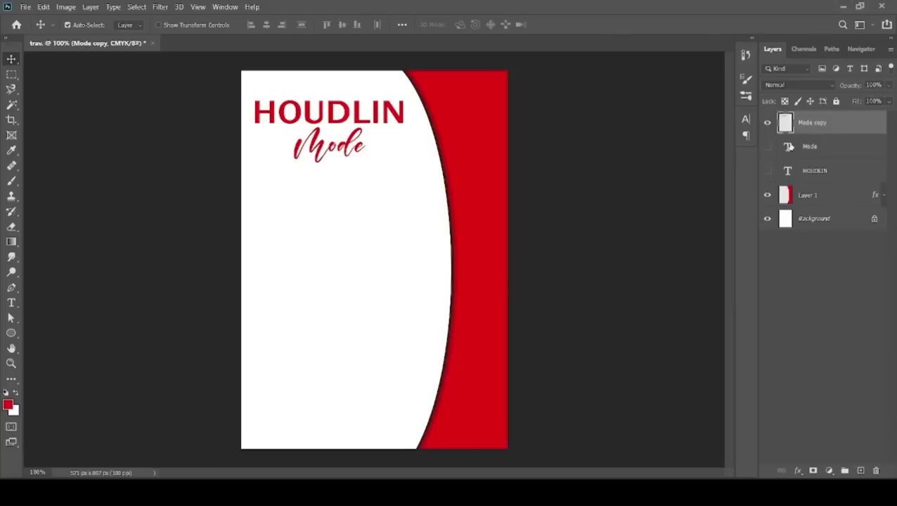
{"action": "double_click", "coordinate": [864, 128]}
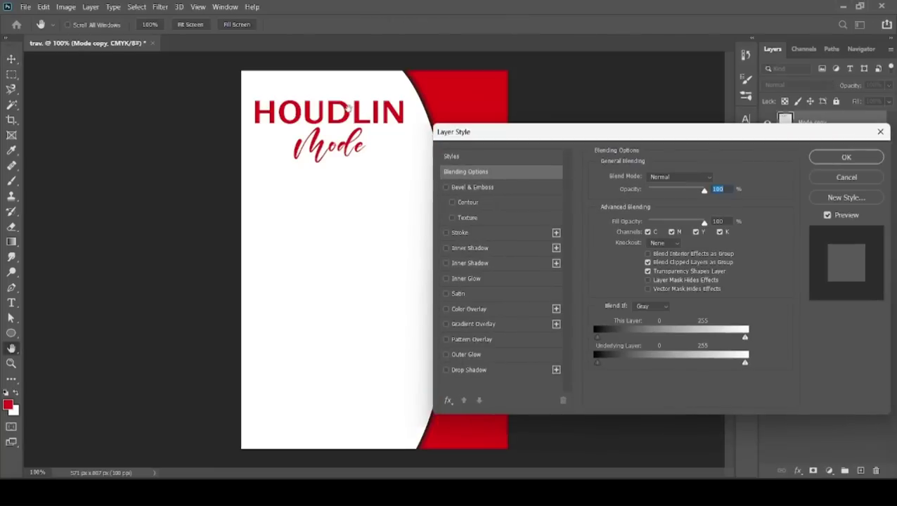
{"action": "left_click", "coordinate": [482, 370]}
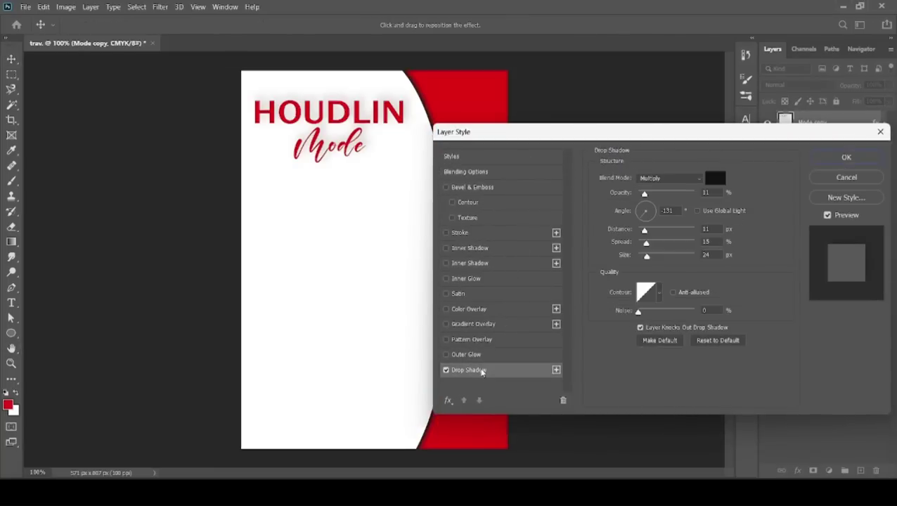
{"action": "left_click", "coordinate": [445, 355]}
{"action": "left_click", "coordinate": [445, 371]}
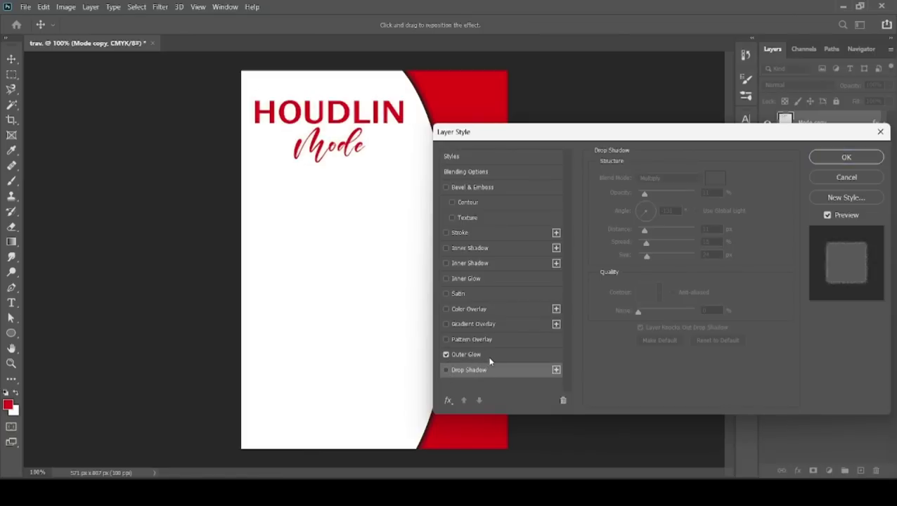
{"action": "left_click", "coordinate": [490, 356]}
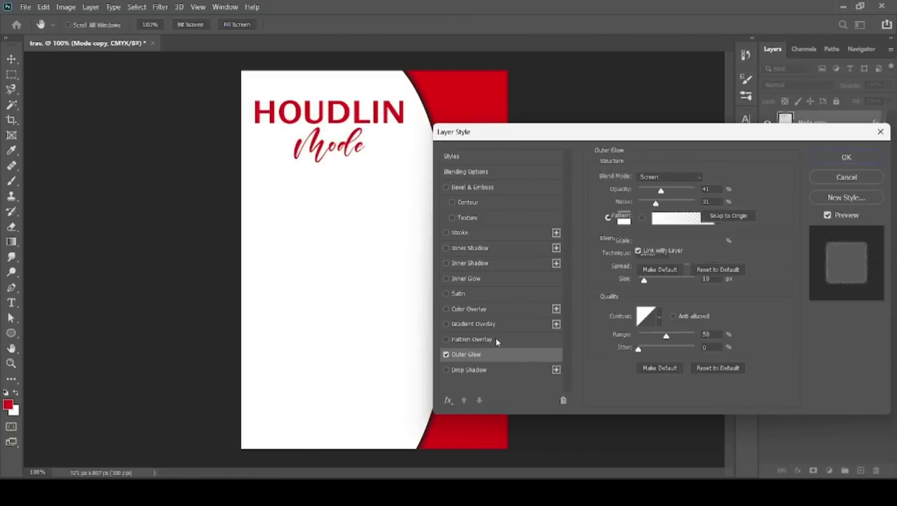
{"action": "left_click", "coordinate": [494, 338]}
{"action": "left_click", "coordinate": [445, 355]}
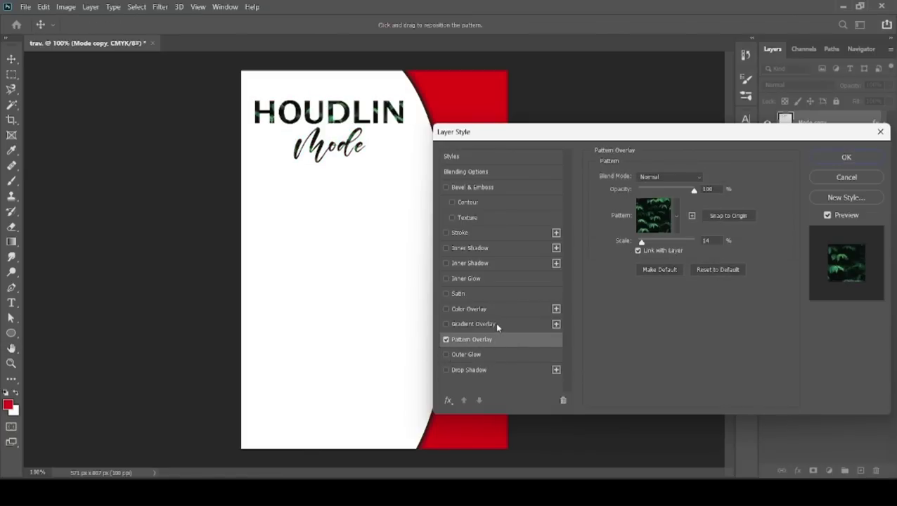
{"action": "left_click", "coordinate": [460, 325]}
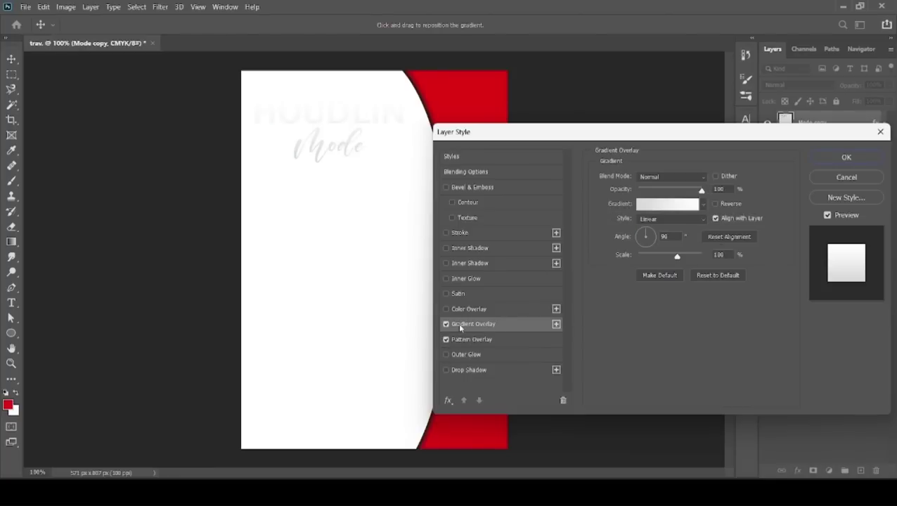
{"action": "left_click", "coordinate": [504, 311]}
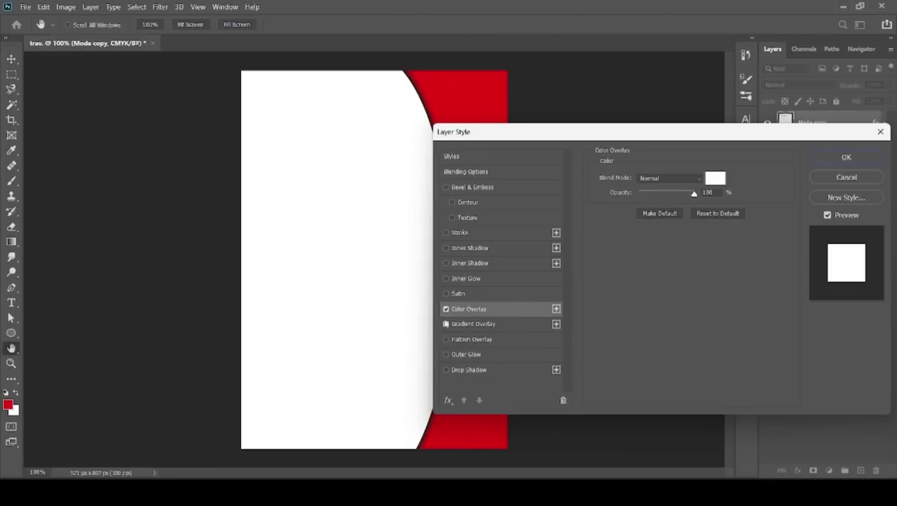
{"action": "left_click", "coordinate": [446, 309]}
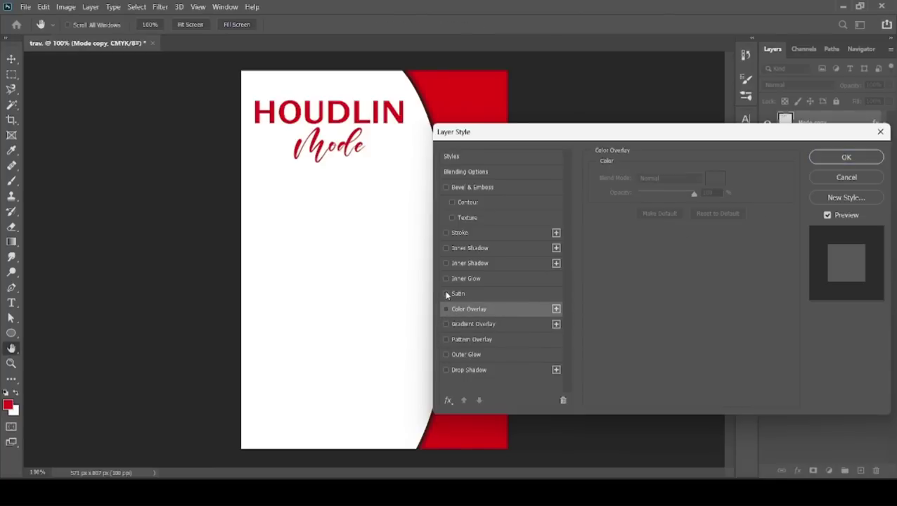
{"action": "left_click", "coordinate": [446, 293]}
{"action": "left_click", "coordinate": [446, 279]}
{"action": "left_click", "coordinate": [445, 264]}
{"action": "left_click", "coordinate": [446, 233]}
{"action": "left_click", "coordinate": [446, 233]}
{"action": "left_click", "coordinate": [446, 188]}
{"action": "left_click", "coordinate": [446, 188]}
{"action": "left_click", "coordinate": [838, 181]}
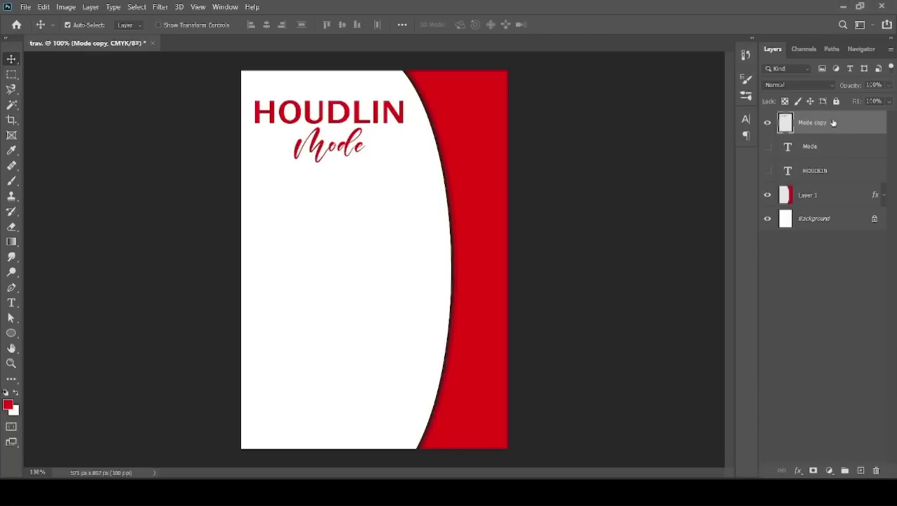
Step: Duplicate 'Mode copy' as 'Mode copy 2', then load and clear the title's pixel selection
{"action": "mouse_move", "coordinate": [830, 122]}
{"action": "left_mouse_down"}
{"action": "mouse_move", "coordinate": [800, 423]}
{"action": "mouse_move", "coordinate": [860, 470]}
{"action": "left_mouse_up"}
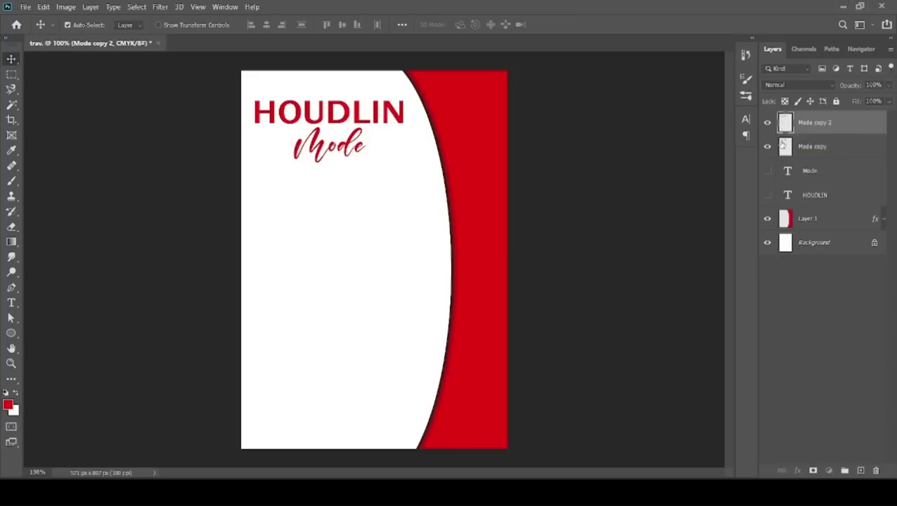
{"action": "left_click", "coordinate": [783, 146]}
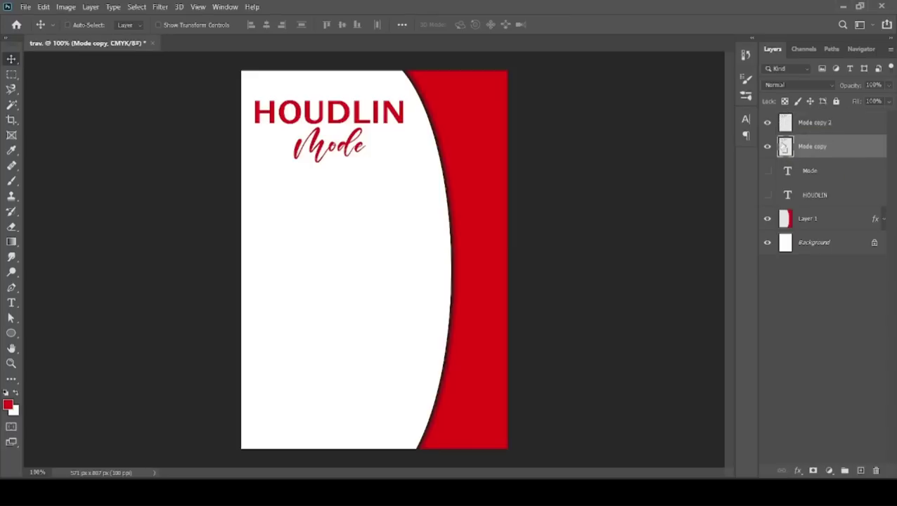
{"action": "left_click", "coordinate": [783, 147], "text": "ctrl"}
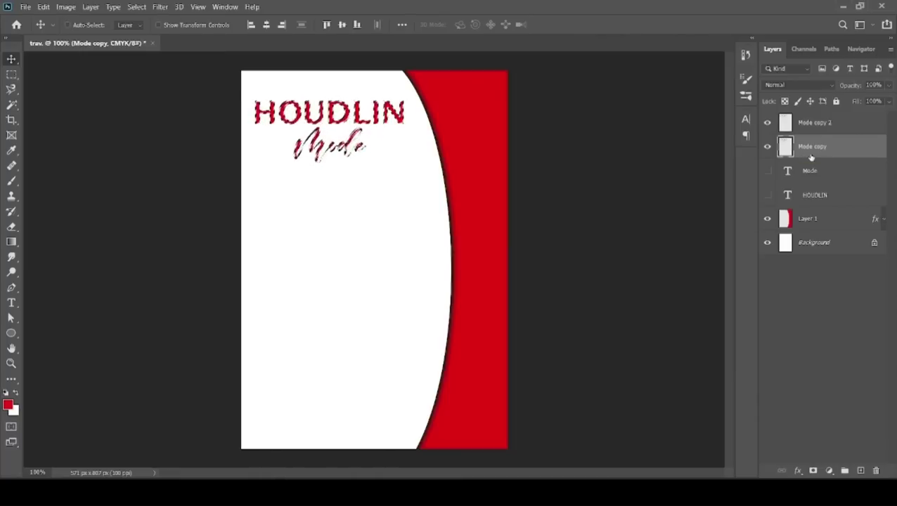
{"action": "key", "text": "ctrl+d"}
{"action": "key", "text": "ctrl"}
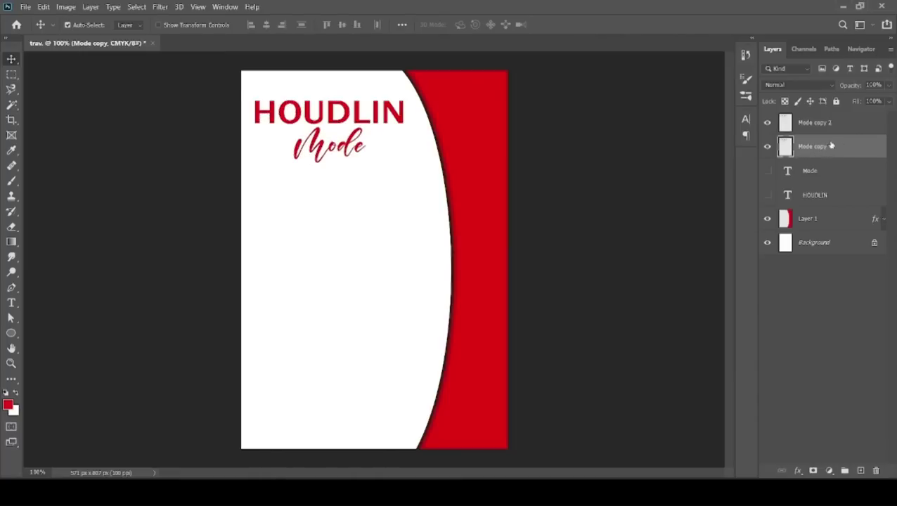
Step: Cancel the Layer Style dialog, reset colours to a black foreground, and hide 'Mode copy 2'
{"action": "double_click", "coordinate": [836, 146]}
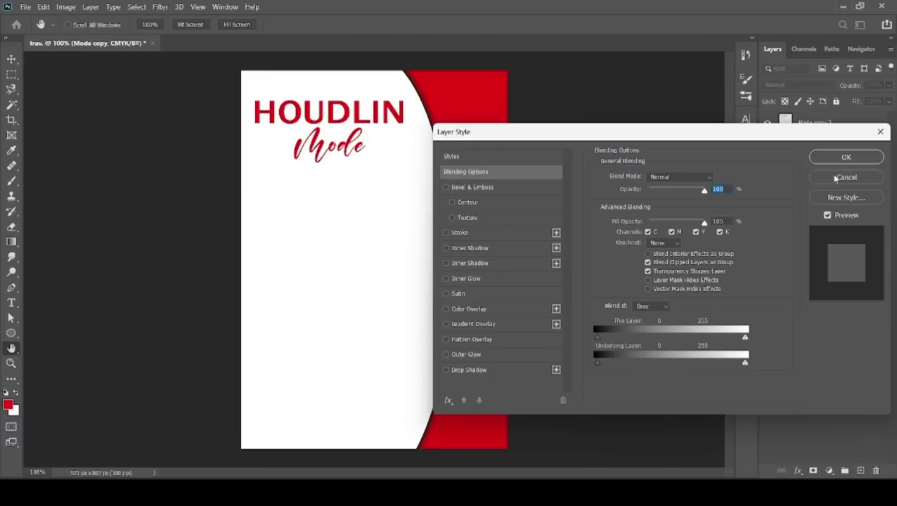
{"action": "left_click", "coordinate": [835, 178]}
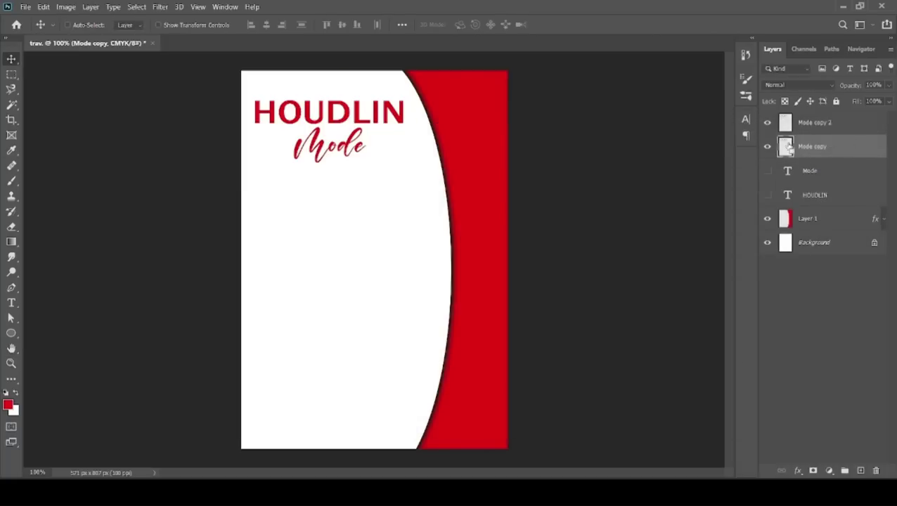
{"action": "left_click", "coordinate": [6, 392]}
{"action": "left_click_drag", "start_coordinate": [248, 412], "coordinate": [248, 413]}
{"action": "left_click", "coordinate": [768, 123]}
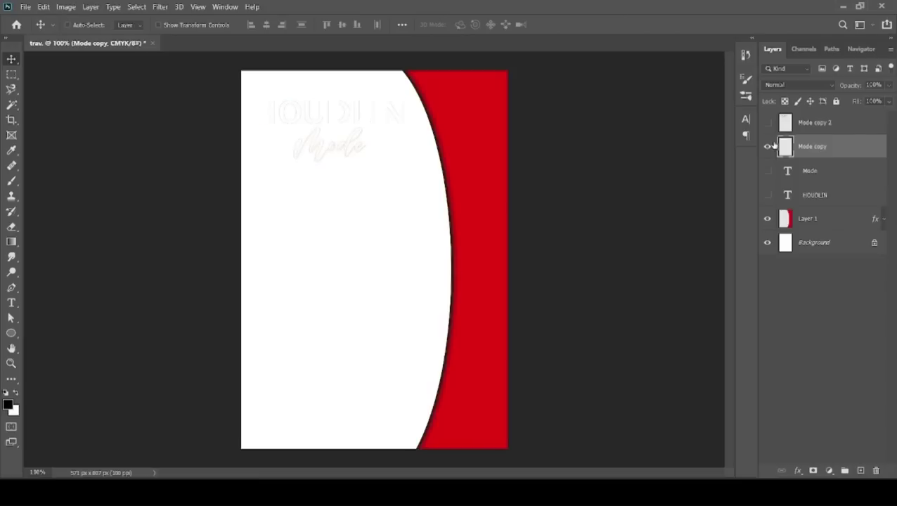
Step: Fill the 'Mode copy' title pixels with black, then show 'Mode copy 2' again
{"action": "left_click", "coordinate": [768, 123]}
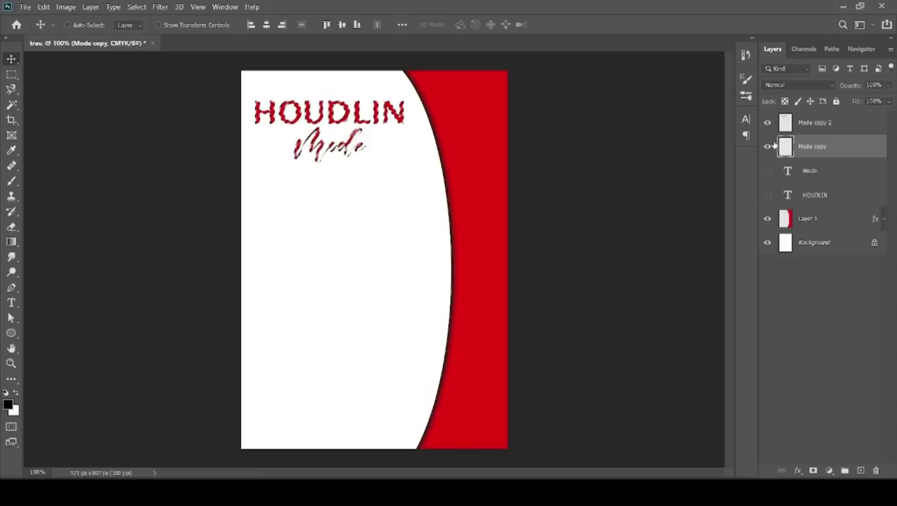
{"action": "left_click", "coordinate": [767, 123]}
{"action": "left_click", "coordinate": [784, 147], "text": "ctrl"}
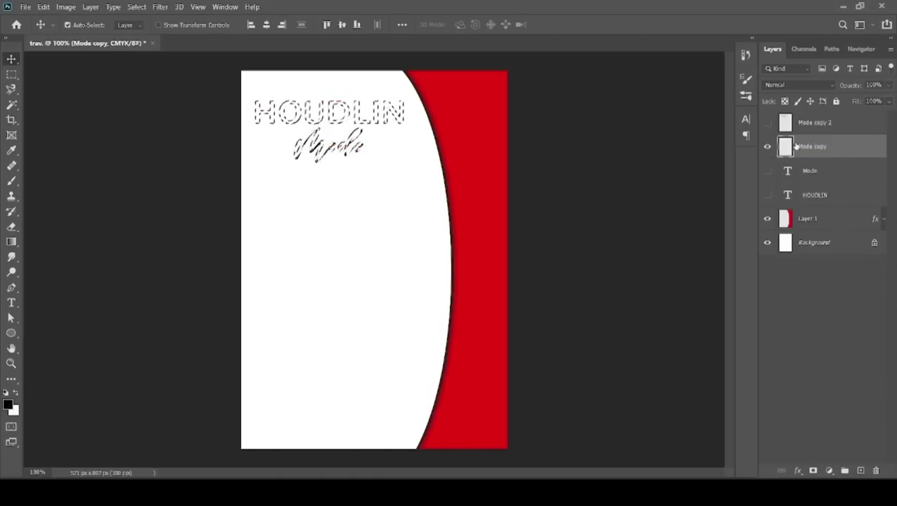
{"action": "key", "text": "alt+BackSpace"}
{"action": "key", "text": "ctrl+d"}
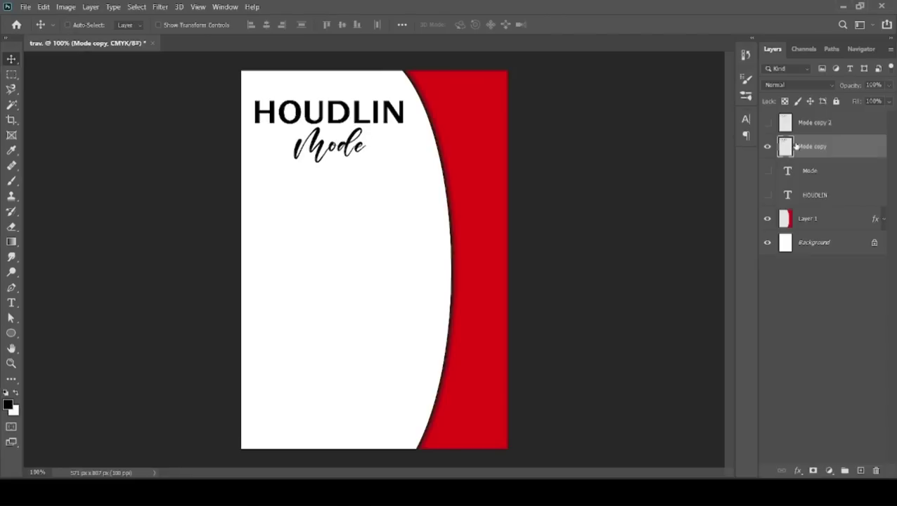
{"action": "left_click", "coordinate": [767, 123]}
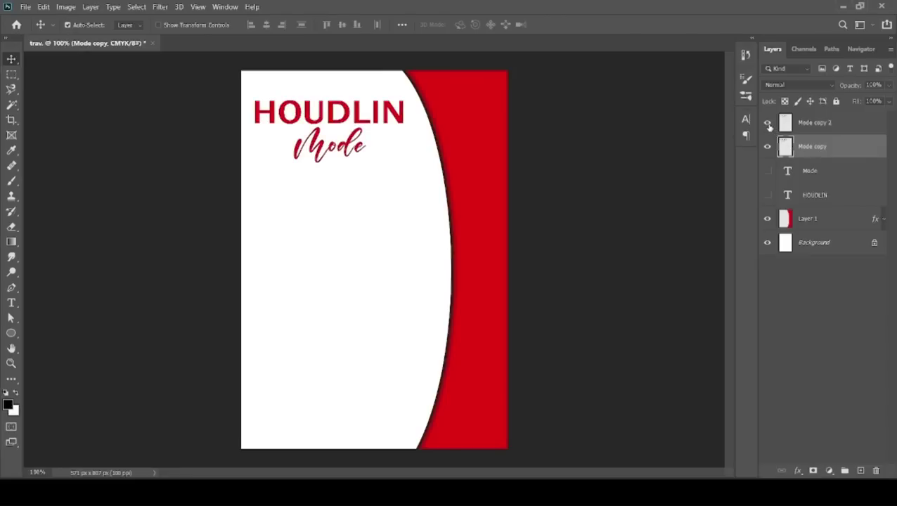
Step: Nudge the black copy a few pixels down-right to form a shadow behind the red title
{"action": "key", "text": "Up"}
{"action": "key", "text": "Up"}
{"action": "key", "text": "Up"}
{"action": "key", "text": "Left"}
{"action": "key", "text": "Left"}
{"action": "key", "text": "Left"}
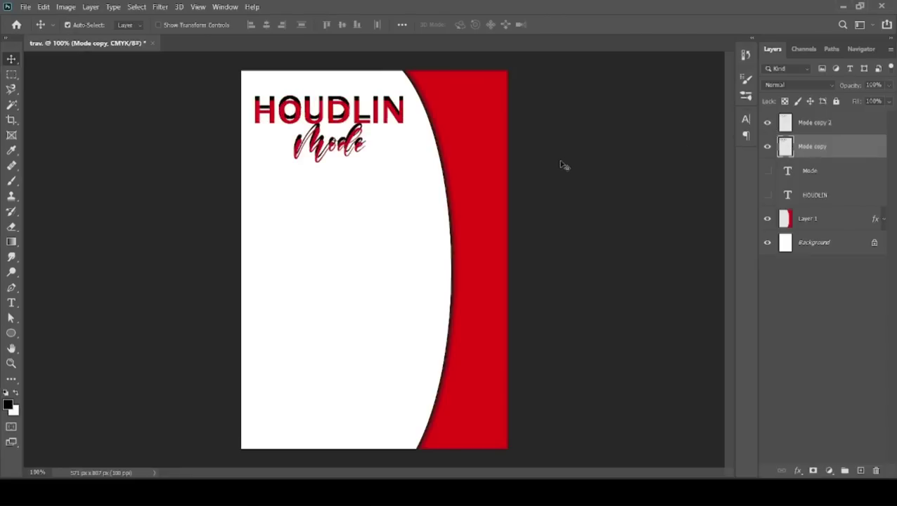
{"action": "key", "text": "Down"}
{"action": "key", "text": "Down"}
{"action": "key", "text": "Down"}
{"action": "key", "text": "Right"}
{"action": "key", "text": "Right"}
{"action": "key", "text": "Right"}
{"action": "key", "text": "Down"}
{"action": "key", "text": "Down"}
{"action": "key", "text": "Right"}
{"action": "key", "text": "Right"}
{"action": "key", "text": "Down"}
{"action": "key", "text": "Right"}
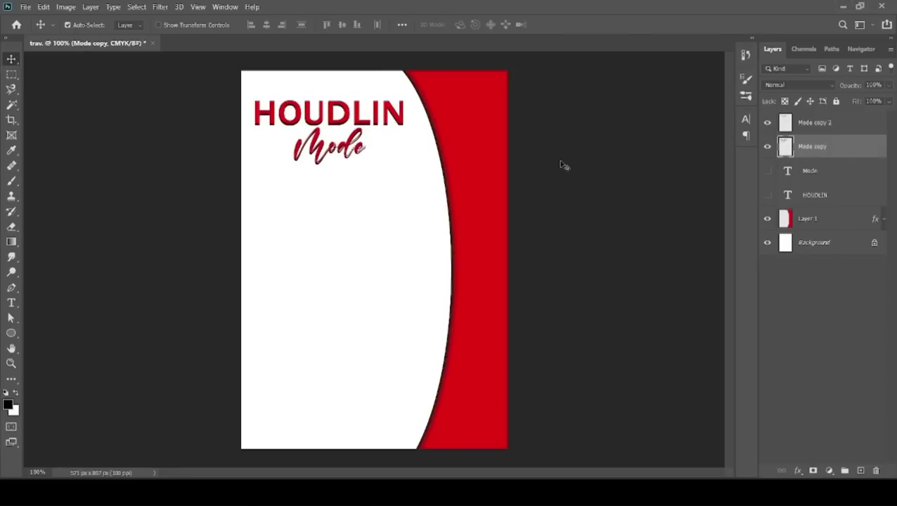
{"action": "key", "text": "Down"}
{"action": "key", "text": "Right"}
{"action": "key", "text": "Up"}
{"action": "key", "text": "Left"}
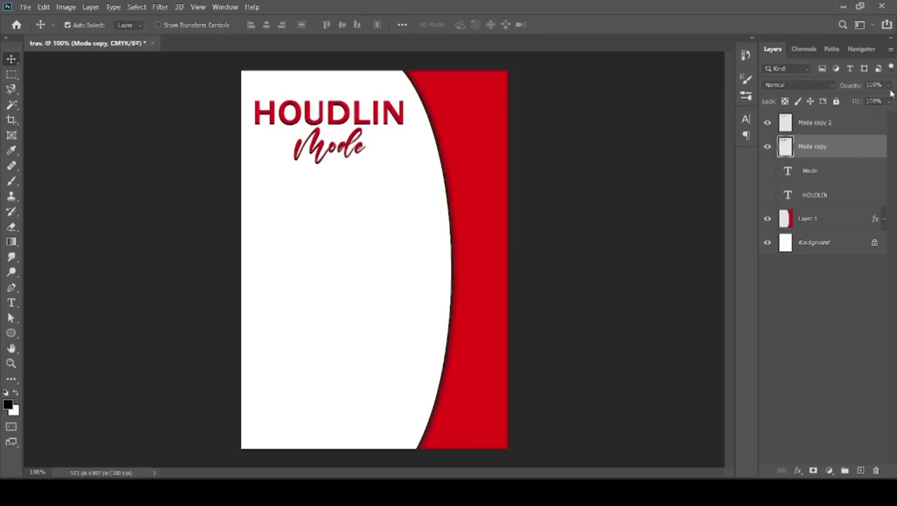
Step: Lower the black shadow layer's opacity to 20%
{"action": "left_click", "coordinate": [889, 89]}
{"action": "left_click_drag", "start_coordinate": [888, 100], "coordinate": [854, 106]}
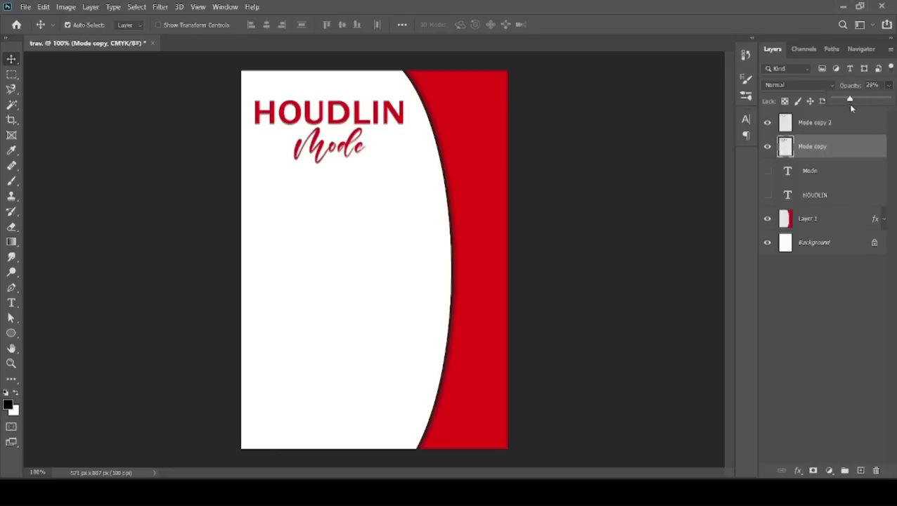
{"action": "left_click", "coordinate": [813, 277]}
Step: In the 'Mode copy 2' Layer Style, leave Outer Glow and Stroke switched off
{"action": "double_click", "coordinate": [855, 128]}
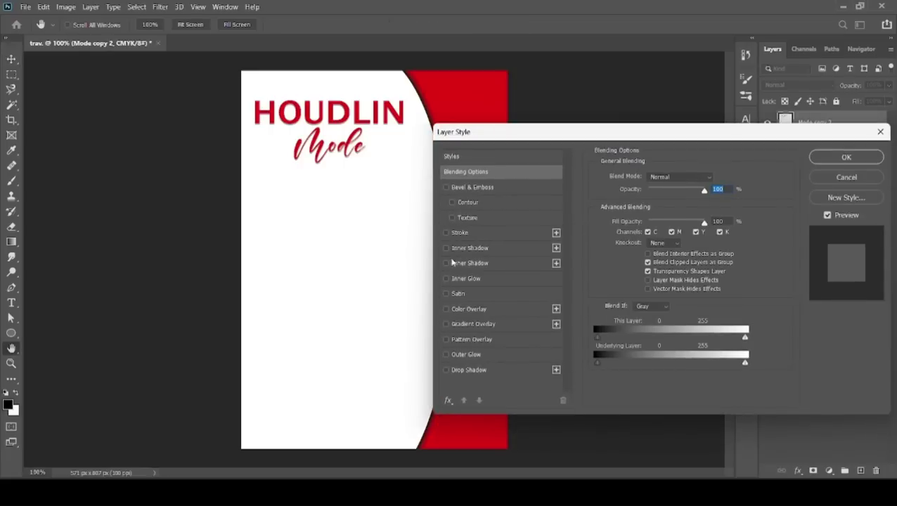
{"action": "left_click", "coordinate": [463, 355]}
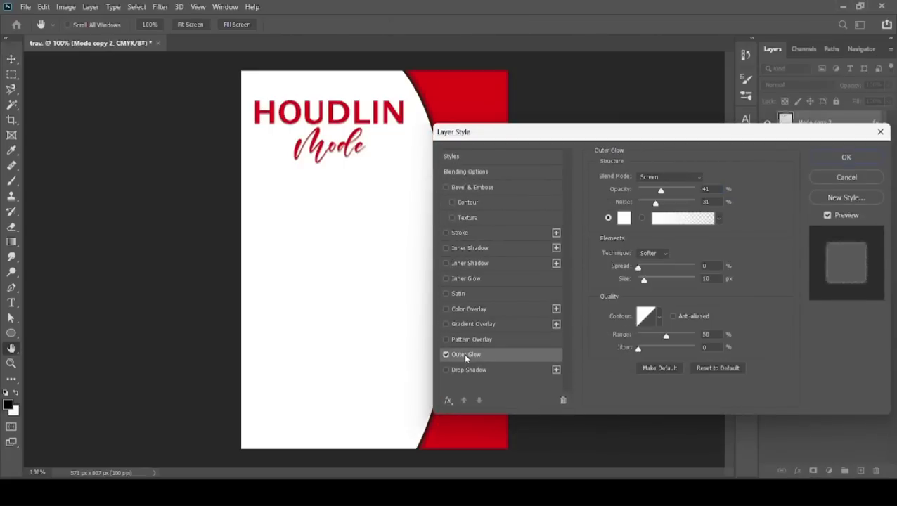
{"action": "left_click", "coordinate": [447, 355]}
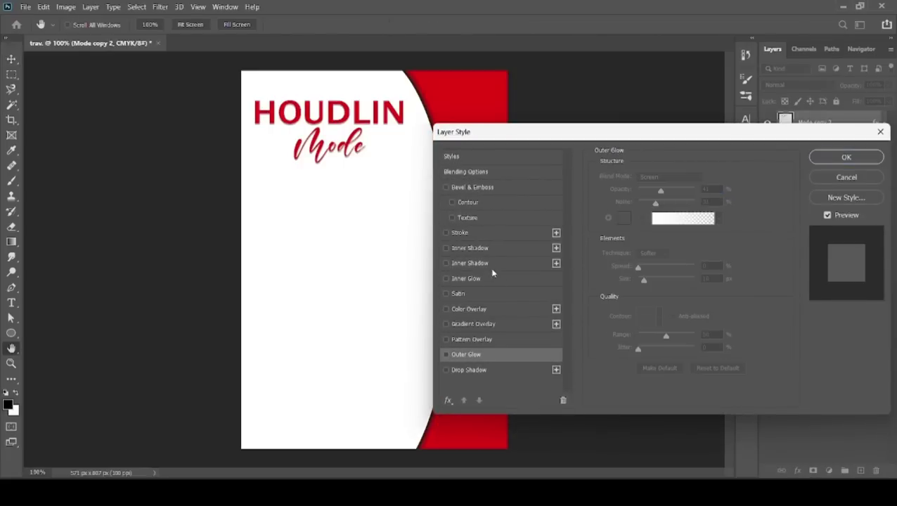
{"action": "left_click", "coordinate": [482, 355]}
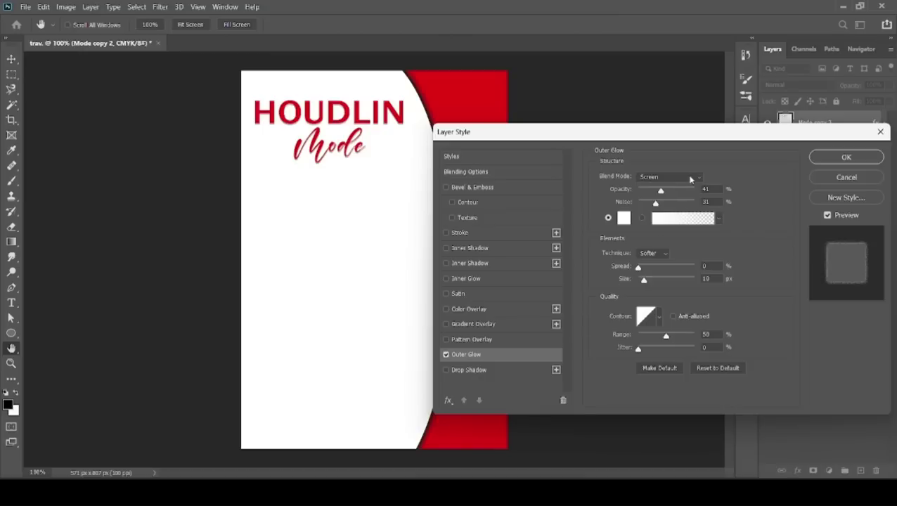
{"action": "left_click", "coordinate": [698, 180]}
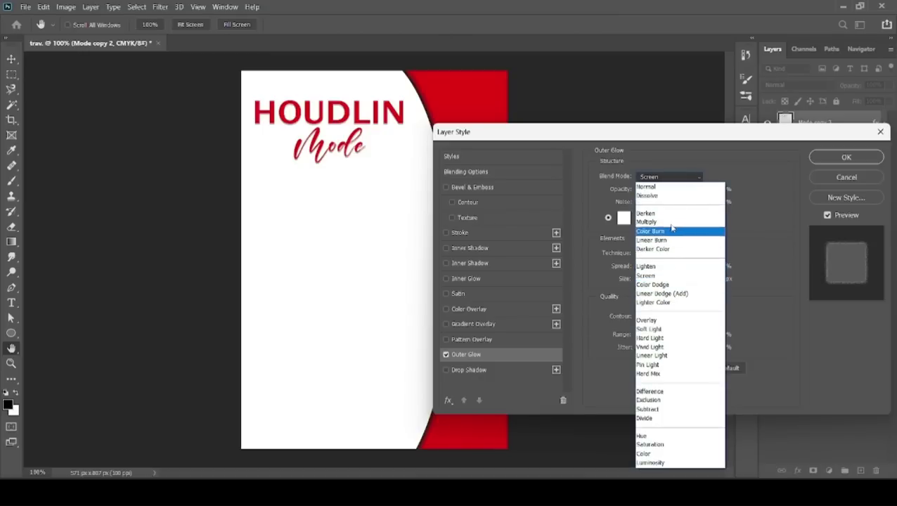
{"action": "left_click", "coordinate": [532, 398]}
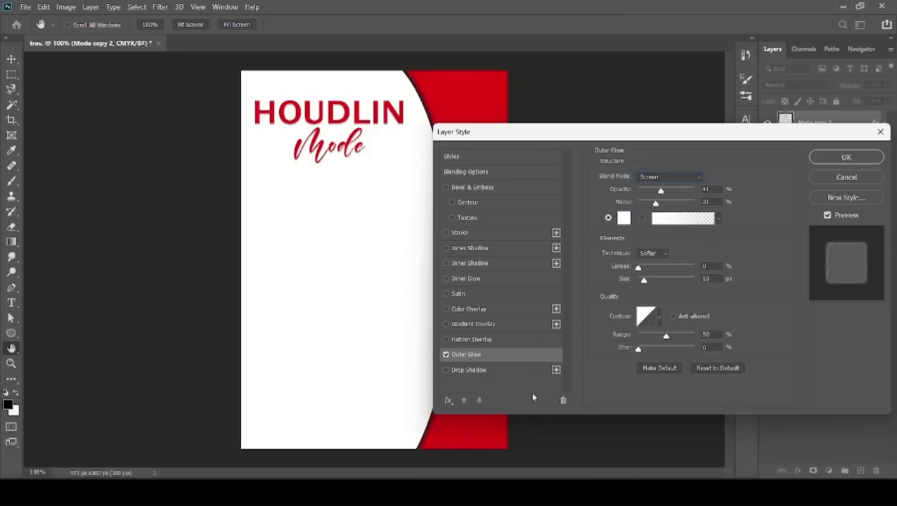
{"action": "left_click", "coordinate": [445, 355]}
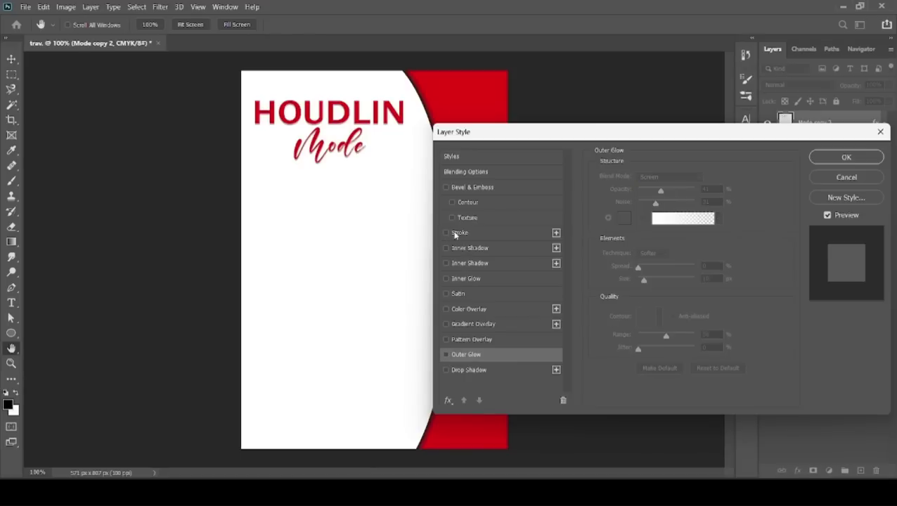
{"action": "left_click", "coordinate": [499, 237]}
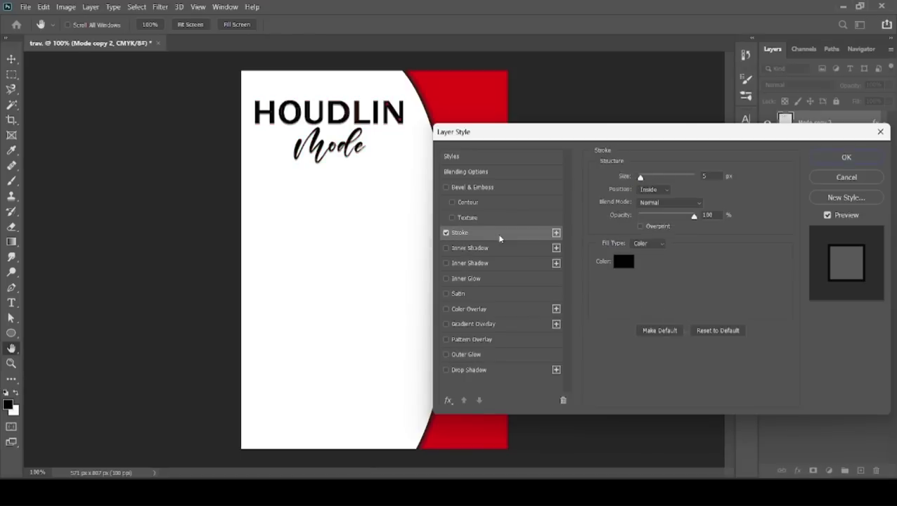
{"action": "left_click", "coordinate": [446, 234]}
Step: Add Bevel & Emboss in Emboss style with 178% depth and 13 px size
{"action": "left_click", "coordinate": [495, 187]}
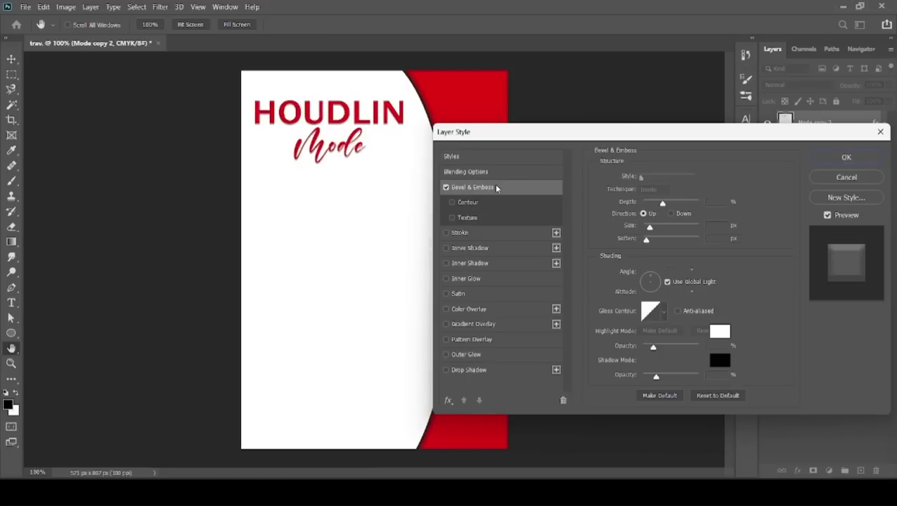
{"action": "left_click", "coordinate": [688, 177]}
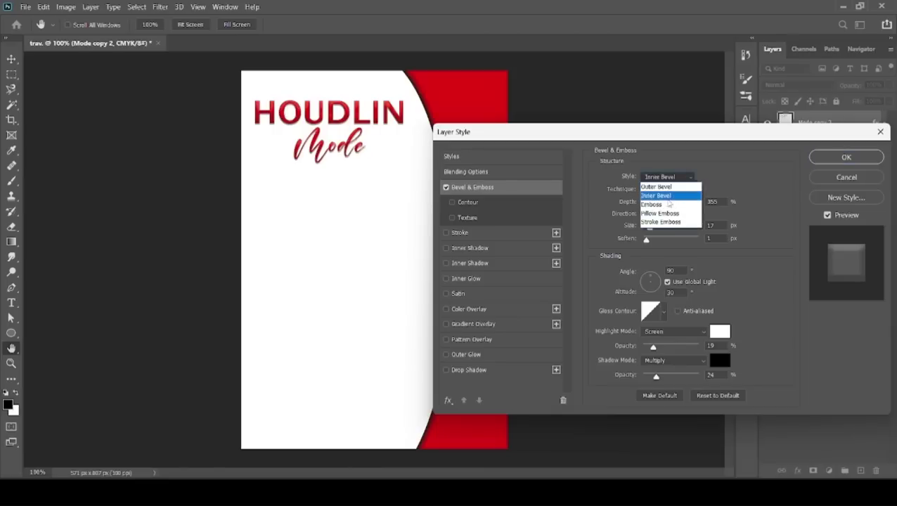
{"action": "left_click", "coordinate": [669, 187]}
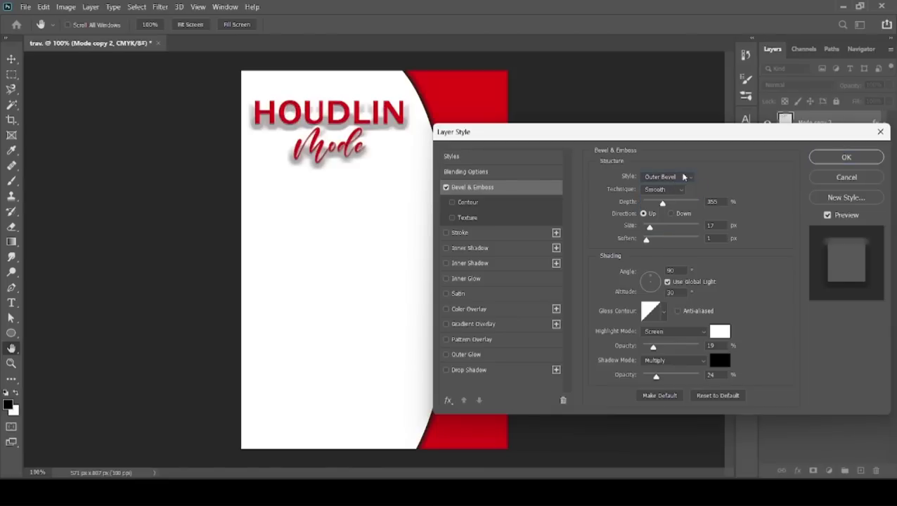
{"action": "left_click", "coordinate": [691, 176]}
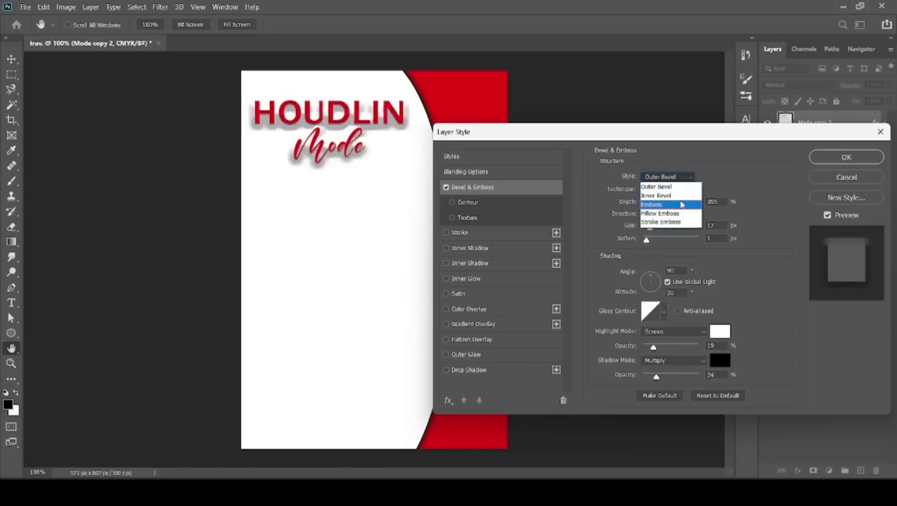
{"action": "left_click", "coordinate": [680, 204]}
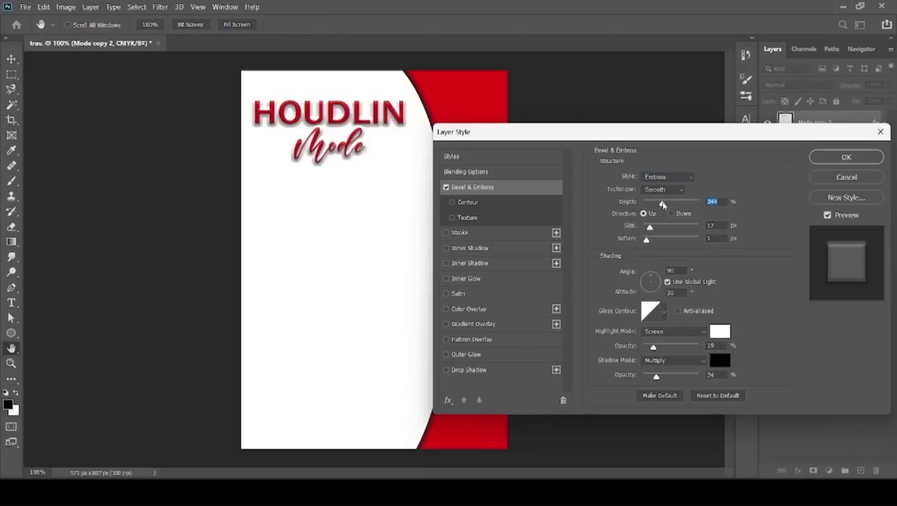
{"action": "mouse_move", "coordinate": [662, 205]}
{"action": "left_mouse_down"}
{"action": "mouse_move", "coordinate": [643, 204]}
{"action": "mouse_move", "coordinate": [653, 214]}
{"action": "left_mouse_up"}
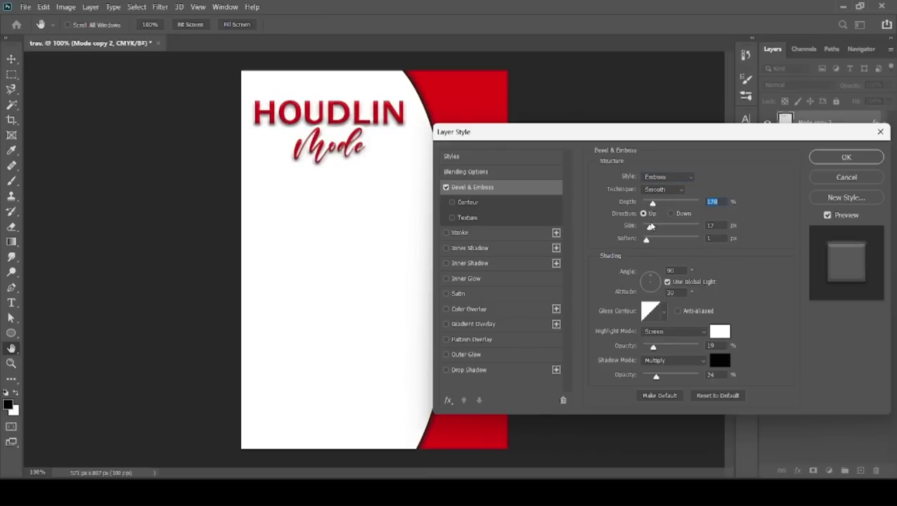
{"action": "mouse_move", "coordinate": [650, 228]}
{"action": "left_mouse_down"}
{"action": "mouse_move", "coordinate": [639, 231]}
{"action": "mouse_move", "coordinate": [651, 229]}
{"action": "left_mouse_up"}
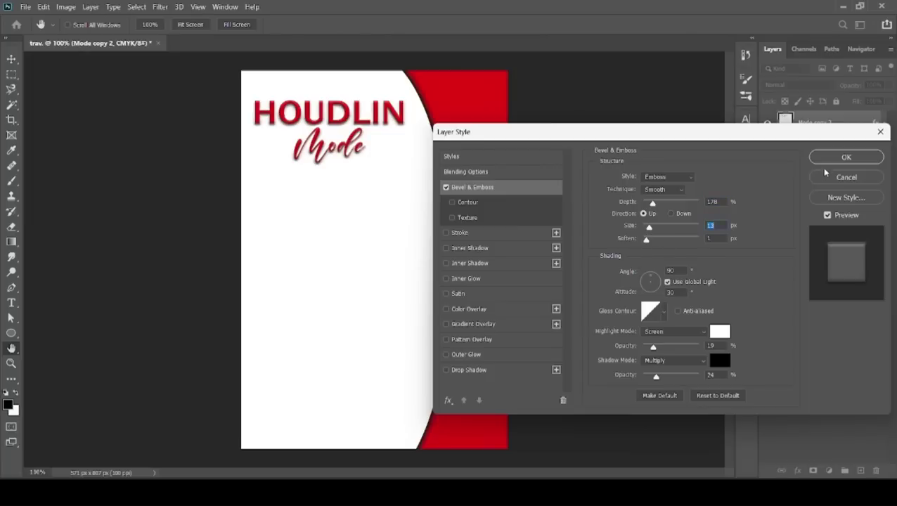
{"action": "left_click_drag", "start_coordinate": [732, 137], "coordinate": [670, 146]}
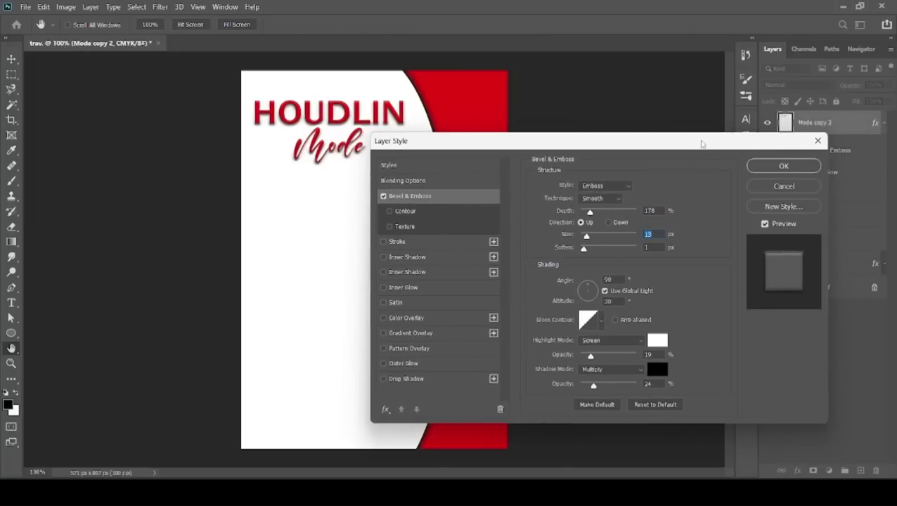
Step: Apply the emboss style, check the Mode layers' visibility, and collapse the effects list
{"action": "left_click", "coordinate": [766, 166]}
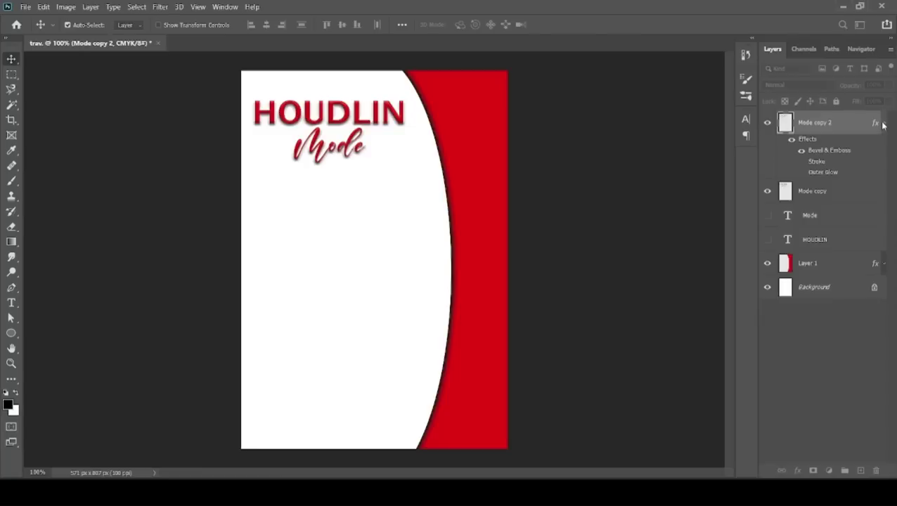
{"action": "left_click", "coordinate": [766, 192]}
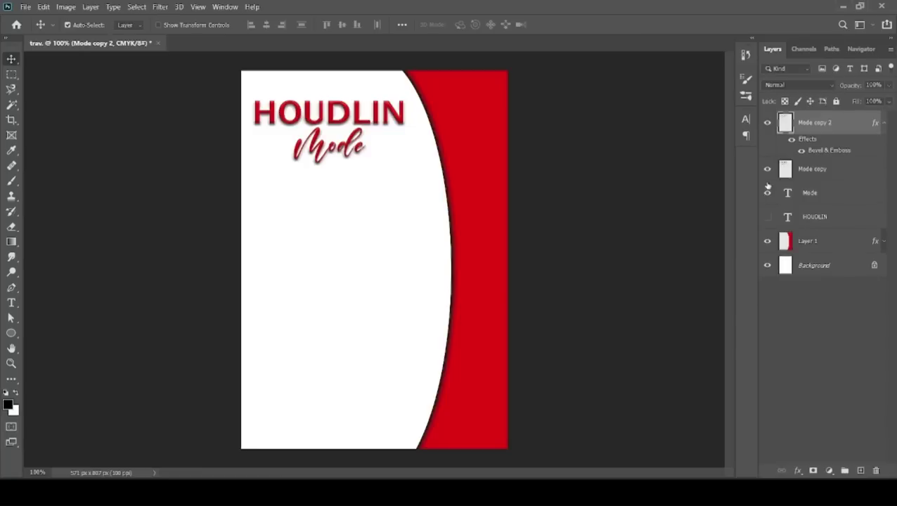
{"action": "left_click", "coordinate": [766, 169]}
{"action": "left_click", "coordinate": [767, 175]}
{"action": "left_click", "coordinate": [884, 124]}
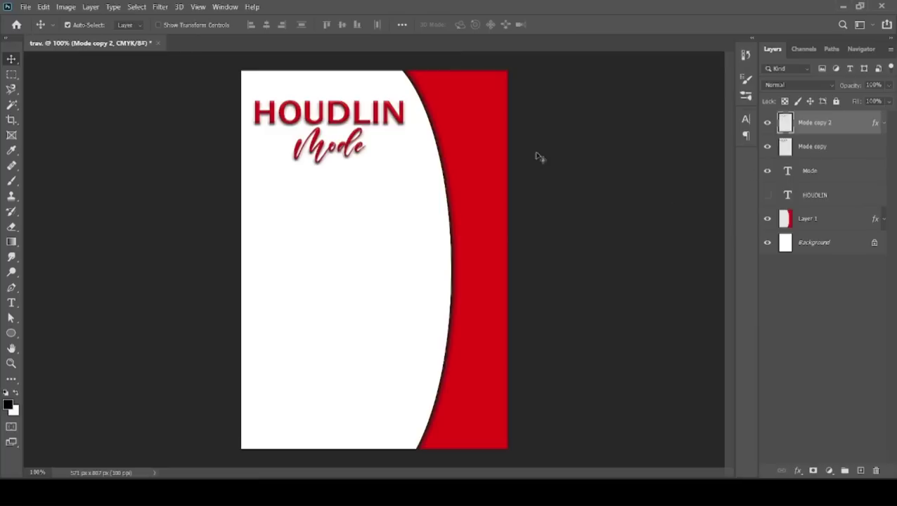
Step: Try a rectangular selection on the red band, discard it, and switch to Elliptical Marquee
{"action": "left_click", "coordinate": [11, 75]}
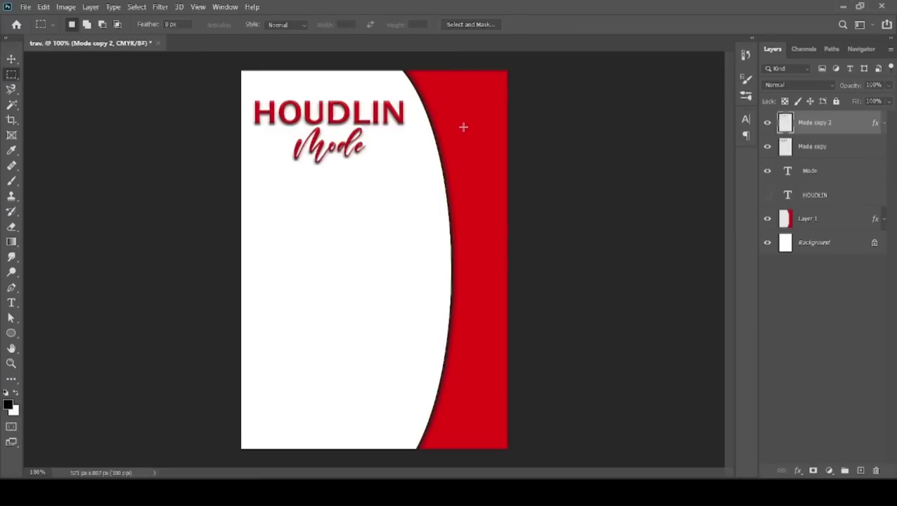
{"action": "left_click_drag", "start_coordinate": [463, 127], "coordinate": [508, 83]}
{"action": "left_click", "coordinate": [513, 86]}
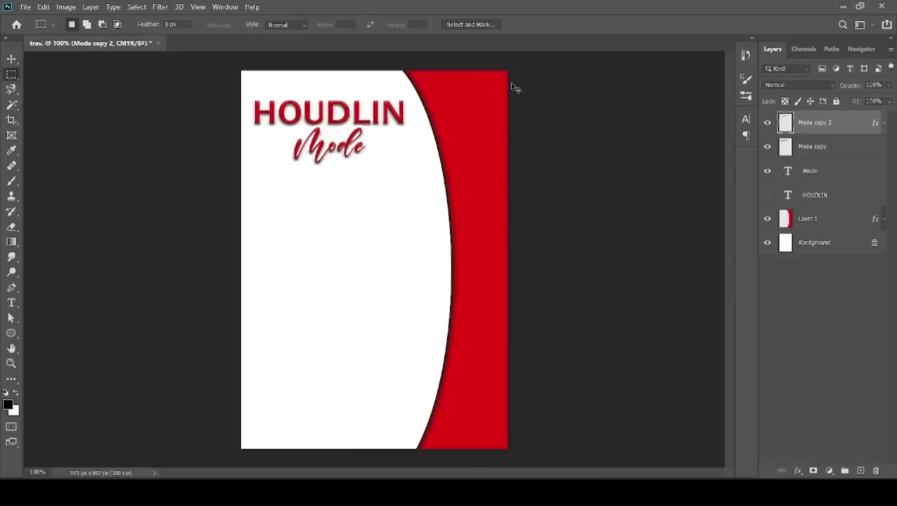
{"action": "right_click", "coordinate": [16, 73]}
{"action": "left_click", "coordinate": [42, 83]}
Step: Draw a circular selection at the red band's top right and nudge it inside the page
{"action": "left_click_drag", "start_coordinate": [448, 128], "coordinate": [526, 62]}
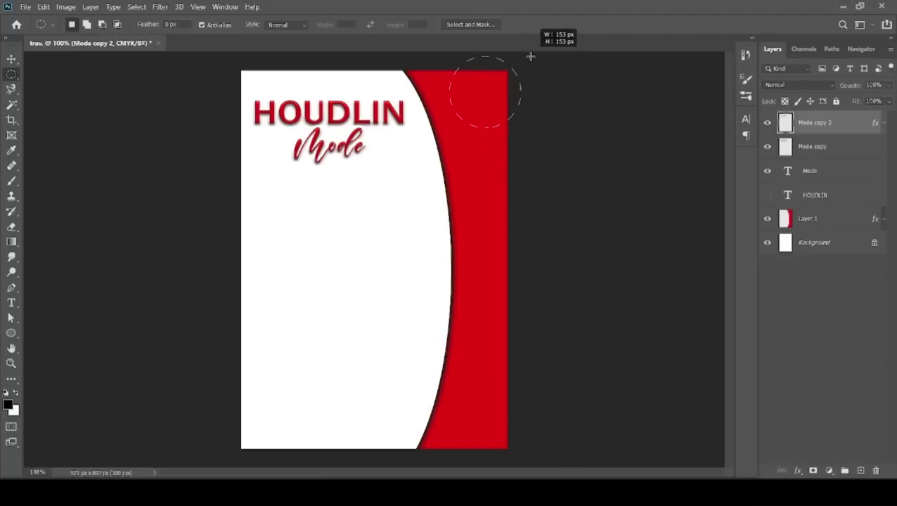
{"action": "left_click_drag", "start_coordinate": [527, 62], "coordinate": [532, 60]}
{"action": "key", "text": "shift+Left"}
{"action": "key", "text": "shift+Down"}
{"action": "key", "text": "shift+Down"}
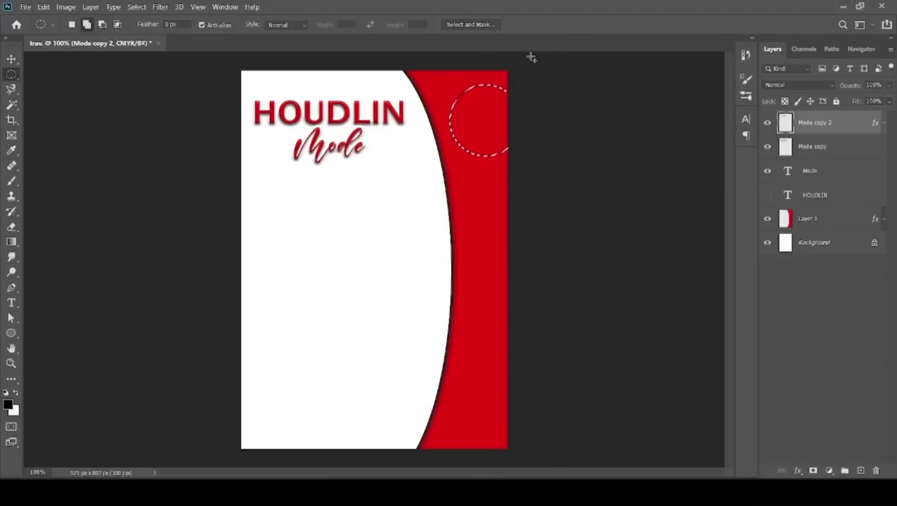
{"action": "key", "text": "shift+Down"}
{"action": "key", "text": "shift+Left"}
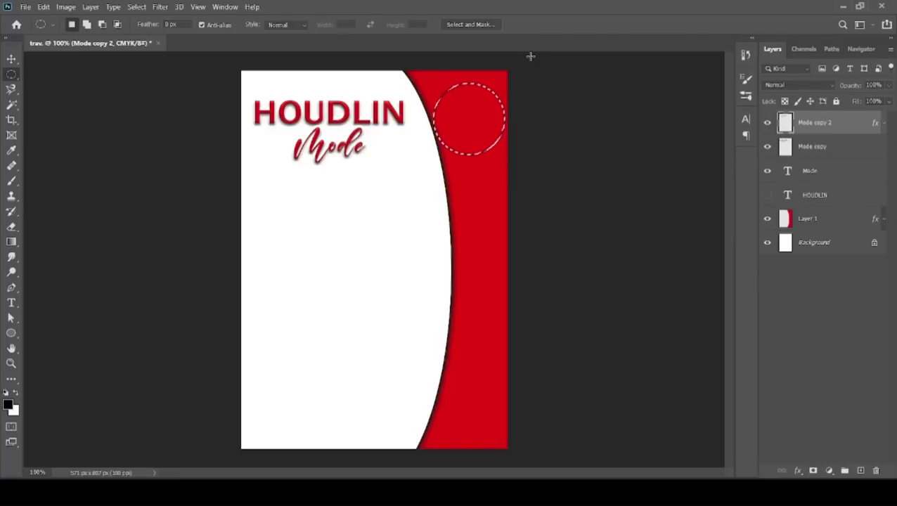
{"action": "key", "text": "ctrl+t"}
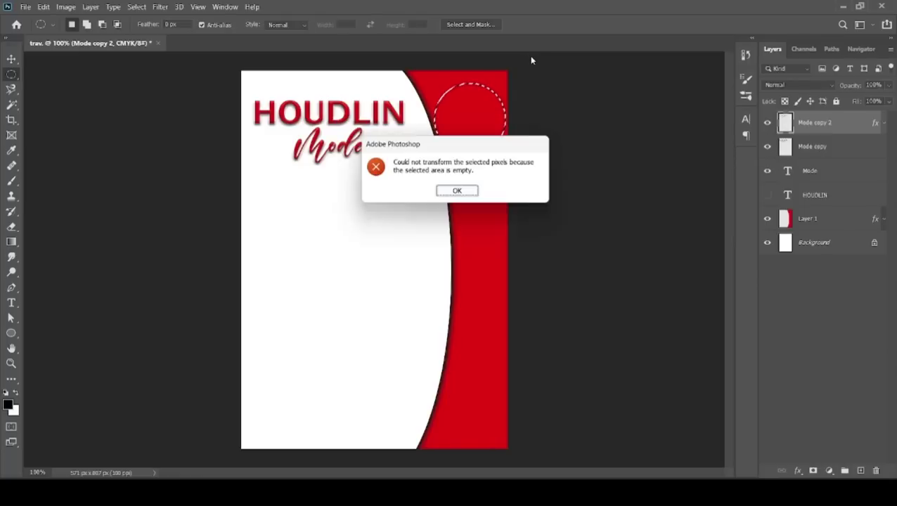
{"action": "left_click", "coordinate": [465, 191]}
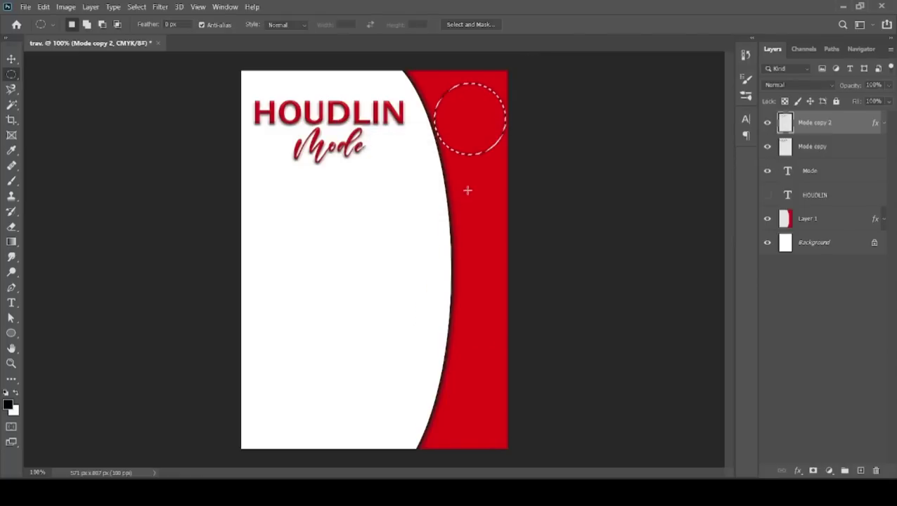
Step: Put the circle on a new layer, Layer 2, moved above 'Mode copy'
{"action": "left_click", "coordinate": [833, 249]}
{"action": "key", "text": "ctrl+j"}
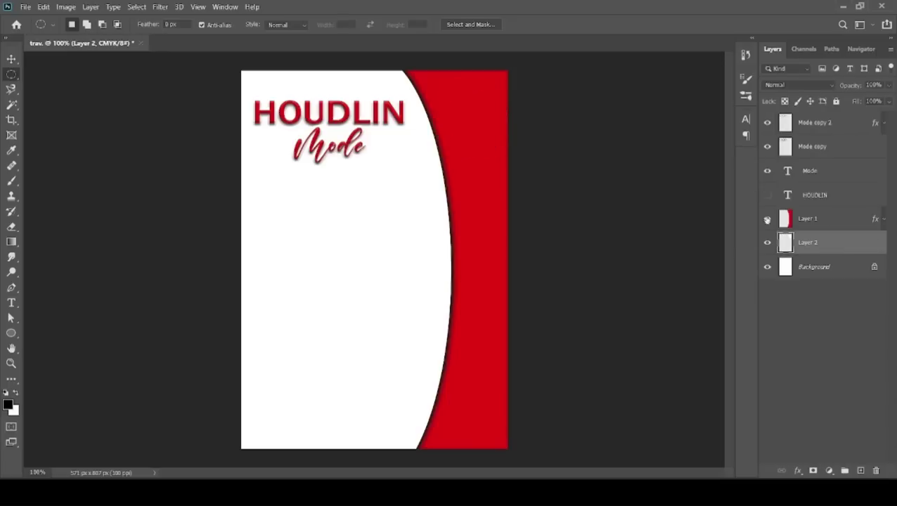
{"action": "left_click_drag", "start_coordinate": [859, 247], "coordinate": [832, 137]}
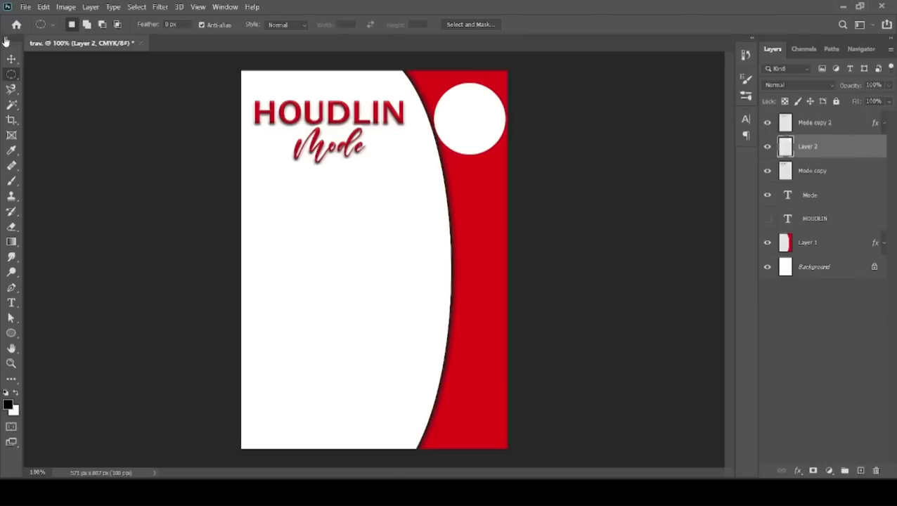
Step: Scale the white circle to about 84% and nudge it into the band's top-right corner
{"action": "left_click", "coordinate": [11, 59]}
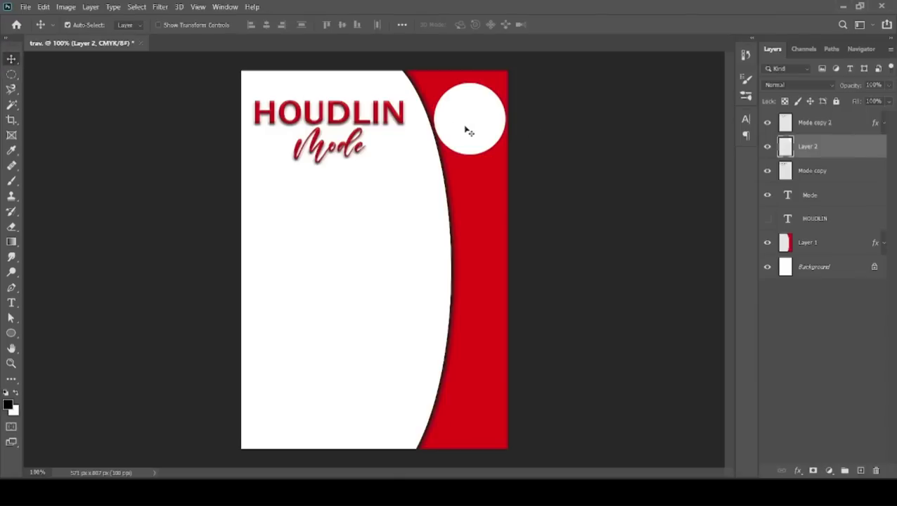
{"action": "key", "text": "ctrl+t"}
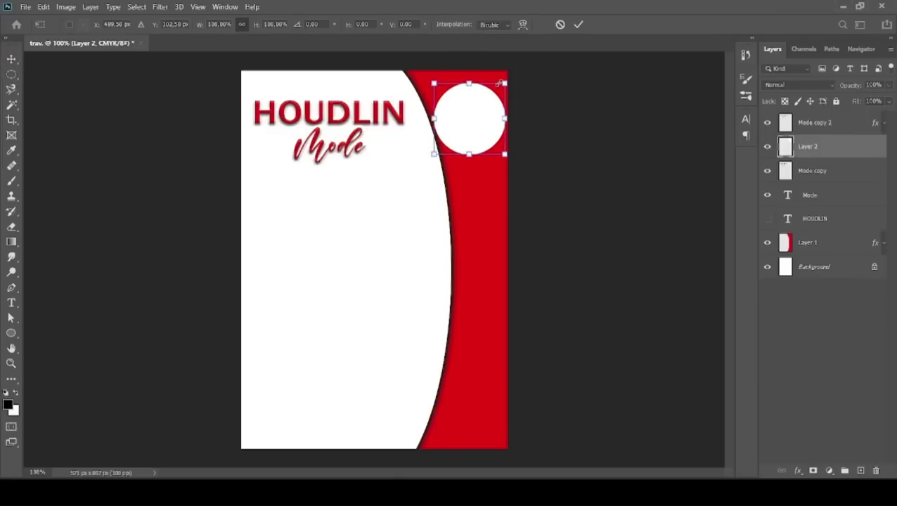
{"action": "left_click_drag", "start_coordinate": [505, 83], "coordinate": [500, 92]}
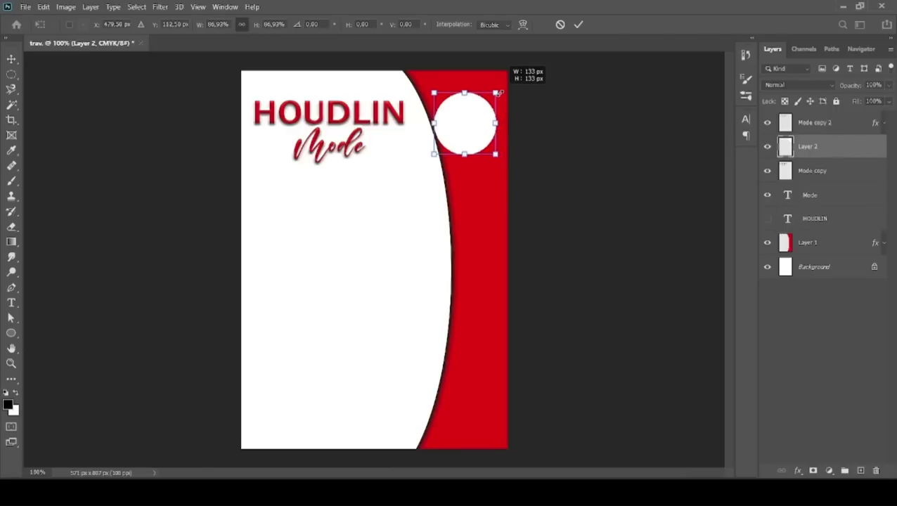
{"action": "left_click_drag", "start_coordinate": [499, 92], "coordinate": [500, 85]}
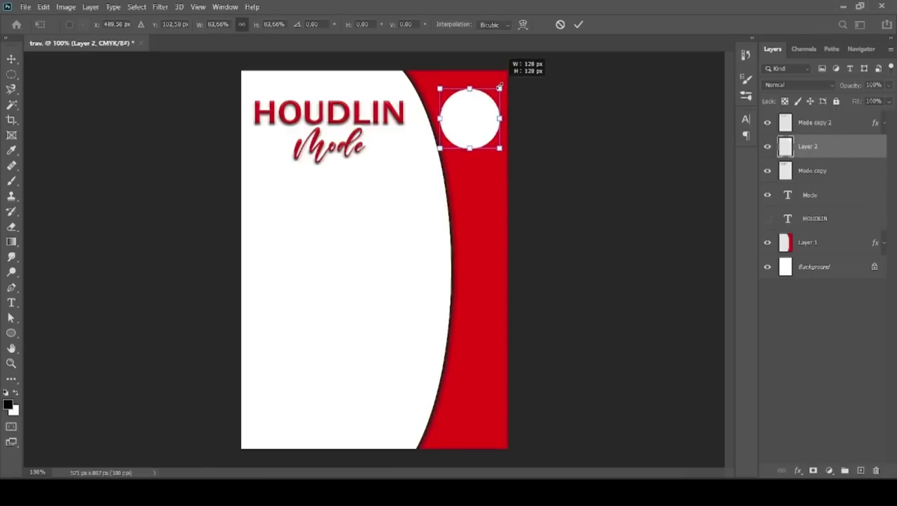
{"action": "key", "text": "Return"}
{"action": "key", "text": "Right"}
{"action": "key", "text": "Right"}
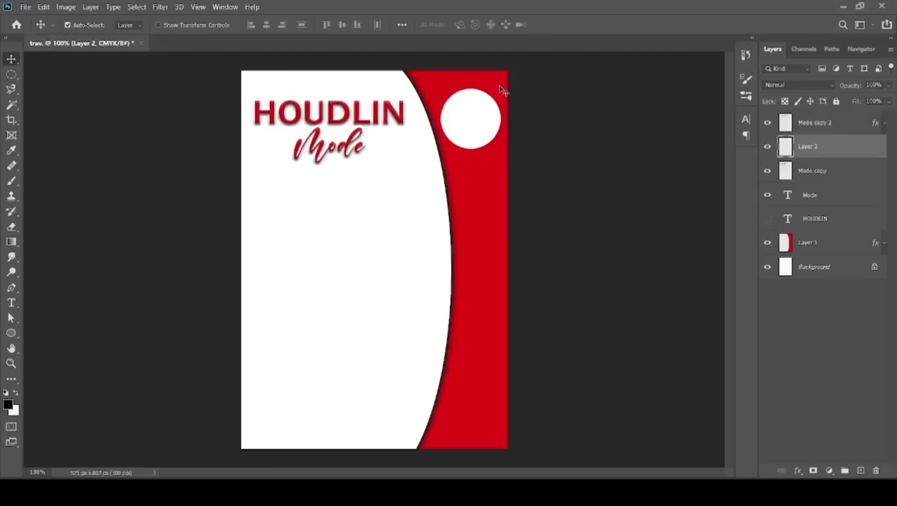
{"action": "key", "text": "Right"}
{"action": "key", "text": "Up"}
{"action": "key", "text": "Up"}
{"action": "key", "text": "Up"}
{"action": "key", "text": "Up"}
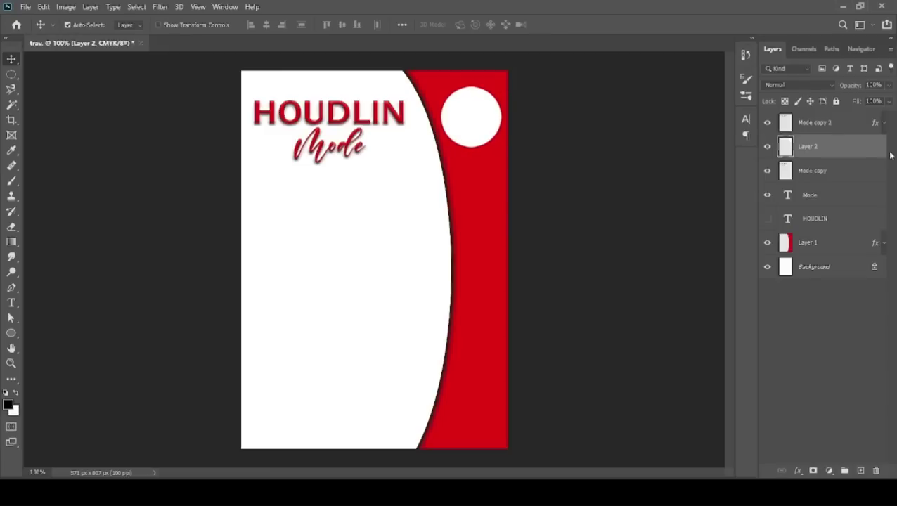
Step: Paste the 'Mode copy' layer style onto the circle, then undo the wrong style
{"action": "left_click", "coordinate": [839, 170]}
{"action": "right_click", "coordinate": [839, 171]}
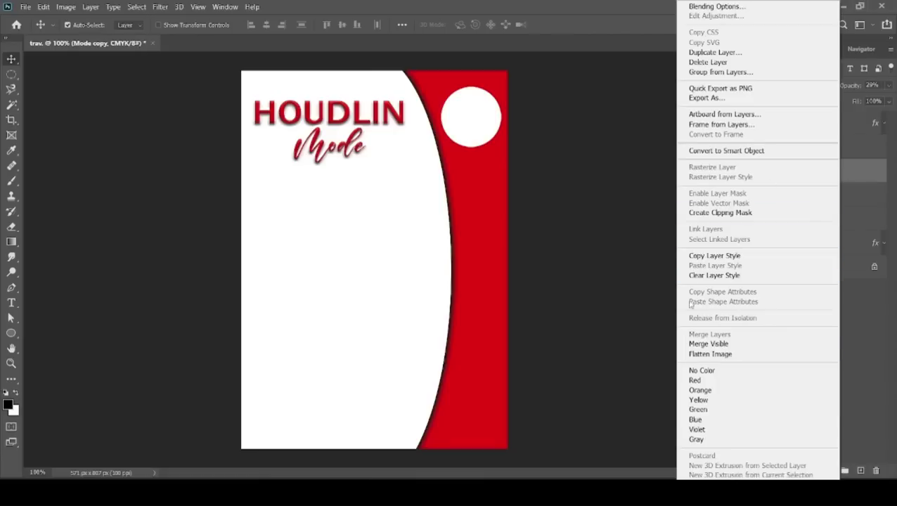
{"action": "left_click", "coordinate": [733, 257]}
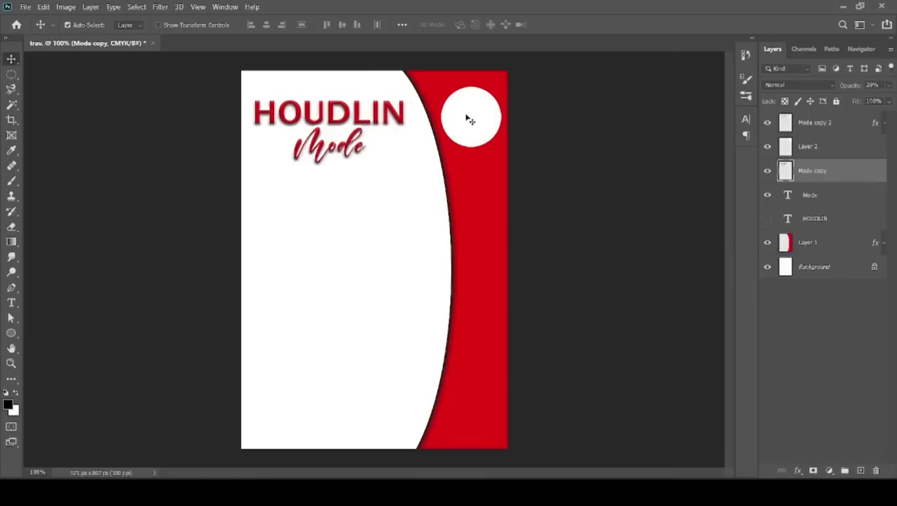
{"action": "left_click", "coordinate": [469, 118]}
{"action": "right_click", "coordinate": [841, 149]}
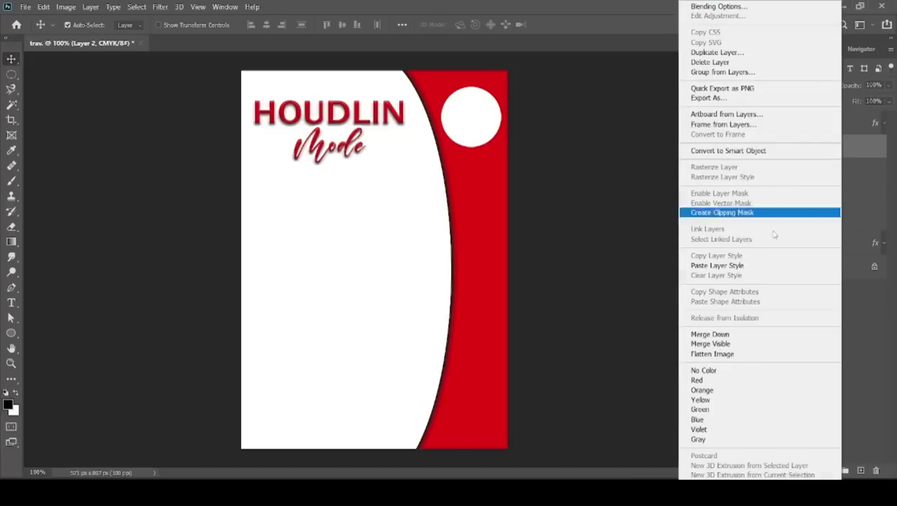
{"action": "left_click", "coordinate": [739, 265]}
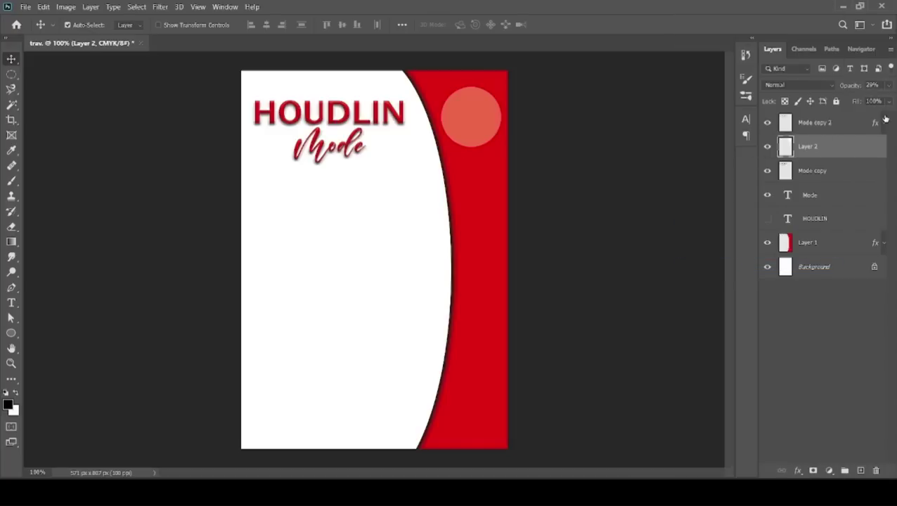
{"action": "key", "text": "ctrl+z"}
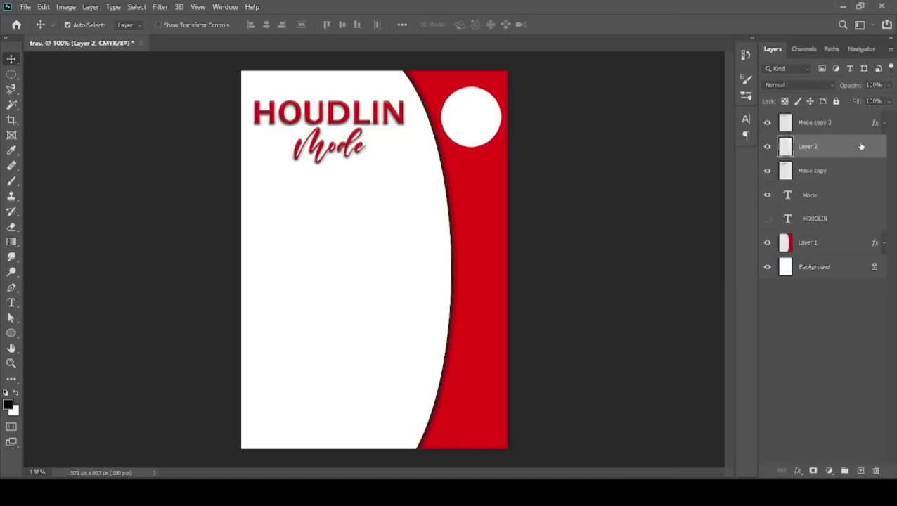
Step: Copy the 'Mode copy 2' emboss style and paste it onto the circle's Layer 2
{"action": "left_click", "coordinate": [849, 128]}
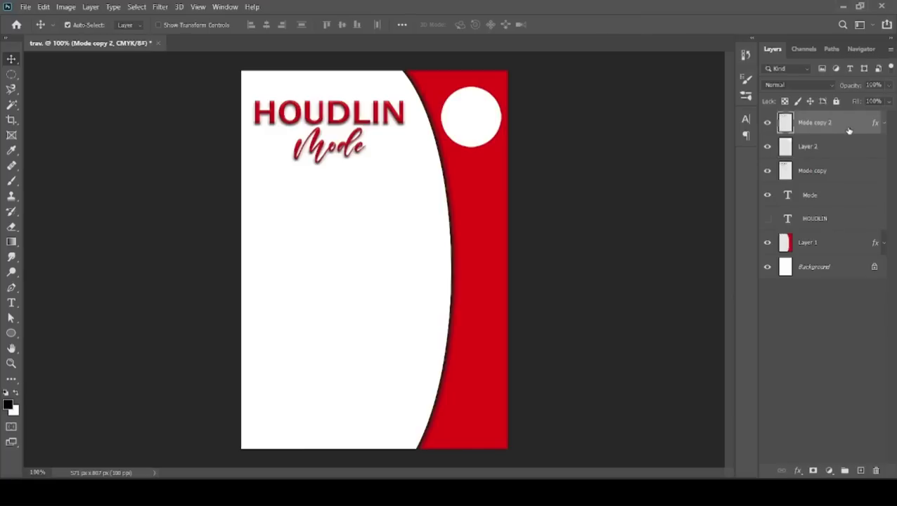
{"action": "right_click", "coordinate": [848, 130]}
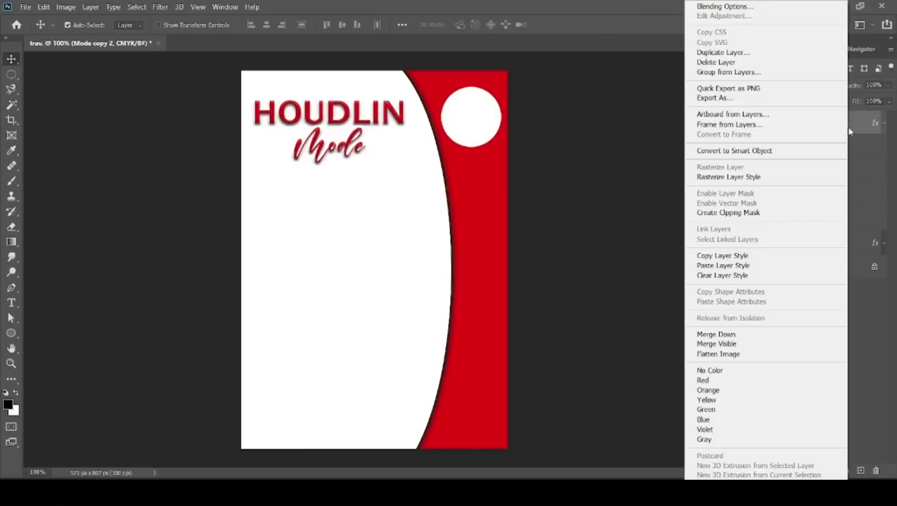
{"action": "left_click", "coordinate": [759, 259]}
{"action": "left_click", "coordinate": [474, 120]}
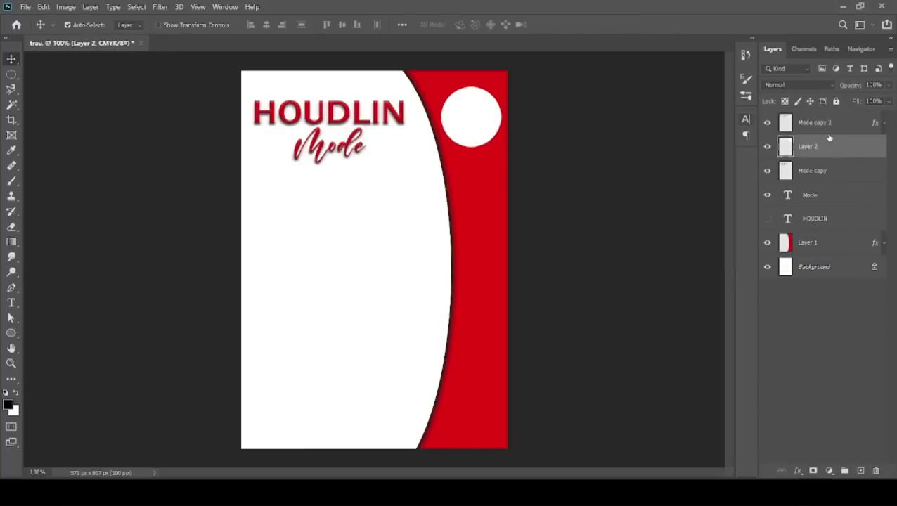
{"action": "right_click", "coordinate": [845, 149]}
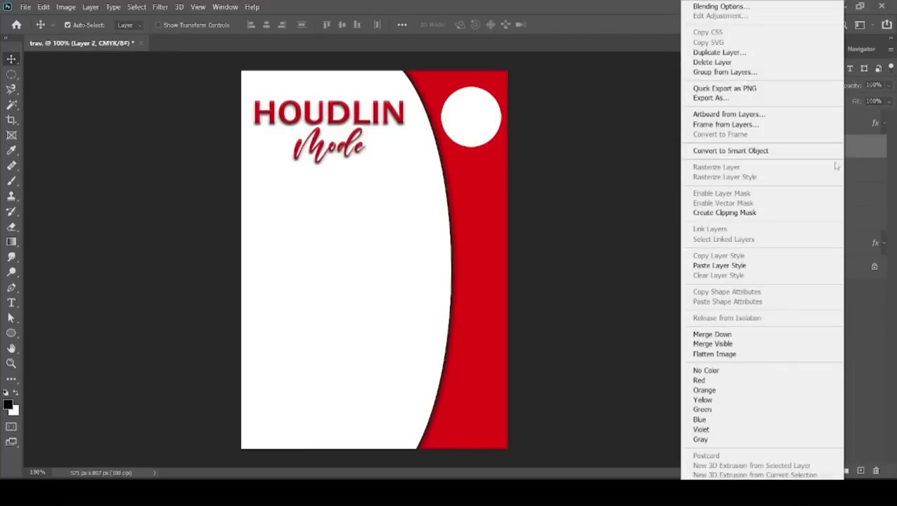
{"action": "left_click", "coordinate": [767, 267]}
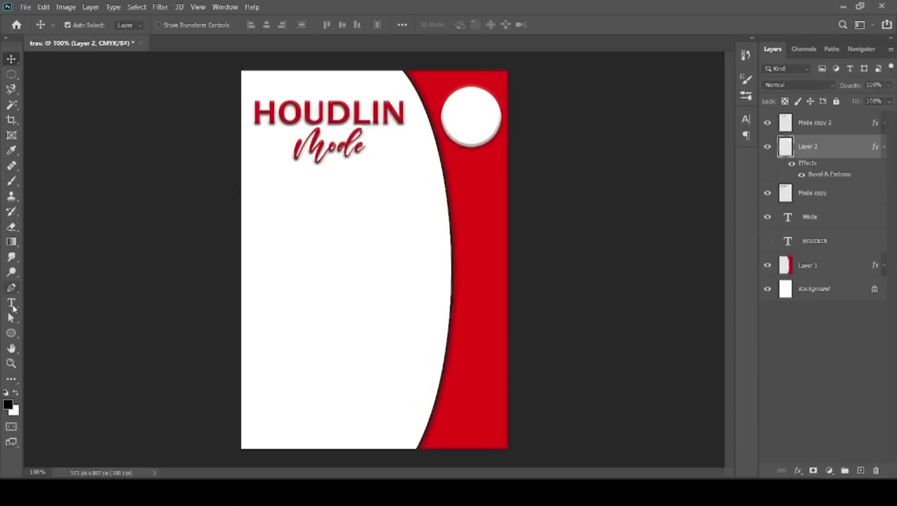
{"action": "left_click", "coordinate": [11, 303]}
Step: Type a script 'H', move it onto the white circle and scale it up slightly
{"action": "left_click", "coordinate": [282, 302]}
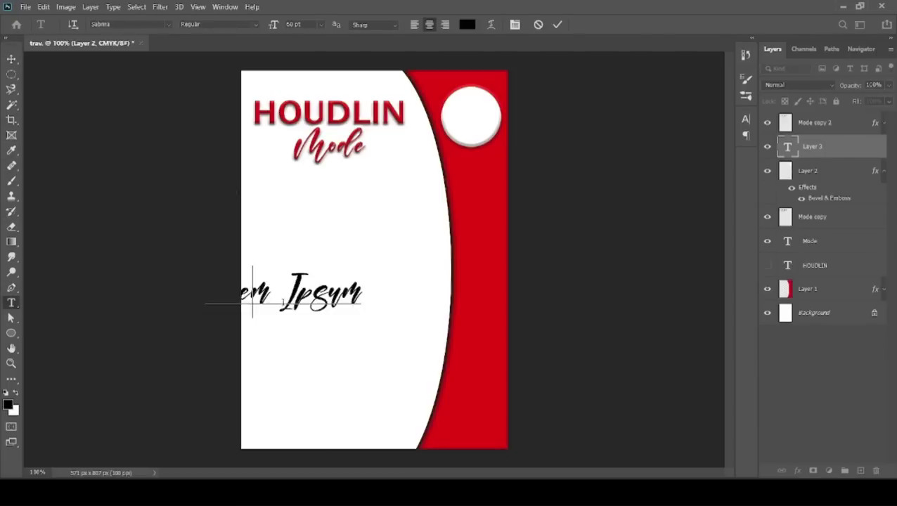
{"action": "type", "text": "H"}
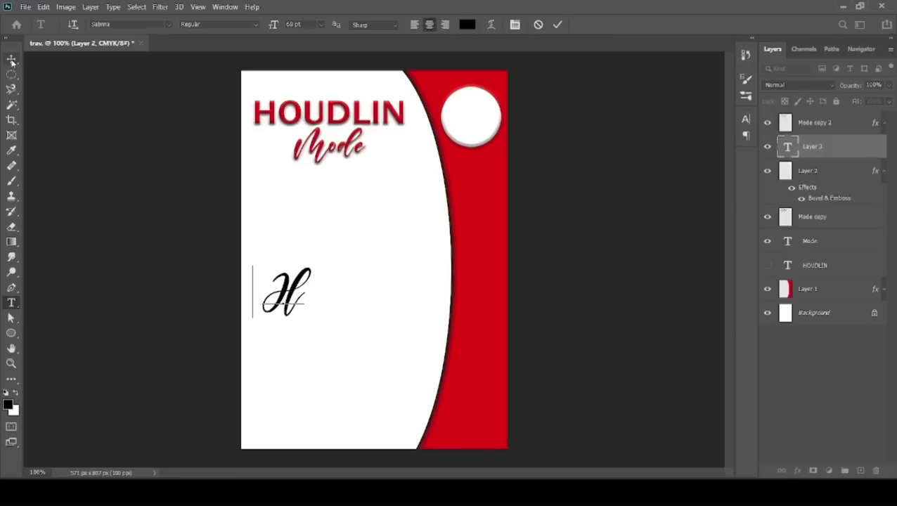
{"action": "left_click", "coordinate": [11, 59]}
{"action": "left_click_drag", "start_coordinate": [287, 288], "coordinate": [472, 114]}
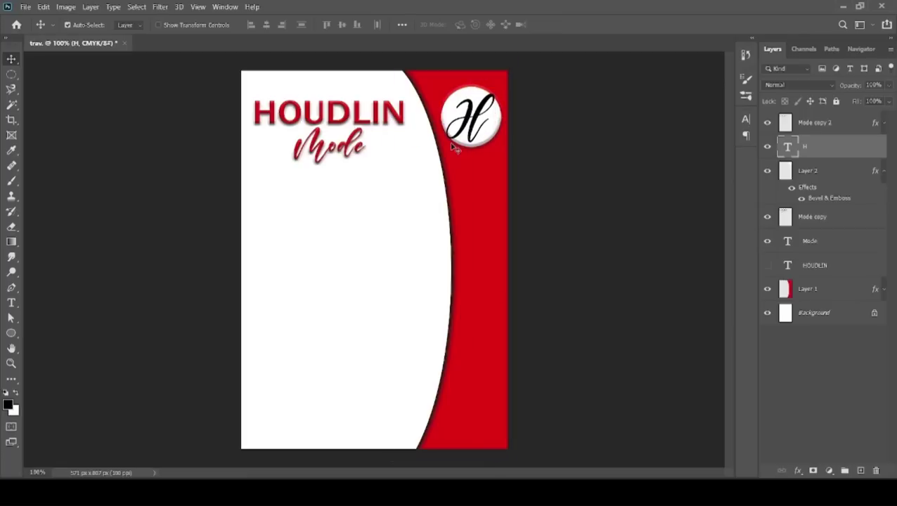
{"action": "key", "text": "ctrl+t"}
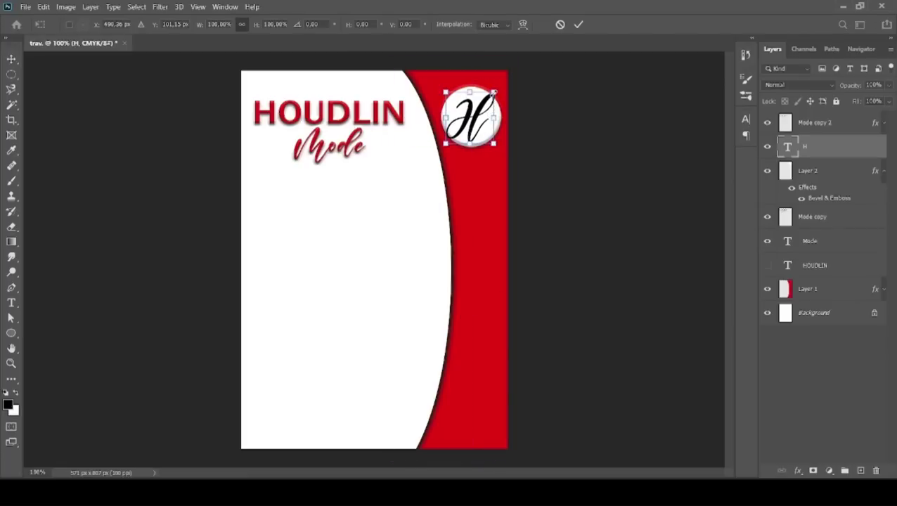
{"action": "left_click_drag", "start_coordinate": [494, 91], "coordinate": [497, 93]}
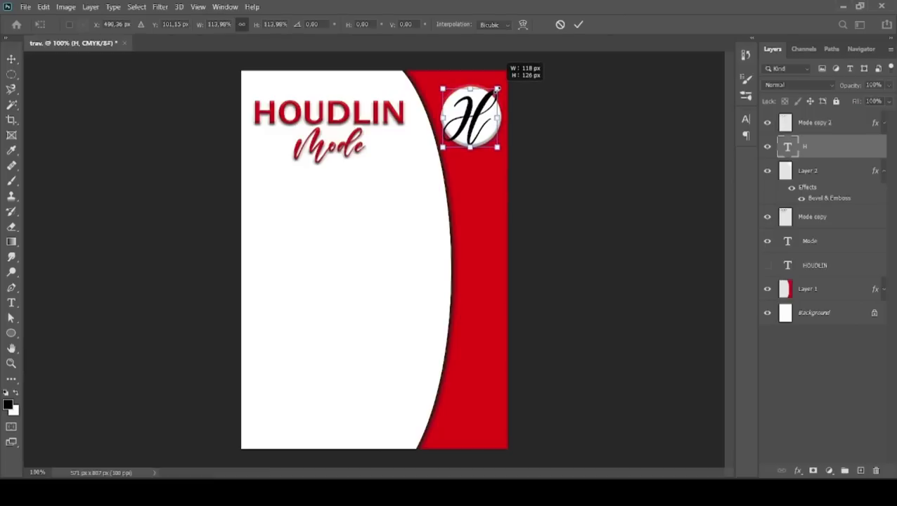
{"action": "key", "text": "Return"}
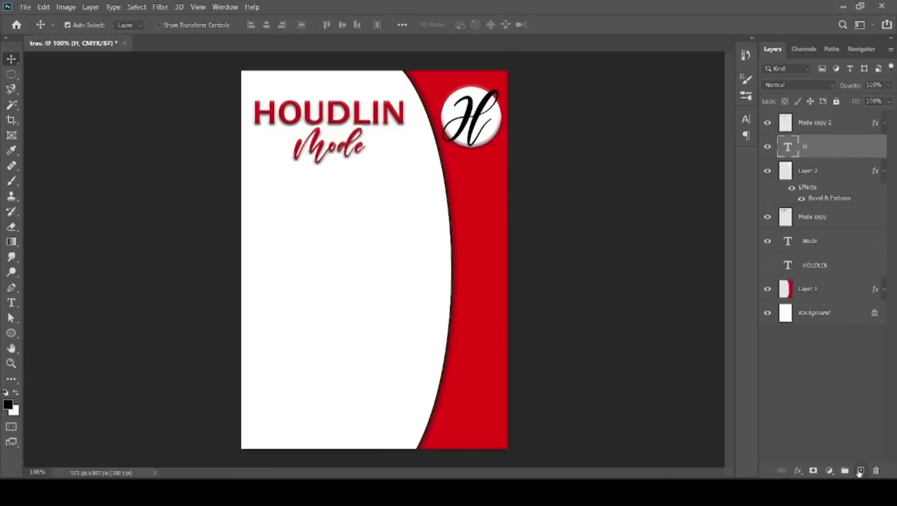
Step: Merge the H into a new empty Layer 3 and paste the Bevel & Emboss style onto it
{"action": "left_click", "coordinate": [859, 471]}
{"action": "left_click", "coordinate": [855, 172], "text": "ctrl"}
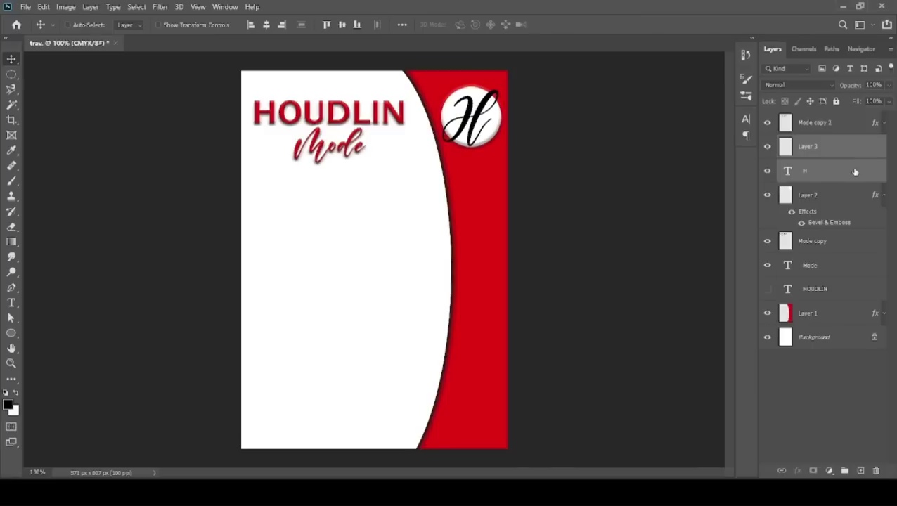
{"action": "key", "text": "ctrl+e"}
{"action": "right_click", "coordinate": [854, 153]}
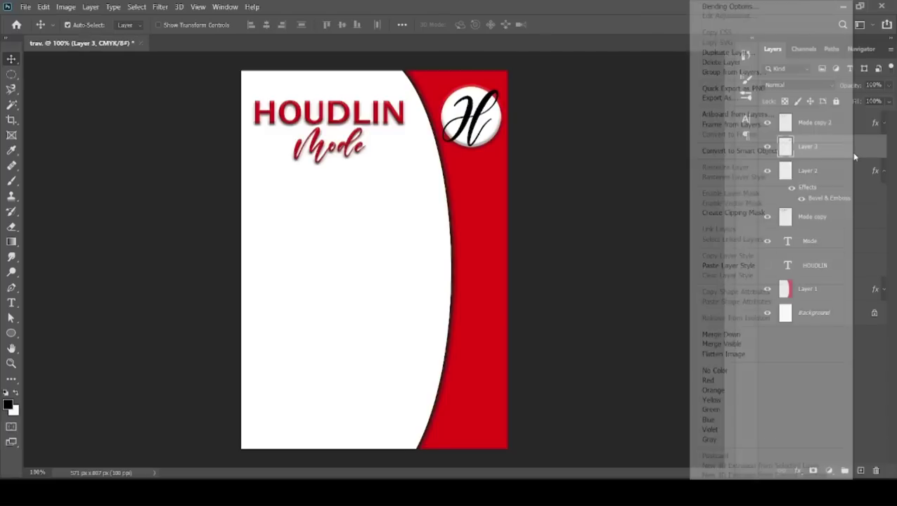
{"action": "left_click", "coordinate": [760, 266]}
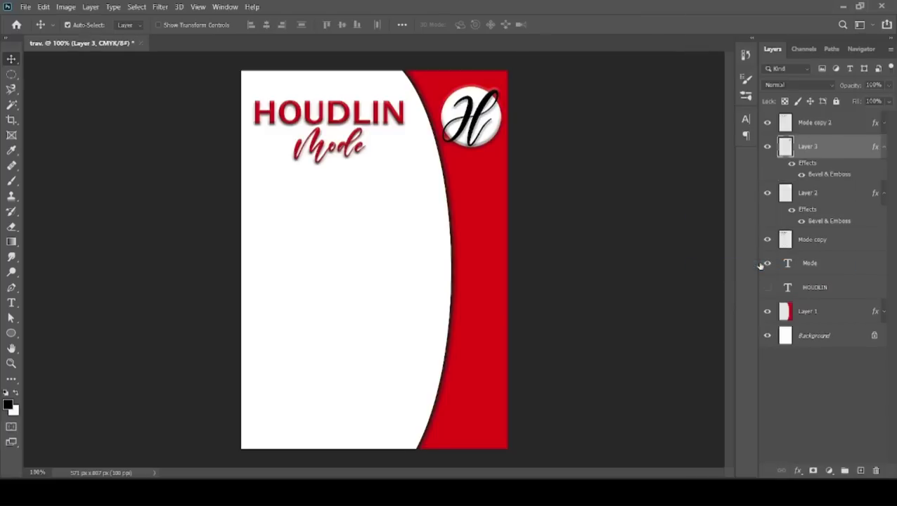
{"action": "left_click", "coordinate": [499, 125]}
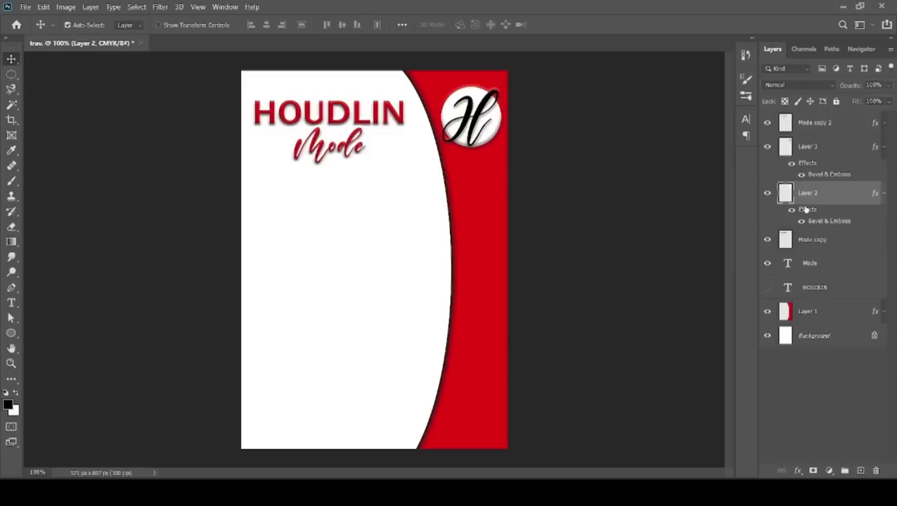
Step: Open the circle layer's Bevel & Emboss settings and adjust its depth
{"action": "double_click", "coordinate": [853, 203]}
{"action": "left_click_drag", "start_coordinate": [594, 145], "coordinate": [616, 222]}
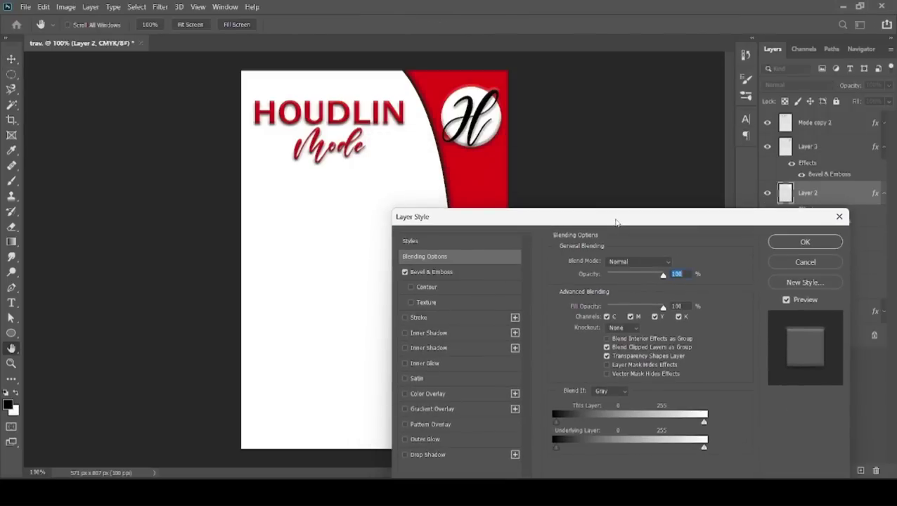
{"action": "left_click", "coordinate": [465, 271]}
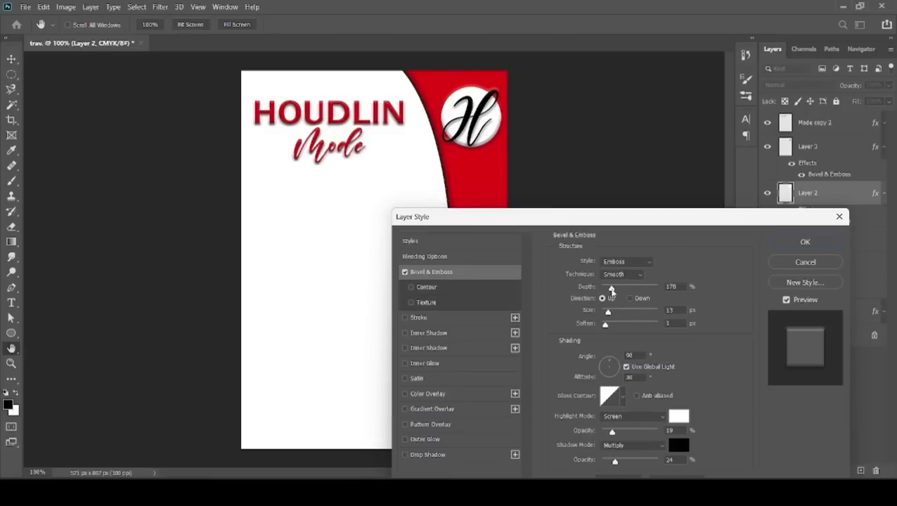
{"action": "left_click", "coordinate": [603, 300]}
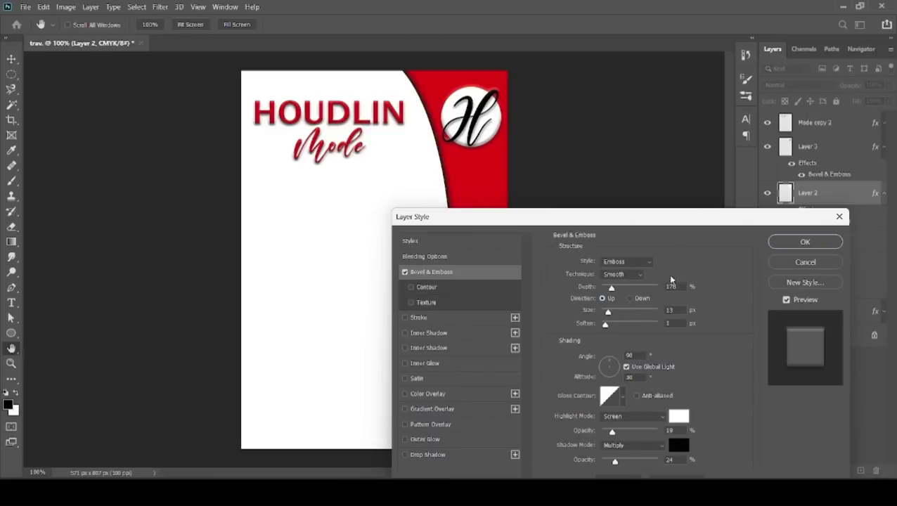
{"action": "mouse_move", "coordinate": [610, 286]}
{"action": "left_mouse_down"}
{"action": "mouse_move", "coordinate": [601, 288]}
{"action": "mouse_move", "coordinate": [621, 292]}
{"action": "left_mouse_up"}
Step: Try Pillow and Stroke Emboss, then settle on Outer Bevel with depth reduced to 43%
{"action": "left_click", "coordinate": [630, 262]}
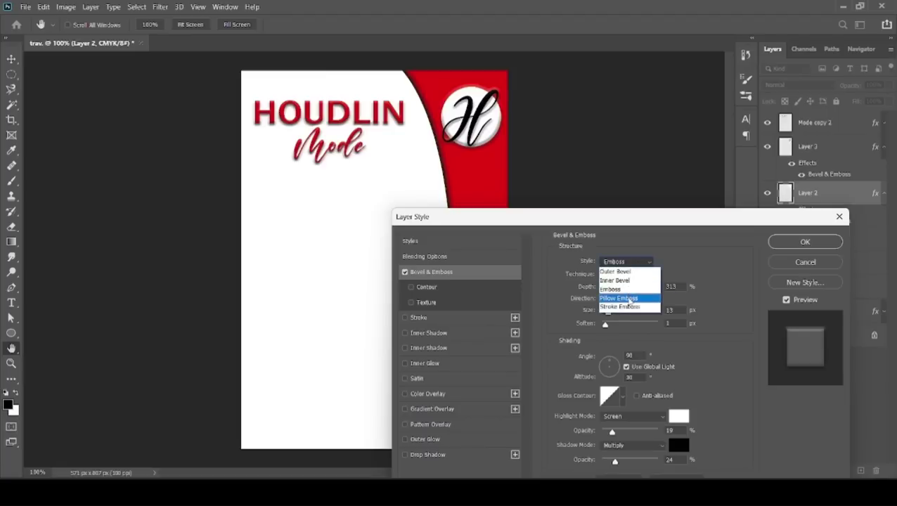
{"action": "left_click", "coordinate": [629, 298]}
{"action": "left_click", "coordinate": [647, 263]}
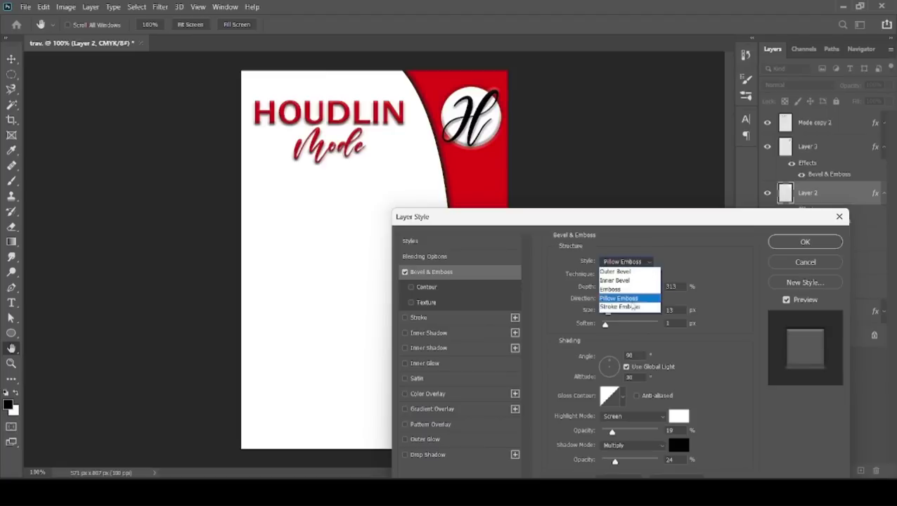
{"action": "left_click", "coordinate": [632, 310]}
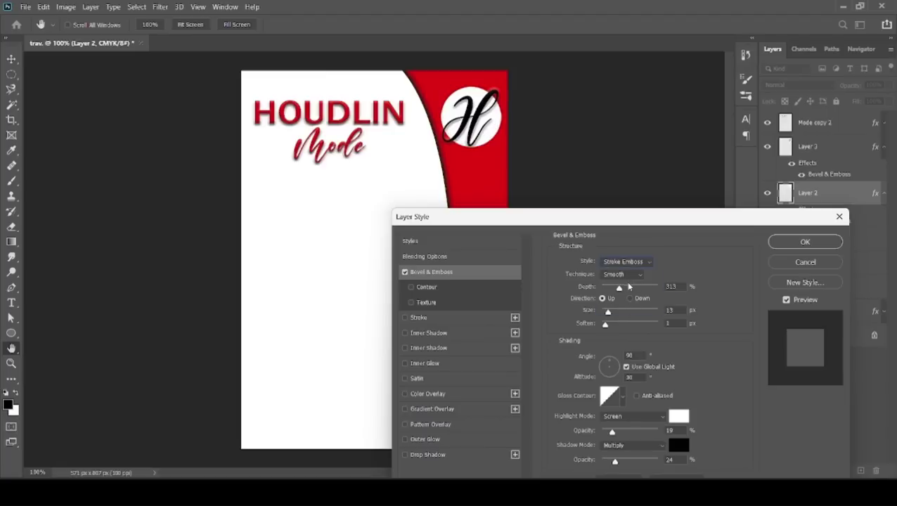
{"action": "left_click", "coordinate": [638, 263]}
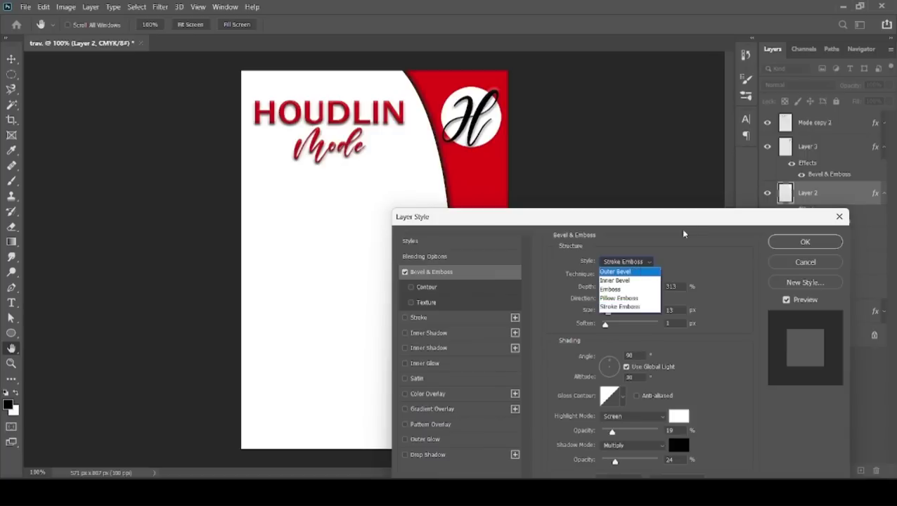
{"action": "left_click", "coordinate": [664, 253]}
{"action": "left_click", "coordinate": [640, 262]}
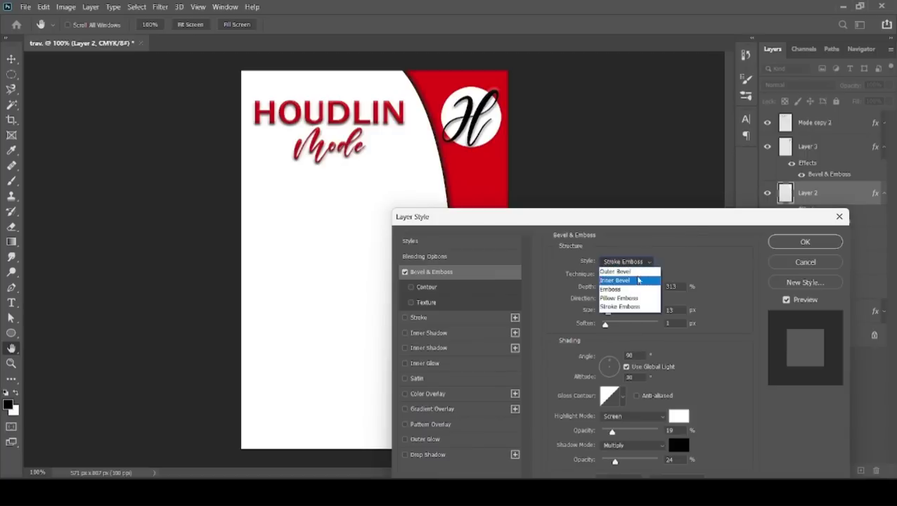
{"action": "left_click", "coordinate": [640, 274]}
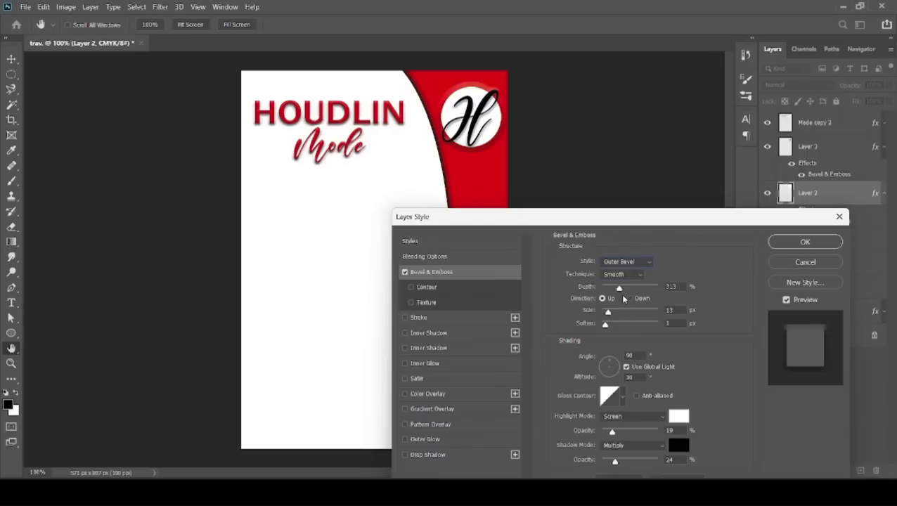
{"action": "left_click_drag", "start_coordinate": [619, 288], "coordinate": [605, 293]}
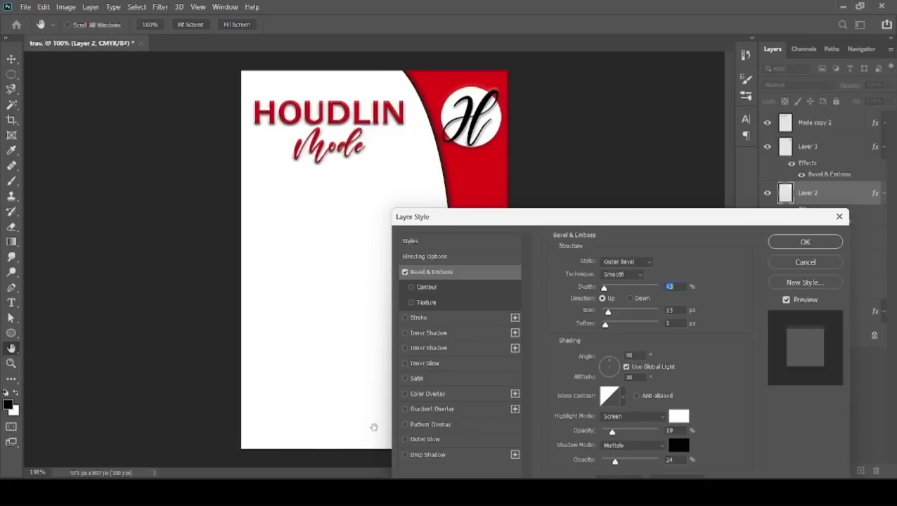
Step: Apply a pale pink #f3a9a5 Color Overlay to the circle's Layer 2
{"action": "left_click", "coordinate": [461, 394]}
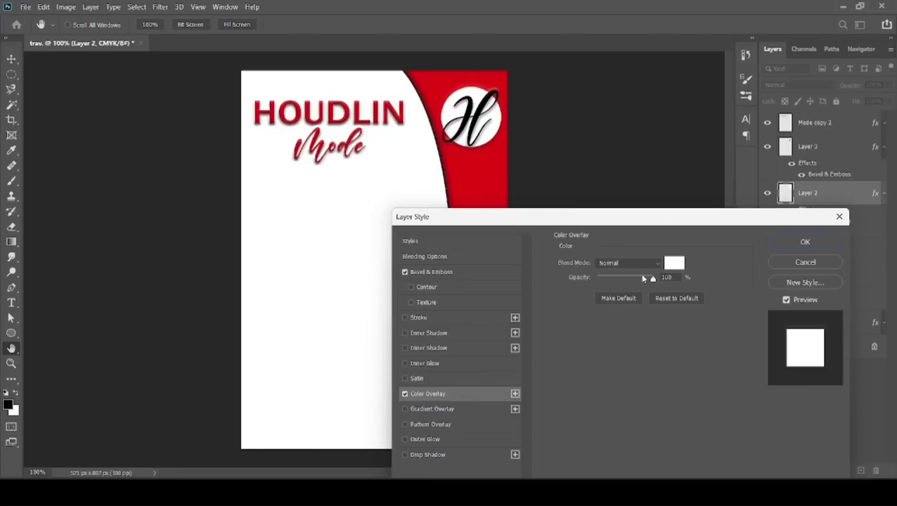
{"action": "left_click", "coordinate": [674, 263]}
{"action": "left_click", "coordinate": [412, 294]}
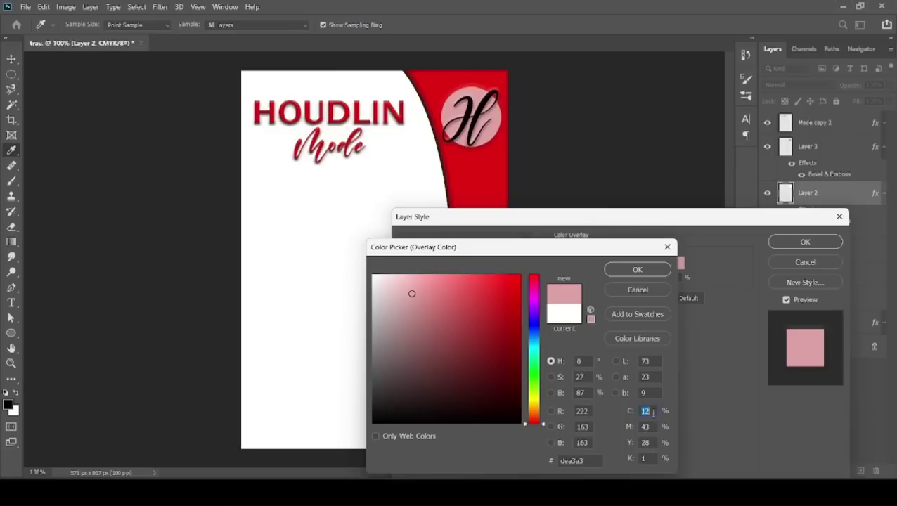
{"action": "type", "text": "0"}
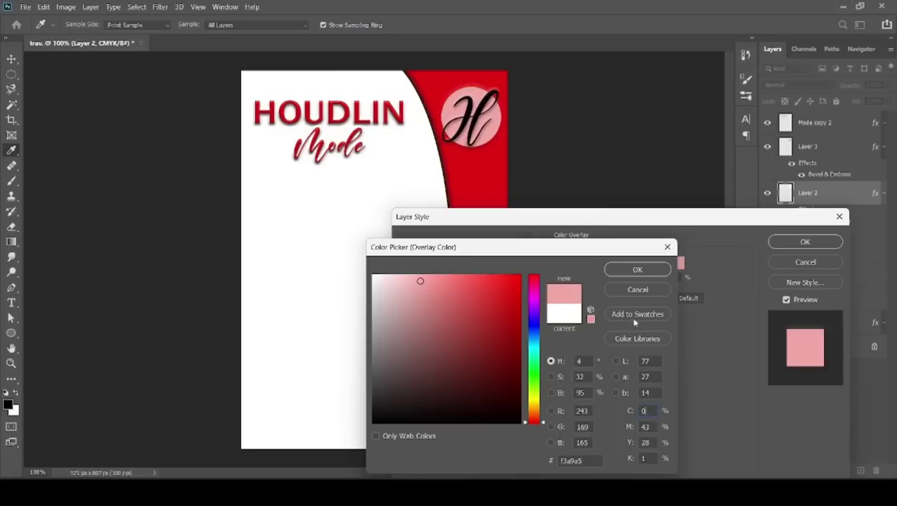
{"action": "left_click", "coordinate": [647, 271]}
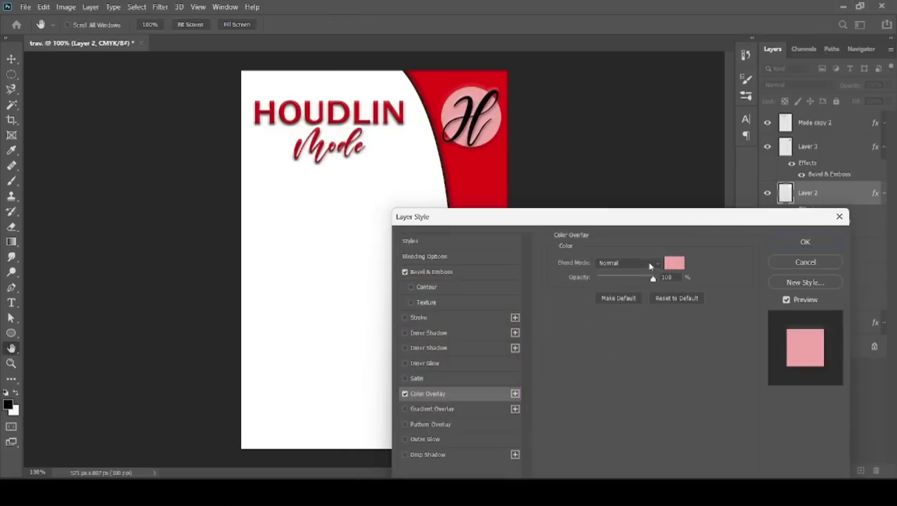
{"action": "left_click", "coordinate": [802, 244]}
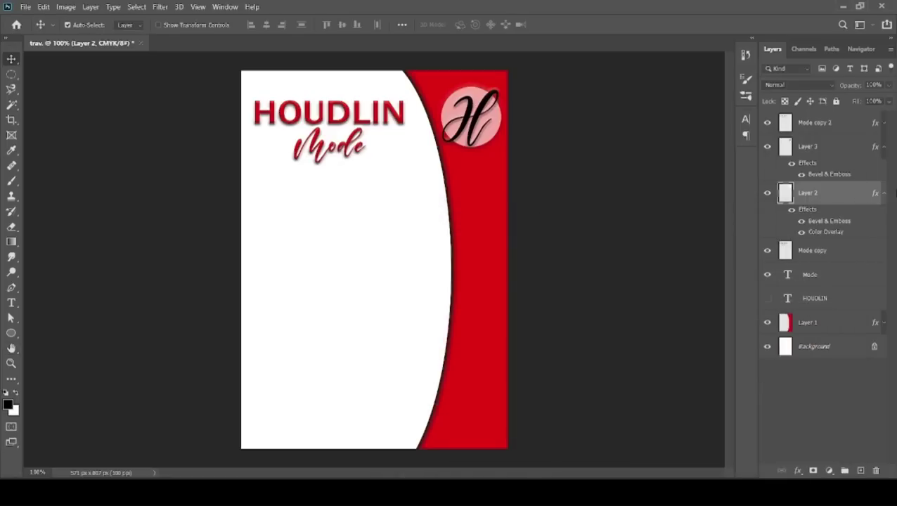
Step: Select the disc outline, try a 10 px feather and trim outside it, then undo the attempt
{"action": "left_click", "coordinate": [883, 194]}
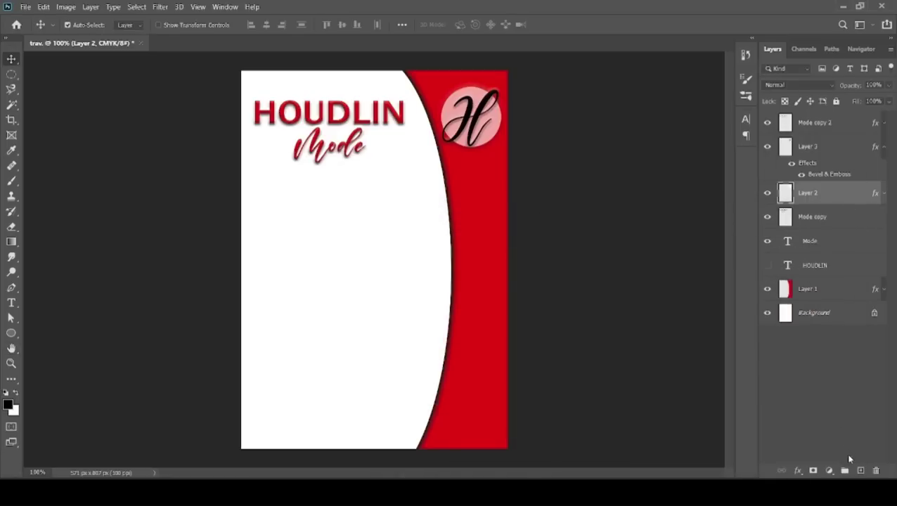
{"action": "left_click", "coordinate": [787, 196], "text": "ctrl"}
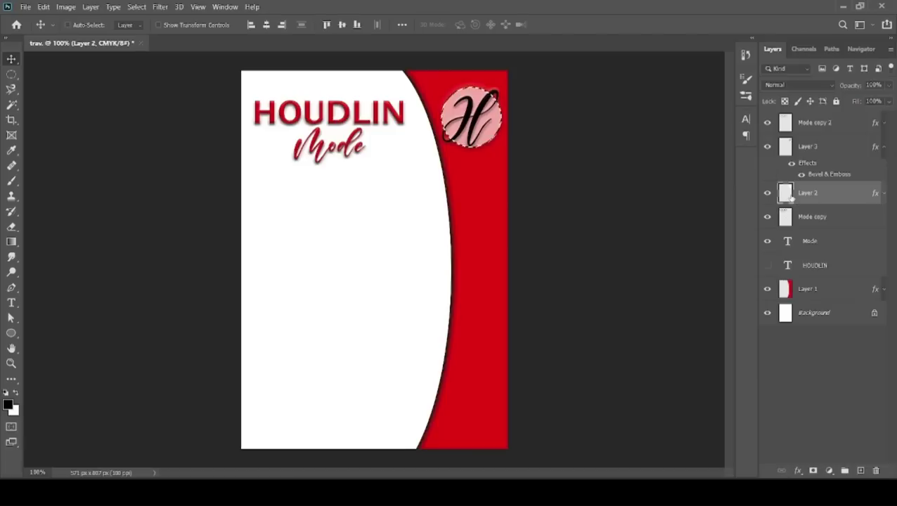
{"action": "left_click", "coordinate": [66, 7]}
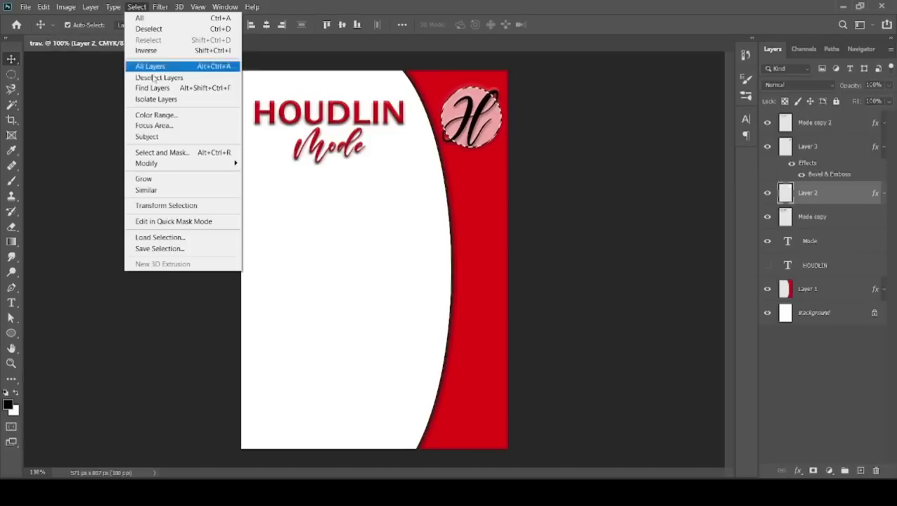
{"action": "mouse_move", "coordinate": [146, 163]}
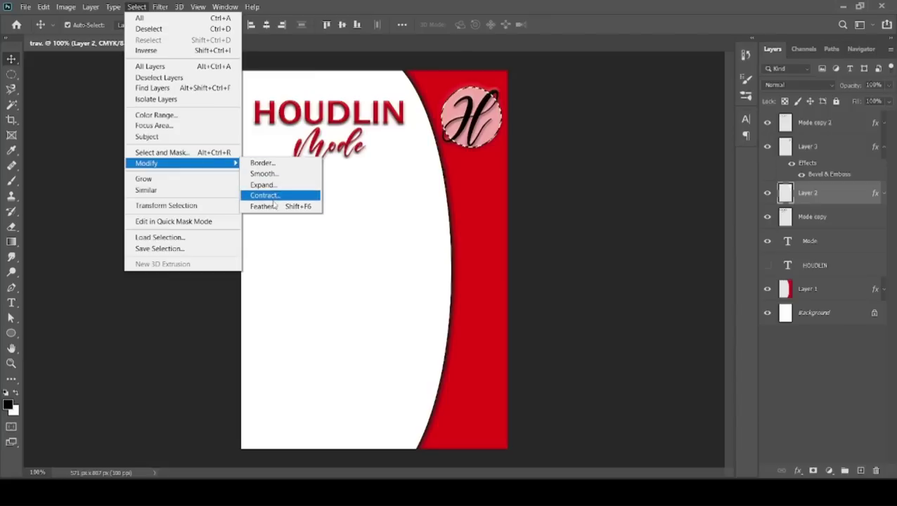
{"action": "left_click", "coordinate": [274, 206]}
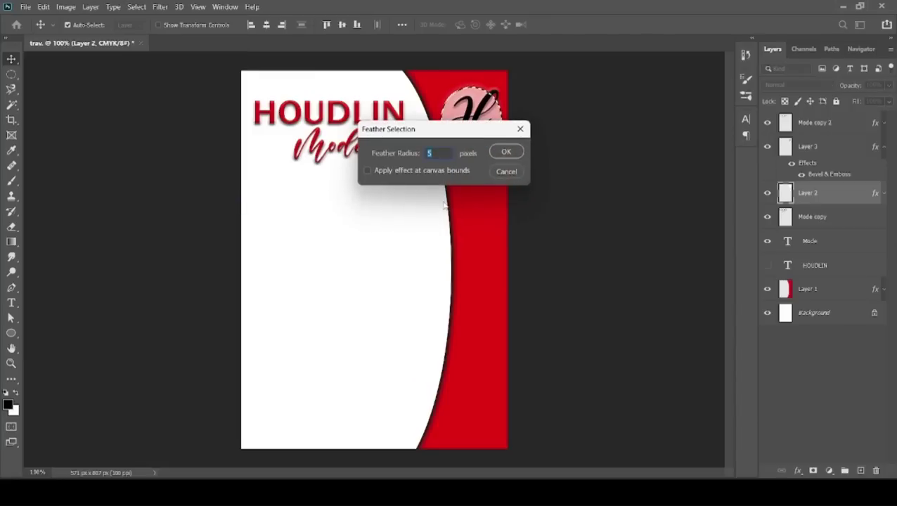
{"action": "type", "text": "10"}
{"action": "key", "text": "Return"}
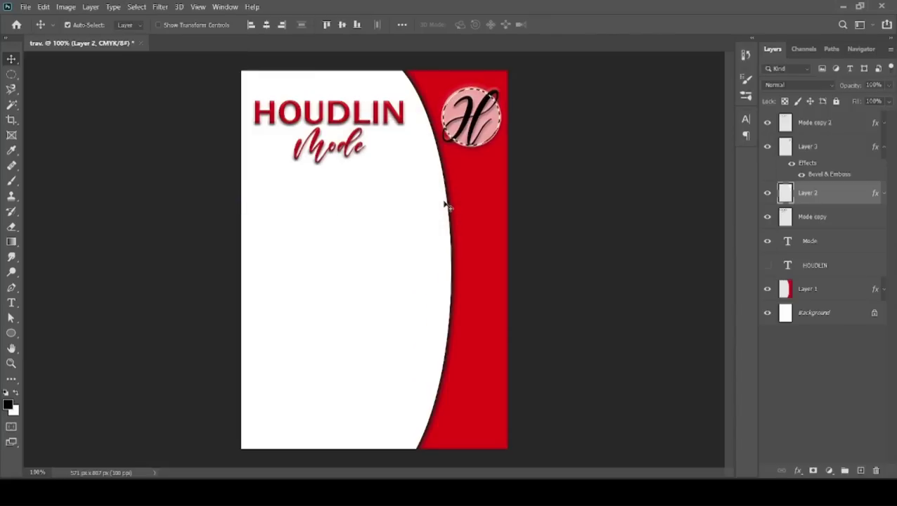
{"action": "key", "text": "ctrl+shift+i"}
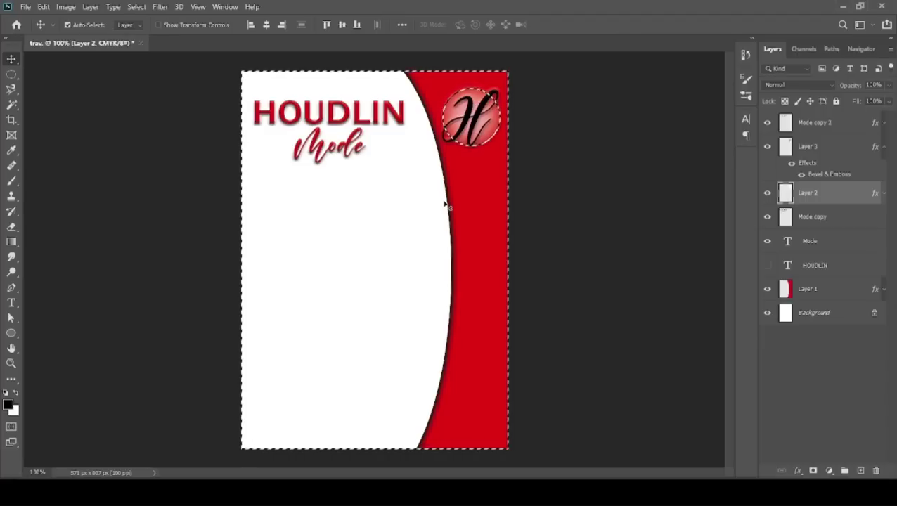
{"action": "key", "text": "Delete"}
{"action": "key", "text": "ctrl+d"}
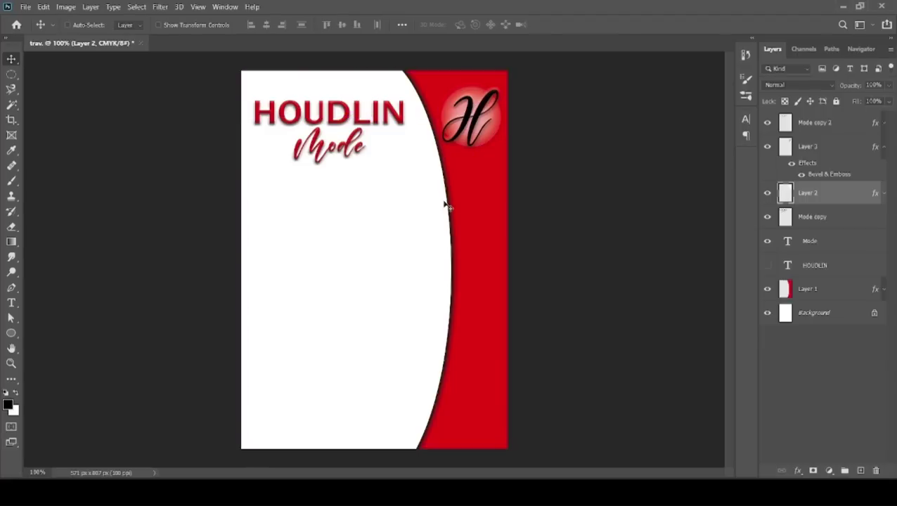
{"action": "key", "text": "ctrl"}
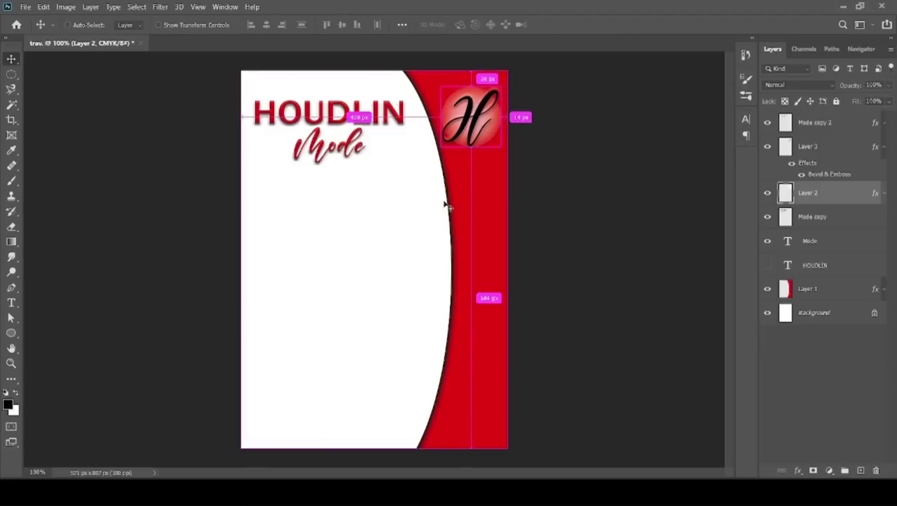
{"action": "key", "text": "ctrl+z"}
{"action": "key", "text": "ctrl+z"}
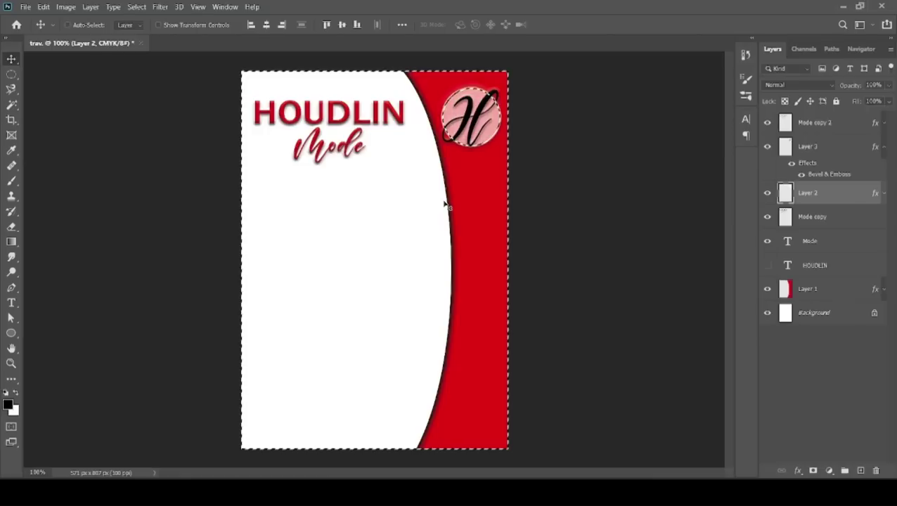
{"action": "key", "text": "ctrl+z"}
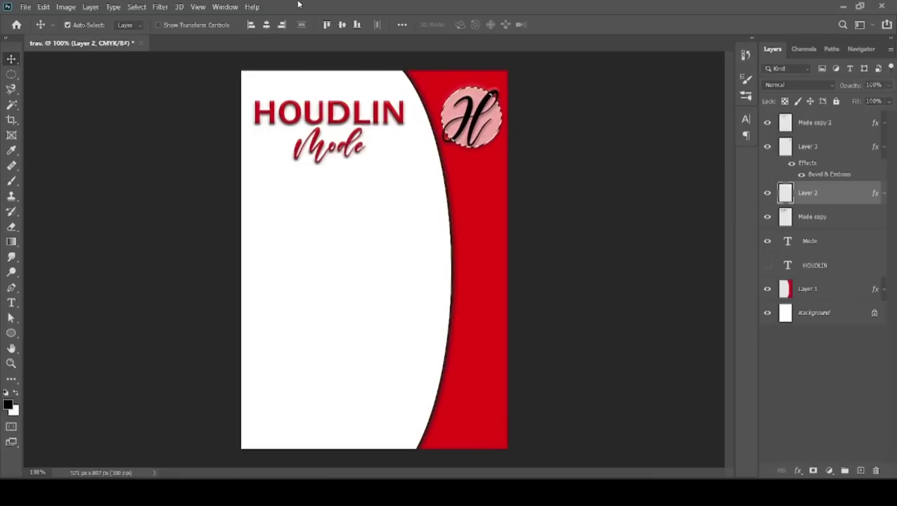
Step: Feather the disc selection by 15 px, delete the area outside it and deselect
{"action": "left_click", "coordinate": [133, 6]}
{"action": "mouse_move", "coordinate": [154, 163]}
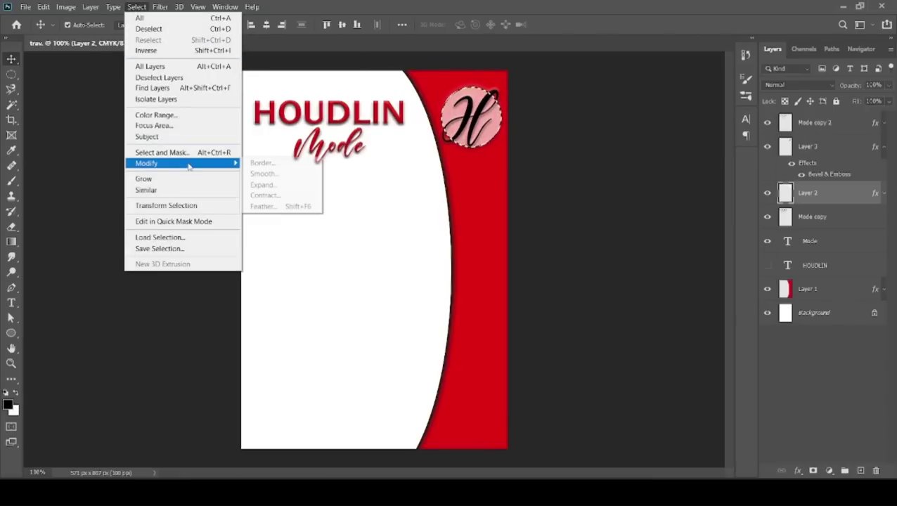
{"action": "left_click", "coordinate": [280, 207]}
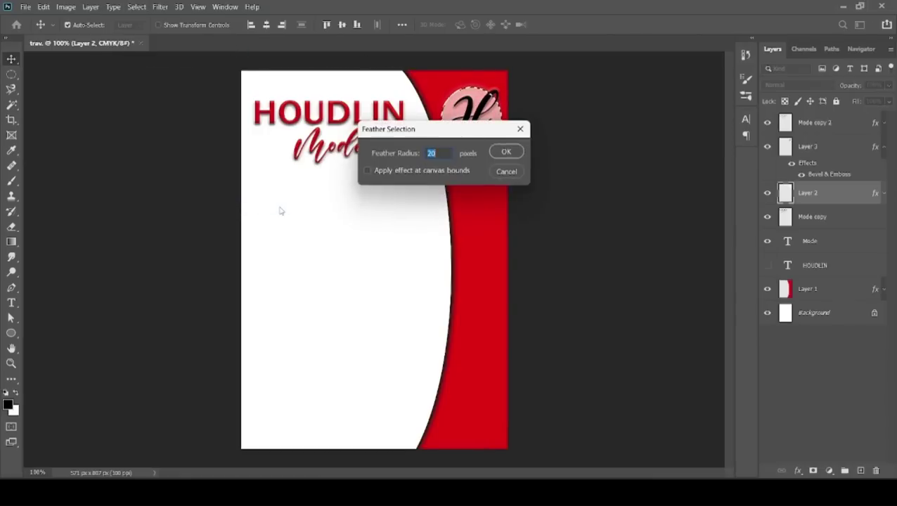
{"action": "key", "text": "Return"}
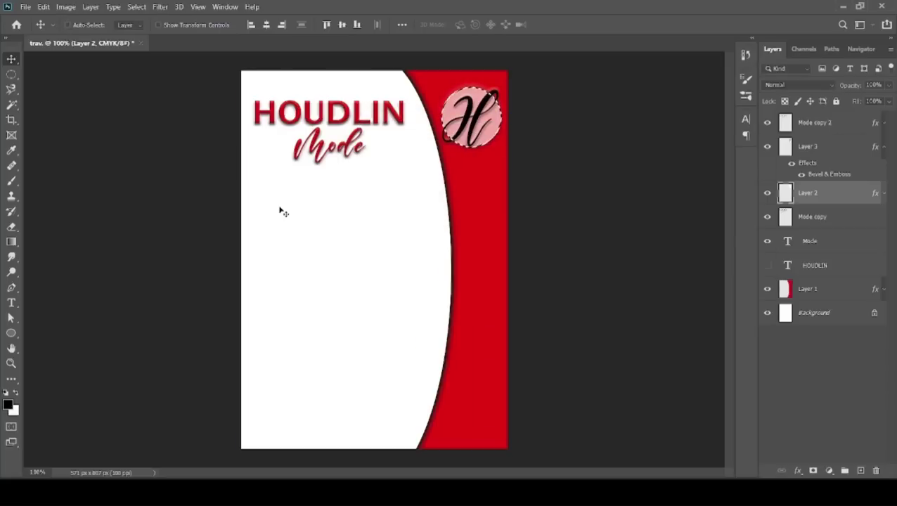
{"action": "key", "text": "ctrl+a"}
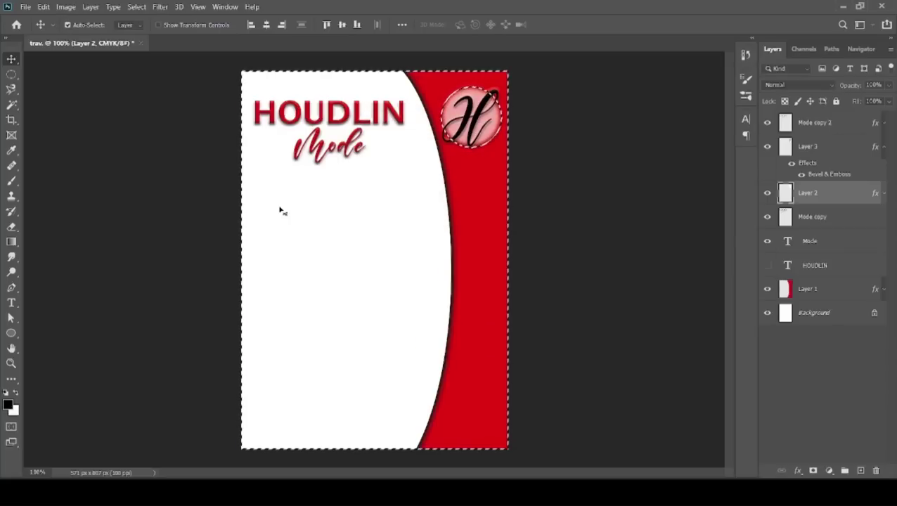
{"action": "left_click", "coordinate": [136, 7]}
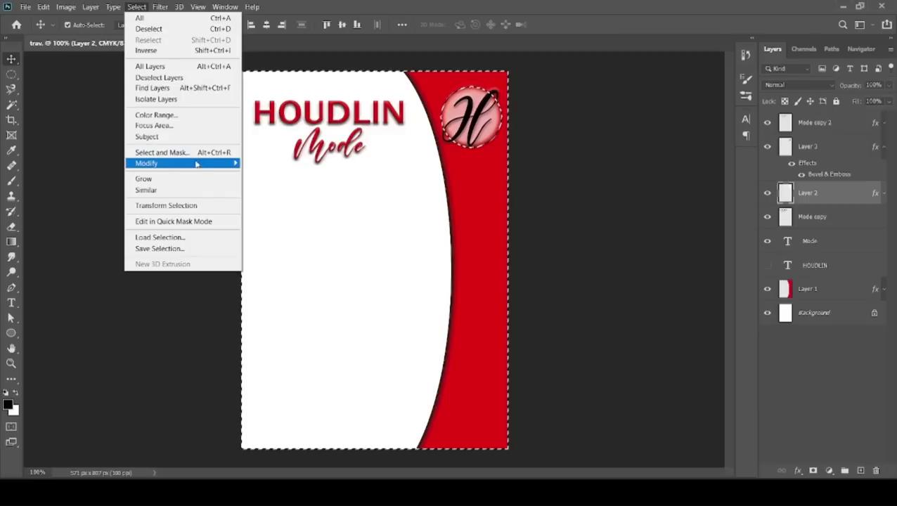
{"action": "mouse_move", "coordinate": [182, 163]}
{"action": "left_click", "coordinate": [285, 205]}
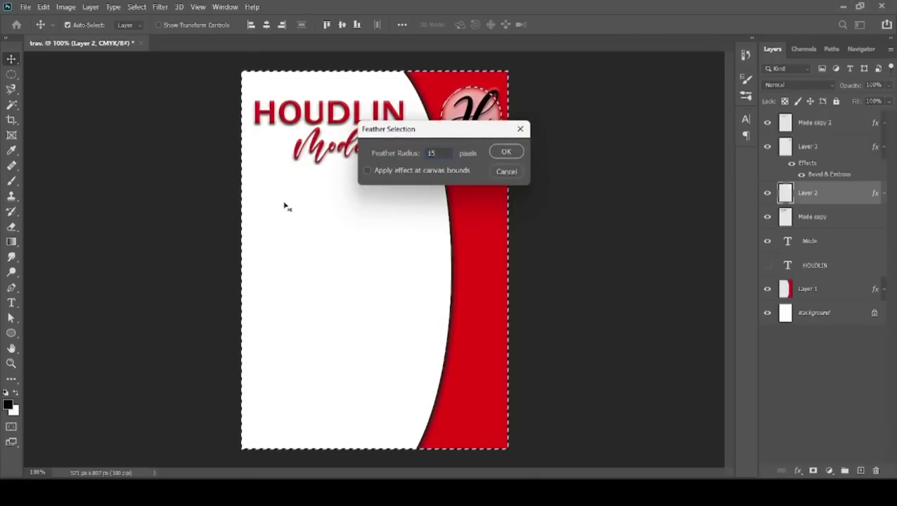
{"action": "key", "text": "Return"}
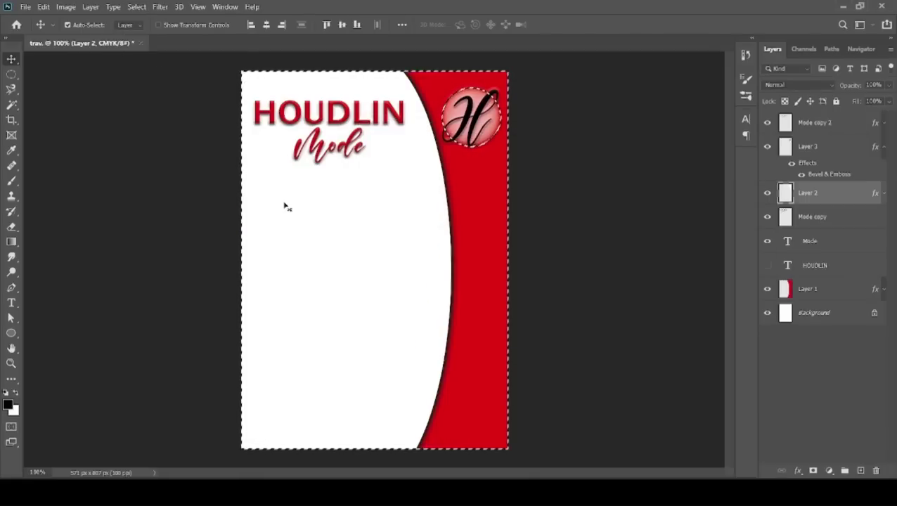
{"action": "key", "text": "Delete"}
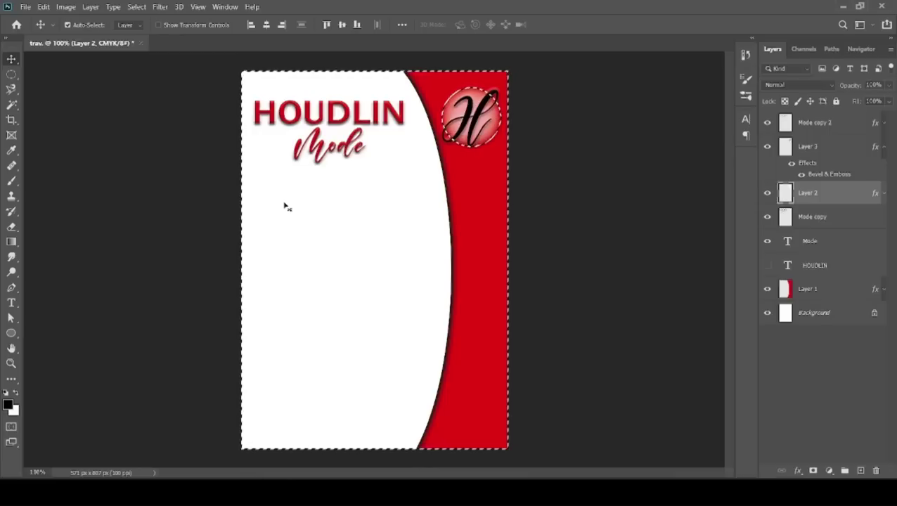
{"action": "key", "text": "ctrl+d"}
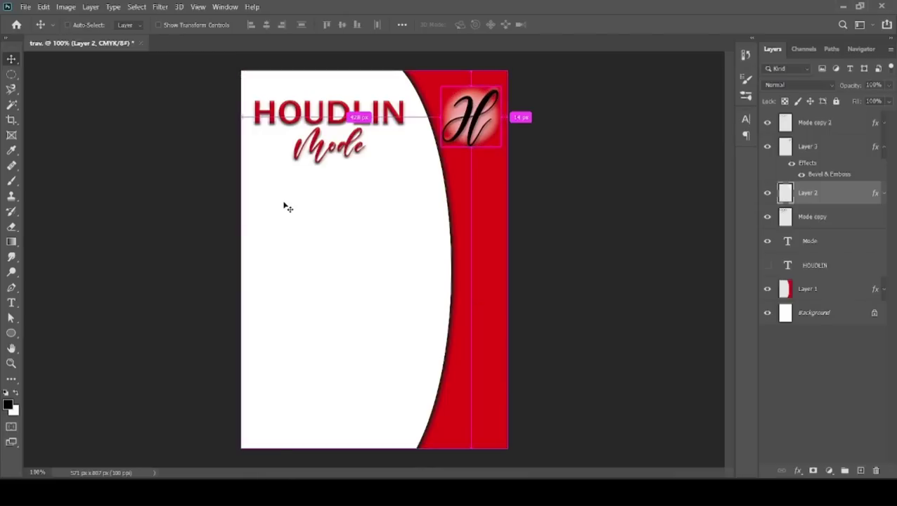
{"action": "key", "text": "ctrl+t"}
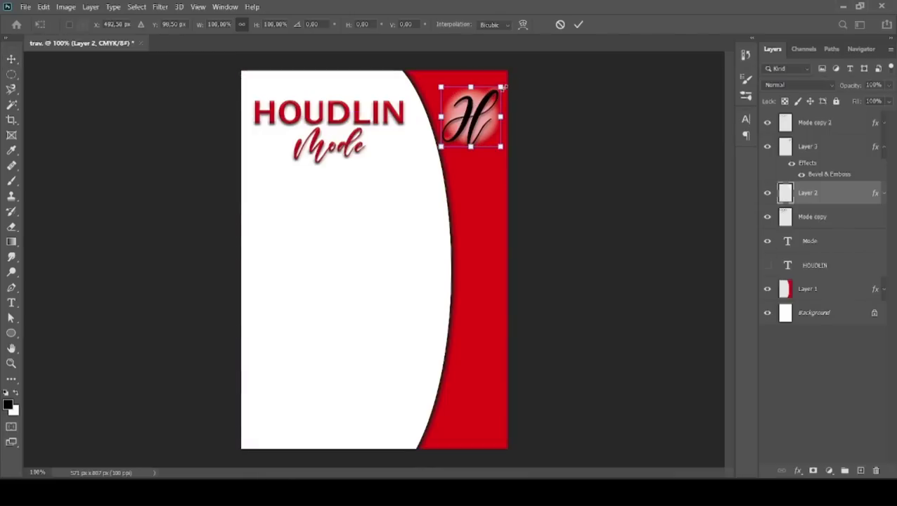
Step: Scale the feathered pink disc to about 147% (roughly 190 px) and commit
{"action": "mouse_move", "coordinate": [501, 87]}
{"action": "left_mouse_down"}
{"action": "mouse_move", "coordinate": [543, 50]}
{"action": "mouse_move", "coordinate": [515, 82]}
{"action": "left_mouse_up"}
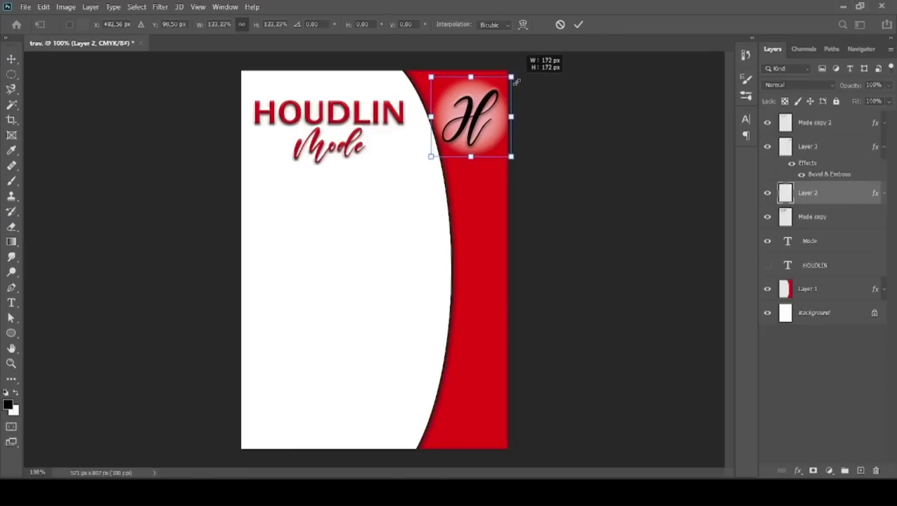
{"action": "left_click_drag", "start_coordinate": [516, 82], "coordinate": [542, 47]}
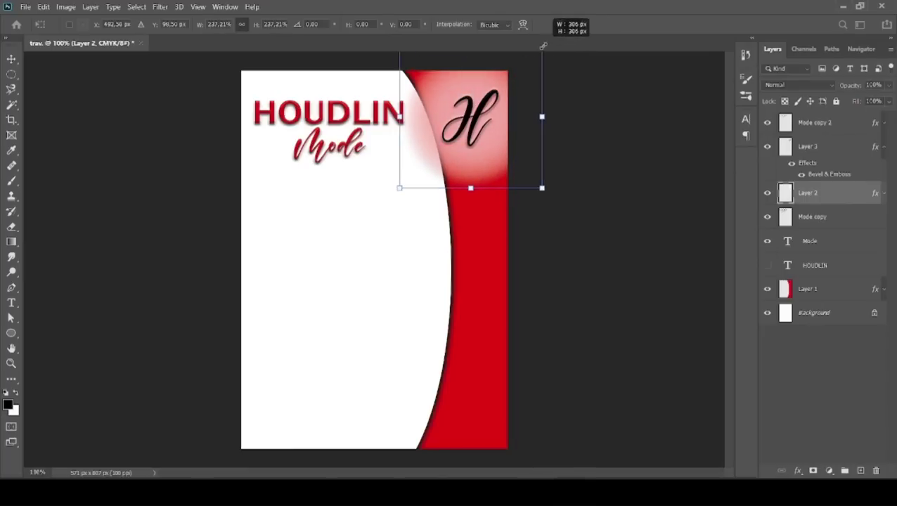
{"action": "left_click_drag", "start_coordinate": [542, 46], "coordinate": [519, 76]}
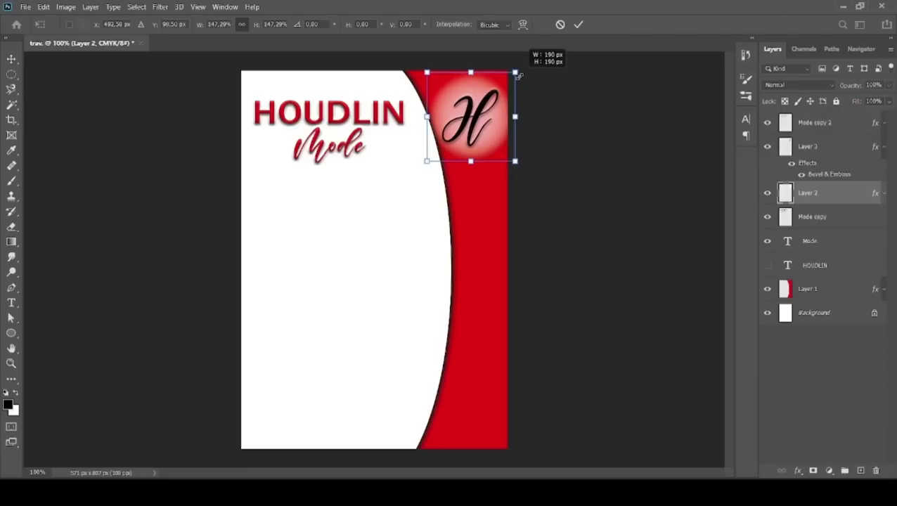
{"action": "key", "text": "Return"}
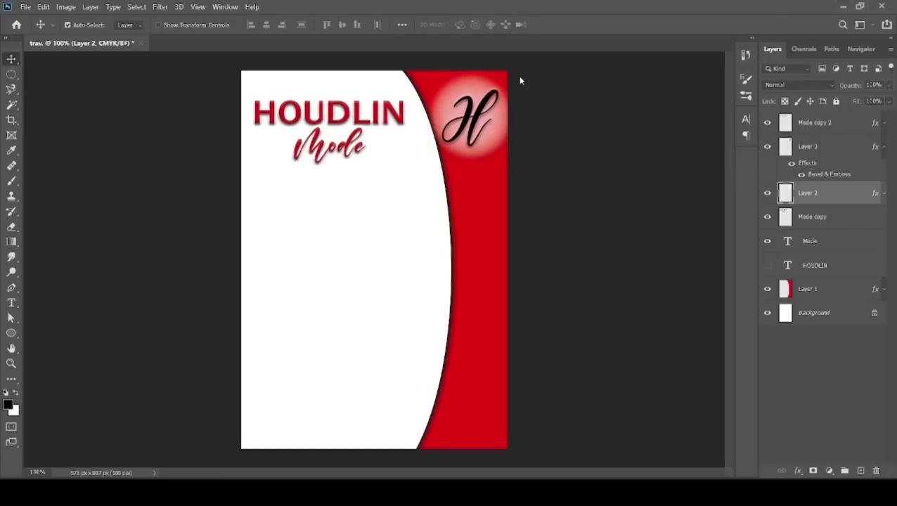
Step: Turn off the disc layer's pink Color Overlay, keeping only its Bevel & Emboss
{"action": "double_click", "coordinate": [855, 194]}
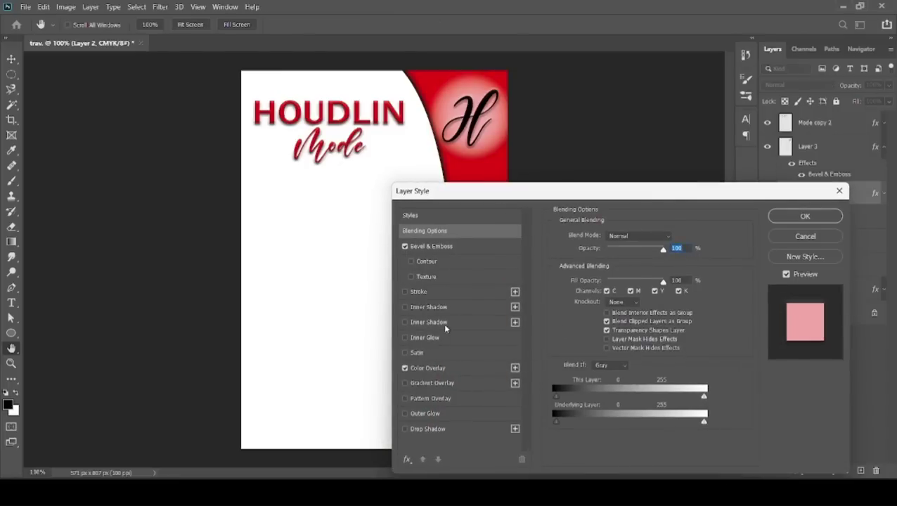
{"action": "left_click", "coordinate": [405, 368]}
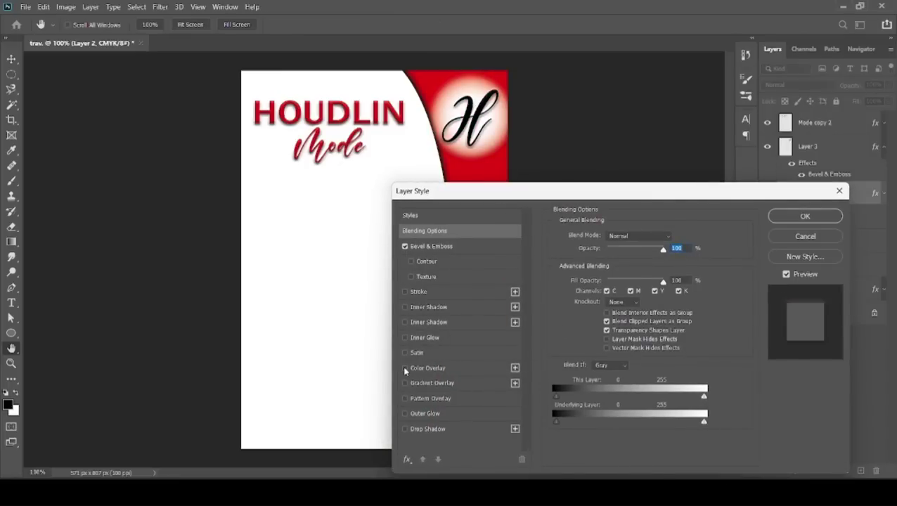
{"action": "left_click", "coordinate": [785, 216]}
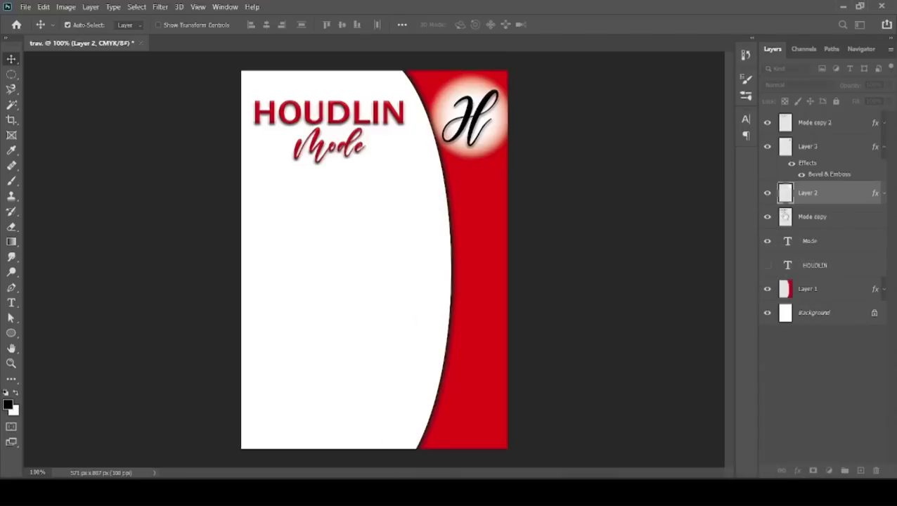
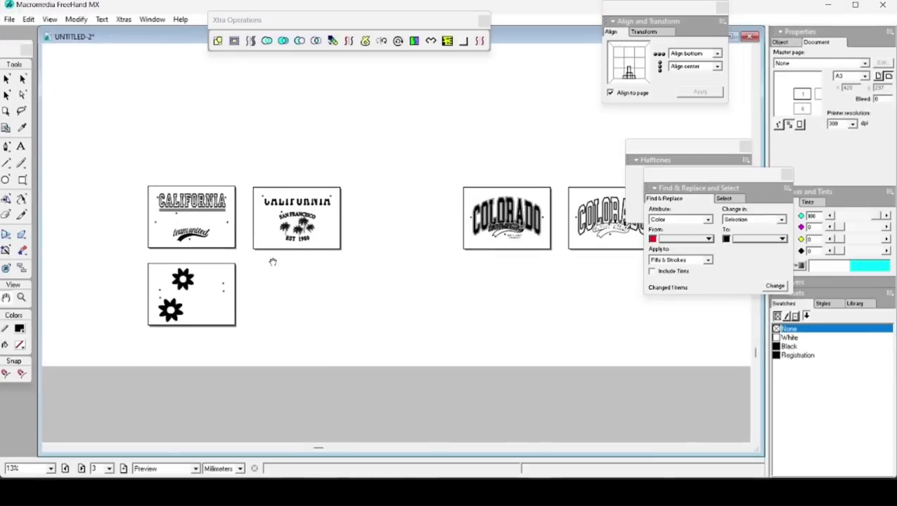
Step: Start a new A4 document and draw a small rectangle near the page's upper left
{"action": "key", "text": "ctrl+n"}
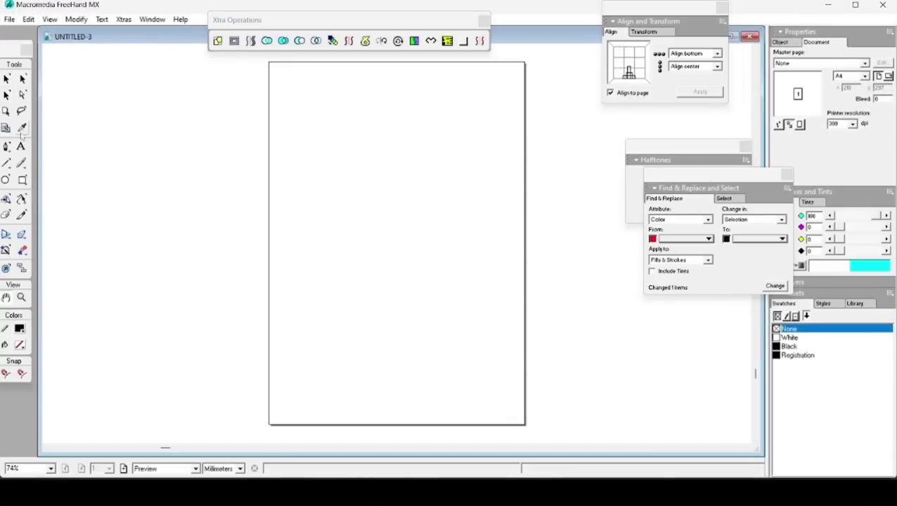
{"action": "left_click", "coordinate": [22, 180]}
{"action": "mouse_move", "coordinate": [312, 154]}
{"action": "left_mouse_down"}
{"action": "mouse_move", "coordinate": [351, 195]}
{"action": "mouse_move", "coordinate": [340, 194]}
{"action": "left_mouse_up"}
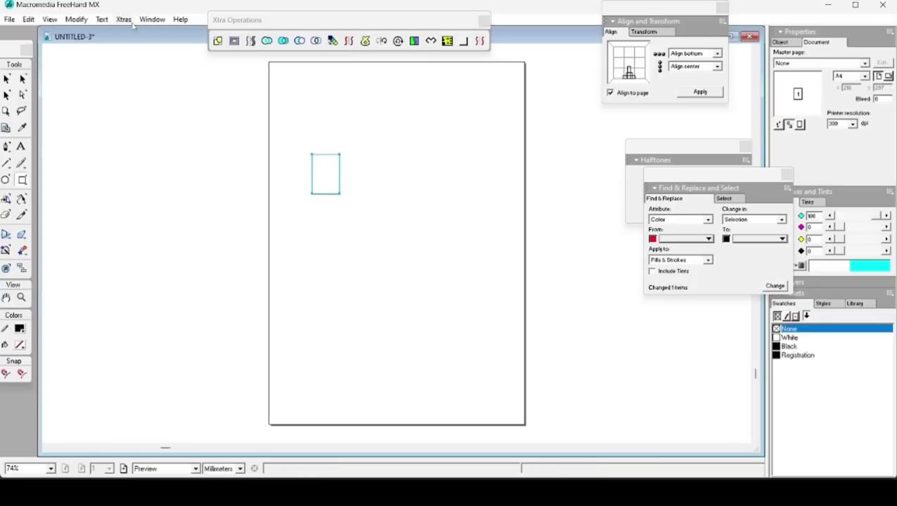
Step: Add midpoints with Xtras > Distort > Add Points and nudge the bottom midpoint up into a V notch
{"action": "left_click", "coordinate": [124, 20]}
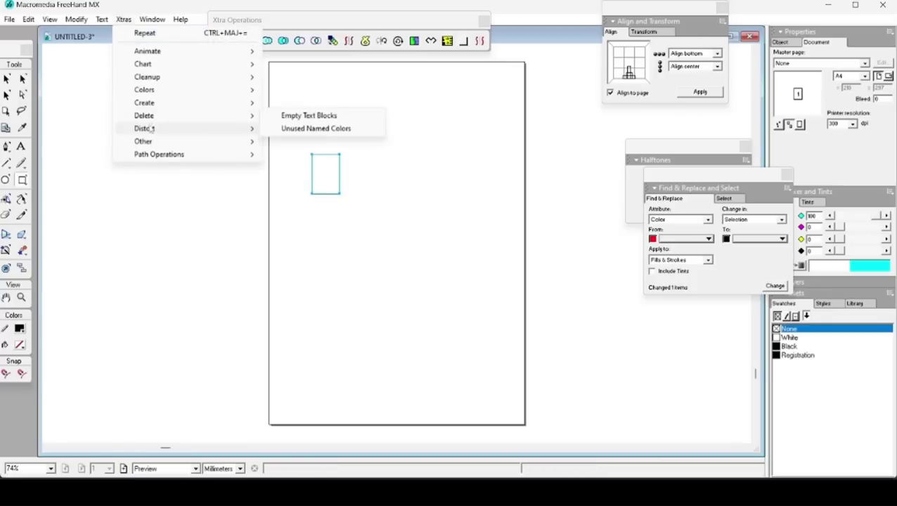
{"action": "mouse_move", "coordinate": [144, 129]}
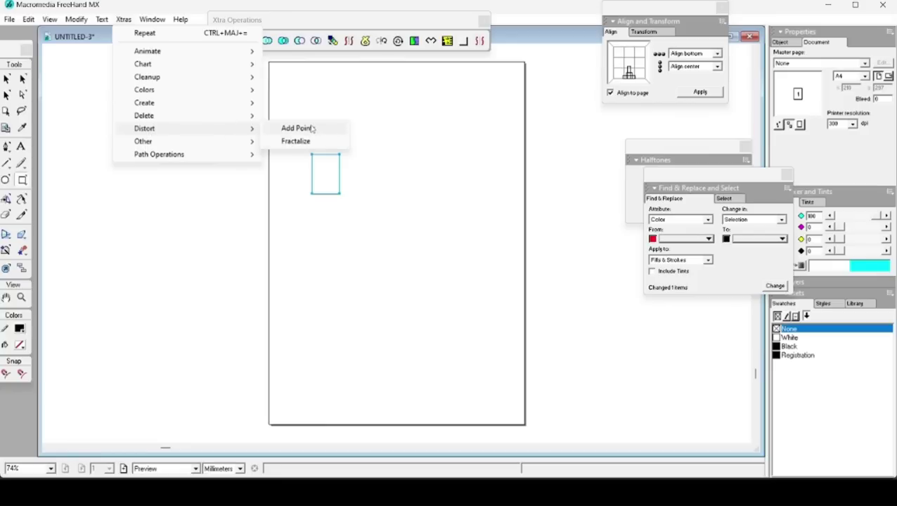
{"action": "left_click", "coordinate": [310, 128]}
{"action": "left_click", "coordinate": [10, 84]}
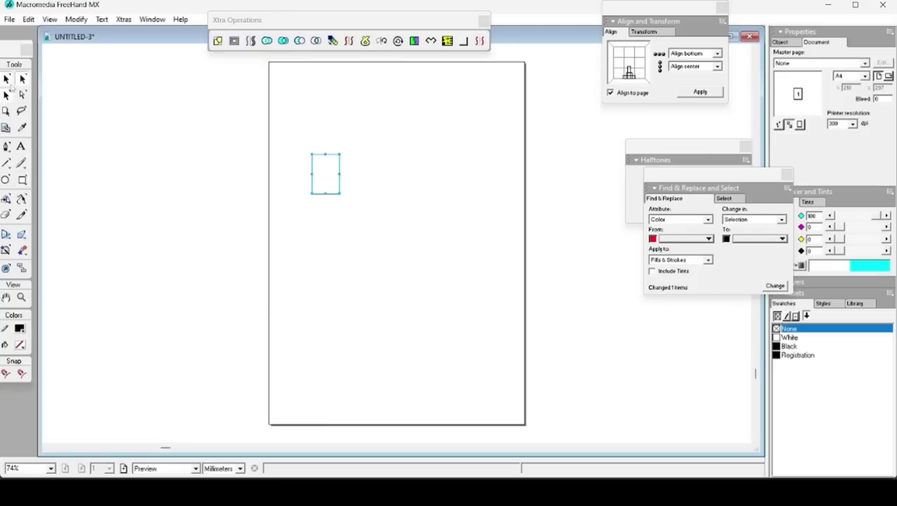
{"action": "left_click", "coordinate": [365, 181]}
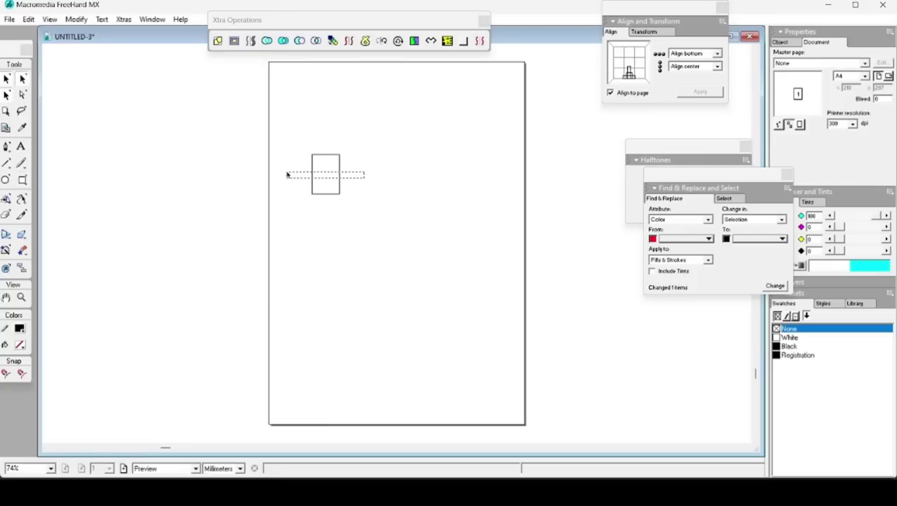
{"action": "left_click_drag", "start_coordinate": [305, 181], "coordinate": [287, 174]}
{"action": "left_click", "coordinate": [329, 208]}
{"action": "left_click_drag", "start_coordinate": [329, 206], "coordinate": [315, 173]}
{"action": "key", "text": "Up"}
{"action": "key", "text": "Up"}
{"action": "key", "text": "Up"}
{"action": "key", "text": "Up"}
{"action": "key", "text": "Up"}
{"action": "key", "text": "Up"}
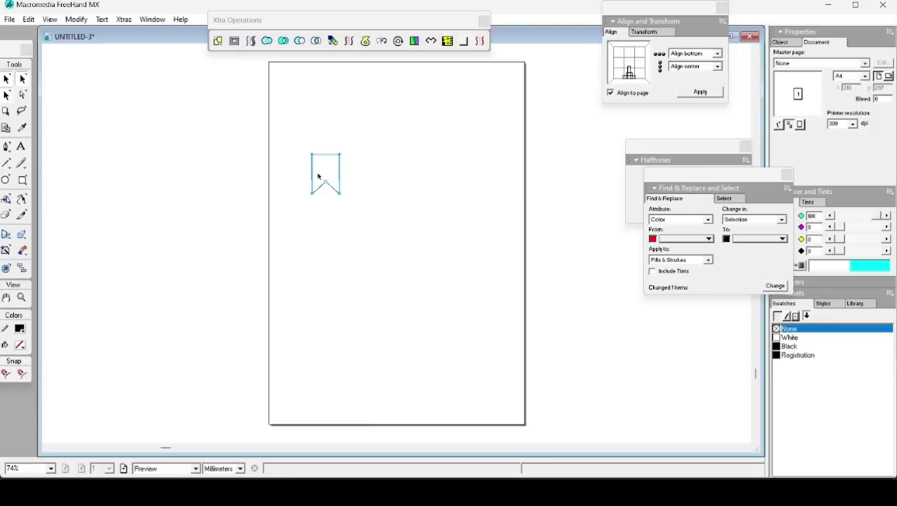
{"action": "left_click", "coordinate": [95, 118]}
Step: Type the text 'Rer 01' in a text block above the bookmark
{"action": "left_click", "coordinate": [21, 146]}
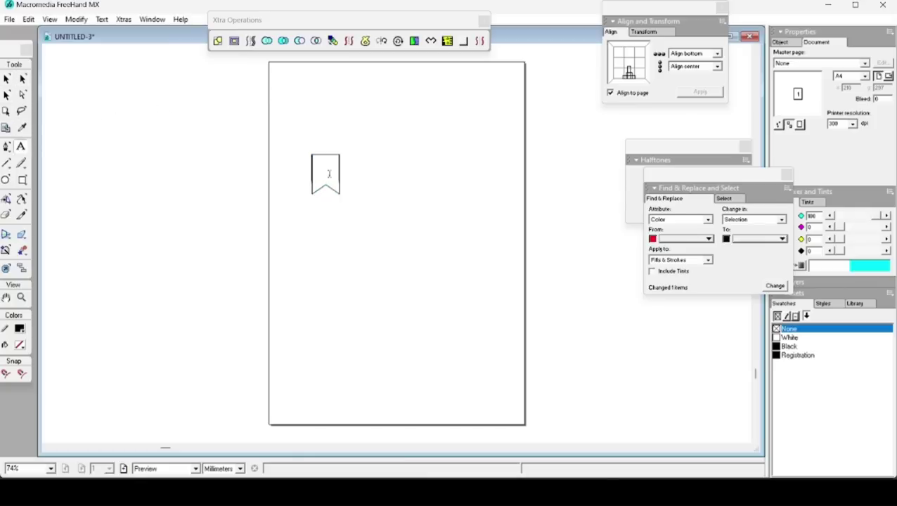
{"action": "left_click", "coordinate": [311, 114]}
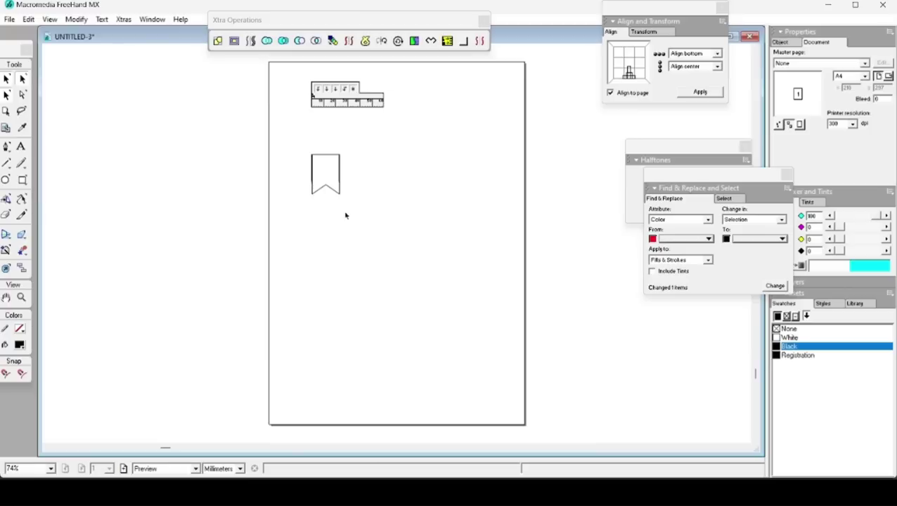
{"action": "type", "text": "Re"}
{"action": "type", "text": "r"}
{"action": "left_click", "coordinate": [360, 124]}
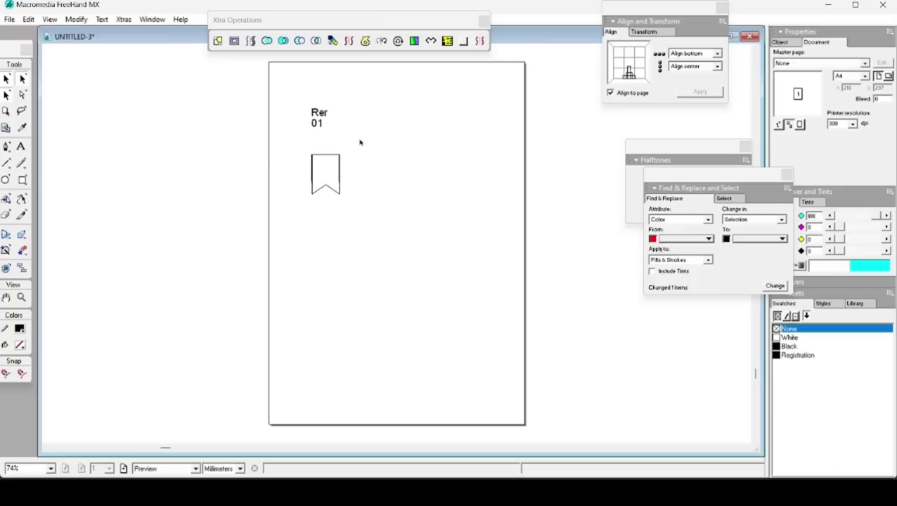
Step: Set the Rer 01 text's font style to Bold in the Properties panel
{"action": "left_click", "coordinate": [319, 121]}
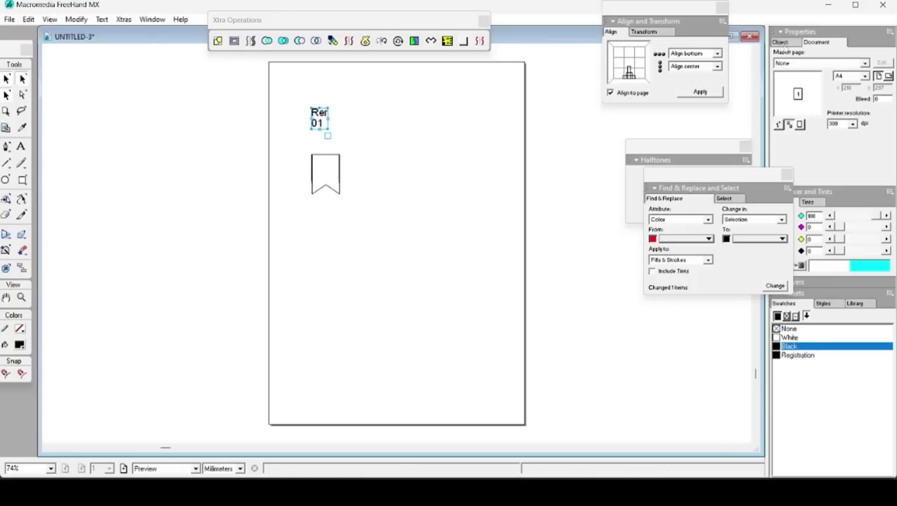
{"action": "left_click", "coordinate": [780, 42]}
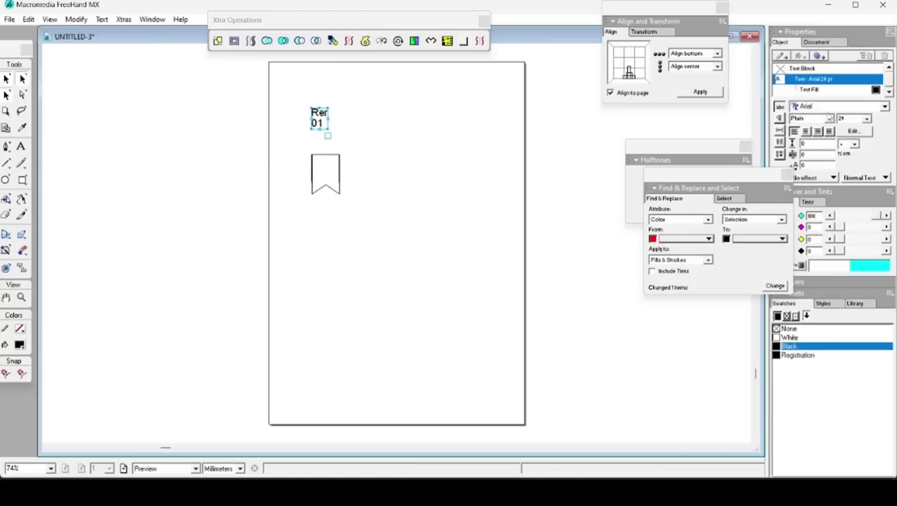
{"action": "left_click", "coordinate": [829, 118]}
{"action": "left_click", "coordinate": [826, 135]}
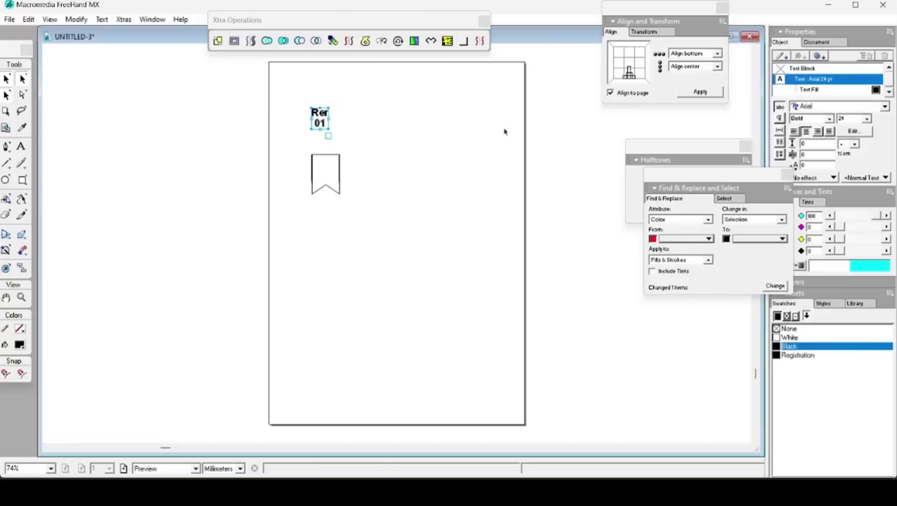
{"action": "left_click", "coordinate": [435, 131]}
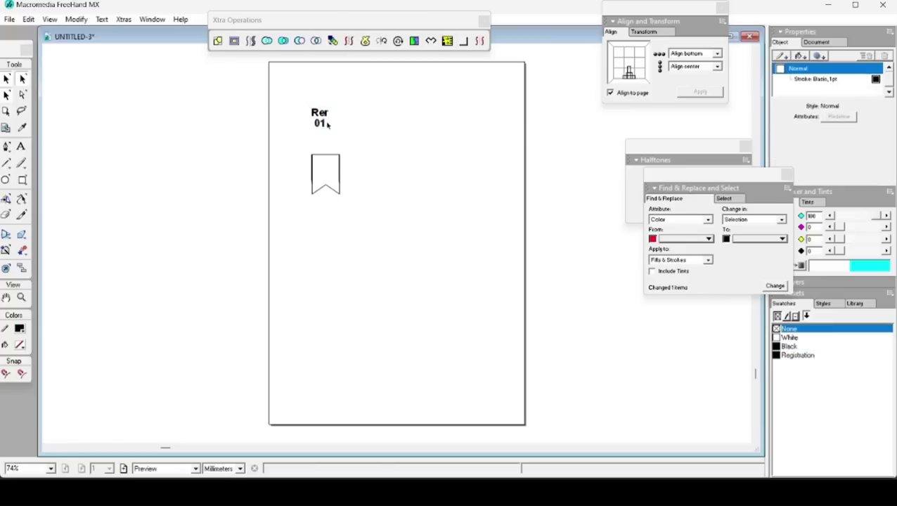
Step: Fill the bookmark black with no stroke and raise its top edge
{"action": "left_click", "coordinate": [340, 161]}
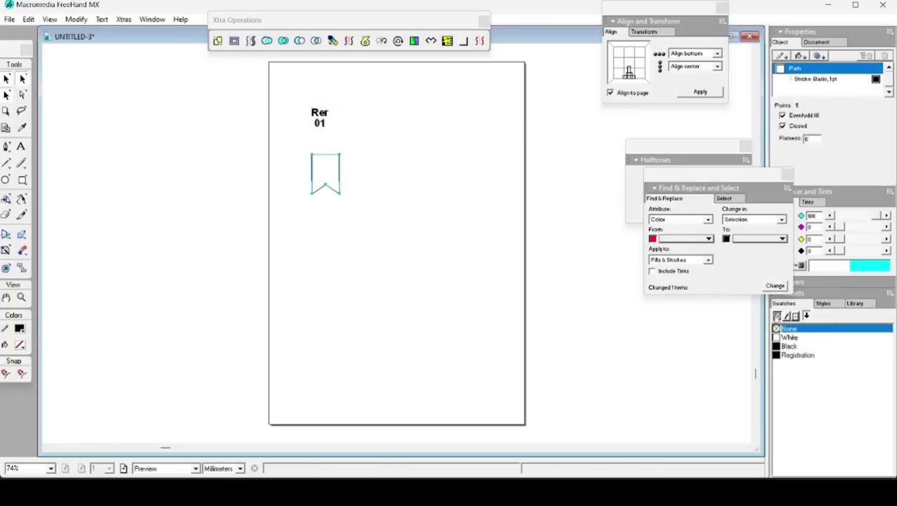
{"action": "left_click", "coordinate": [789, 346]}
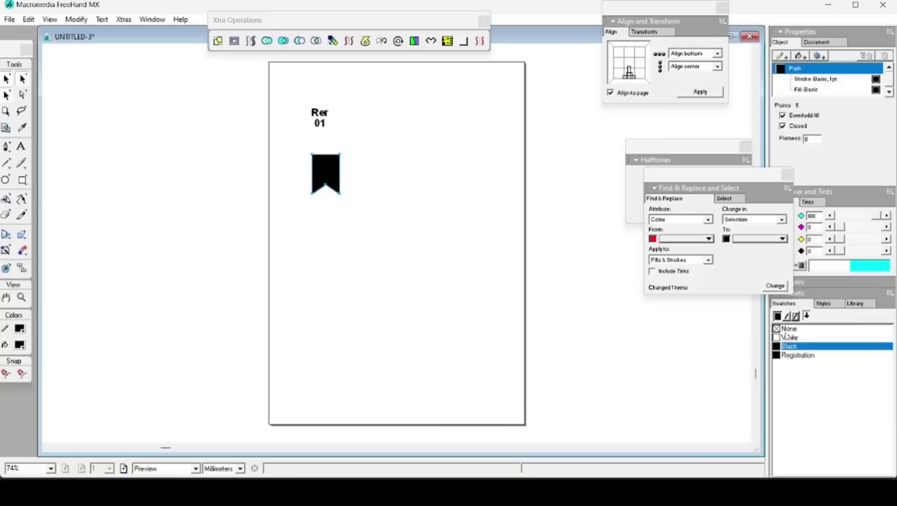
{"action": "left_click", "coordinate": [785, 315]}
{"action": "left_click", "coordinate": [788, 328]}
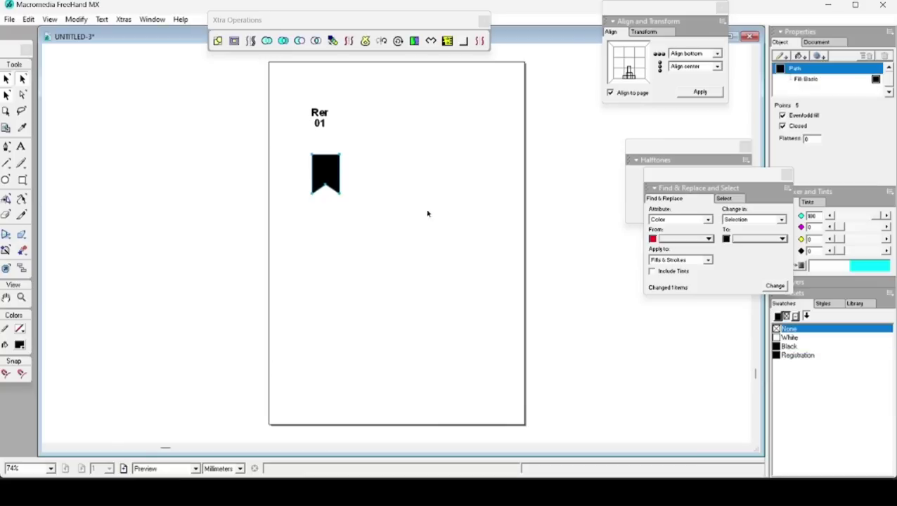
{"action": "left_click", "coordinate": [326, 151]}
{"action": "left_click_drag", "start_coordinate": [294, 139], "coordinate": [355, 165]}
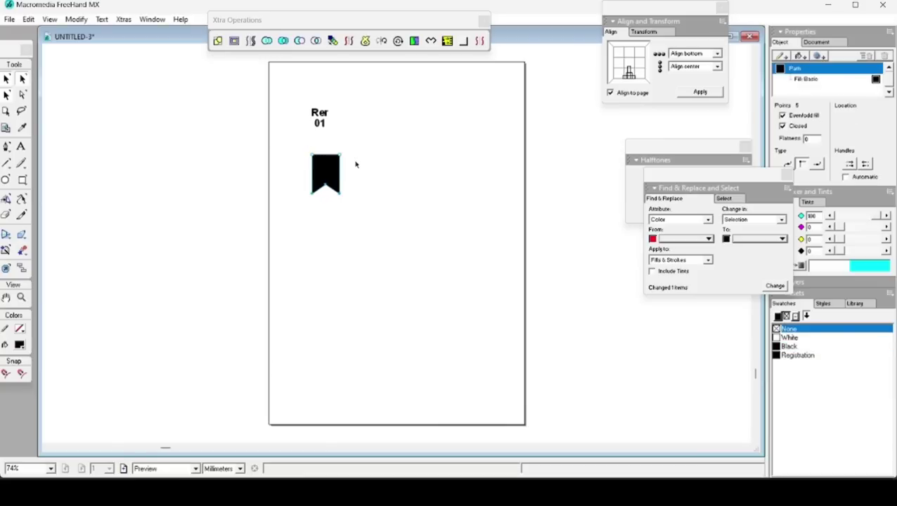
{"action": "key", "text": "Up"}
{"action": "key", "text": "Up"}
{"action": "key", "text": "Up"}
{"action": "key", "text": "Up"}
{"action": "key", "text": "Up"}
{"action": "key", "text": "Up"}
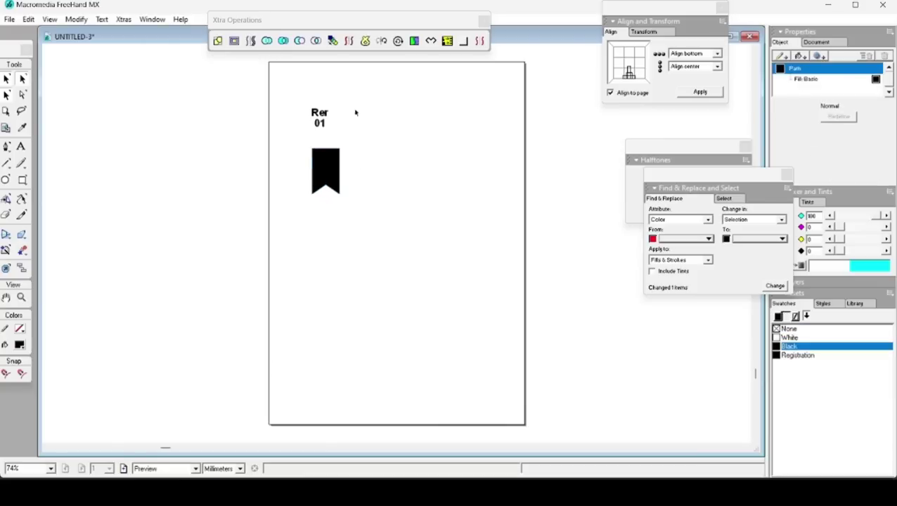
Step: Make the Rer 01 text white, move it onto the bookmark, and align the two bottom-centre
{"action": "left_click", "coordinate": [320, 116]}
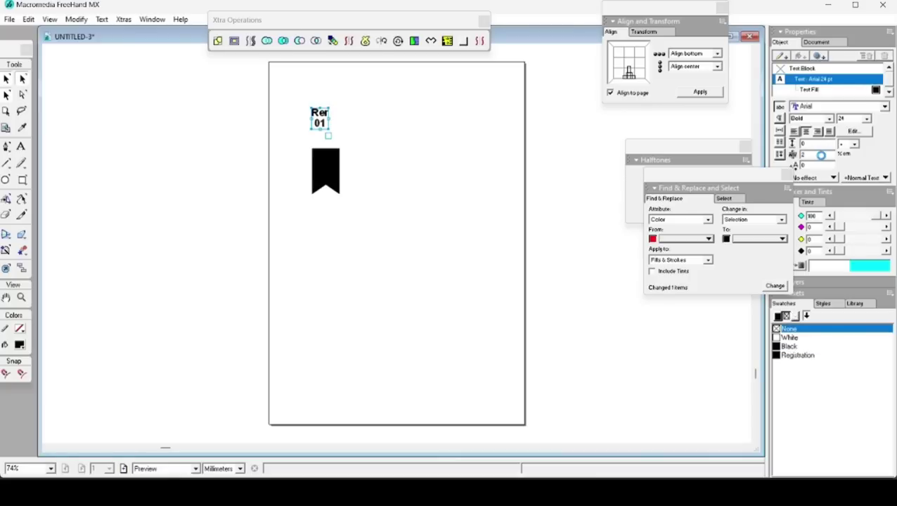
{"action": "left_click", "coordinate": [353, 136]}
{"action": "left_click", "coordinate": [319, 117]}
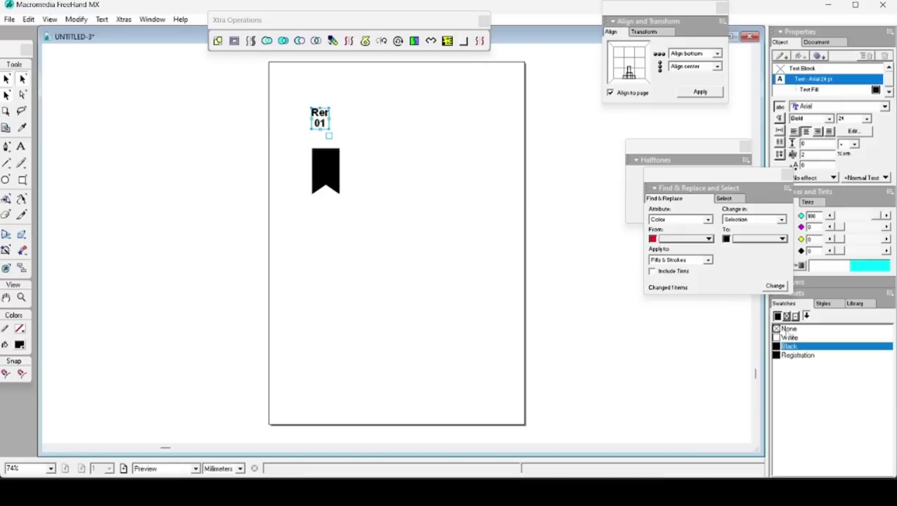
{"action": "left_click", "coordinate": [789, 338]}
{"action": "left_click", "coordinate": [305, 149]}
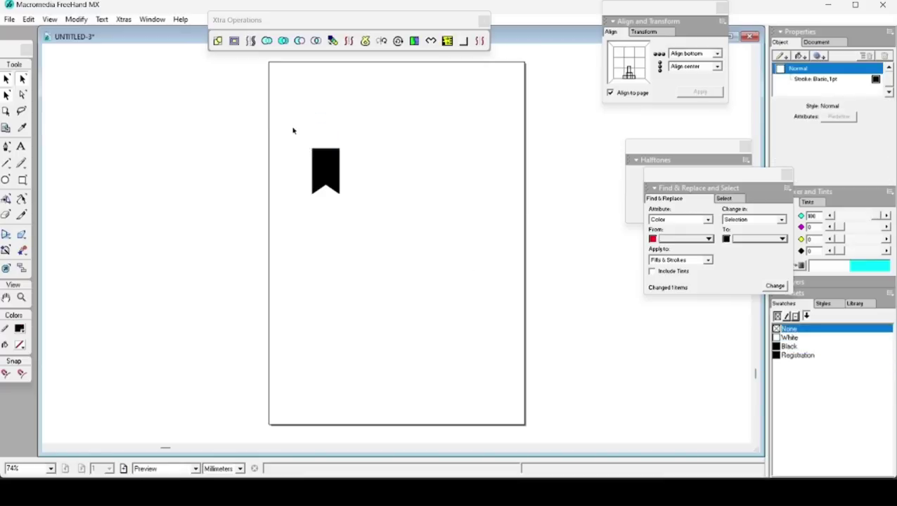
{"action": "left_click_drag", "start_coordinate": [317, 121], "coordinate": [325, 174]}
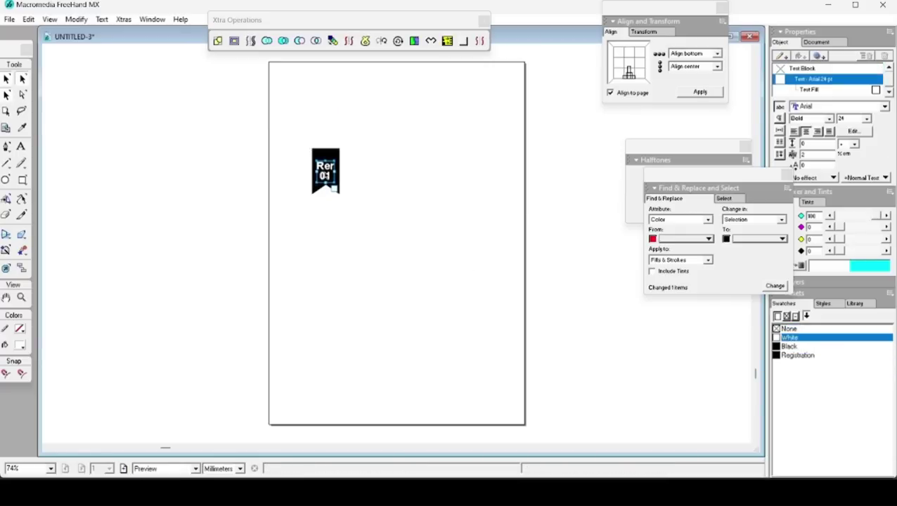
{"action": "left_click", "coordinate": [325, 176], "text": "shift"}
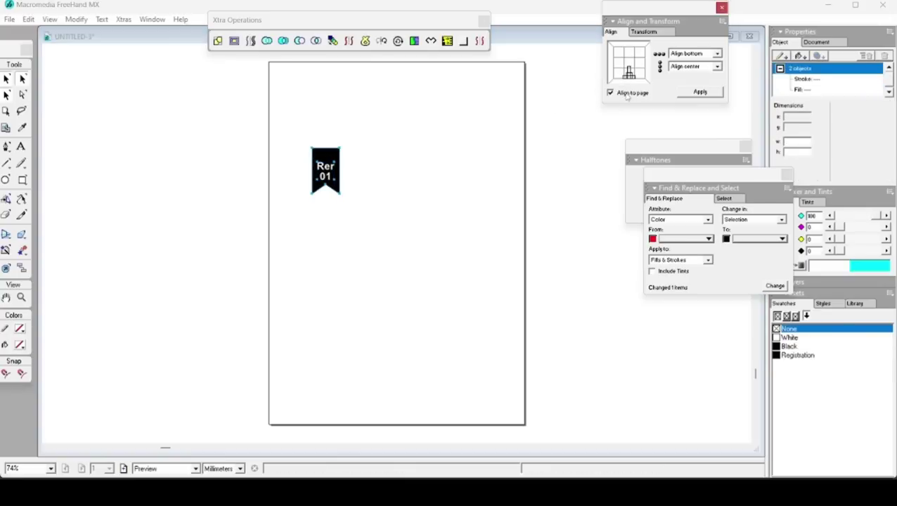
{"action": "left_click", "coordinate": [626, 93]}
{"action": "left_click", "coordinate": [629, 71]}
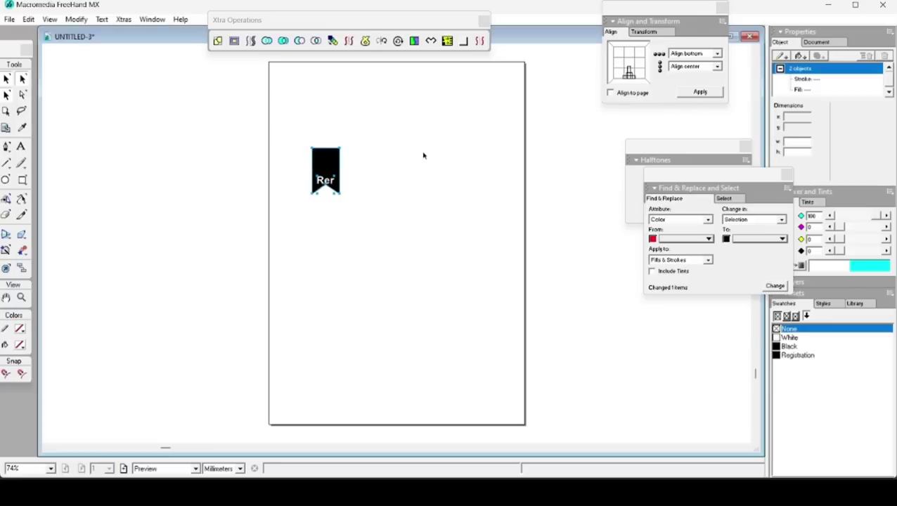
Step: Nudge the text up, ungroup it, and join text and bookmark into one composite path
{"action": "left_click", "coordinate": [354, 185]}
{"action": "left_click", "coordinate": [332, 186]}
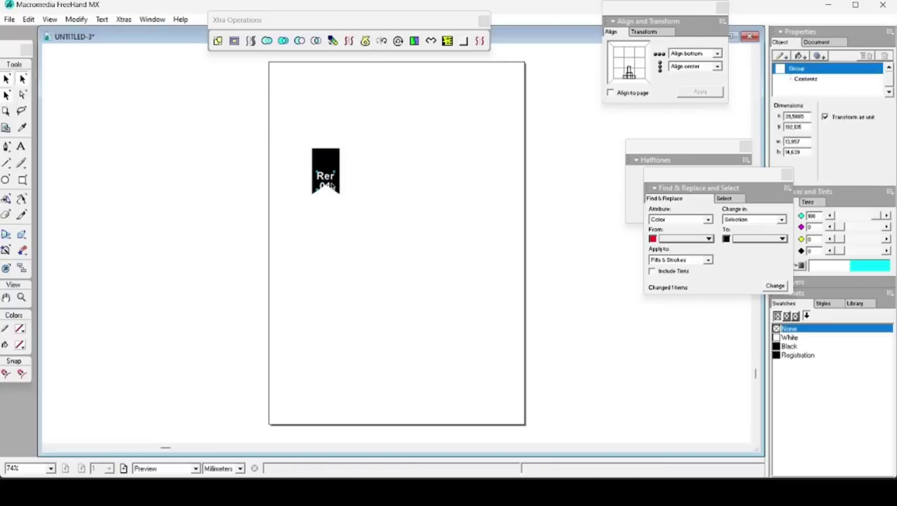
{"action": "key", "text": "Up"}
{"action": "key", "text": "Up"}
{"action": "key", "text": "Up"}
{"action": "key", "text": "Up"}
{"action": "key", "text": "Up"}
{"action": "key", "text": "Up"}
{"action": "key", "text": "Up"}
{"action": "key", "text": "Up"}
{"action": "key", "text": "Up"}
{"action": "key", "text": "Up"}
{"action": "key", "text": "Up"}
{"action": "key", "text": "Up"}
{"action": "key", "text": "ctrl+shift+g"}
{"action": "key", "text": "ctrl+j"}
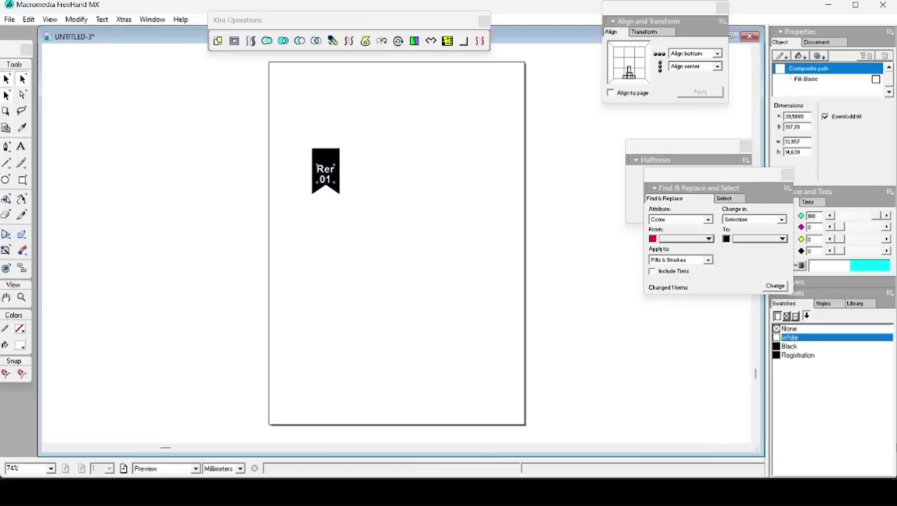
Step: Give the composite path a white stroke, setting its width to 1 and then 0
{"action": "left_click", "coordinate": [785, 317]}
{"action": "left_click", "coordinate": [789, 337]}
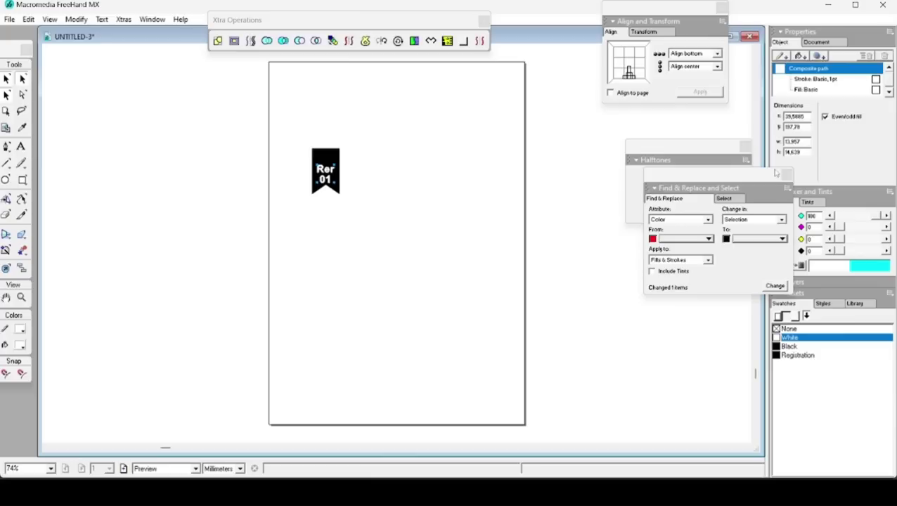
{"action": "left_click", "coordinate": [856, 80]}
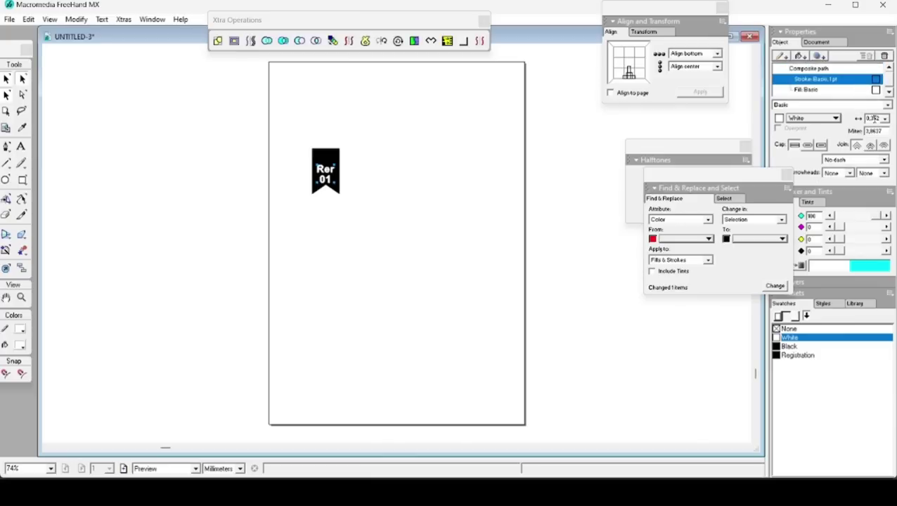
{"action": "double_click", "coordinate": [871, 118]}
{"action": "type", "text": "1"}
{"action": "key", "text": "Return"}
{"action": "double_click", "coordinate": [871, 119]}
{"action": "type", "text": "0"}
{"action": "key", "text": "Return"}
Step: Raise the banner's top points to make it taller, then marquee-select the whole Rer 01 banner
{"action": "left_click", "coordinate": [411, 176]}
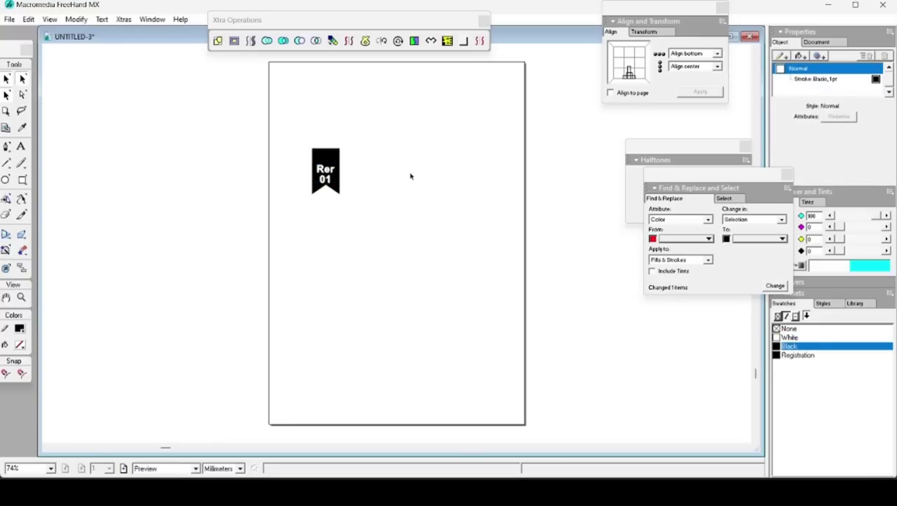
{"action": "key", "text": "ctrl+a"}
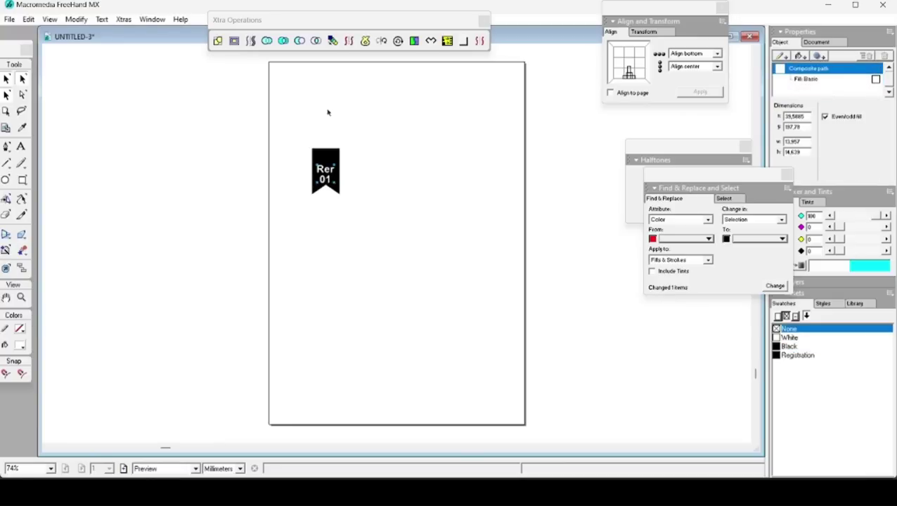
{"action": "left_click_drag", "start_coordinate": [288, 113], "coordinate": [360, 164]}
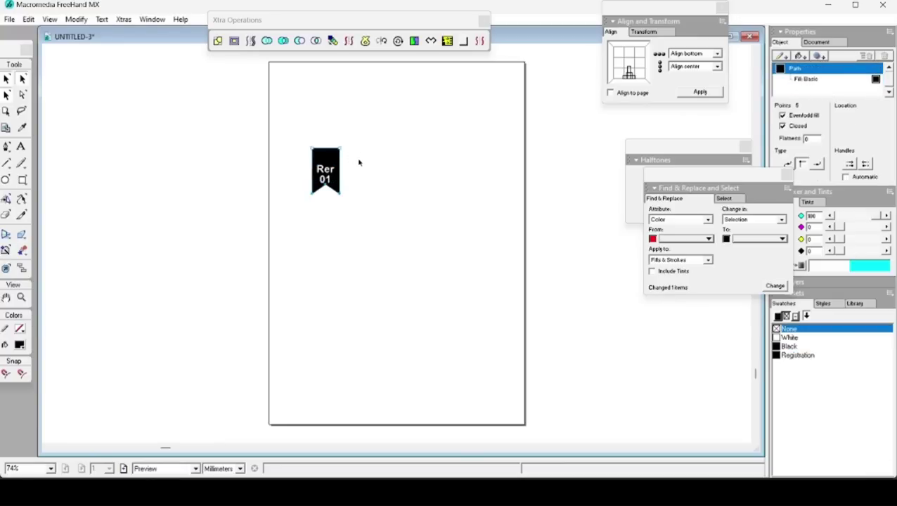
{"action": "key", "text": "Up"}
{"action": "key", "text": "Up"}
{"action": "key", "text": "Up"}
{"action": "key", "text": "Up"}
{"action": "key", "text": "Up"}
{"action": "key", "text": "Up"}
{"action": "left_click", "coordinate": [326, 150]}
{"action": "left_click_drag", "start_coordinate": [326, 150], "coordinate": [325, 154]}
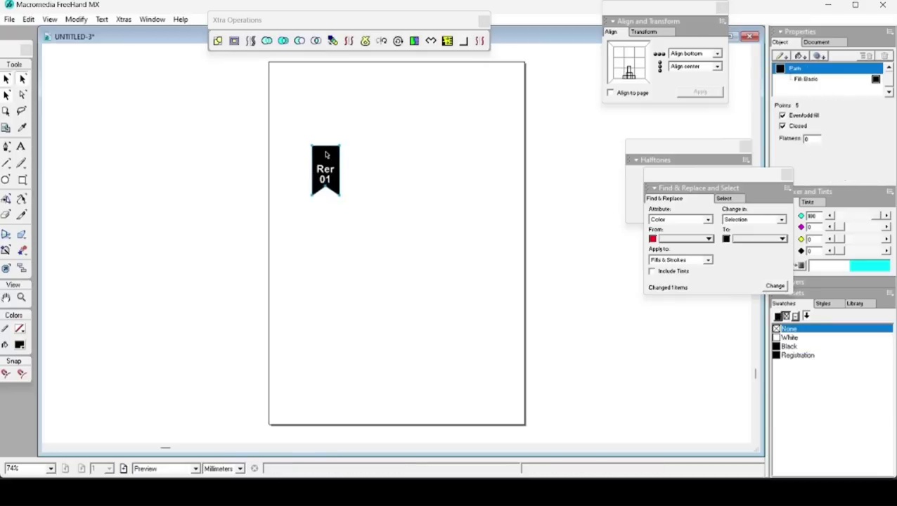
{"action": "left_click", "coordinate": [359, 157]}
{"action": "left_click_drag", "start_coordinate": [370, 220], "coordinate": [283, 131]}
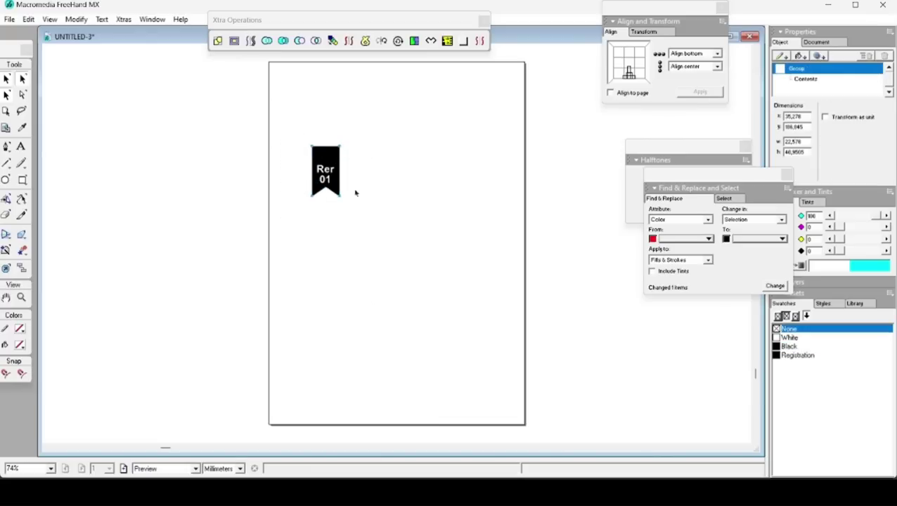
Step: Paste the Rer 01 banner into the Photoshop flyer as pixels and scale it to about 58×108 px
{"action": "key", "text": "alt+Tab"}
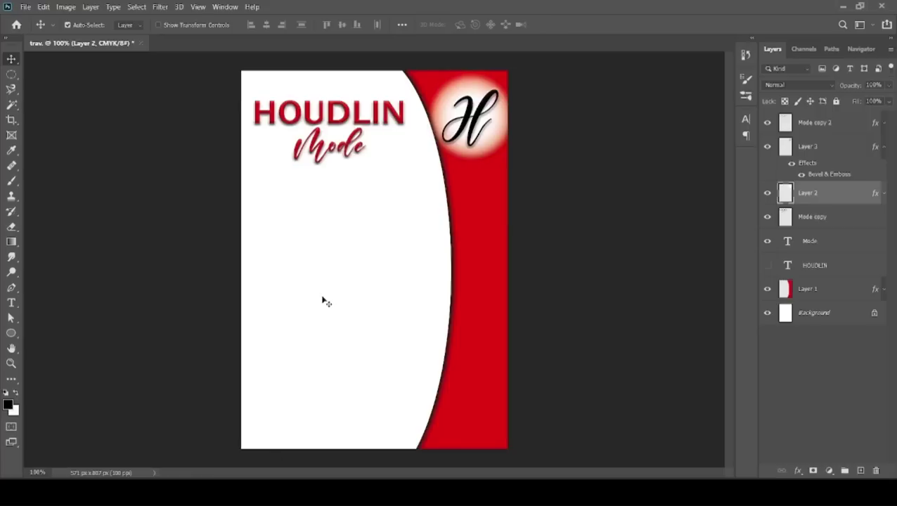
{"action": "key", "text": "ctrl+v"}
{"action": "key", "text": "Return"}
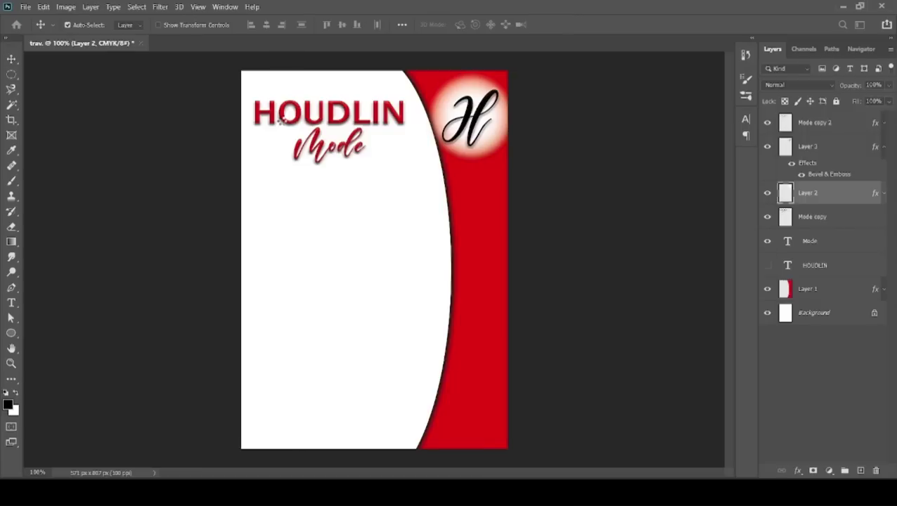
{"action": "key", "text": "ctrl+v"}
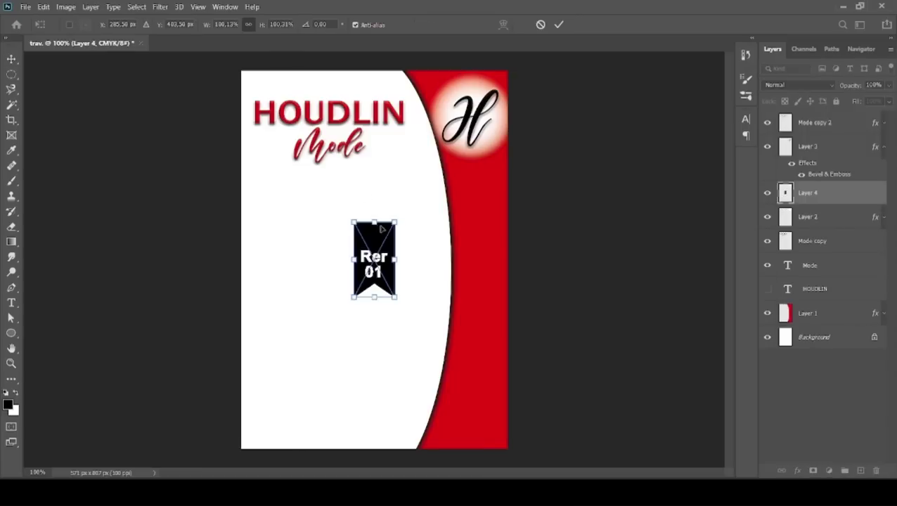
{"action": "left_click_drag", "start_coordinate": [395, 222], "coordinate": [381, 248]}
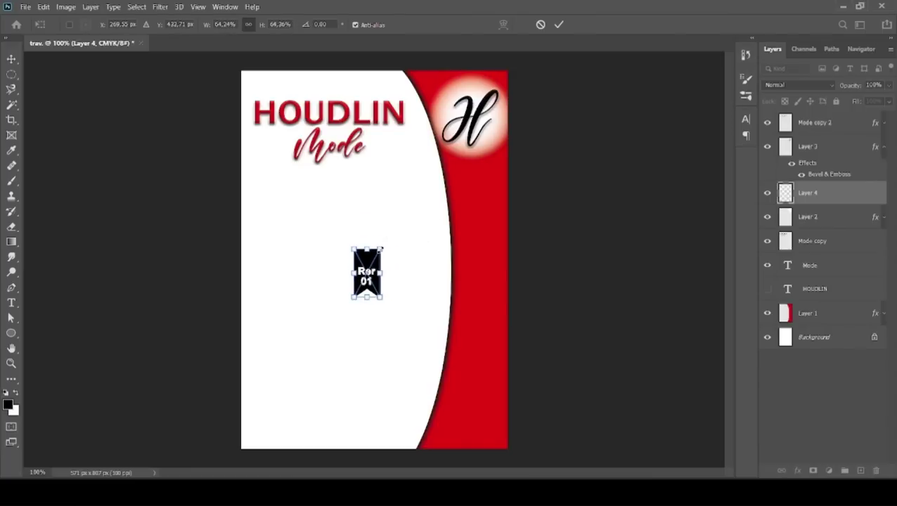
{"action": "key", "text": "Return"}
Step: Move the banner snugly into the flyer's top-left corner, undoing accidental heading moves
{"action": "left_click_drag", "start_coordinate": [368, 257], "coordinate": [267, 82]}
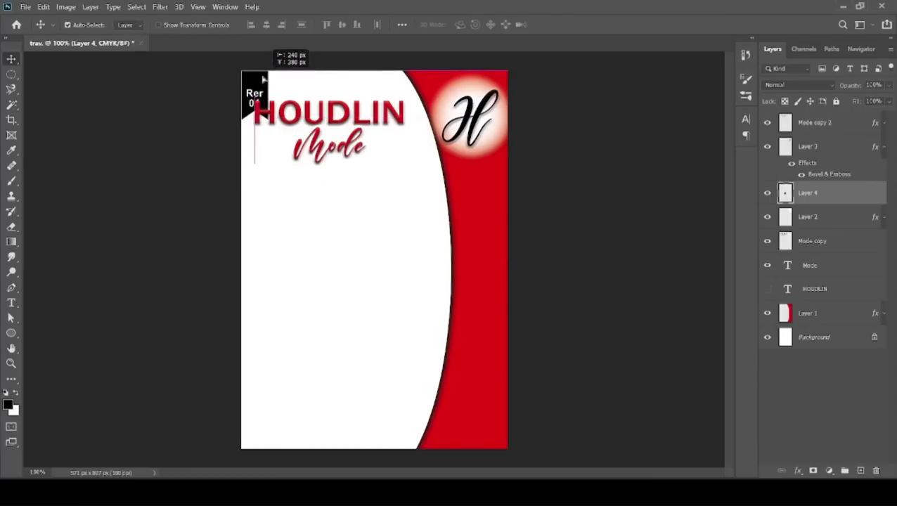
{"action": "left_click_drag", "start_coordinate": [267, 82], "coordinate": [262, 79]}
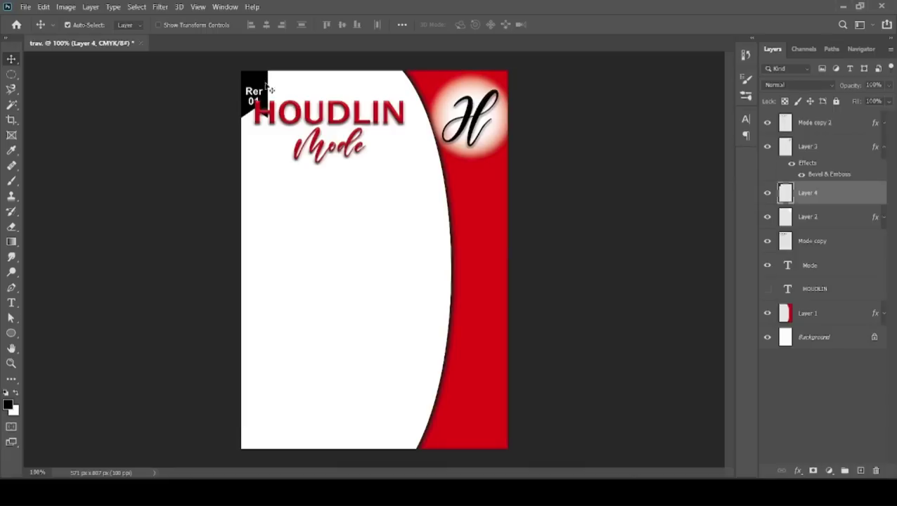
{"action": "left_click", "coordinate": [349, 116]}
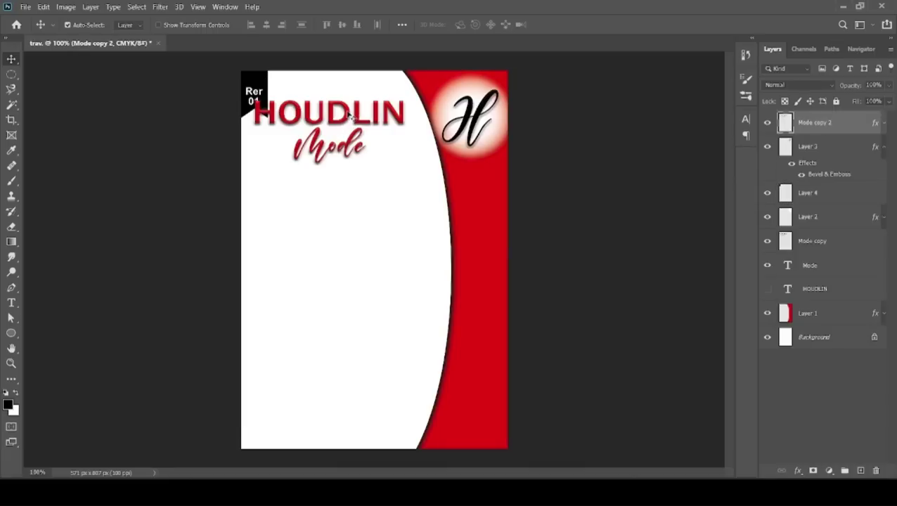
{"action": "key", "text": "Down"}
{"action": "key", "text": "Down"}
{"action": "key", "text": "Down"}
{"action": "key", "text": "Down"}
{"action": "key", "text": "Down"}
{"action": "key", "text": "Down"}
{"action": "key", "text": "Down"}
{"action": "key", "text": "Down"}
{"action": "key", "text": "ctrl+z"}
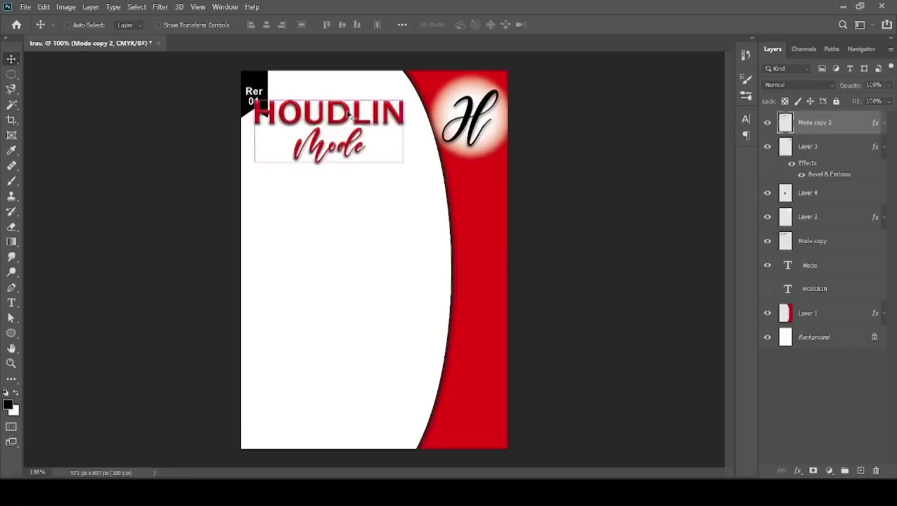
{"action": "key", "text": "ctrl+z"}
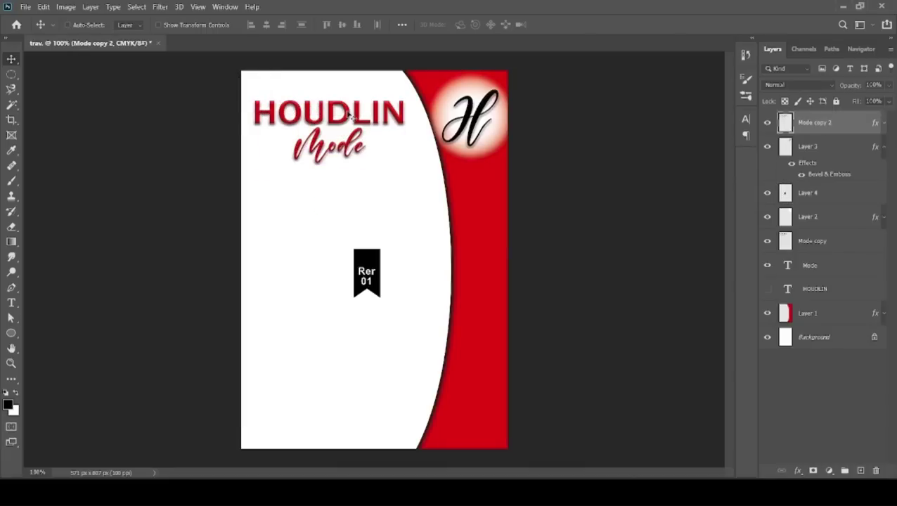
{"action": "key", "text": "ctrl+shift+z"}
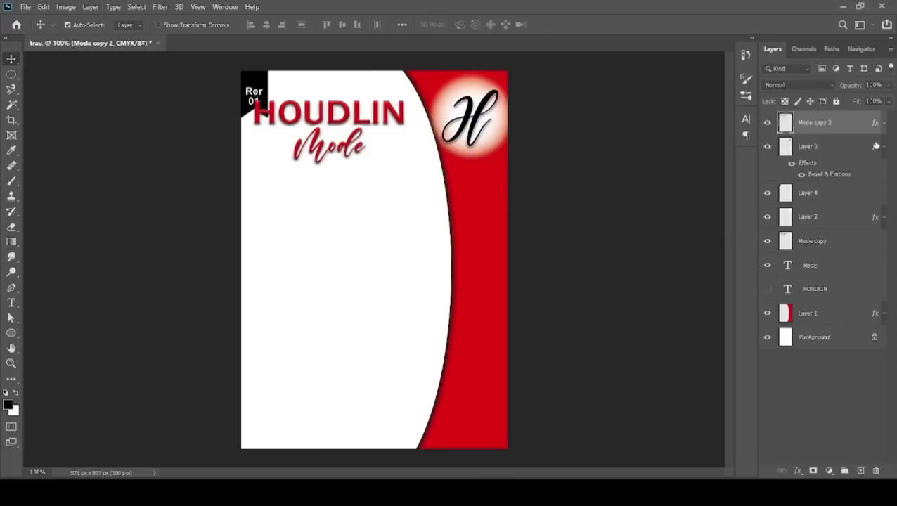
Step: Move the Mode copy 2 layer down above Mode copy and select it with the Mode layers
{"action": "left_click", "coordinate": [883, 147]}
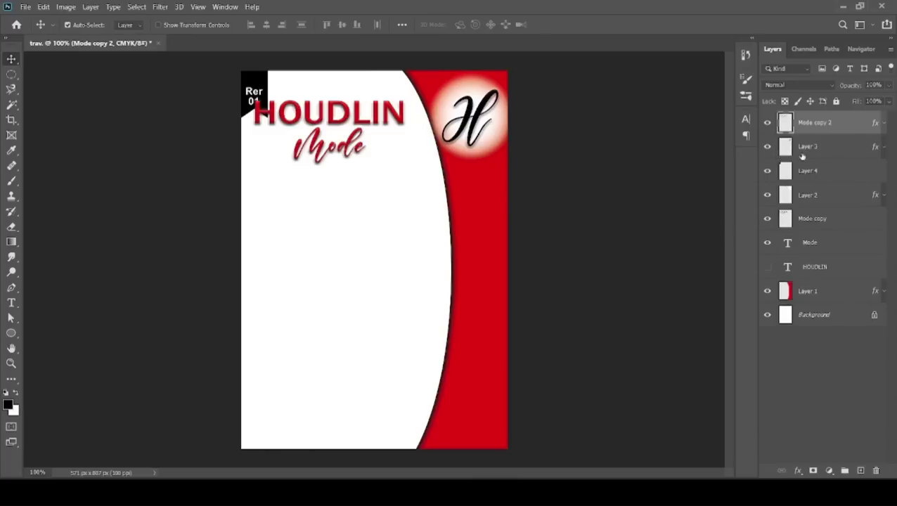
{"action": "left_click_drag", "start_coordinate": [812, 122], "coordinate": [813, 199]}
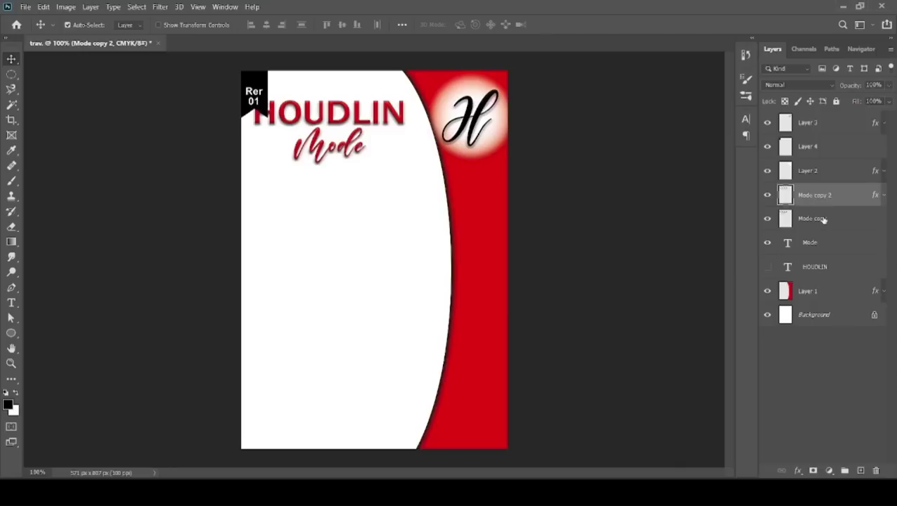
{"action": "left_click", "coordinate": [821, 219], "text": "shift"}
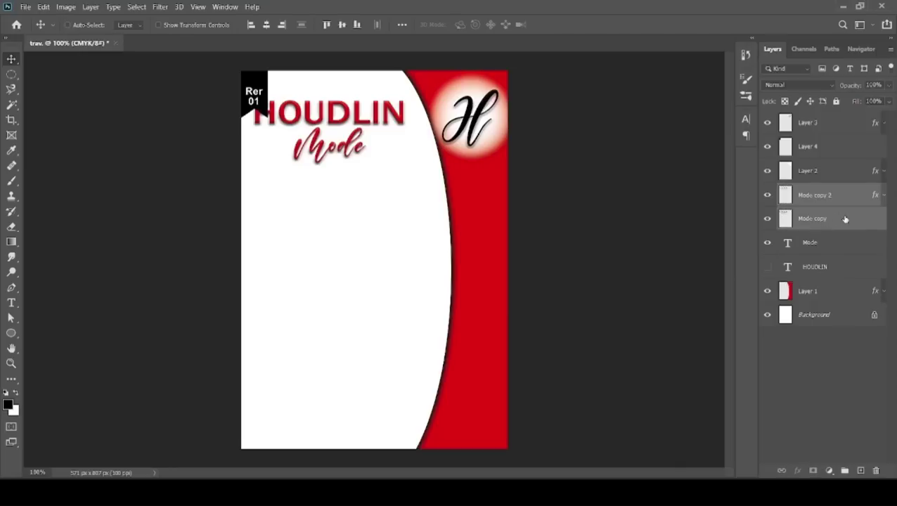
{"action": "key", "text": "ctrl+e"}
{"action": "left_click", "coordinate": [846, 219], "text": "shift"}
{"action": "right_click", "coordinate": [858, 219]}
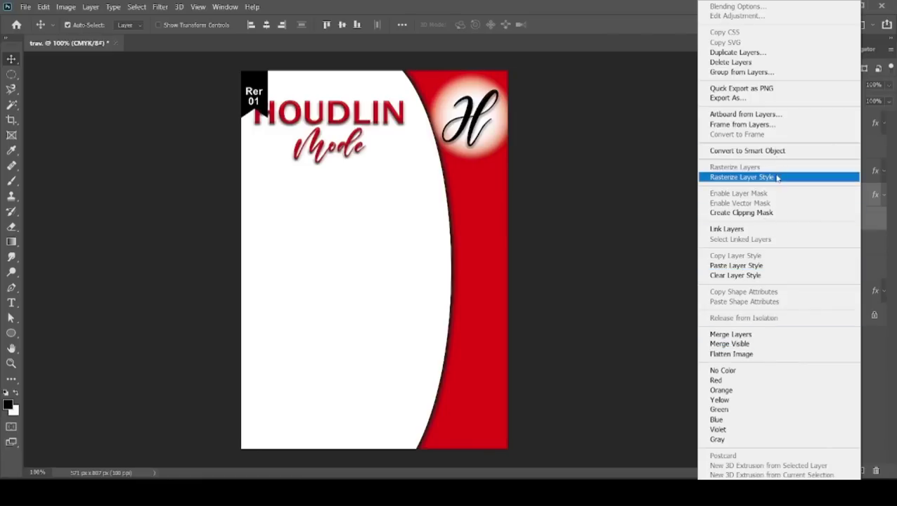
{"action": "left_click", "coordinate": [636, 233]}
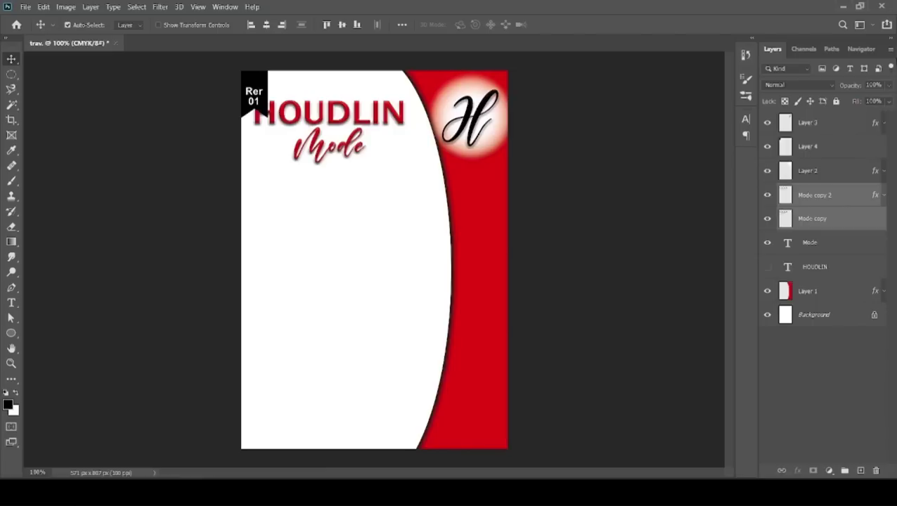
Step: Choose Link Layers from the Layers panel menu for Mode copy and Mode copy 2, after cancelling Lock Layers
{"action": "left_click", "coordinate": [889, 49]}
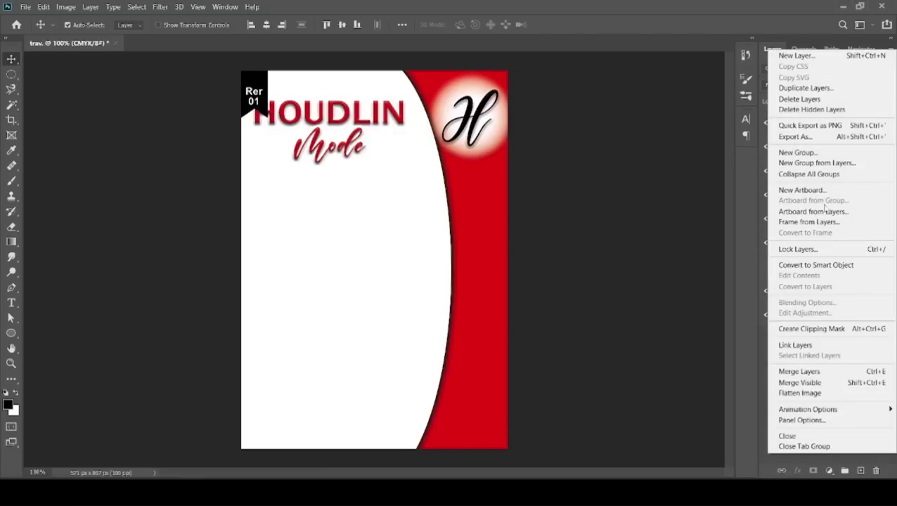
{"action": "left_click", "coordinate": [834, 249]}
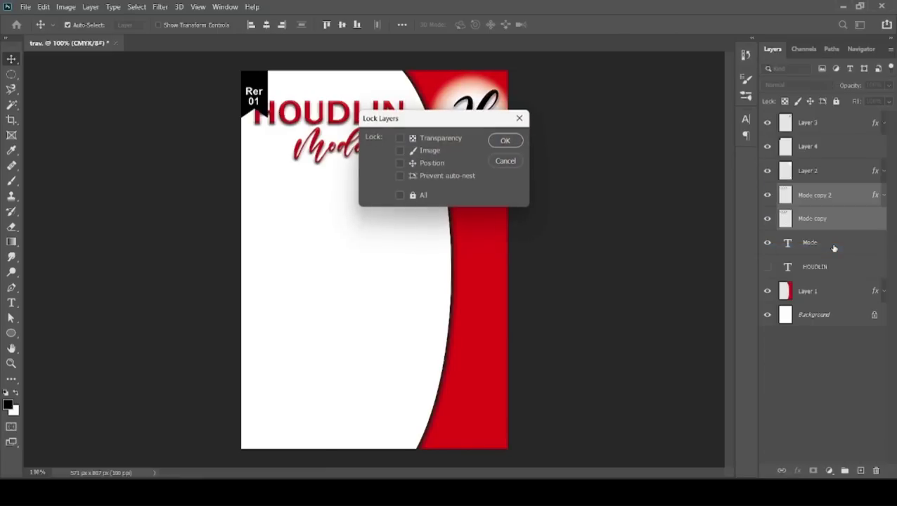
{"action": "left_click", "coordinate": [508, 163]}
{"action": "left_click", "coordinate": [890, 50]}
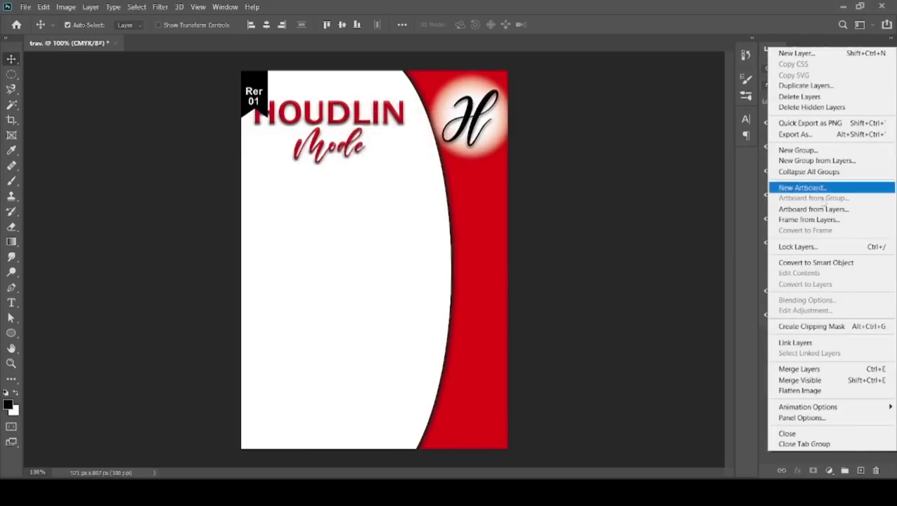
{"action": "left_click", "coordinate": [812, 344]}
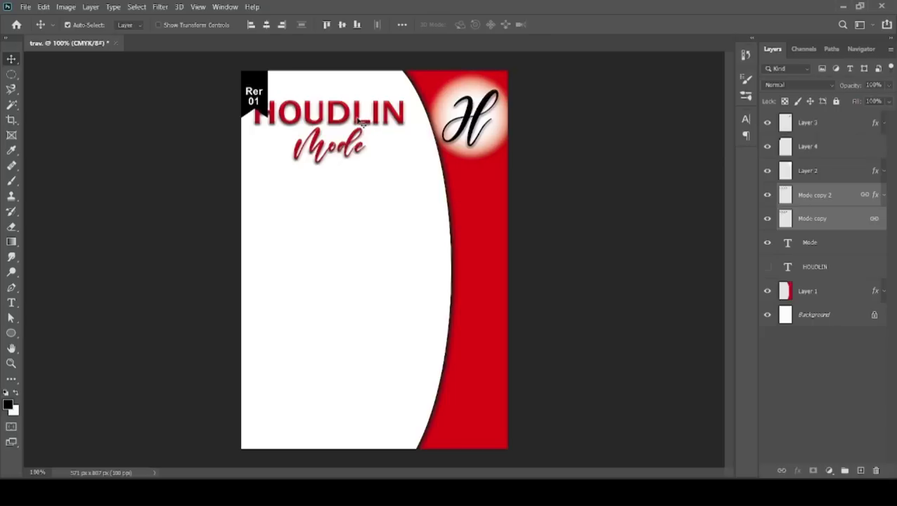
Step: Nudge the linked heading down and right, and hide the separate Mode text layer
{"action": "key", "text": "Down"}
{"action": "key", "text": "Down"}
{"action": "key", "text": "Down"}
{"action": "key", "text": "Down"}
{"action": "key", "text": "Down"}
{"action": "key", "text": "Down"}
{"action": "key", "text": "Down"}
{"action": "key", "text": "Down"}
{"action": "key", "text": "Down"}
{"action": "key", "text": "Down"}
{"action": "key", "text": "Down"}
{"action": "key", "text": "Down"}
{"action": "key", "text": "Right"}
{"action": "key", "text": "Right"}
{"action": "key", "text": "Right"}
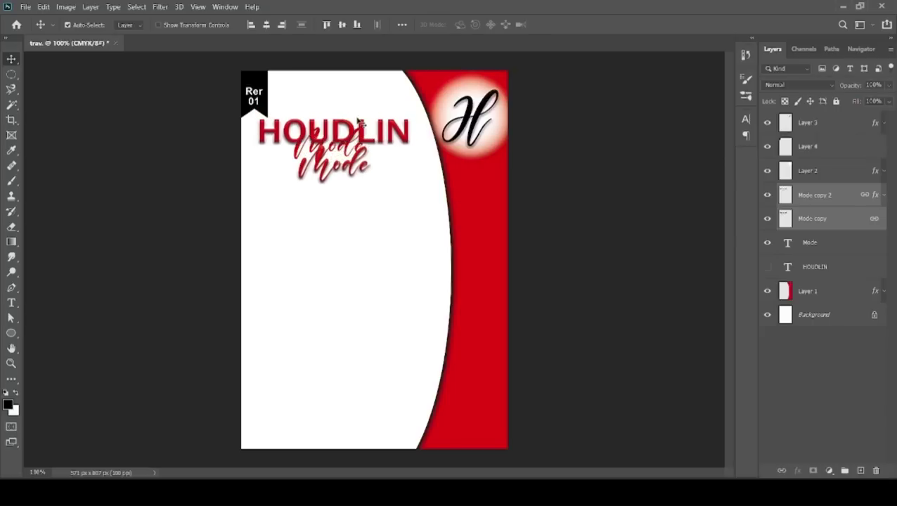
{"action": "key", "text": "Right"}
{"action": "key", "text": "Right"}
{"action": "key", "text": "Right"}
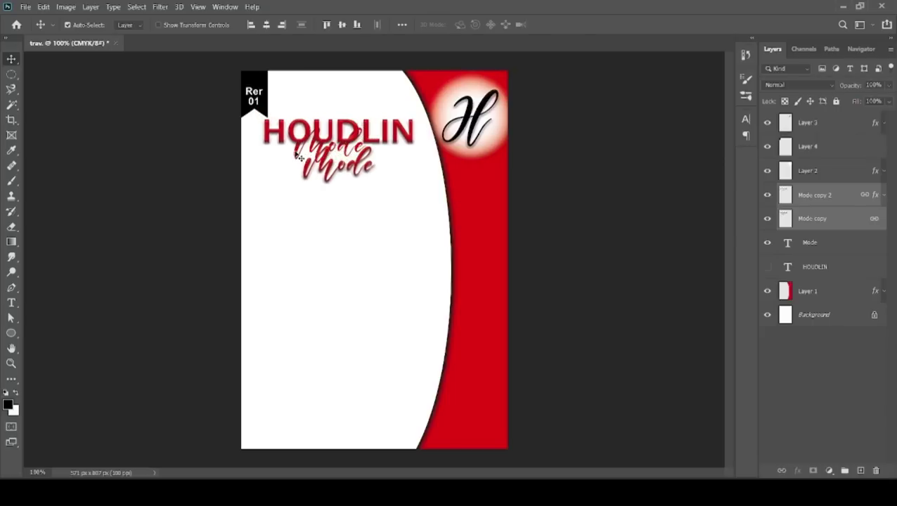
{"action": "left_click", "coordinate": [850, 249]}
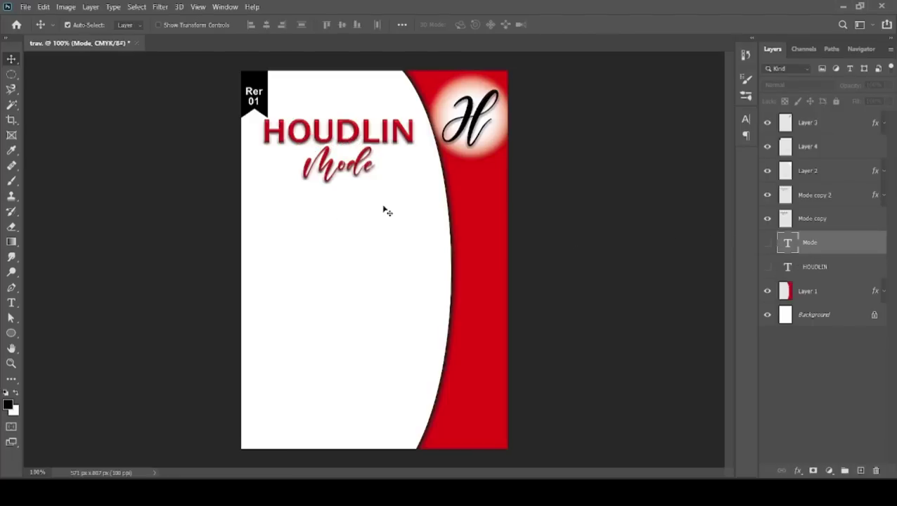
Step: Fine-tune the heading position slightly right and up, then bring up the Open dialog
{"action": "left_click", "coordinate": [391, 141]}
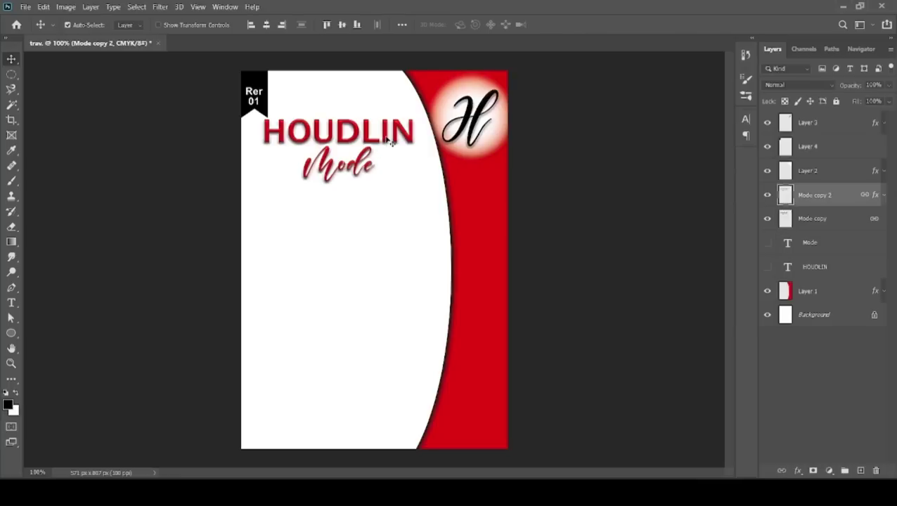
{"action": "key", "text": "Right"}
{"action": "key", "text": "Right"}
{"action": "key", "text": "Right"}
{"action": "key", "text": "Right"}
{"action": "key", "text": "Right"}
{"action": "key", "text": "Right"}
{"action": "key", "text": "Up"}
{"action": "key", "text": "Up"}
{"action": "key", "text": "Up"}
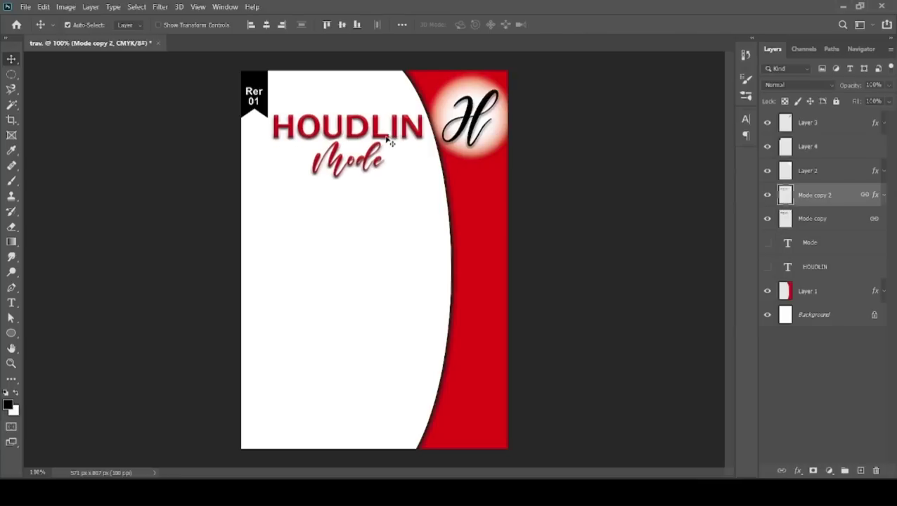
{"action": "key", "text": "Up"}
{"action": "key", "text": "Up"}
{"action": "key", "text": "Up"}
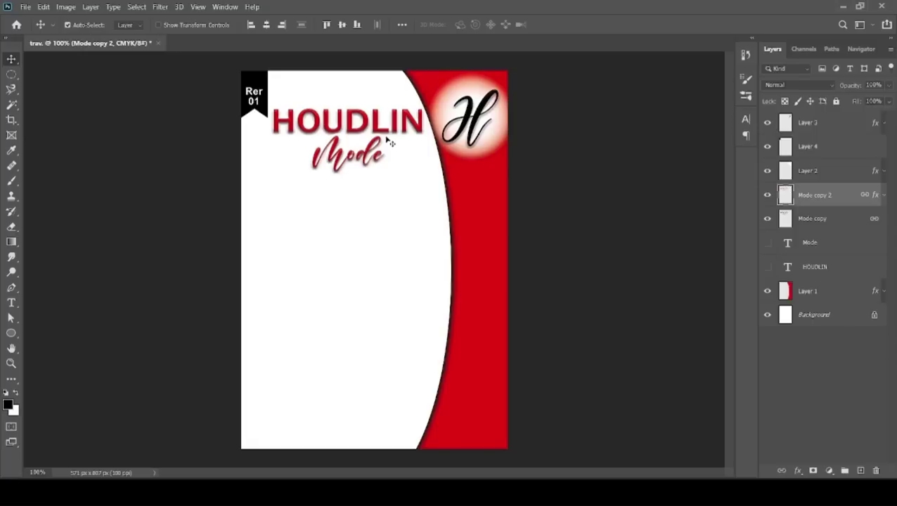
{"action": "key", "text": "Left"}
{"action": "key", "text": "Left"}
{"action": "key", "text": "Left"}
{"action": "key", "text": "Left"}
{"action": "key", "text": "Up"}
{"action": "key", "text": "Up"}
{"action": "key", "text": "Up"}
{"action": "key", "text": "Up"}
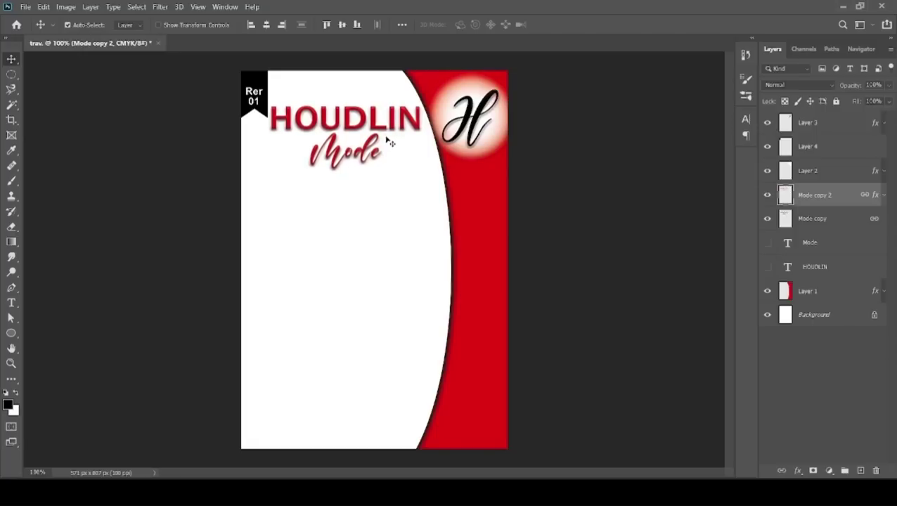
{"action": "key", "text": "Up"}
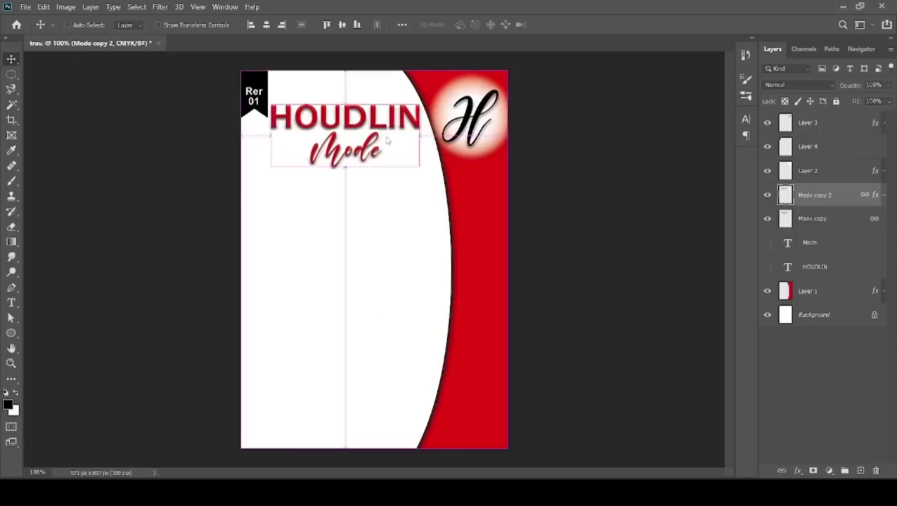
{"action": "key", "text": "ctrl+o"}
Step: Open the sweatshirt image from Downloads, then close it with Ctrl+W to return to the flyer
{"action": "left_click", "coordinate": [71, 159]}
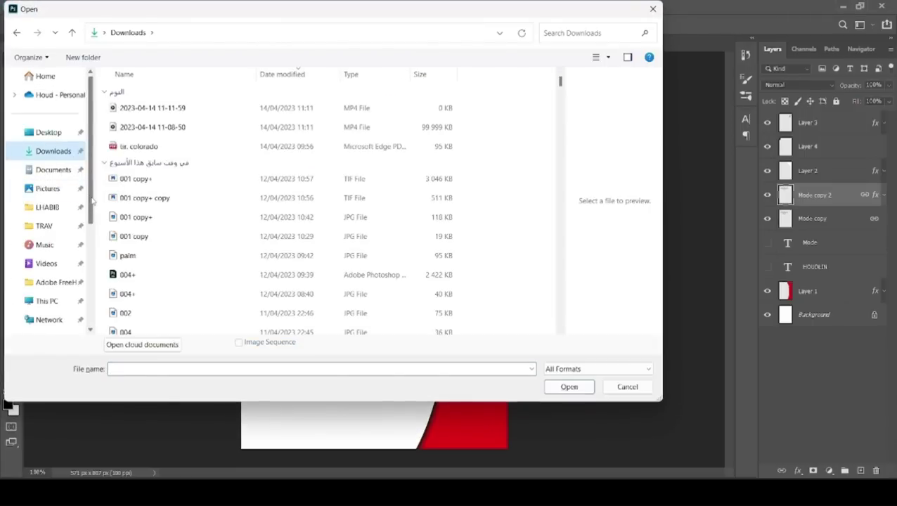
{"action": "mouse_move", "coordinate": [91, 202]}
{"action": "left_mouse_down"}
{"action": "mouse_move", "coordinate": [91, 232]}
{"action": "mouse_move", "coordinate": [94, 189]}
{"action": "left_mouse_up"}
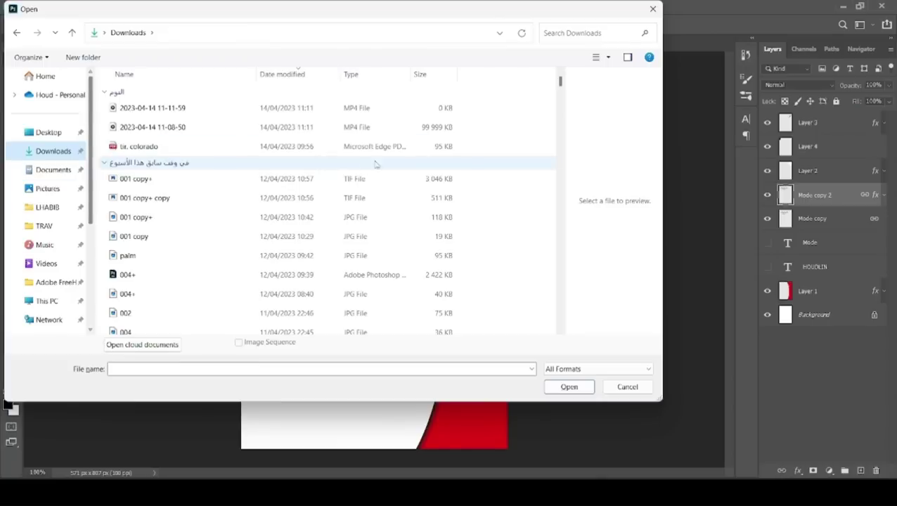
{"action": "left_click_drag", "start_coordinate": [560, 82], "coordinate": [560, 103]}
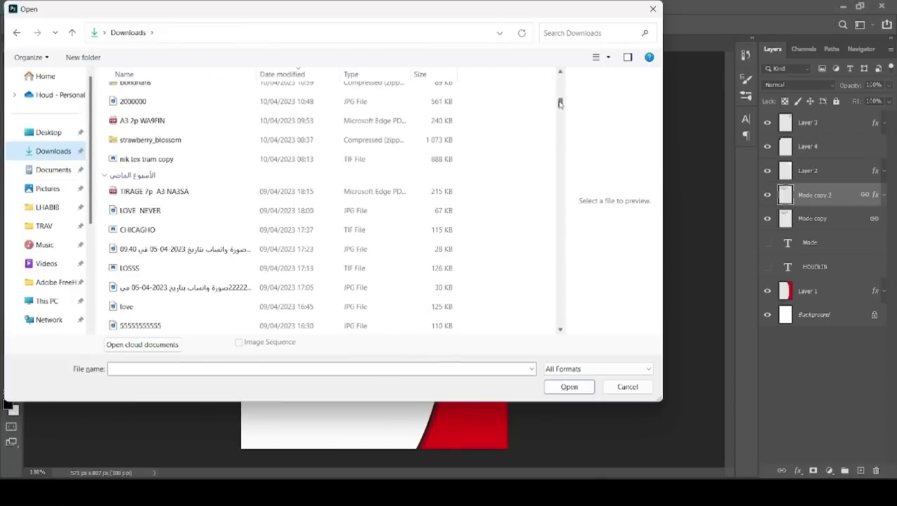
{"action": "double_click", "coordinate": [183, 295]}
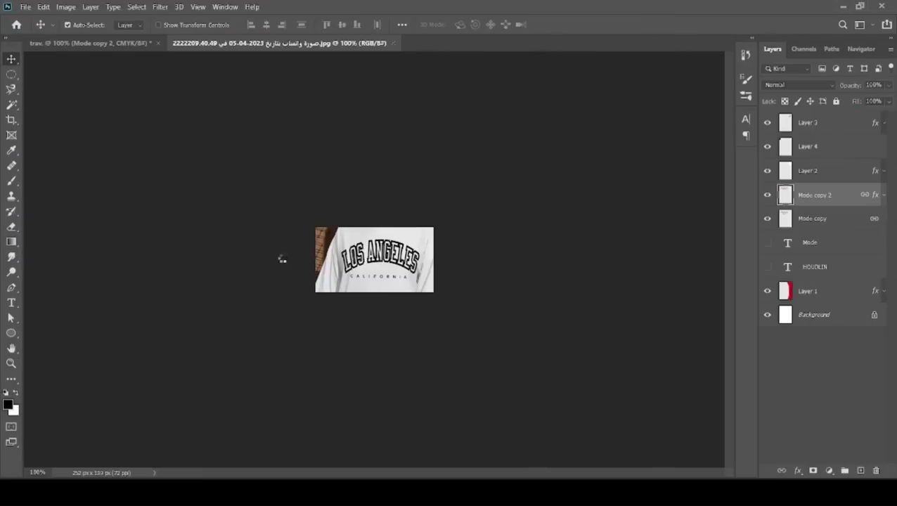
{"action": "key", "text": "ctrl+w"}
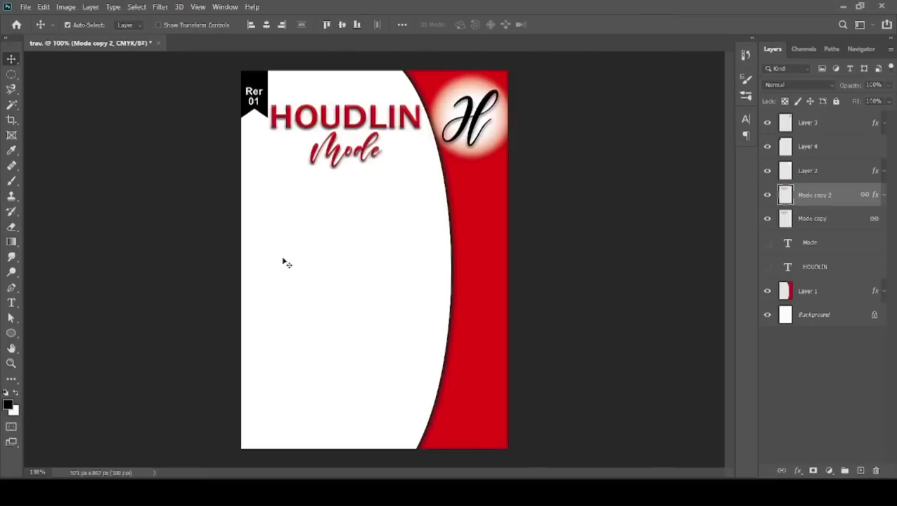
Step: Bring up the Open dialog and list the Downloads folder as small icons with the preview shown
{"action": "key", "text": "ctrl+o"}
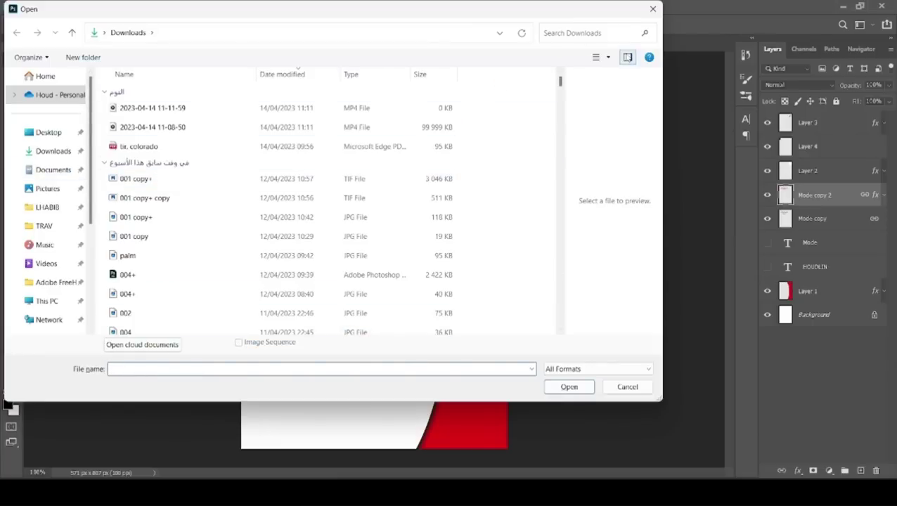
{"action": "left_click", "coordinate": [628, 57]}
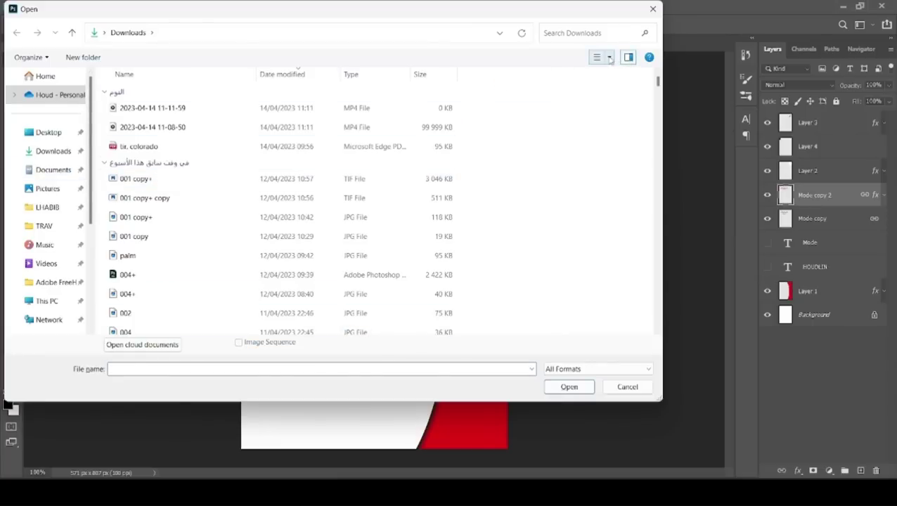
{"action": "left_click", "coordinate": [609, 58]}
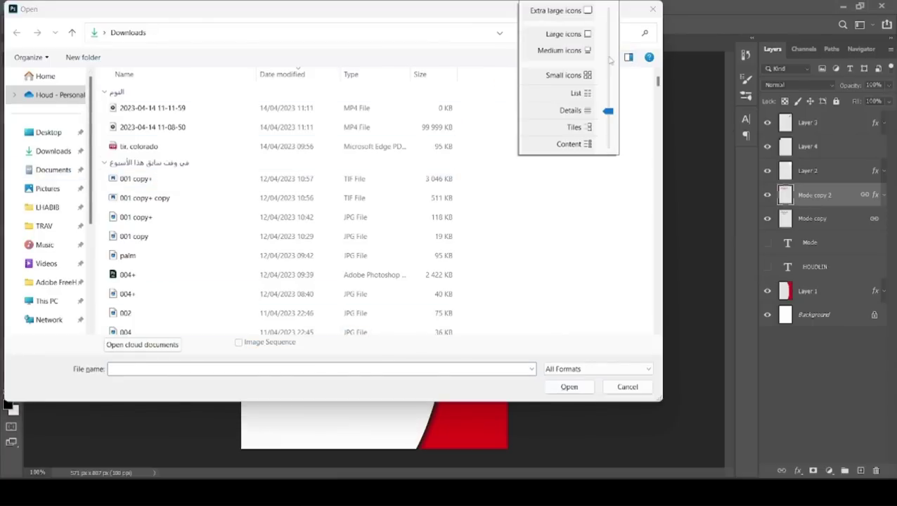
{"action": "left_click", "coordinate": [574, 76]}
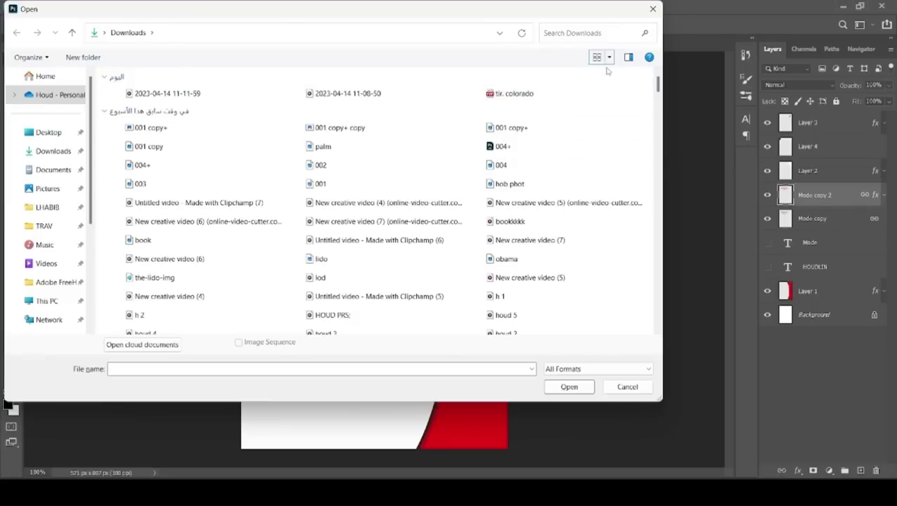
{"action": "left_click", "coordinate": [627, 57]}
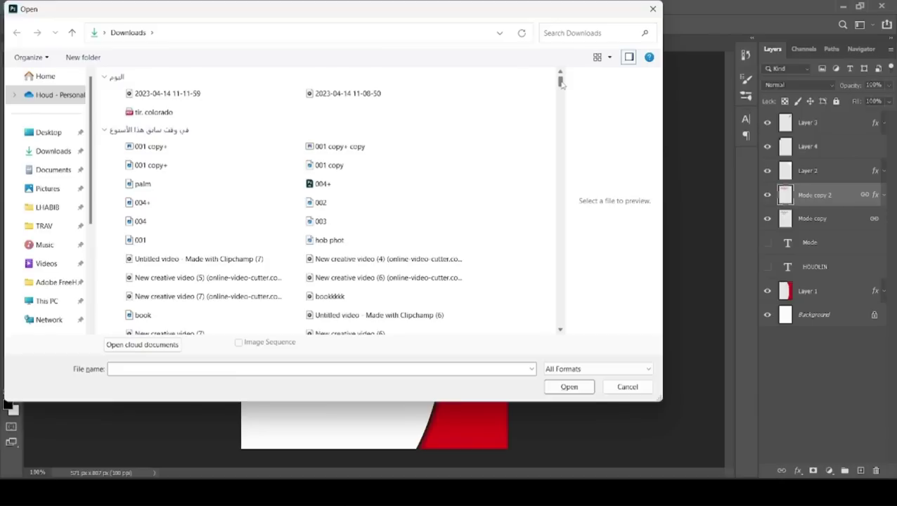
{"action": "left_click_drag", "start_coordinate": [560, 82], "coordinate": [560, 113]}
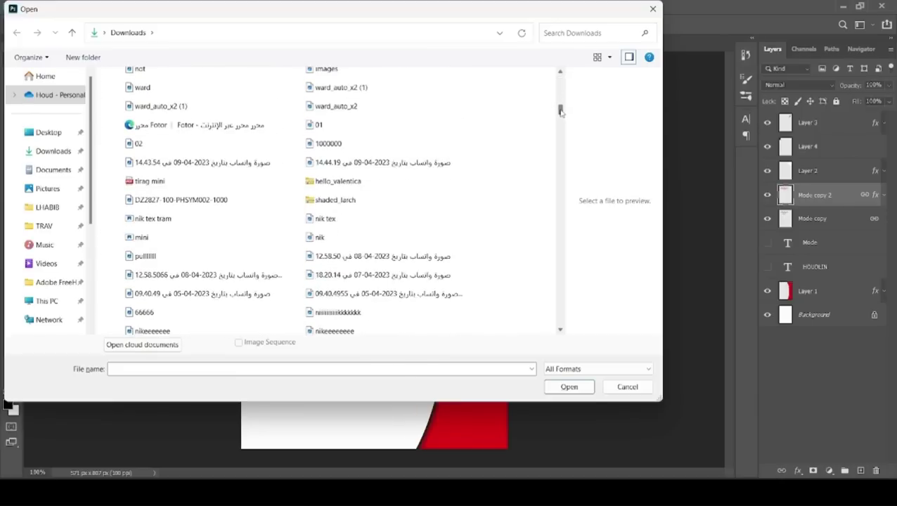
Step: Preview the downloaded photos and videos while searching Downloads for the garment photo
{"action": "left_click", "coordinate": [204, 284]}
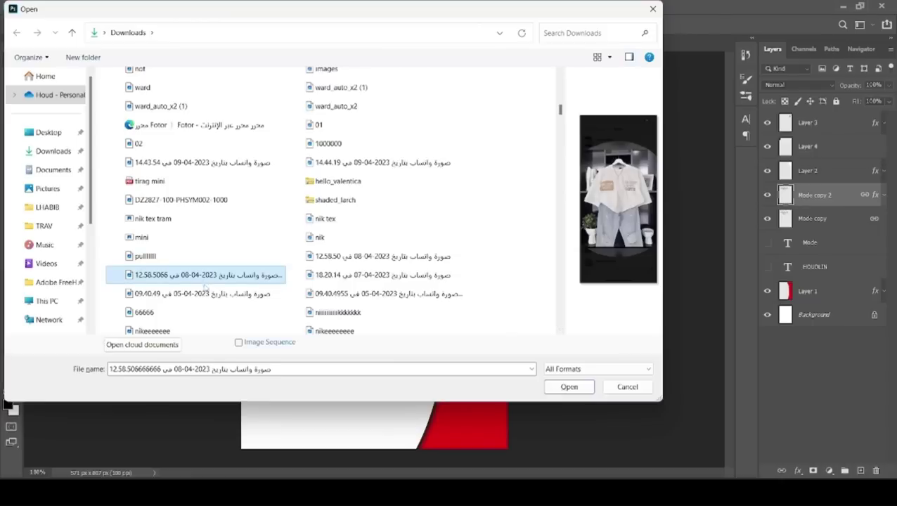
{"action": "left_click", "coordinate": [205, 294]}
{"action": "left_click", "coordinate": [385, 167]}
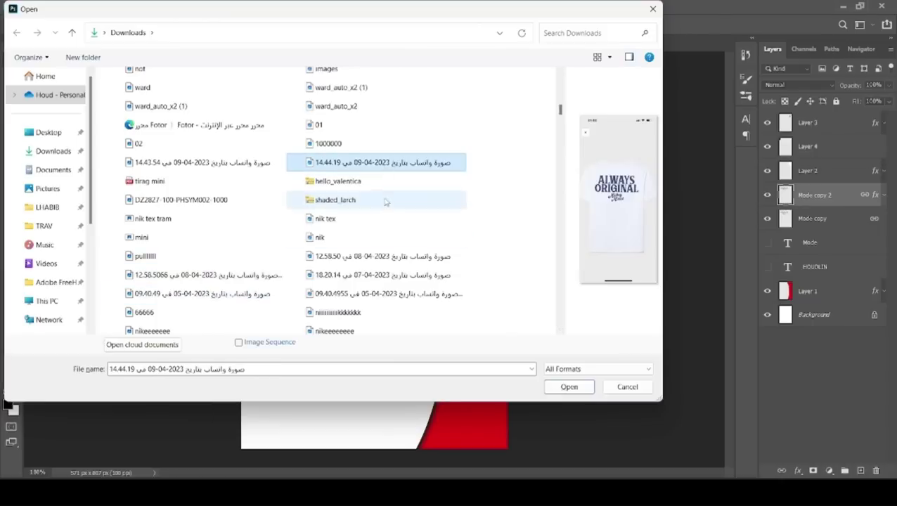
{"action": "left_click", "coordinate": [385, 256]}
{"action": "left_click", "coordinate": [385, 275]}
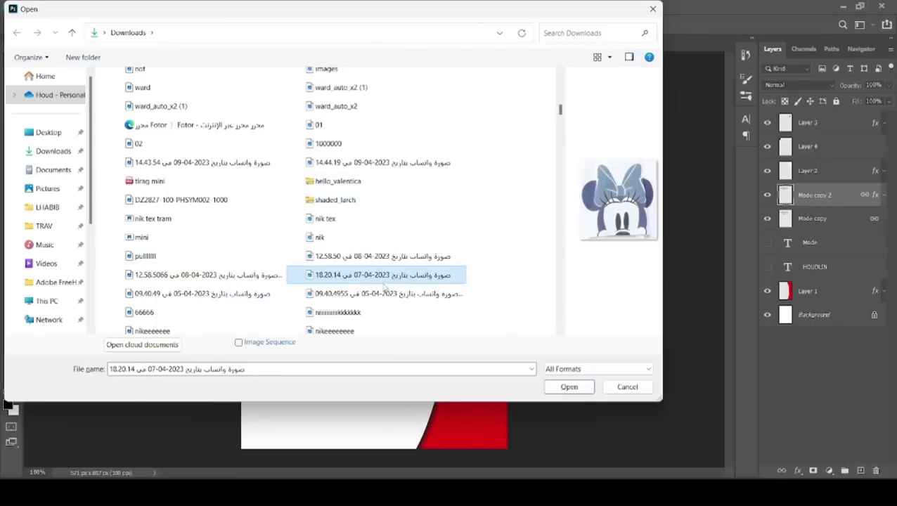
{"action": "key", "text": "Down"}
{"action": "key", "text": "Down"}
{"action": "key", "text": "Down"}
{"action": "key", "text": "Down"}
{"action": "key", "text": "Down"}
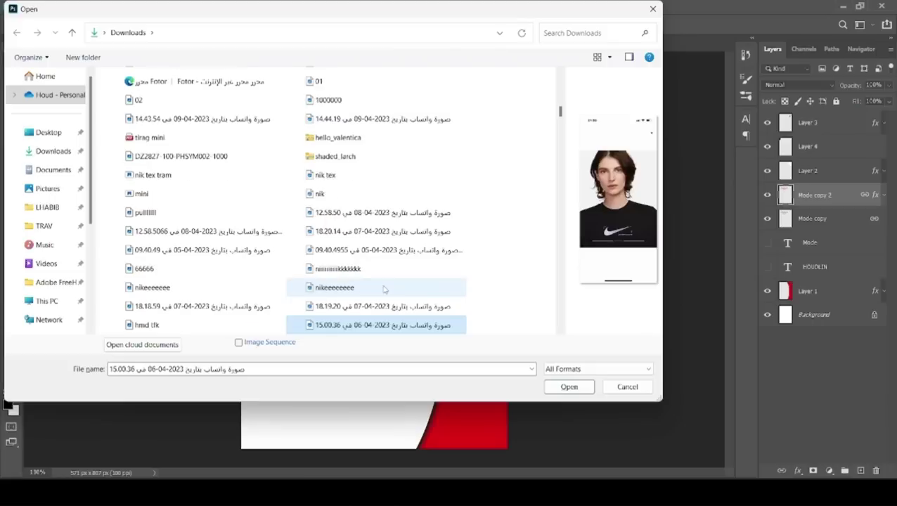
{"action": "key", "text": "Down"}
{"action": "key", "text": "Down"}
{"action": "key", "text": "Up"}
{"action": "key", "text": "Up"}
{"action": "key", "text": "Up"}
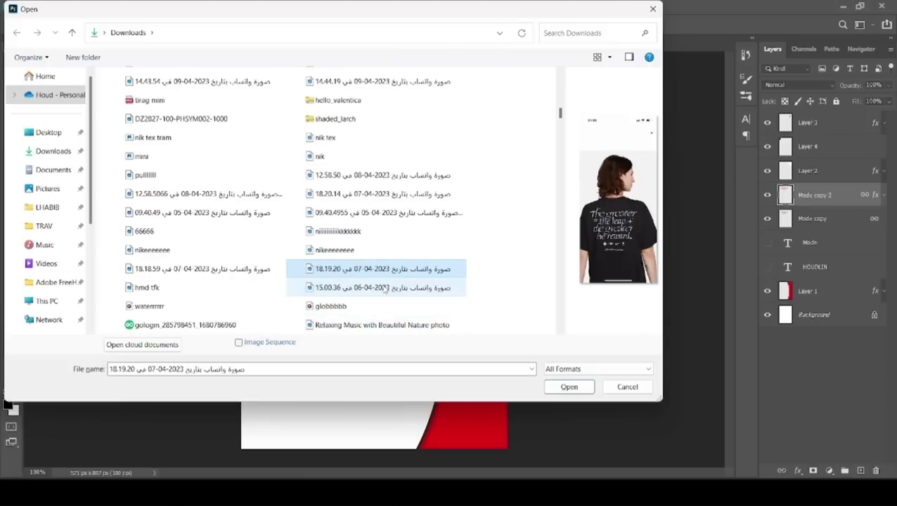
{"action": "key", "text": "Down"}
{"action": "key", "text": "Down"}
{"action": "key", "text": "Down"}
{"action": "key", "text": "Down"}
{"action": "key", "text": "Up"}
{"action": "key", "text": "Up"}
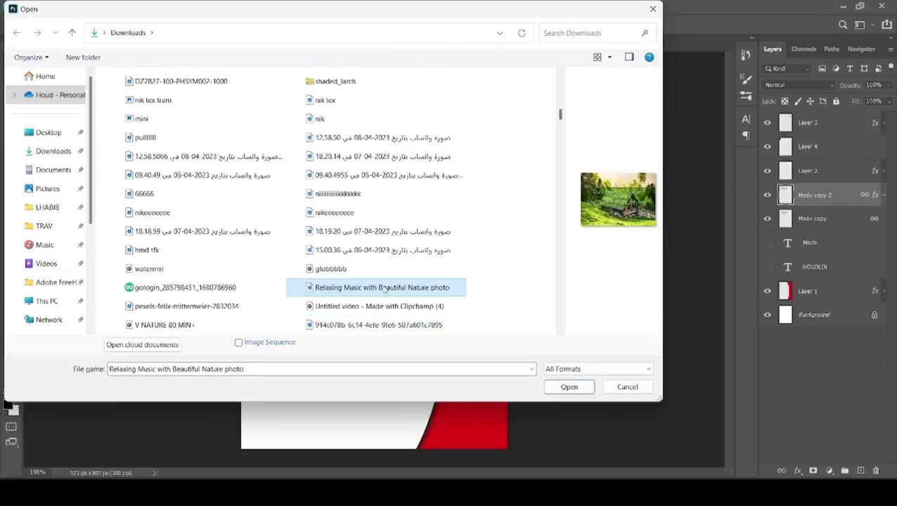
{"action": "key", "text": "Down"}
{"action": "key", "text": "Down"}
{"action": "key", "text": "Down"}
{"action": "key", "text": "Down"}
{"action": "key", "text": "Down"}
{"action": "key", "text": "Down"}
{"action": "key", "text": "Down"}
{"action": "key", "text": "Down"}
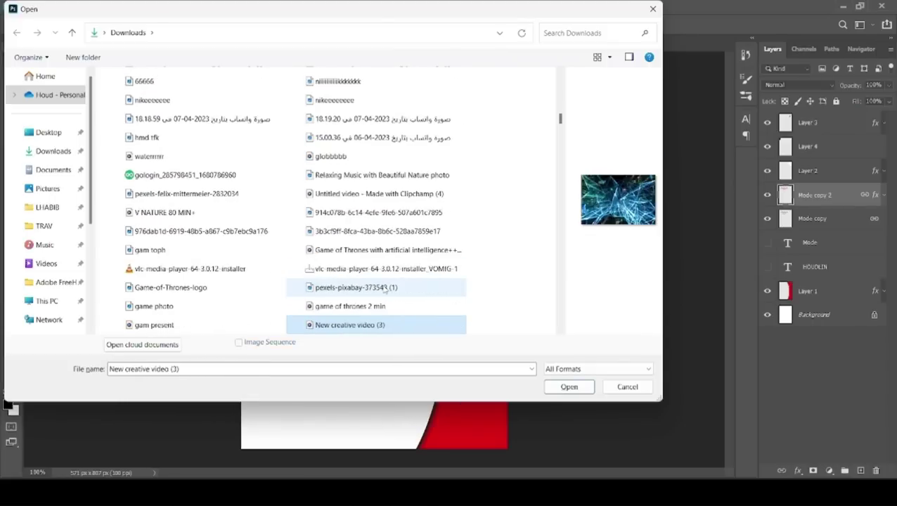
{"action": "key", "text": "Down"}
{"action": "key", "text": "Down"}
{"action": "key", "text": "Down"}
{"action": "key", "text": "Down"}
{"action": "key", "text": "Down"}
{"action": "key", "text": "Down"}
{"action": "key", "text": "Down"}
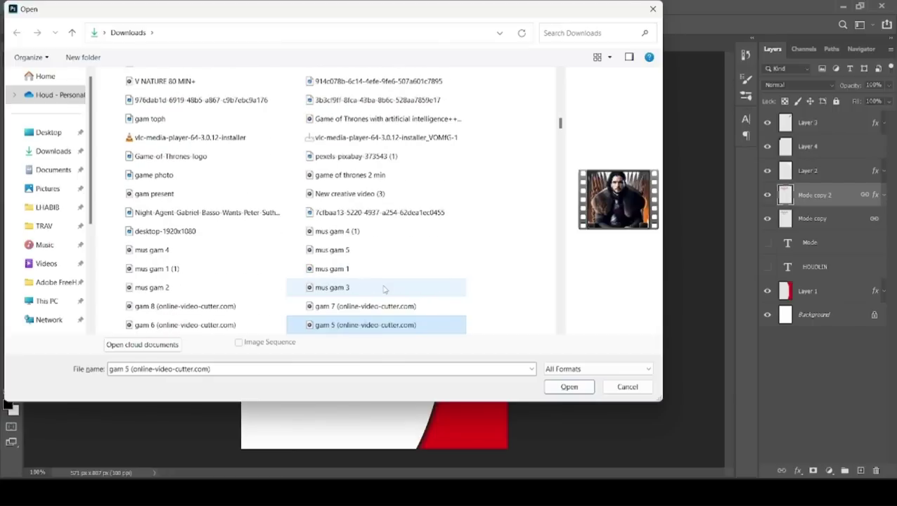
{"action": "key", "text": "Down"}
{"action": "key", "text": "Down"}
{"action": "key", "text": "Down"}
{"action": "key", "text": "Down"}
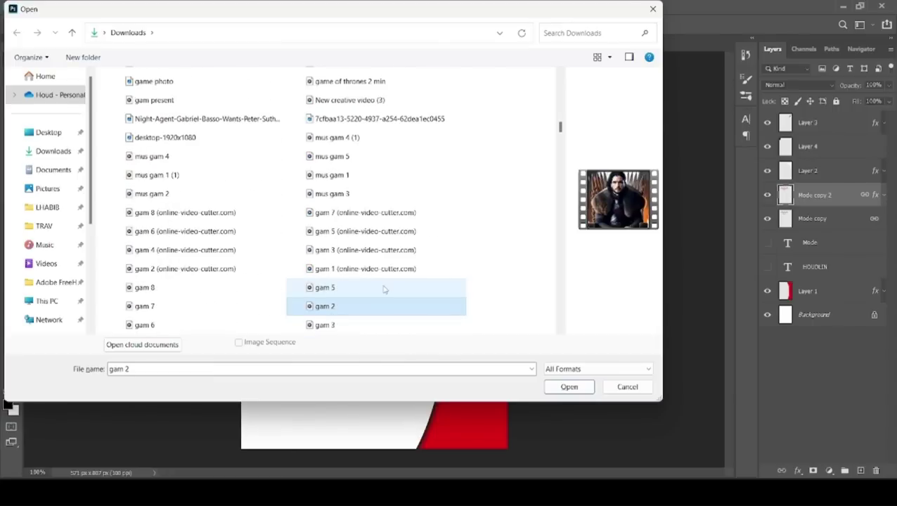
{"action": "key", "text": "Up"}
{"action": "key", "text": "Up"}
{"action": "key", "text": "Down"}
{"action": "key", "text": "Down"}
{"action": "key", "text": "Down"}
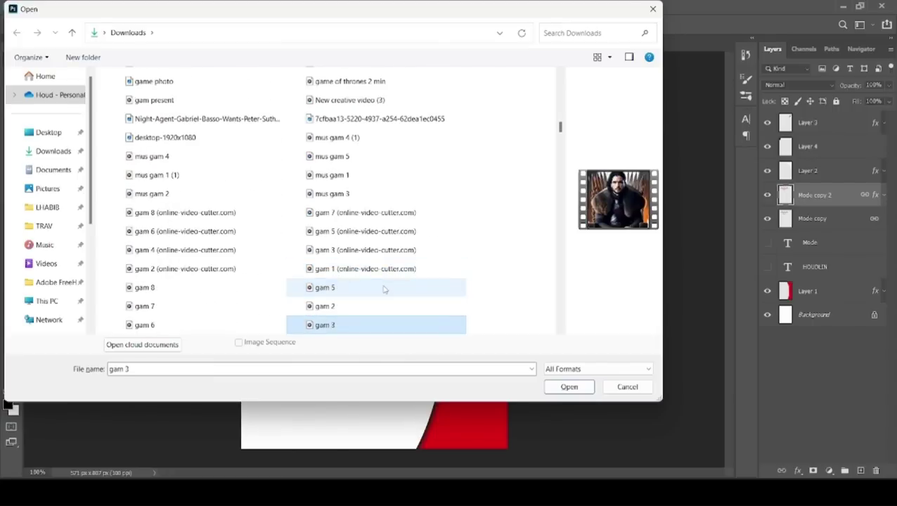
{"action": "key", "text": "Down"}
{"action": "key", "text": "Down"}
{"action": "key", "text": "Down"}
{"action": "key", "text": "Down"}
{"action": "key", "text": "Down"}
{"action": "key", "text": "Down"}
{"action": "key", "text": "Up"}
{"action": "key", "text": "Up"}
{"action": "key", "text": "Up"}
{"action": "key", "text": "Up"}
{"action": "key", "text": "Up"}
{"action": "key", "text": "Up"}
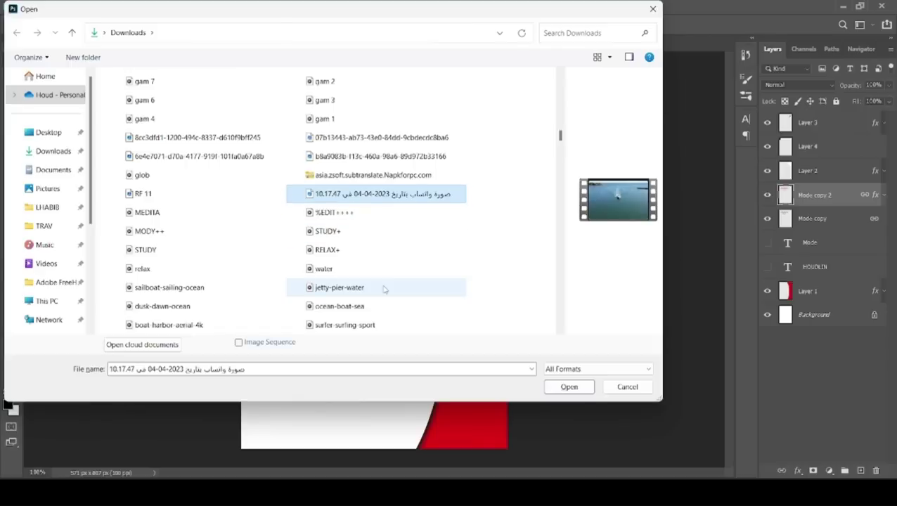
{"action": "key", "text": "Down"}
{"action": "key", "text": "Down"}
{"action": "key", "text": "Down"}
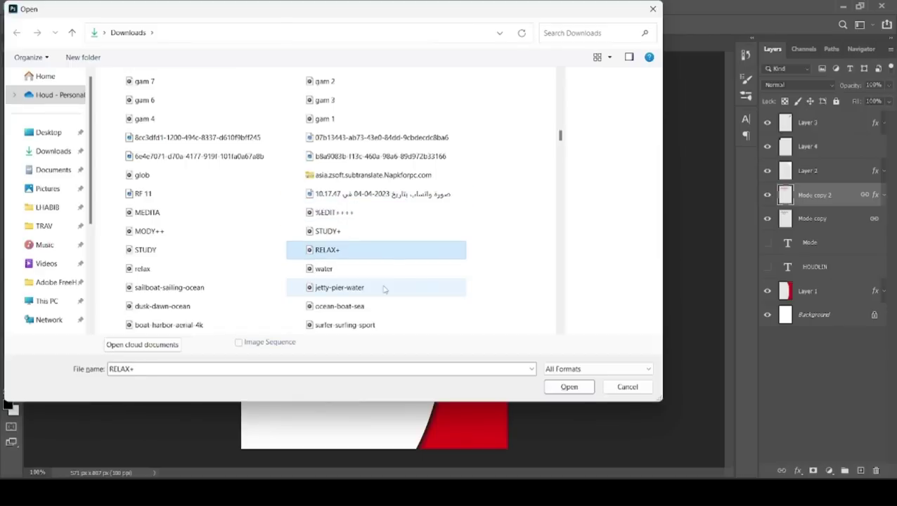
{"action": "key", "text": "Down"}
{"action": "key", "text": "Down"}
{"action": "key", "text": "Down"}
{"action": "key", "text": "Down"}
{"action": "key", "text": "Down"}
{"action": "key", "text": "Down"}
{"action": "key", "text": "Down"}
{"action": "key", "text": "Down"}
{"action": "key", "text": "Down"}
{"action": "key", "text": "Down"}
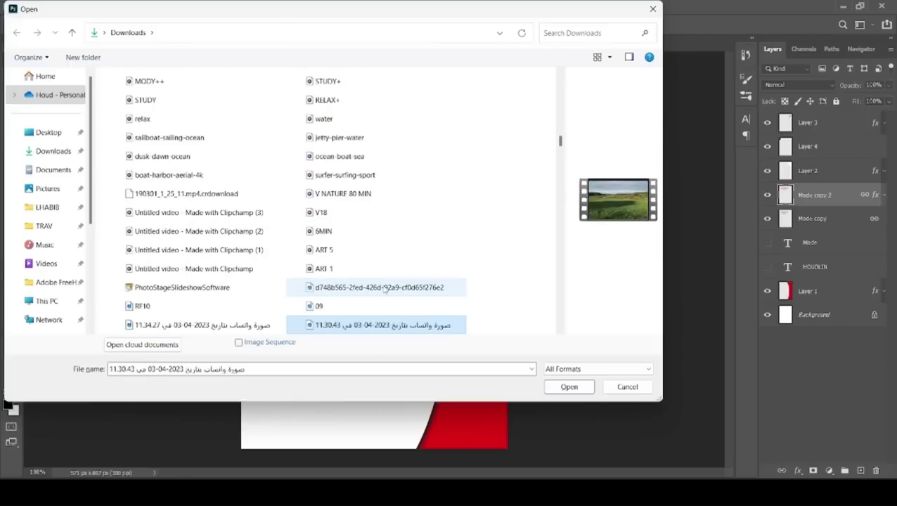
{"action": "key", "text": "Down"}
{"action": "key", "text": "Down"}
{"action": "key", "text": "shift+Down"}
{"action": "key", "text": "shift+Down"}
{"action": "key", "text": "shift+Down"}
{"action": "key", "text": "Up"}
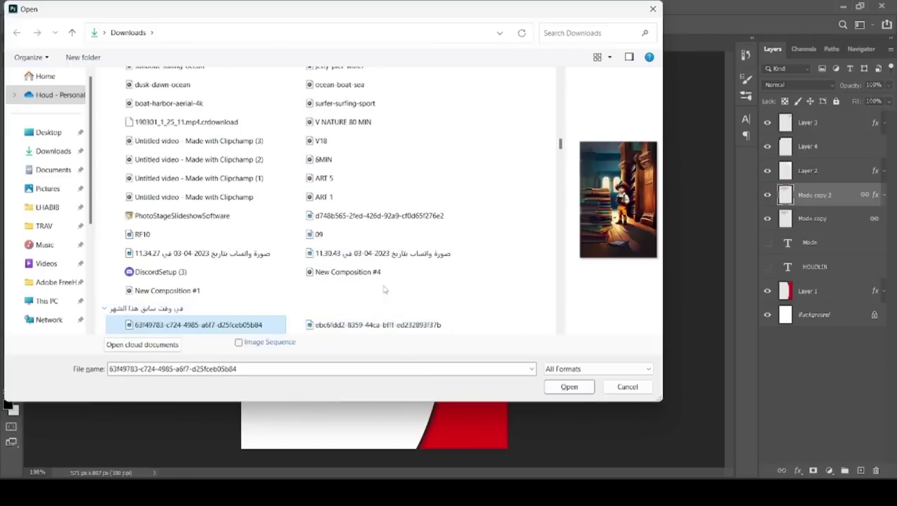
{"action": "key", "text": "Down"}
{"action": "key", "text": "Down"}
{"action": "key", "text": "Down"}
{"action": "key", "text": "Down"}
{"action": "key", "text": "Down"}
{"action": "key", "text": "Down"}
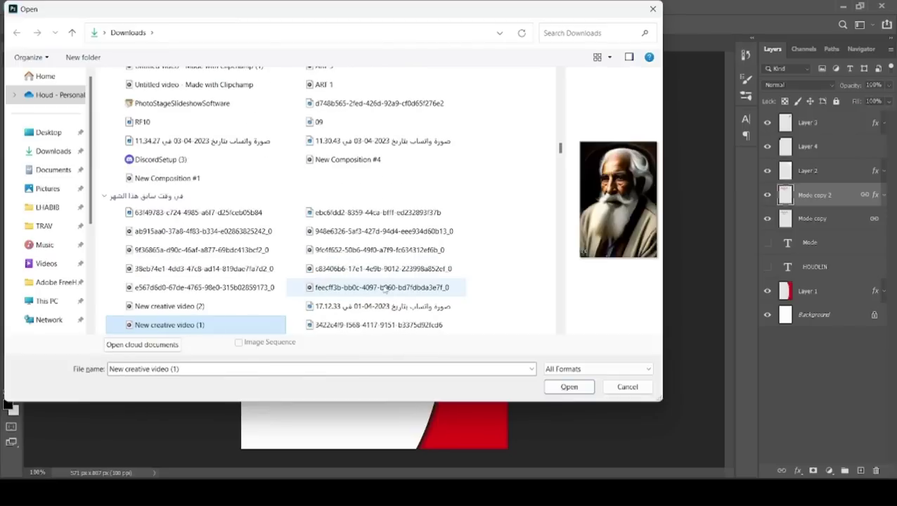
{"action": "key", "text": "Down"}
{"action": "key", "text": "Down"}
{"action": "key", "text": "Down"}
{"action": "key", "text": "Down"}
{"action": "key", "text": "Down"}
{"action": "key", "text": "Up"}
{"action": "key", "text": "Up"}
{"action": "key", "text": "Up"}
{"action": "key", "text": "Up"}
{"action": "key", "text": "Up"}
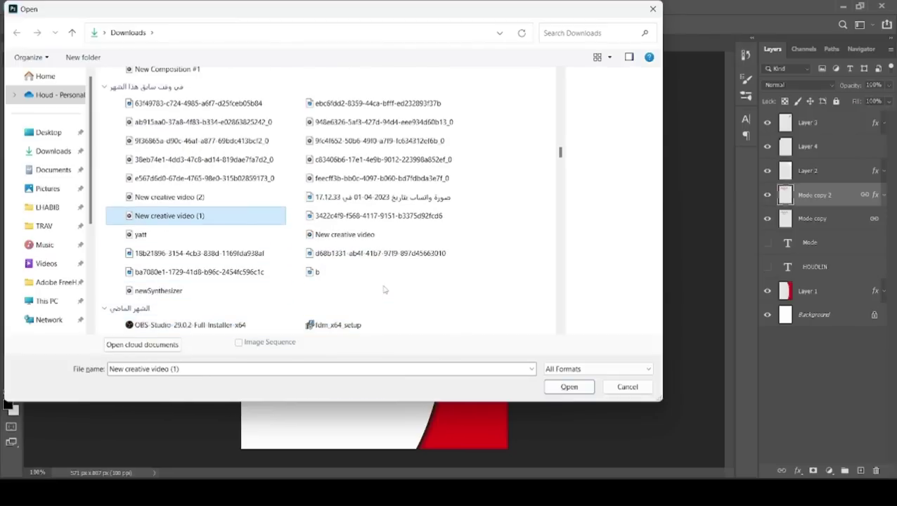
{"action": "key", "text": "Right"}
Step: Find the mannequin photos and open the full-length 16.27.23 WhatsApp image
{"action": "key", "text": "Up"}
{"action": "key", "text": "Down"}
{"action": "key", "text": "Down"}
{"action": "key", "text": "Down"}
{"action": "key", "text": "Down"}
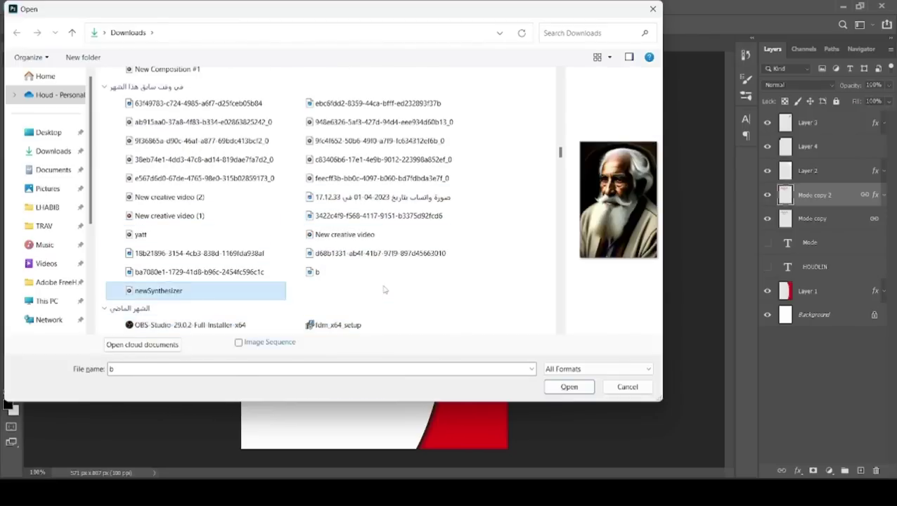
{"action": "key", "text": "Down"}
{"action": "key", "text": "Down"}
{"action": "key", "text": "Down"}
{"action": "key", "text": "Down"}
{"action": "key", "text": "Down"}
{"action": "key", "text": "Up"}
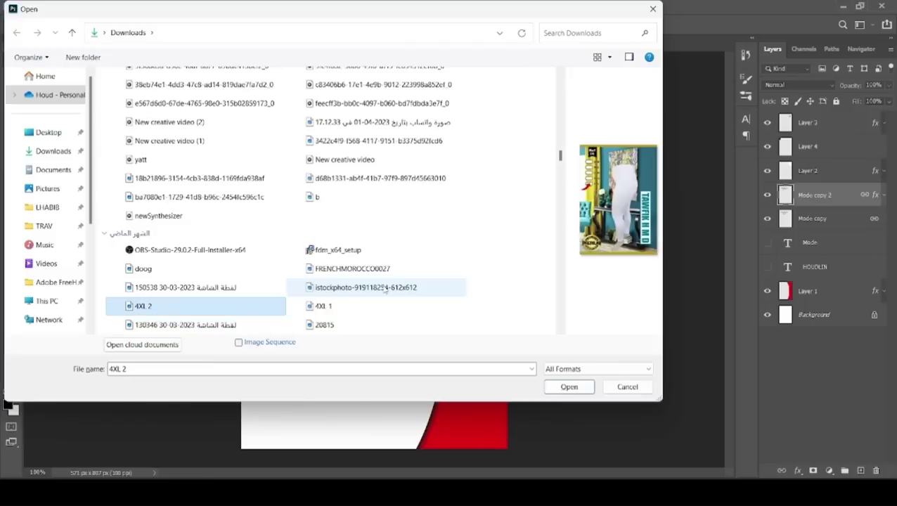
{"action": "key", "text": "Up"}
{"action": "key", "text": "Down"}
{"action": "key", "text": "Down"}
{"action": "key", "text": "Down"}
{"action": "key", "text": "Down"}
{"action": "key", "text": "Down"}
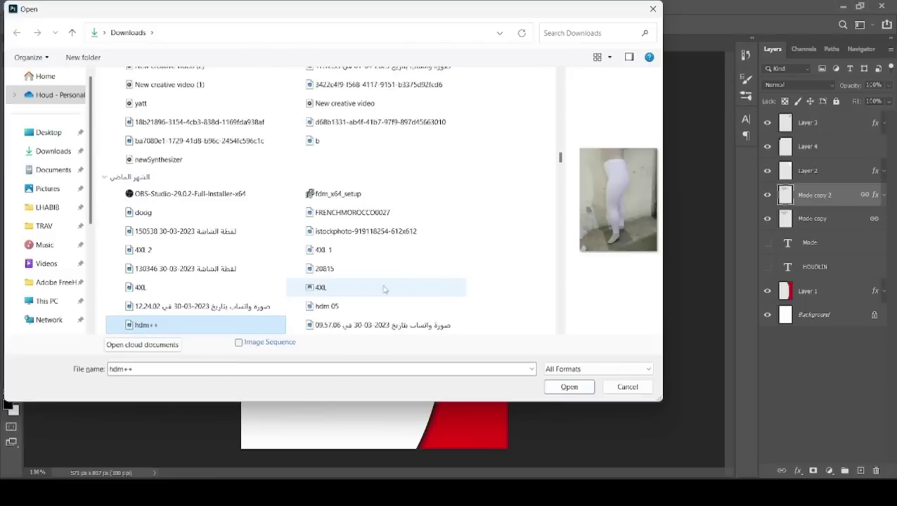
{"action": "key", "text": "Down"}
{"action": "key", "text": "Down"}
{"action": "key", "text": "Down"}
{"action": "key", "text": "Down"}
{"action": "key", "text": "Down"}
{"action": "key", "text": "Down"}
{"action": "key", "text": "Down"}
{"action": "key", "text": "Down"}
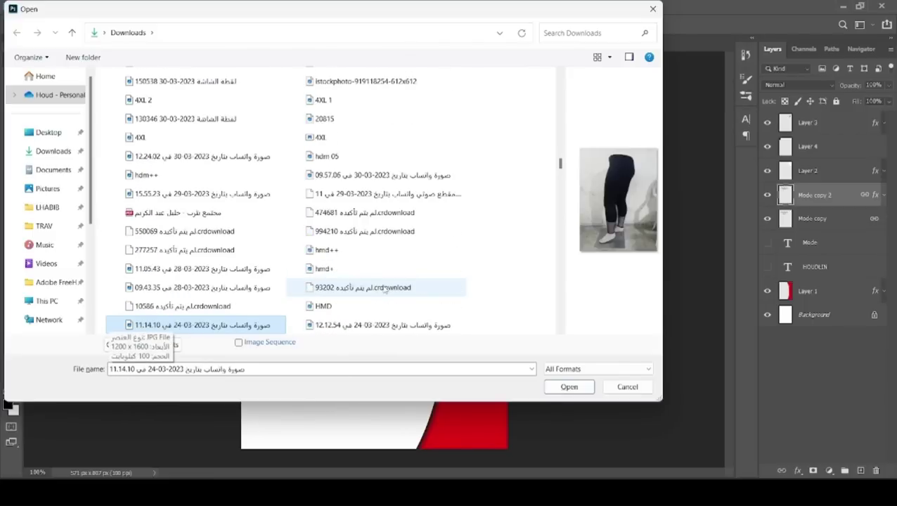
{"action": "key", "text": "Right"}
{"action": "key", "text": "Down"}
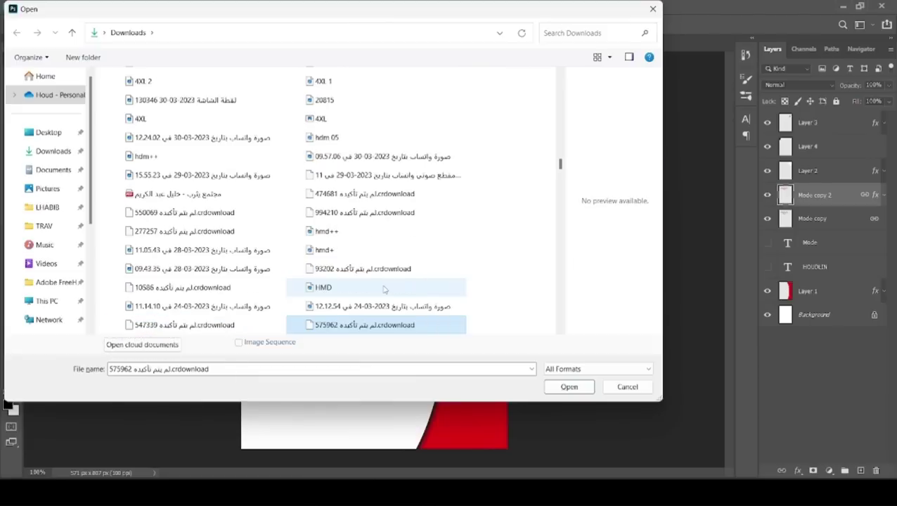
{"action": "key", "text": "Down"}
{"action": "key", "text": "Down"}
{"action": "key", "text": "Down"}
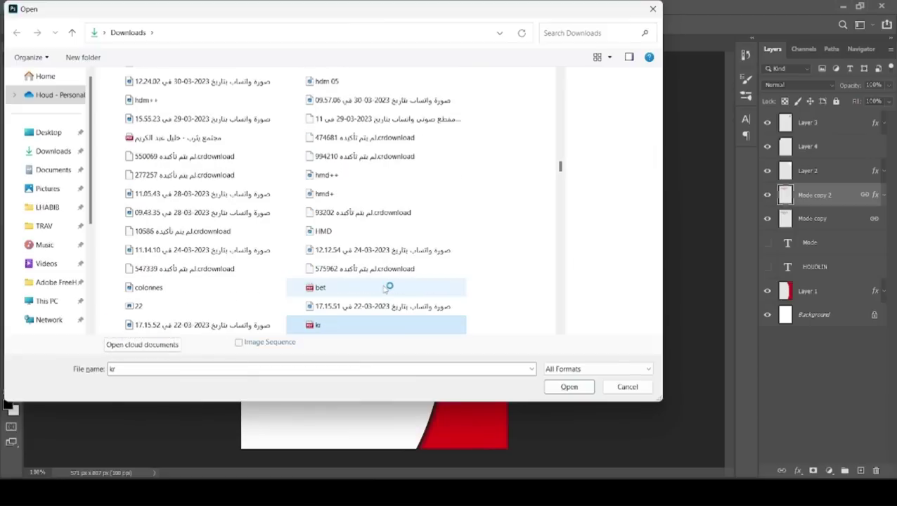
{"action": "key", "text": "Down"}
{"action": "key", "text": "Down"}
{"action": "key", "text": "Down"}
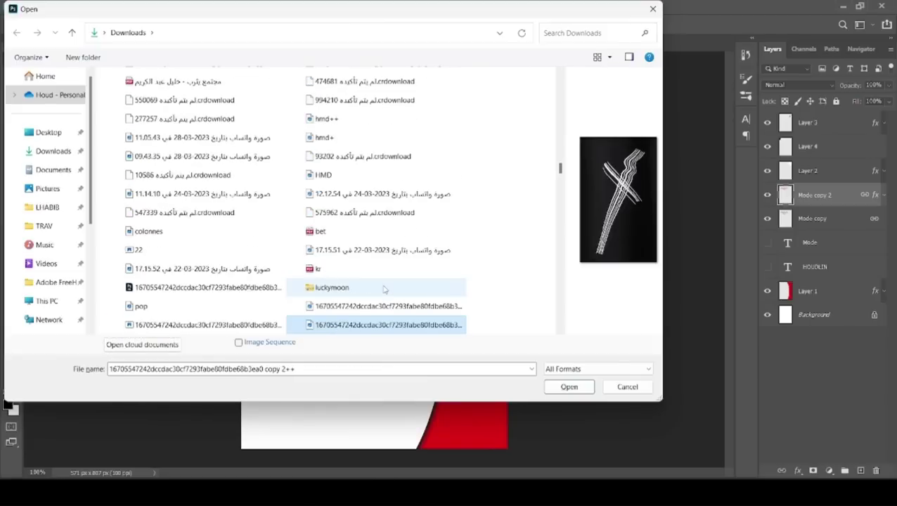
{"action": "key", "text": "Down"}
{"action": "key", "text": "Down"}
{"action": "key", "text": "Down"}
{"action": "key", "text": "Down"}
{"action": "key", "text": "Down"}
{"action": "key", "text": "Down"}
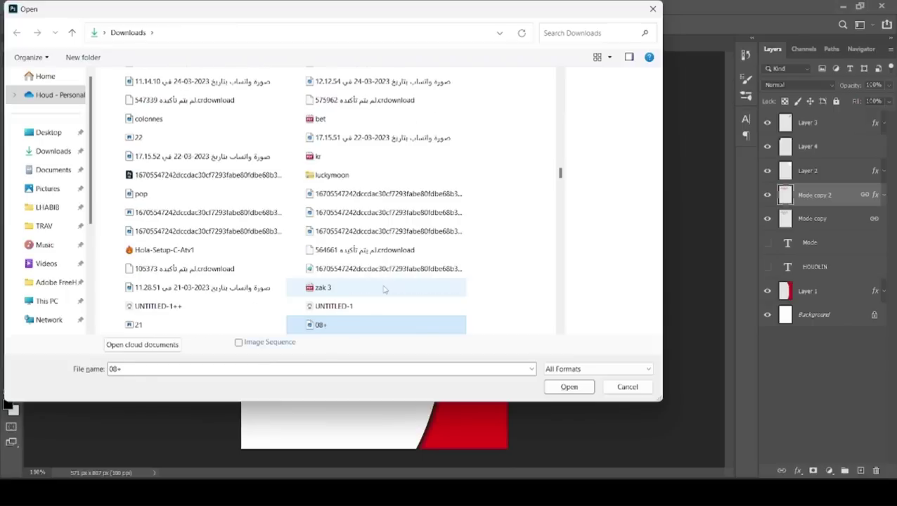
{"action": "key", "text": "Up"}
{"action": "key", "text": "Left"}
{"action": "key", "text": "Up"}
{"action": "key", "text": "Down"}
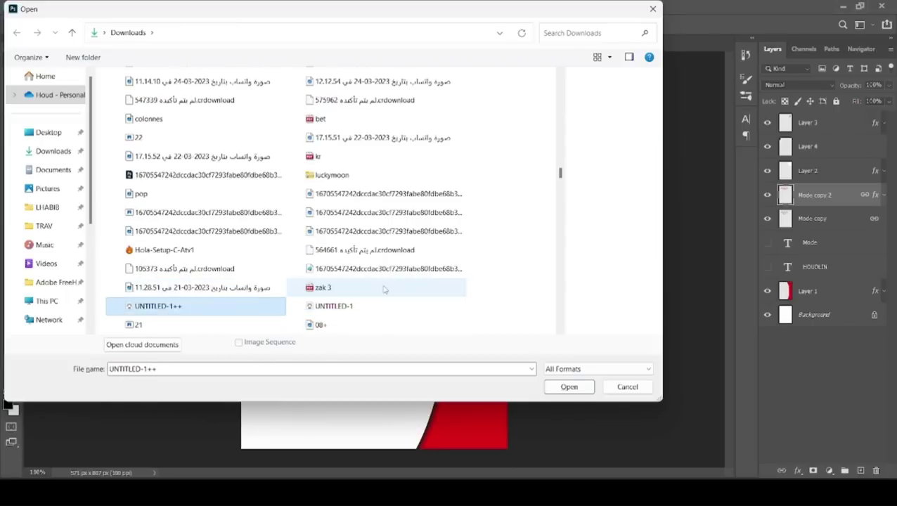
{"action": "key", "text": "Down"}
{"action": "key", "text": "Down"}
{"action": "key", "text": "Down"}
{"action": "key", "text": "Down"}
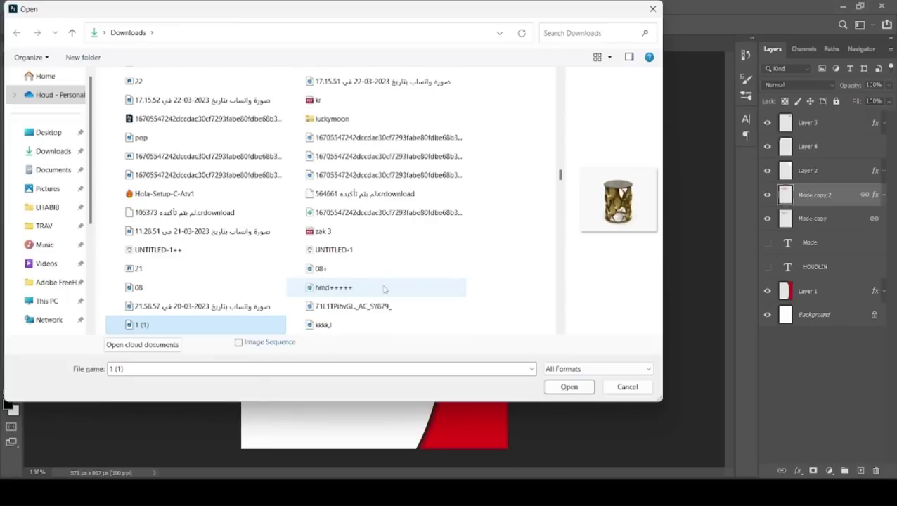
{"action": "key", "text": "Down"}
{"action": "key", "text": "Down"}
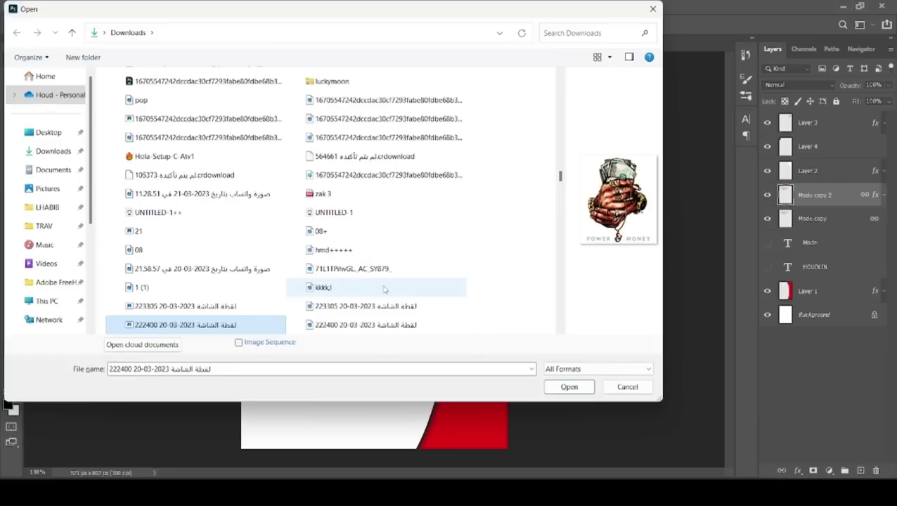
{"action": "key", "text": "Down"}
{"action": "key", "text": "Down"}
{"action": "key", "text": "Down"}
{"action": "key", "text": "Down"}
{"action": "key", "text": "Down"}
{"action": "key", "text": "Down"}
{"action": "key", "text": "Down"}
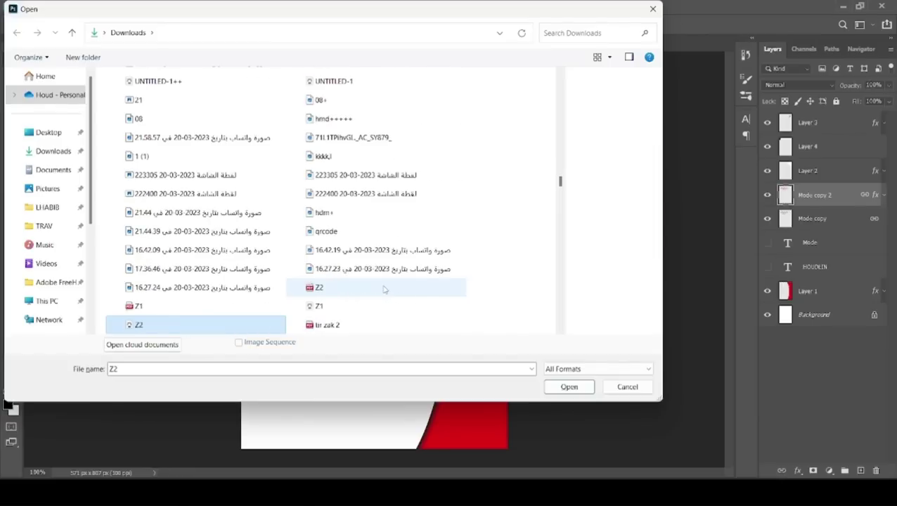
{"action": "key", "text": "Up"}
{"action": "key", "text": "Up"}
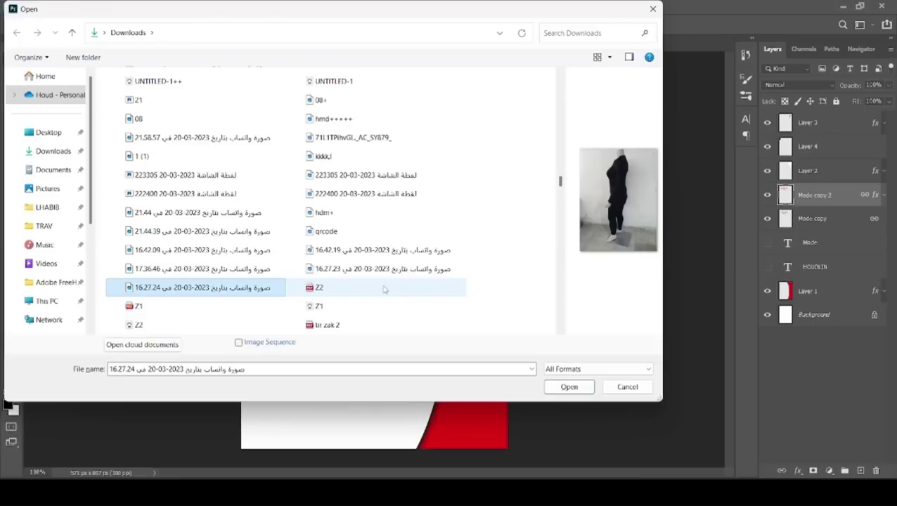
{"action": "key", "text": "Up"}
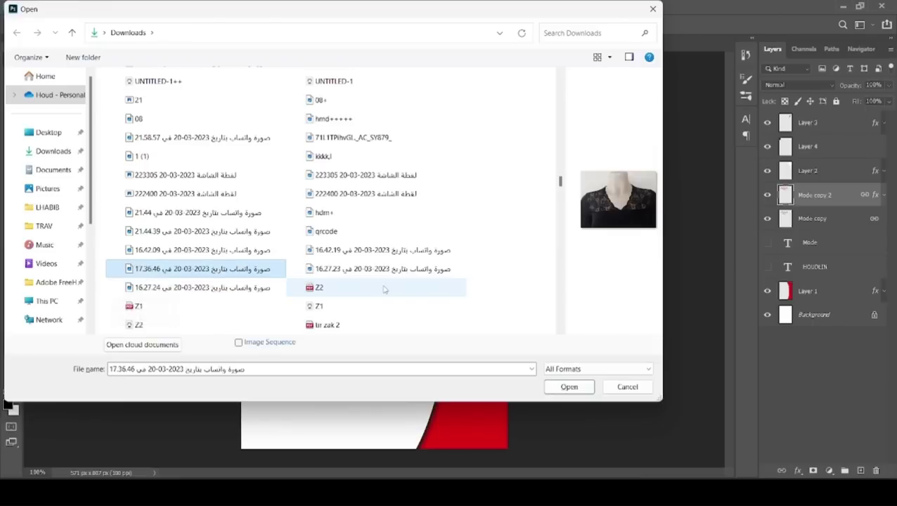
{"action": "key", "text": "Up"}
{"action": "key", "text": "Down"}
{"action": "key", "text": "Down"}
{"action": "key", "text": "shift+Up"}
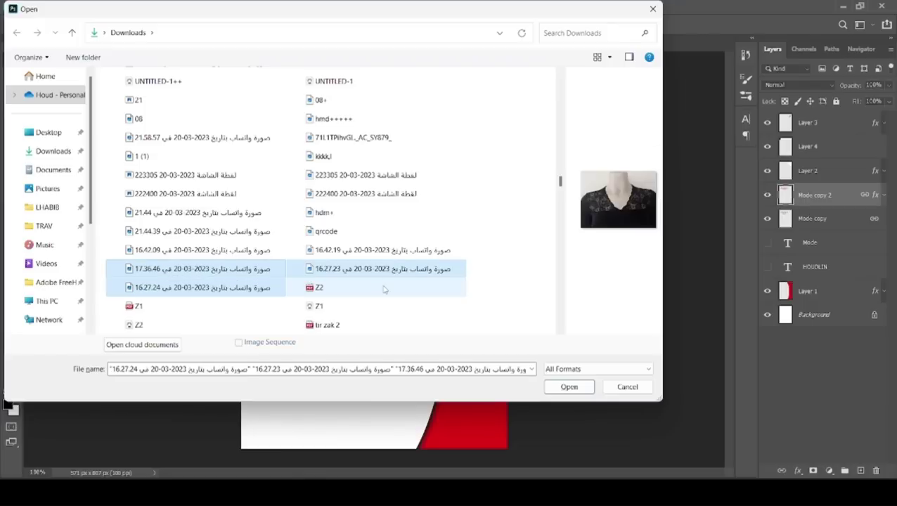
{"action": "key", "text": "Right"}
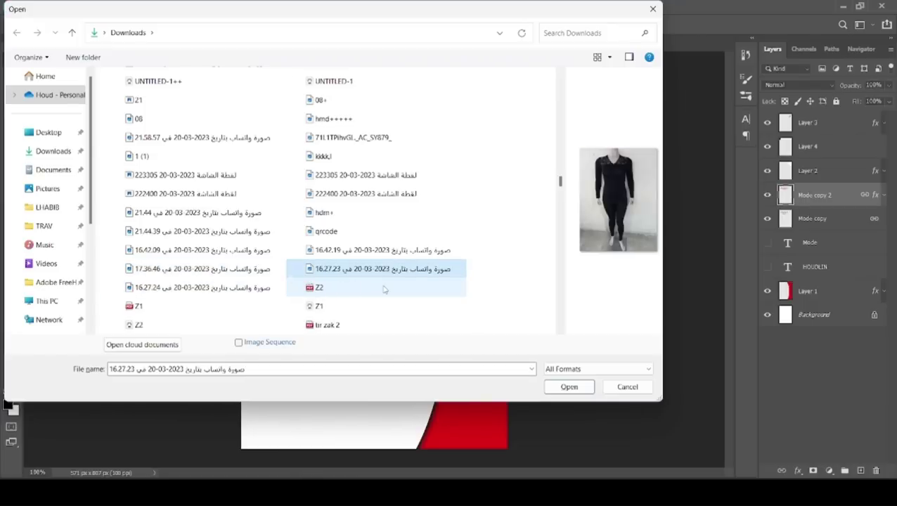
{"action": "key", "text": "Return"}
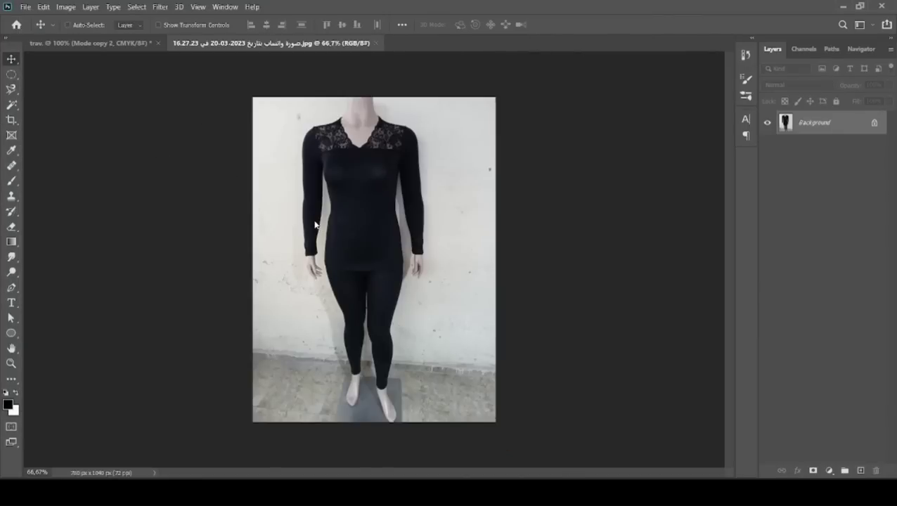
{"action": "key", "text": "ctrl+o"}
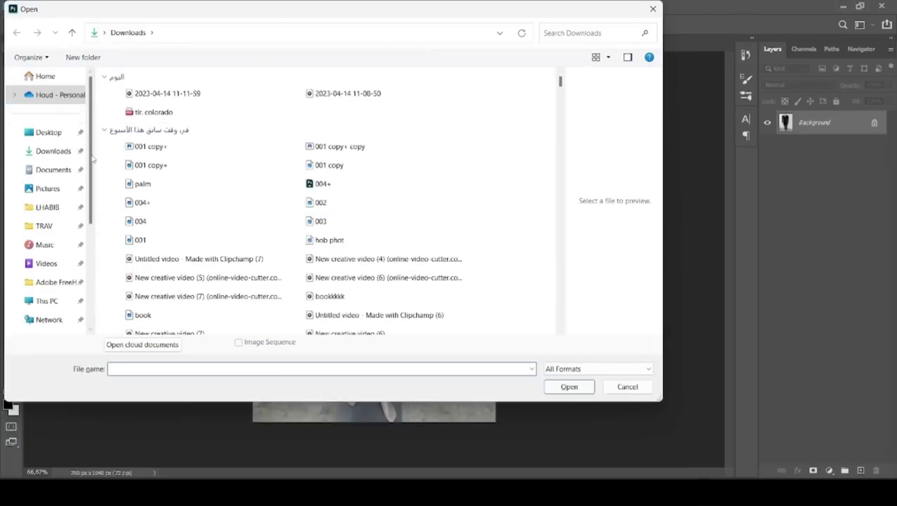
Step: Browse down the Downloads list toward the mannequin photos
{"action": "scroll", "coordinate": [92, 169], "scroll_direction": "down", "scroll_amount": 5}
{"action": "scroll", "coordinate": [92, 169], "scroll_direction": "up", "scroll_amount": 5}
{"action": "left_click_drag", "start_coordinate": [562, 82], "coordinate": [561, 118]}
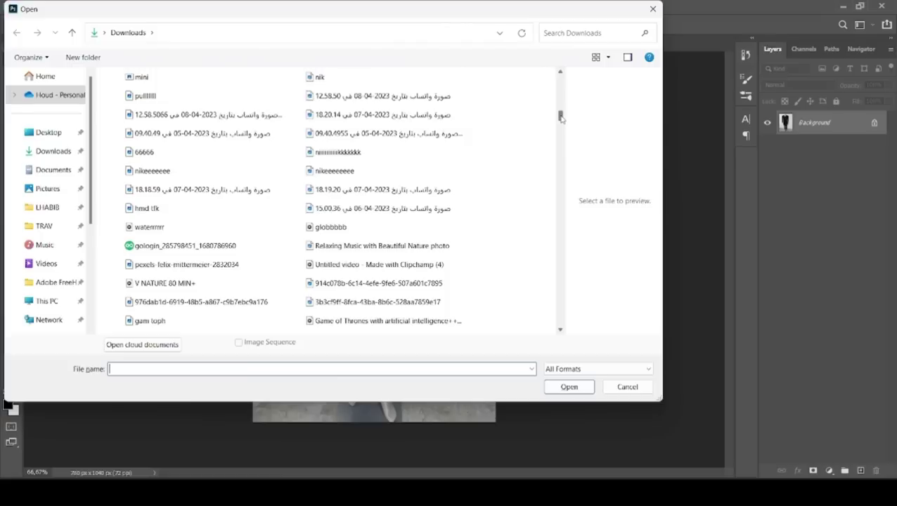
{"action": "left_click", "coordinate": [441, 190]}
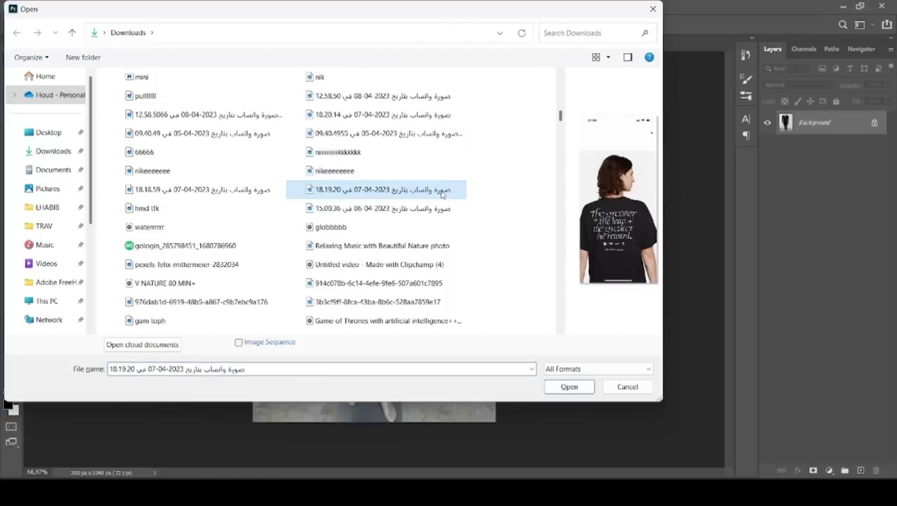
{"action": "key", "text": "Left"}
{"action": "key", "text": "Down"}
{"action": "key", "text": "Down"}
{"action": "key", "text": "Down"}
{"action": "key", "text": "Down"}
{"action": "key", "text": "Down"}
{"action": "key", "text": "Down"}
{"action": "key", "text": "Down"}
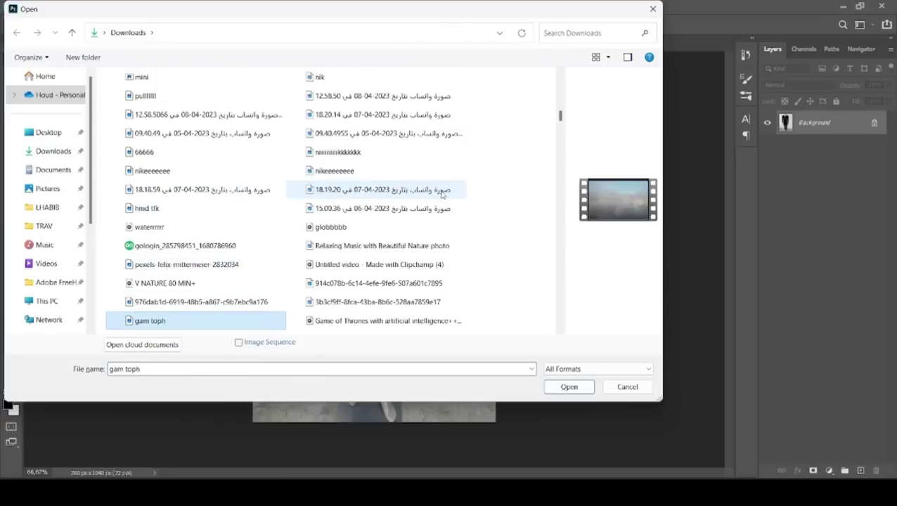
{"action": "key", "text": "Down"}
{"action": "key", "text": "Down"}
{"action": "key", "text": "Down"}
{"action": "key", "text": "Down"}
{"action": "key", "text": "Down"}
{"action": "key", "text": "Down"}
{"action": "key", "text": "Down"}
{"action": "key", "text": "Down"}
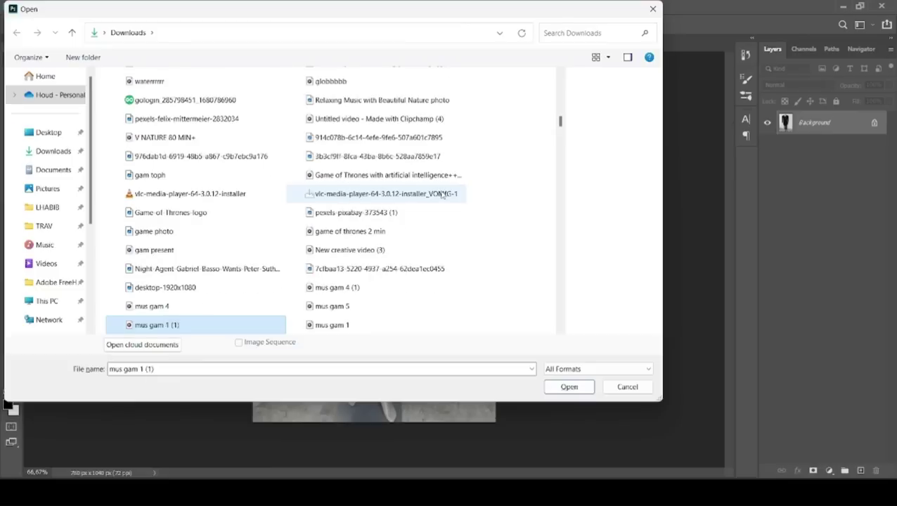
{"action": "key", "text": "Down"}
{"action": "key", "text": "Down"}
{"action": "key", "text": "Down"}
{"action": "key", "text": "Down"}
{"action": "key", "text": "Down"}
{"action": "key", "text": "Down"}
{"action": "key", "text": "Down"}
{"action": "key", "text": "Down"}
{"action": "key", "text": "Down"}
{"action": "key", "text": "Down"}
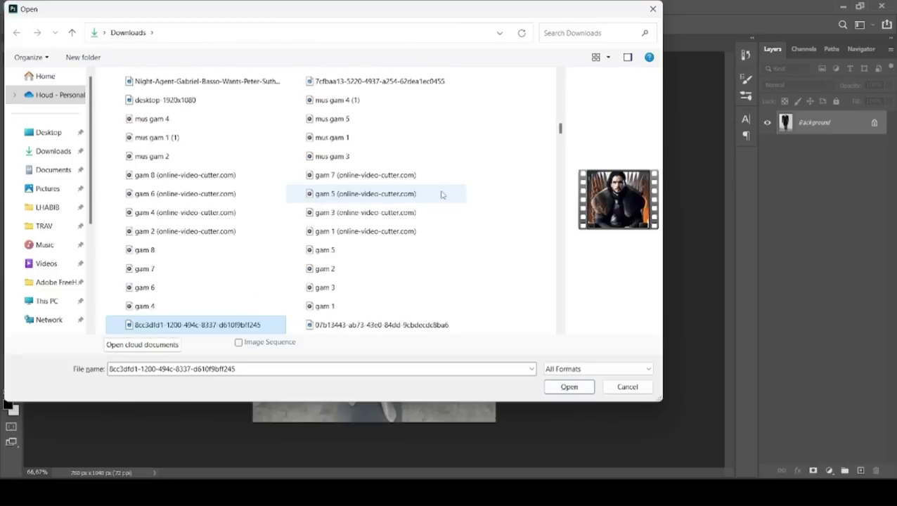
{"action": "key", "text": "Down"}
{"action": "key", "text": "Down"}
{"action": "key", "text": "Down"}
{"action": "key", "text": "Down"}
{"action": "key", "text": "Down"}
{"action": "key", "text": "Down"}
{"action": "key", "text": "Up"}
{"action": "key", "text": "Up"}
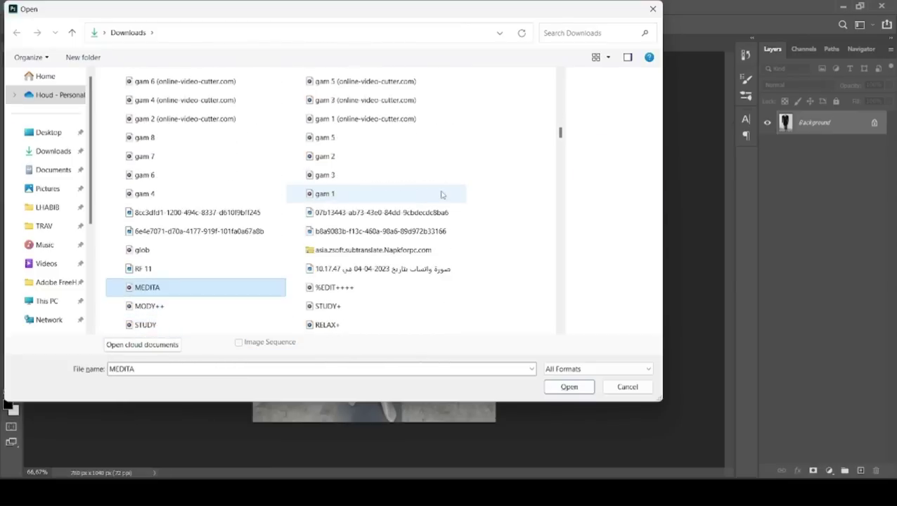
{"action": "key", "text": "Up"}
{"action": "key", "text": "Right"}
{"action": "key", "text": "Down"}
{"action": "key", "text": "Down"}
{"action": "key", "text": "Down"}
{"action": "key", "text": "Down"}
{"action": "key", "text": "Down"}
{"action": "key", "text": "Down"}
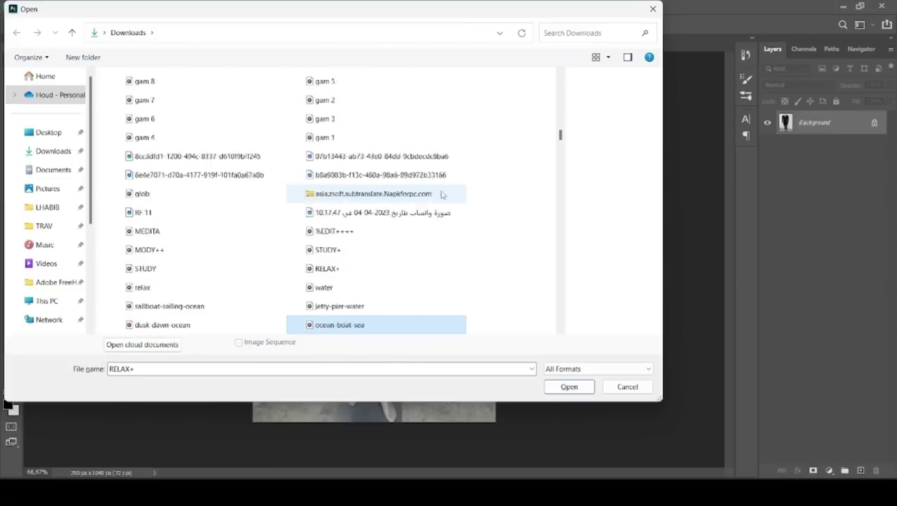
{"action": "key", "text": "Left"}
{"action": "key", "text": "Down"}
{"action": "key", "text": "Down"}
{"action": "key", "text": "Down"}
{"action": "key", "text": "Down"}
{"action": "key", "text": "Down"}
{"action": "key", "text": "Down"}
{"action": "key", "text": "Up"}
{"action": "key", "text": "Up"}
{"action": "key", "text": "Down"}
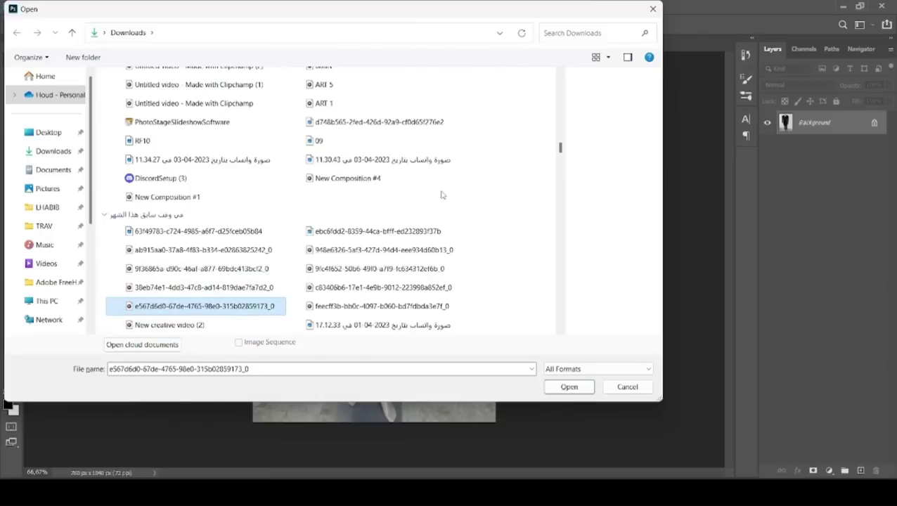
{"action": "key", "text": "Down"}
{"action": "key", "text": "Down"}
{"action": "key", "text": "Down"}
{"action": "key", "text": "Down"}
{"action": "key", "text": "Down"}
{"action": "key", "text": "Down"}
{"action": "key", "text": "Down"}
{"action": "key", "text": "Down"}
{"action": "key", "text": "Down"}
{"action": "key", "text": "Down"}
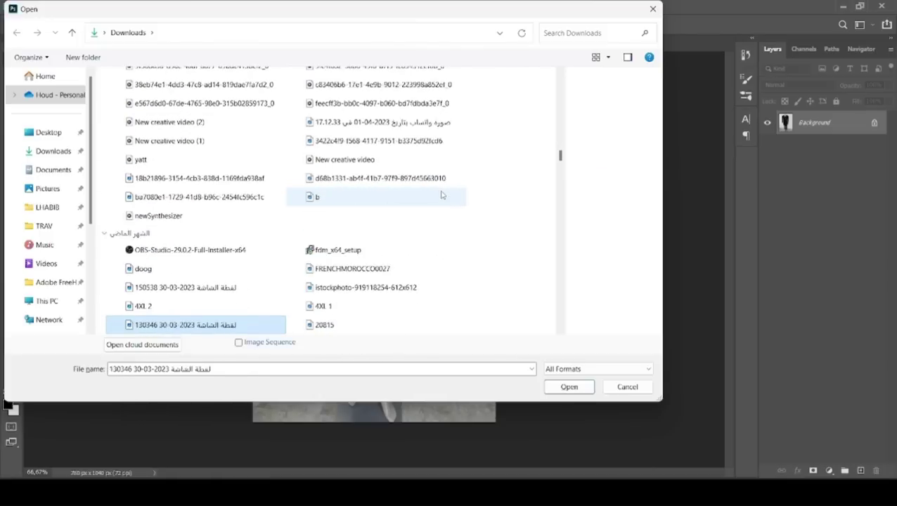
{"action": "key", "text": "Down"}
{"action": "key", "text": "Down"}
{"action": "key", "text": "Down"}
{"action": "key", "text": "Down"}
{"action": "key", "text": "Down"}
{"action": "key", "text": "Down"}
{"action": "key", "text": "Up"}
{"action": "key", "text": "Up"}
{"action": "key", "text": "Up"}
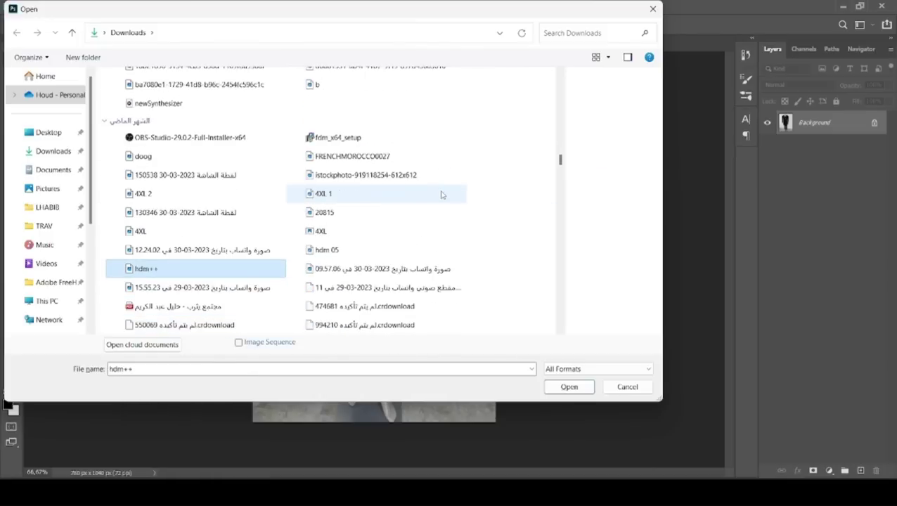
{"action": "key", "text": "Down"}
{"action": "key", "text": "Down"}
{"action": "key", "text": "Down"}
{"action": "key", "text": "Down"}
{"action": "key", "text": "Down"}
{"action": "key", "text": "Down"}
{"action": "key", "text": "Down"}
{"action": "key", "text": "Down"}
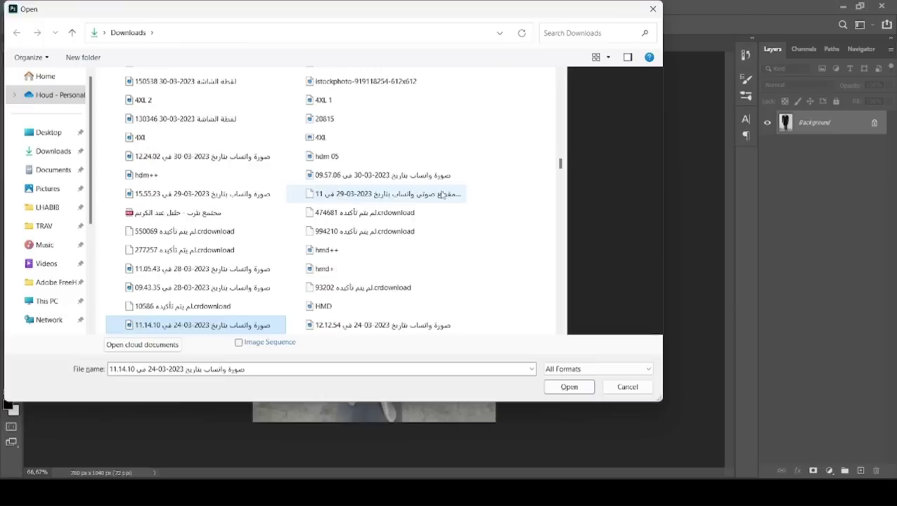
{"action": "key", "text": "Up"}
{"action": "key", "text": "Up"}
{"action": "key", "text": "Down"}
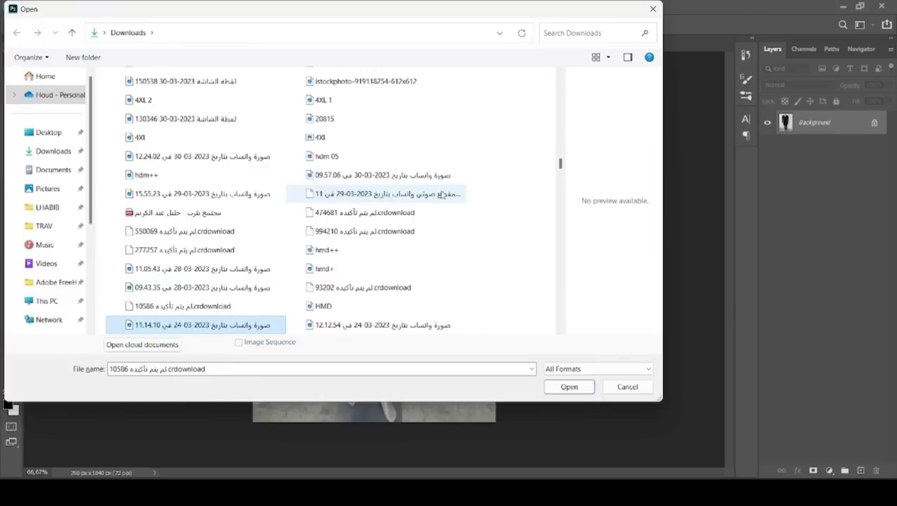
{"action": "key", "text": "Down"}
{"action": "key", "text": "Down"}
{"action": "key", "text": "Down"}
{"action": "key", "text": "Down"}
{"action": "key", "text": "Down"}
{"action": "key", "text": "Down"}
{"action": "key", "text": "Down"}
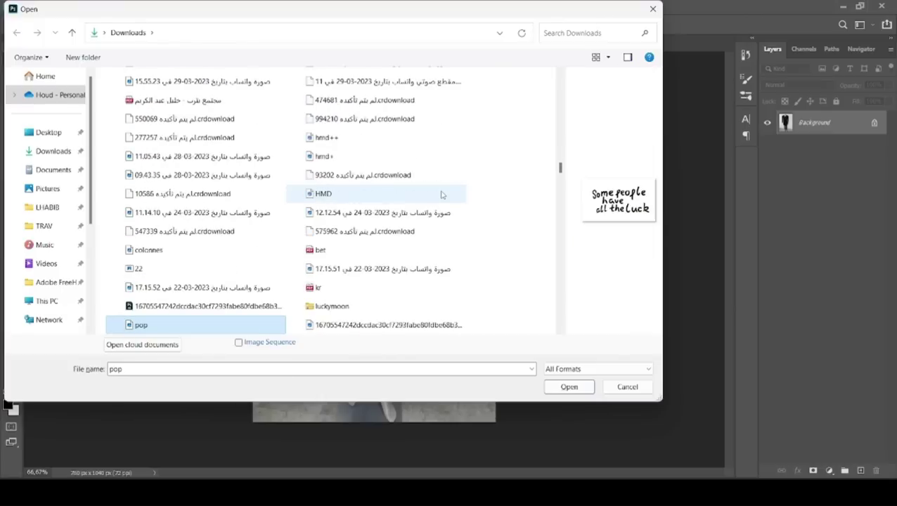
{"action": "key", "text": "Up"}
{"action": "key", "text": "Up"}
{"action": "key", "text": "Up"}
{"action": "key", "text": "Down"}
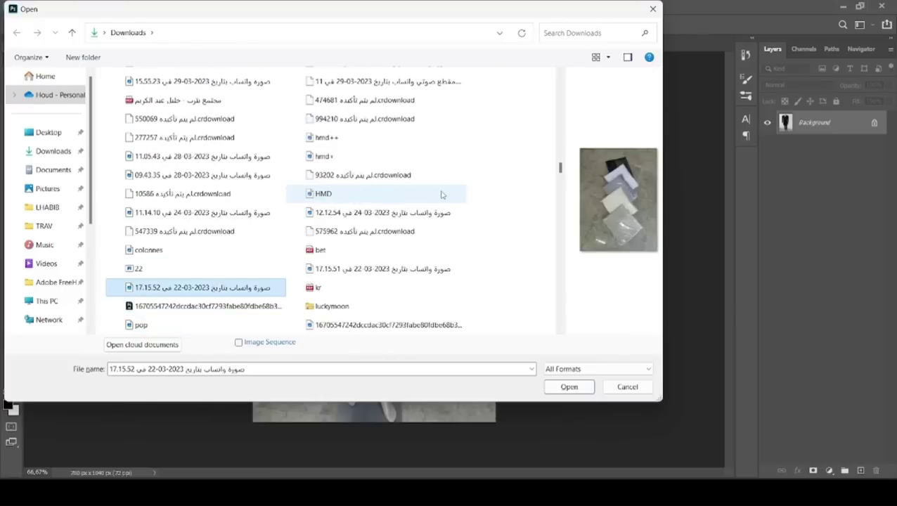
{"action": "key", "text": "Right"}
{"action": "key", "text": "Up"}
{"action": "key", "text": "Down"}
{"action": "key", "text": "Down"}
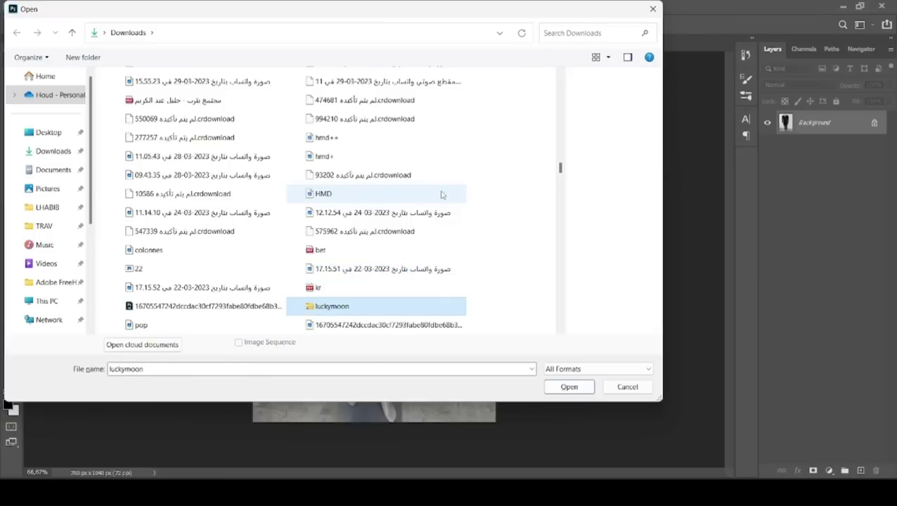
{"action": "key", "text": "Down"}
{"action": "key", "text": "Down"}
{"action": "key", "text": "Down"}
{"action": "key", "text": "Down"}
{"action": "key", "text": "Down"}
{"action": "key", "text": "Down"}
{"action": "key", "text": "Down"}
{"action": "key", "text": "Down"}
{"action": "key", "text": "Down"}
{"action": "key", "text": "Down"}
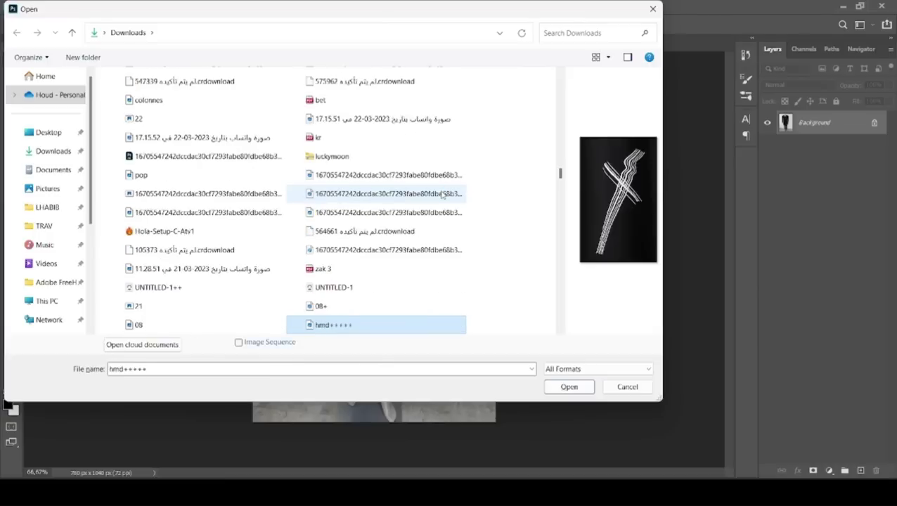
{"action": "key", "text": "Down"}
{"action": "key", "text": "Down"}
{"action": "key", "text": "Down"}
{"action": "key", "text": "Down"}
{"action": "key", "text": "Down"}
{"action": "key", "text": "Down"}
{"action": "key", "text": "Down"}
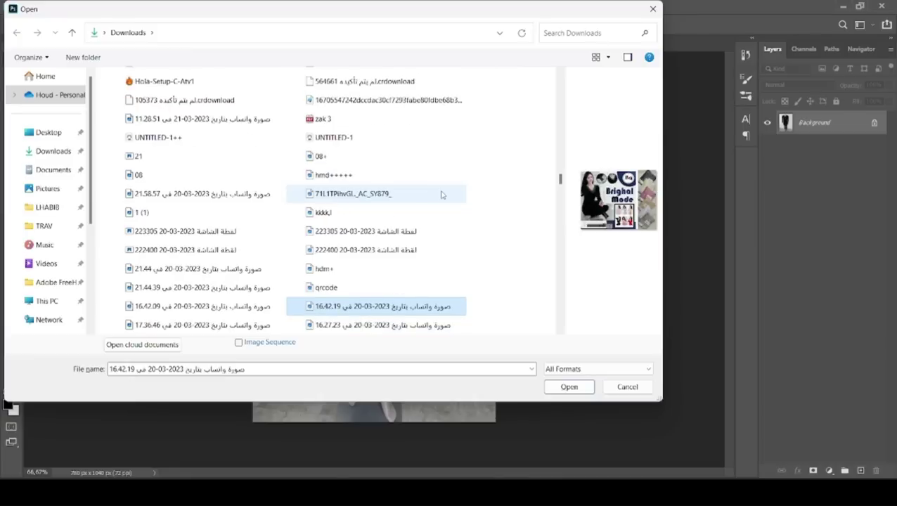
Step: Select the 17.36.46, 16.27.24 and 16.27.23 mannequin images together and open them
{"action": "key", "text": "Left"}
{"action": "key", "text": "Up"}
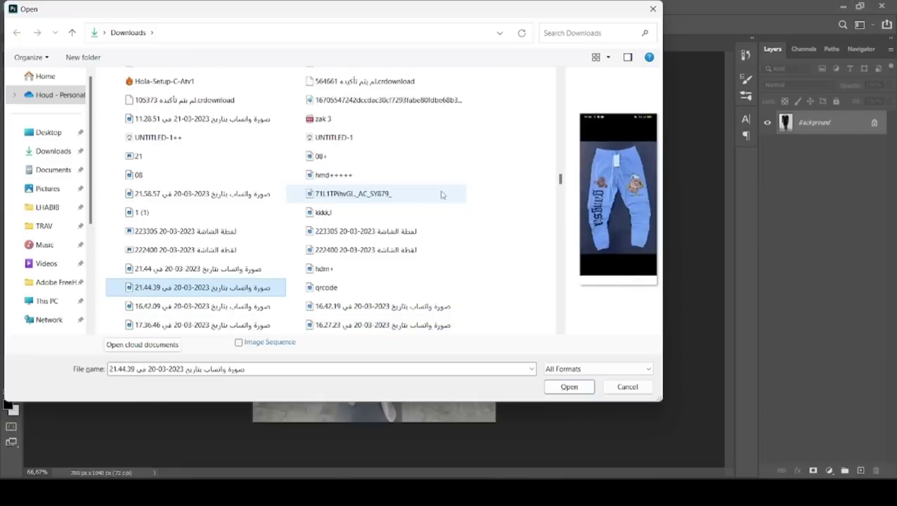
{"action": "key", "text": "Up"}
{"action": "key", "text": "Up"}
{"action": "key", "text": "Right"}
{"action": "key", "text": "Up"}
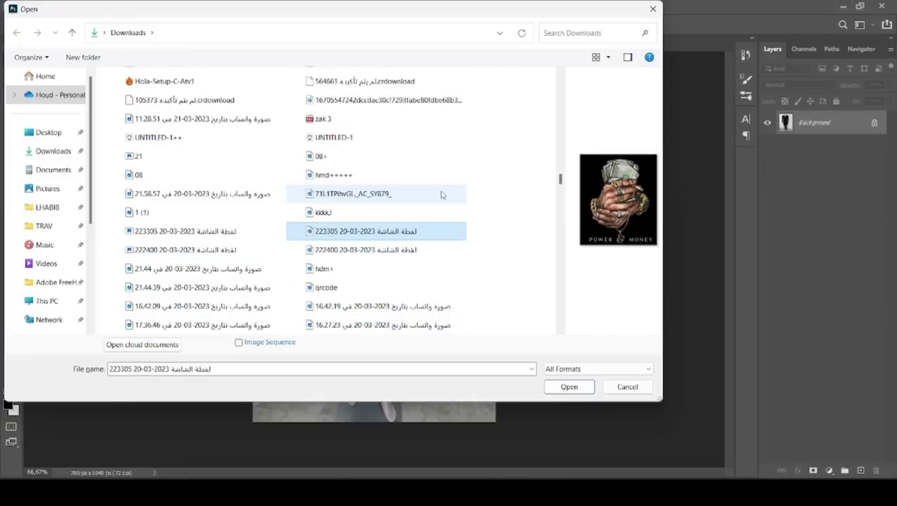
{"action": "key", "text": "Down"}
{"action": "key", "text": "Left"}
{"action": "key", "text": "Down"}
{"action": "key", "text": "Down"}
{"action": "key", "text": "Down"}
{"action": "key", "text": "Down"}
{"action": "key", "text": "Down"}
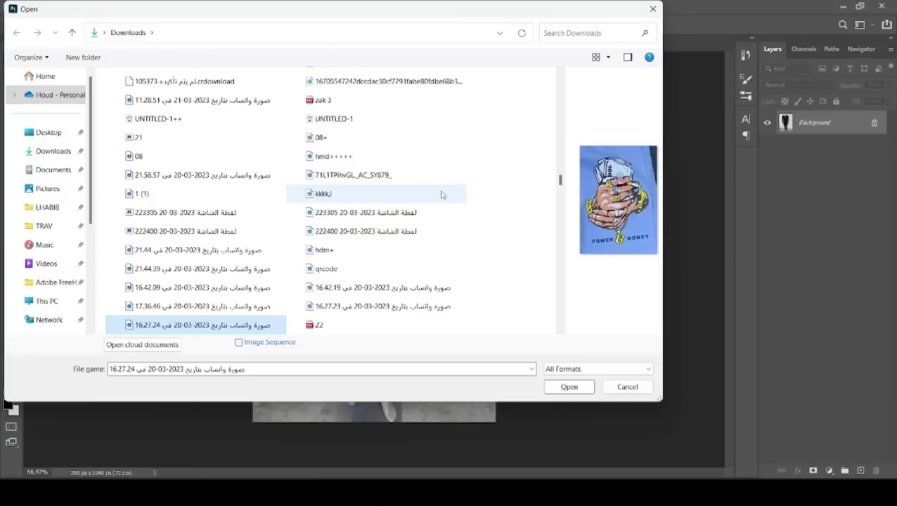
{"action": "key", "text": "Down"}
{"action": "key", "text": "Up"}
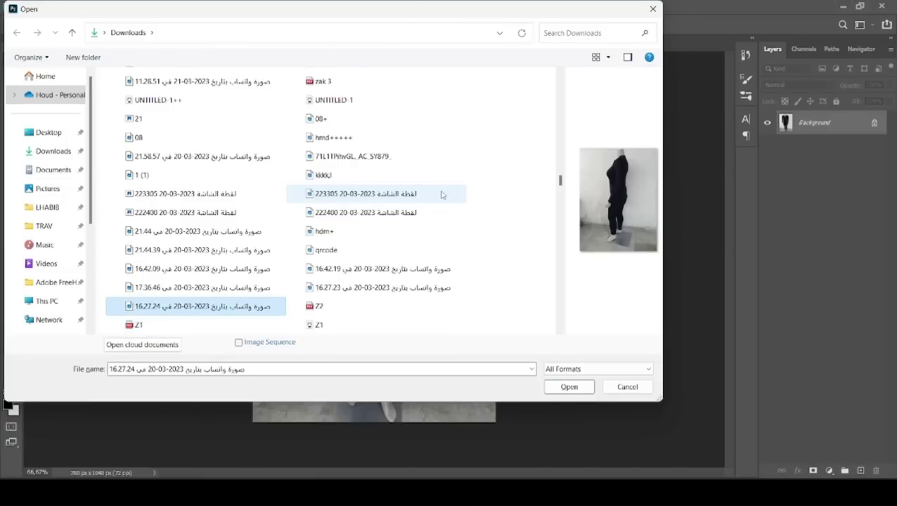
{"action": "key", "text": "Up"}
{"action": "key", "text": "shift+Down"}
{"action": "key", "text": "shift+Right"}
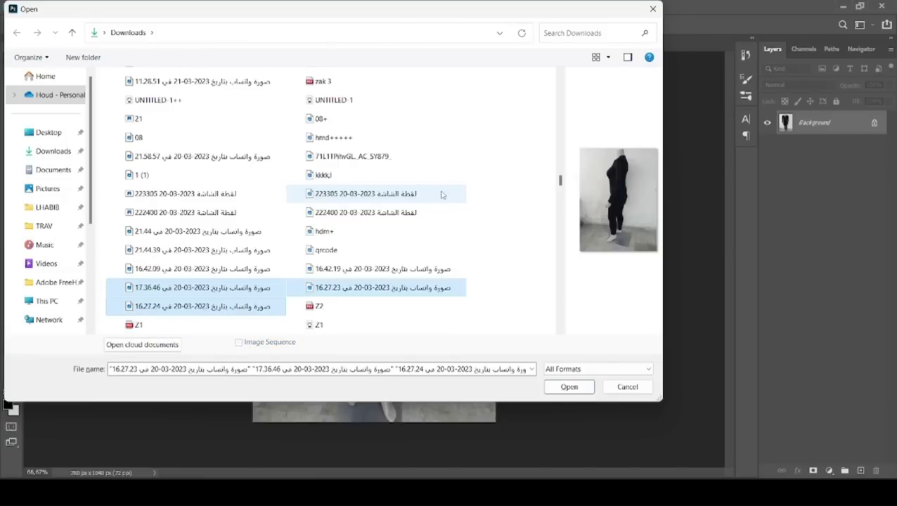
{"action": "key", "text": "Return"}
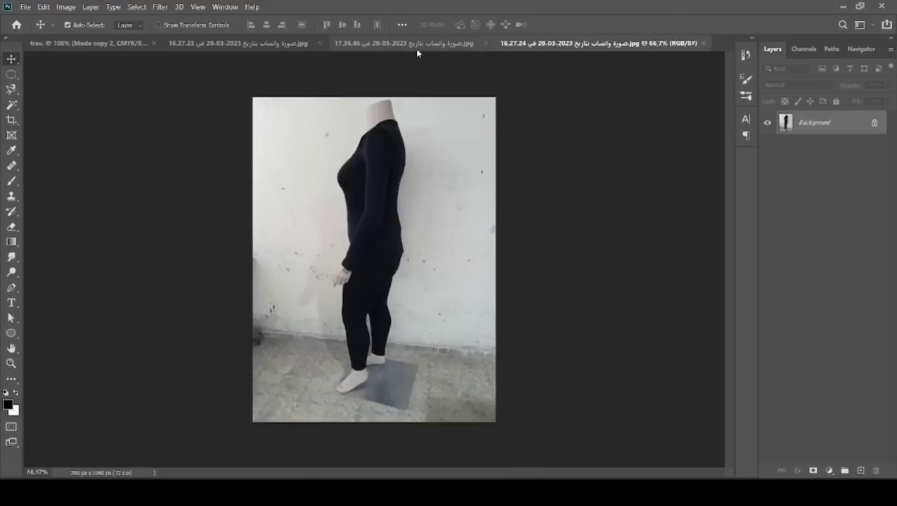
Step: Switch to the full-length front-view mannequin photo 16.27.23
{"action": "left_click", "coordinate": [417, 47]}
{"action": "left_click", "coordinate": [279, 48]}
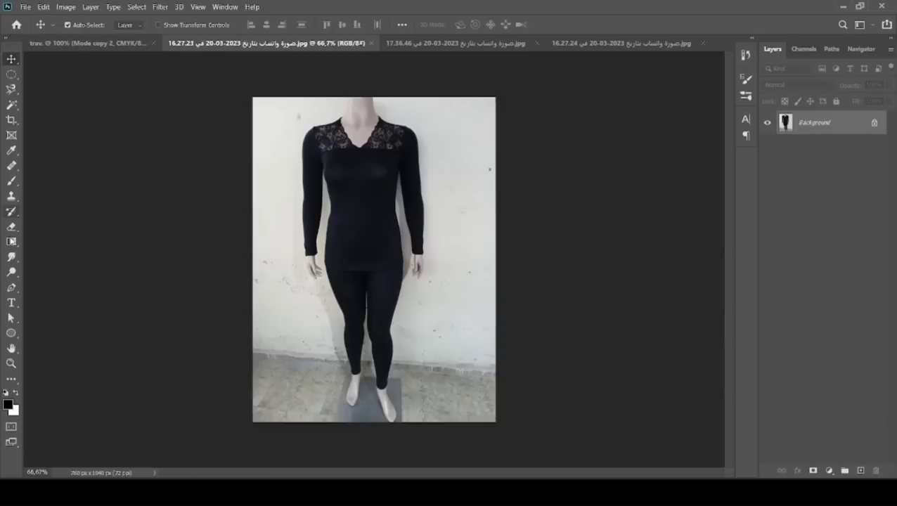
{"action": "left_click", "coordinate": [12, 367]}
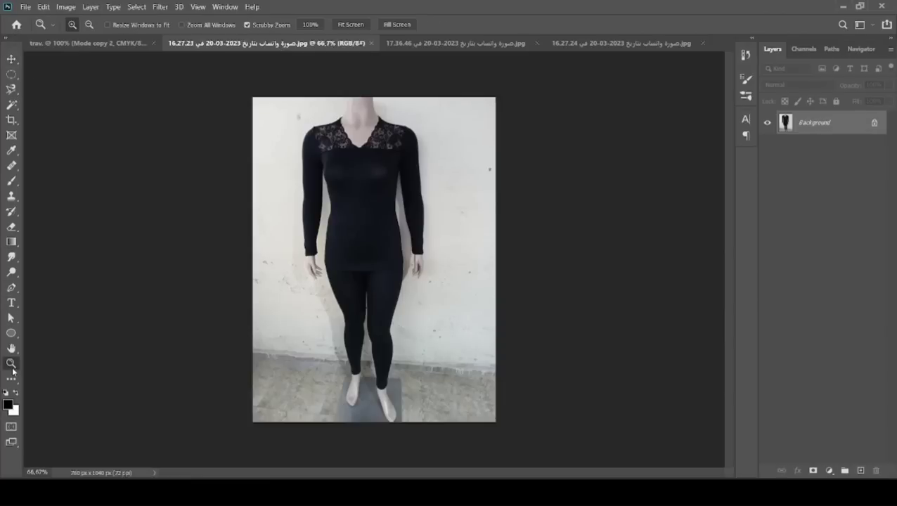
Step: Try Magic Wand selections on the left and right wall, deselecting each afterwards
{"action": "left_click", "coordinate": [11, 105]}
{"action": "left_click", "coordinate": [281, 209]}
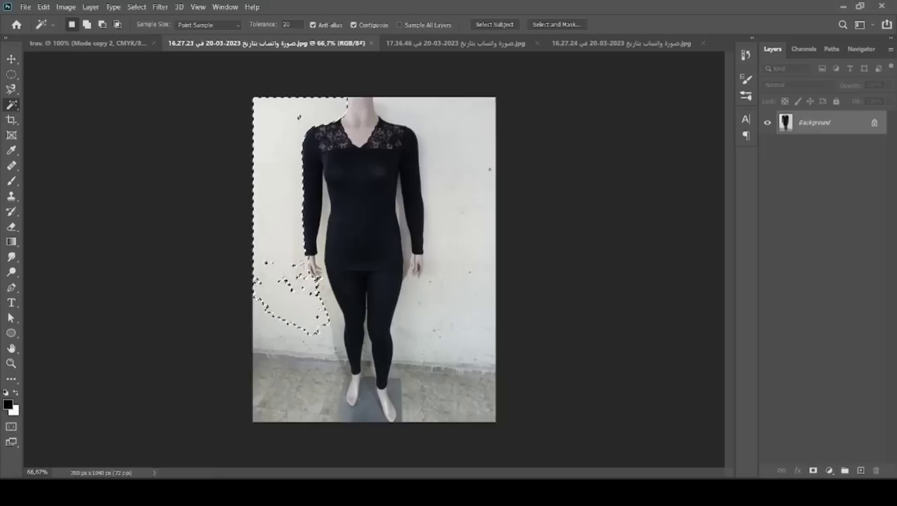
{"action": "left_click", "coordinate": [298, 117], "text": "shift"}
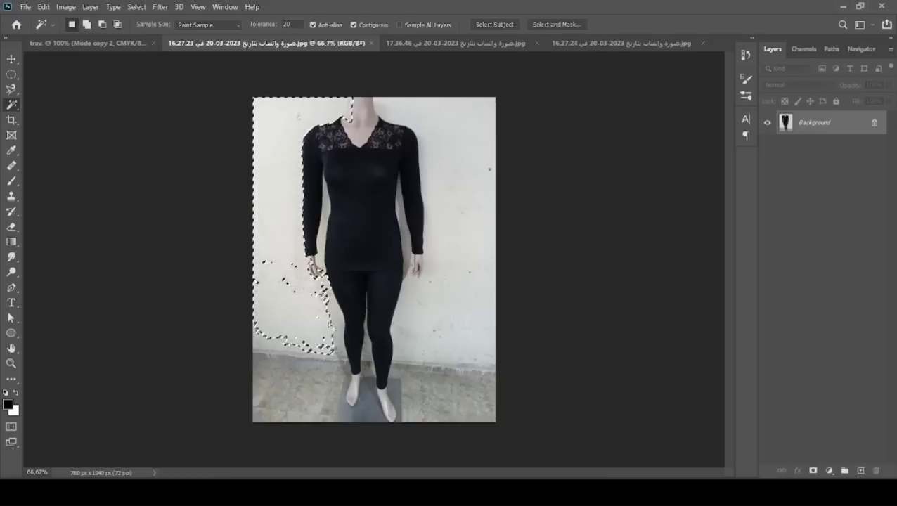
{"action": "key", "text": "ctrl+d"}
{"action": "left_click", "coordinate": [461, 120]}
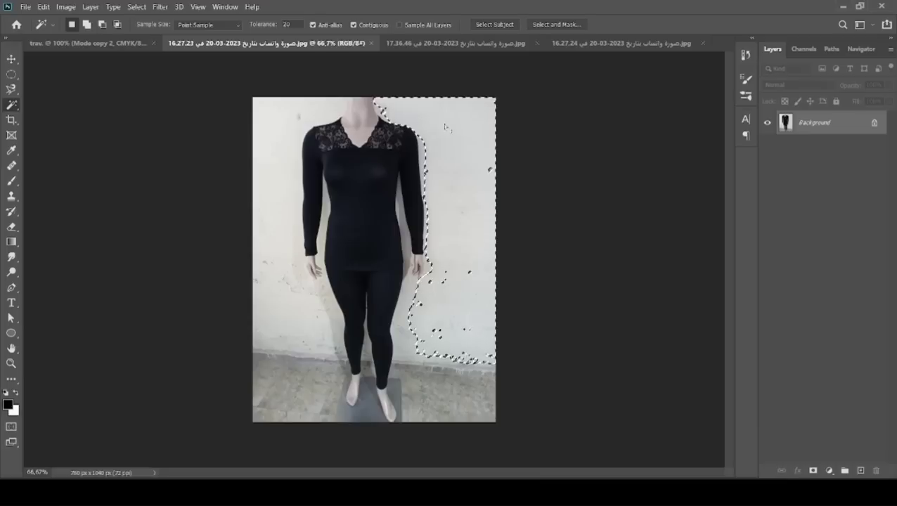
{"action": "key", "text": "ctrl+d"}
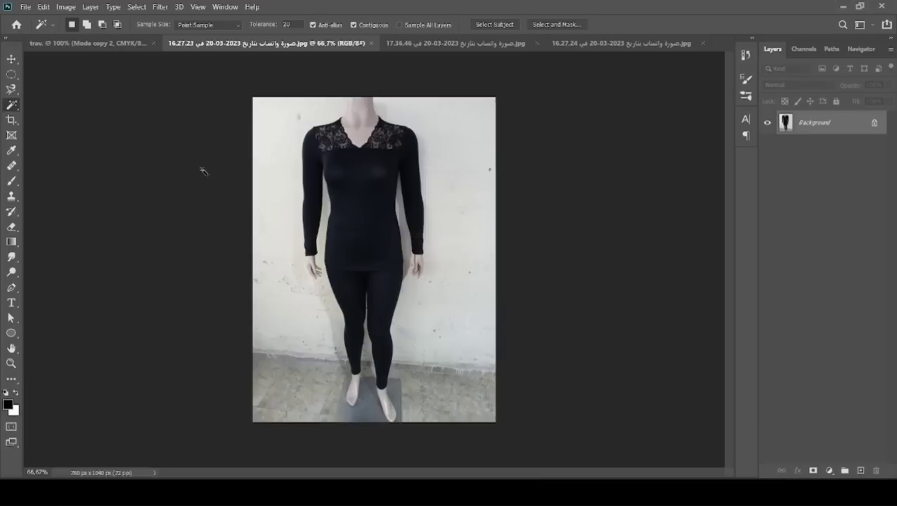
Step: Zoom the view to 300% on the mannequin's feet
{"action": "left_click", "coordinate": [11, 363]}
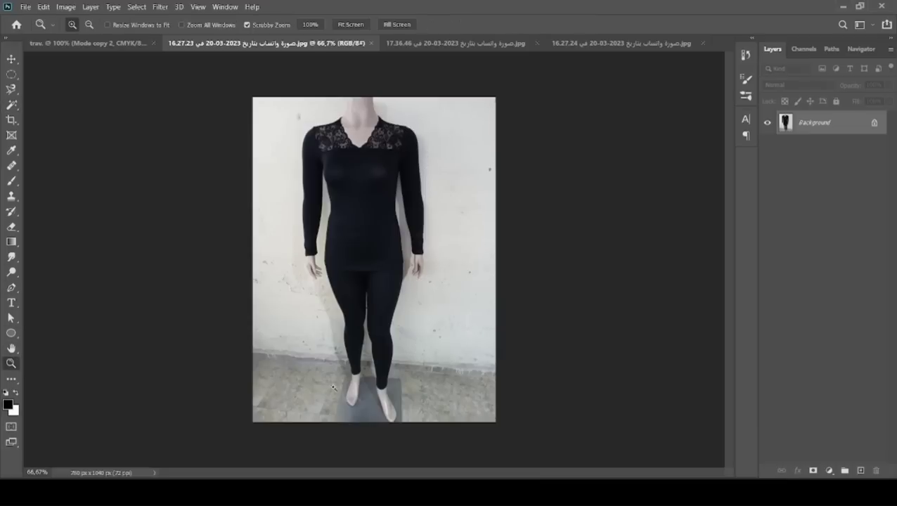
{"action": "left_click", "coordinate": [396, 406]}
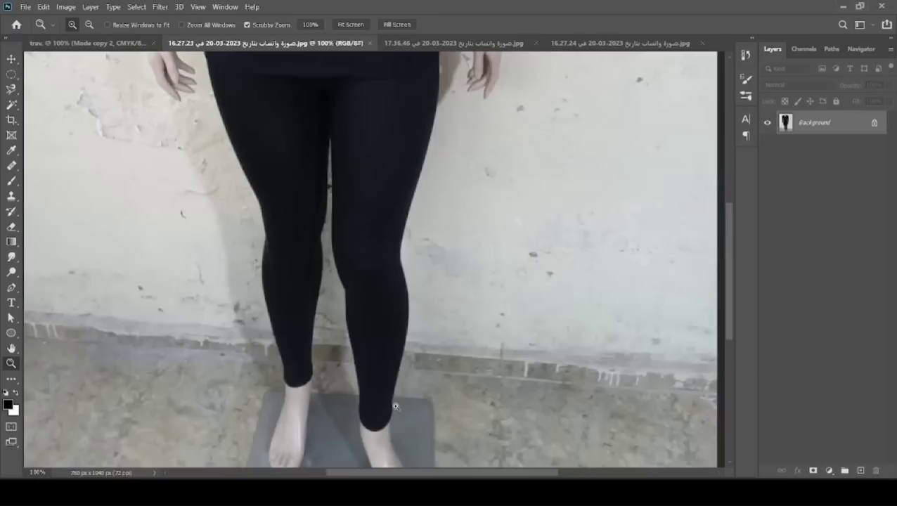
{"action": "left_click", "coordinate": [396, 406]}
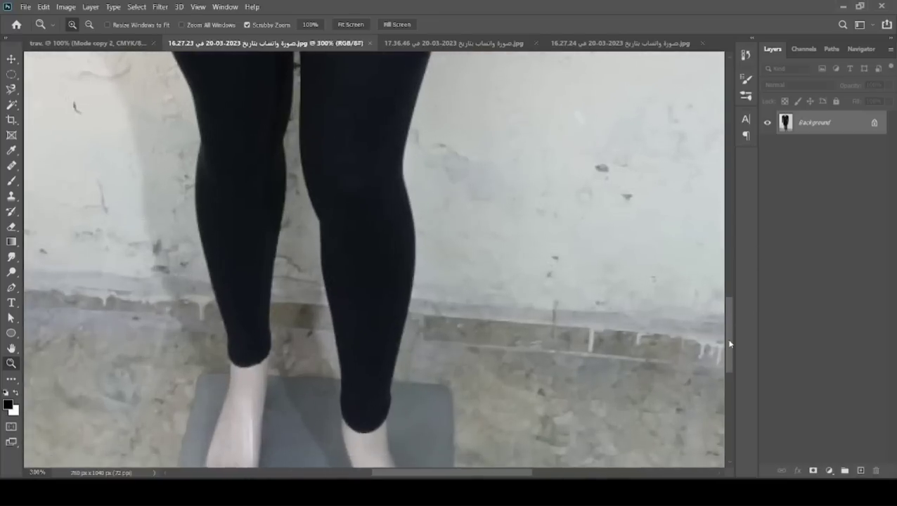
{"action": "left_click_drag", "start_coordinate": [733, 320], "coordinate": [733, 359]}
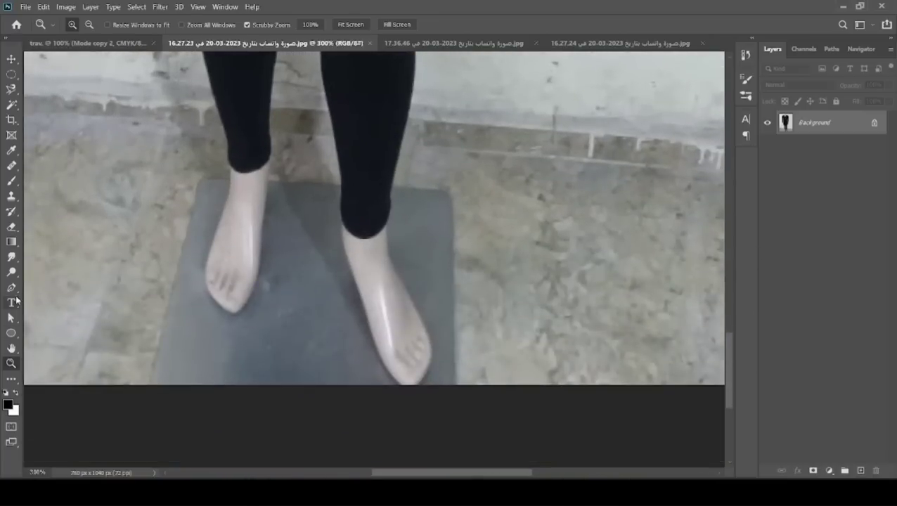
Step: With the Pen tool in Shape mode, start the path at the right ankle and curve around the right toe
{"action": "left_click", "coordinate": [11, 287]}
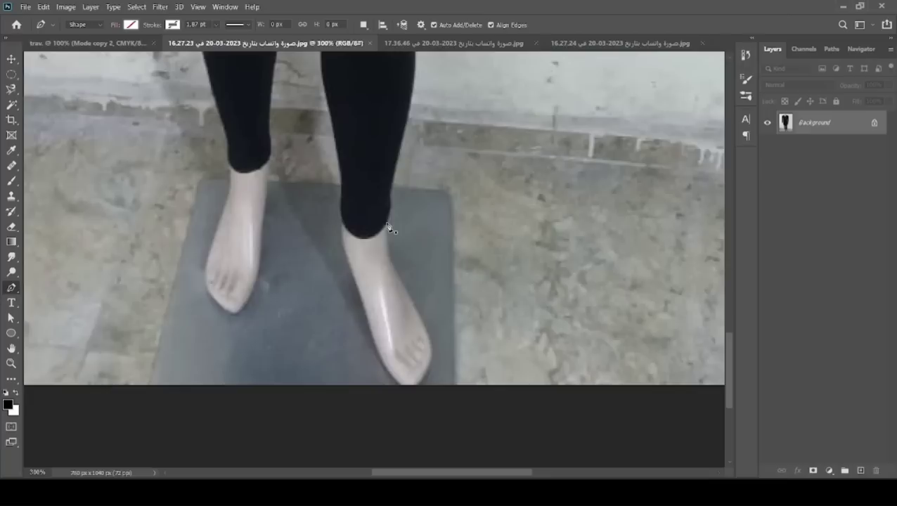
{"action": "left_click", "coordinate": [387, 222]}
{"action": "left_click", "coordinate": [393, 268]}
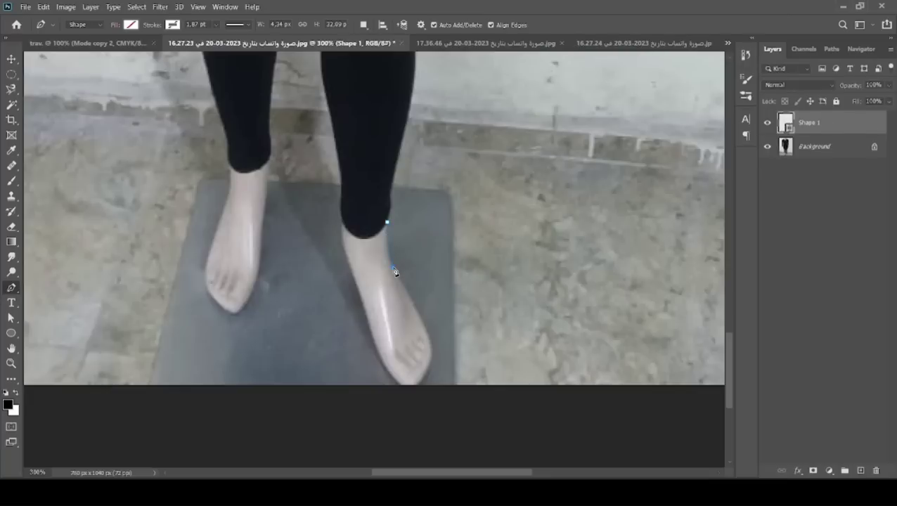
{"action": "left_click_drag", "start_coordinate": [397, 272], "coordinate": [400, 277]}
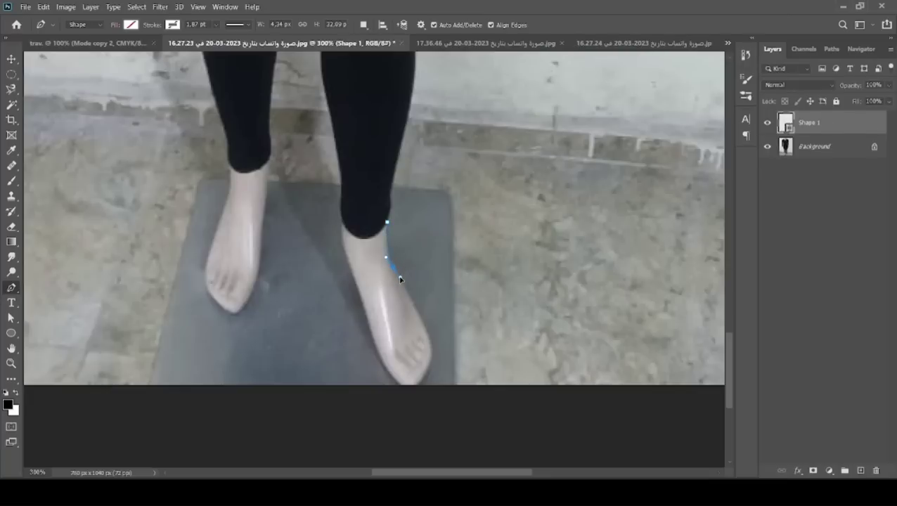
{"action": "left_click", "coordinate": [430, 373]}
{"action": "left_click_drag", "start_coordinate": [431, 376], "coordinate": [442, 338]}
{"action": "left_click_drag", "start_coordinate": [391, 385], "coordinate": [371, 334]}
Step: Trace the right foot's left edge up onto the shin with curved anchors
{"action": "left_click", "coordinate": [371, 331]}
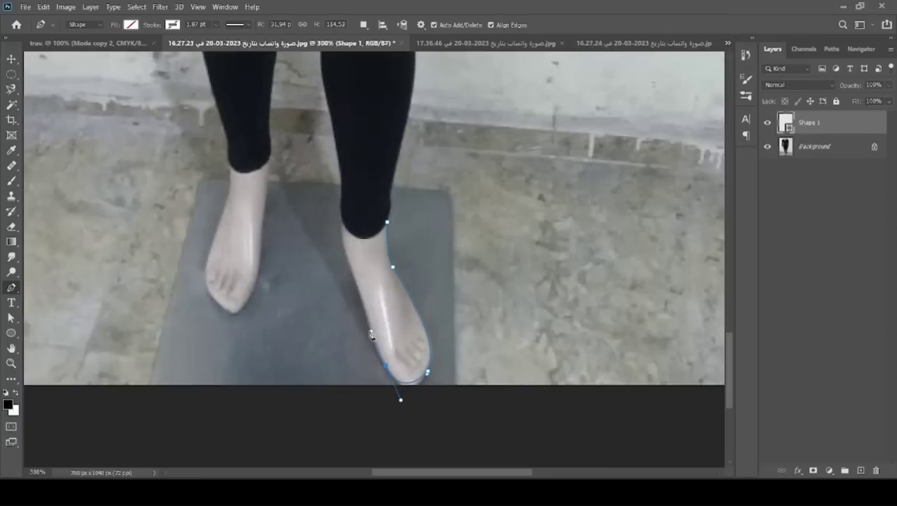
{"action": "left_click", "coordinate": [348, 258]}
{"action": "left_click", "coordinate": [342, 223]}
{"action": "left_click_drag", "start_coordinate": [342, 224], "coordinate": [343, 220]}
{"action": "left_click", "coordinate": [342, 200]}
{"action": "left_click_drag", "start_coordinate": [343, 197], "coordinate": [342, 193]}
{"action": "left_click", "coordinate": [336, 145]}
Step: Continue the path up the inner right leg to where the legs meet
{"action": "left_click_drag", "start_coordinate": [729, 378], "coordinate": [717, 321]}
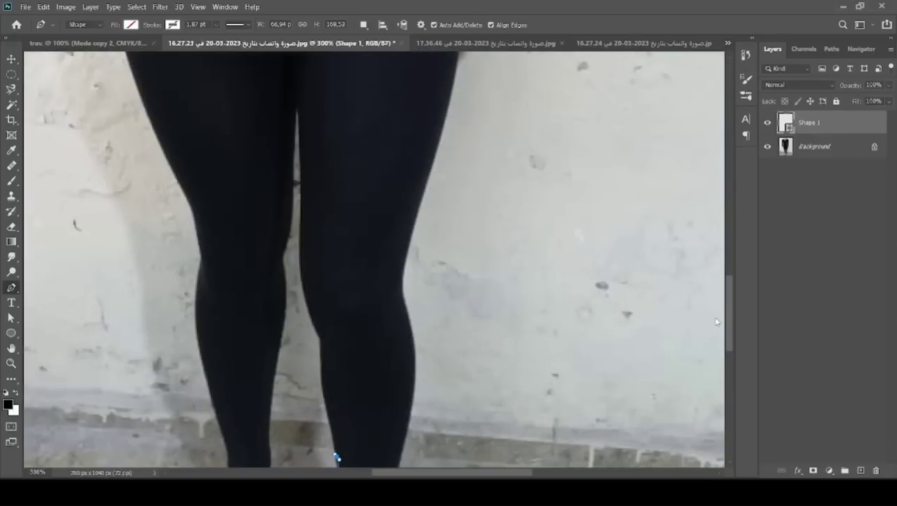
{"action": "left_click", "coordinate": [319, 339]}
{"action": "left_click_drag", "start_coordinate": [320, 340], "coordinate": [319, 376]}
{"action": "left_click", "coordinate": [300, 237]}
{"action": "left_click_drag", "start_coordinate": [300, 238], "coordinate": [296, 292]}
{"action": "left_click", "coordinate": [296, 106]}
{"action": "left_click_drag", "start_coordinate": [295, 105], "coordinate": [297, 108]}
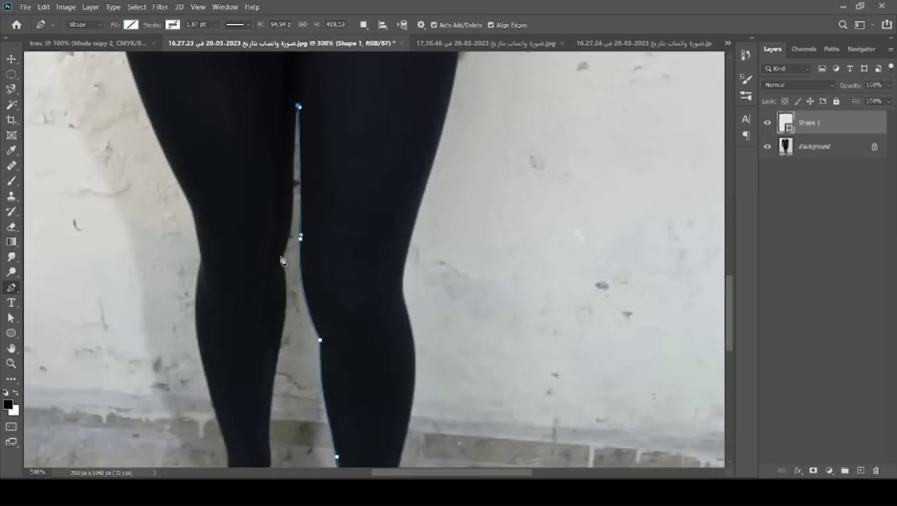
Step: Trace down the left leg's inner edge to the left heel
{"action": "left_click_drag", "start_coordinate": [279, 258], "coordinate": [269, 261]}
{"action": "left_click_drag", "start_coordinate": [727, 330], "coordinate": [723, 362]}
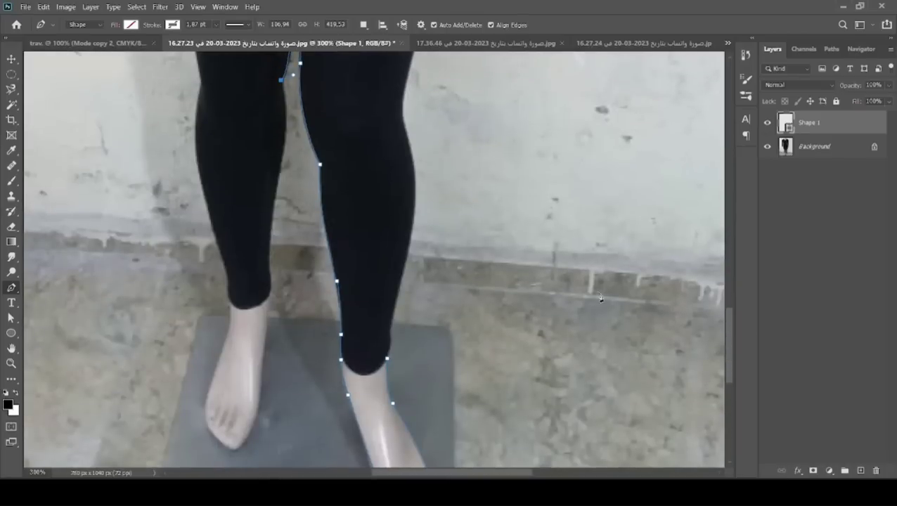
{"action": "left_click", "coordinate": [277, 183]}
{"action": "left_click_drag", "start_coordinate": [276, 187], "coordinate": [295, 128]}
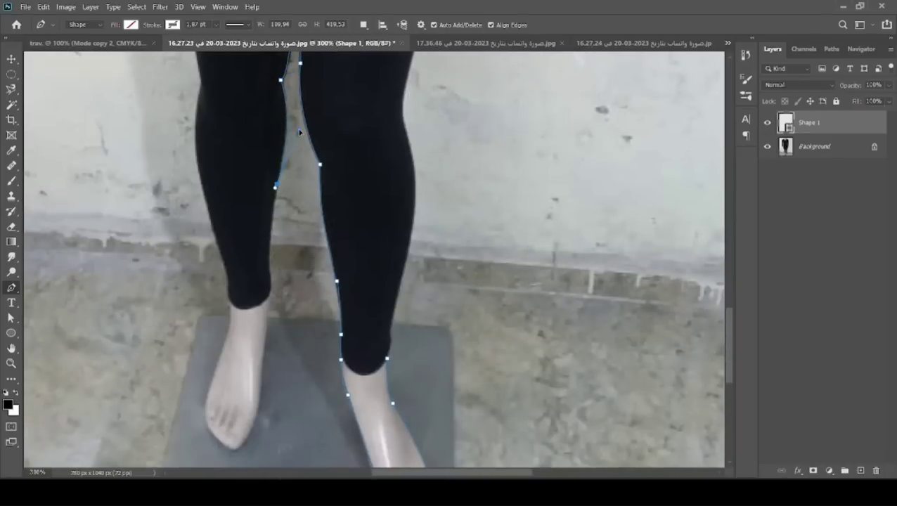
{"action": "left_click_drag", "start_coordinate": [271, 284], "coordinate": [272, 283]}
{"action": "left_click", "coordinate": [272, 280], "text": "ctrl"}
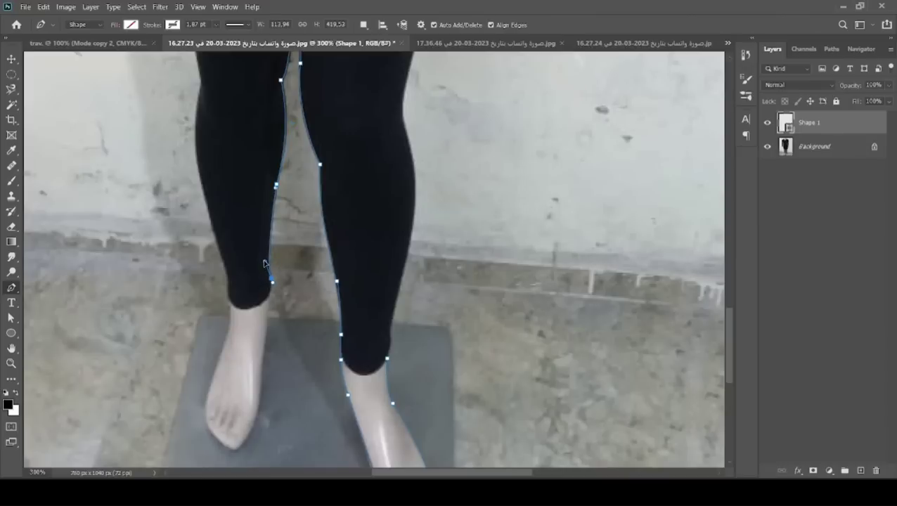
{"action": "left_click_drag", "start_coordinate": [271, 281], "coordinate": [272, 303]}
{"action": "left_click_drag", "start_coordinate": [260, 370], "coordinate": [261, 392]}
Step: Curve the path around the left foot's toe and outer edge to the left ankle
{"action": "left_click", "coordinate": [227, 448]}
{"action": "left_click_drag", "start_coordinate": [231, 447], "coordinate": [246, 458]}
{"action": "left_click", "coordinate": [209, 397]}
{"action": "left_click_drag", "start_coordinate": [208, 396], "coordinate": [197, 426]}
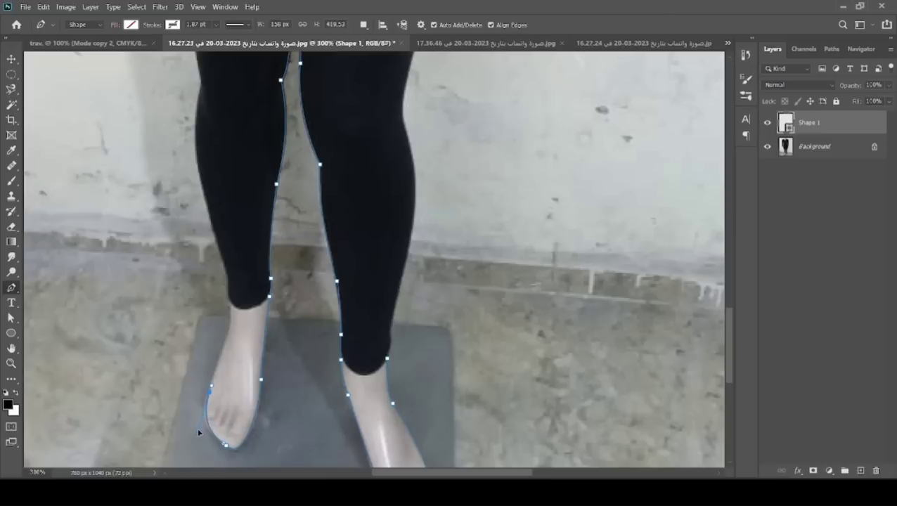
{"action": "left_click", "coordinate": [229, 293]}
{"action": "left_click_drag", "start_coordinate": [231, 310], "coordinate": [235, 327]}
{"action": "left_click_drag", "start_coordinate": [230, 292], "coordinate": [229, 281]}
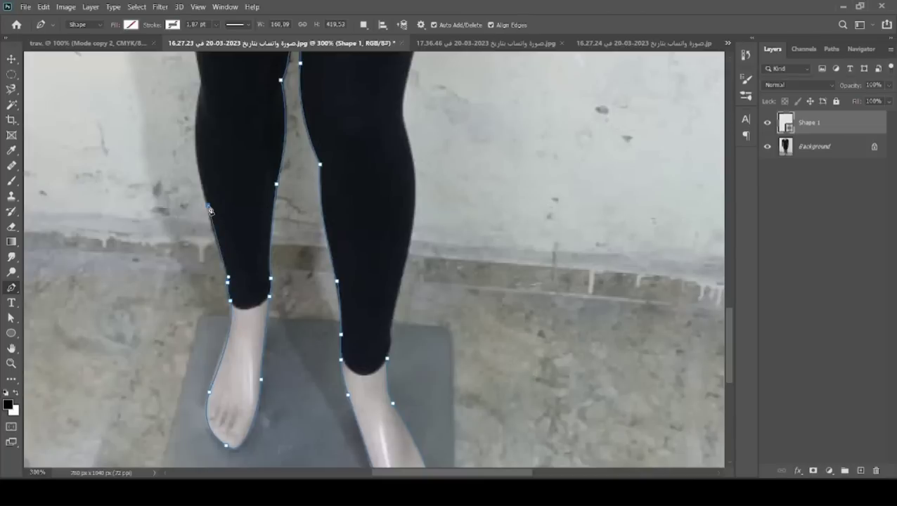
Step: Extend the path up the outer edge of the left leg
{"action": "left_click", "coordinate": [207, 206]}
{"action": "left_click", "coordinate": [203, 83]}
{"action": "left_click_drag", "start_coordinate": [203, 83], "coordinate": [183, 135]}
{"action": "left_click_drag", "start_coordinate": [728, 341], "coordinate": [732, 296]}
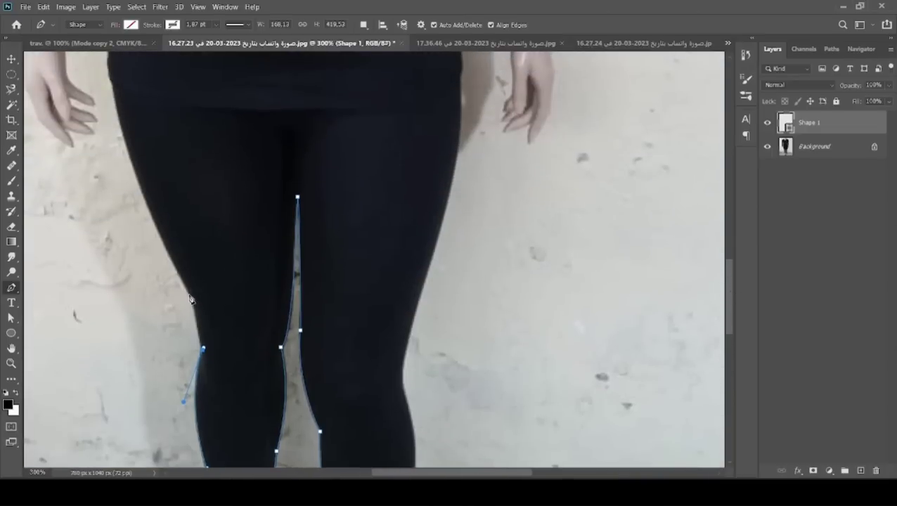
Step: Trace up the outer left thigh and hip onto the lower torso
{"action": "left_click_drag", "start_coordinate": [193, 303], "coordinate": [185, 290]}
{"action": "scroll", "coordinate": [723, 307], "scroll_direction": "up", "scroll_amount": 5}
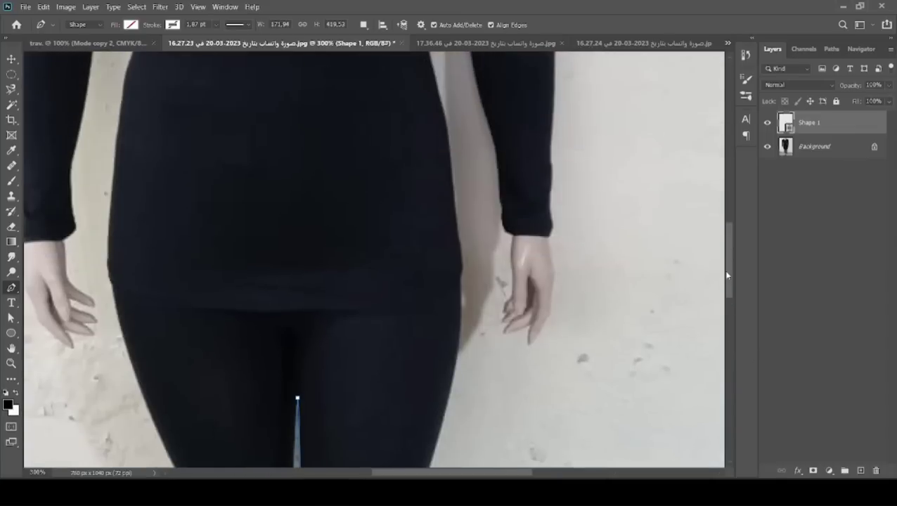
{"action": "left_click", "coordinate": [109, 234]}
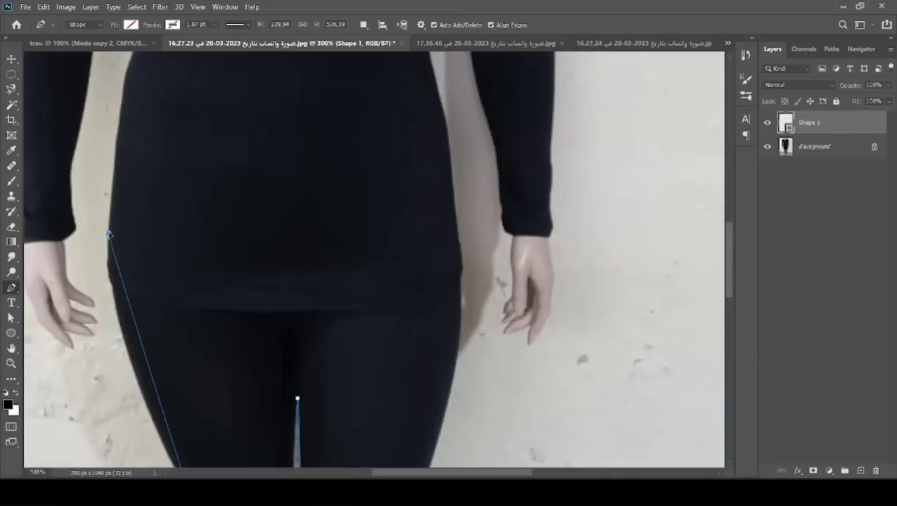
{"action": "left_click_drag", "start_coordinate": [109, 235], "coordinate": [102, 336]}
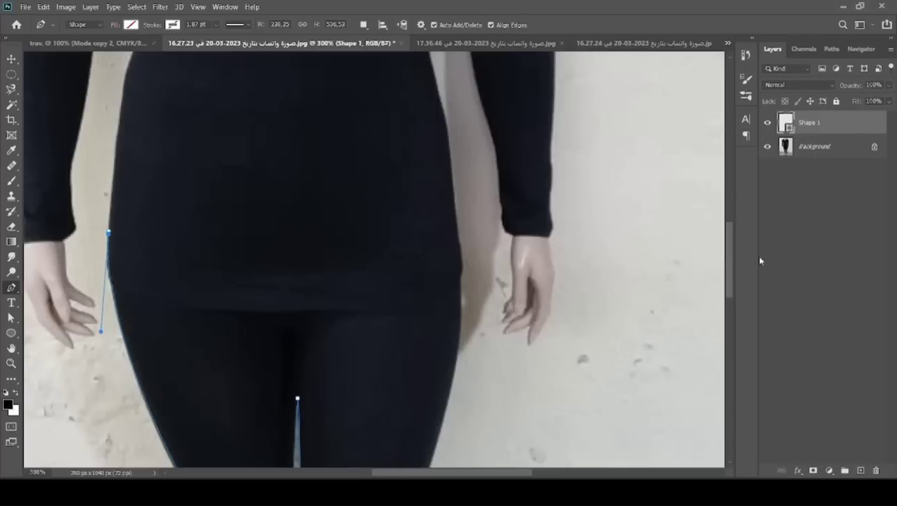
{"action": "scroll", "coordinate": [728, 267], "scroll_direction": "up", "scroll_amount": 5}
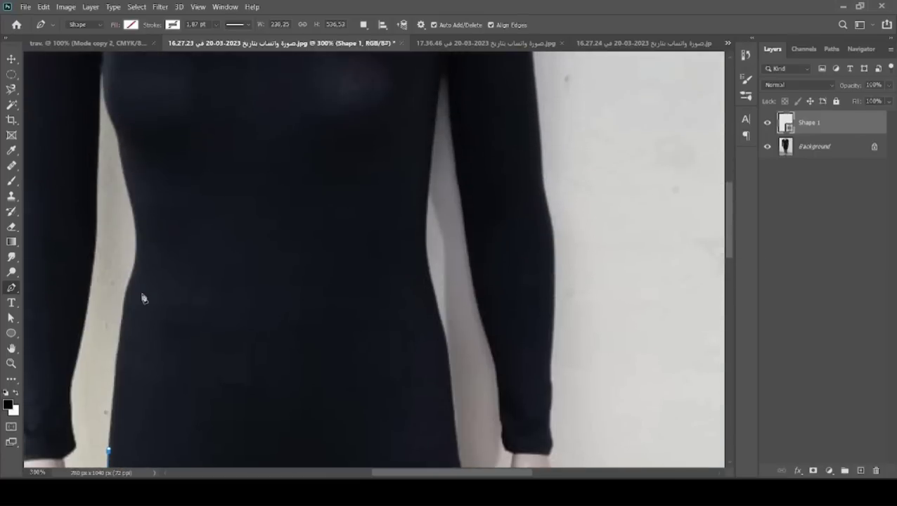
{"action": "left_click", "coordinate": [130, 286]}
{"action": "left_click_drag", "start_coordinate": [130, 289], "coordinate": [129, 290]}
{"action": "left_click_drag", "start_coordinate": [128, 294], "coordinate": [122, 304]}
Step: Continue up the torso's left side from the waist to the chest, removing the top anchor's handle
{"action": "left_click", "coordinate": [131, 200]}
{"action": "left_click_drag", "start_coordinate": [133, 196], "coordinate": [146, 242]}
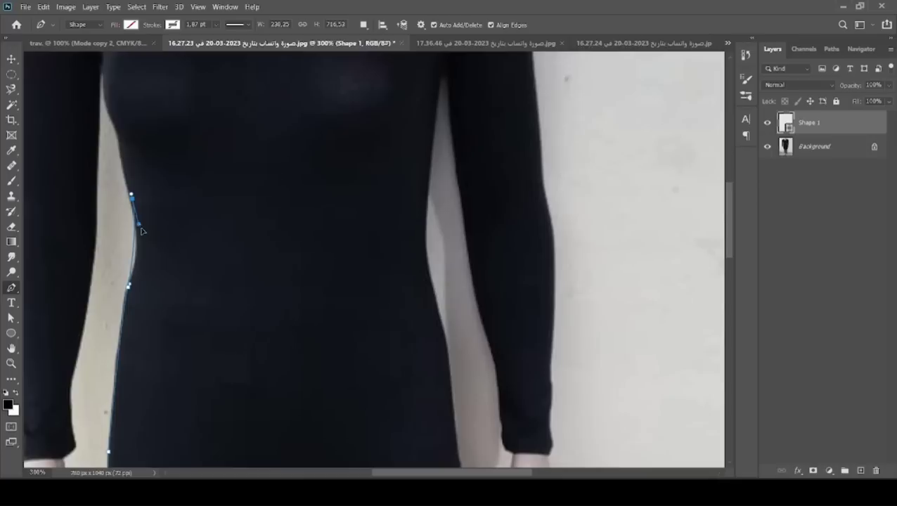
{"action": "left_click", "coordinate": [120, 139]}
{"action": "left_click_drag", "start_coordinate": [119, 137], "coordinate": [121, 160]}
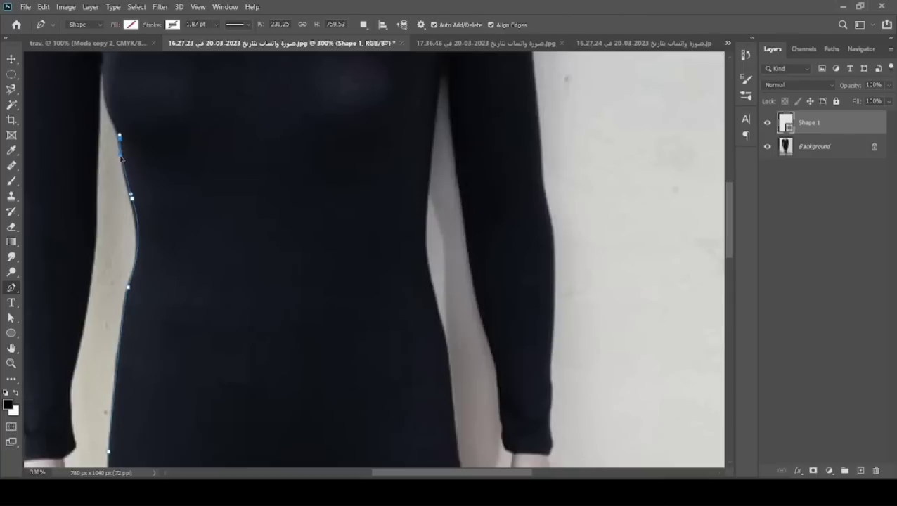
{"action": "left_click", "coordinate": [101, 67]}
{"action": "left_click_drag", "start_coordinate": [103, 68], "coordinate": [103, 66]}
{"action": "left_click_drag", "start_coordinate": [104, 77], "coordinate": [100, 104]}
{"action": "left_click_drag", "start_coordinate": [731, 232], "coordinate": [727, 211]}
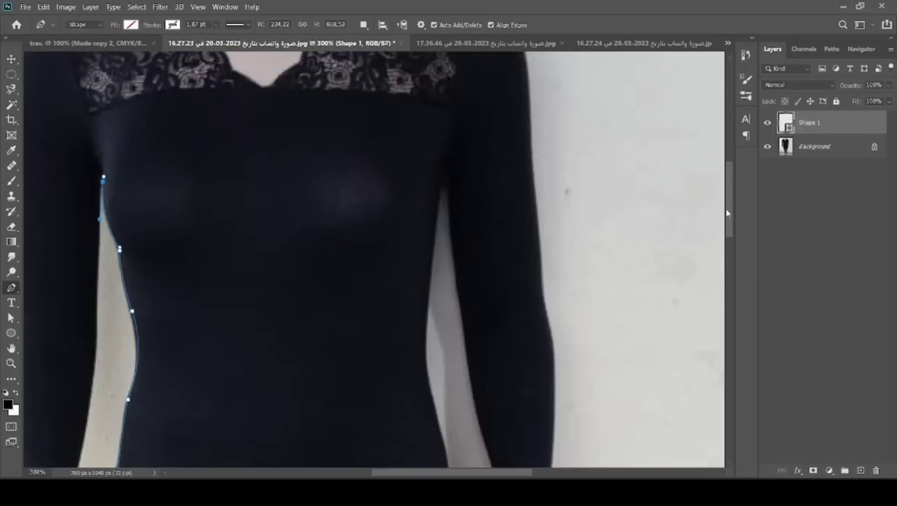
{"action": "left_click", "coordinate": [103, 182]}
Step: Start down the arm's inner edge, undoing one misplaced anchor
{"action": "left_click_drag", "start_coordinate": [470, 473], "coordinate": [426, 472]}
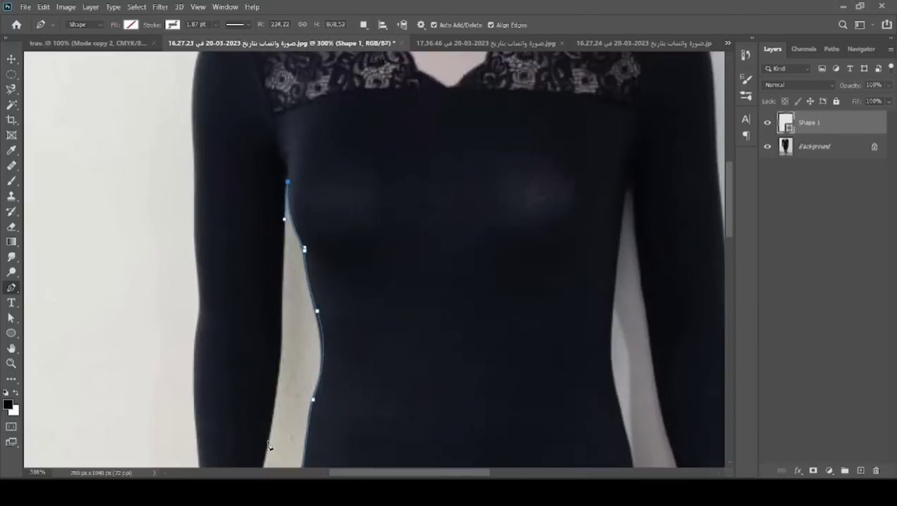
{"action": "left_click", "coordinate": [267, 440]}
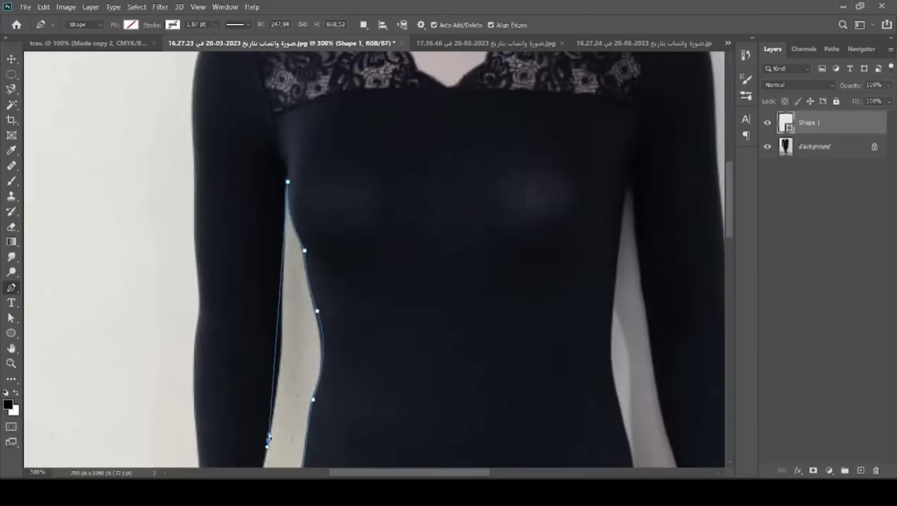
{"action": "left_click_drag", "start_coordinate": [269, 437], "coordinate": [280, 405]}
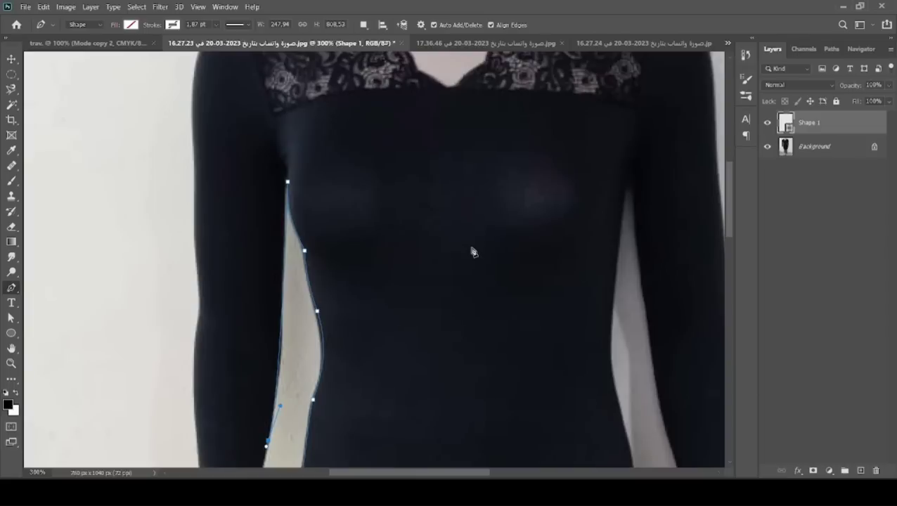
{"action": "key", "text": "ctrl+z"}
{"action": "key", "text": "ctrl+z"}
{"action": "left_click_drag", "start_coordinate": [281, 333], "coordinate": [281, 343]}
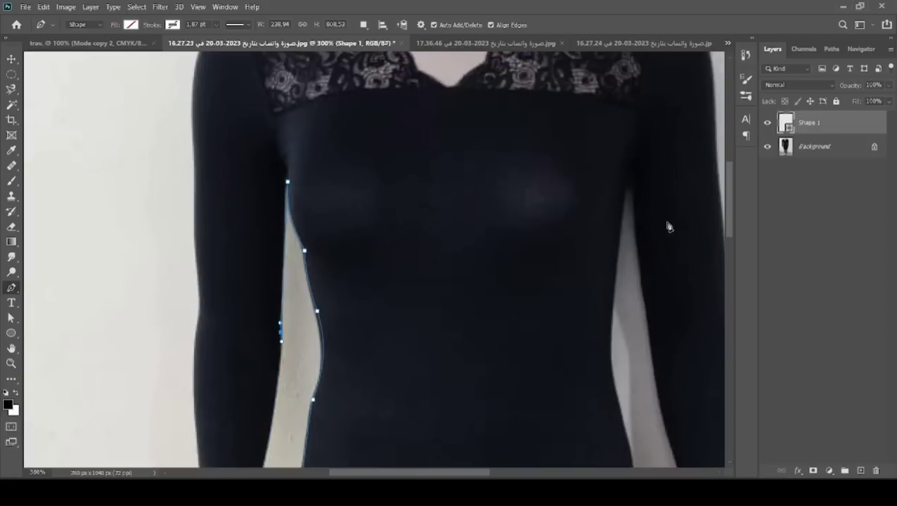
{"action": "left_click_drag", "start_coordinate": [730, 215], "coordinate": [731, 253]}
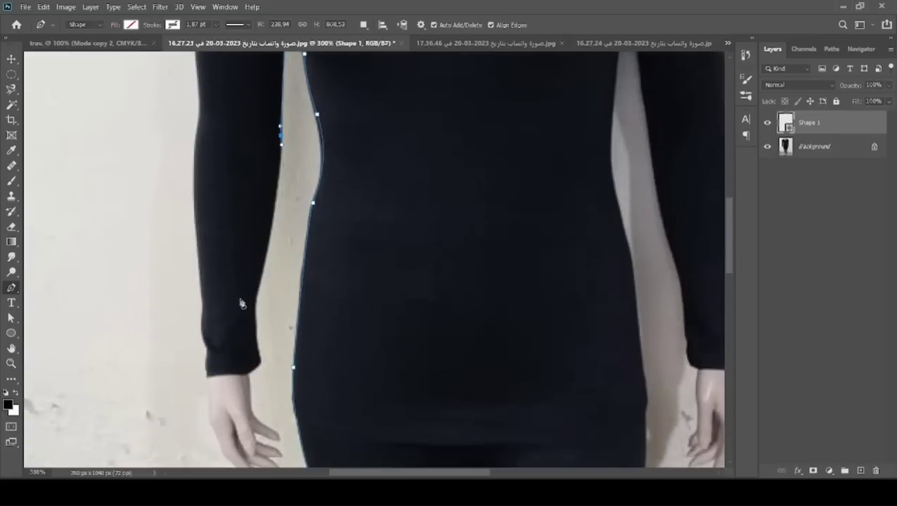
Step: Trace down the inner left sleeve to the bottom of the cuff
{"action": "left_click", "coordinate": [258, 286]}
{"action": "left_click_drag", "start_coordinate": [258, 286], "coordinate": [243, 335]}
{"action": "left_click", "coordinate": [261, 360]}
{"action": "left_click_drag", "start_coordinate": [260, 362], "coordinate": [250, 326]}
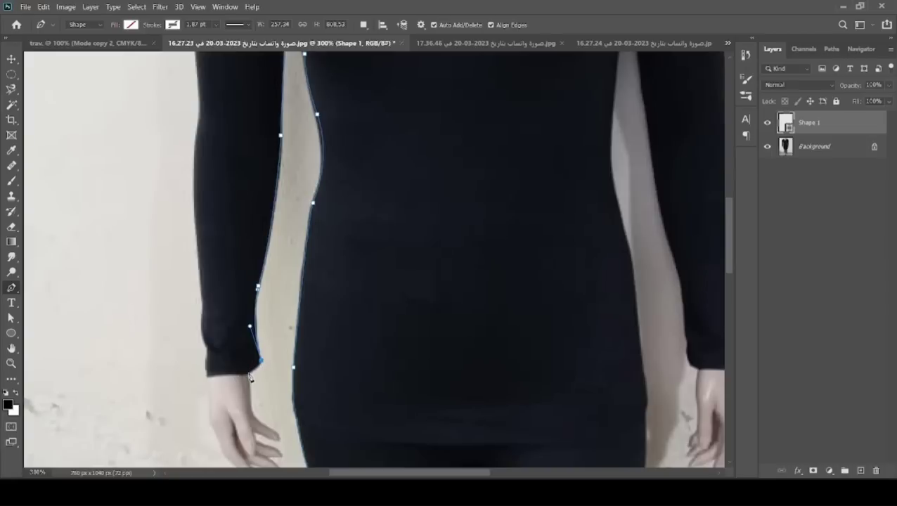
{"action": "left_click_drag", "start_coordinate": [257, 366], "coordinate": [240, 377]}
{"action": "left_click", "coordinate": [240, 375]}
Step: Follow the inner wrist downward, ending on a corner anchor
{"action": "left_click", "coordinate": [250, 408]}
{"action": "left_click", "coordinate": [274, 430]}
{"action": "left_click_drag", "start_coordinate": [271, 434], "coordinate": [217, 413]}
{"action": "left_click_drag", "start_coordinate": [217, 413], "coordinate": [217, 417]}
{"action": "left_click_drag", "start_coordinate": [731, 260], "coordinate": [728, 284]}
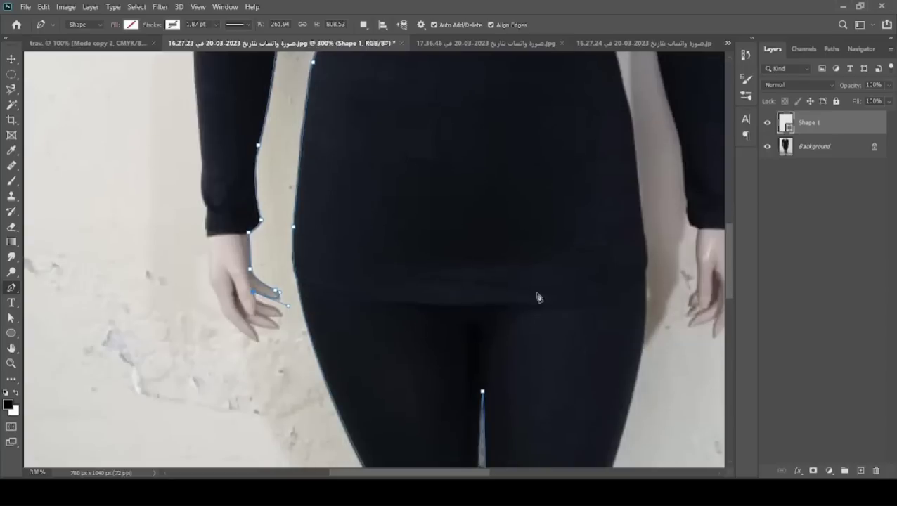
{"action": "left_click", "coordinate": [270, 310]}
Step: Outline the left hand around the fingertips to its outer edge
{"action": "left_click_drag", "start_coordinate": [271, 308], "coordinate": [284, 320]}
{"action": "left_click", "coordinate": [282, 314]}
{"action": "left_click", "coordinate": [269, 317]}
{"action": "left_click", "coordinate": [246, 322]}
{"action": "left_click", "coordinate": [258, 342]}
{"action": "left_click", "coordinate": [219, 301]}
Step: Bring the path up the outer side of the hand and the sleeve's outer edge
{"action": "left_click", "coordinate": [210, 263]}
{"action": "left_click_drag", "start_coordinate": [211, 267], "coordinate": [208, 237]}
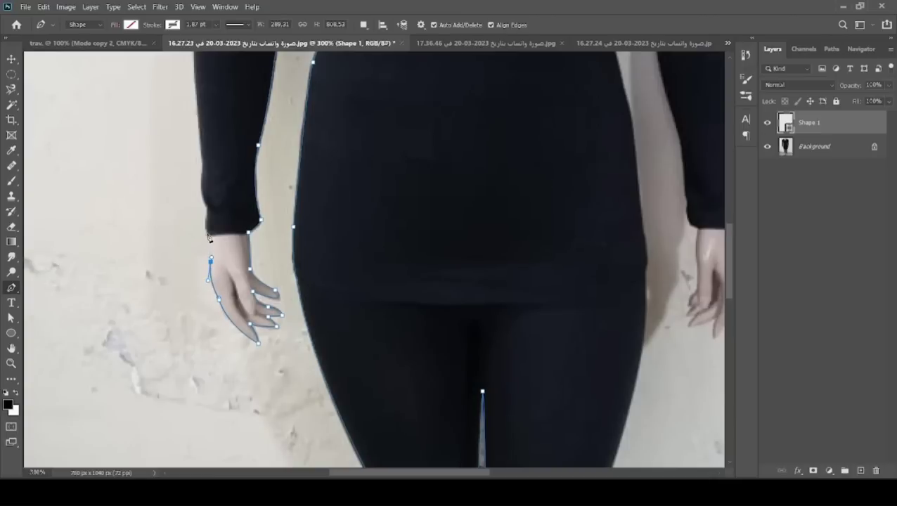
{"action": "left_click_drag", "start_coordinate": [209, 208], "coordinate": [205, 178]}
{"action": "left_click", "coordinate": [204, 173]}
{"action": "left_click", "coordinate": [198, 200]}
{"action": "left_click_drag", "start_coordinate": [728, 262], "coordinate": [714, 216]}
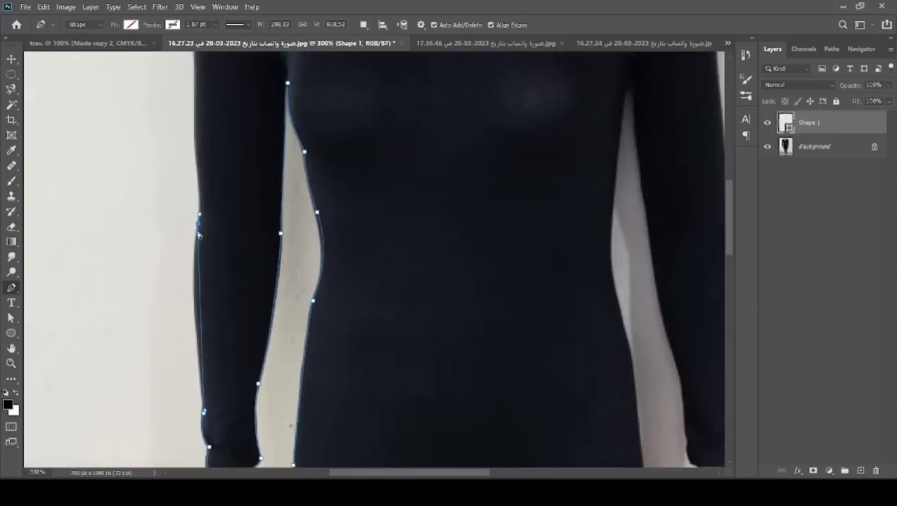
Step: Continue up the outer left arm and curve over the top of the left shoulder
{"action": "left_click_drag", "start_coordinate": [200, 213], "coordinate": [186, 270]}
{"action": "left_click_drag", "start_coordinate": [729, 246], "coordinate": [711, 207]}
{"action": "scroll", "coordinate": [711, 206], "scroll_direction": "down", "scroll_amount": 3}
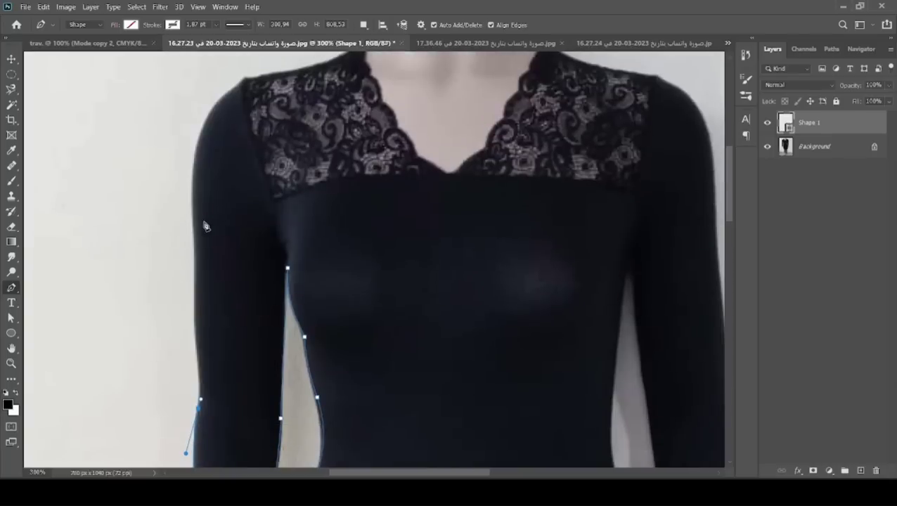
{"action": "left_click", "coordinate": [196, 226]}
{"action": "left_click_drag", "start_coordinate": [196, 224], "coordinate": [194, 279]}
{"action": "left_click", "coordinate": [242, 83]}
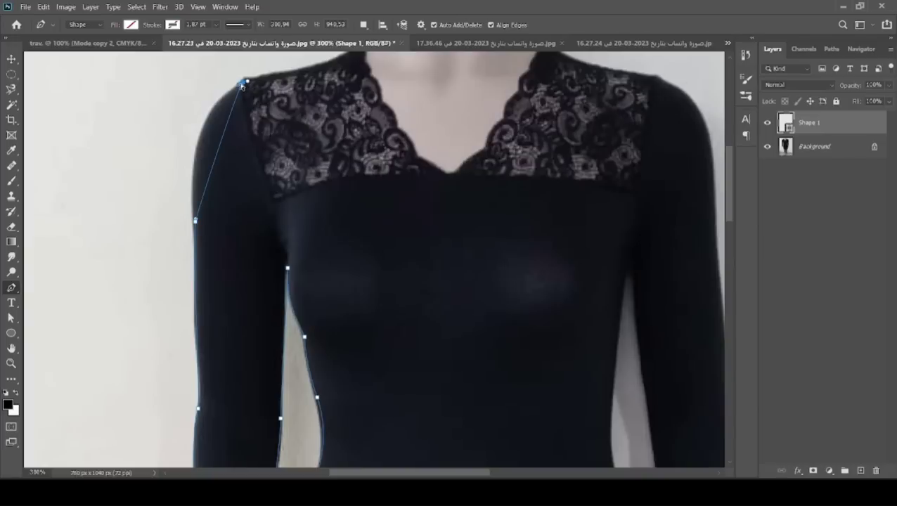
{"action": "left_click_drag", "start_coordinate": [239, 85], "coordinate": [181, 114]}
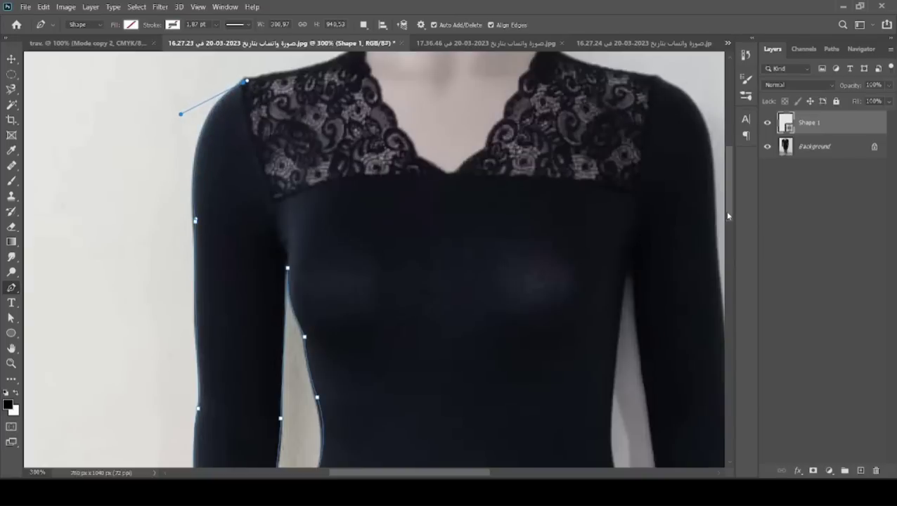
Step: Follow the left shoulder seam to the neck base and up the neck's left side
{"action": "left_click_drag", "start_coordinate": [728, 216], "coordinate": [728, 188]}
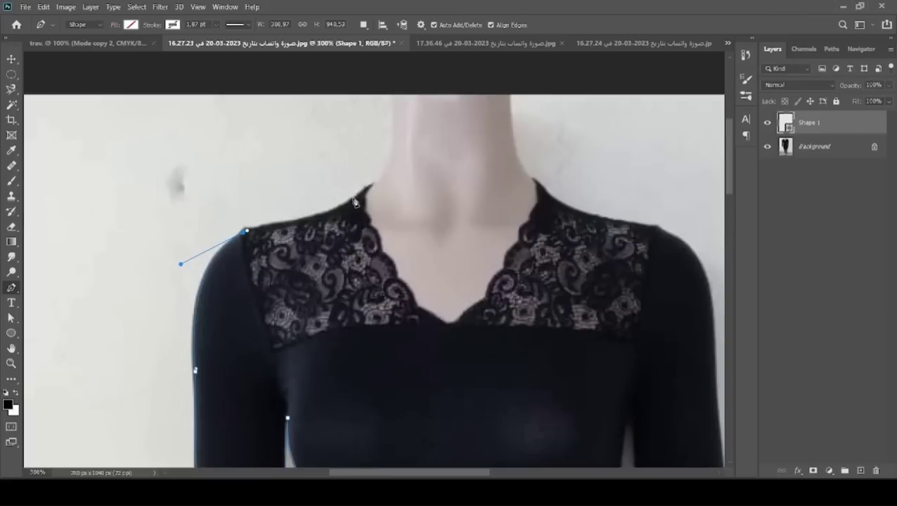
{"action": "left_click", "coordinate": [354, 199]}
{"action": "left_click_drag", "start_coordinate": [355, 201], "coordinate": [326, 223]}
{"action": "left_click", "coordinate": [372, 187]}
{"action": "left_click_drag", "start_coordinate": [726, 168], "coordinate": [729, 145]}
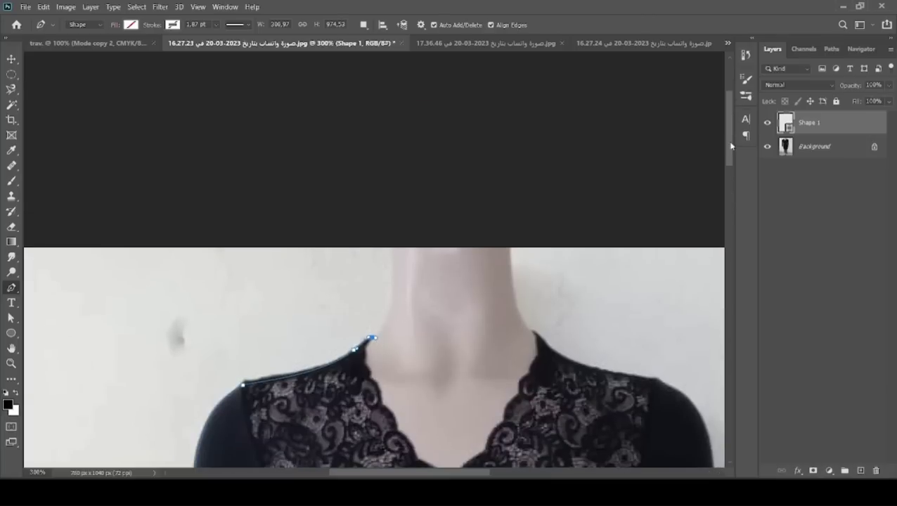
{"action": "left_click", "coordinate": [398, 246]}
{"action": "left_click_drag", "start_coordinate": [398, 246], "coordinate": [392, 321]}
Step: Outline the top and right side of the neck, then run along the right shoulder seam
{"action": "left_click", "coordinate": [509, 248]}
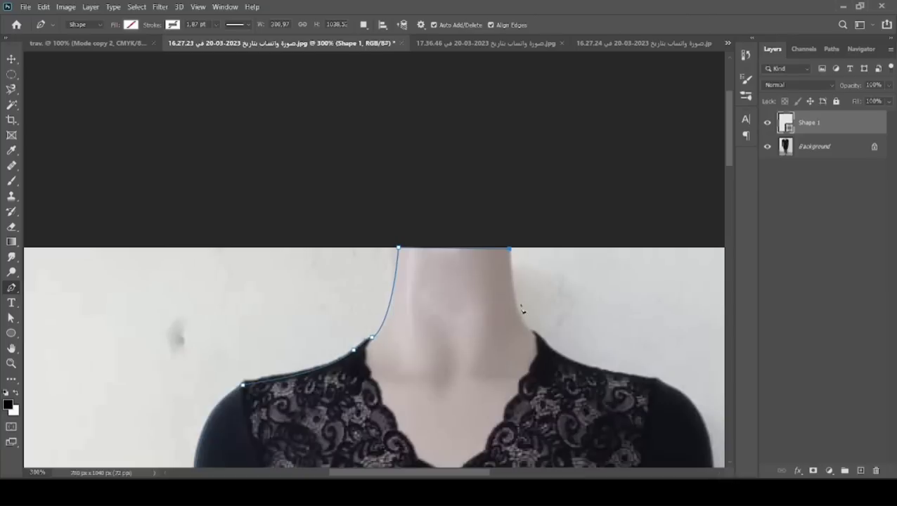
{"action": "left_click_drag", "start_coordinate": [523, 328], "coordinate": [540, 335]}
{"action": "left_click", "coordinate": [522, 329], "text": "alt"}
{"action": "left_click", "coordinate": [547, 345]}
{"action": "left_click_drag", "start_coordinate": [729, 155], "coordinate": [729, 189]}
{"action": "mouse_move", "coordinate": [657, 199]}
{"action": "left_mouse_down"}
{"action": "mouse_move", "coordinate": [647, 202]}
{"action": "mouse_move", "coordinate": [632, 175]}
{"action": "left_mouse_up"}
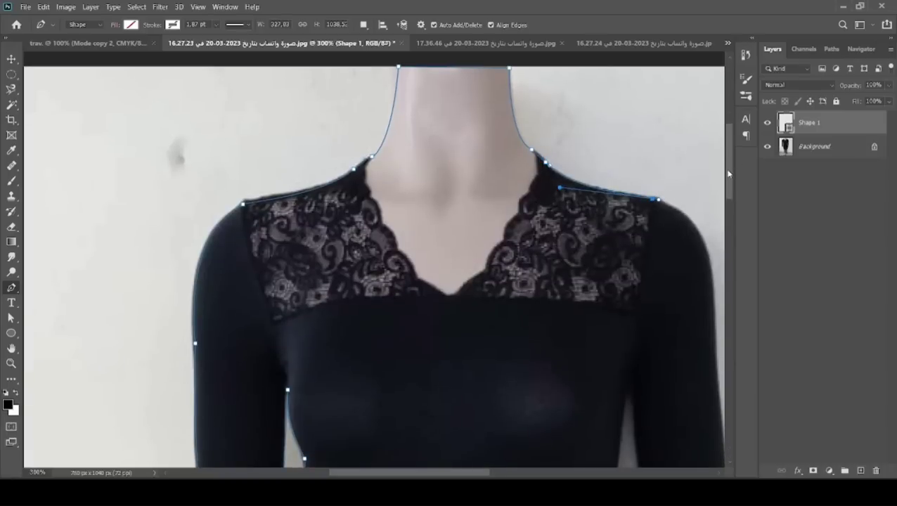
{"action": "mouse_move", "coordinate": [729, 174]}
{"action": "left_mouse_down"}
{"action": "mouse_move", "coordinate": [730, 192]}
{"action": "mouse_move", "coordinate": [713, 197]}
{"action": "mouse_move", "coordinate": [711, 118]}
{"action": "left_mouse_up"}
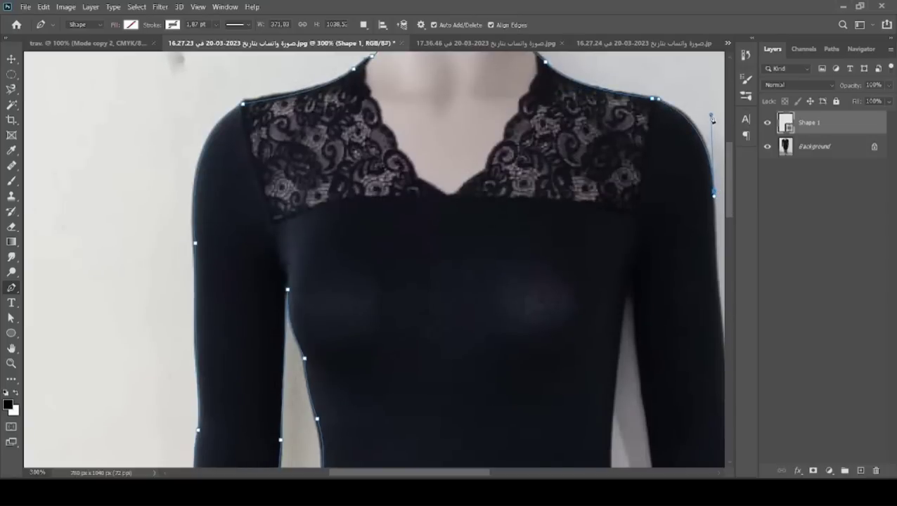
Step: Trace curved anchors around the right shoulder and down the outer sleeve to the cuff
{"action": "left_click_drag", "start_coordinate": [731, 159], "coordinate": [731, 192]}
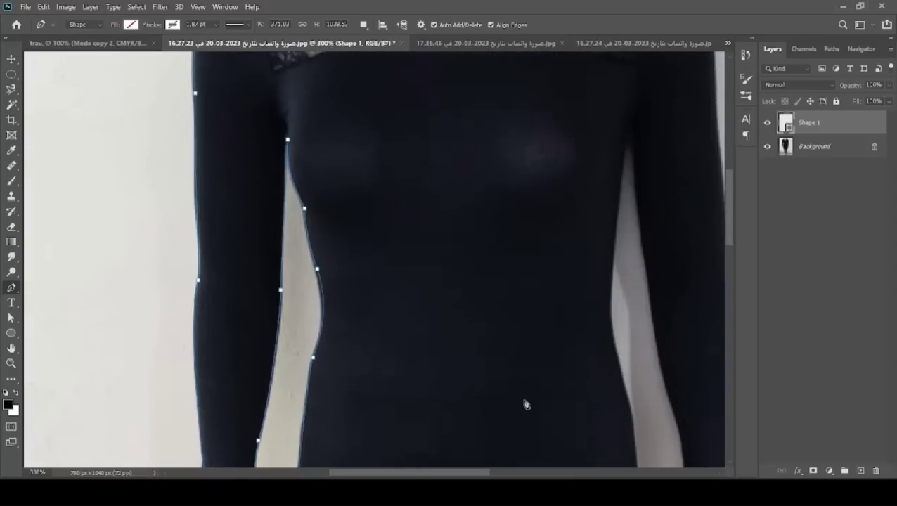
{"action": "left_click_drag", "start_coordinate": [450, 472], "coordinate": [502, 473]}
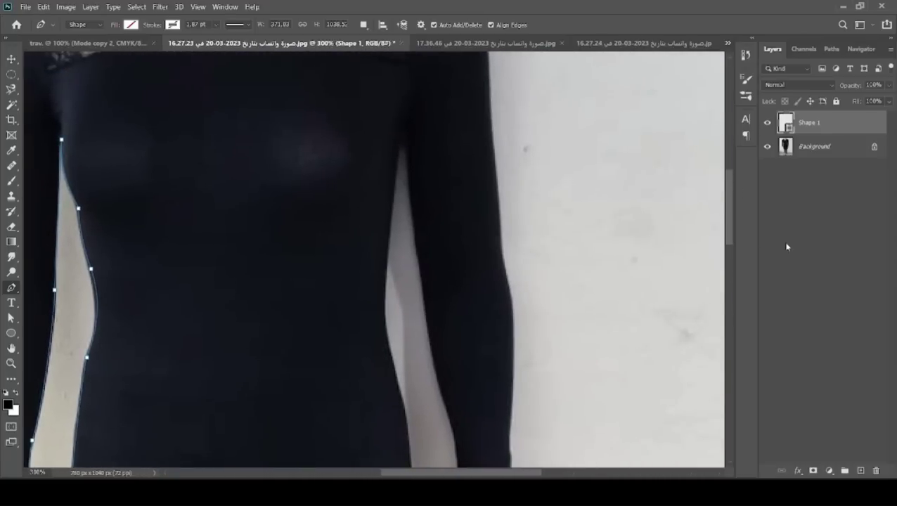
{"action": "left_click_drag", "start_coordinate": [731, 230], "coordinate": [731, 206]}
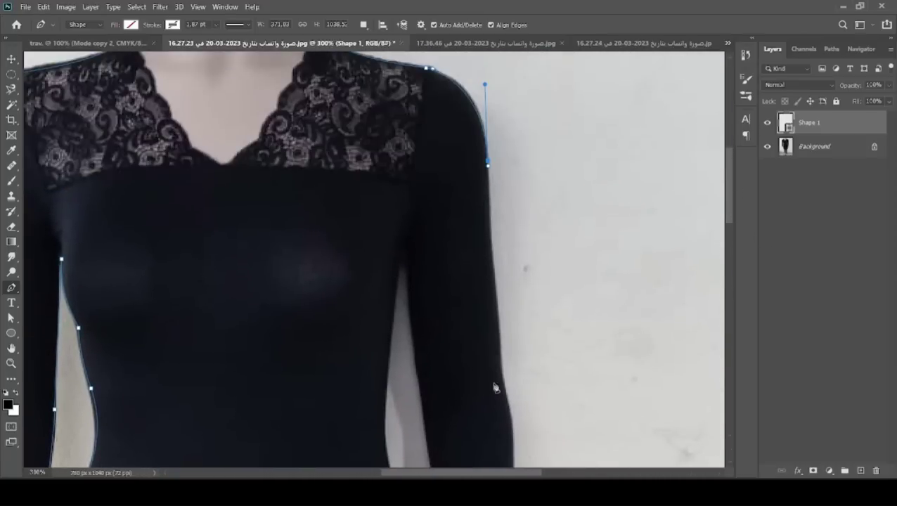
{"action": "left_click", "coordinate": [503, 387]}
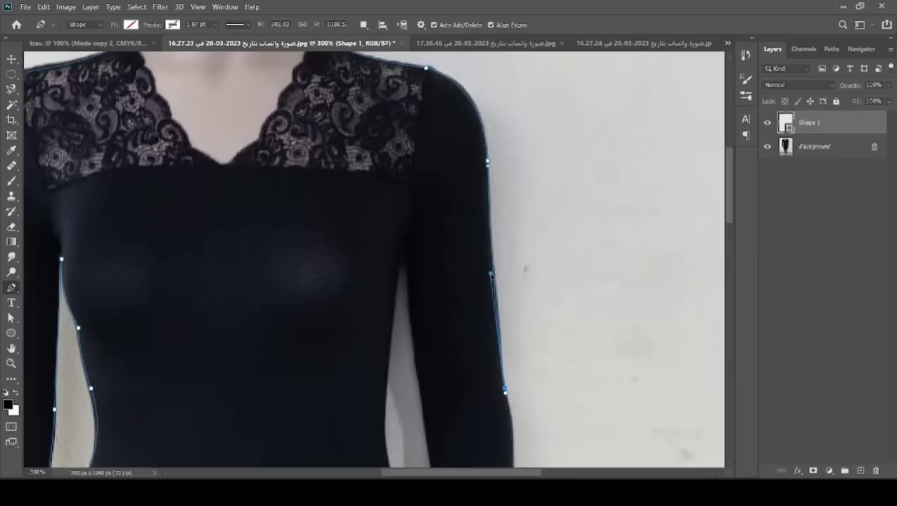
{"action": "left_click_drag", "start_coordinate": [503, 387], "coordinate": [488, 270]}
{"action": "left_click_drag", "start_coordinate": [728, 220], "coordinate": [728, 270]}
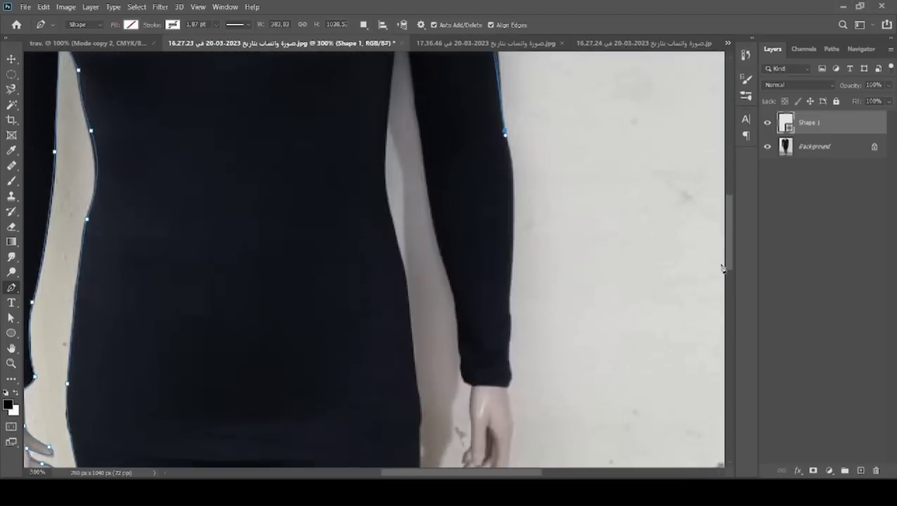
{"action": "left_click", "coordinate": [508, 305]}
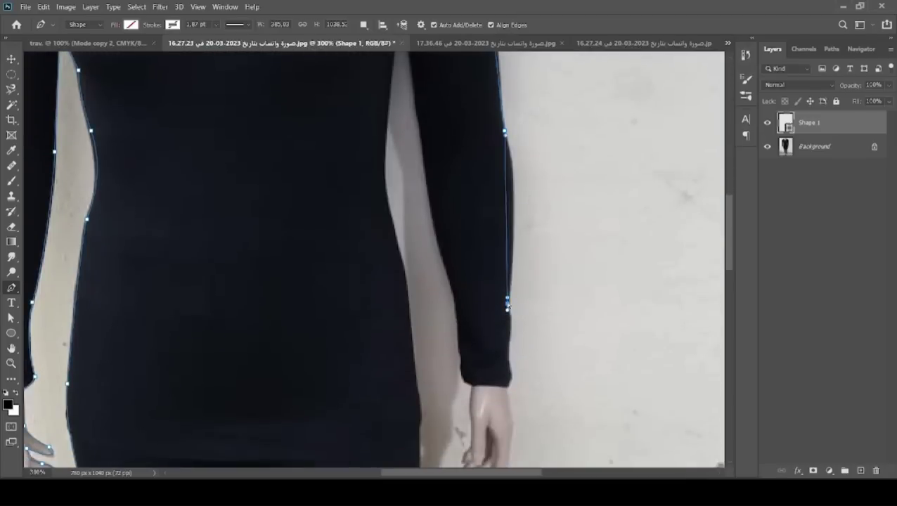
{"action": "left_click_drag", "start_coordinate": [507, 304], "coordinate": [518, 190]}
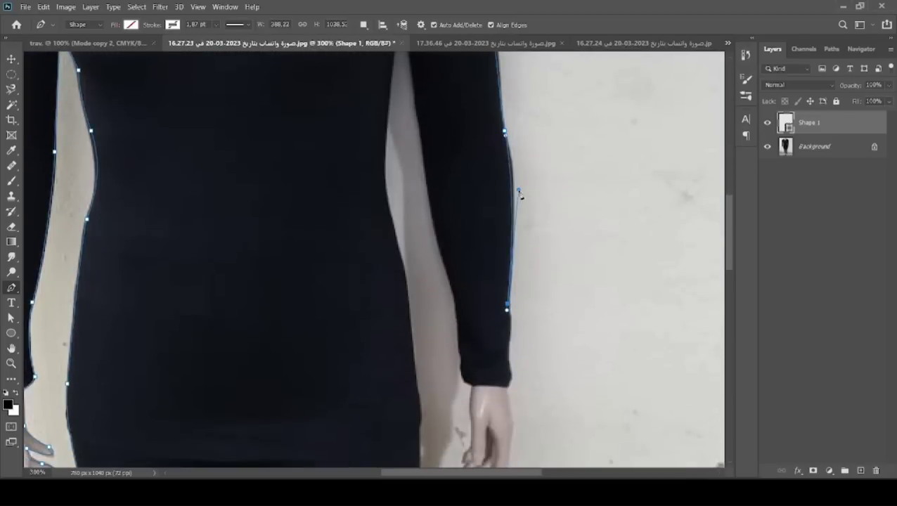
{"action": "left_click", "coordinate": [509, 363]}
{"action": "left_click", "coordinate": [508, 385]}
Step: Continue the path past the wrist and down the side of the right hand
{"action": "scroll", "coordinate": [721, 274], "scroll_direction": "down", "scroll_amount": 5}
{"action": "scroll", "coordinate": [702, 288], "scroll_direction": "down", "scroll_amount": 1}
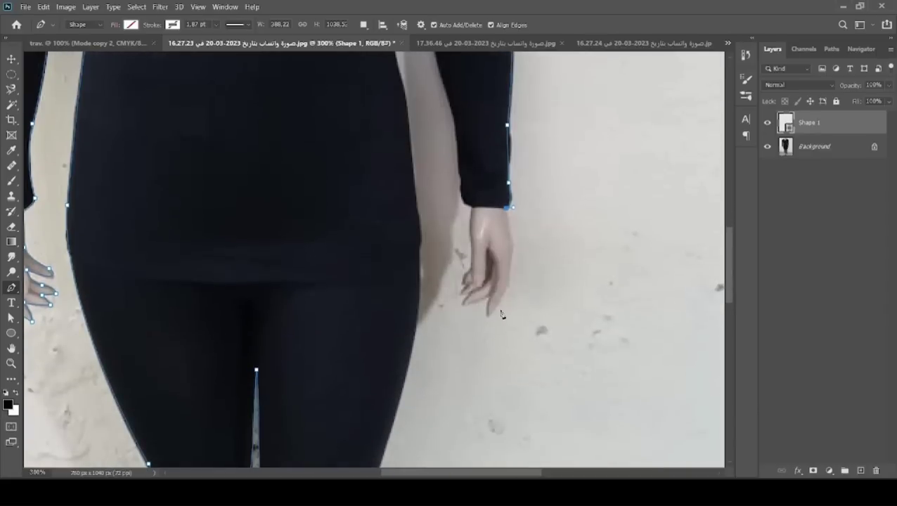
{"action": "left_click", "coordinate": [510, 260]}
{"action": "left_click_drag", "start_coordinate": [509, 256], "coordinate": [514, 250]}
{"action": "left_click_drag", "start_coordinate": [487, 318], "coordinate": [459, 350]}
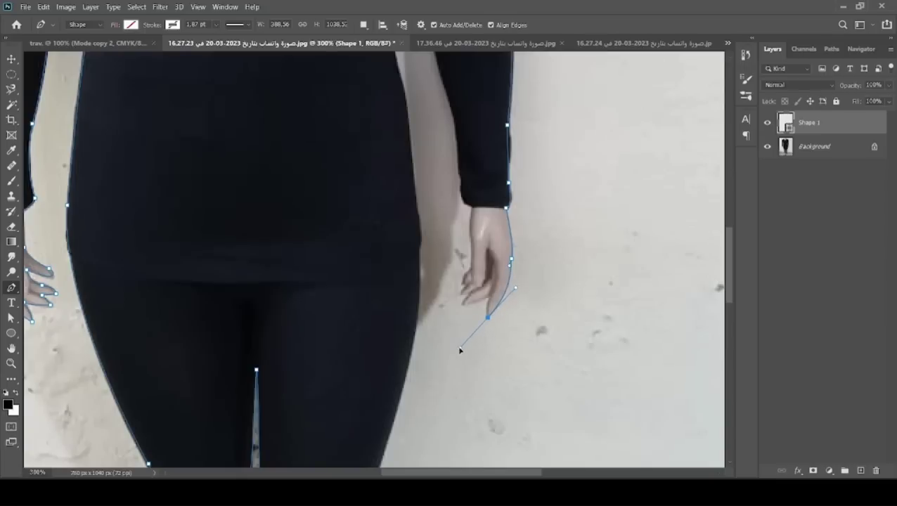
{"action": "left_click", "coordinate": [489, 316]}
Step: Place the fingertip anchors, undoing a misplaced one and re-placing it as a corner point
{"action": "left_click", "coordinate": [490, 298]}
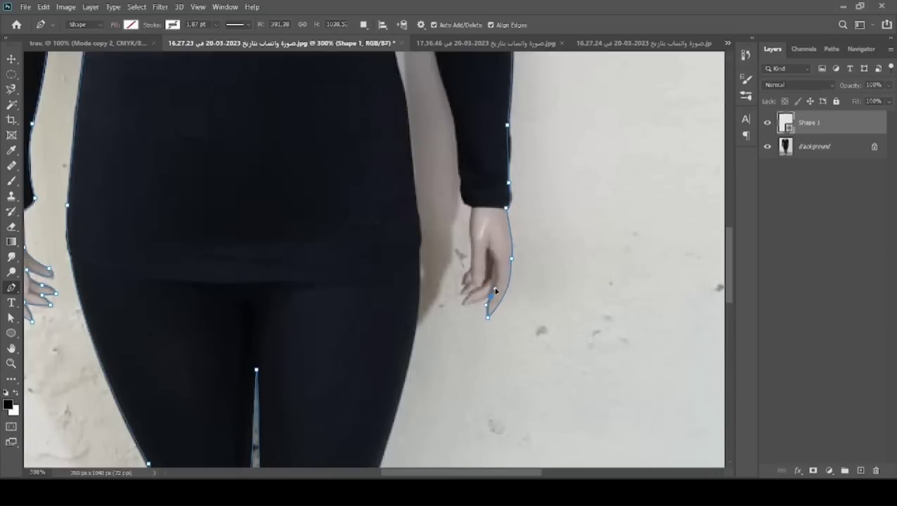
{"action": "left_click", "coordinate": [462, 307]}
{"action": "key", "text": "ctrl+z"}
{"action": "left_click_drag", "start_coordinate": [462, 303], "coordinate": [450, 299]}
{"action": "left_click", "coordinate": [462, 302], "text": "alt"}
{"action": "left_click_drag", "start_coordinate": [470, 298], "coordinate": [468, 293]}
Step: Add anchors over the remaining fingertips, up the hand's inner edge and the inner forearm
{"action": "left_click", "coordinate": [466, 284]}
{"action": "left_click", "coordinate": [470, 269]}
{"action": "left_click", "coordinate": [471, 238]}
{"action": "left_click", "coordinate": [475, 207]}
{"action": "left_click_drag", "start_coordinate": [480, 204], "coordinate": [478, 215]}
{"action": "left_click", "coordinate": [464, 207]}
{"action": "left_click", "coordinate": [461, 176]}
{"action": "left_click_drag", "start_coordinate": [731, 259], "coordinate": [722, 230]}
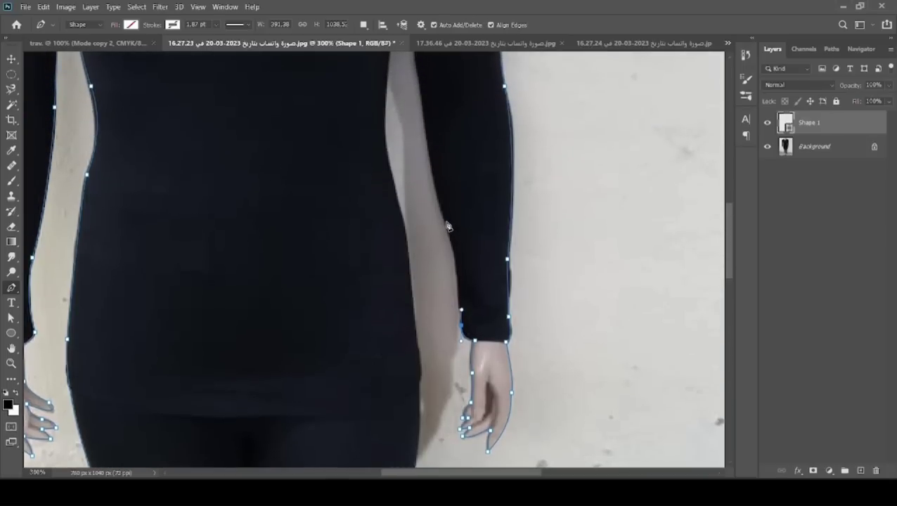
Step: Extend the path up the inner forearm to an anchor at the right armpit, removing stray points
{"action": "left_click_drag", "start_coordinate": [447, 221], "coordinate": [439, 202]}
{"action": "scroll", "coordinate": [723, 220], "scroll_direction": "up", "scroll_amount": 1}
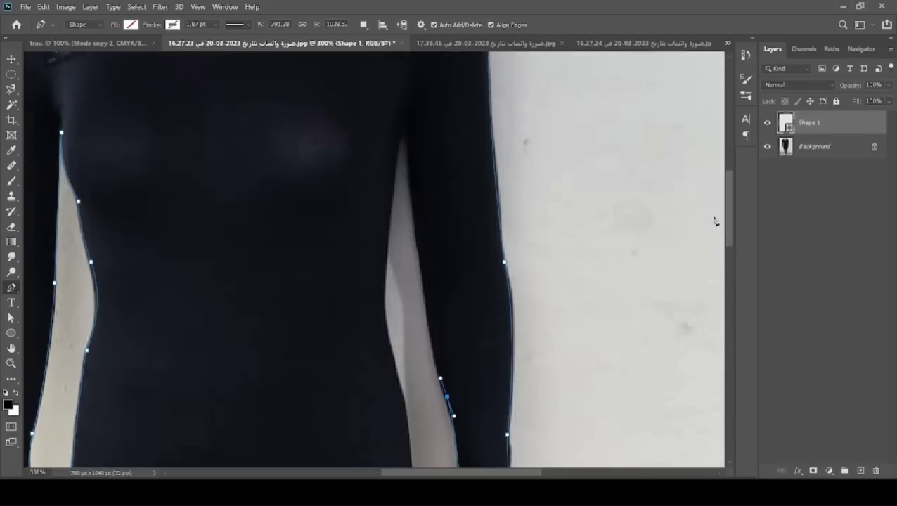
{"action": "left_click", "coordinate": [405, 121]}
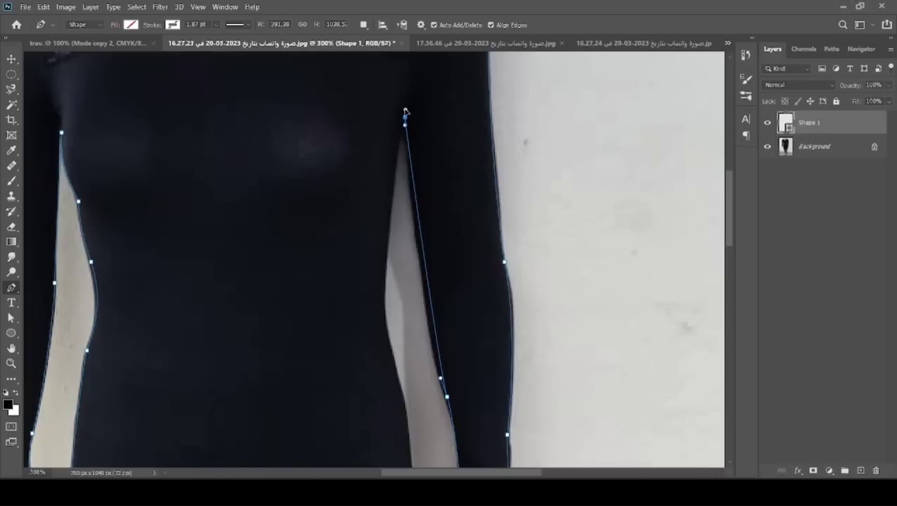
{"action": "left_click_drag", "start_coordinate": [405, 129], "coordinate": [425, 356]}
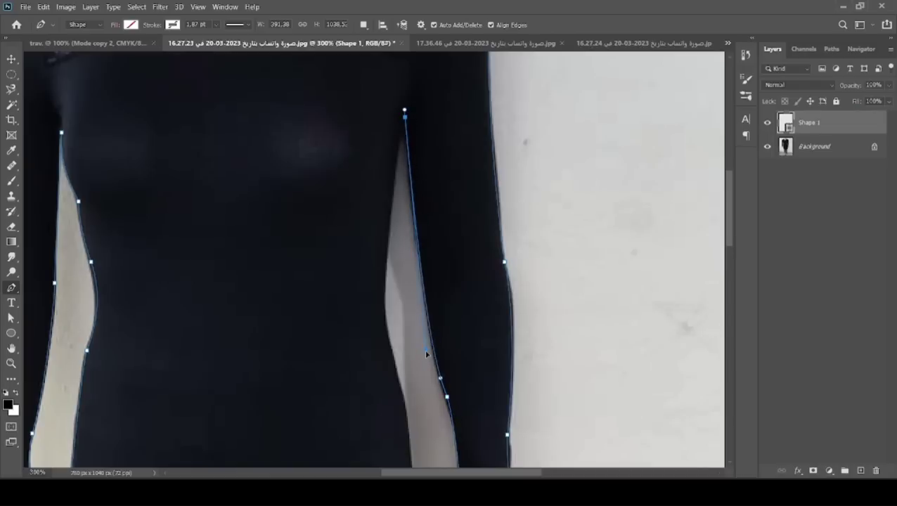
{"action": "left_click", "coordinate": [405, 118]}
{"action": "key", "text": "ctrl+z"}
Step: Add anchors down the torso's right side from the waist to a curved point at the hip
{"action": "left_click", "coordinate": [384, 300]}
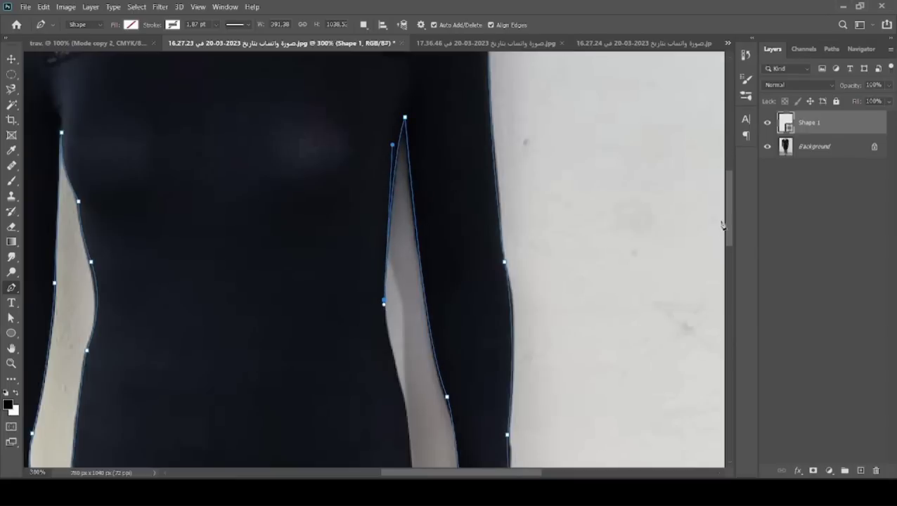
{"action": "left_click_drag", "start_coordinate": [723, 222], "coordinate": [724, 255]}
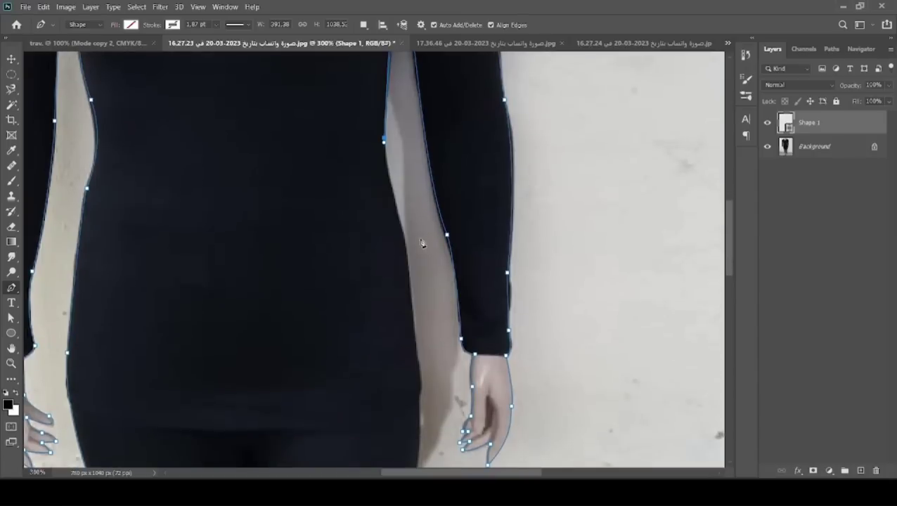
{"action": "left_click", "coordinate": [399, 226]}
{"action": "left_click_drag", "start_coordinate": [732, 239], "coordinate": [726, 267]}
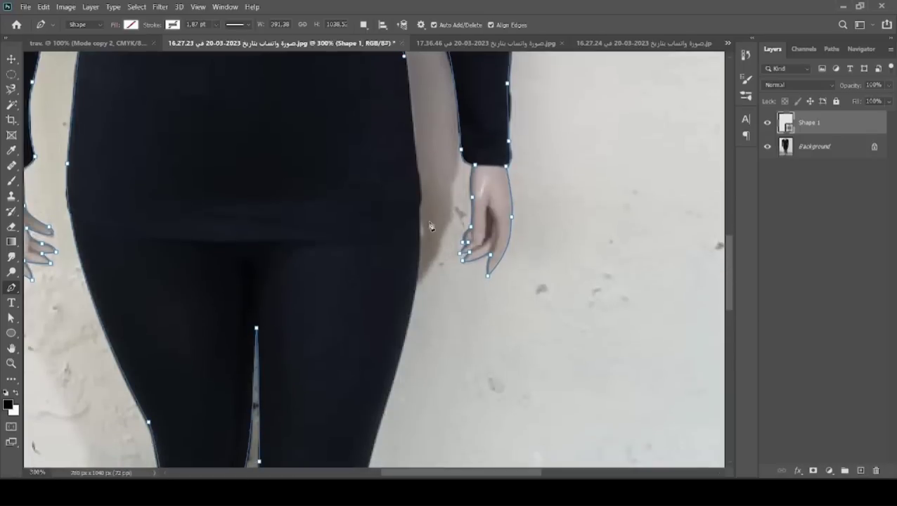
{"action": "left_click_drag", "start_coordinate": [418, 211], "coordinate": [418, 212]}
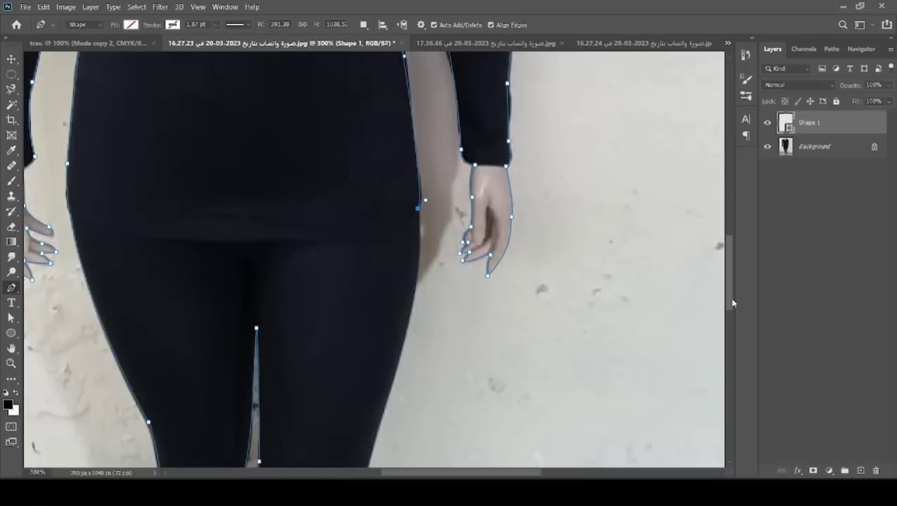
Step: Add curved anchors up the right leg's outer thigh edge, undoing one misplaced anchor
{"action": "left_click_drag", "start_coordinate": [732, 302], "coordinate": [729, 324]}
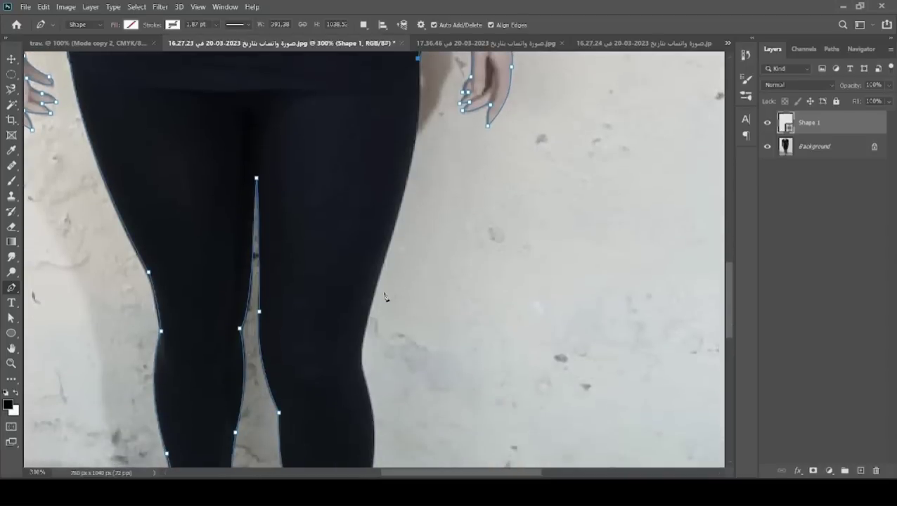
{"action": "left_click", "coordinate": [367, 310]}
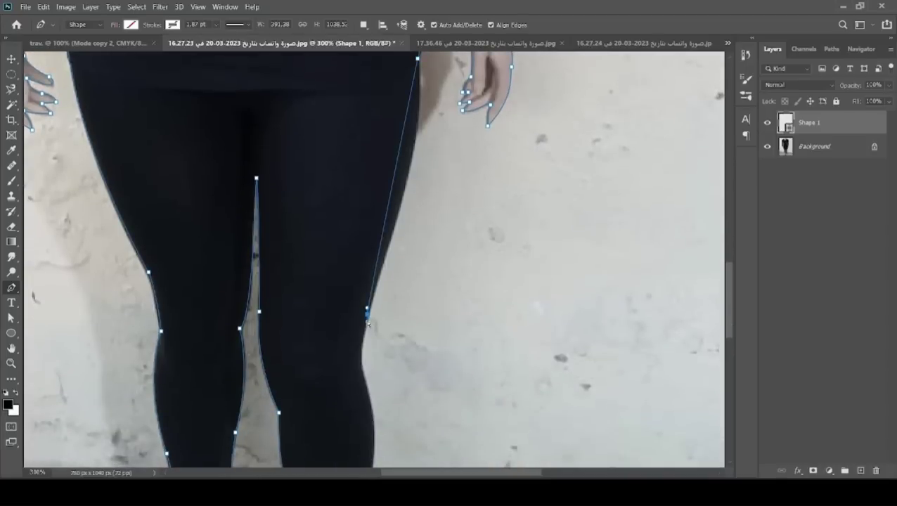
{"action": "left_click_drag", "start_coordinate": [366, 310], "coordinate": [428, 174]}
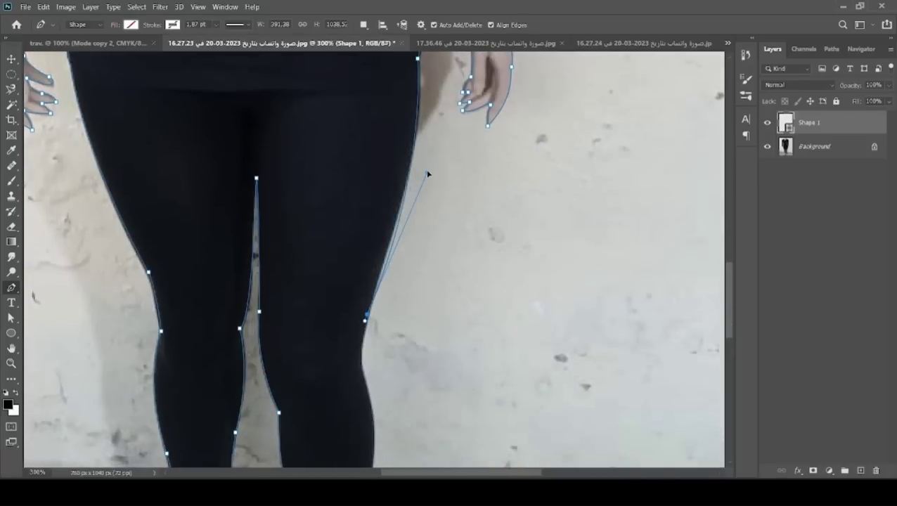
{"action": "key", "text": "ctrl+z"}
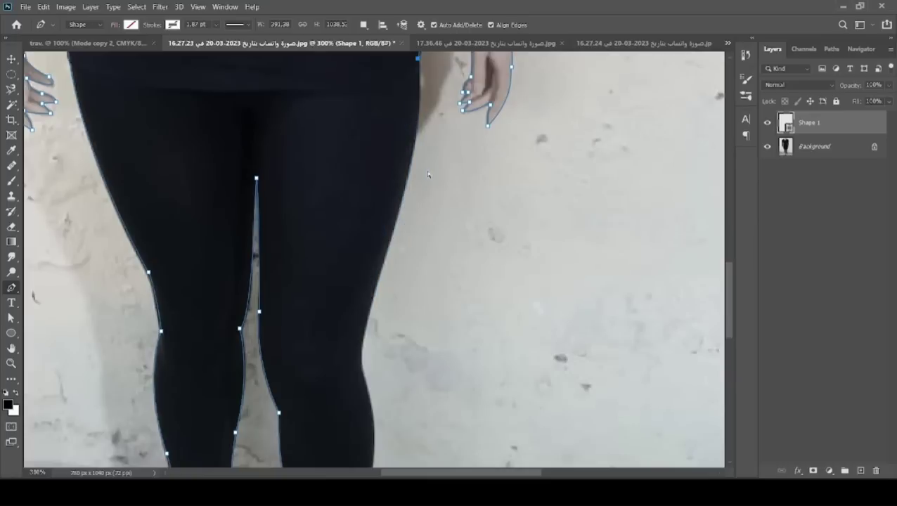
{"action": "left_click", "coordinate": [399, 211]}
{"action": "left_click_drag", "start_coordinate": [403, 205], "coordinate": [424, 128]}
Step: Continue the path past the knee and calf, joining it to the existing ankle anchor
{"action": "left_click", "coordinate": [359, 367]}
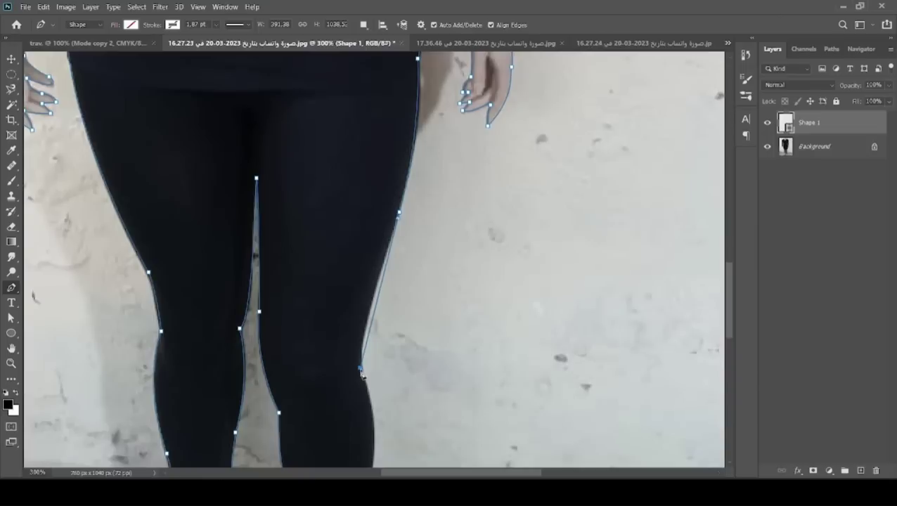
{"action": "left_click_drag", "start_coordinate": [360, 366], "coordinate": [354, 330]}
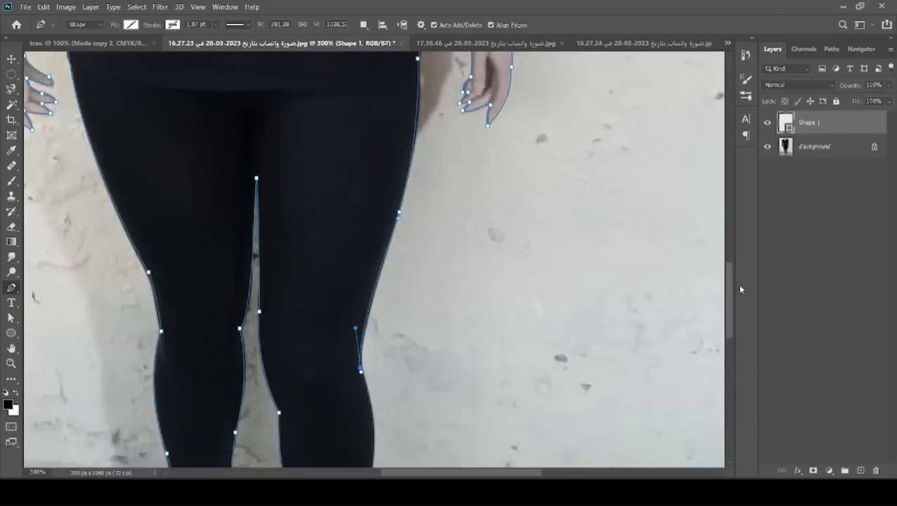
{"action": "left_click_drag", "start_coordinate": [730, 291], "coordinate": [729, 336]}
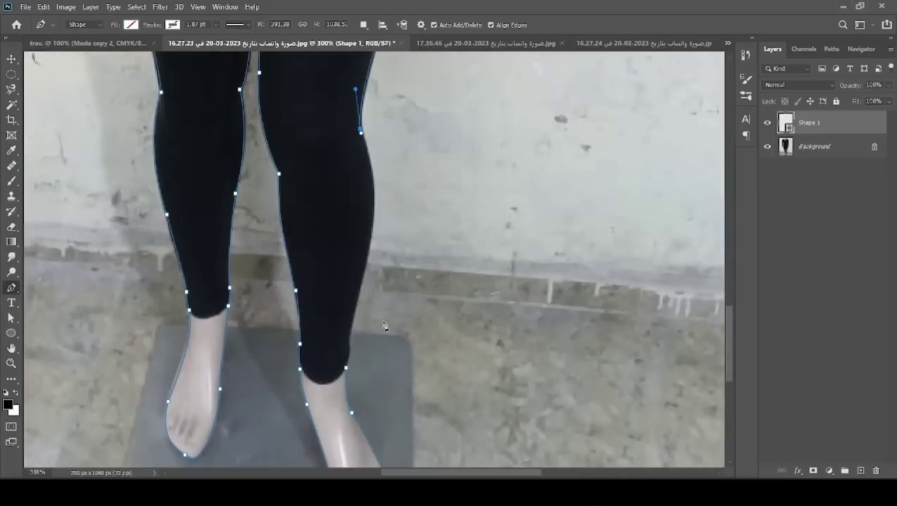
{"action": "left_click", "coordinate": [346, 342]}
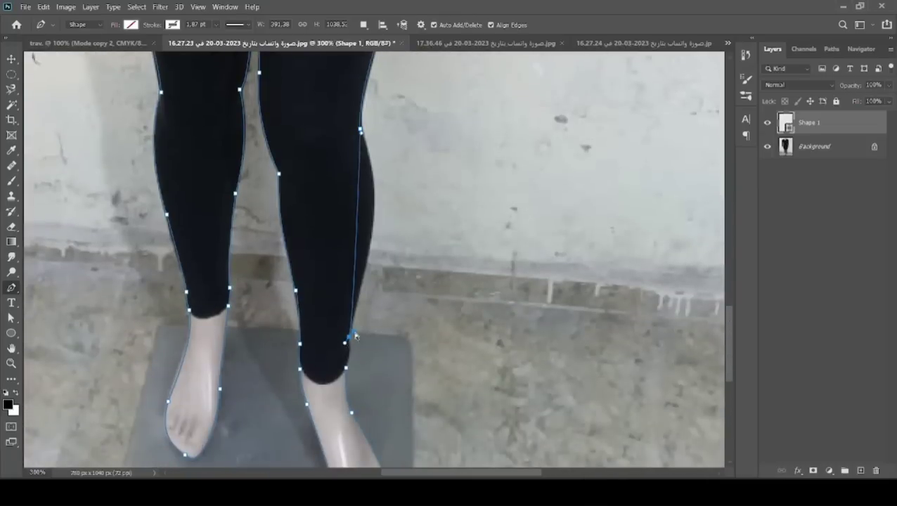
{"action": "left_click_drag", "start_coordinate": [355, 336], "coordinate": [391, 196]}
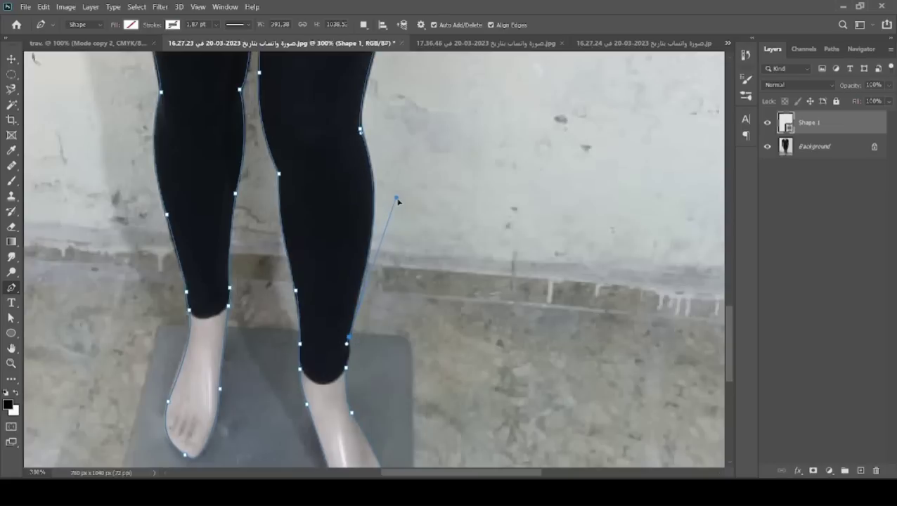
{"action": "left_click_drag", "start_coordinate": [391, 194], "coordinate": [396, 189]}
{"action": "left_click", "coordinate": [347, 369]}
Step: Load the full mannequin outline as a selection and copy it from Background onto Layer 1
{"action": "key", "text": "ctrl+Return"}
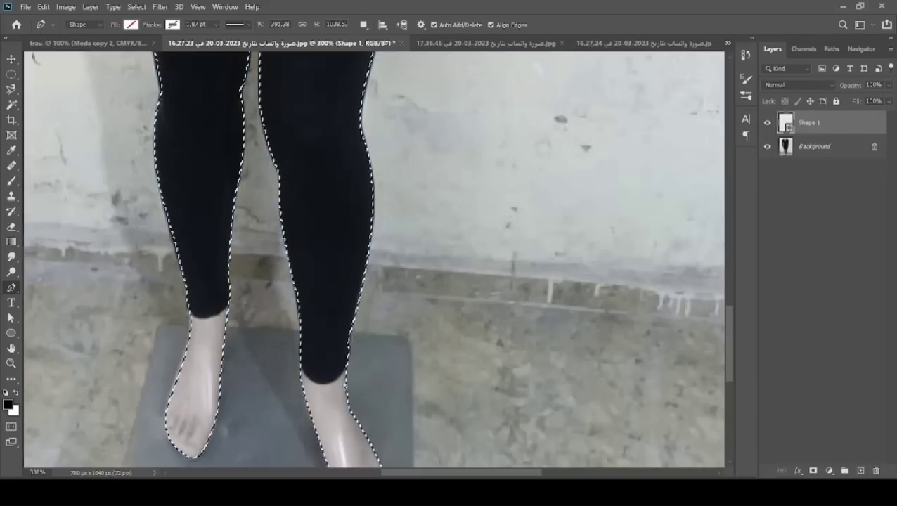
{"action": "key", "text": "ctrl+z"}
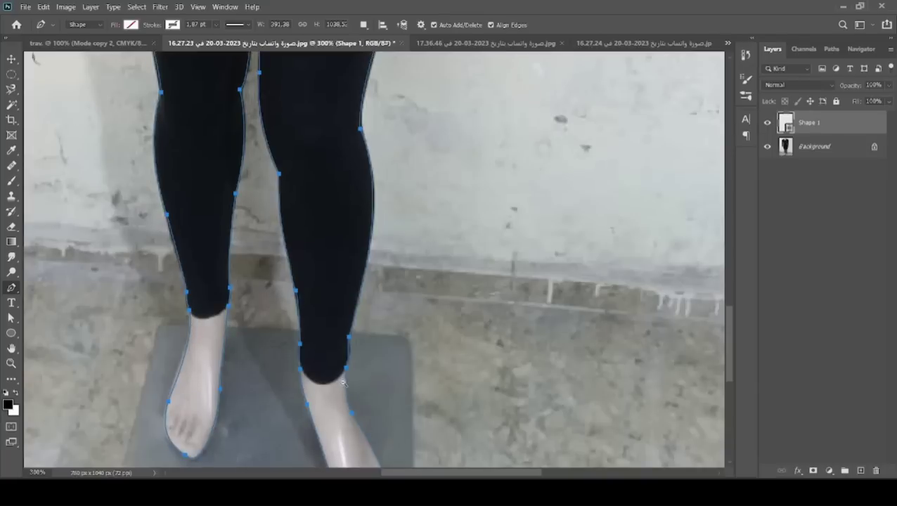
{"action": "scroll", "coordinate": [342, 380], "scroll_direction": "down", "scroll_amount": 1}
{"action": "scroll", "coordinate": [342, 380], "scroll_direction": "down", "scroll_amount": 1}
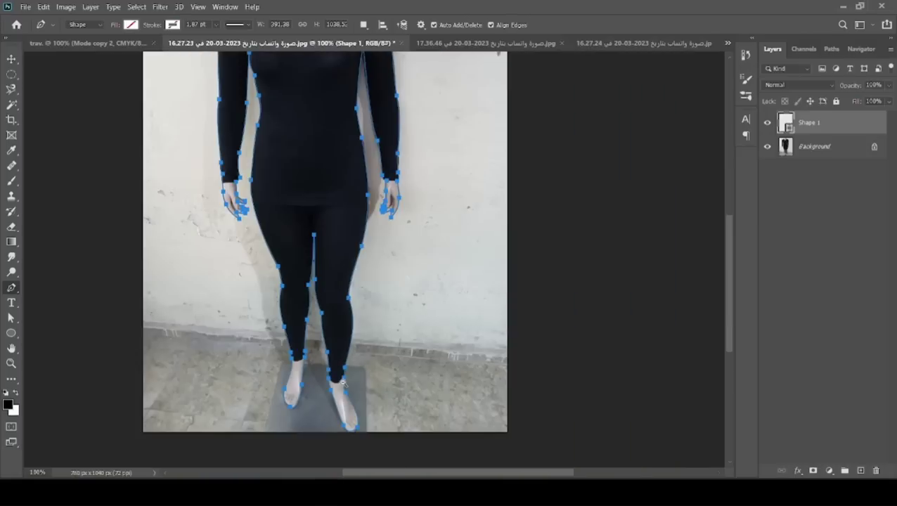
{"action": "scroll", "coordinate": [343, 380], "scroll_direction": "down", "scroll_amount": 1}
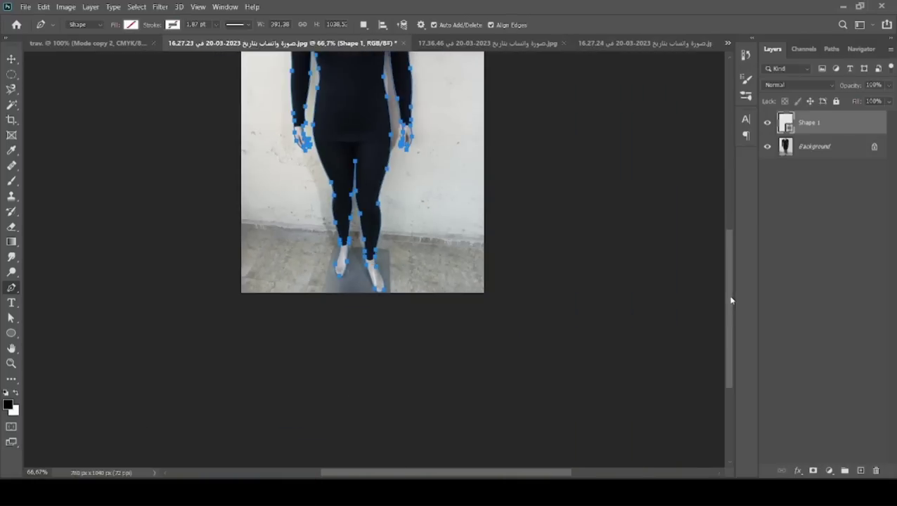
{"action": "left_click_drag", "start_coordinate": [731, 301], "coordinate": [731, 253]}
{"action": "key", "text": "ctrl+Return"}
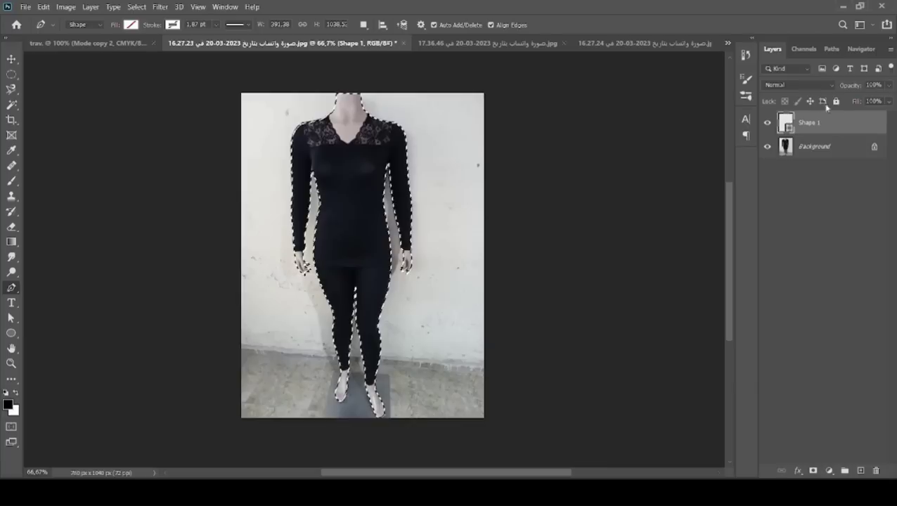
{"action": "left_click", "coordinate": [821, 149]}
{"action": "key", "text": "ctrl+j"}
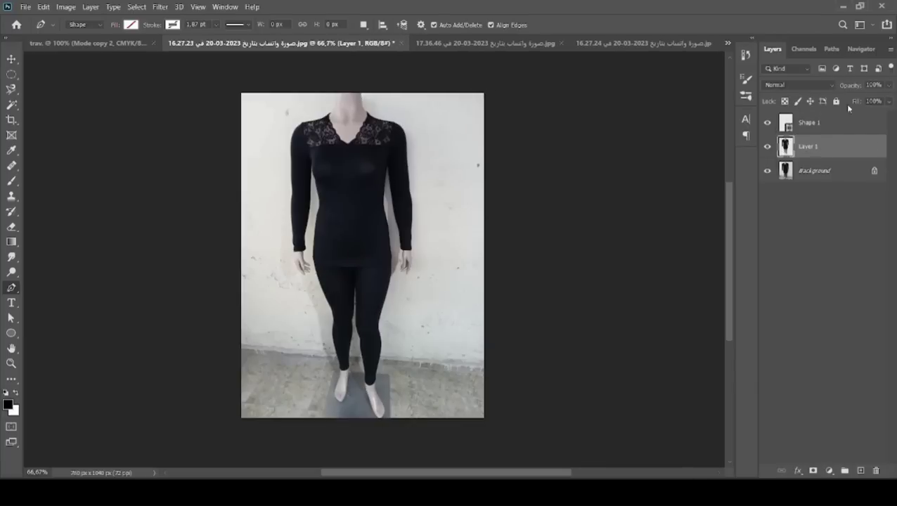
Step: Drop the cut-out figure into the HOUDLIN Mode flyer and shrink it to about 58%
{"action": "left_click_drag", "start_coordinate": [861, 151], "coordinate": [122, 43]}
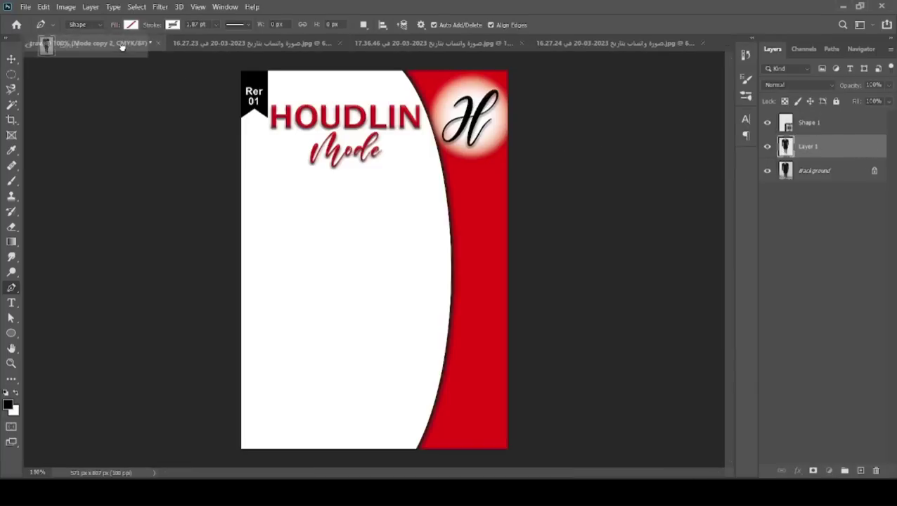
{"action": "left_click_drag", "start_coordinate": [122, 43], "coordinate": [399, 294]}
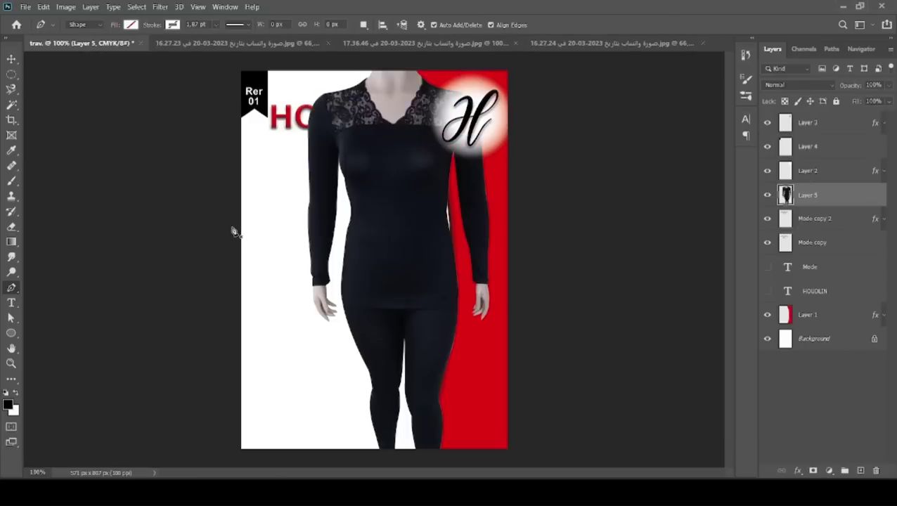
{"action": "key", "text": "ctrl+t"}
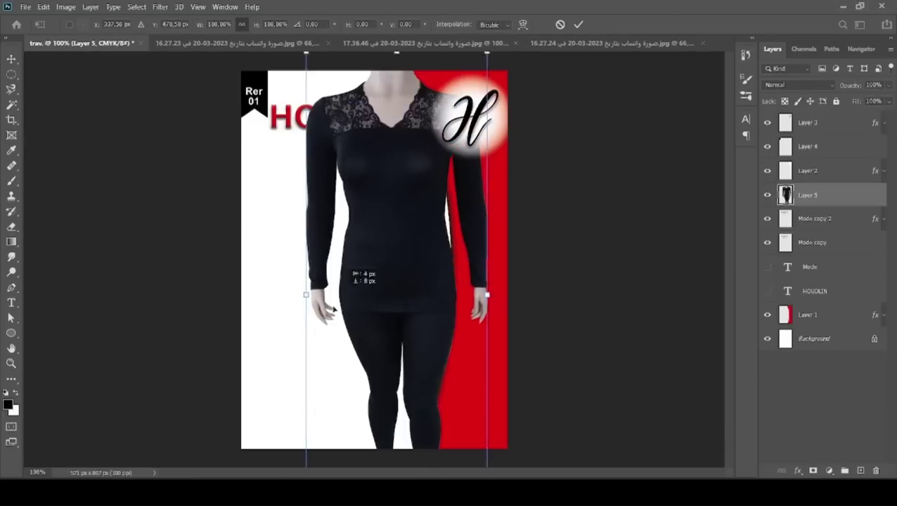
{"action": "left_click_drag", "start_coordinate": [331, 271], "coordinate": [260, 362]}
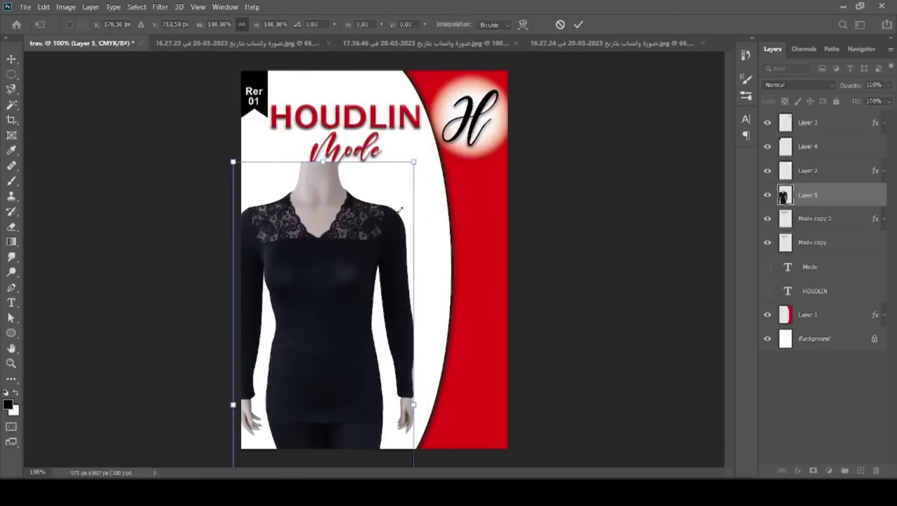
{"action": "left_click_drag", "start_coordinate": [413, 161], "coordinate": [335, 366]}
{"action": "left_click_drag", "start_coordinate": [317, 402], "coordinate": [362, 205]}
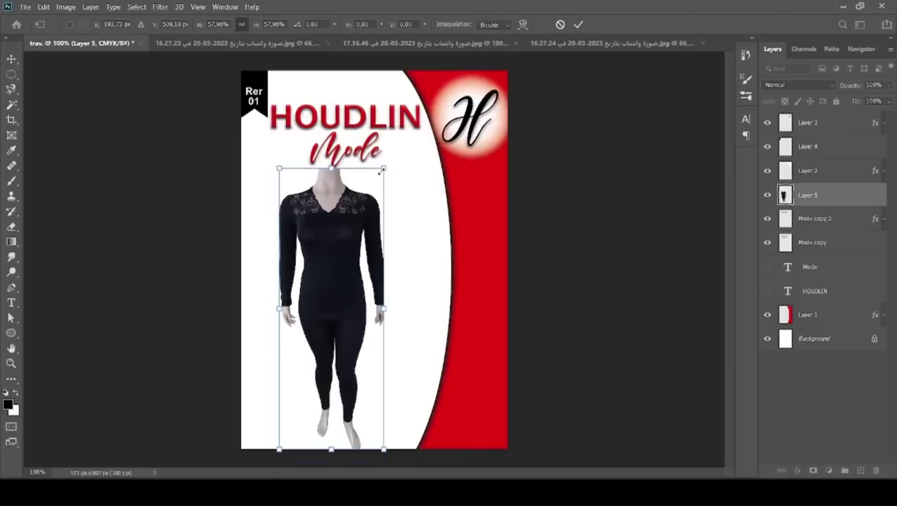
Step: Scale the figure to about 53%, nudge it below the title, and commit the transform
{"action": "left_click_drag", "start_coordinate": [383, 168], "coordinate": [376, 192]}
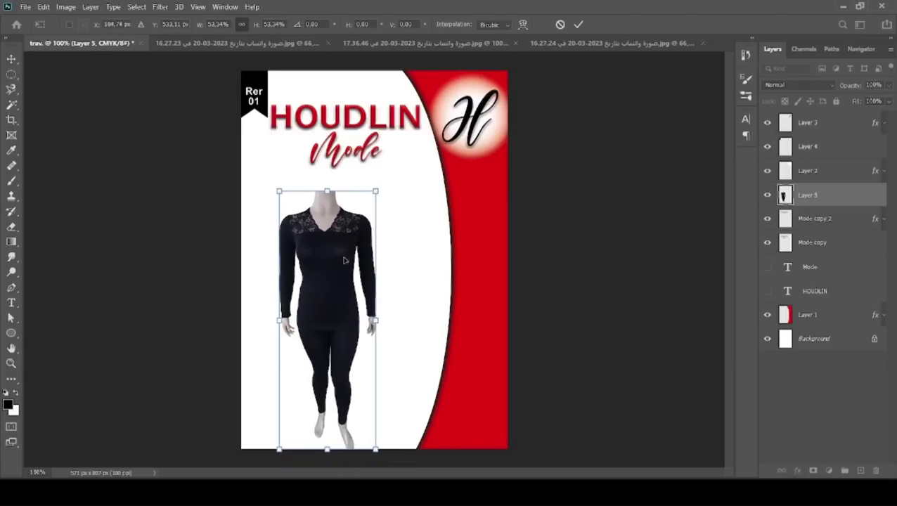
{"action": "left_click_drag", "start_coordinate": [344, 261], "coordinate": [356, 248]}
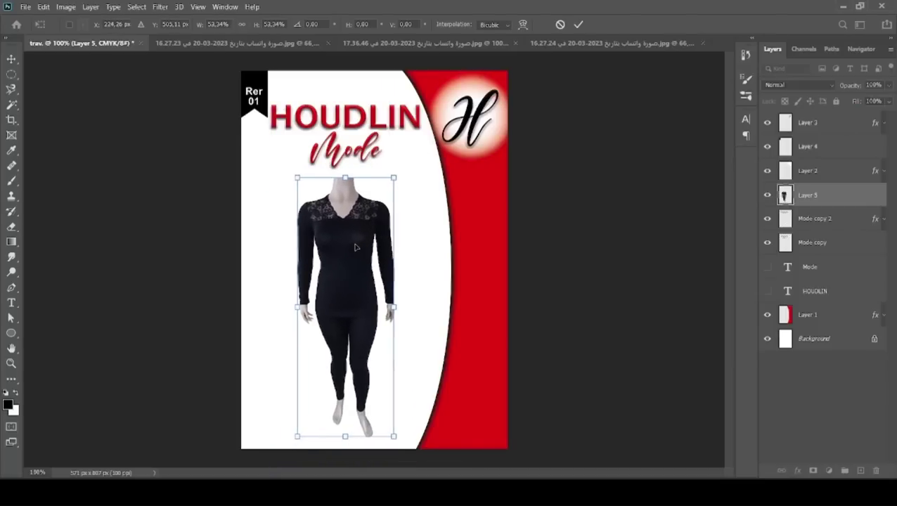
{"action": "key", "text": "Up"}
{"action": "key", "text": "Up"}
{"action": "key", "text": "Up"}
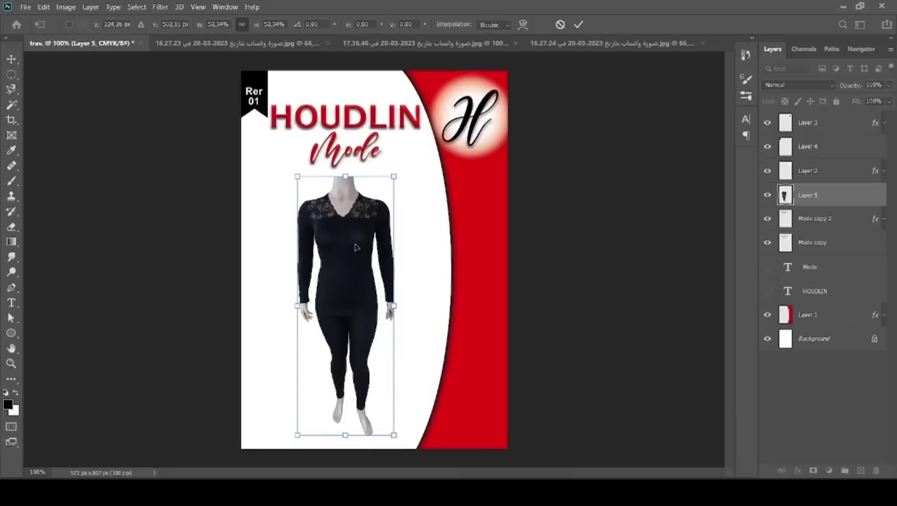
{"action": "key", "text": "Up"}
{"action": "key", "text": "Up"}
{"action": "key", "text": "Up"}
{"action": "key", "text": "Up"}
{"action": "key", "text": "Up"}
{"action": "key", "text": "Up"}
{"action": "key", "text": "Up"}
{"action": "key", "text": "Up"}
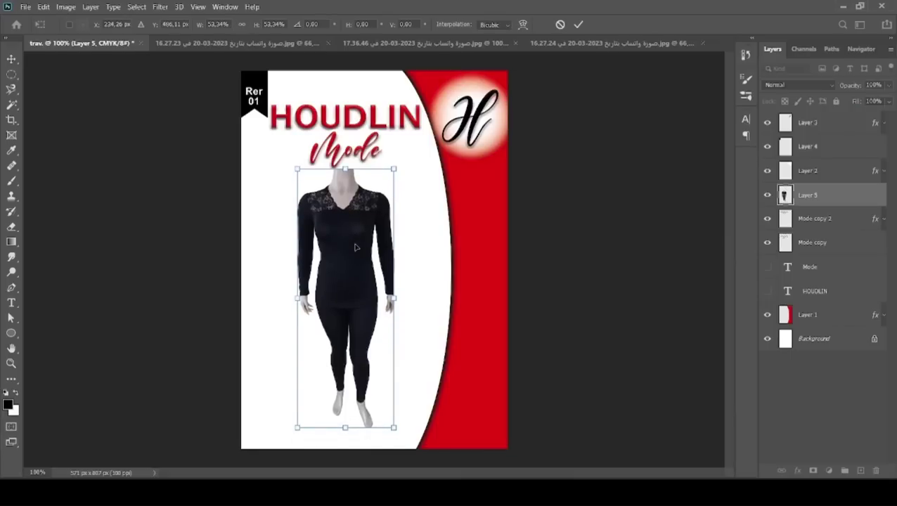
{"action": "key", "text": "Right"}
{"action": "key", "text": "Right"}
{"action": "key", "text": "Right"}
{"action": "key", "text": "Up"}
{"action": "key", "text": "Up"}
{"action": "key", "text": "Up"}
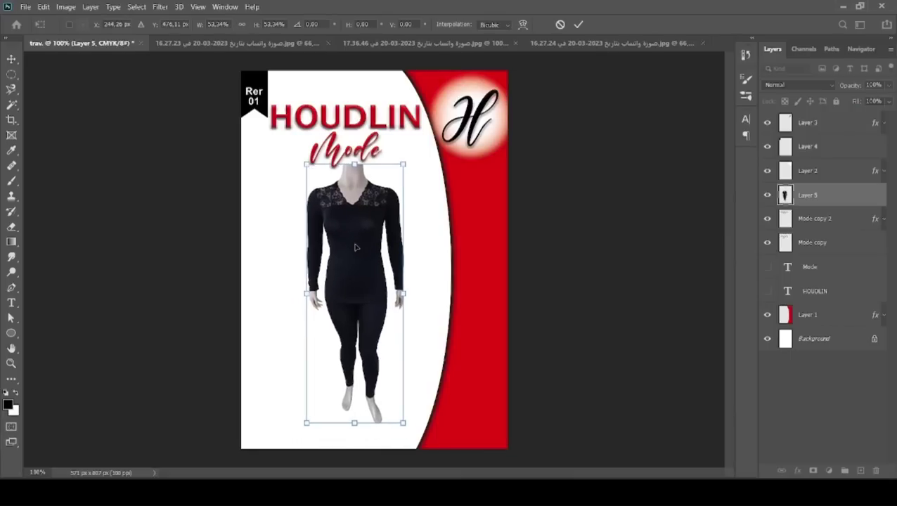
{"action": "key", "text": "p"}
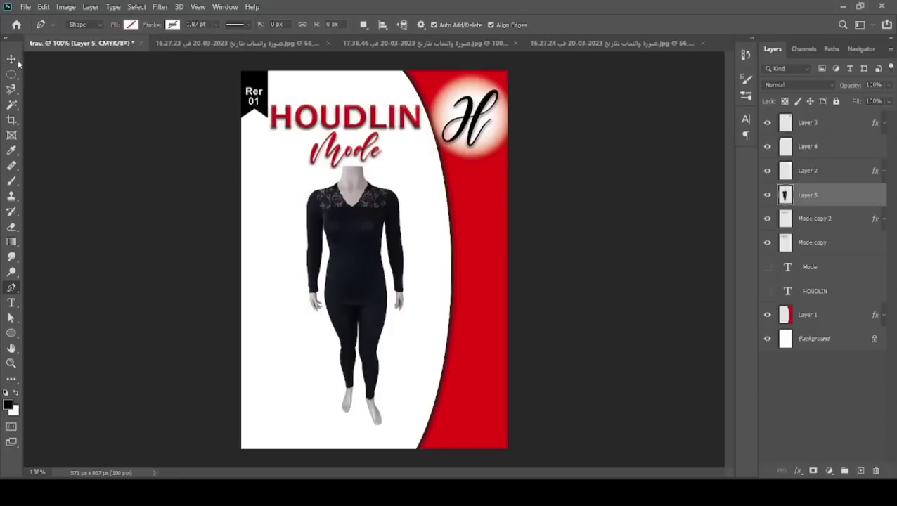
Step: Switch to the side-view mannequin photo and trial a Magic Wand selection of the wall
{"action": "left_click", "coordinate": [440, 43]}
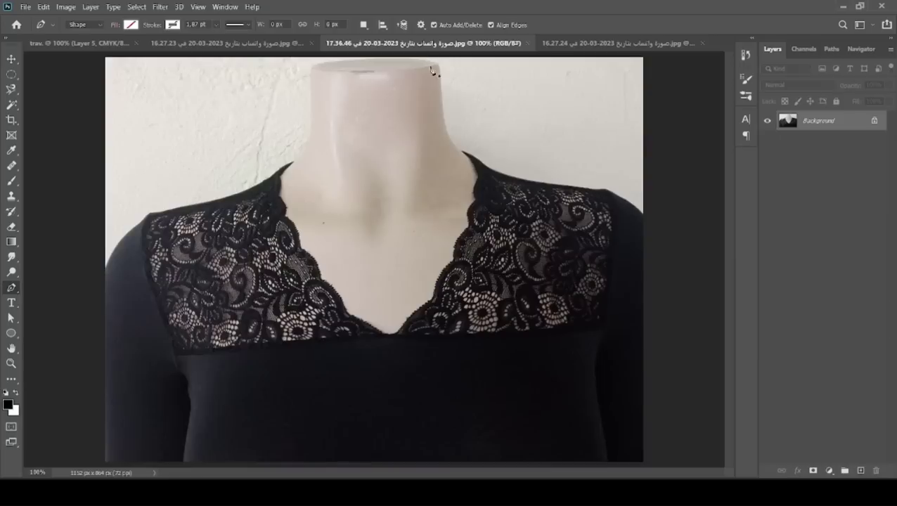
{"action": "left_click", "coordinate": [608, 45]}
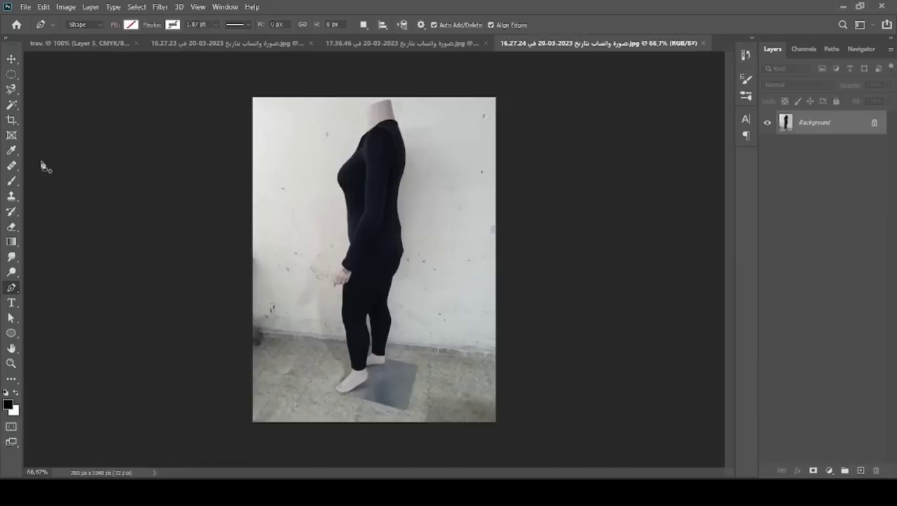
{"action": "left_click", "coordinate": [11, 118]}
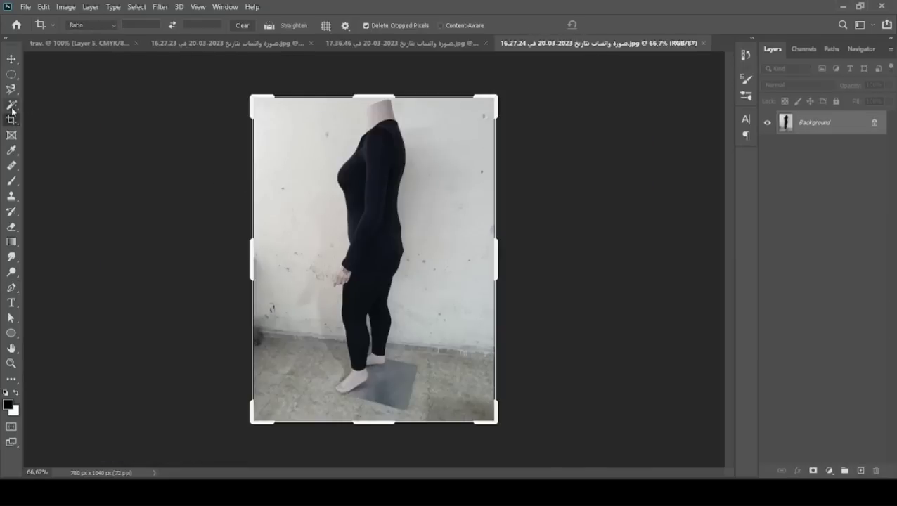
{"action": "left_click", "coordinate": [11, 104]}
{"action": "left_click", "coordinate": [313, 224]}
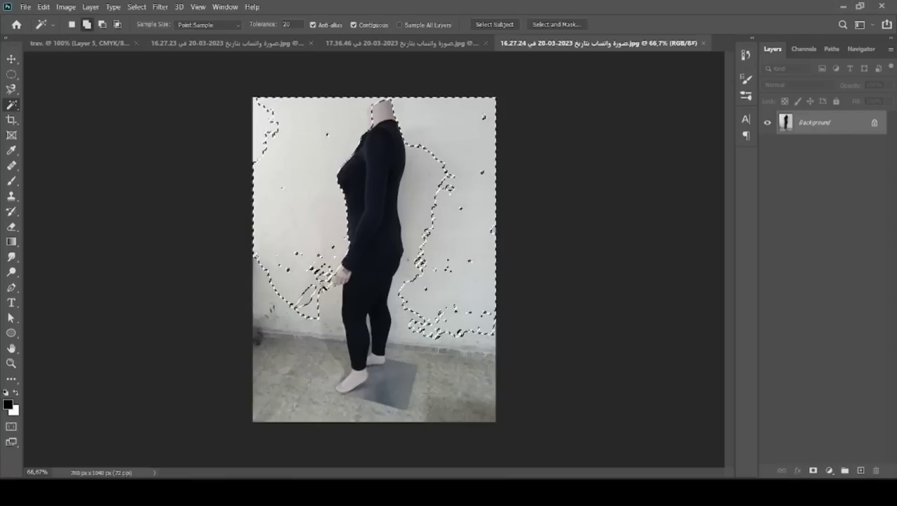
{"action": "key", "text": "ctrl+d"}
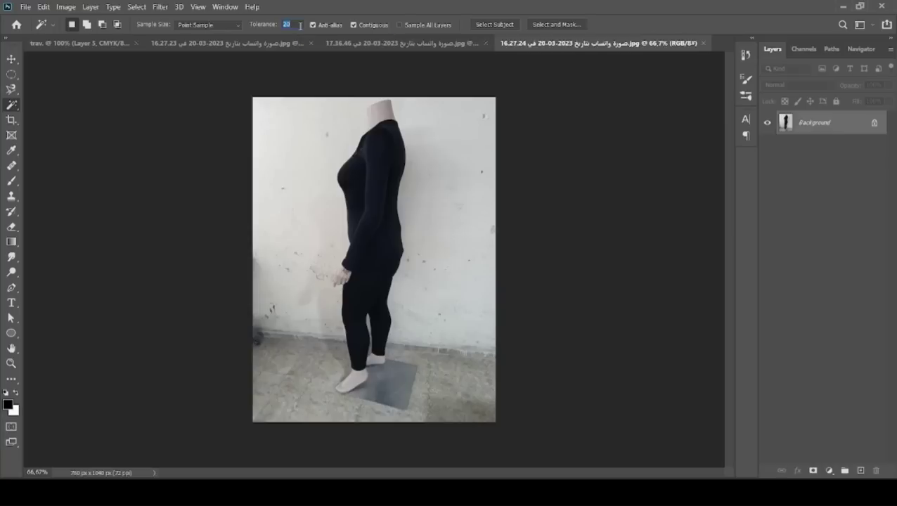
{"action": "type", "text": "30"}
Step: Select the wall beside the mannequin, add the remaining patch, then clear the selection
{"action": "left_click", "coordinate": [442, 194]}
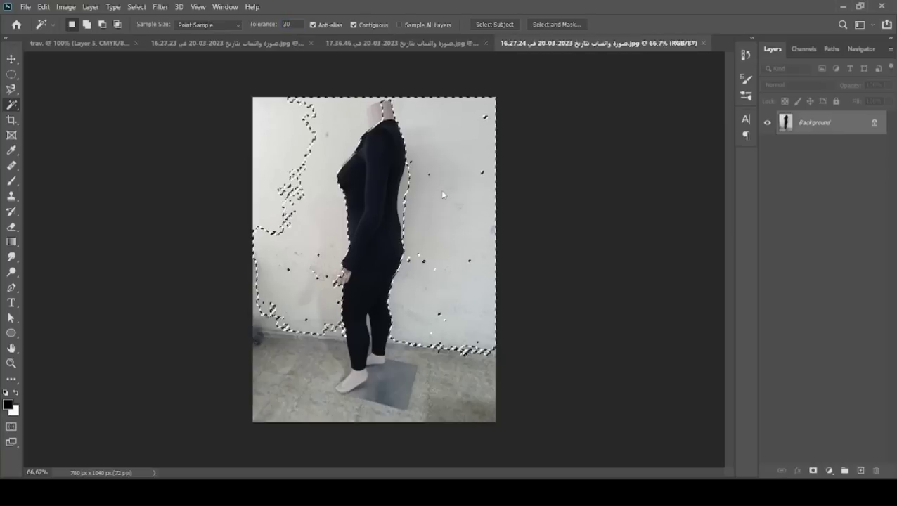
{"action": "left_click", "coordinate": [449, 379], "text": "shift"}
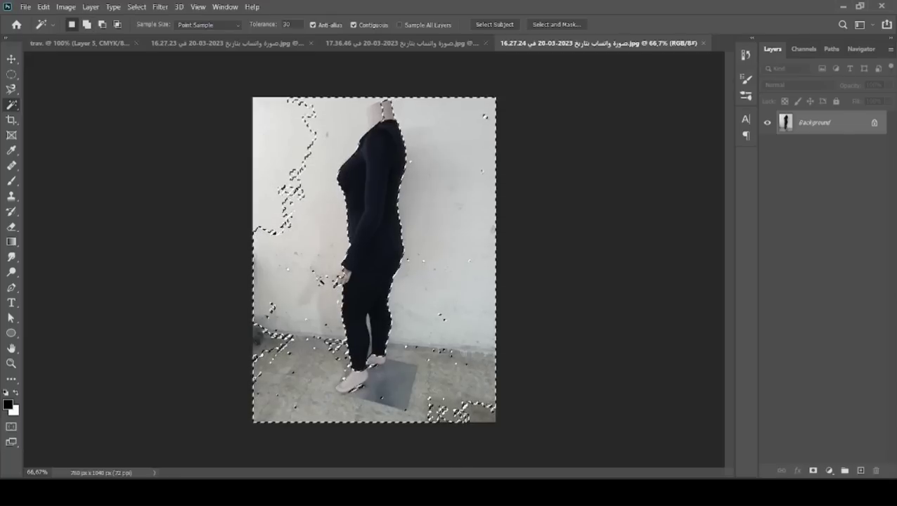
{"action": "left_click", "coordinate": [282, 188], "text": "shift"}
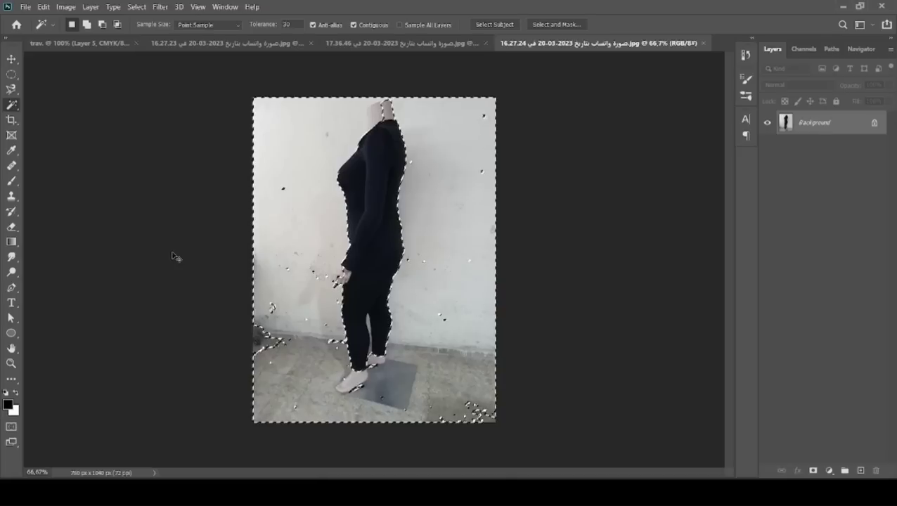
{"action": "key", "text": "ctrl+d"}
{"action": "left_click", "coordinate": [298, 137]}
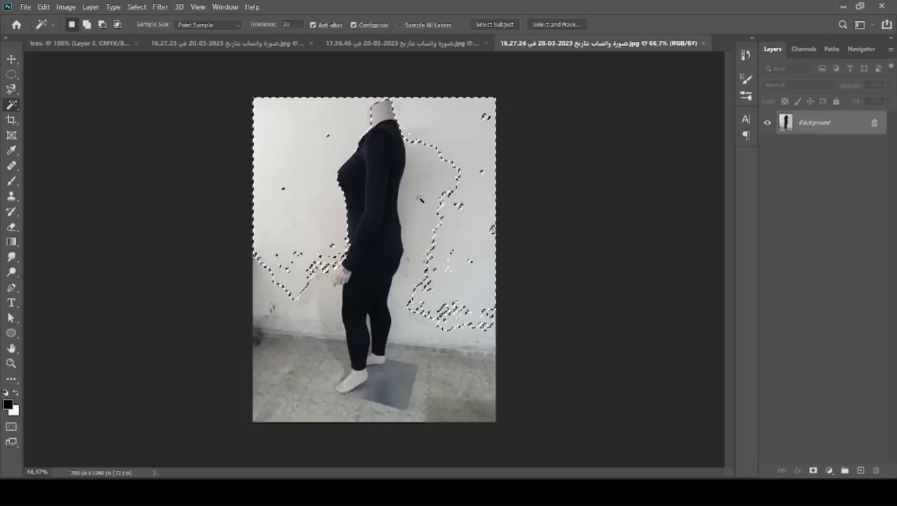
{"action": "key", "text": "ctrl+d"}
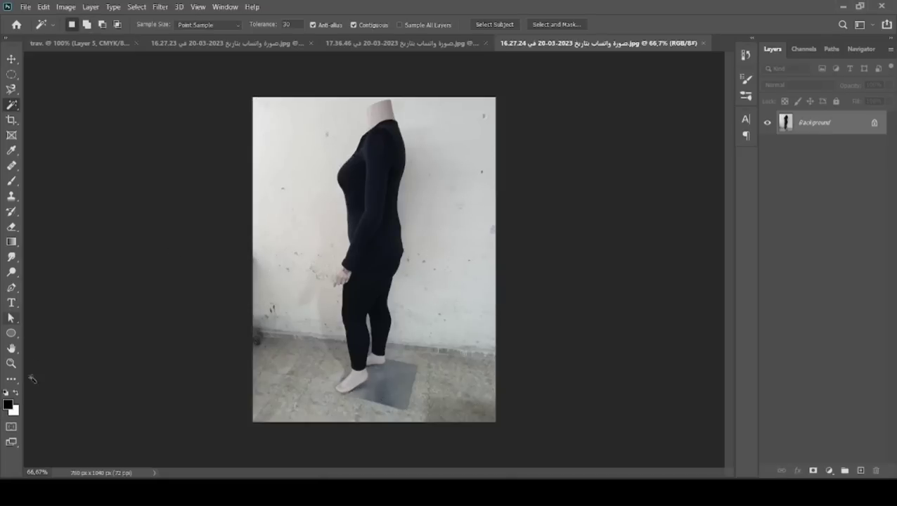
{"action": "left_click", "coordinate": [11, 363]}
Step: Zoom to 200% on the mannequin's torso and pick the Pen tool
{"action": "mouse_move", "coordinate": [417, 195]}
{"action": "left_mouse_down"}
{"action": "mouse_move", "coordinate": [343, 132]}
{"action": "mouse_move", "coordinate": [649, 231]}
{"action": "left_mouse_up"}
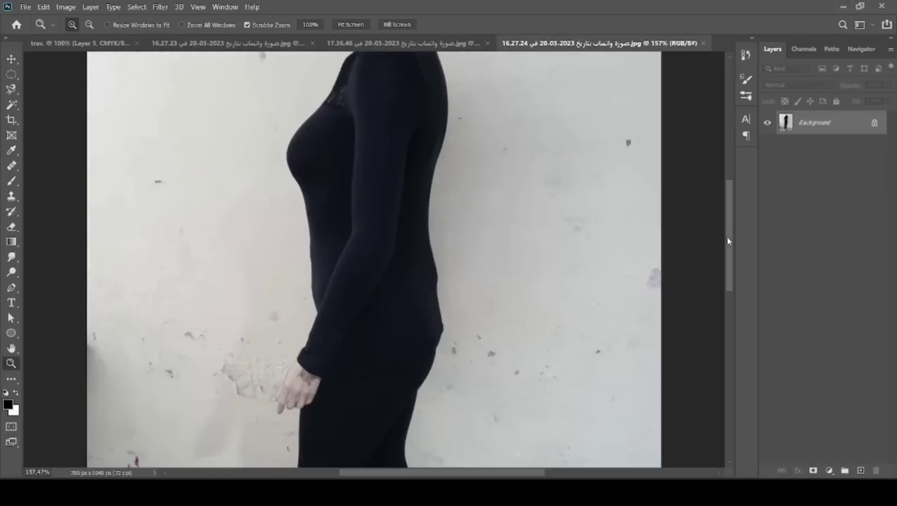
{"action": "left_click_drag", "start_coordinate": [727, 241], "coordinate": [729, 192]}
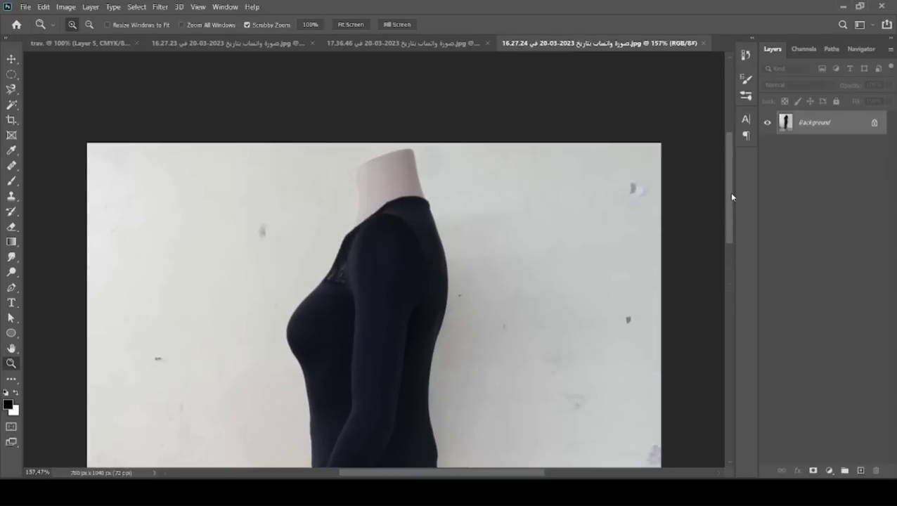
{"action": "left_click", "coordinate": [402, 314]}
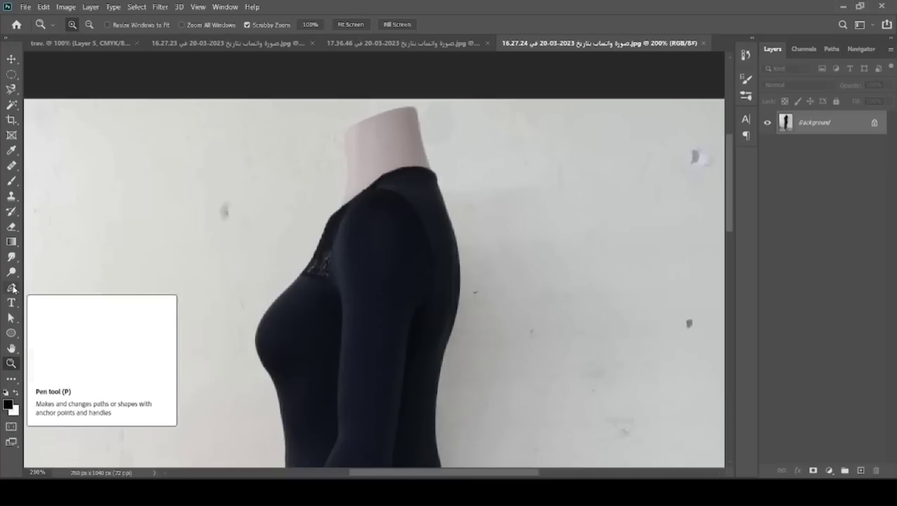
{"action": "left_click", "coordinate": [11, 287]}
Step: Start the shape outline across the neck top, down the neck and collar
{"action": "left_click", "coordinate": [416, 113]}
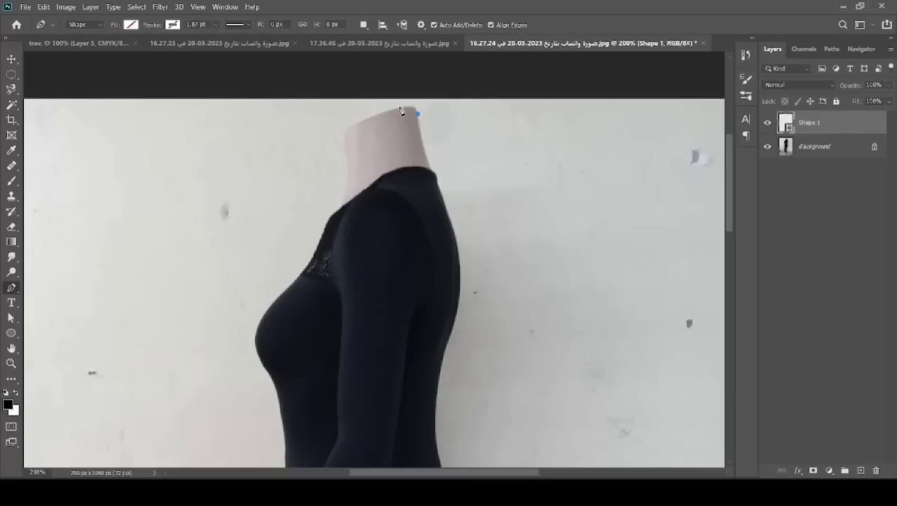
{"action": "left_click", "coordinate": [397, 110]}
{"action": "left_click_drag", "start_coordinate": [383, 116], "coordinate": [381, 118]}
{"action": "left_click_drag", "start_coordinate": [344, 146], "coordinate": [337, 214]}
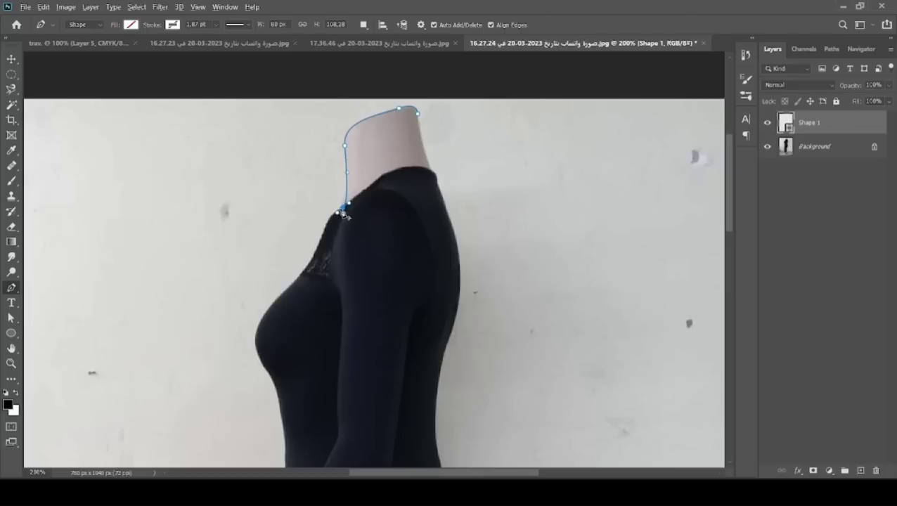
{"action": "left_click", "coordinate": [347, 204], "text": "alt"}
{"action": "mouse_move", "coordinate": [323, 237]}
{"action": "left_mouse_down"}
{"action": "mouse_move", "coordinate": [322, 248]}
{"action": "mouse_move", "coordinate": [332, 212]}
{"action": "left_mouse_up"}
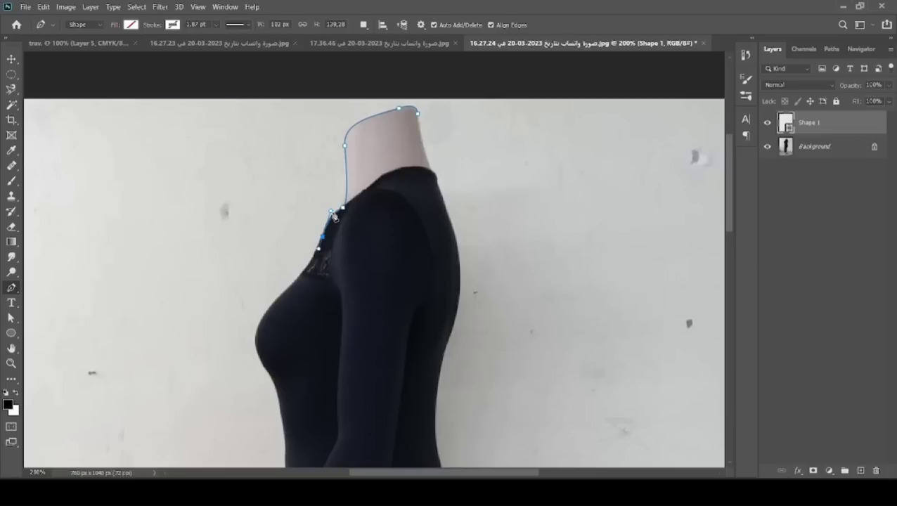
Step: Add outline points over the chest and under the bust, redoing a misplaced chest point
{"action": "left_click", "coordinate": [284, 293]}
{"action": "key", "text": "ctrl+z"}
{"action": "left_click", "coordinate": [288, 289]}
{"action": "left_click_drag", "start_coordinate": [285, 293], "coordinate": [291, 294]}
{"action": "left_click", "coordinate": [288, 289], "text": "alt"}
{"action": "left_click", "coordinate": [273, 378]}
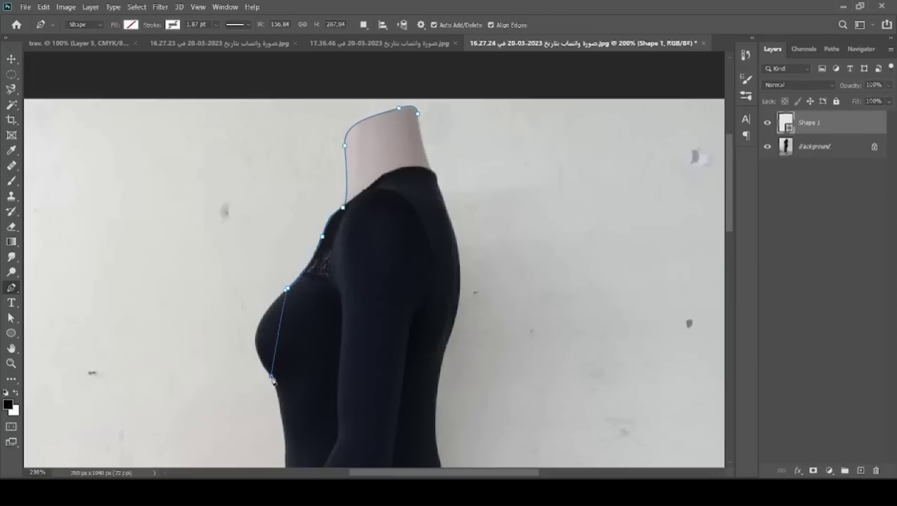
{"action": "mouse_move", "coordinate": [272, 380]}
{"action": "left_mouse_down"}
{"action": "mouse_move", "coordinate": [229, 337]}
{"action": "mouse_move", "coordinate": [231, 329]}
{"action": "left_mouse_up"}
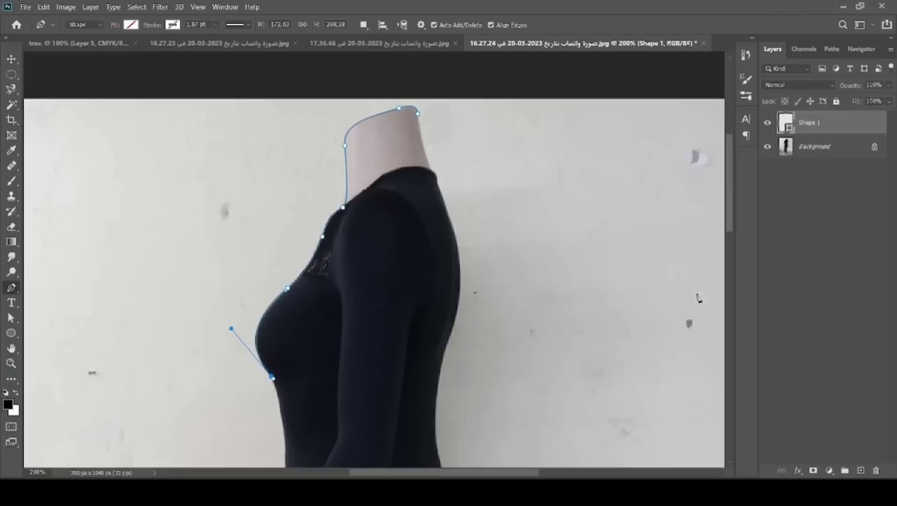
Step: Trace the outline along the waist to a sharp corner at the hip
{"action": "left_click_drag", "start_coordinate": [731, 223], "coordinate": [728, 270]}
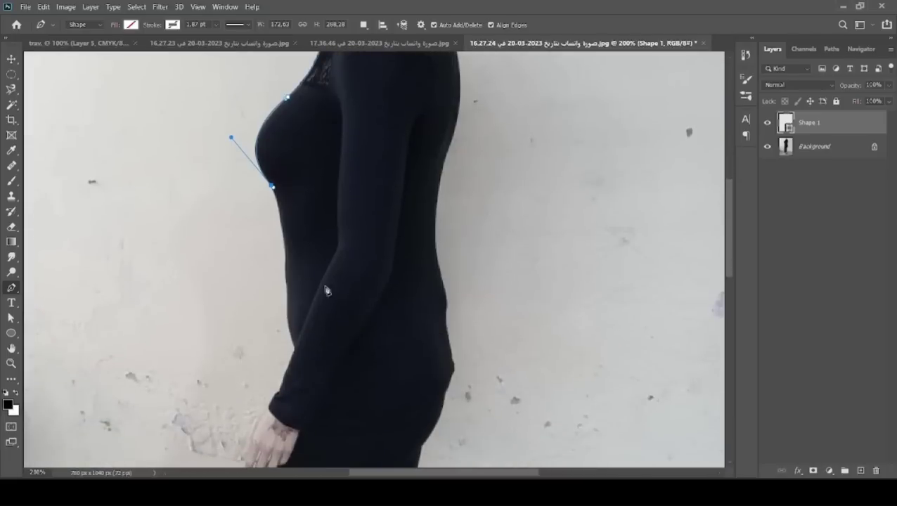
{"action": "left_click", "coordinate": [287, 268]}
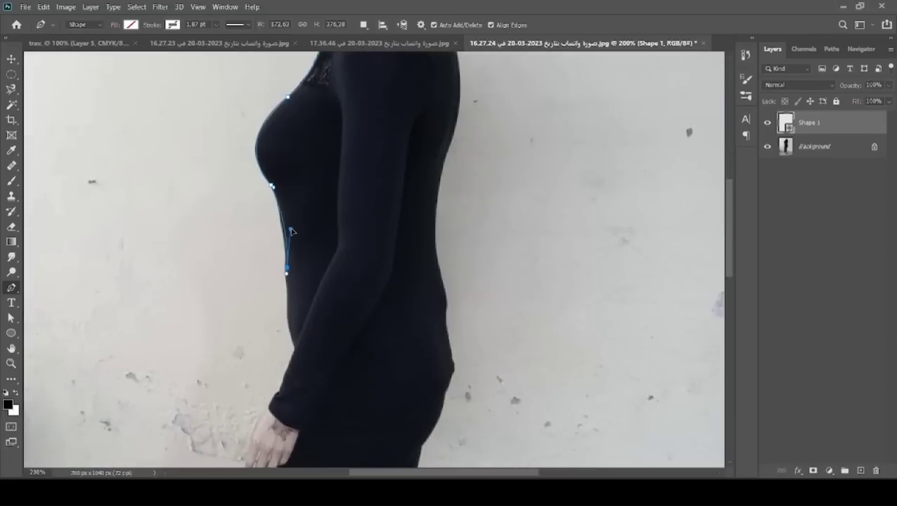
{"action": "left_click_drag", "start_coordinate": [287, 266], "coordinate": [291, 317]}
{"action": "left_click_drag", "start_coordinate": [295, 349], "coordinate": [308, 374]}
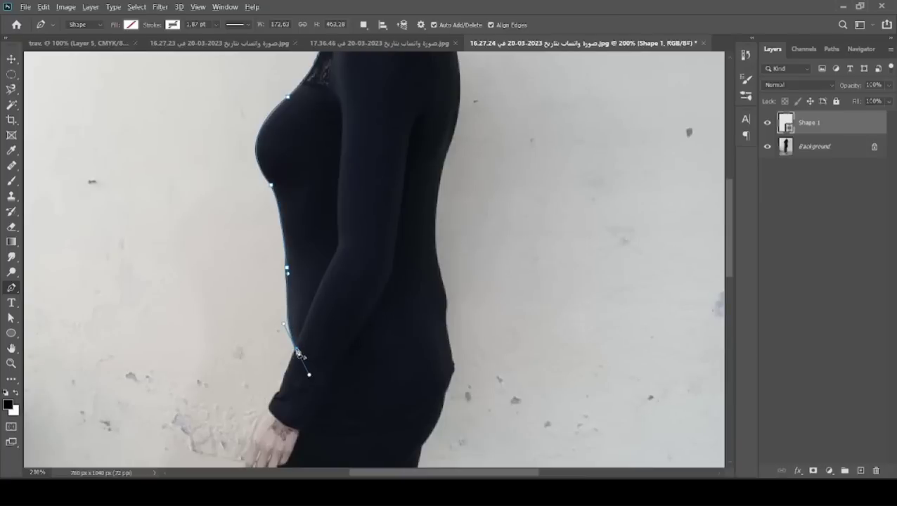
{"action": "left_click", "coordinate": [296, 350], "text": "alt"}
{"action": "left_click_drag", "start_coordinate": [373, 473], "coordinate": [338, 473]}
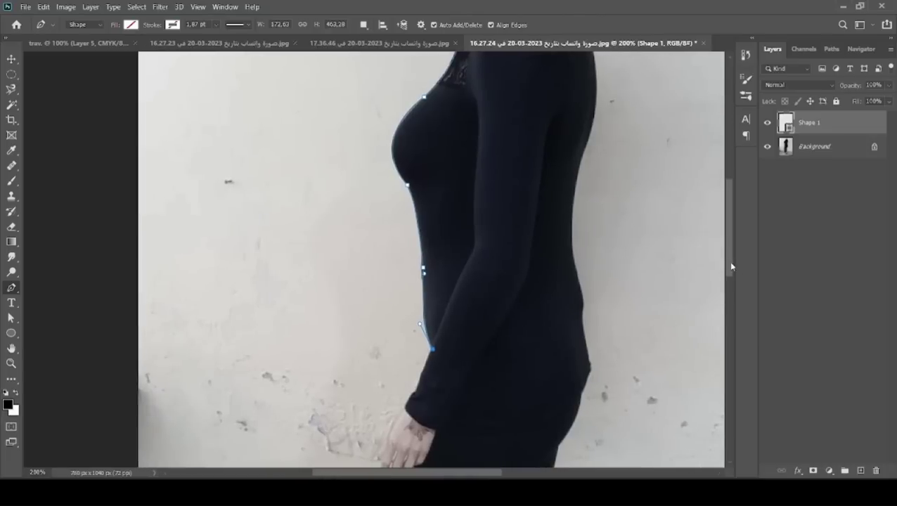
{"action": "left_click_drag", "start_coordinate": [724, 259], "coordinate": [725, 286]}
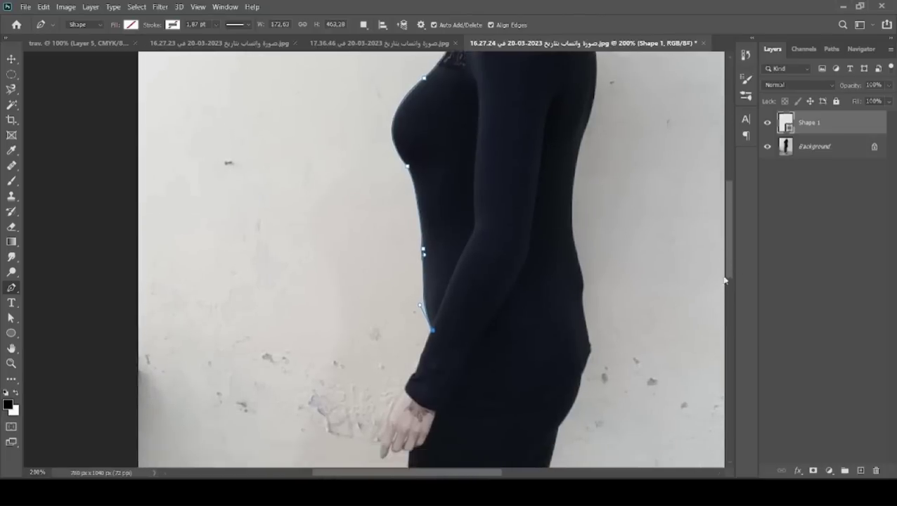
Step: Trace the outline along the sleeve at the wrist and around the fingertips
{"action": "left_click", "coordinate": [415, 287]}
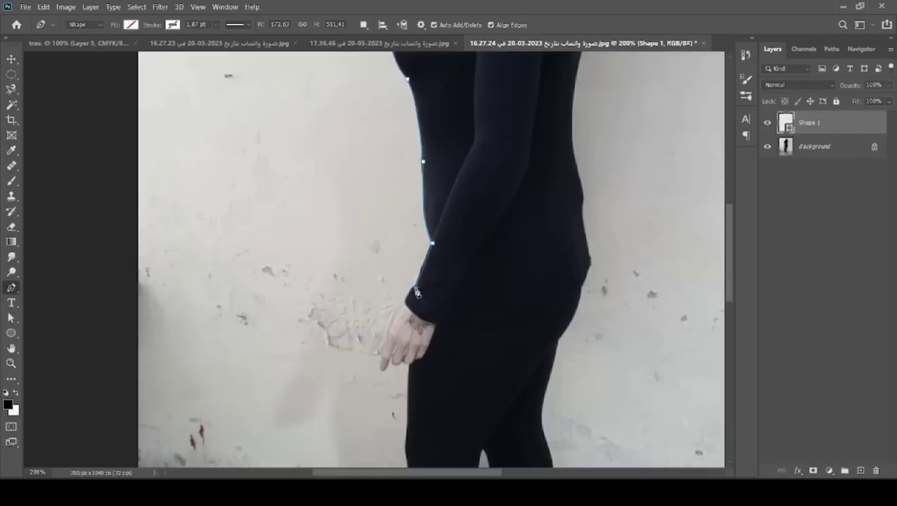
{"action": "left_click", "coordinate": [403, 303]}
{"action": "left_click_drag", "start_coordinate": [397, 314], "coordinate": [407, 308]}
{"action": "left_click_drag", "start_coordinate": [383, 353], "coordinate": [390, 354]}
{"action": "left_click", "coordinate": [382, 371]}
{"action": "mouse_move", "coordinate": [383, 374]}
{"action": "left_mouse_down"}
{"action": "mouse_move", "coordinate": [393, 352]}
{"action": "mouse_move", "coordinate": [417, 353]}
{"action": "left_mouse_up"}
{"action": "left_click_drag", "start_coordinate": [404, 366], "coordinate": [412, 366]}
Step: Continue down the front of the thigh and leg to a point at the toe tip
{"action": "left_click_drag", "start_coordinate": [731, 275], "coordinate": [728, 309]}
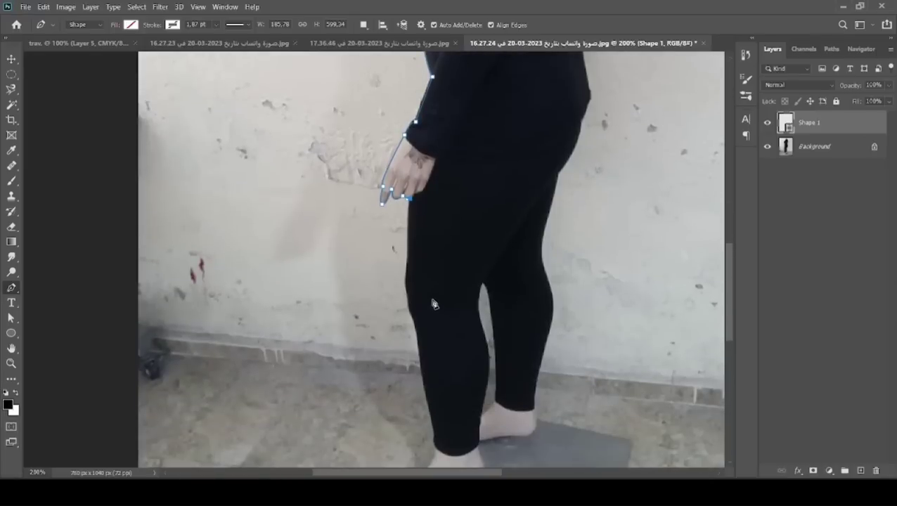
{"action": "left_click_drag", "start_coordinate": [406, 281], "coordinate": [417, 327]}
{"action": "left_click_drag", "start_coordinate": [420, 346], "coordinate": [422, 366]}
{"action": "left_click_drag", "start_coordinate": [728, 280], "coordinate": [723, 324]}
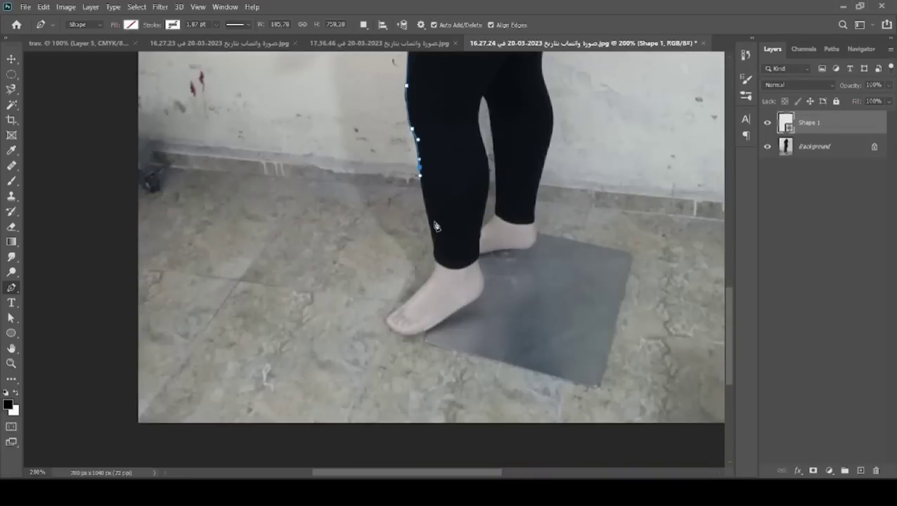
{"action": "left_click_drag", "start_coordinate": [435, 246], "coordinate": [426, 283]}
{"action": "left_click_drag", "start_coordinate": [389, 327], "coordinate": [398, 335]}
{"action": "key", "text": "ctrl+z"}
{"action": "left_click", "coordinate": [393, 312]}
Step: Trace the outline over the top of the foot, around the toe and sole to the heel
{"action": "key", "text": "ctrl+z"}
{"action": "key", "text": "ctrl+z"}
{"action": "left_click", "coordinate": [418, 294]}
{"action": "left_click_drag", "start_coordinate": [389, 324], "coordinate": [397, 331]}
{"action": "left_click_drag", "start_coordinate": [435, 324], "coordinate": [459, 309]}
{"action": "left_click", "coordinate": [461, 307]}
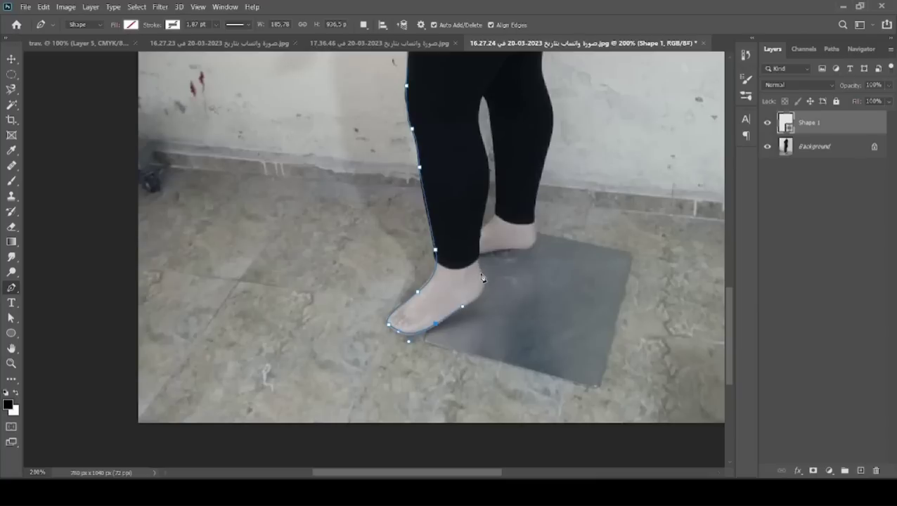
{"action": "left_click_drag", "start_coordinate": [481, 273], "coordinate": [469, 252]}
Step: Add points at the back of the ankle and heel, making the rear heel a sharp corner
{"action": "left_click_drag", "start_coordinate": [474, 256], "coordinate": [487, 252]}
{"action": "left_click", "coordinate": [516, 247]}
{"action": "left_click_drag", "start_coordinate": [534, 224], "coordinate": [522, 198]}
{"action": "left_click", "coordinate": [534, 225], "text": "alt"}
{"action": "scroll", "coordinate": [575, 279], "scroll_direction": "up", "scroll_amount": 4}
{"action": "scroll", "coordinate": [574, 279], "scroll_direction": "up", "scroll_amount": 1}
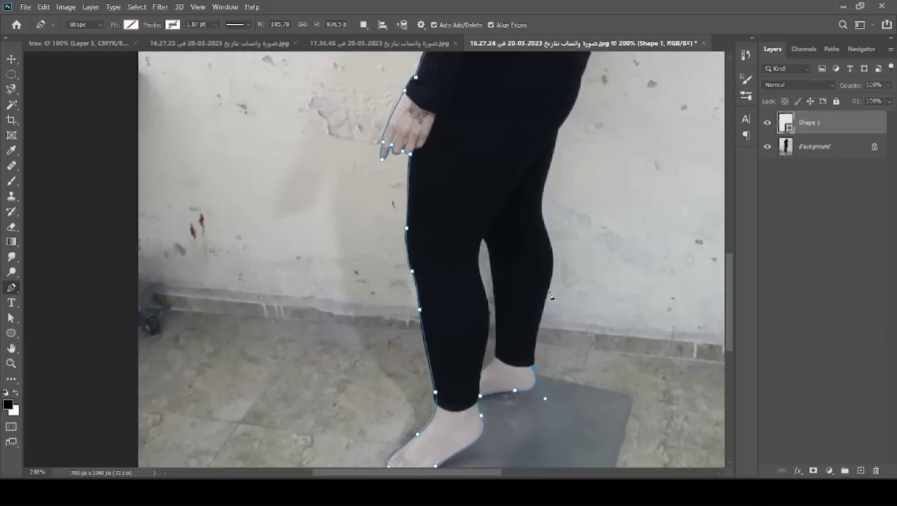
Step: Trace the outline up the back of the calf, knee and thigh to the buttock
{"action": "left_click", "coordinate": [549, 290]}
{"action": "left_click_drag", "start_coordinate": [550, 301], "coordinate": [536, 328]}
{"action": "left_click_drag", "start_coordinate": [542, 232], "coordinate": [555, 246]}
{"action": "left_click_drag", "start_coordinate": [555, 258], "coordinate": [563, 264]}
{"action": "scroll", "coordinate": [730, 314], "scroll_direction": "up", "scroll_amount": 3}
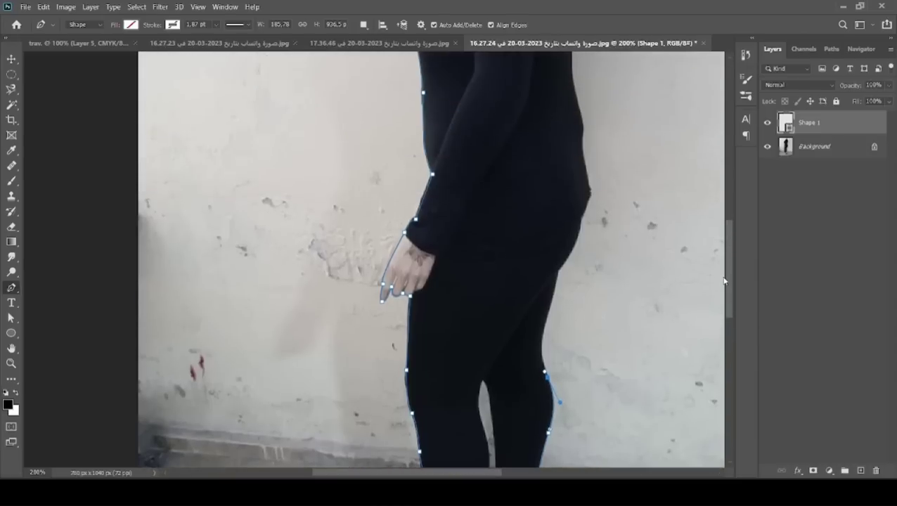
{"action": "left_click", "coordinate": [546, 321]}
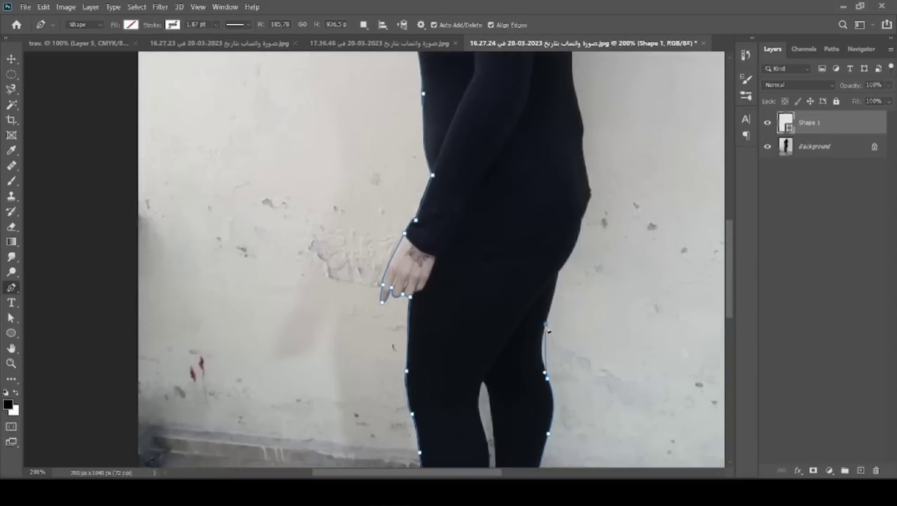
{"action": "left_click_drag", "start_coordinate": [546, 330], "coordinate": [537, 354]}
{"action": "left_click", "coordinate": [558, 274]}
{"action": "left_click_drag", "start_coordinate": [578, 219], "coordinate": [569, 203]}
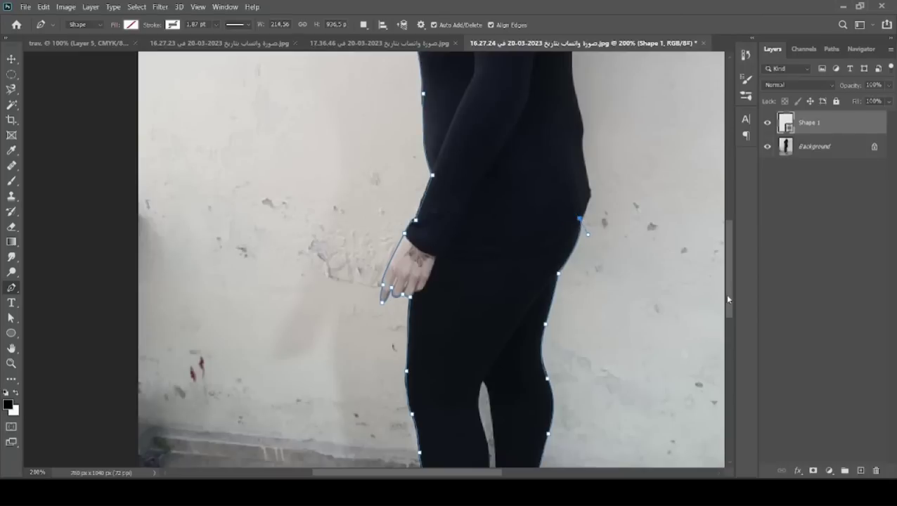
Step: Add curved anchors up the lower and middle back
{"action": "left_click_drag", "start_coordinate": [727, 293], "coordinate": [728, 266]}
{"action": "left_click_drag", "start_coordinate": [588, 327], "coordinate": [584, 303]}
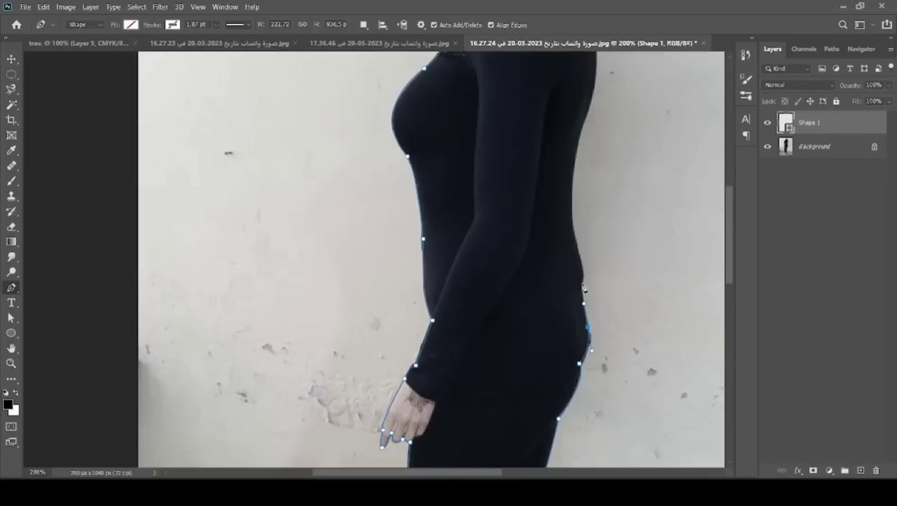
{"action": "left_click_drag", "start_coordinate": [582, 283], "coordinate": [579, 257]}
{"action": "left_click_drag", "start_coordinate": [729, 270], "coordinate": [727, 239]}
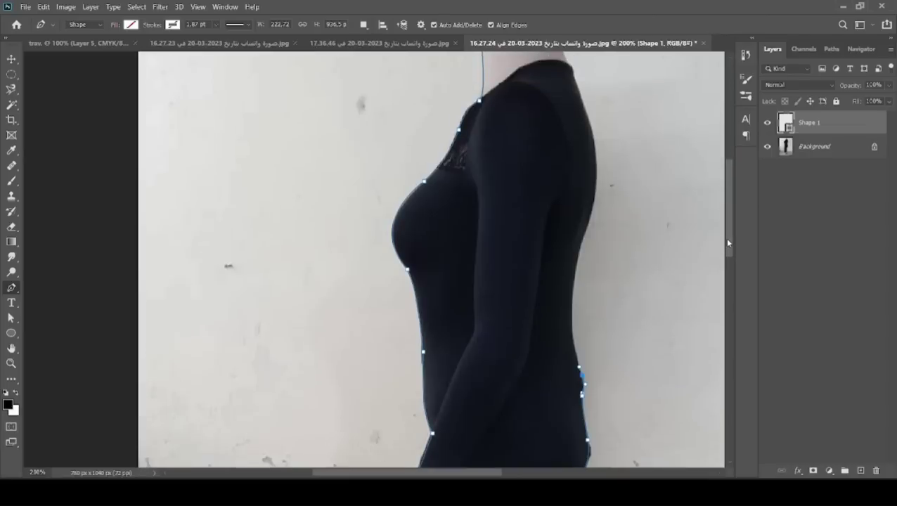
{"action": "left_click", "coordinate": [584, 239]}
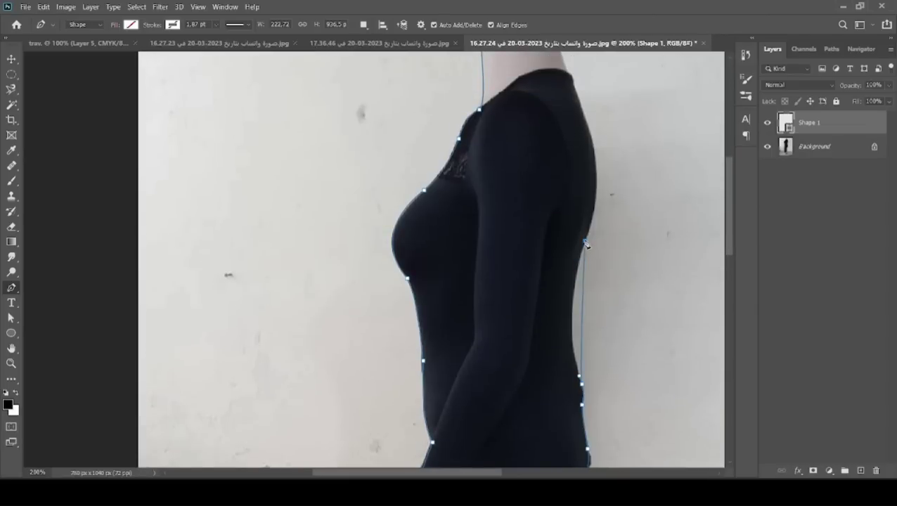
{"action": "left_click_drag", "start_coordinate": [586, 247], "coordinate": [562, 342]}
Step: Place the upper-back anchor and close the path at the starting anchor by the neck
{"action": "left_click_drag", "start_coordinate": [731, 229], "coordinate": [723, 199]}
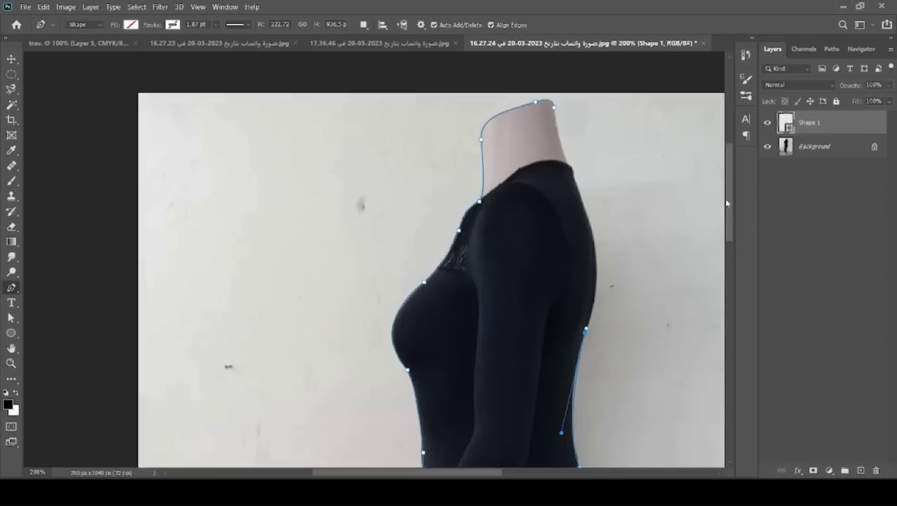
{"action": "left_click_drag", "start_coordinate": [573, 201], "coordinate": [583, 210]}
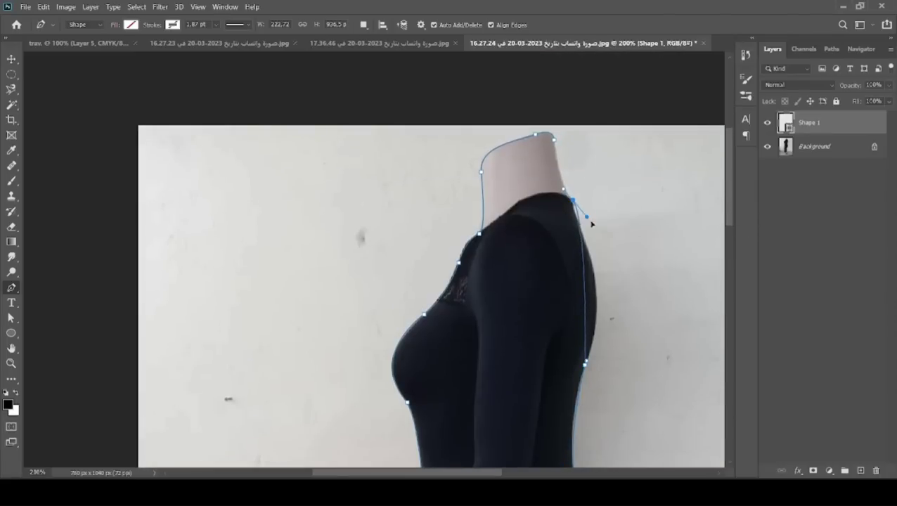
{"action": "left_click_drag", "start_coordinate": [583, 209], "coordinate": [579, 218]}
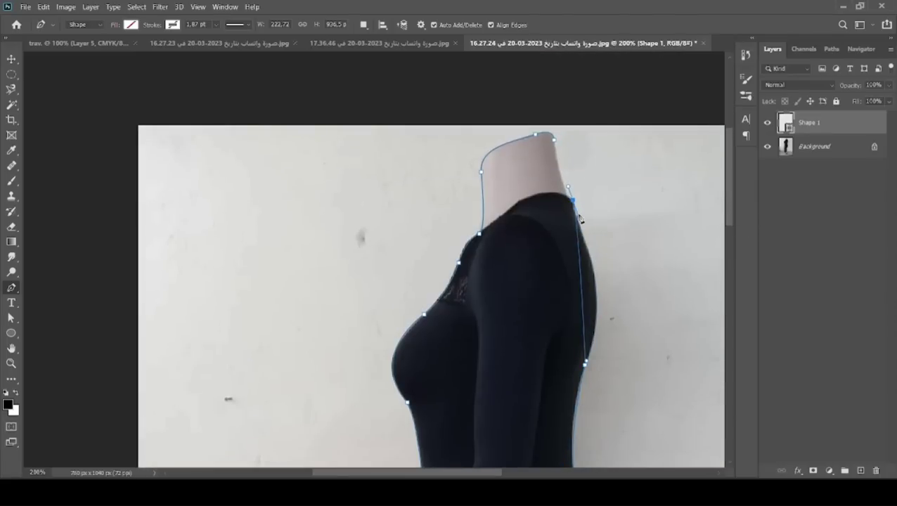
{"action": "key", "text": "ctrl+z"}
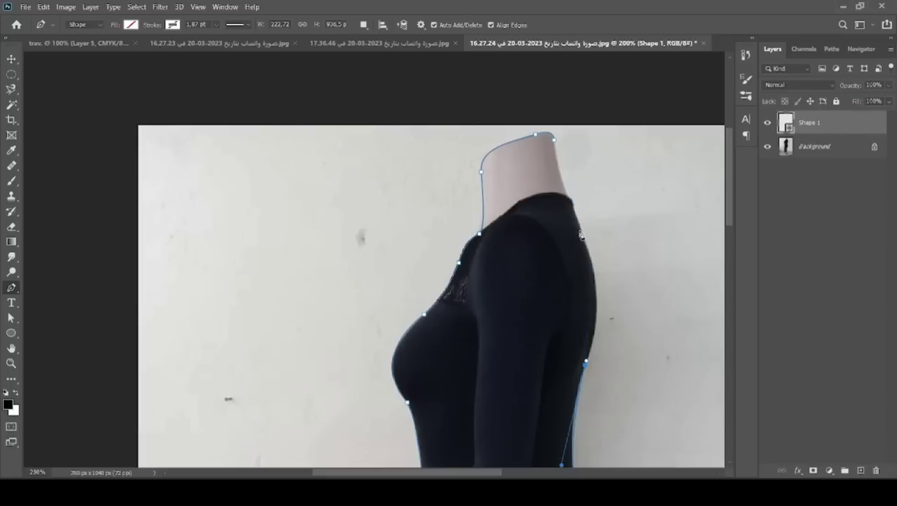
{"action": "left_click_drag", "start_coordinate": [579, 226], "coordinate": [610, 322]}
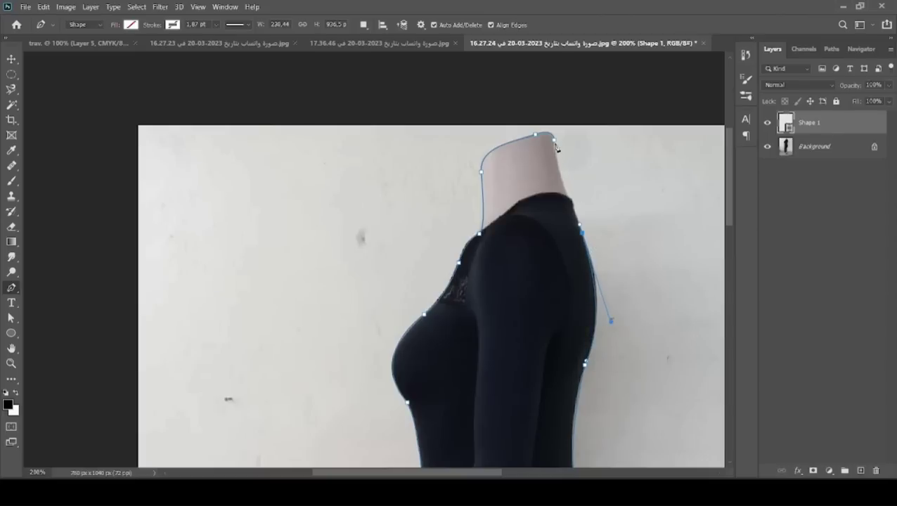
{"action": "left_click_drag", "start_coordinate": [553, 139], "coordinate": [552, 111]}
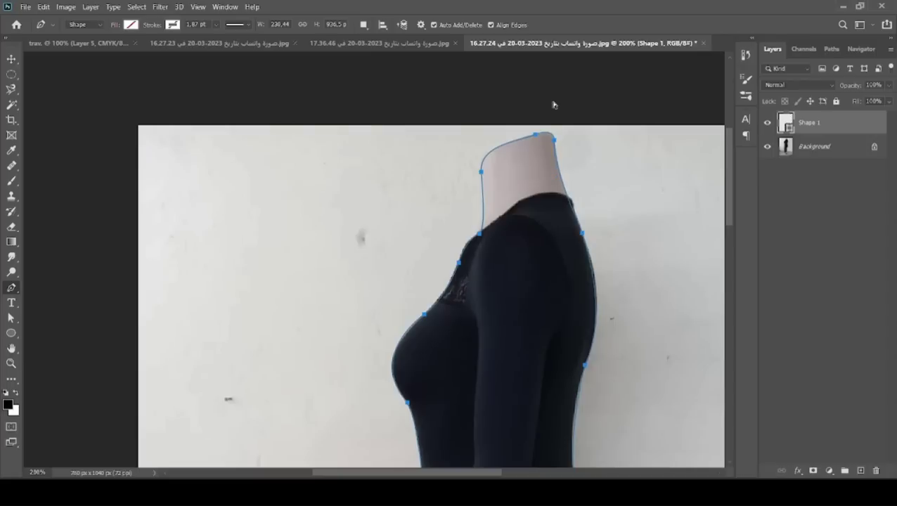
Step: Zoom out to view the whole figure, then zoom in on the mannequin's legs
{"action": "left_click", "coordinate": [554, 102], "text": "alt"}
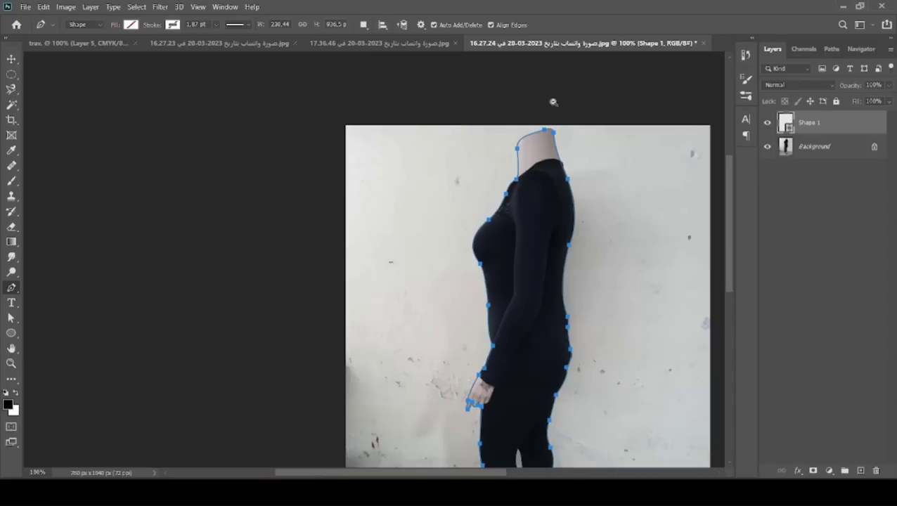
{"action": "left_click_drag", "start_coordinate": [731, 209], "coordinate": [725, 261]}
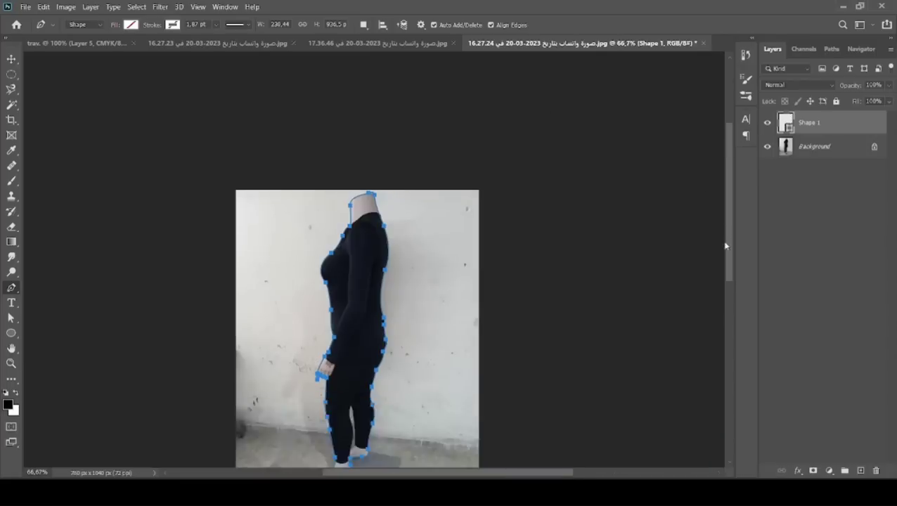
{"action": "left_click", "coordinate": [11, 364]}
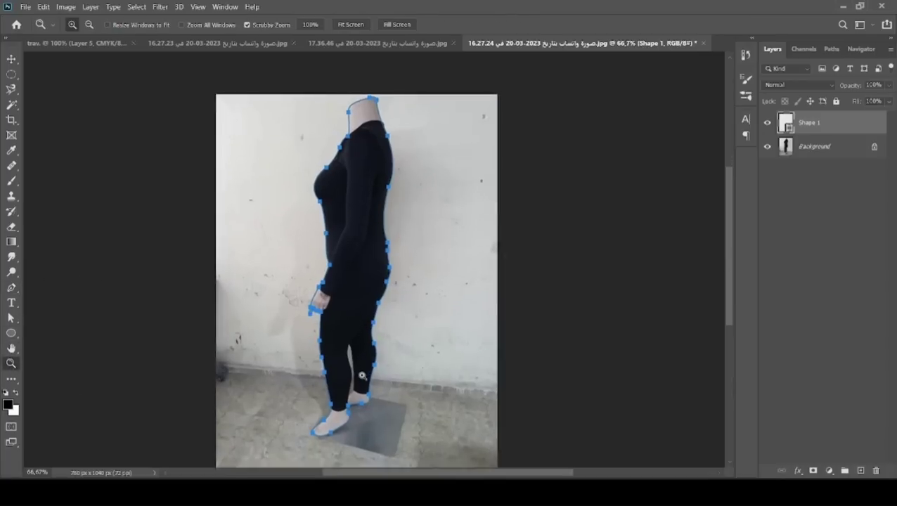
{"action": "left_click", "coordinate": [361, 376]}
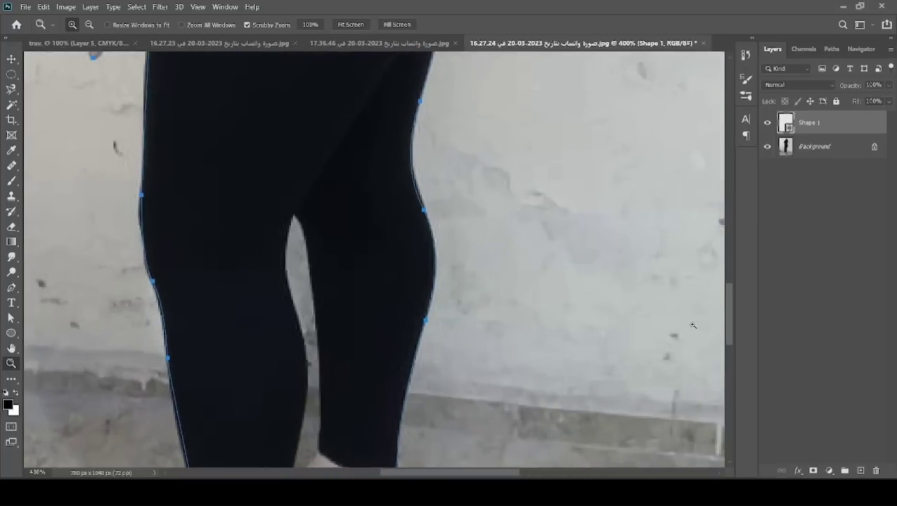
{"action": "left_click_drag", "start_coordinate": [730, 323], "coordinate": [730, 346]}
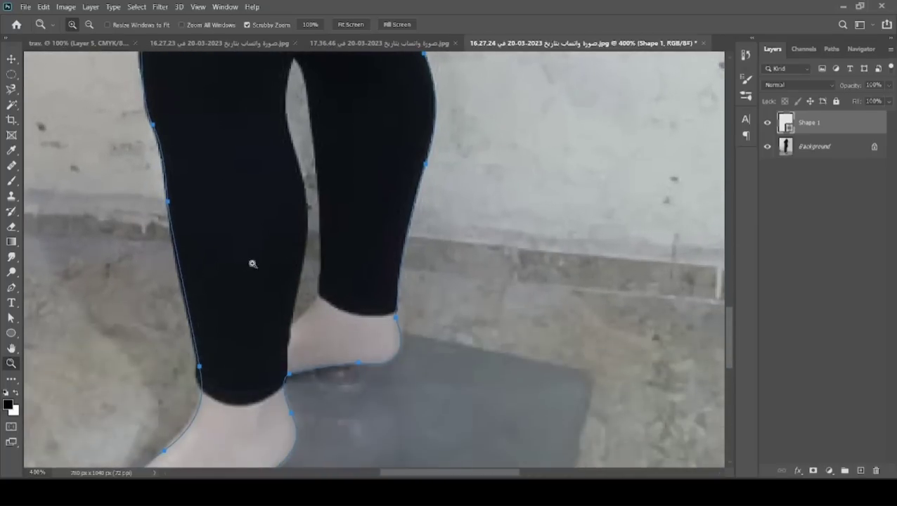
Step: Start a new Pen path at the bottom of the leg gap, curving up the inner leg edge
{"action": "key", "text": "p"}
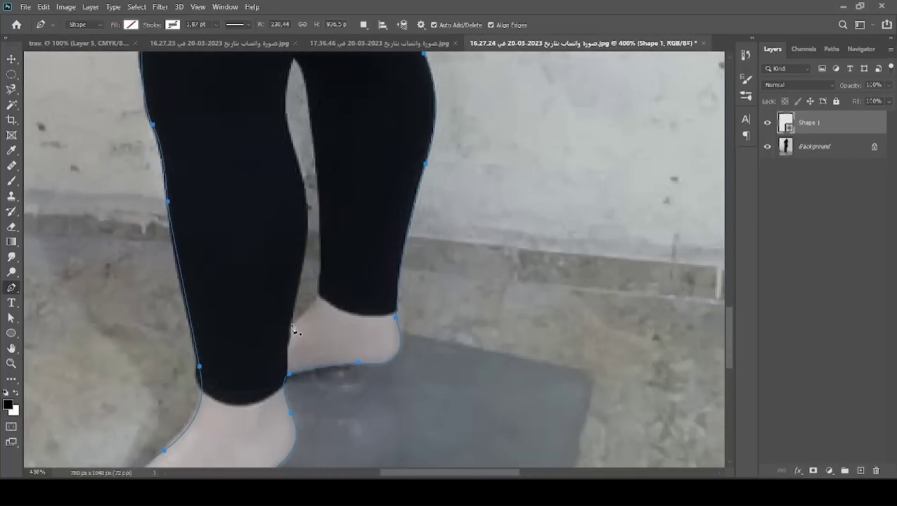
{"action": "left_click", "coordinate": [290, 326]}
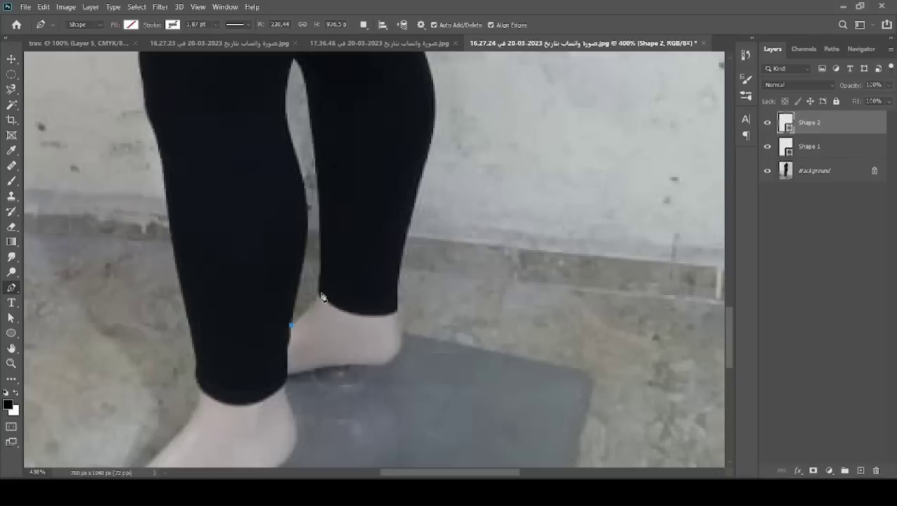
{"action": "key", "text": "ctrl+z"}
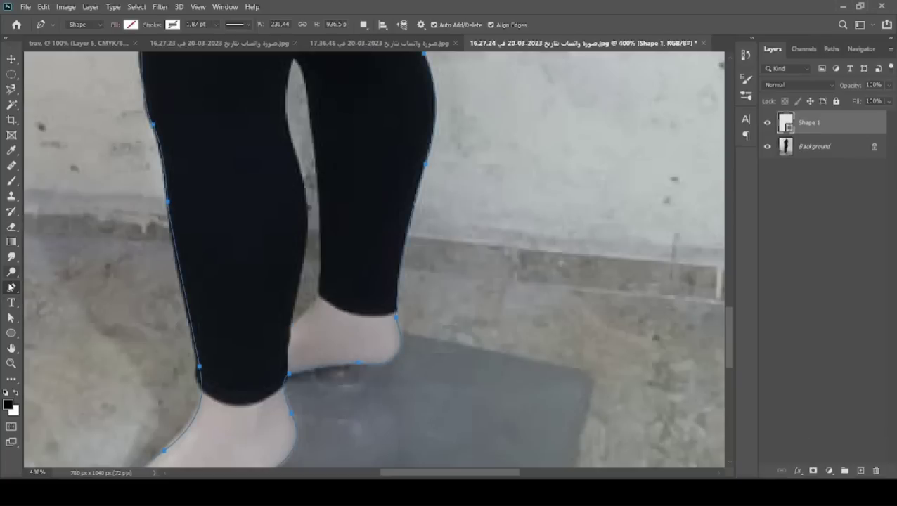
{"action": "left_click", "coordinate": [291, 328]}
{"action": "left_click", "coordinate": [319, 295]}
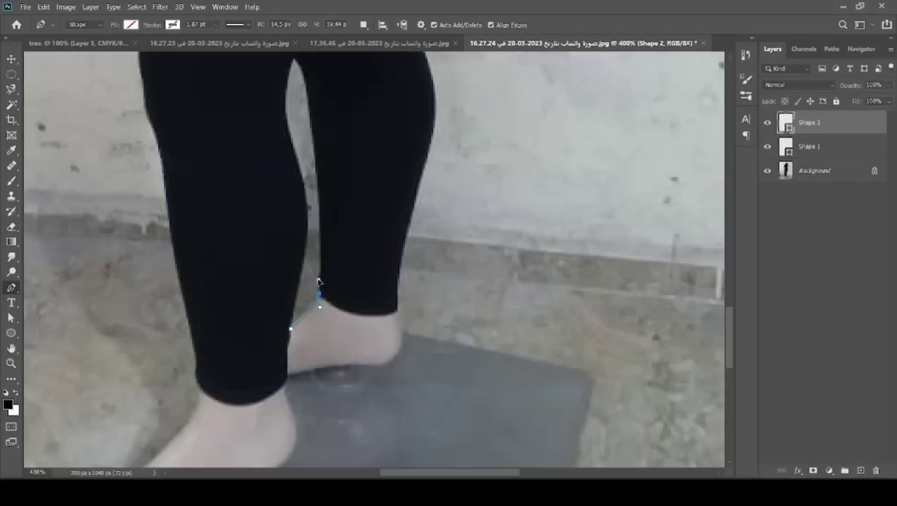
{"action": "left_click", "coordinate": [319, 280]}
{"action": "left_click_drag", "start_coordinate": [306, 85], "coordinate": [320, 122]}
{"action": "left_click_drag", "start_coordinate": [327, 159], "coordinate": [326, 160]}
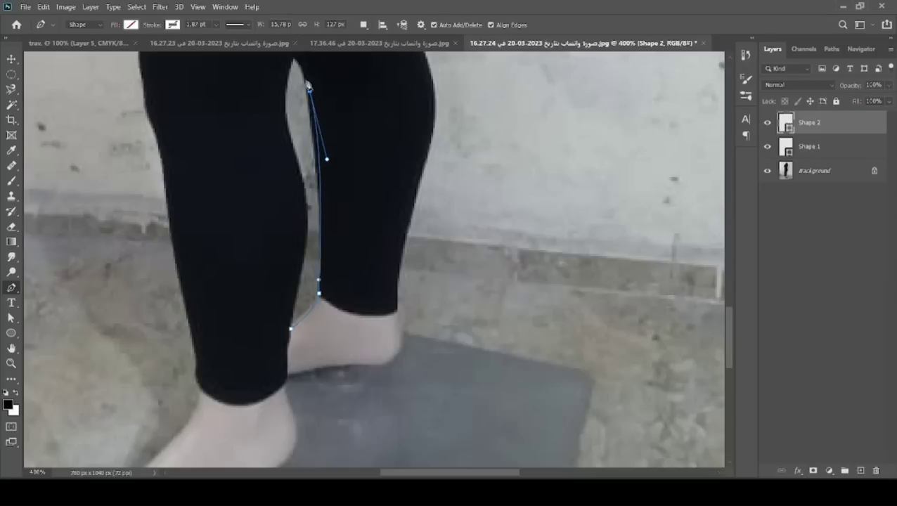
Step: Continue the path over the top of the gap and down the other leg, closing it
{"action": "left_click_drag", "start_coordinate": [294, 59], "coordinate": [290, 57]}
{"action": "left_click", "coordinate": [287, 132]}
{"action": "left_click_drag", "start_coordinate": [287, 130], "coordinate": [274, 91]}
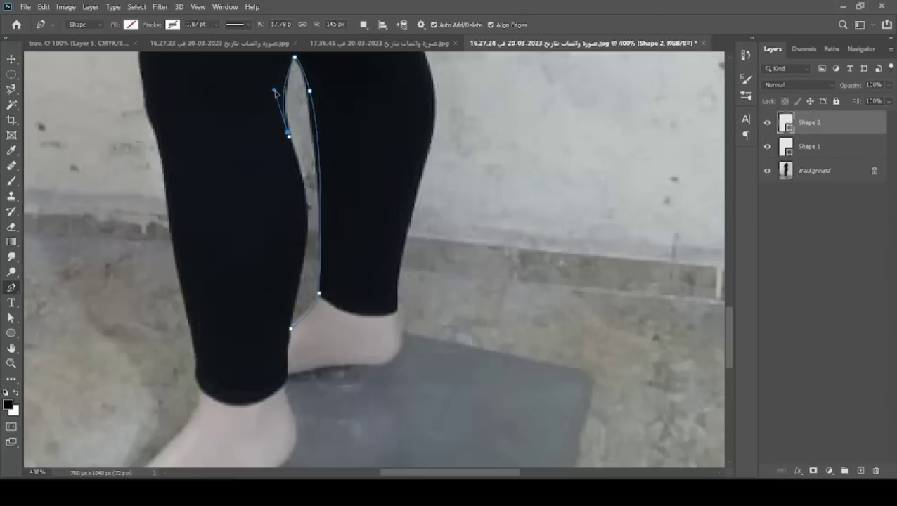
{"action": "left_click", "coordinate": [297, 290]}
{"action": "left_click_drag", "start_coordinate": [297, 289], "coordinate": [324, 209]}
{"action": "left_click_drag", "start_coordinate": [291, 328], "coordinate": [296, 344]}
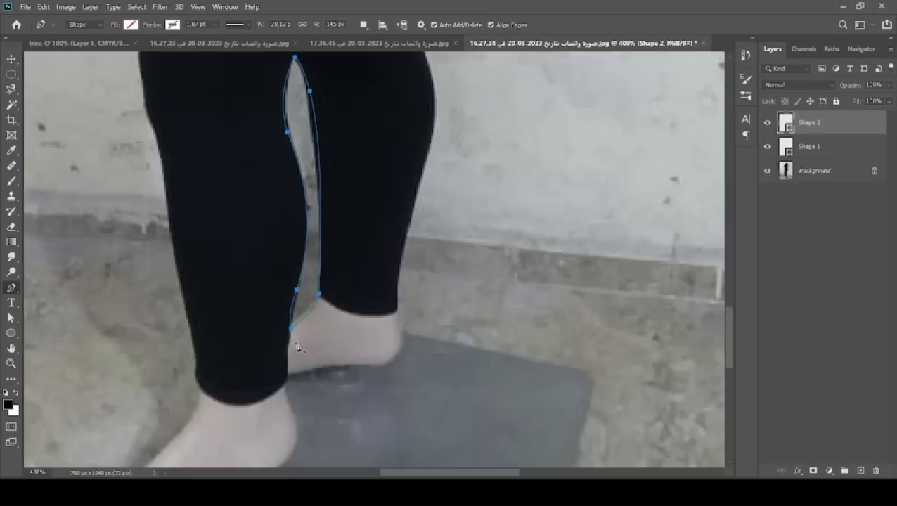
{"action": "scroll", "coordinate": [326, 324], "scroll_direction": "down", "scroll_amount": 2}
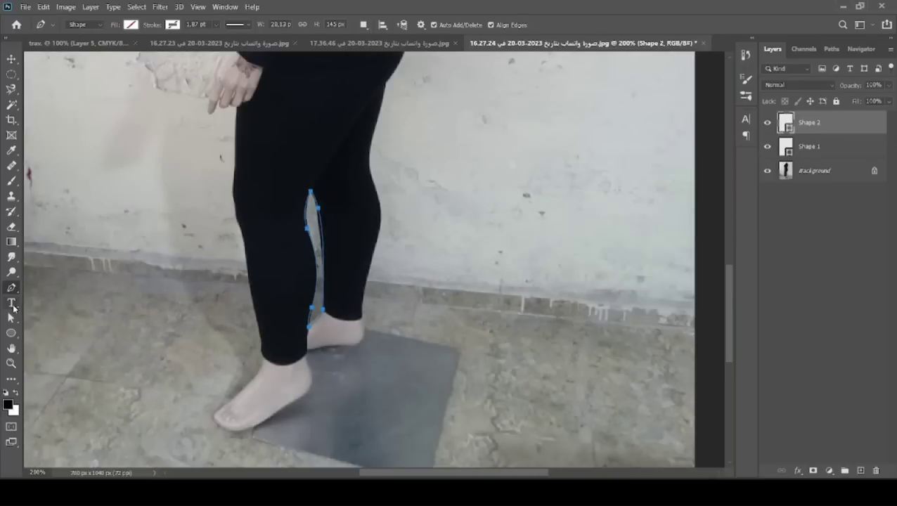
{"action": "left_click", "coordinate": [11, 318]}
Step: Move the leg-gap path off its own layer into the figure's outline path
{"action": "left_click_drag", "start_coordinate": [362, 349], "coordinate": [241, 165]}
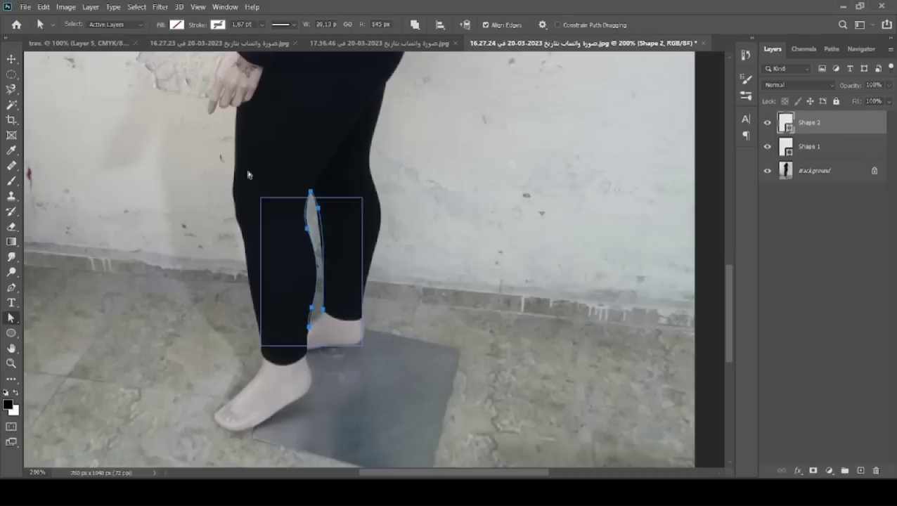
{"action": "key", "text": "Delete"}
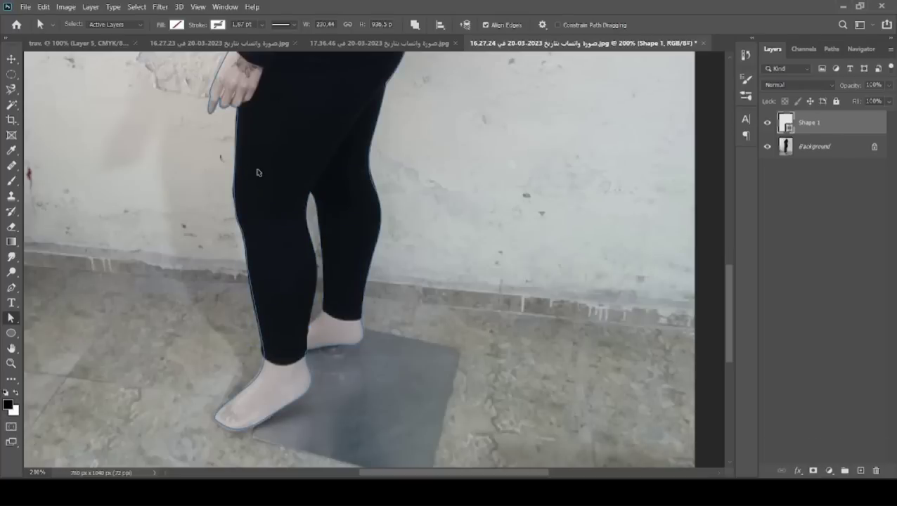
{"action": "left_click", "coordinate": [257, 173]}
{"action": "scroll", "coordinate": [456, 279], "scroll_direction": "down", "scroll_amount": 2}
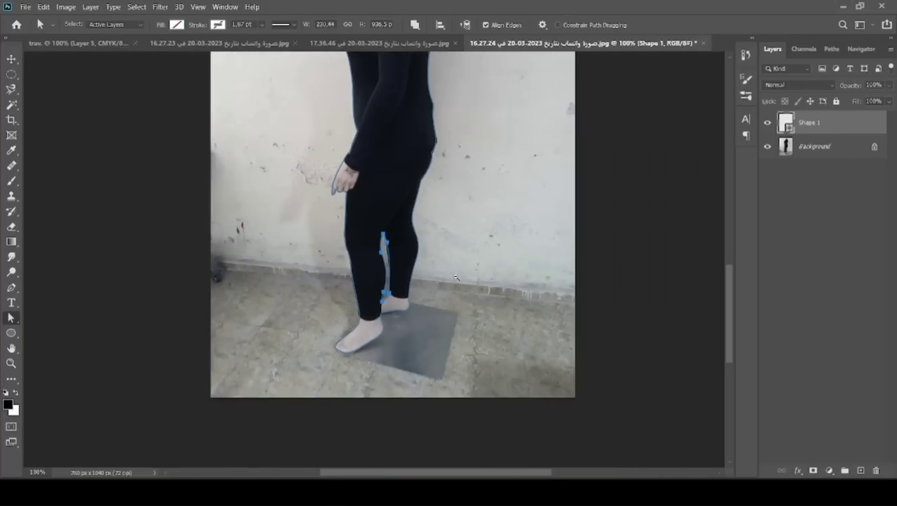
{"action": "scroll", "coordinate": [455, 280], "scroll_direction": "down", "scroll_amount": 1}
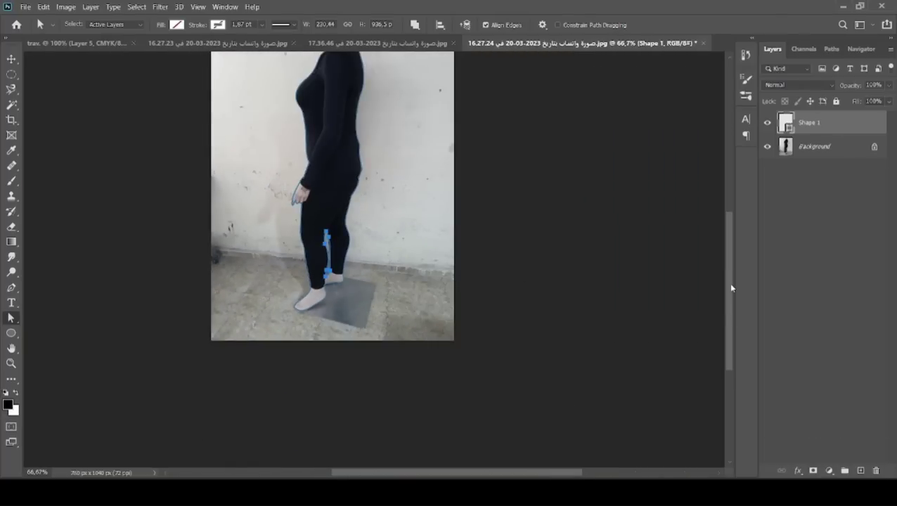
{"action": "left_click_drag", "start_coordinate": [728, 270], "coordinate": [721, 236]}
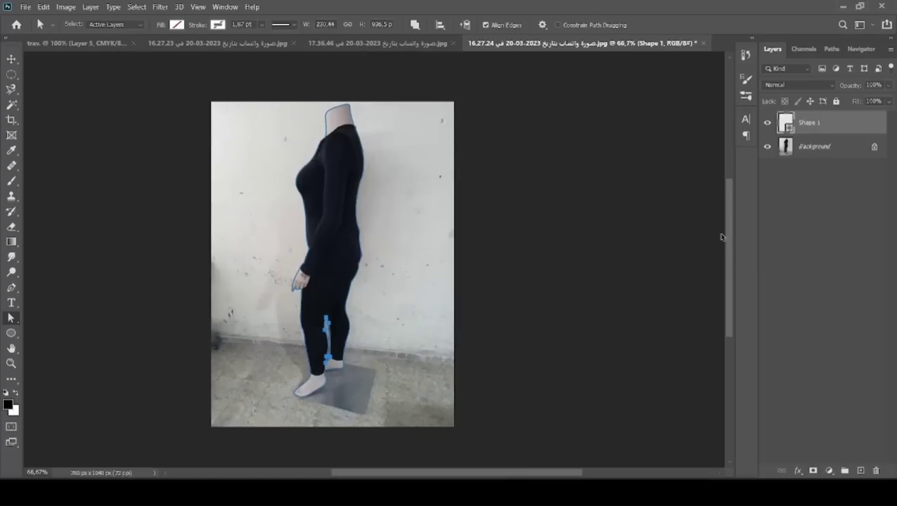
Step: Load the outline as a selection, copy the figure from Background to Layer 1, and drag it to the flyer
{"action": "key", "text": "ctrl+Return"}
{"action": "left_click", "coordinate": [840, 156]}
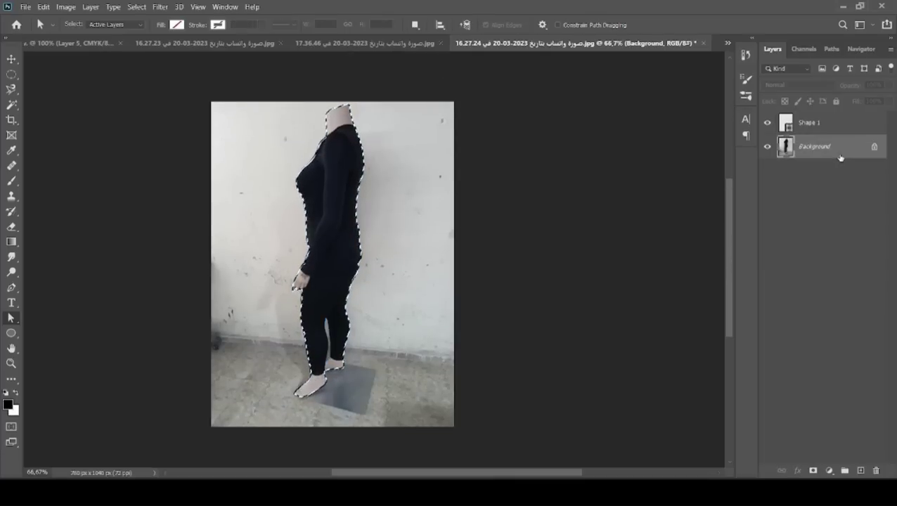
{"action": "key", "text": "ctrl+j"}
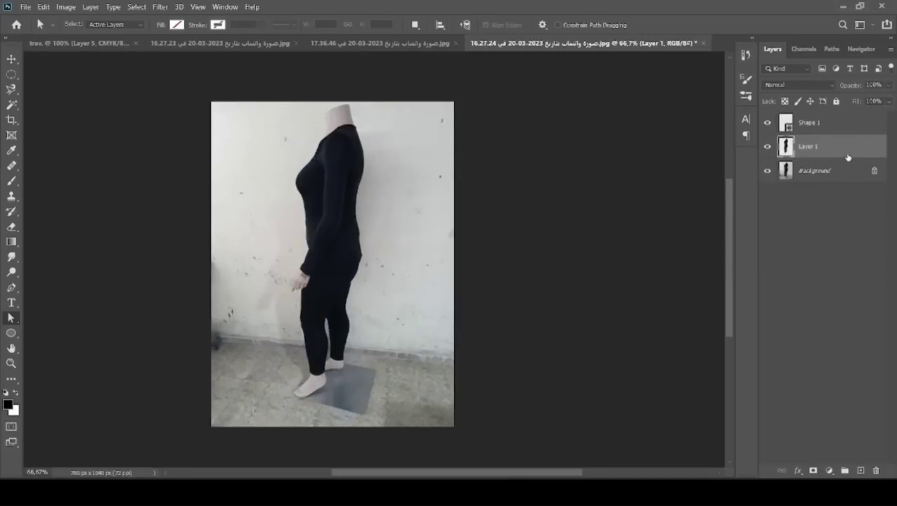
{"action": "left_click_drag", "start_coordinate": [850, 152], "coordinate": [97, 45]}
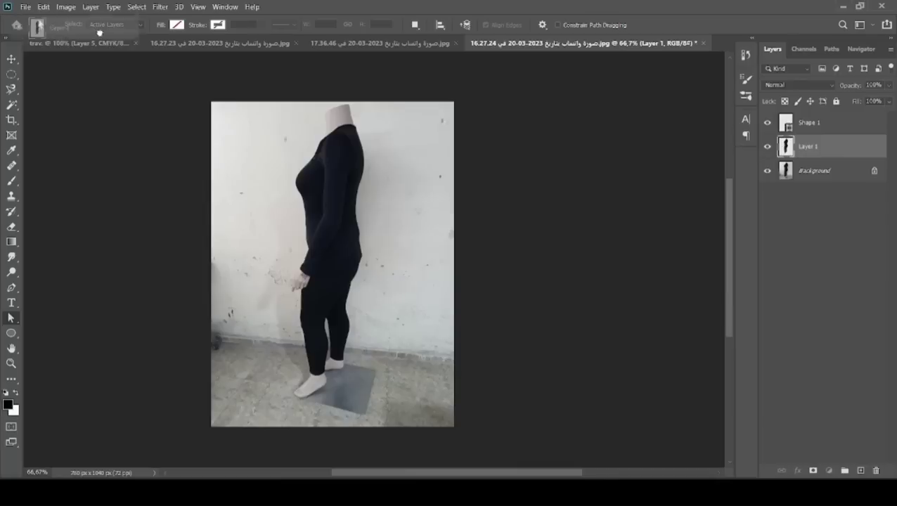
Step: Drop the figure into the HOUDLIN flyer, scale it to about 53%, and place it beside the front mannequin
{"action": "left_click_drag", "start_coordinate": [98, 45], "coordinate": [329, 335]}
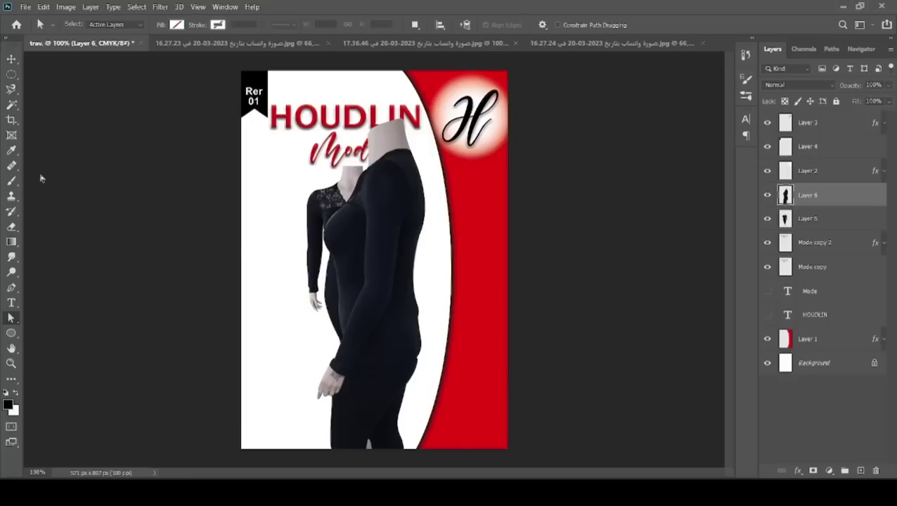
{"action": "left_click", "coordinate": [11, 59]}
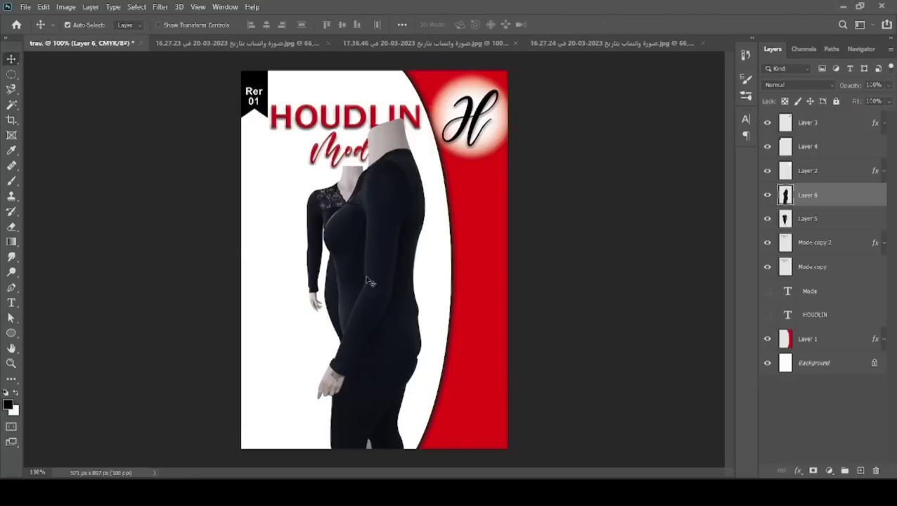
{"action": "left_click_drag", "start_coordinate": [393, 284], "coordinate": [430, 245]}
{"action": "key", "text": "ctrl+t"}
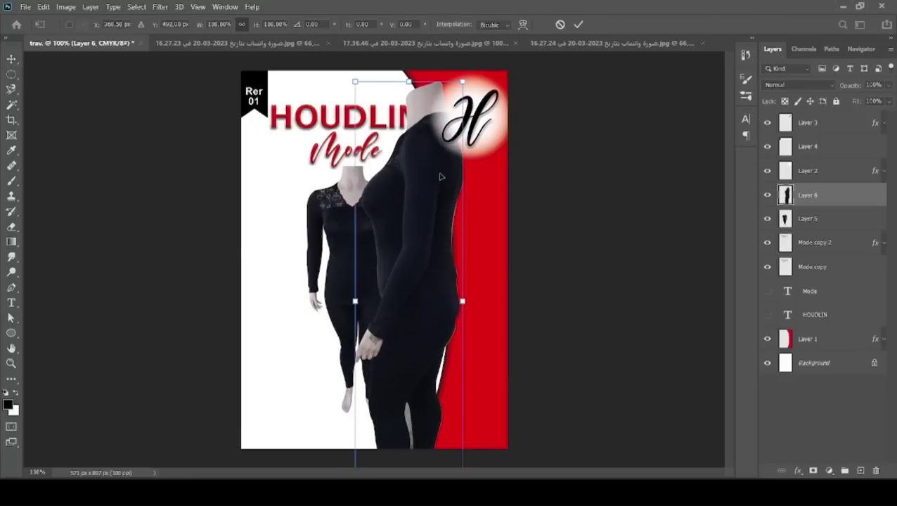
{"action": "left_click_drag", "start_coordinate": [462, 80], "coordinate": [414, 285]}
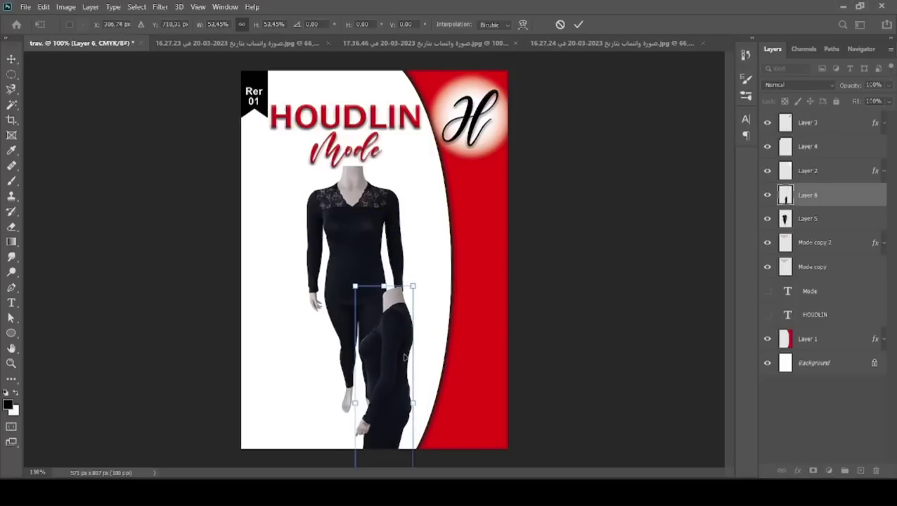
{"action": "mouse_move", "coordinate": [400, 358]}
{"action": "left_mouse_down"}
{"action": "mouse_move", "coordinate": [443, 244]}
{"action": "mouse_move", "coordinate": [458, 244]}
{"action": "left_mouse_up"}
{"action": "key", "text": "Return"}
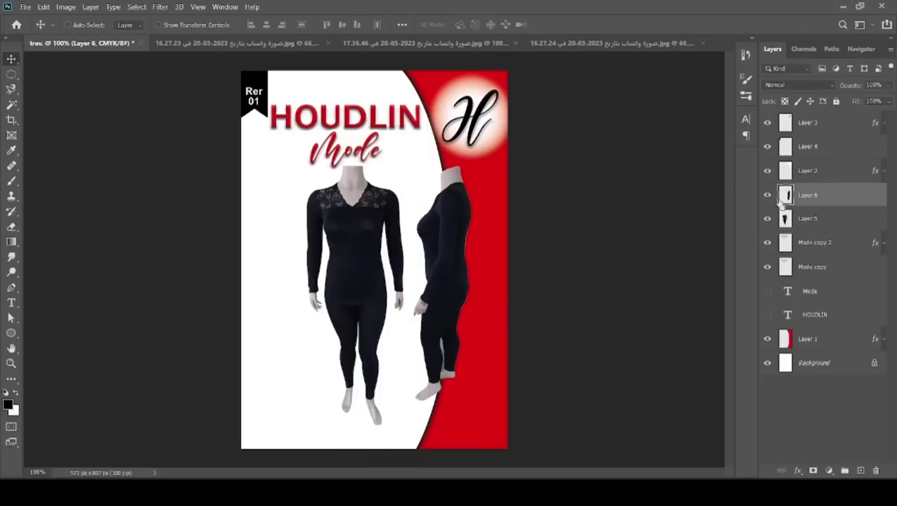
{"action": "left_click", "coordinate": [785, 196], "text": "ctrl"}
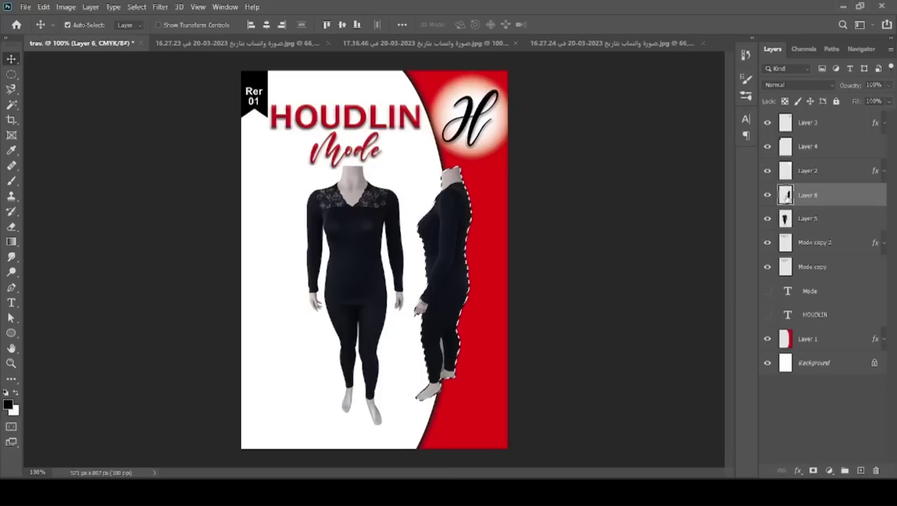
Step: Turn the side figure's selection into an 8 px border and apply Gaussian Blur 0.5 px repeatedly
{"action": "left_click", "coordinate": [143, 8]}
{"action": "mouse_move", "coordinate": [147, 163]}
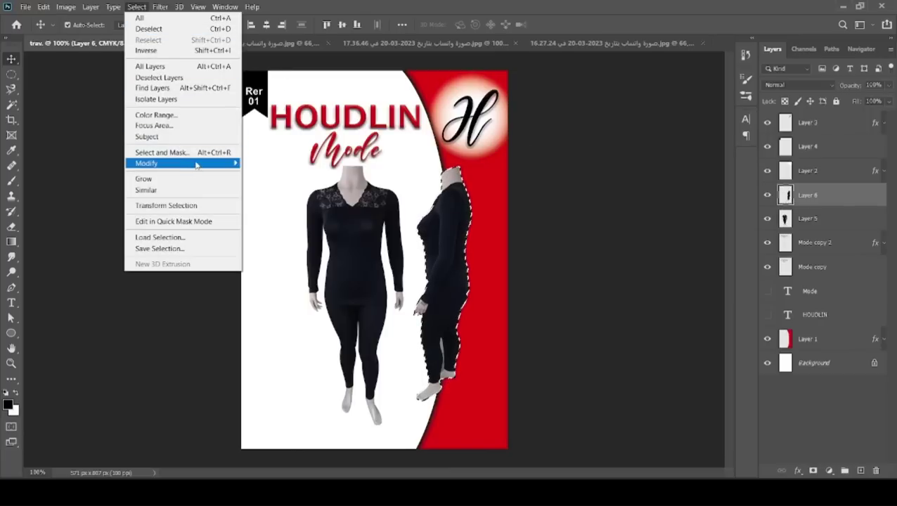
{"action": "left_click", "coordinate": [261, 163]}
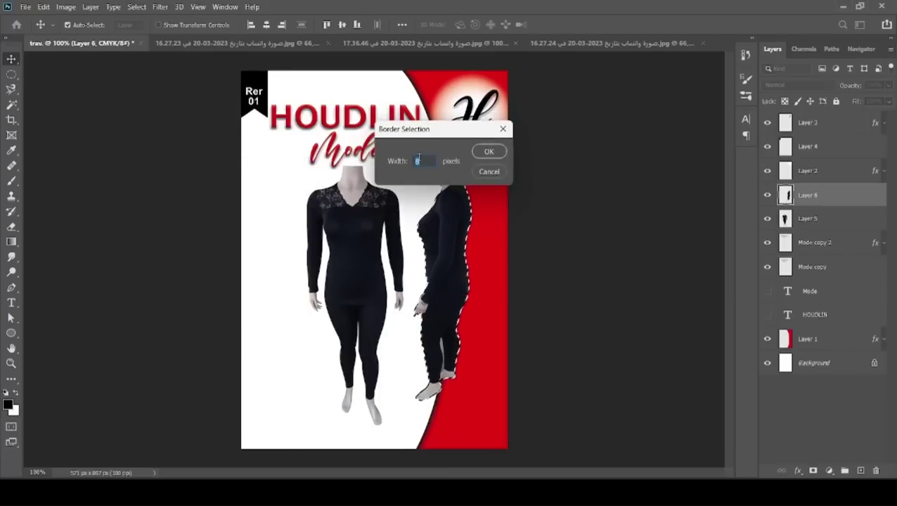
{"action": "left_click", "coordinate": [488, 152]}
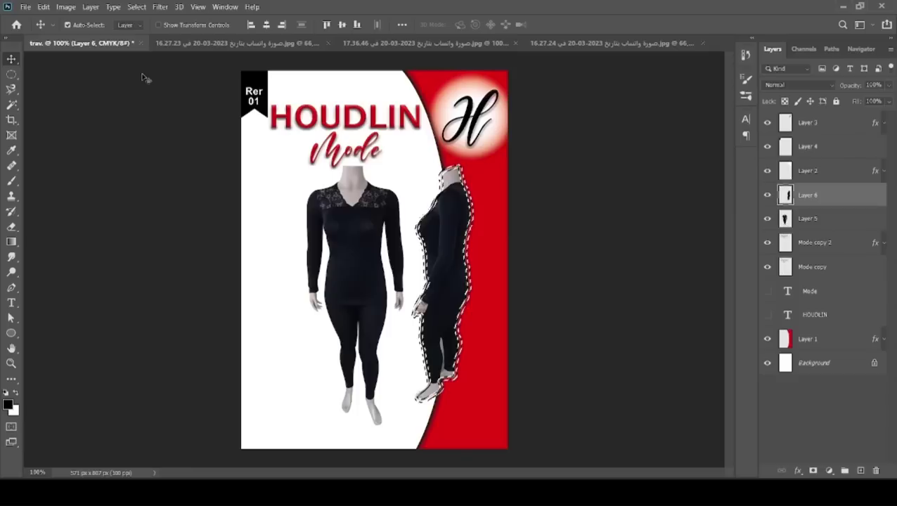
{"action": "left_click", "coordinate": [160, 7]}
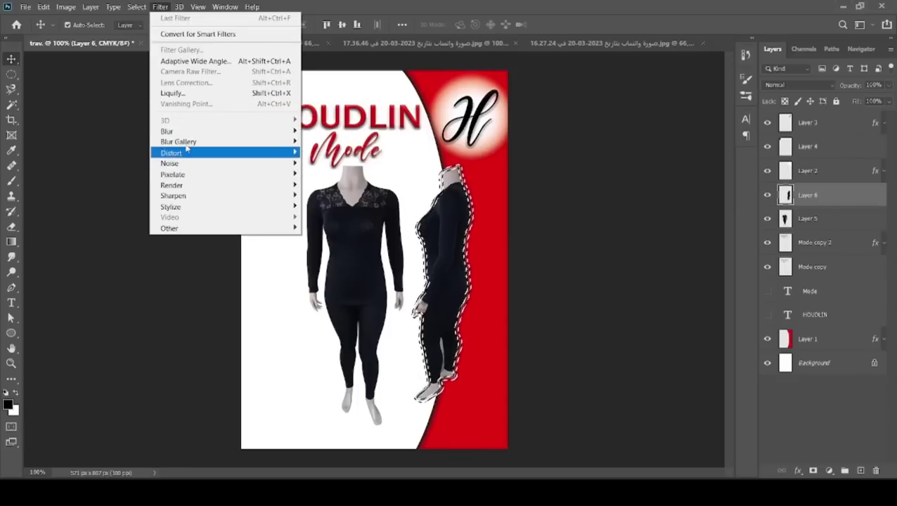
{"action": "mouse_move", "coordinate": [167, 131]}
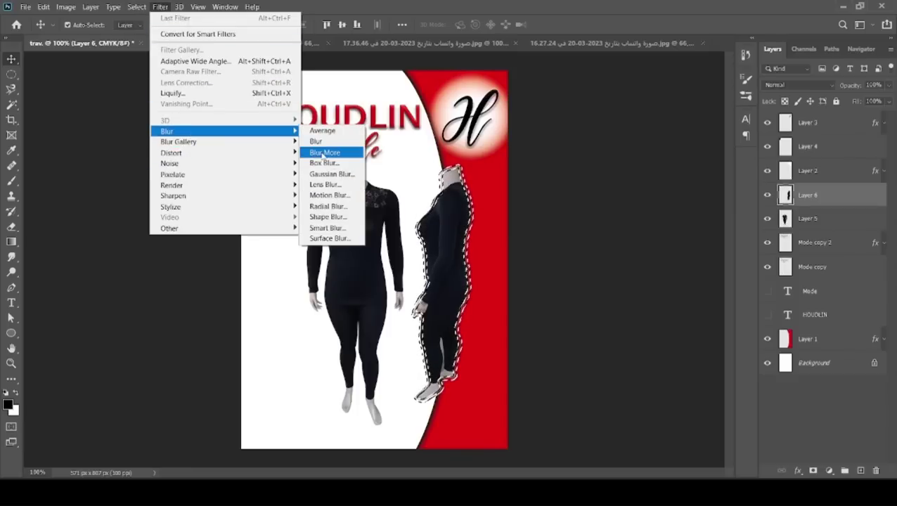
{"action": "left_click", "coordinate": [331, 174]}
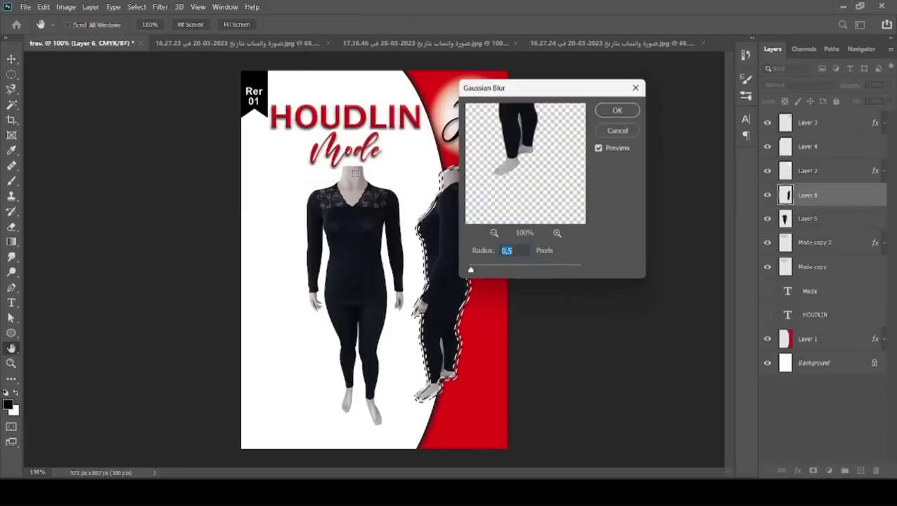
{"action": "left_click", "coordinate": [617, 111]}
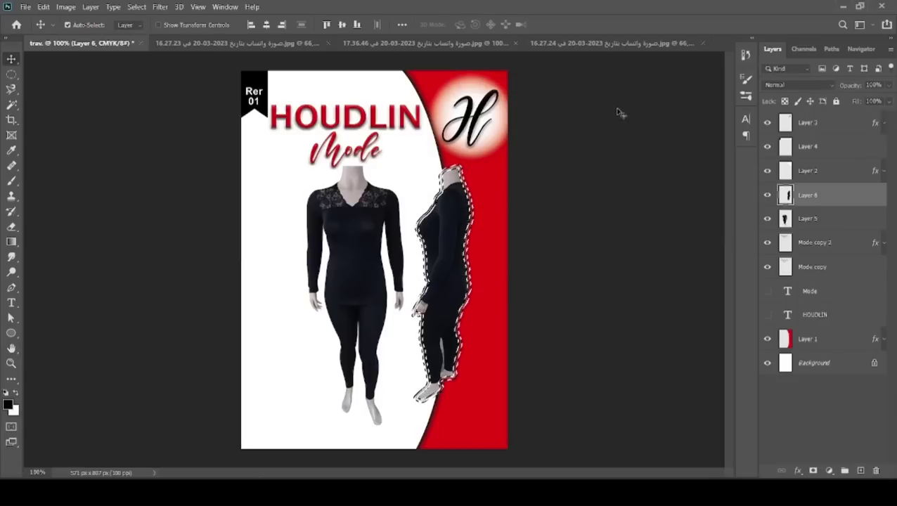
{"action": "key", "text": "ctrl+d"}
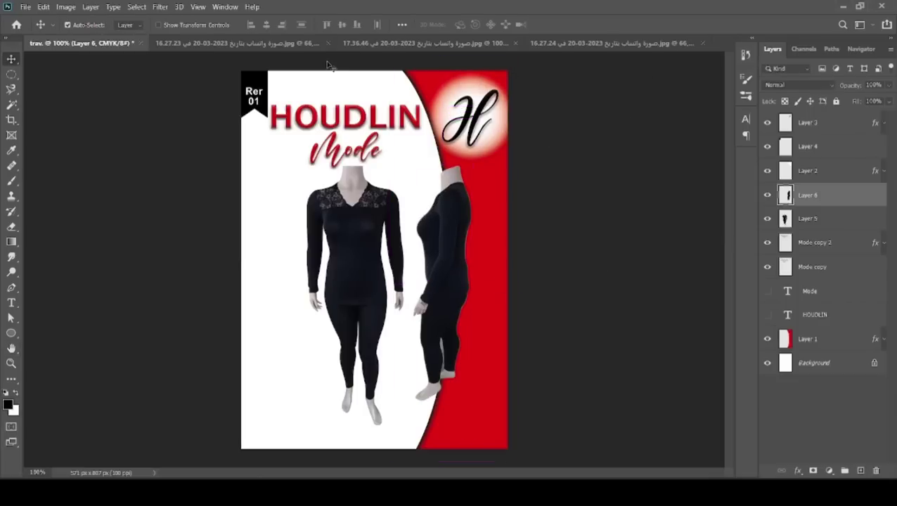
{"action": "key", "text": "ctrl+shift+d"}
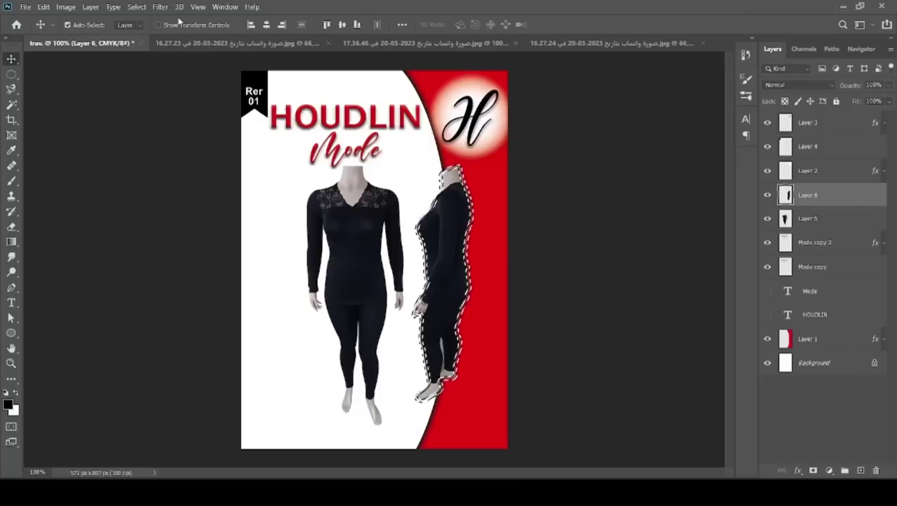
{"action": "left_click", "coordinate": [160, 6]}
{"action": "left_click", "coordinate": [169, 17]}
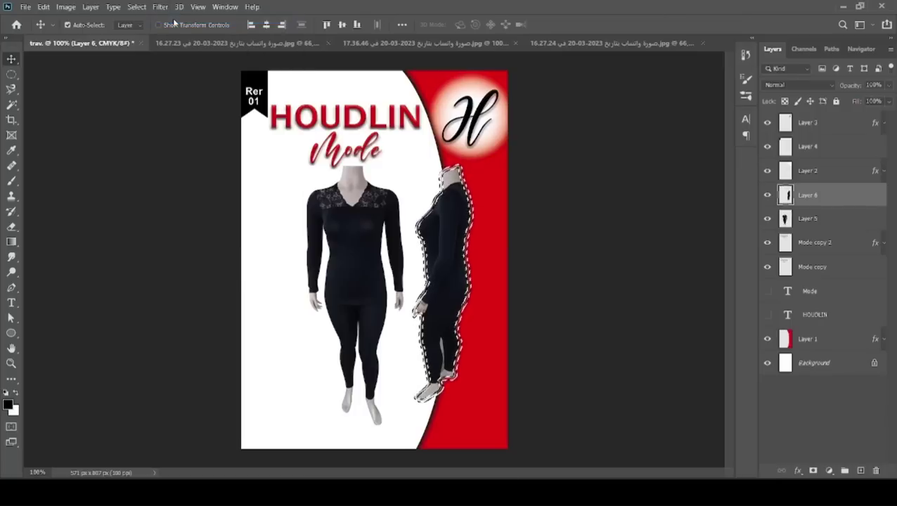
{"action": "left_click", "coordinate": [163, 7]}
{"action": "key", "text": "ctrl+d"}
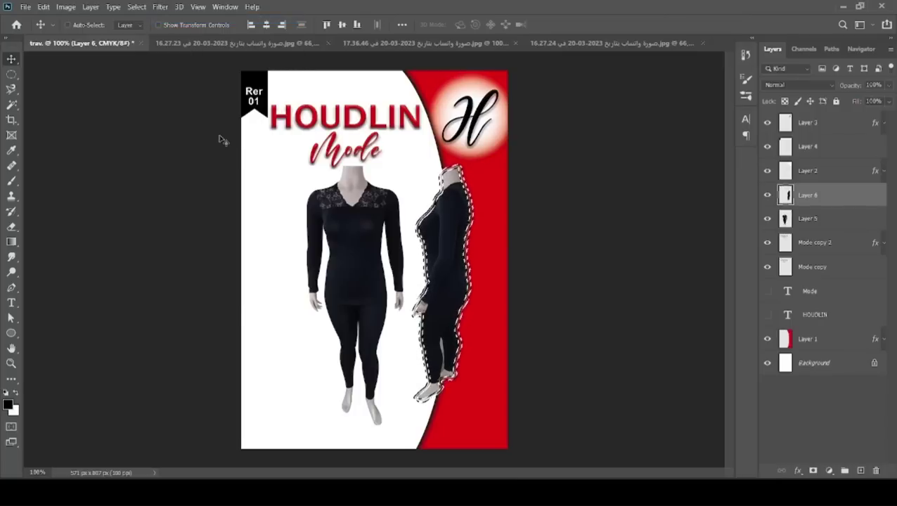
Step: Apply the same 8 px border and repeated Gaussian blur to the front figure on Layer 5
{"action": "left_click", "coordinate": [355, 246]}
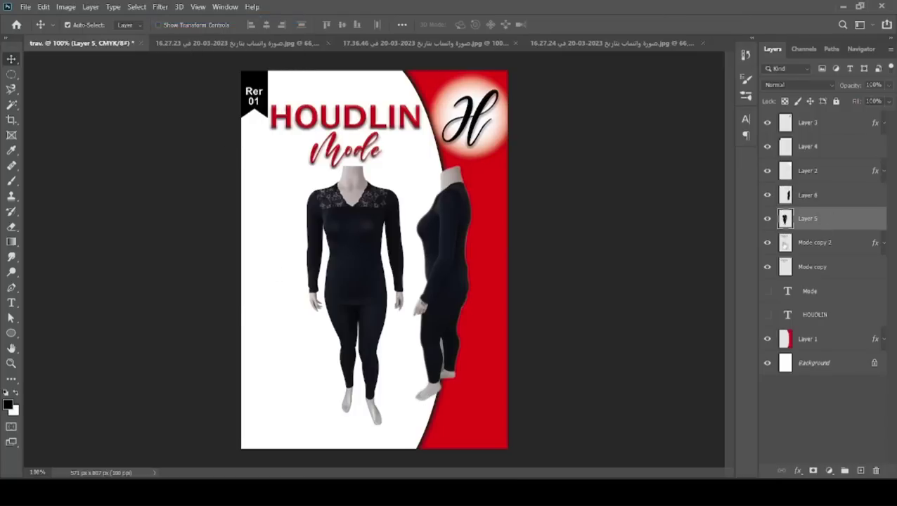
{"action": "left_click", "coordinate": [785, 219], "text": "ctrl"}
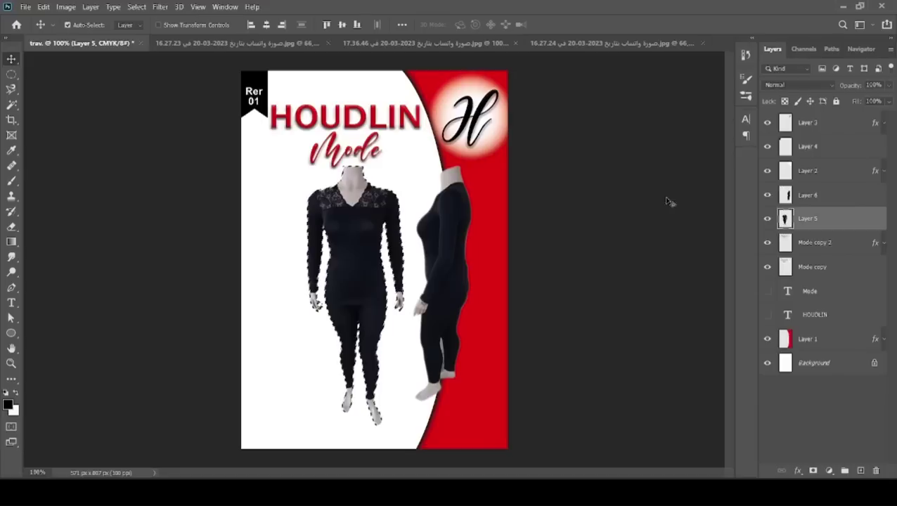
{"action": "left_click", "coordinate": [137, 7]}
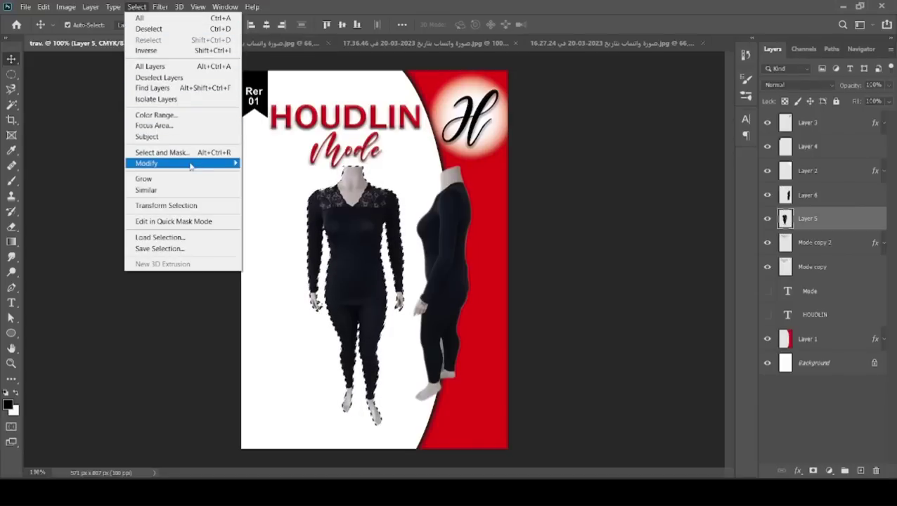
{"action": "mouse_move", "coordinate": [147, 163]}
{"action": "left_click", "coordinate": [276, 165]}
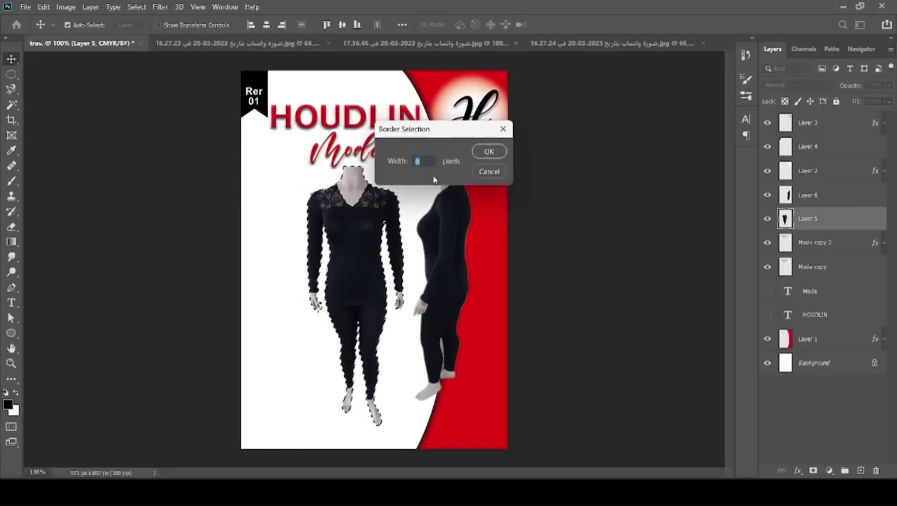
{"action": "left_click", "coordinate": [489, 151]}
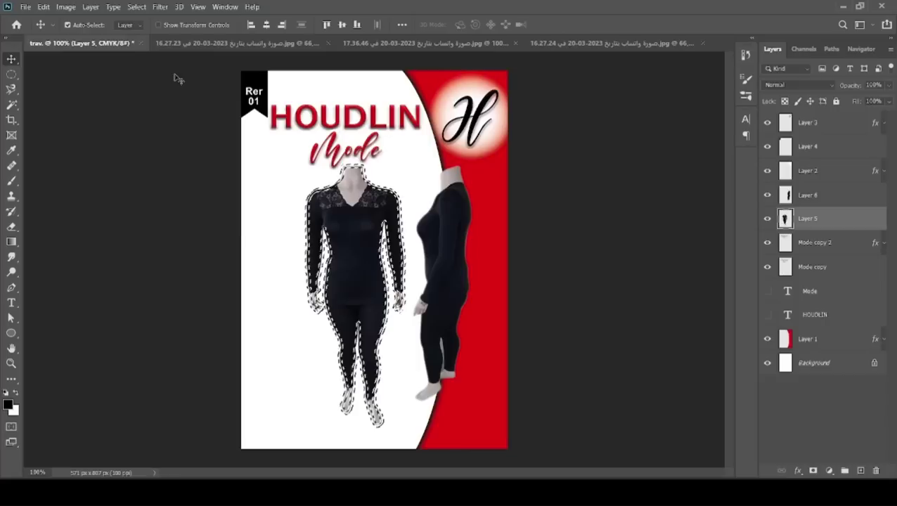
{"action": "left_click", "coordinate": [163, 7]}
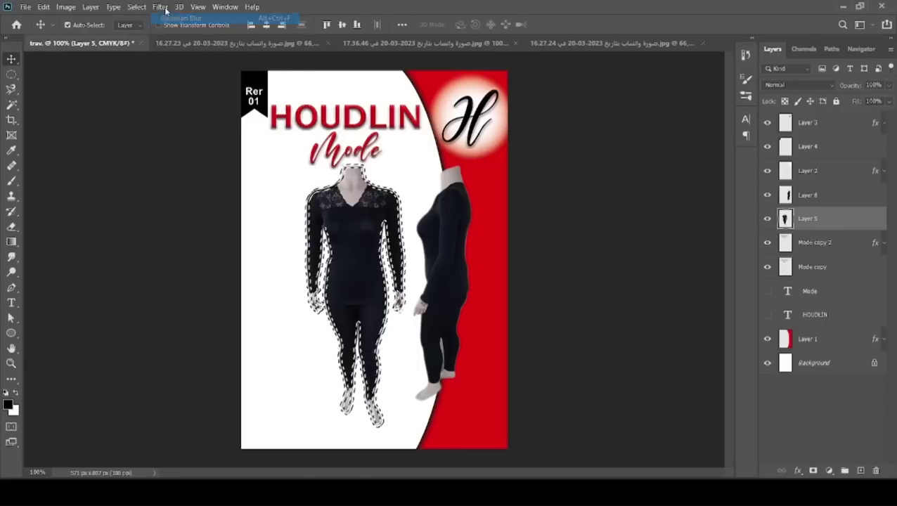
{"action": "left_click", "coordinate": [163, 7]}
{"action": "left_click", "coordinate": [170, 18]}
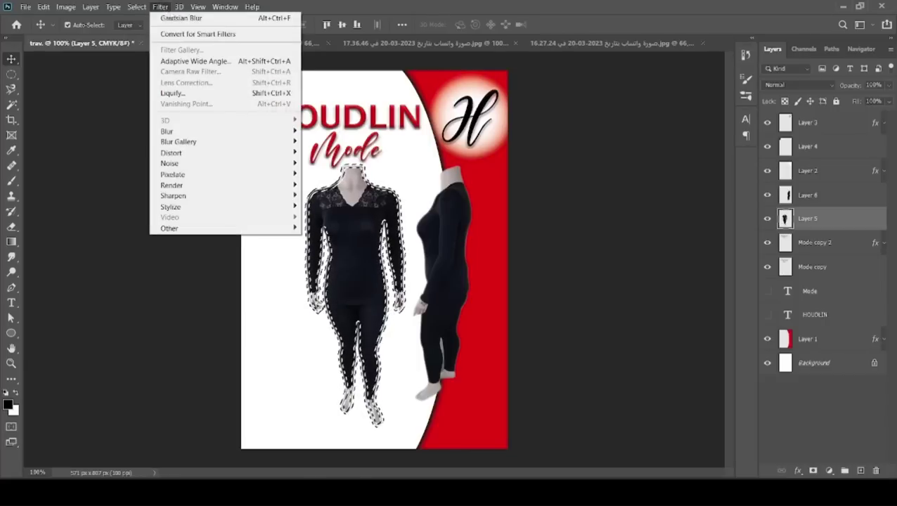
{"action": "left_click", "coordinate": [170, 18]}
{"action": "key", "text": "ctrl+d"}
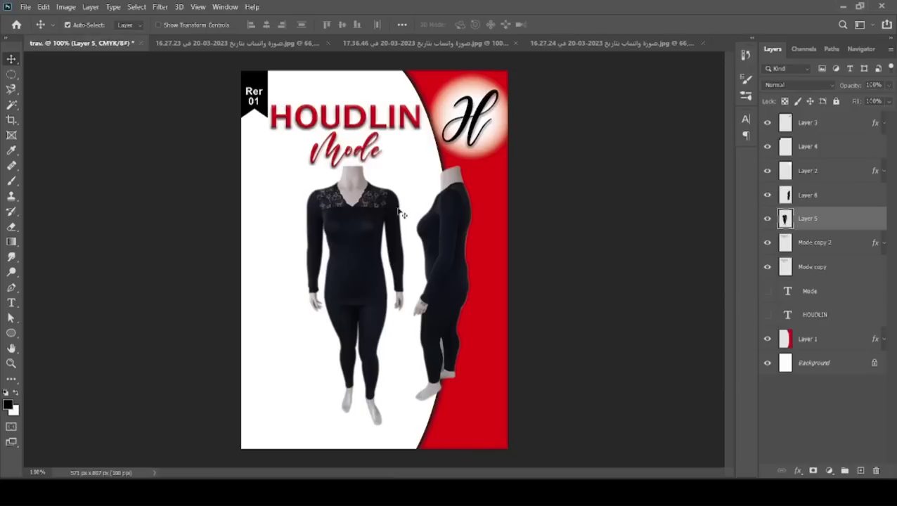
Step: Shrink the side figure to about half size and slightly adjust its width
{"action": "left_click", "coordinate": [439, 234]}
{"action": "key", "text": "ctrl+t"}
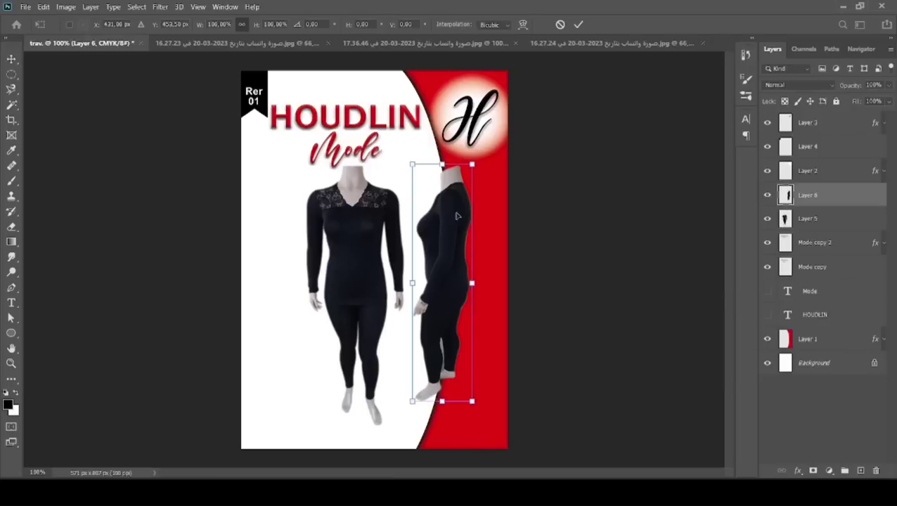
{"action": "left_click_drag", "start_coordinate": [468, 181], "coordinate": [445, 280]}
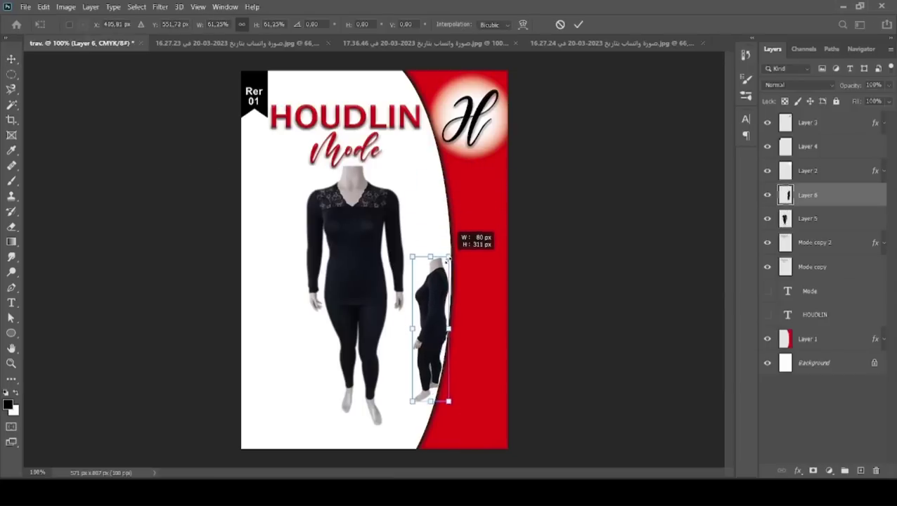
{"action": "key", "text": "Return"}
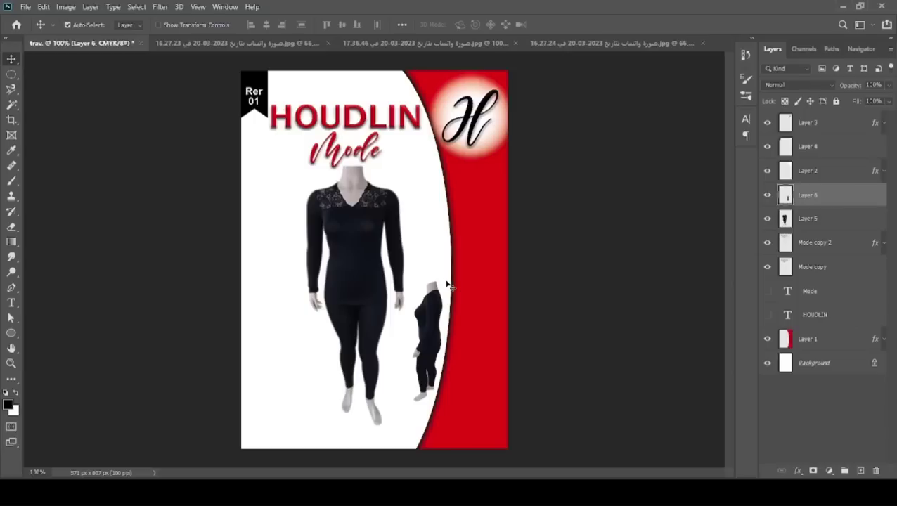
{"action": "key", "text": "ctrl+t"}
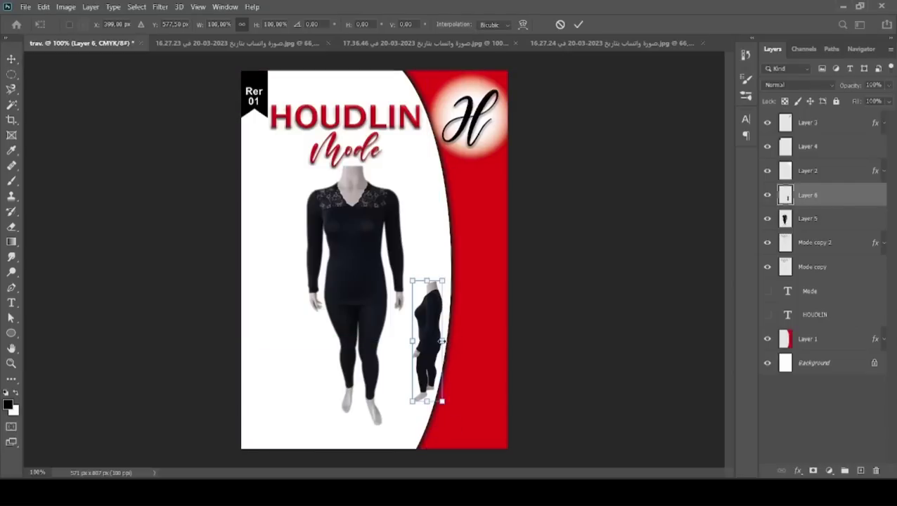
{"action": "left_click_drag", "start_coordinate": [442, 341], "coordinate": [447, 341]}
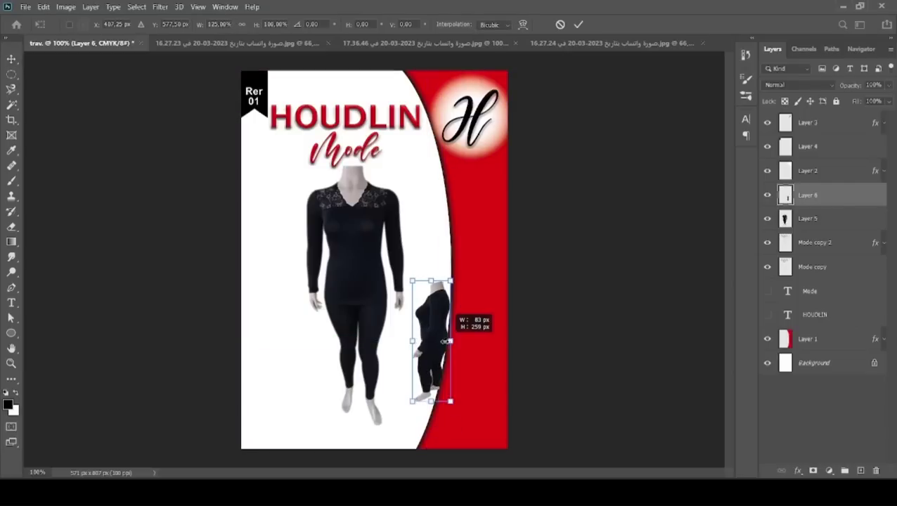
{"action": "key", "text": "Return"}
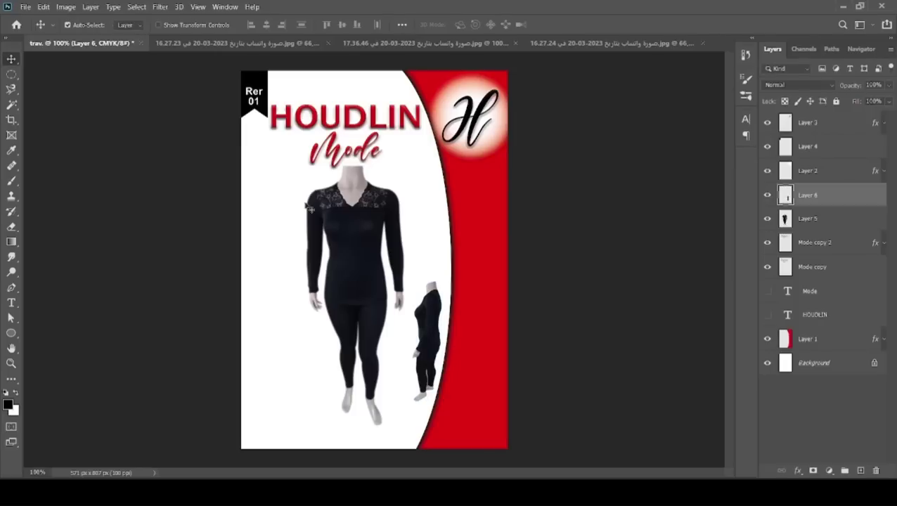
Step: Scale the front mannequin to about 92.57% and nudge it upward
{"action": "left_click", "coordinate": [344, 223]}
{"action": "key", "text": "ctrl+t"}
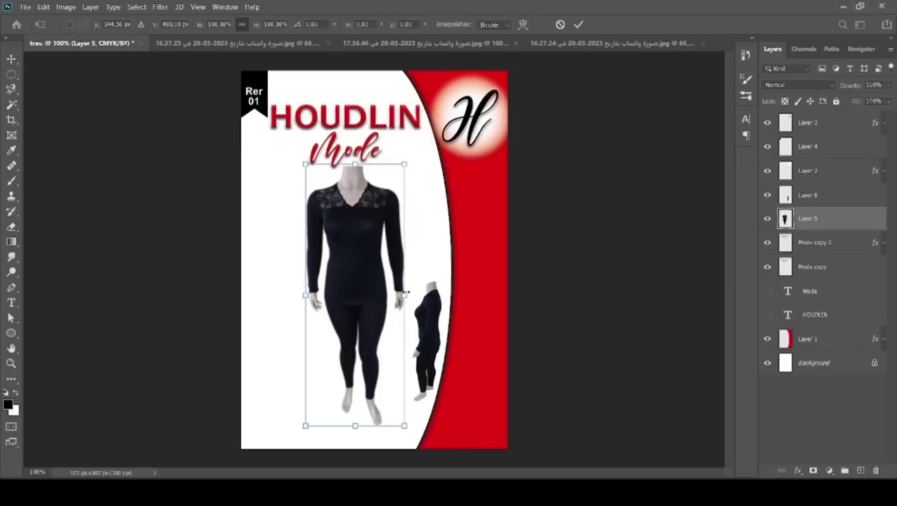
{"action": "left_click_drag", "start_coordinate": [406, 292], "coordinate": [409, 292]}
{"action": "key", "text": "Return"}
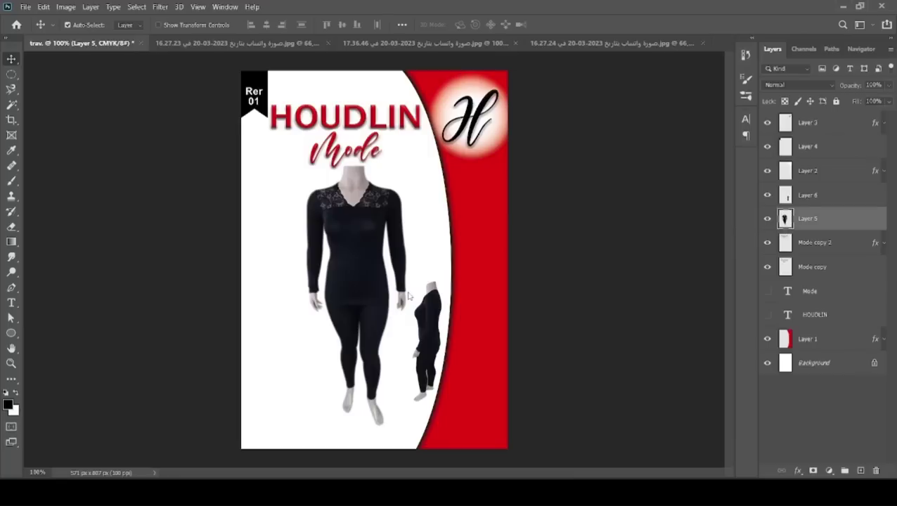
{"action": "key", "text": "ctrl+t"}
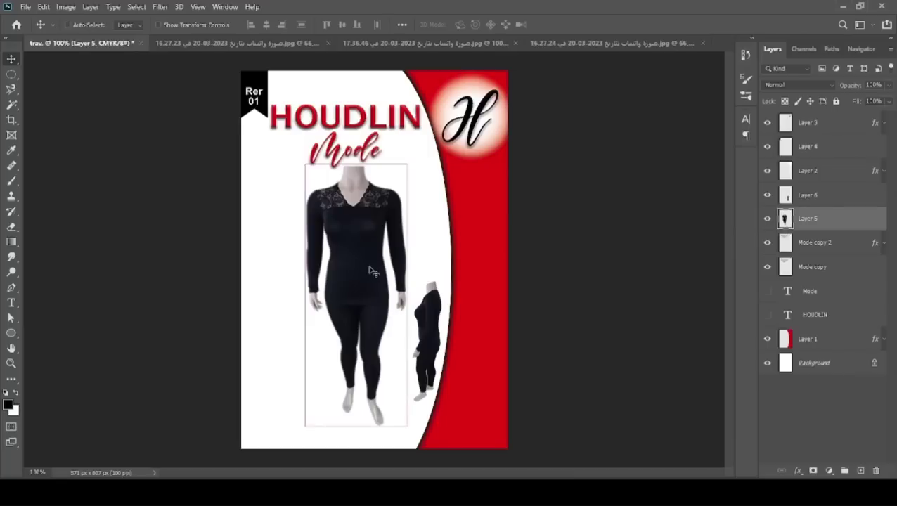
{"action": "left_click_drag", "start_coordinate": [405, 164], "coordinate": [400, 181]}
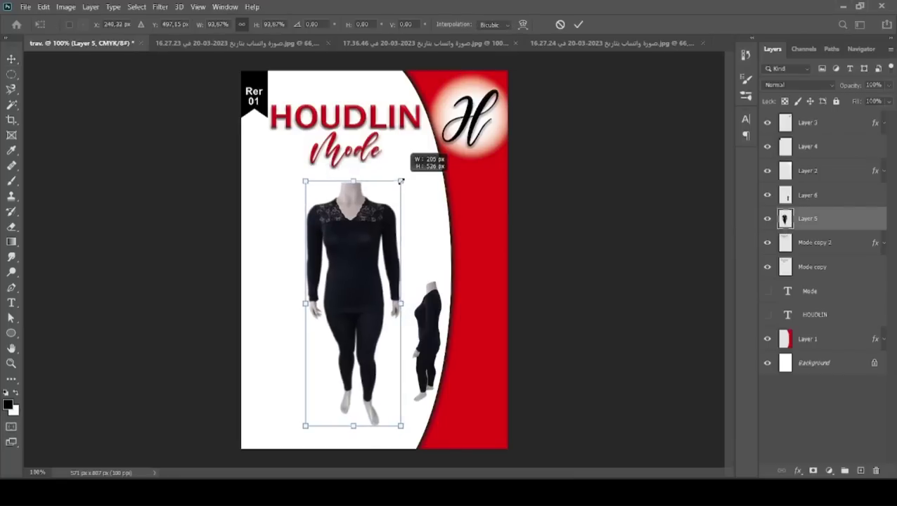
{"action": "key", "text": "Up"}
{"action": "key", "text": "Up"}
{"action": "key", "text": "Up"}
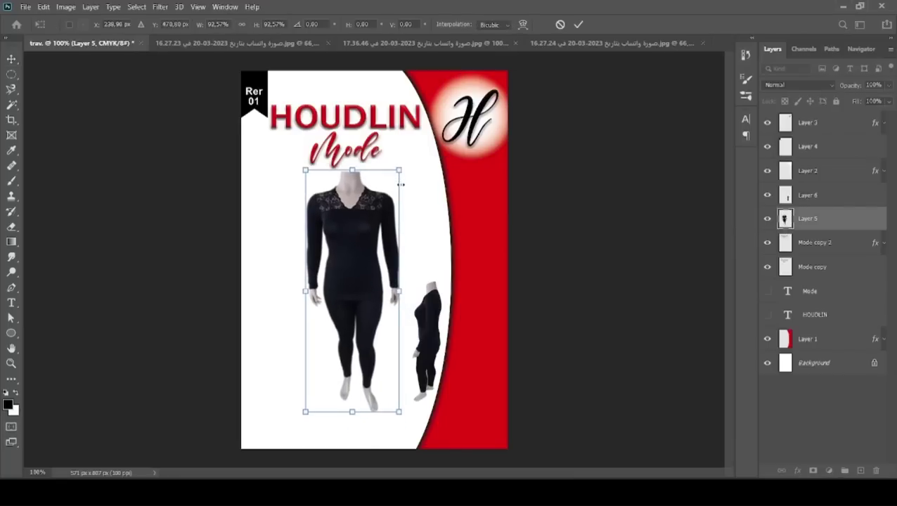
{"action": "key", "text": "Up"}
{"action": "key", "text": "Up"}
{"action": "key", "text": "Up"}
{"action": "key", "text": "Return"}
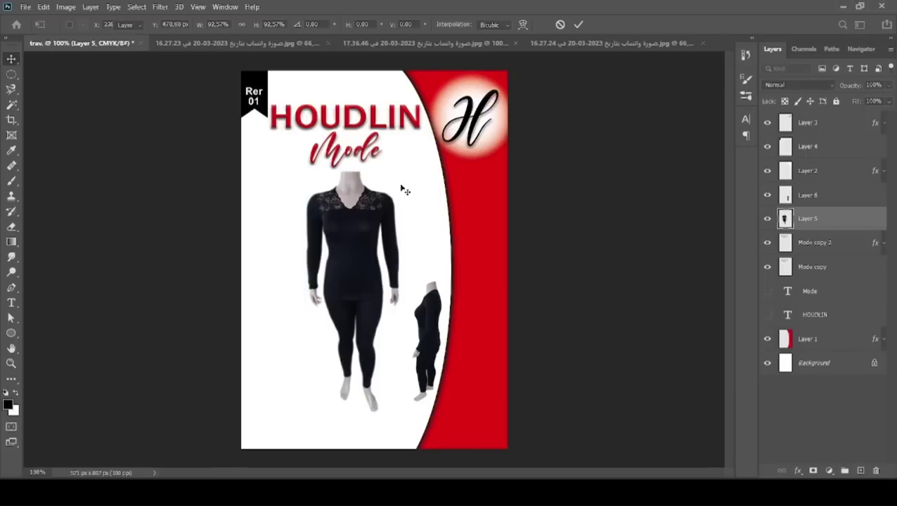
Step: Nudge the small side figure right, down, then up against the red curve
{"action": "left_click", "coordinate": [431, 318]}
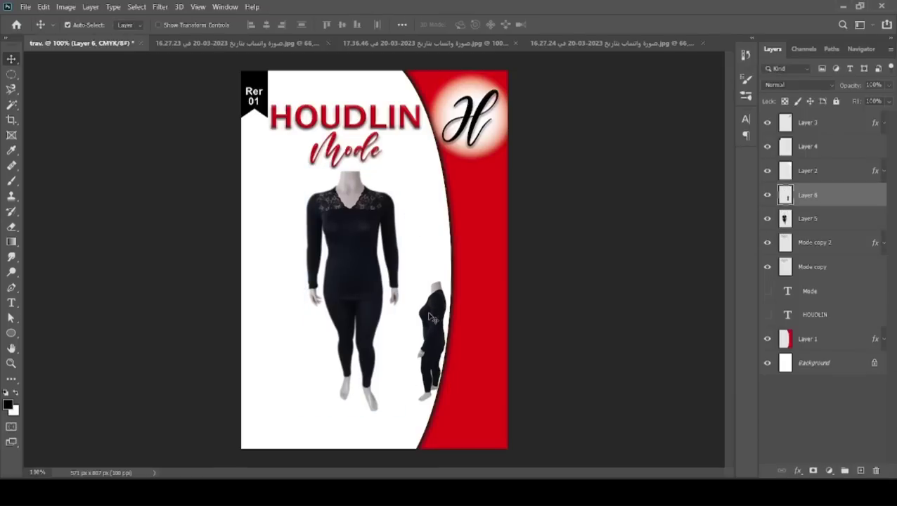
{"action": "key", "text": "shift+Right"}
{"action": "key", "text": "shift+Right"}
{"action": "key", "text": "shift+Right"}
{"action": "key", "text": "shift+Down"}
{"action": "key", "text": "shift+Down"}
{"action": "key", "text": "shift+Up"}
{"action": "key", "text": "shift+Up"}
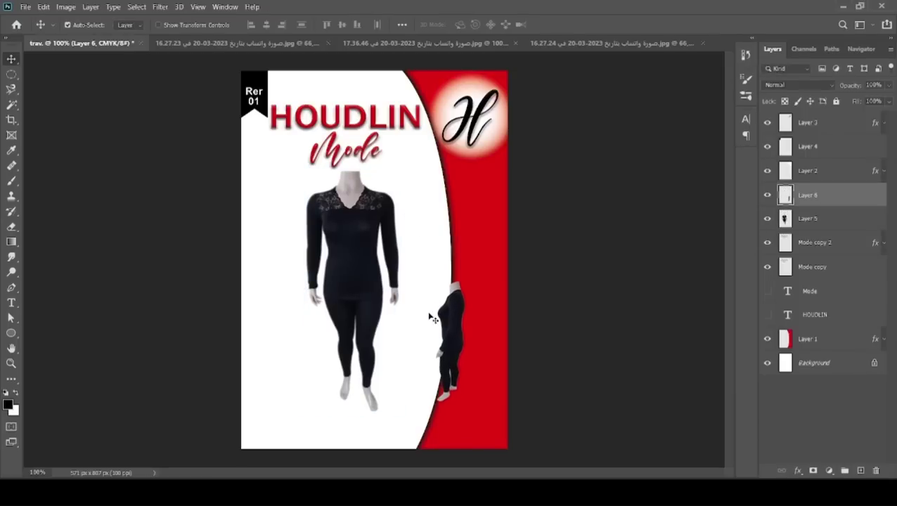
{"action": "key", "text": "shift+Up"}
{"action": "key", "text": "shift+Up"}
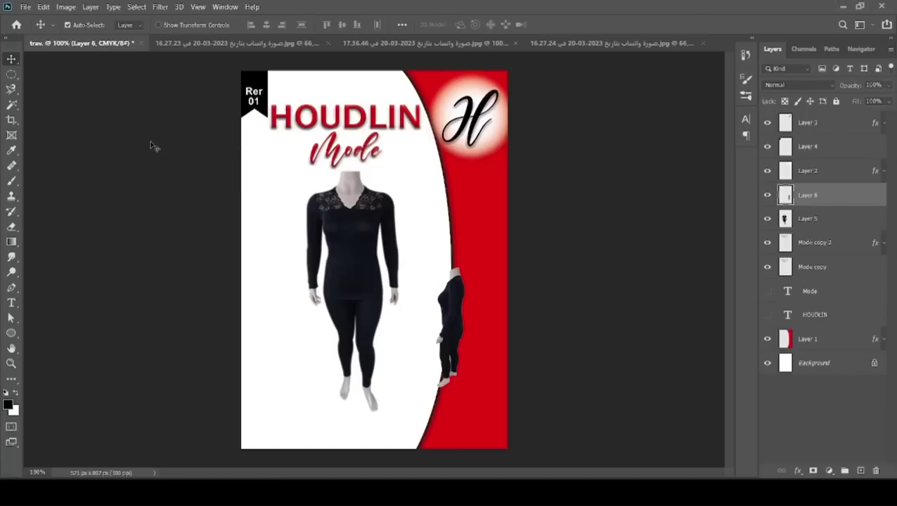
Step: Draw an elliptical marquee selection around the small side figure
{"action": "left_click", "coordinate": [12, 73]}
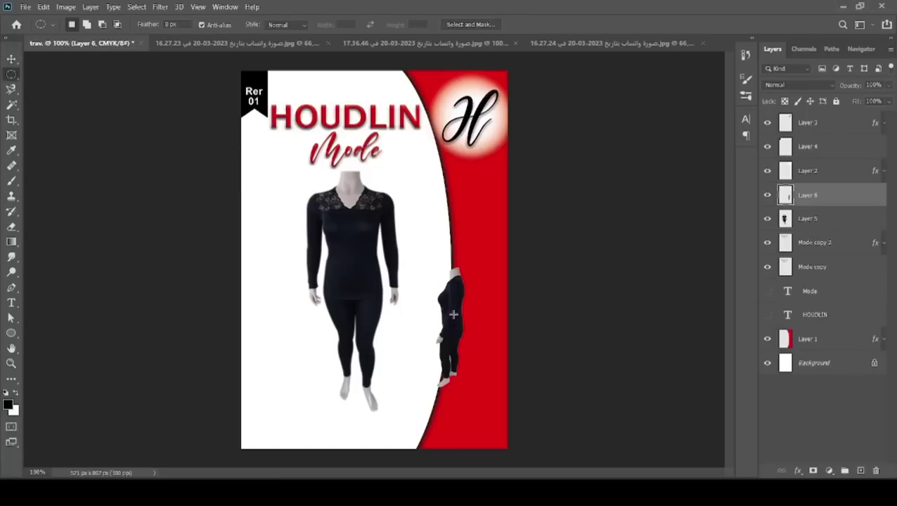
{"action": "left_click_drag", "start_coordinate": [453, 314], "coordinate": [532, 149]}
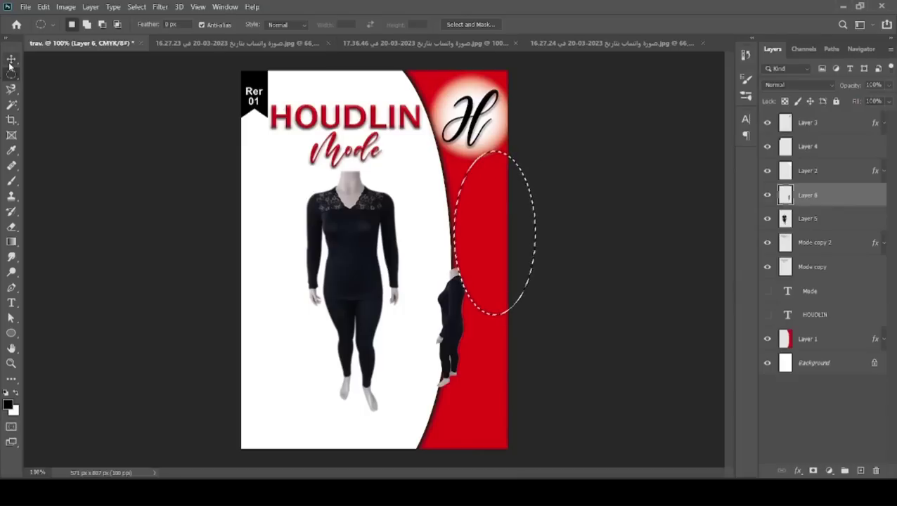
{"action": "left_click_drag", "start_coordinate": [490, 244], "coordinate": [443, 338]}
{"action": "key", "text": "ctrl+t"}
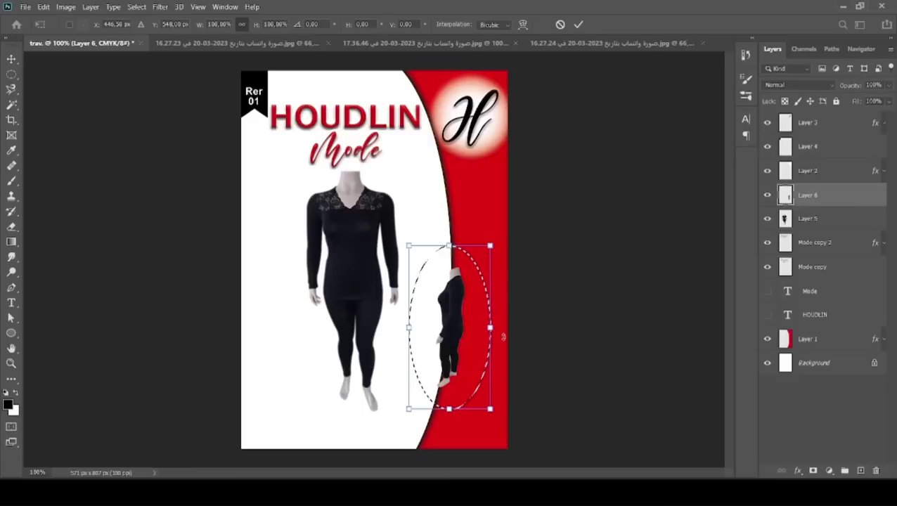
{"action": "left_click_drag", "start_coordinate": [491, 245], "coordinate": [485, 256]}
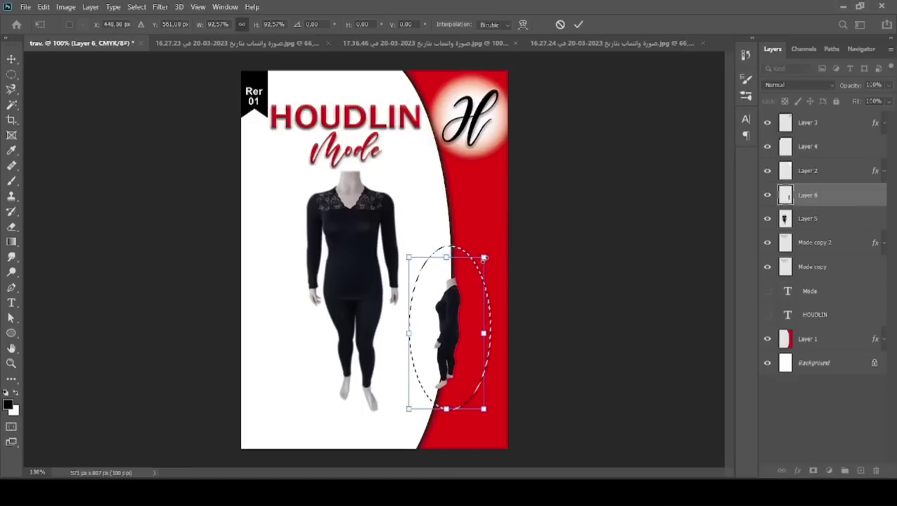
{"action": "key", "text": "ctrl+z"}
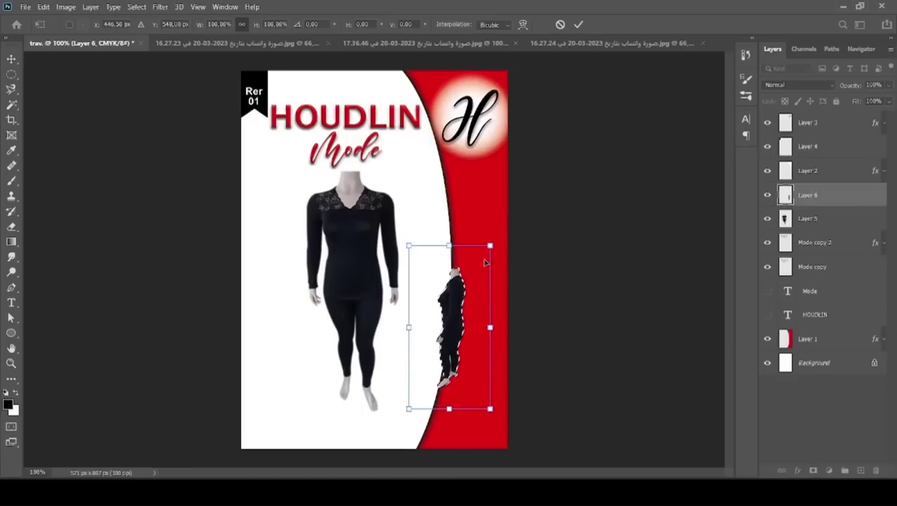
{"action": "key", "text": "Escape"}
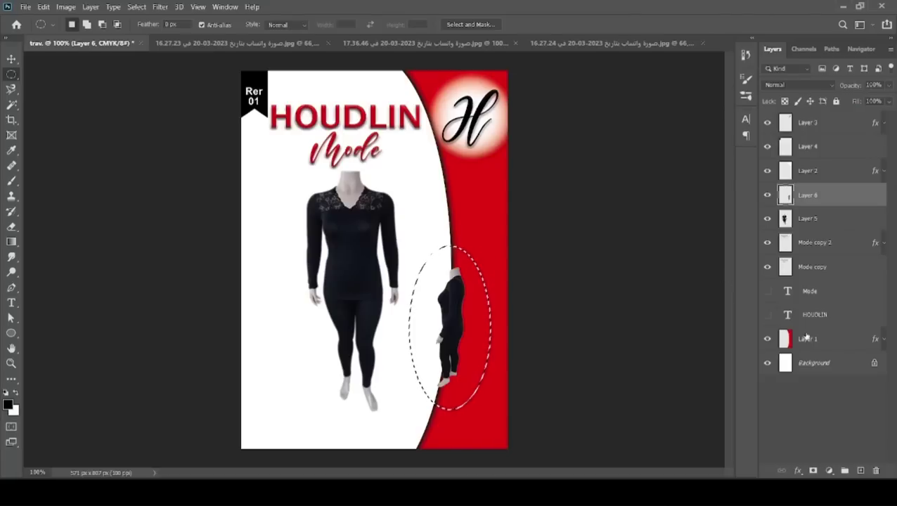
Step: Copy the oval area of Background to Layer 7 and stack it just below the figure layers
{"action": "left_click", "coordinate": [833, 363]}
{"action": "key", "text": "ctrl+j"}
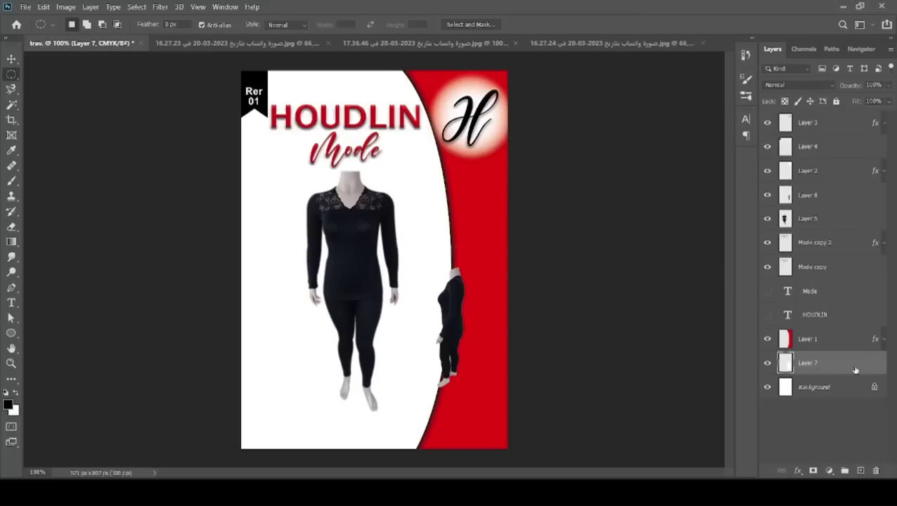
{"action": "left_click_drag", "start_coordinate": [850, 364], "coordinate": [822, 204]}
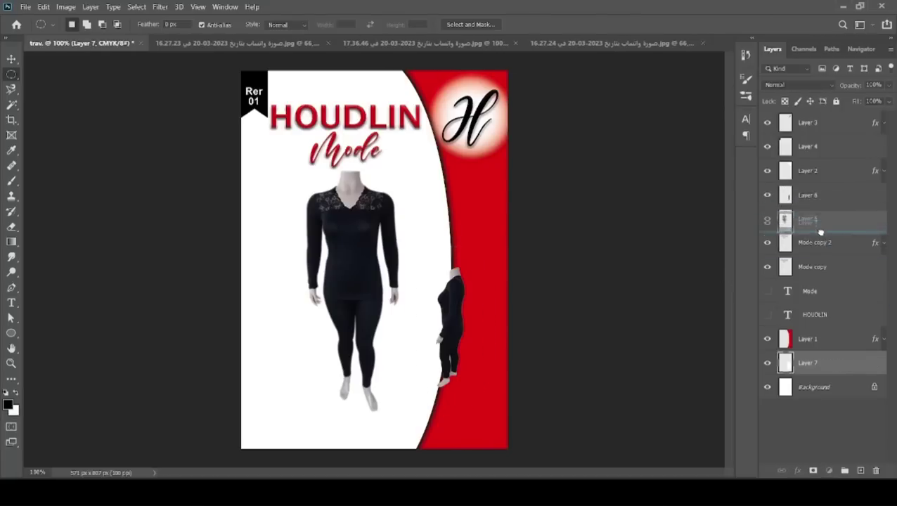
{"action": "left_click_drag", "start_coordinate": [822, 204], "coordinate": [824, 238]}
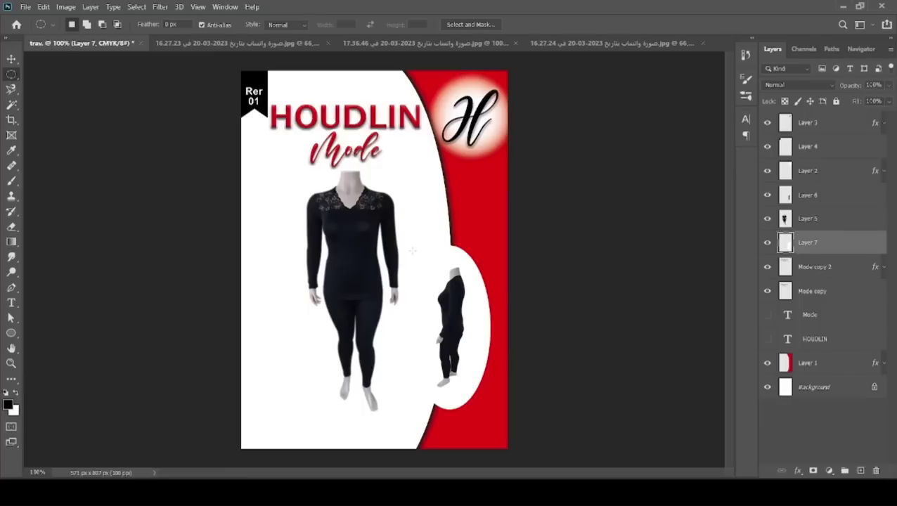
{"action": "double_click", "coordinate": [851, 254]}
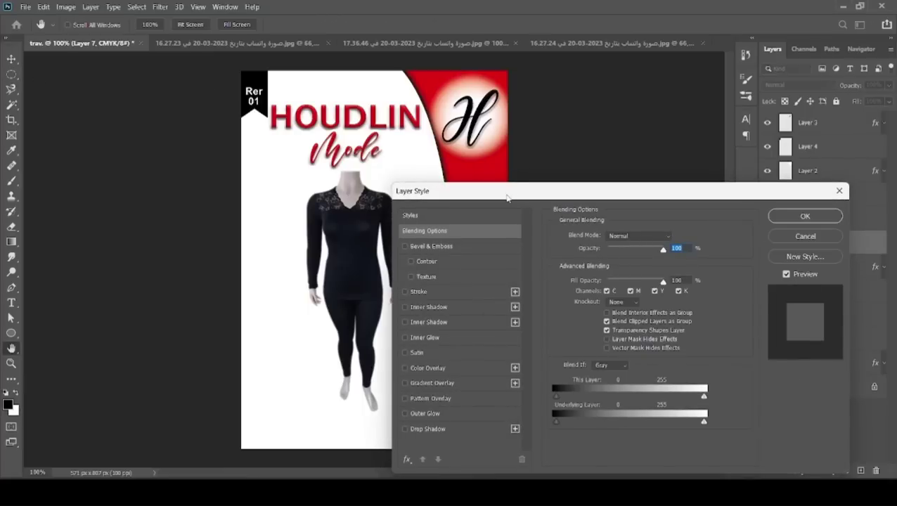
{"action": "left_click_drag", "start_coordinate": [506, 198], "coordinate": [637, 152]}
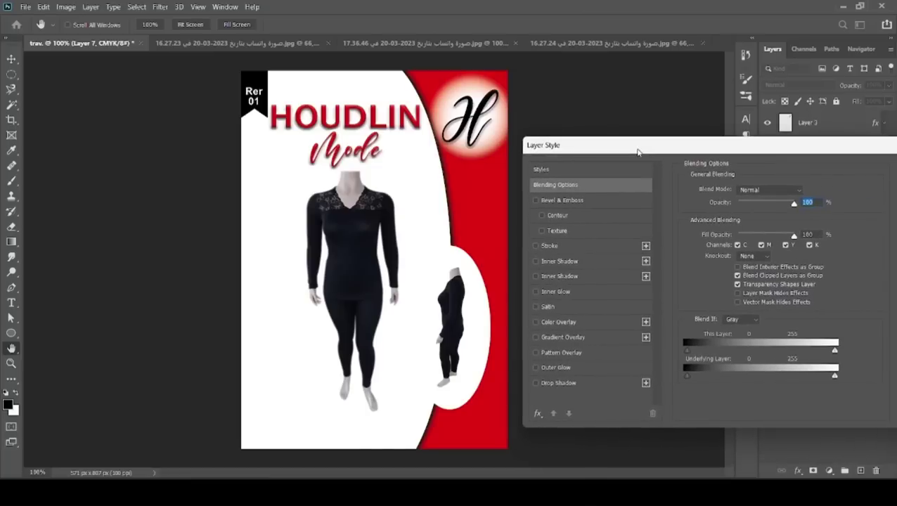
{"action": "left_click_drag", "start_coordinate": [635, 146], "coordinate": [411, 160]}
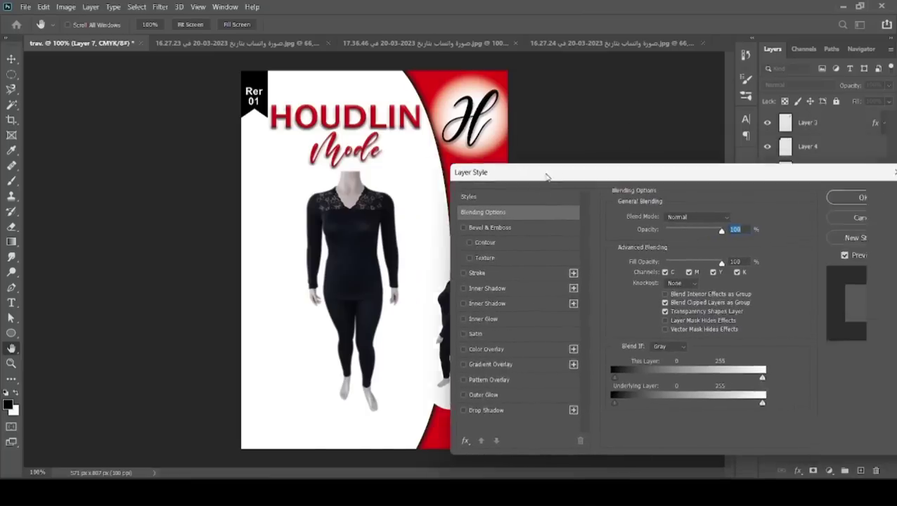
Step: Copy the Bevel & Emboss layer style from Mode copy 2 and paste it onto Layer 7
{"action": "left_click", "coordinate": [699, 205]}
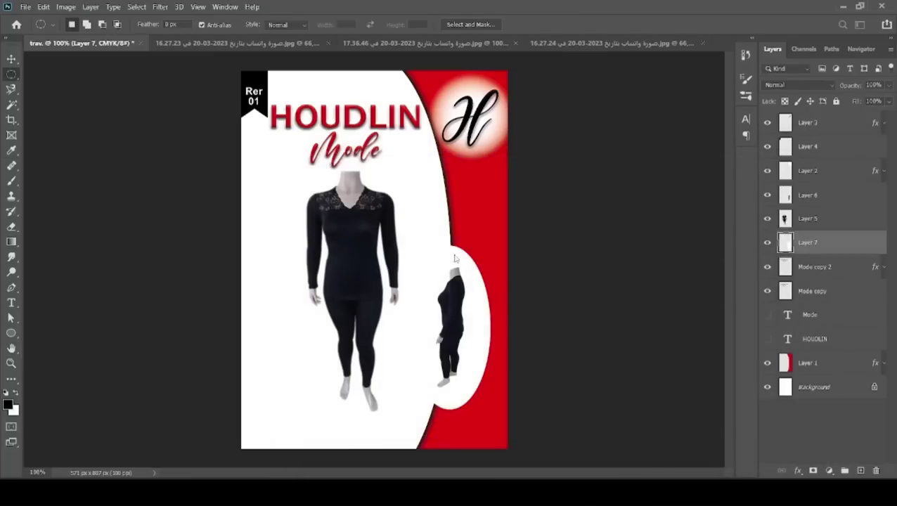
{"action": "left_click", "coordinate": [11, 59]}
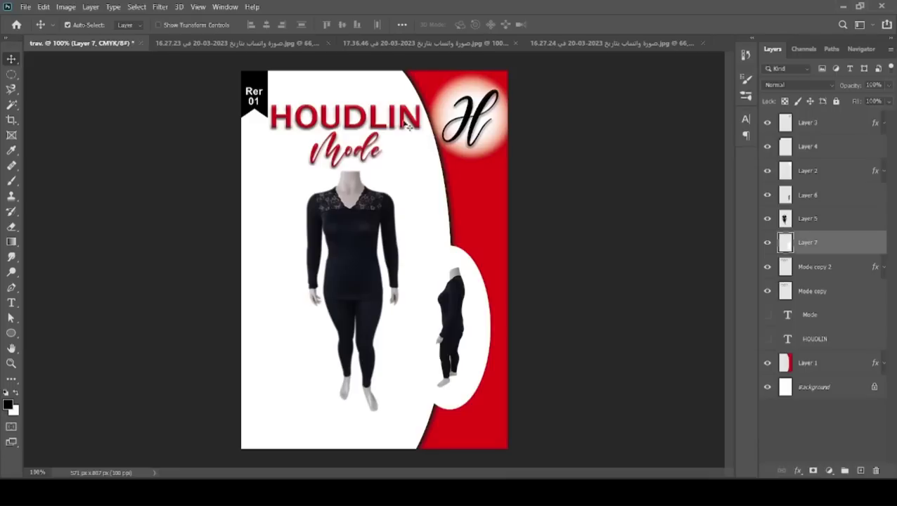
{"action": "left_click", "coordinate": [826, 267]}
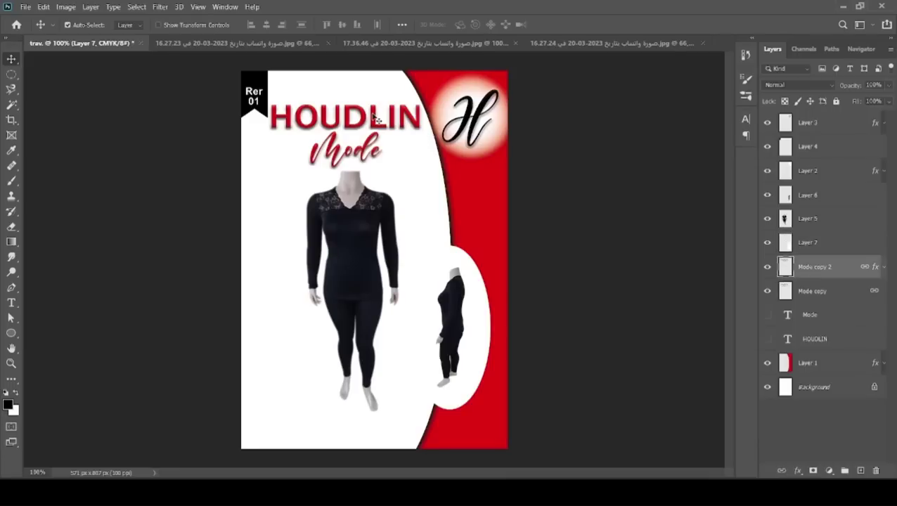
{"action": "left_click", "coordinate": [836, 275], "text": "ctrl"}
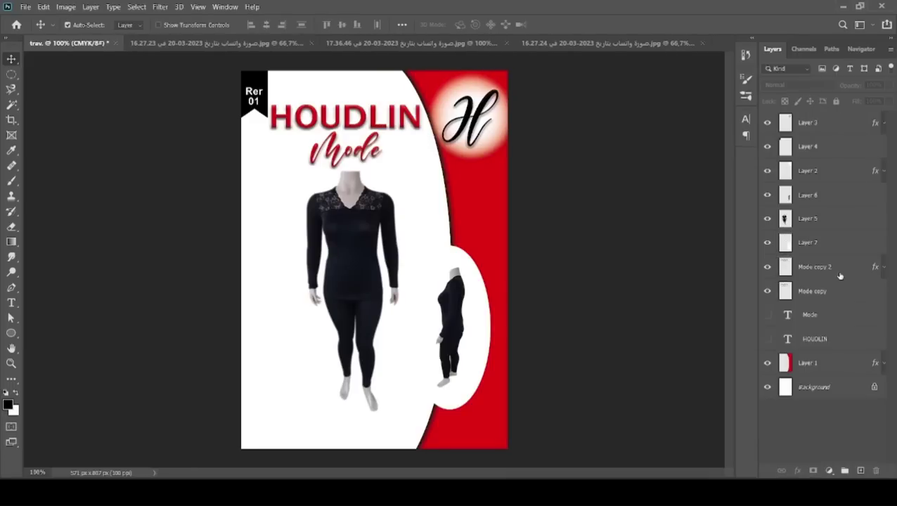
{"action": "left_click", "coordinate": [839, 273]}
{"action": "right_click", "coordinate": [839, 273]}
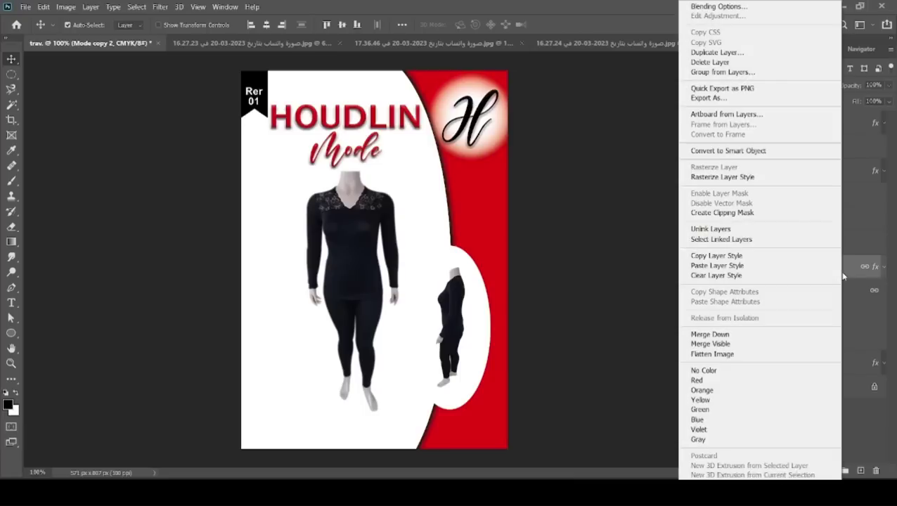
{"action": "left_click", "coordinate": [762, 255]}
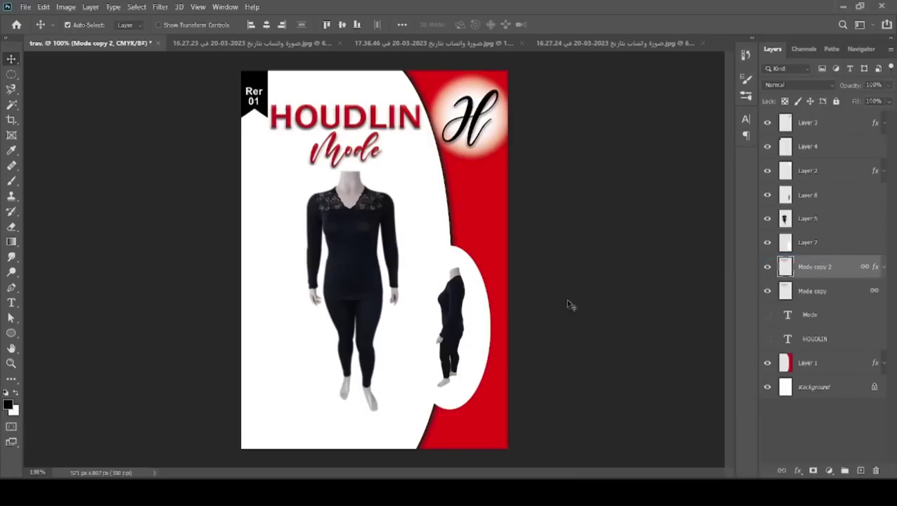
{"action": "left_click", "coordinate": [471, 333]}
{"action": "right_click", "coordinate": [862, 250]}
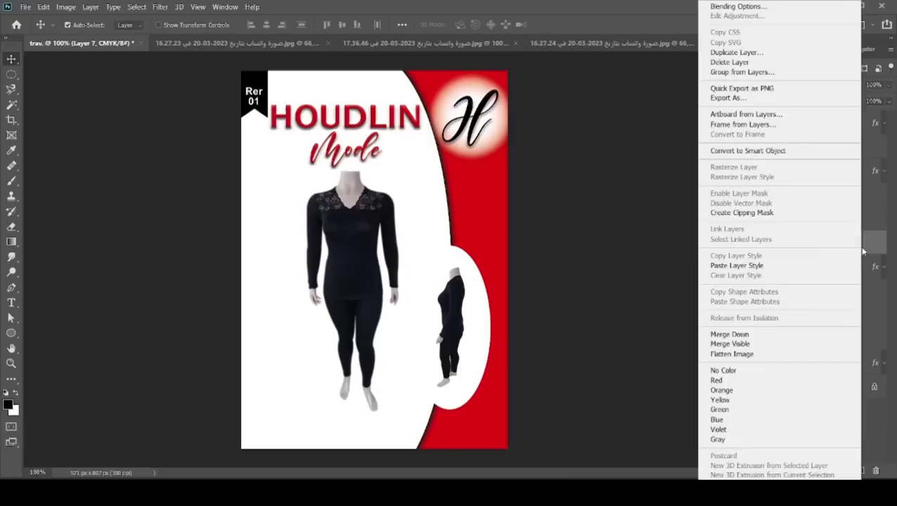
{"action": "left_click", "coordinate": [766, 265]}
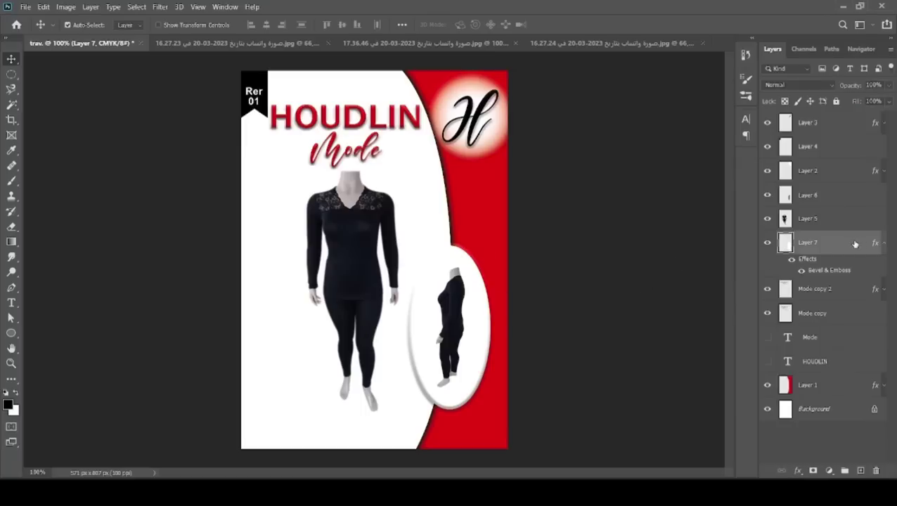
Step: Try Satin, Color, Gradient, Pattern Overlay and Outer Glow effects on the oval layer
{"action": "double_click", "coordinate": [269, 225]}
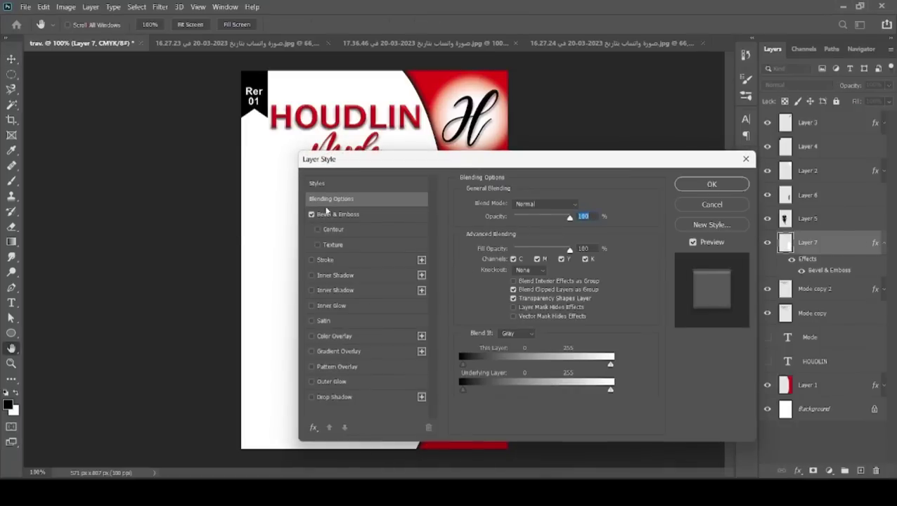
{"action": "left_click_drag", "start_coordinate": [635, 53], "coordinate": [653, 49]}
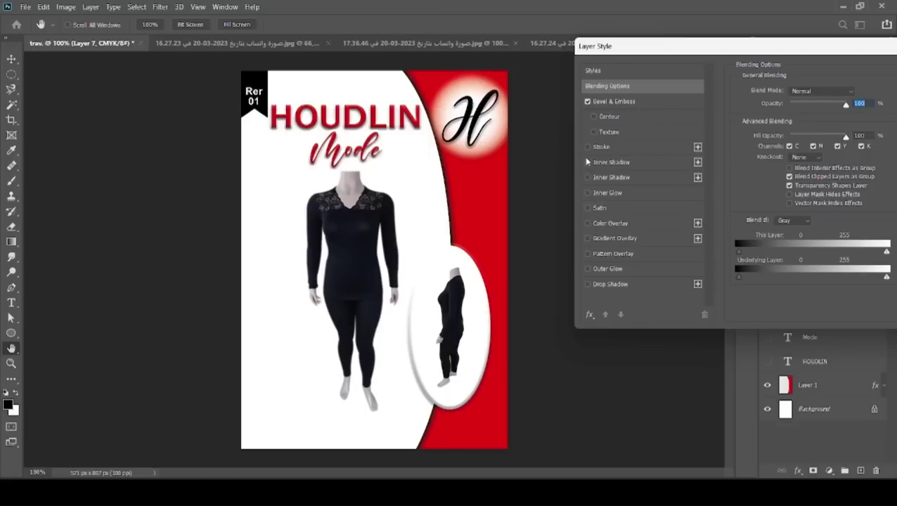
{"action": "left_click", "coordinate": [588, 208]}
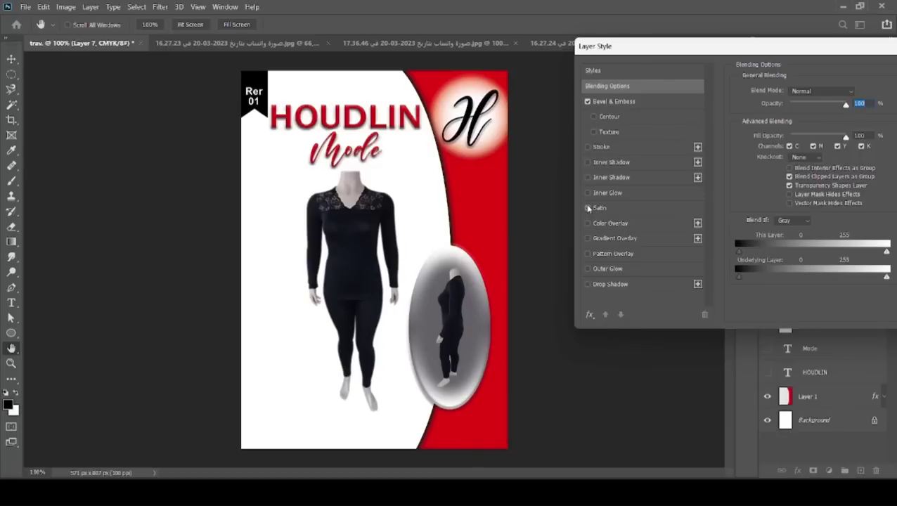
{"action": "left_click", "coordinate": [588, 208]}
{"action": "left_click", "coordinate": [587, 223]}
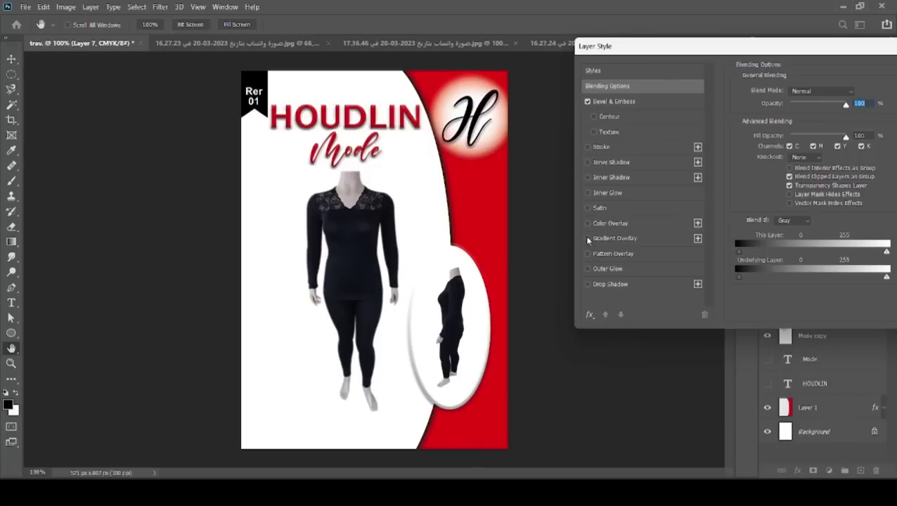
{"action": "left_click", "coordinate": [588, 239]}
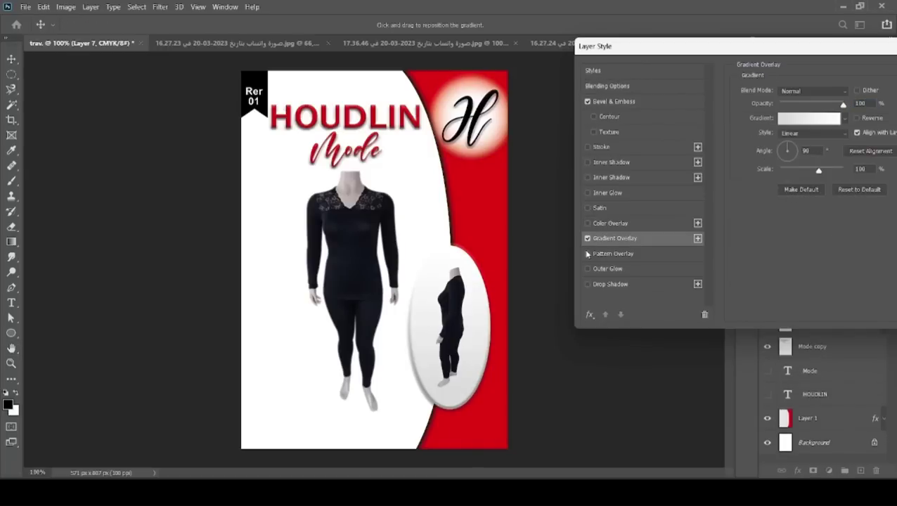
{"action": "left_click", "coordinate": [588, 239]}
{"action": "left_click", "coordinate": [587, 253]}
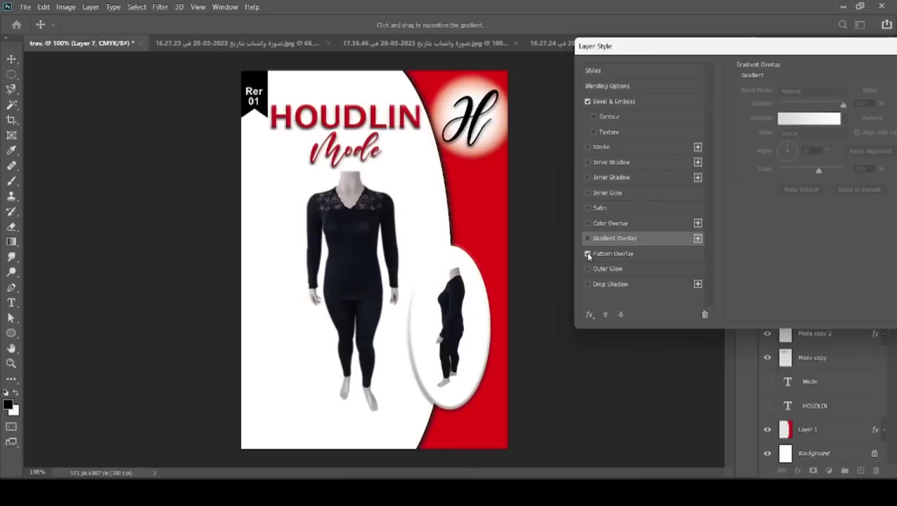
{"action": "left_click", "coordinate": [588, 254]}
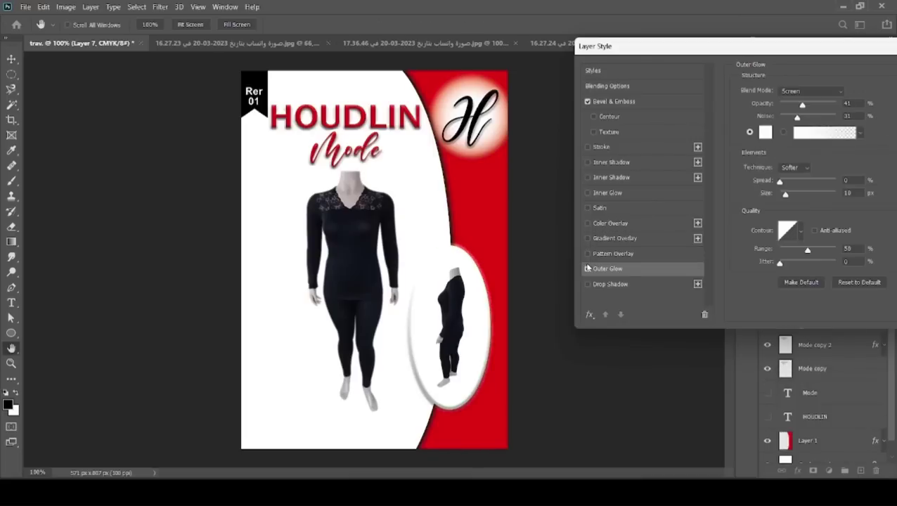
Step: Add a Stroke to the oval and try stroke sizes of 2 px and 1 px
{"action": "left_click", "coordinate": [588, 148]}
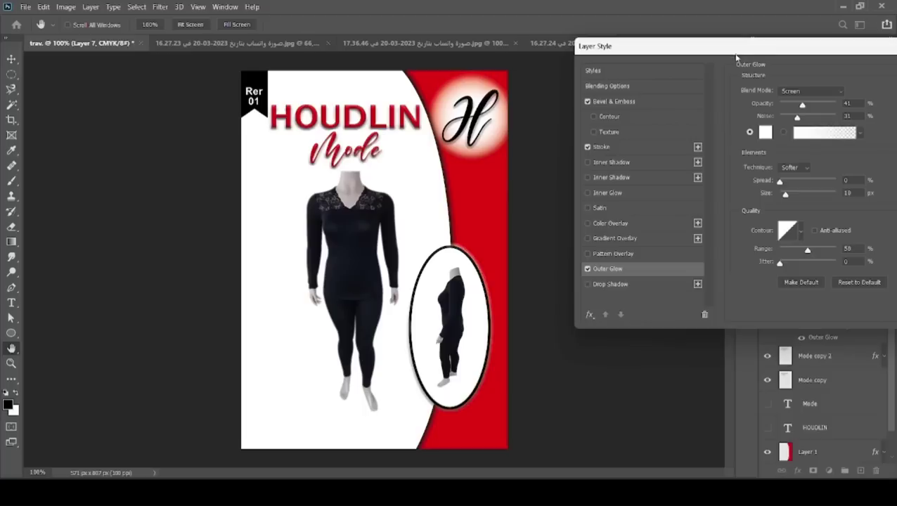
{"action": "left_click", "coordinate": [656, 147]}
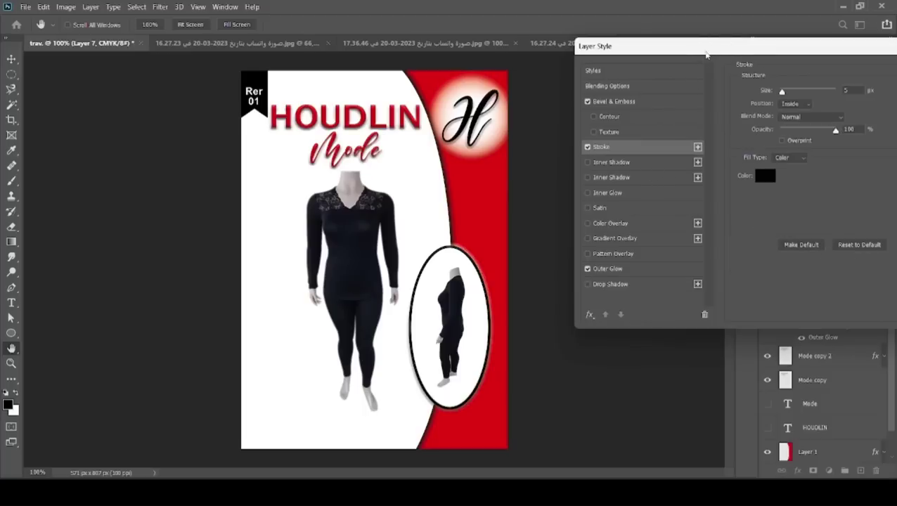
{"action": "left_click_drag", "start_coordinate": [706, 52], "coordinate": [676, 59]}
{"action": "double_click", "coordinate": [816, 98]}
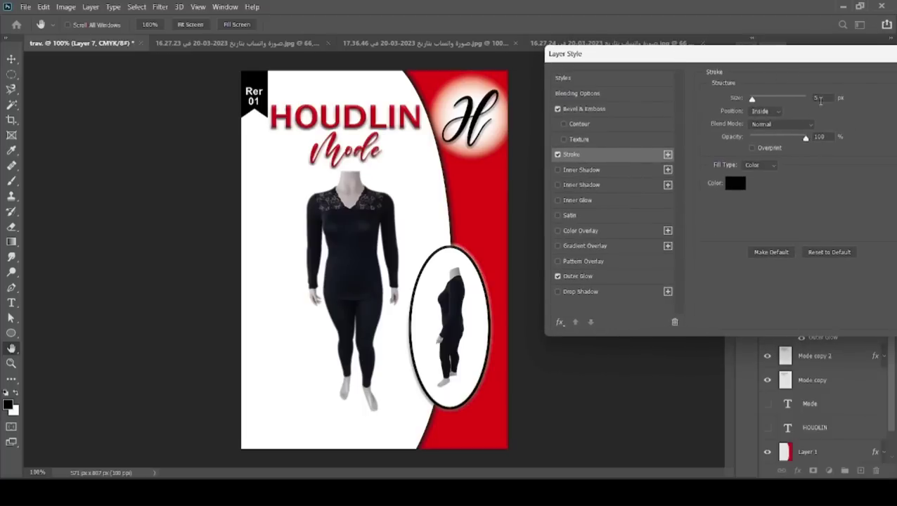
{"action": "type", "text": "2"}
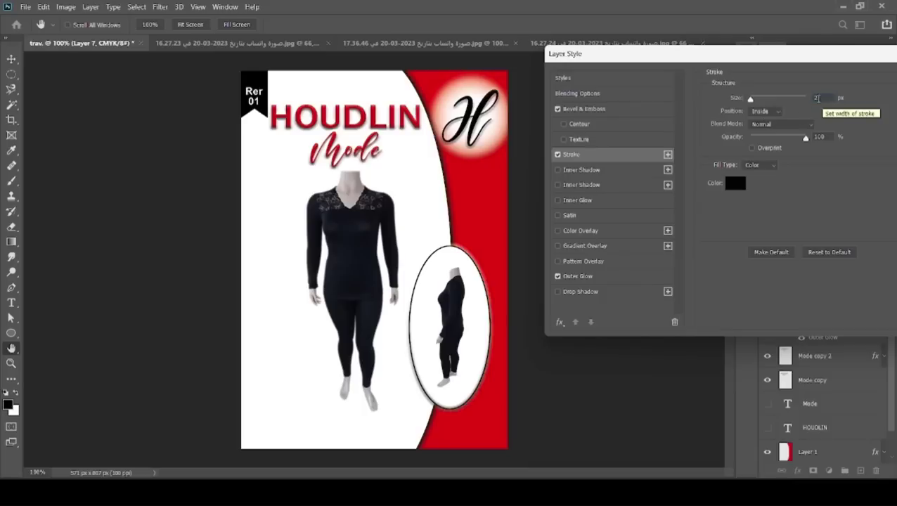
{"action": "double_click", "coordinate": [815, 99]}
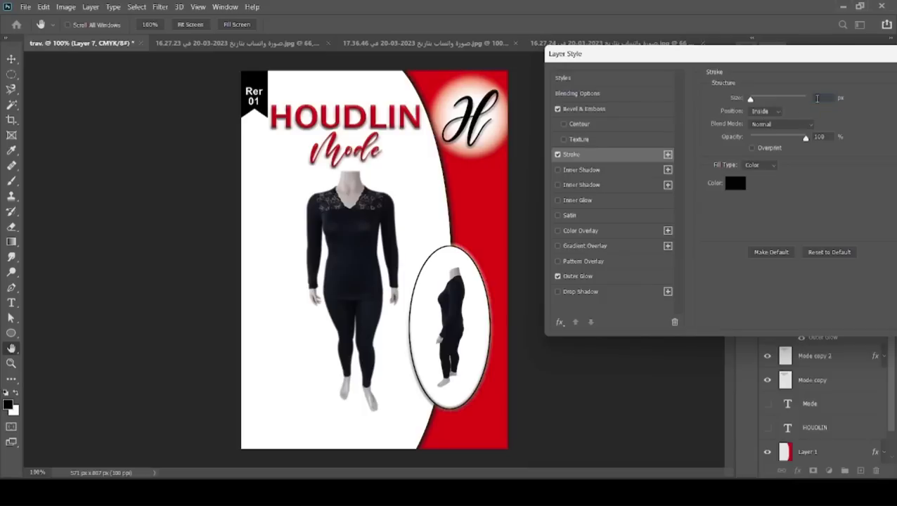
{"action": "type", "text": "1"}
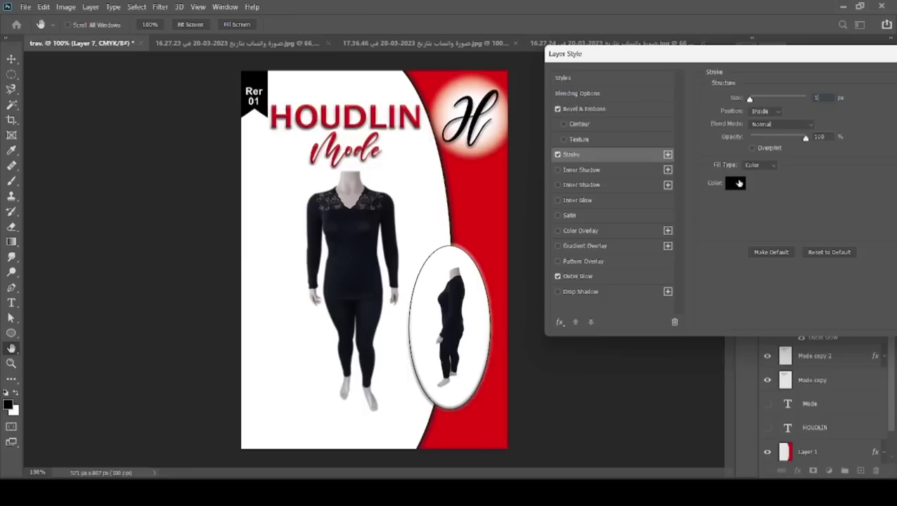
{"action": "double_click", "coordinate": [815, 99]}
Step: Set the stroke to 3 px and give it a salmon colour
{"action": "type", "text": "3"}
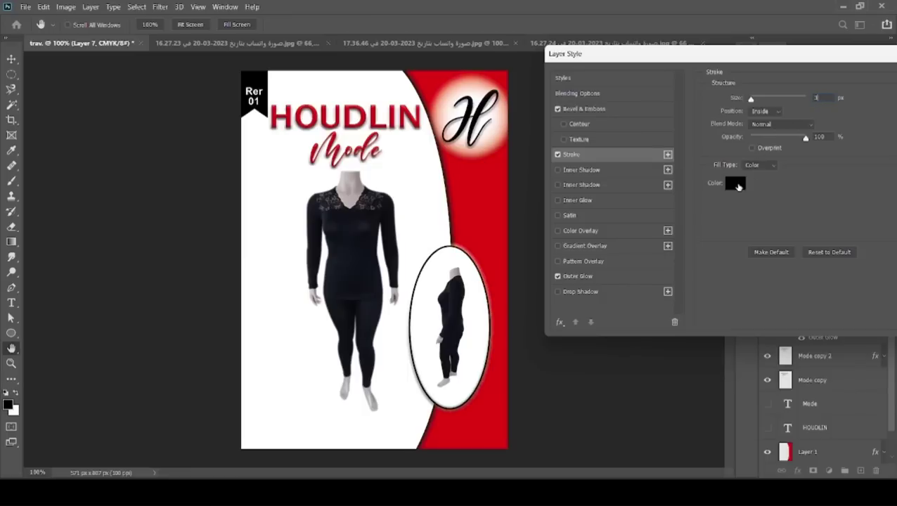
{"action": "left_click", "coordinate": [735, 184]}
{"action": "left_click_drag", "start_coordinate": [499, 246], "coordinate": [665, 266]}
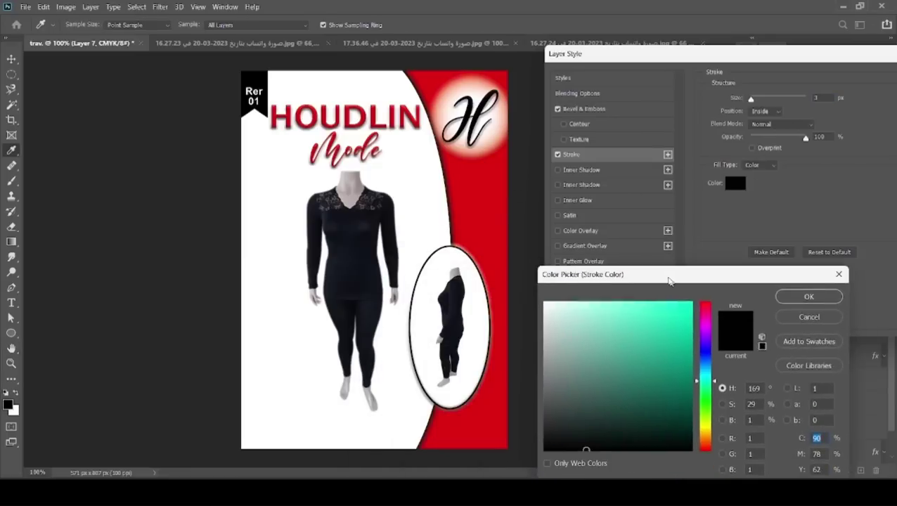
{"action": "left_click", "coordinate": [495, 159]}
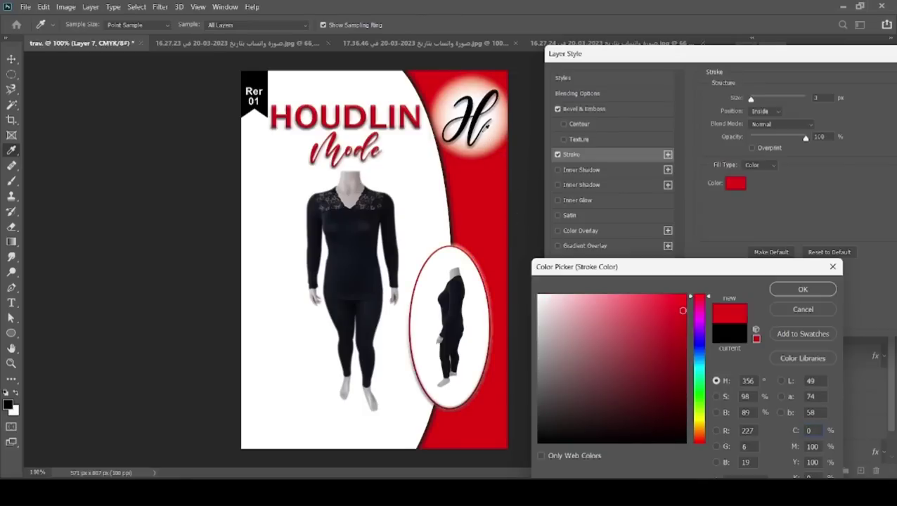
{"action": "left_click", "coordinate": [494, 141]}
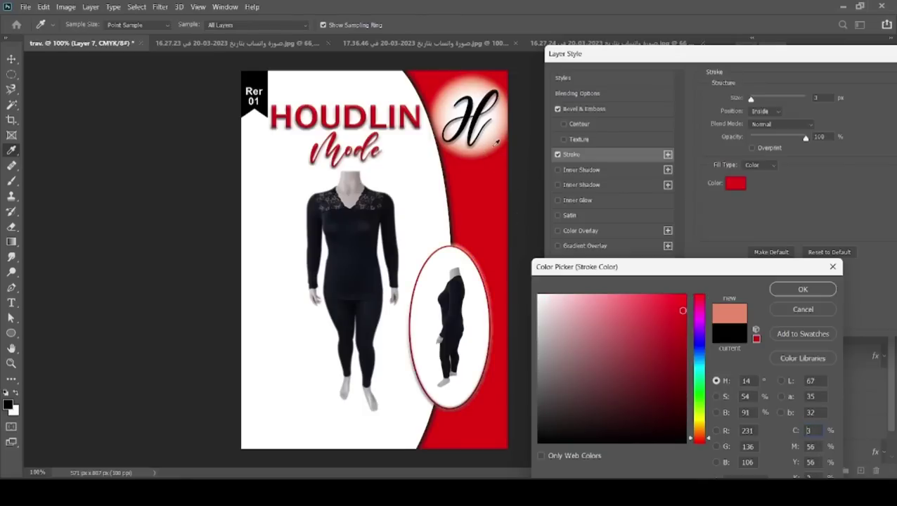
{"action": "left_click", "coordinate": [803, 289]}
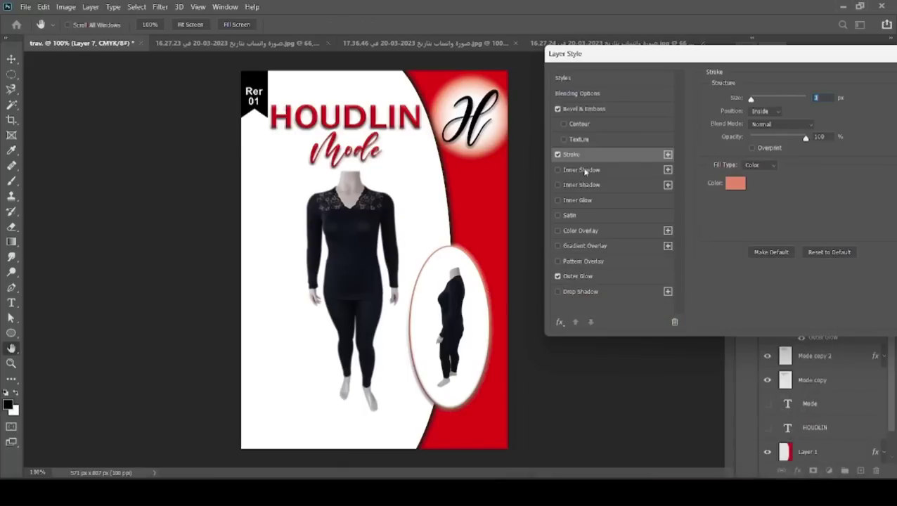
Step: Turn off Outer Glow and resample the stroke colour from the flyer's red panel
{"action": "left_click", "coordinate": [557, 276]}
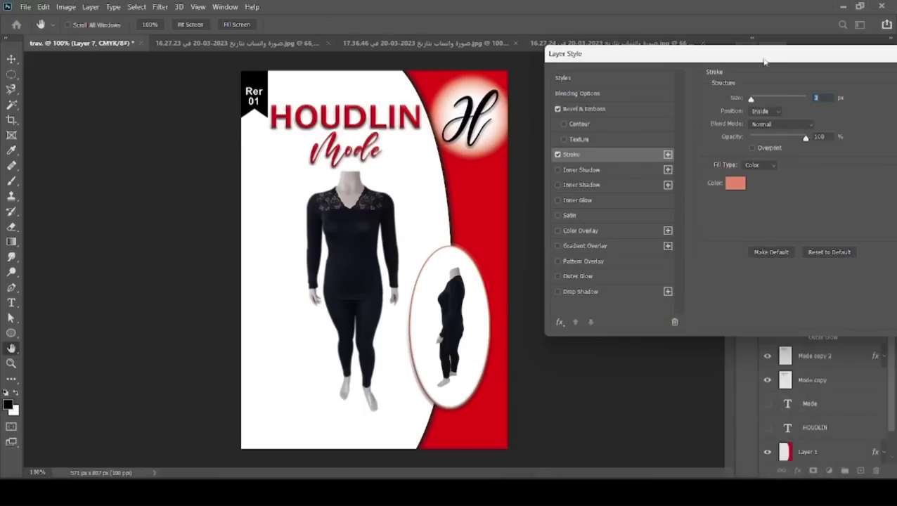
{"action": "left_click_drag", "start_coordinate": [765, 59], "coordinate": [742, 73]}
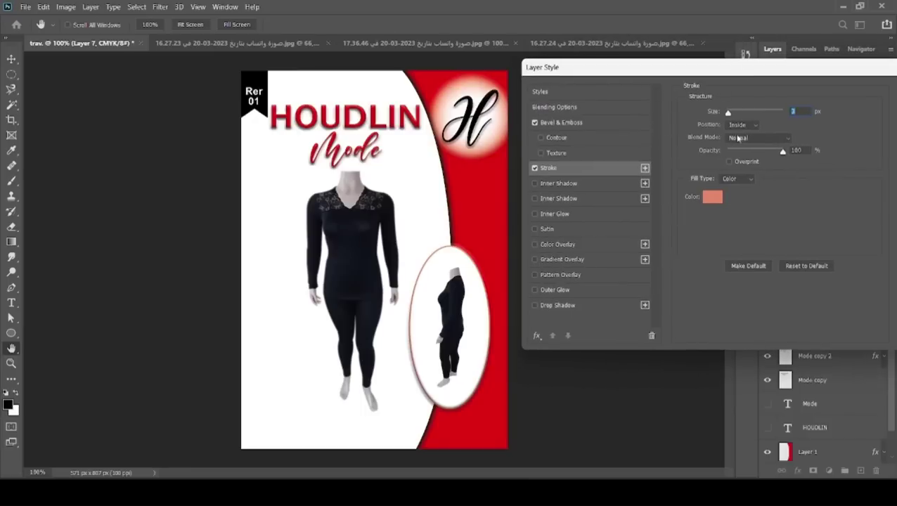
{"action": "left_click", "coordinate": [705, 198]}
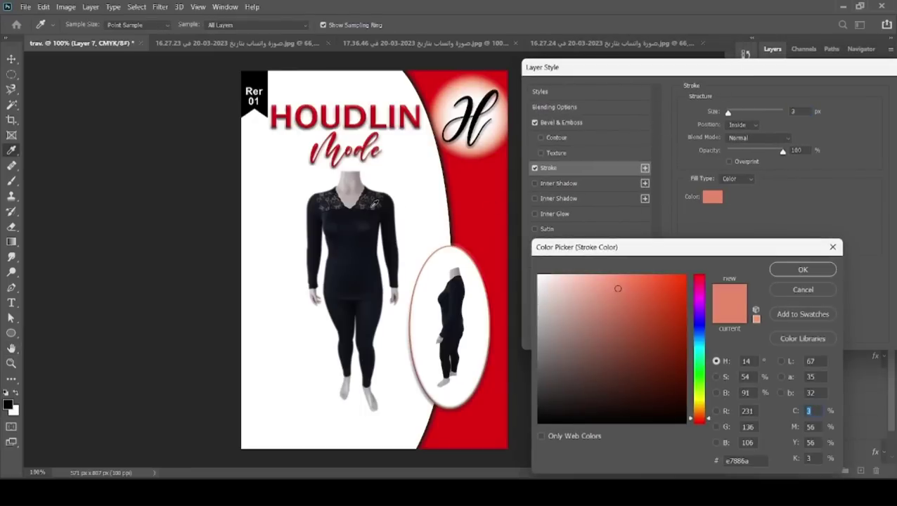
{"action": "left_click", "coordinate": [375, 204]}
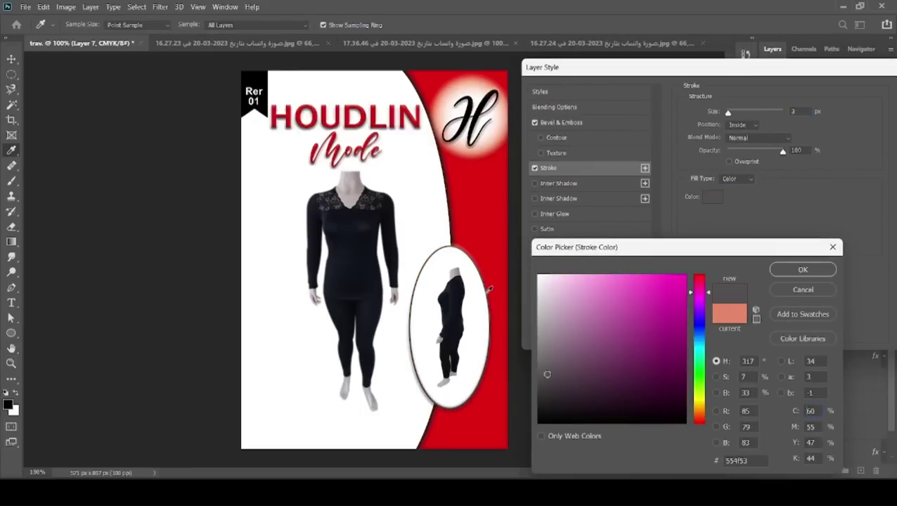
{"action": "left_click", "coordinate": [475, 213]}
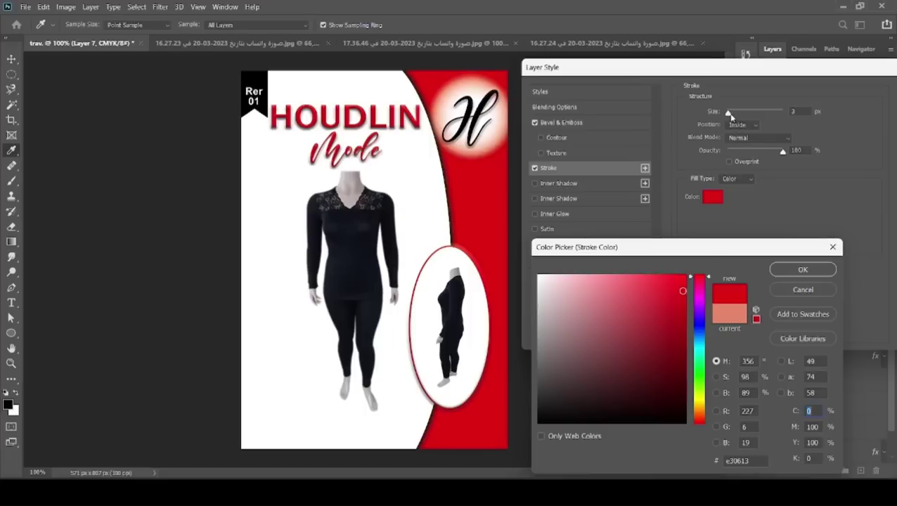
{"action": "left_click", "coordinate": [788, 266]}
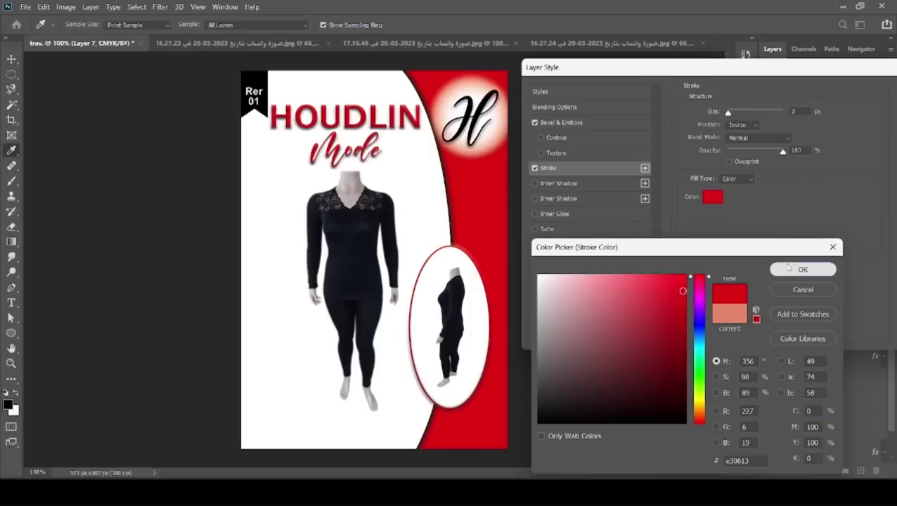
Step: Set the stroke size to 4 px and apply the layer style
{"action": "mouse_move", "coordinate": [728, 113]}
{"action": "left_mouse_down"}
{"action": "mouse_move", "coordinate": [735, 117]}
{"action": "mouse_move", "coordinate": [723, 120]}
{"action": "left_mouse_up"}
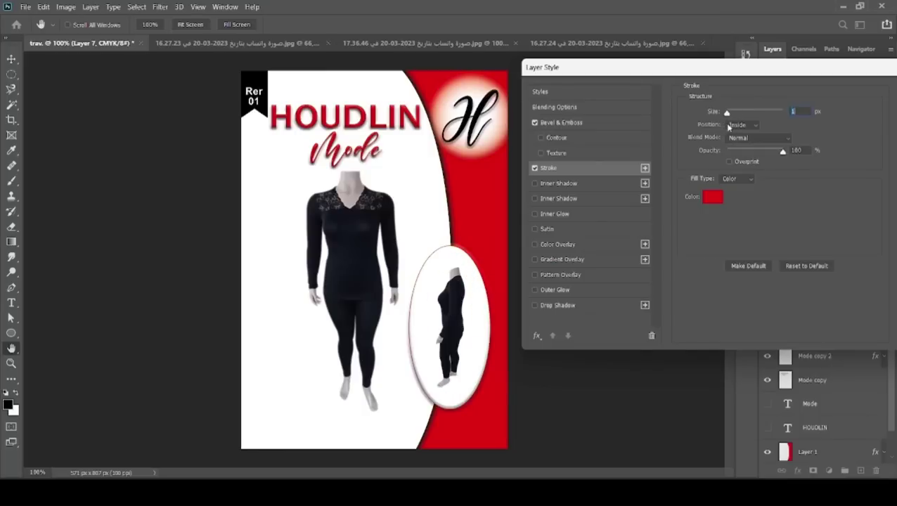
{"action": "left_click_drag", "start_coordinate": [728, 126], "coordinate": [729, 114]}
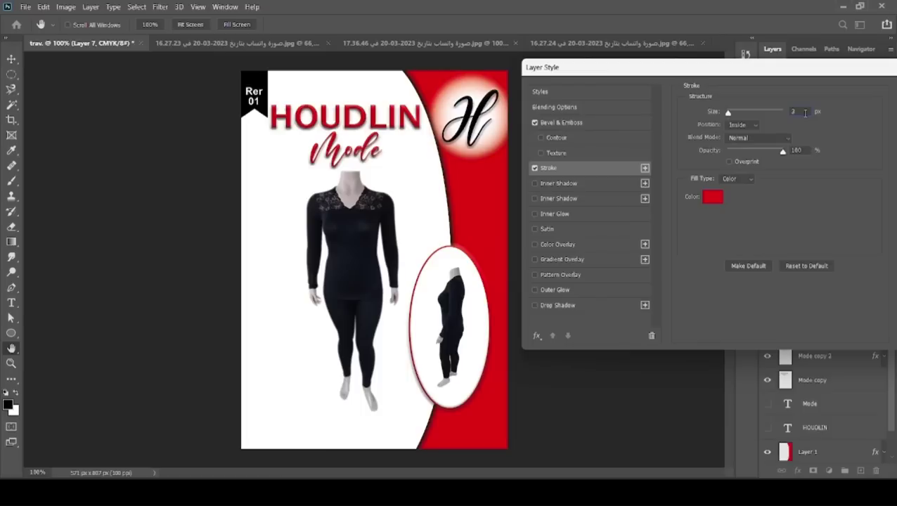
{"action": "left_click", "coordinate": [804, 113]}
{"action": "type", "text": "4"}
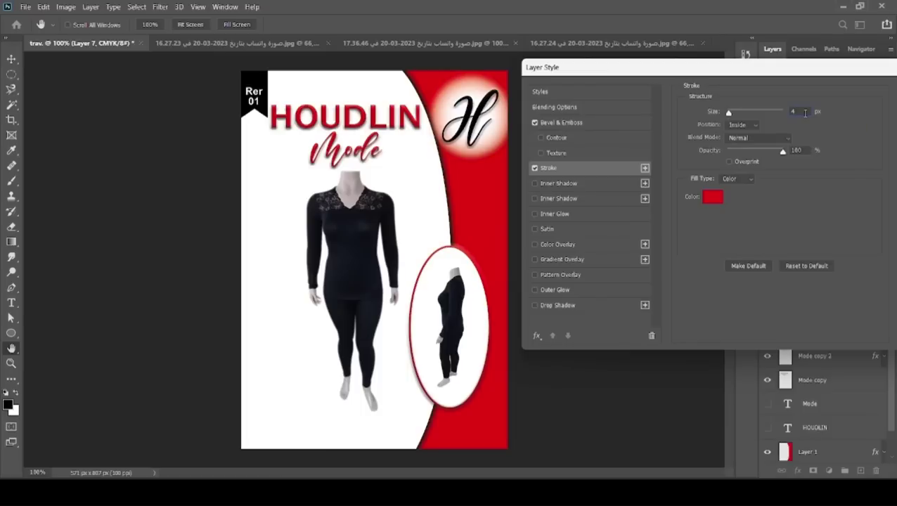
{"action": "left_click_drag", "start_coordinate": [734, 70], "coordinate": [673, 76]}
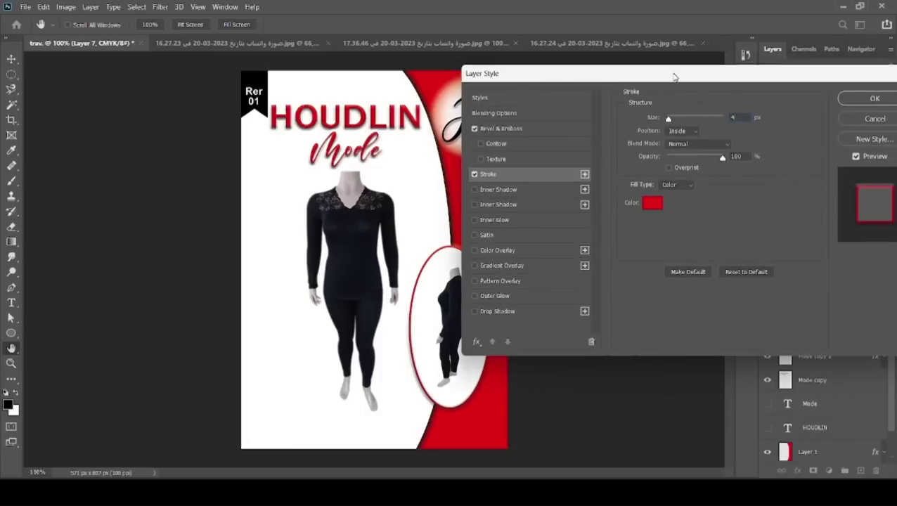
{"action": "left_click", "coordinate": [882, 99]}
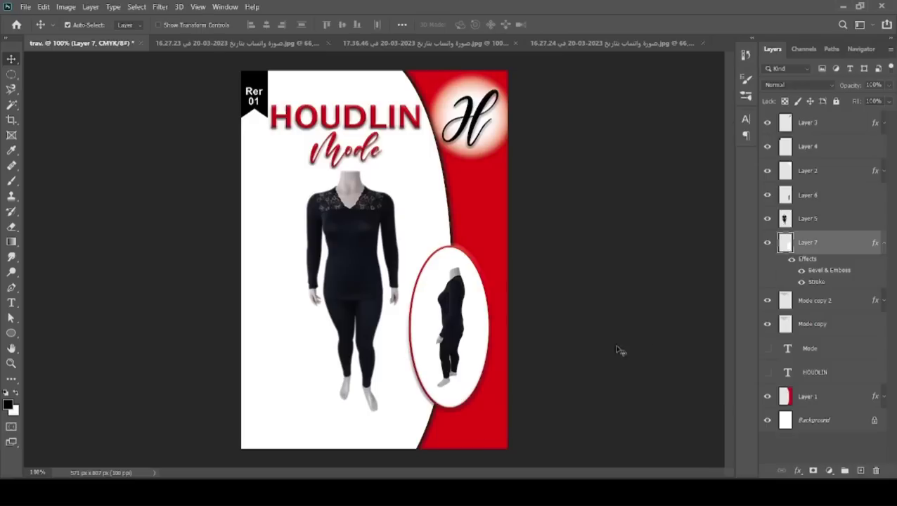
Step: Turn off Layer 7's red Stroke effect and add a Multiply Inner Shadow at about 41% opacity
{"action": "left_click", "coordinate": [801, 282]}
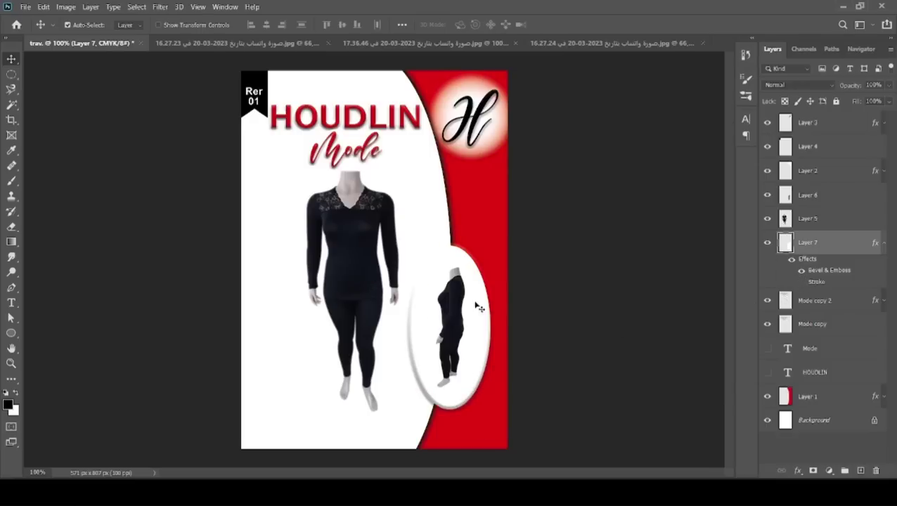
{"action": "double_click", "coordinate": [837, 251]}
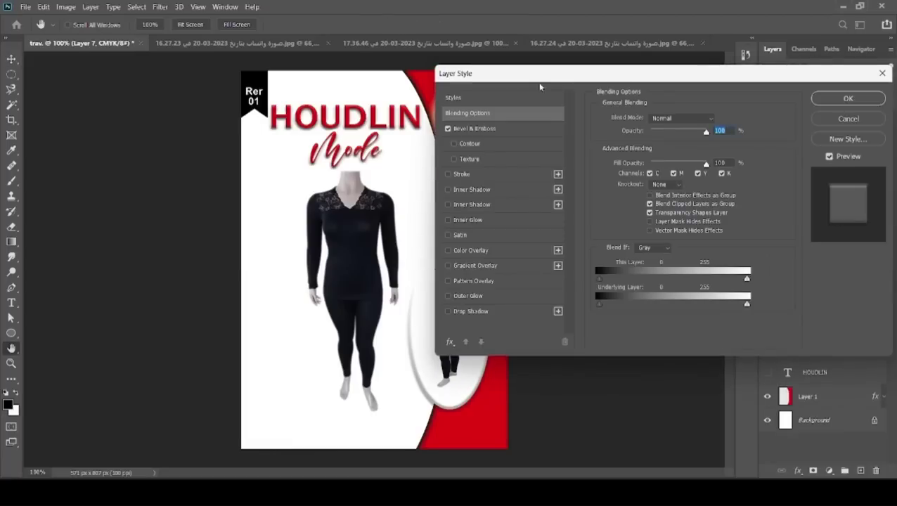
{"action": "left_click_drag", "start_coordinate": [553, 77], "coordinate": [638, 81]}
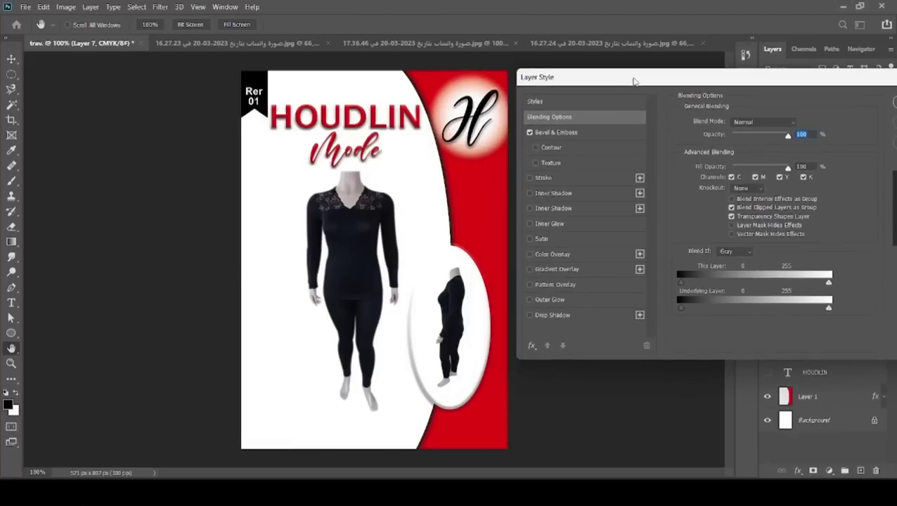
{"action": "left_click", "coordinate": [539, 147]}
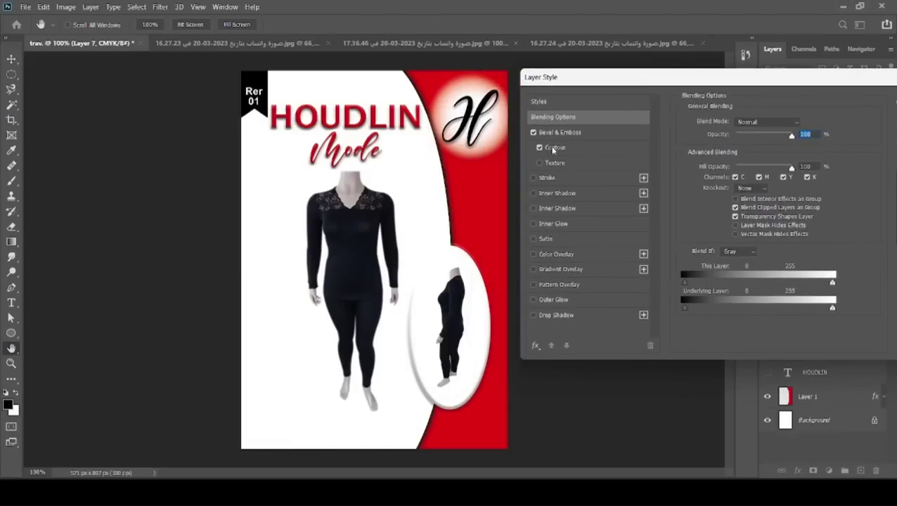
{"action": "left_click", "coordinate": [539, 148]}
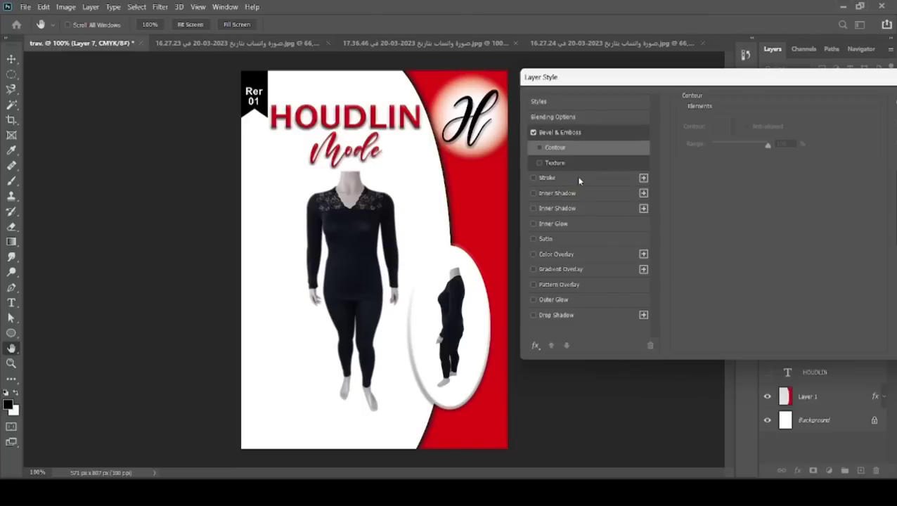
{"action": "left_click", "coordinate": [578, 195]}
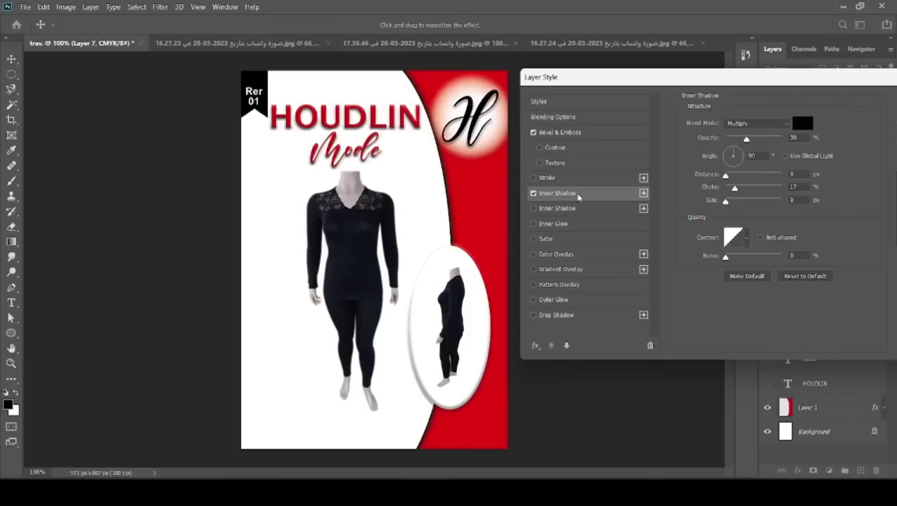
{"action": "mouse_move", "coordinate": [745, 139]}
{"action": "left_mouse_down"}
{"action": "mouse_move", "coordinate": [757, 143]}
{"action": "mouse_move", "coordinate": [749, 141]}
{"action": "left_mouse_up"}
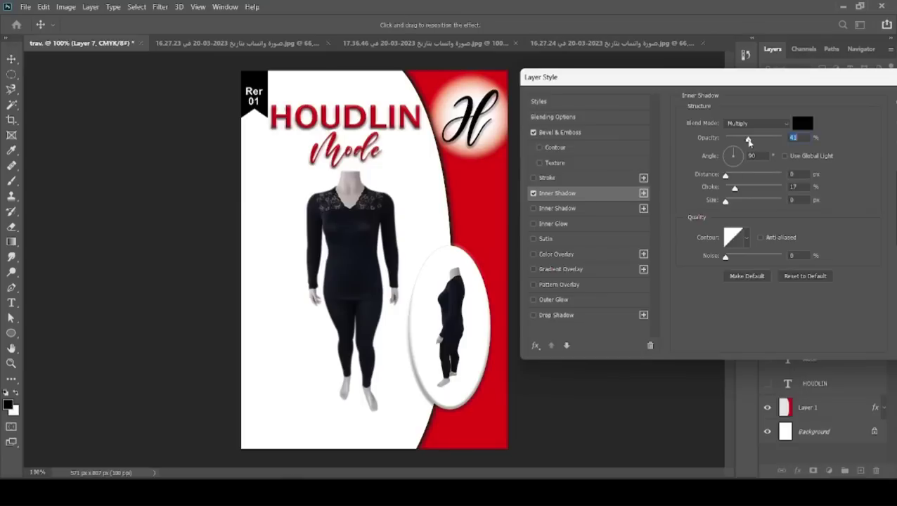
Step: Use the second Inner Shadow instead of the first and try poster colours for it
{"action": "left_click", "coordinate": [552, 208]}
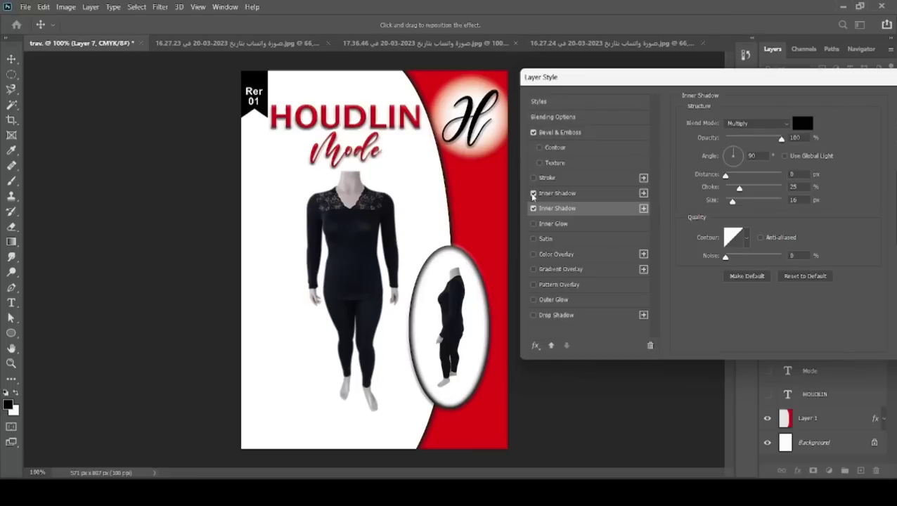
{"action": "left_click", "coordinate": [533, 193]}
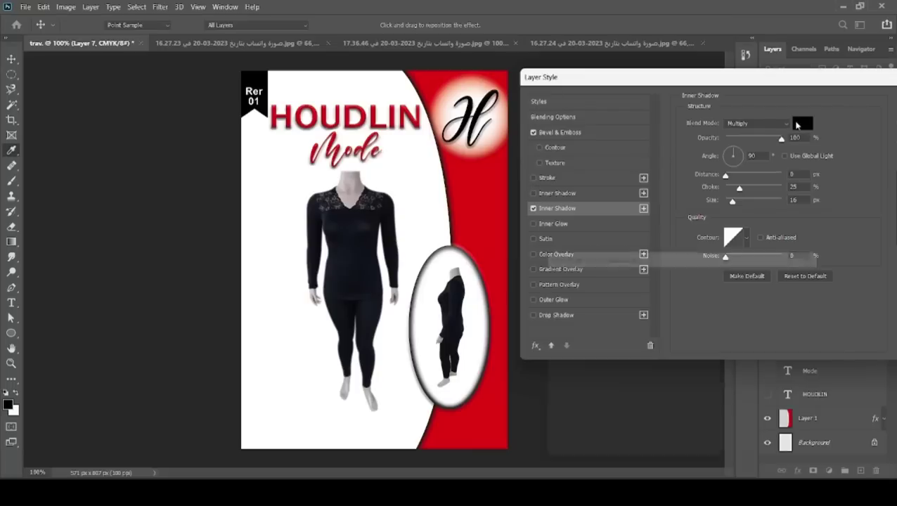
{"action": "left_click", "coordinate": [799, 124]}
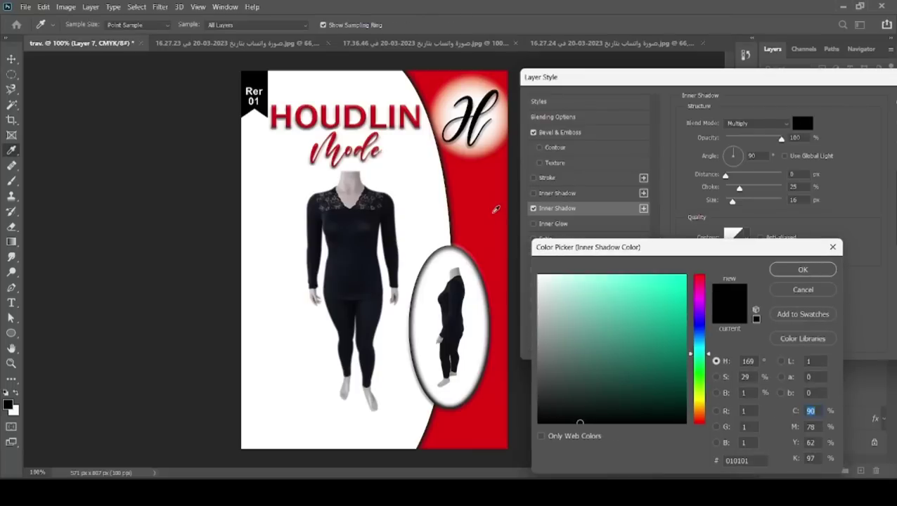
{"action": "left_click", "coordinate": [496, 208]}
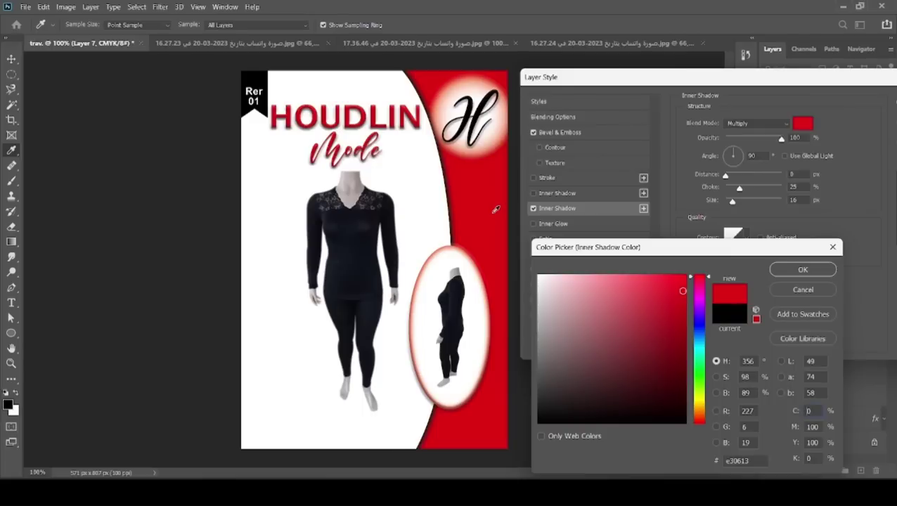
{"action": "left_click", "coordinate": [373, 245]}
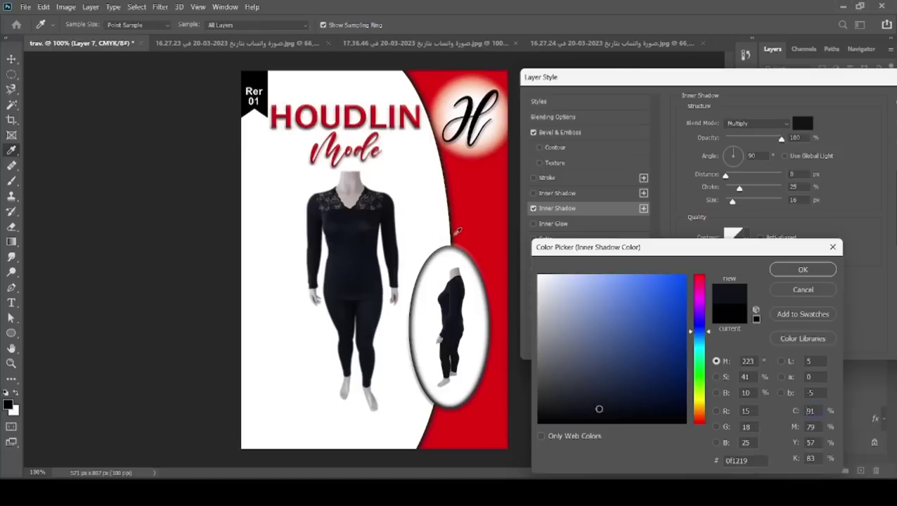
{"action": "left_click", "coordinate": [495, 219]}
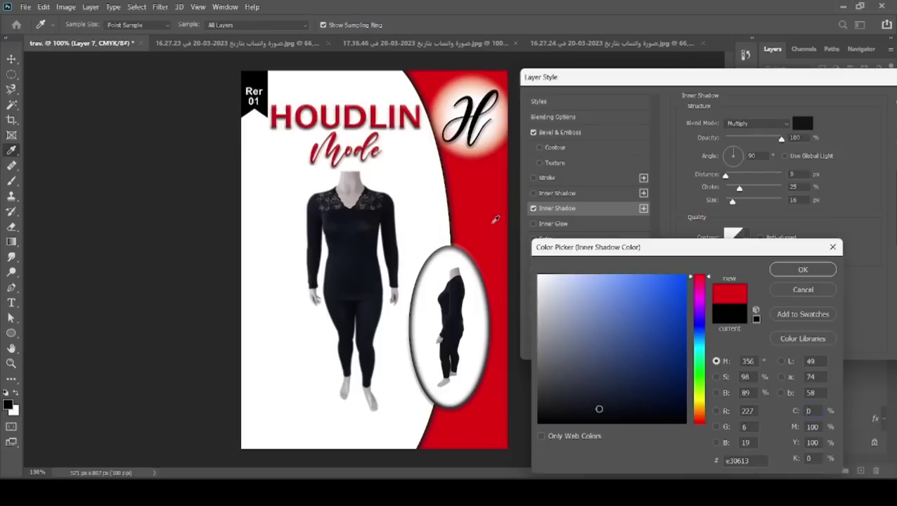
Step: Set the inner shadow colour to salmon #ed9b7e and apply the style to the oval
{"action": "left_click", "coordinate": [487, 142]}
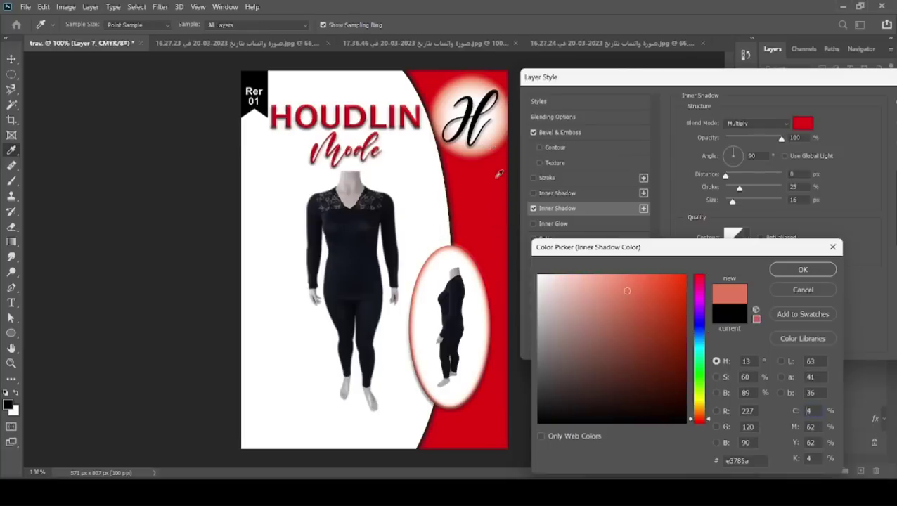
{"action": "left_click", "coordinate": [672, 367]}
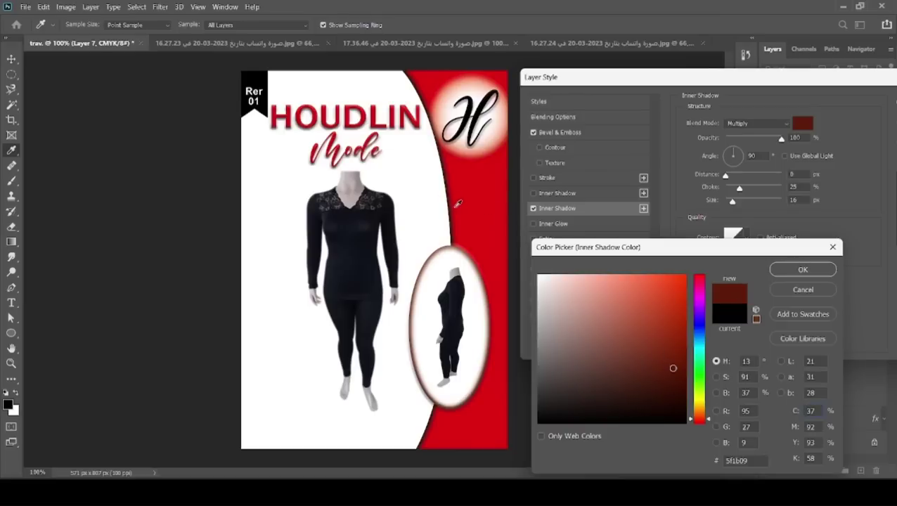
{"action": "left_click", "coordinate": [479, 208]}
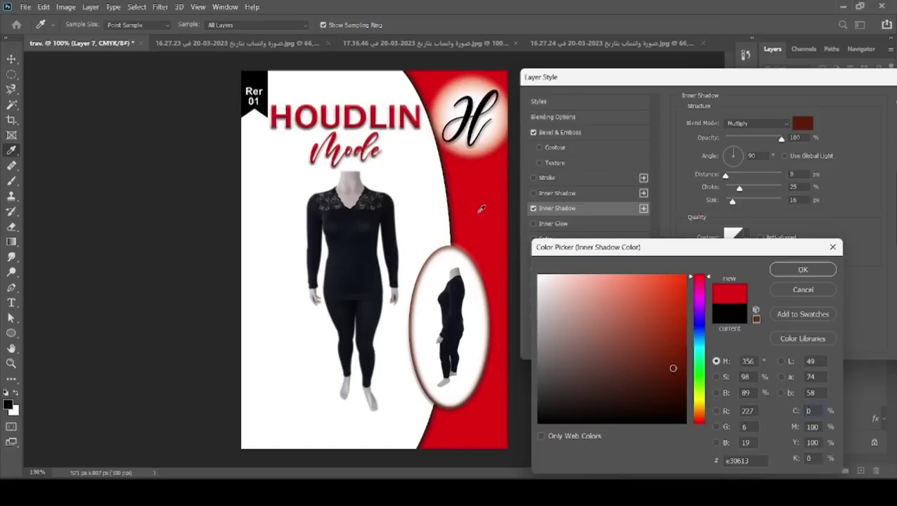
{"action": "left_click", "coordinate": [494, 138]}
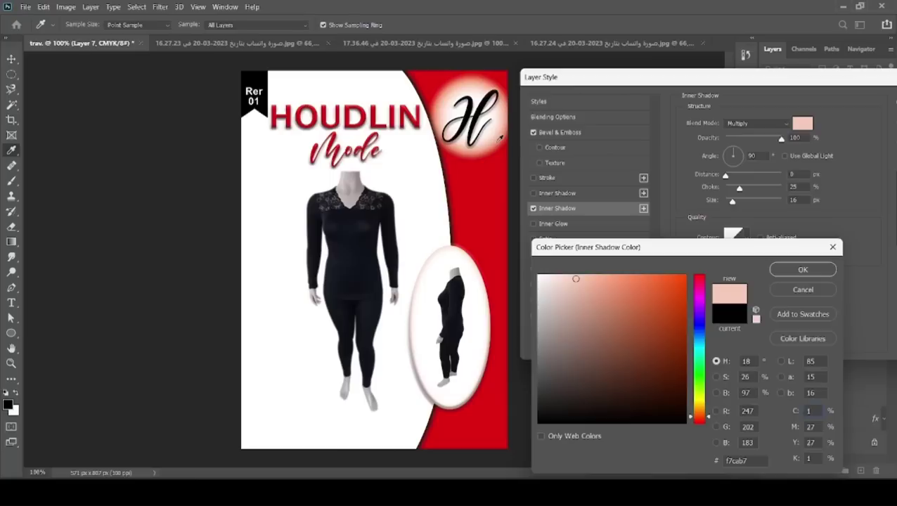
{"action": "left_click", "coordinate": [499, 138]}
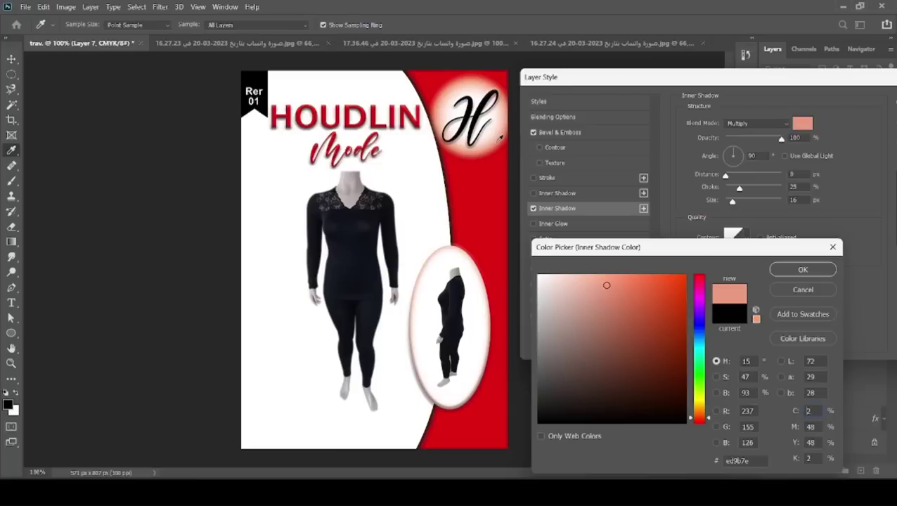
{"action": "left_click", "coordinate": [810, 269]}
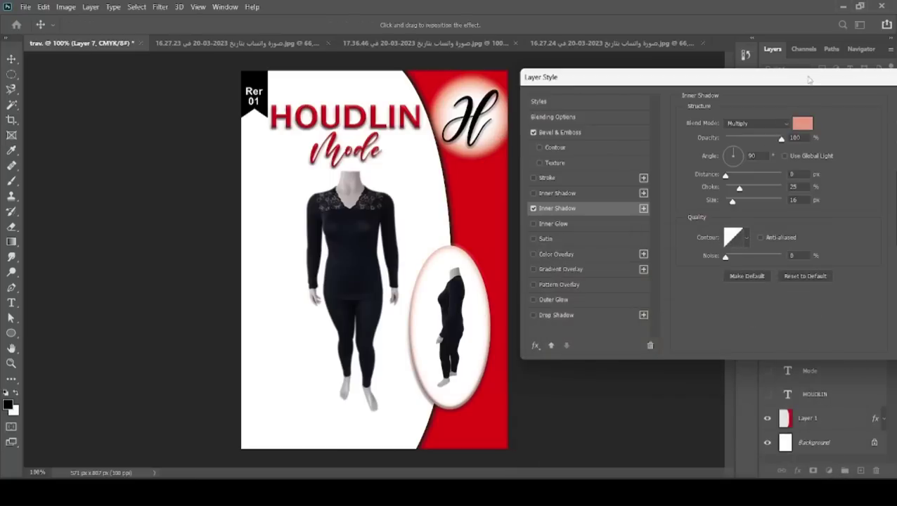
{"action": "left_click_drag", "start_coordinate": [809, 79], "coordinate": [732, 79]}
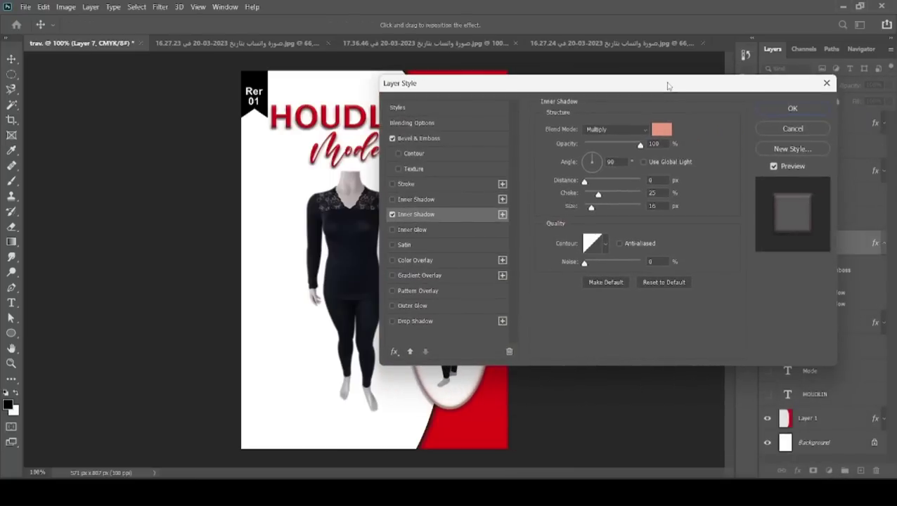
{"action": "left_click", "coordinate": [808, 109]}
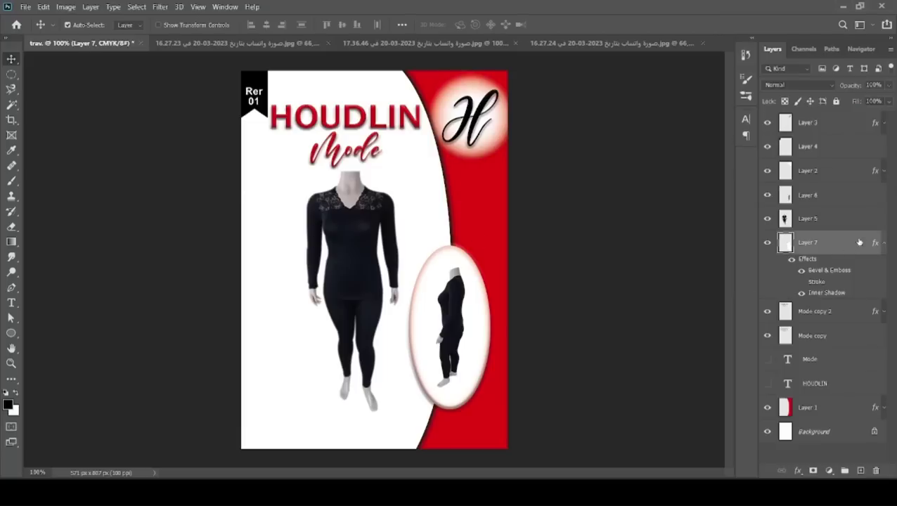
Step: Shrink the oval frame on Layer 7 slightly with Free Transform
{"action": "left_click", "coordinate": [460, 316]}
{"action": "left_click", "coordinate": [478, 304]}
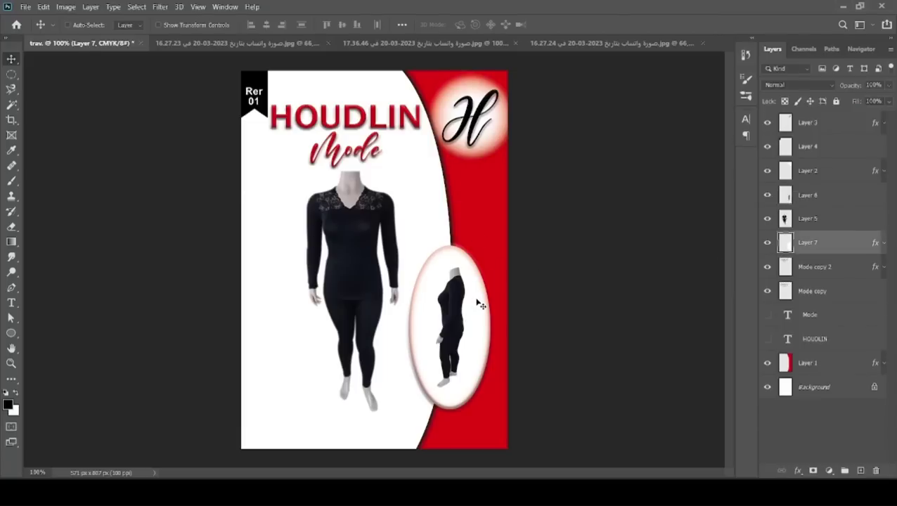
{"action": "key", "text": "ctrl+t"}
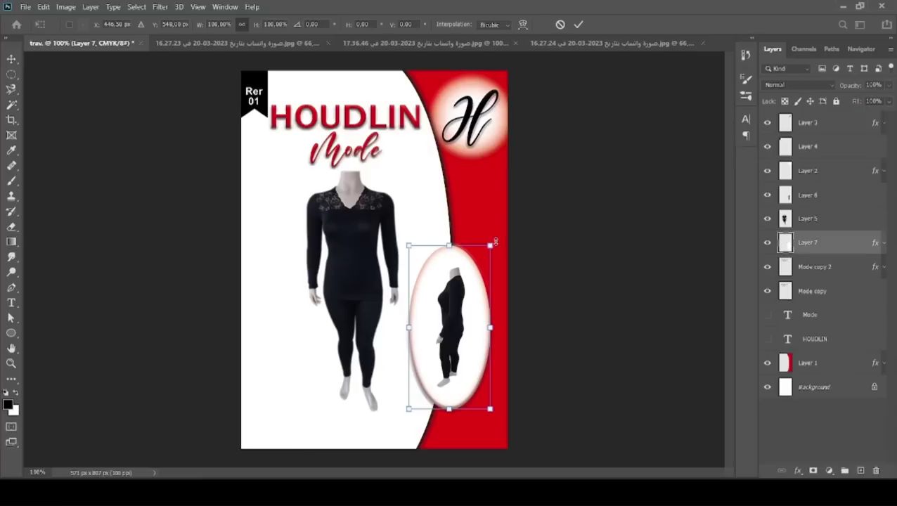
{"action": "left_click_drag", "start_coordinate": [490, 246], "coordinate": [493, 259]}
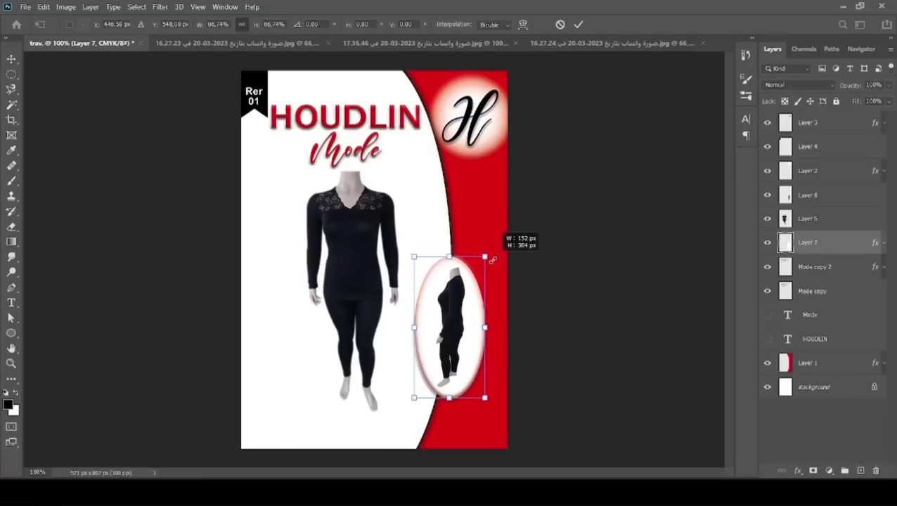
{"action": "left_click_drag", "start_coordinate": [492, 258], "coordinate": [492, 261]}
{"action": "key", "text": "Return"}
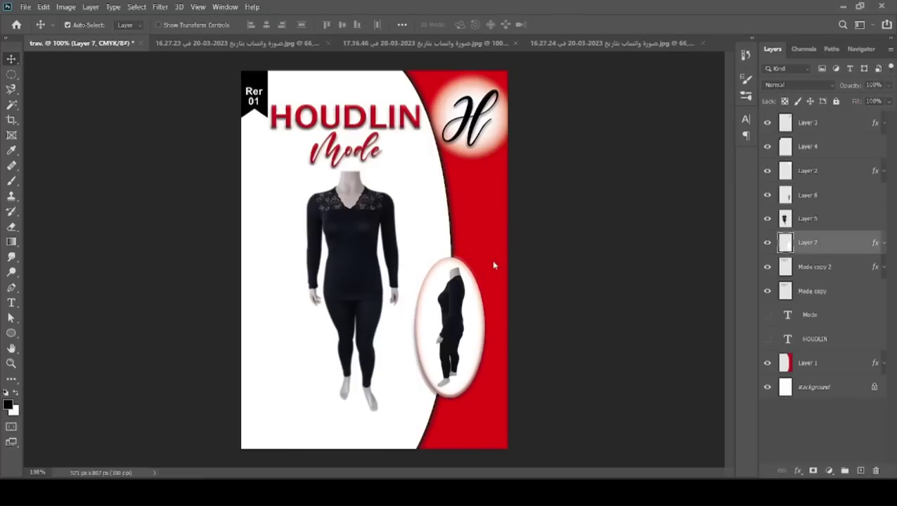
Step: Nudge the oval inset and small figure (Layers 6 and 7) right and up
{"action": "left_click", "coordinate": [457, 304]}
{"action": "left_click", "coordinate": [475, 321], "text": "shift"}
{"action": "key", "text": "shift+Right"}
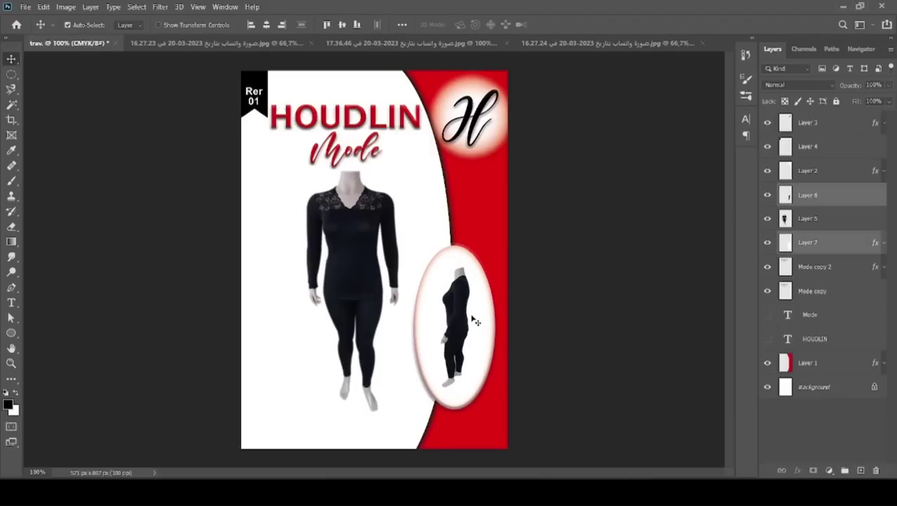
{"action": "key", "text": "shift+Up"}
{"action": "key", "text": "shift+Right"}
{"action": "key", "text": "shift+Up"}
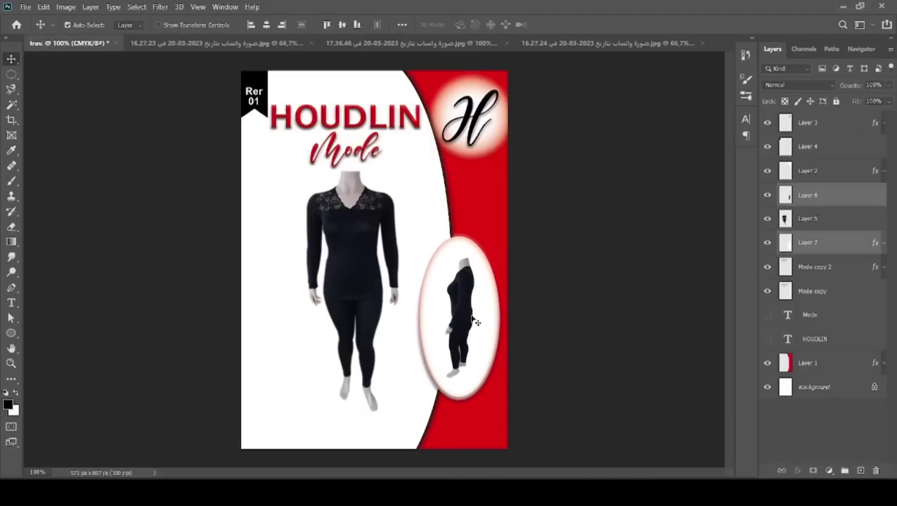
{"action": "key", "text": "Down"}
{"action": "key", "text": "Down"}
{"action": "key", "text": "Down"}
{"action": "key", "text": "Down"}
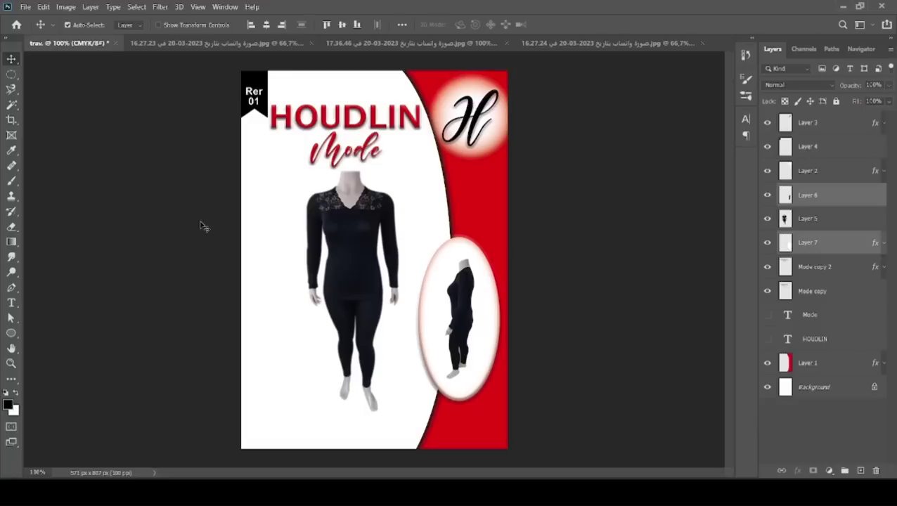
Step: Nudge the main figure right and up and fine-tune the HOUDLIN Mode titles' position
{"action": "left_click", "coordinate": [367, 256]}
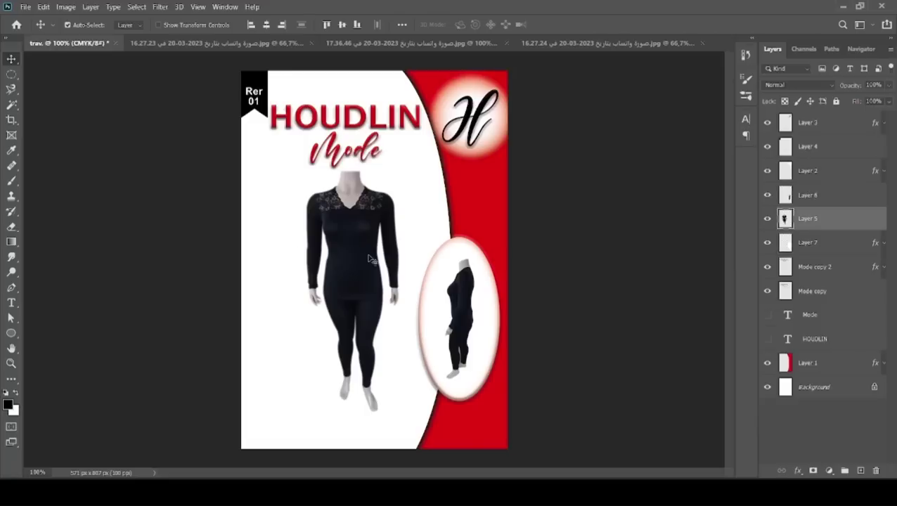
{"action": "key", "text": "shift+Right"}
{"action": "key", "text": "shift+Down"}
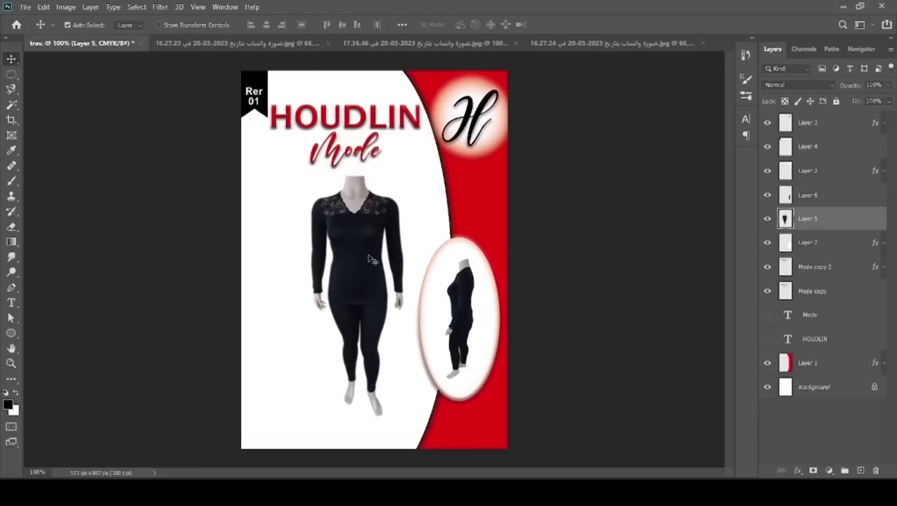
{"action": "left_click", "coordinate": [346, 119]}
{"action": "key", "text": "shift+Up"}
{"action": "key", "text": "shift+Up"}
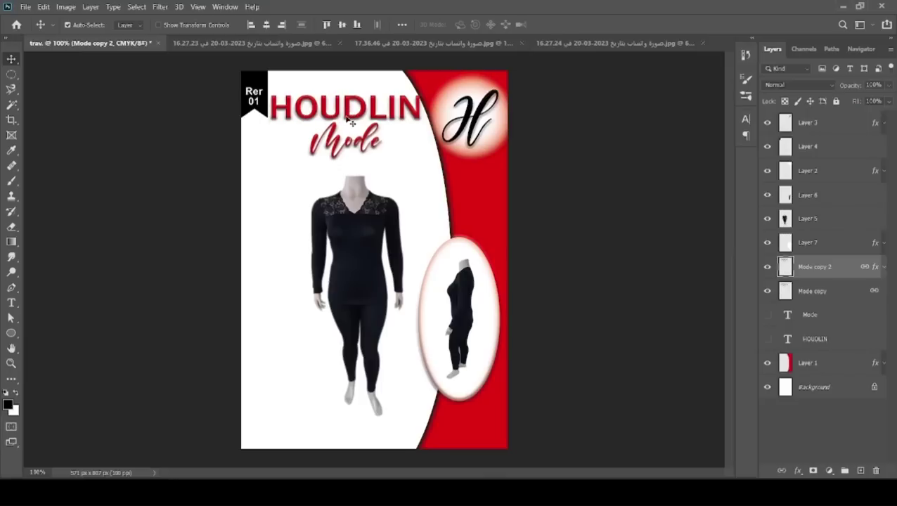
{"action": "key", "text": "shift+Down"}
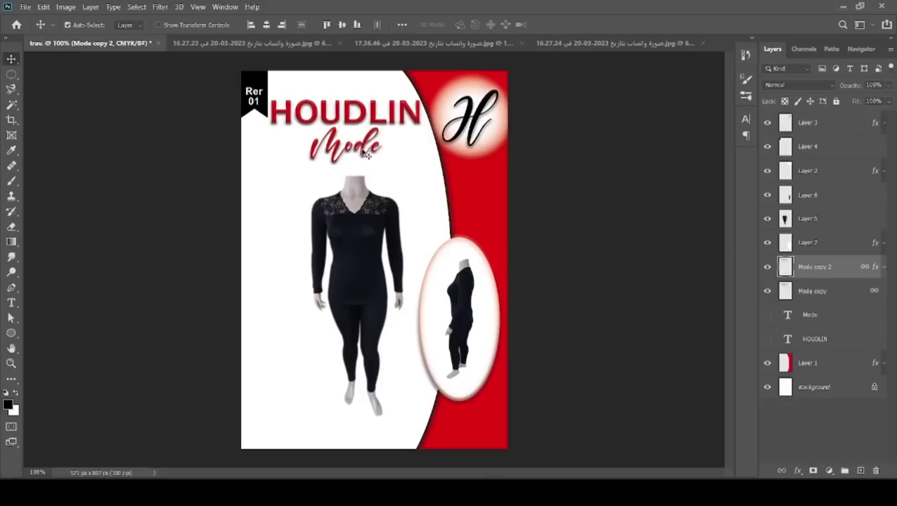
{"action": "left_click", "coordinate": [352, 220]}
{"action": "key", "text": "shift+Up"}
{"action": "key", "text": "shift+Up"}
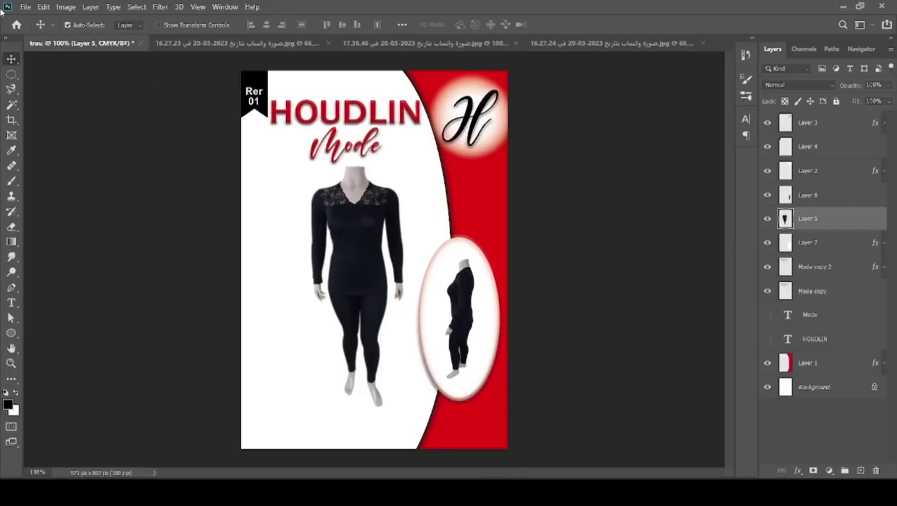
Step: Copy a circular patch of Background beside the Mode title onto new Layer 8
{"action": "left_click", "coordinate": [11, 74]}
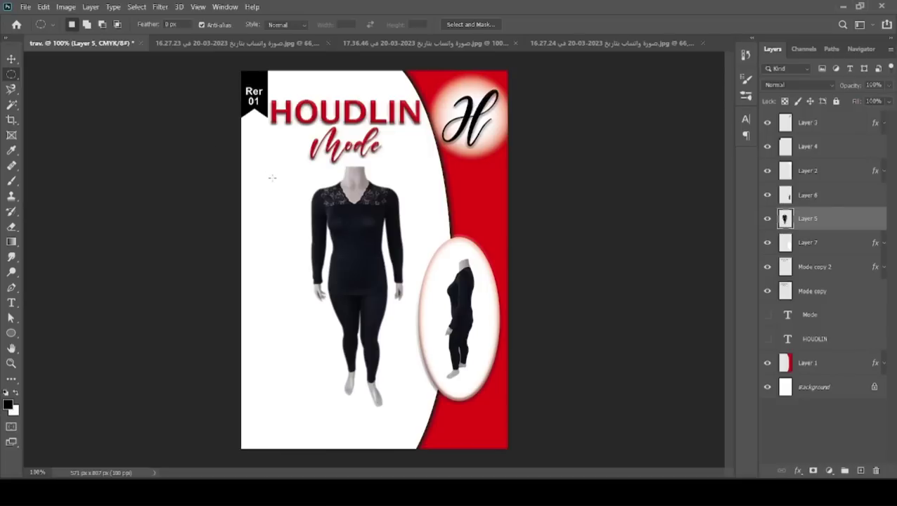
{"action": "mouse_move", "coordinate": [272, 178]}
{"action": "left_mouse_down"}
{"action": "mouse_move", "coordinate": [337, 107]}
{"action": "mouse_move", "coordinate": [309, 132]}
{"action": "left_mouse_up"}
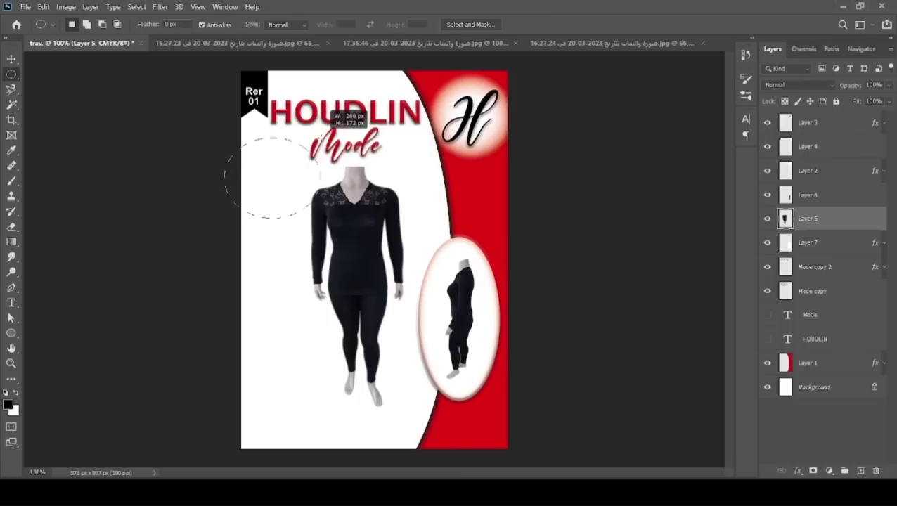
{"action": "mouse_move", "coordinate": [308, 132]}
{"action": "left_mouse_down"}
{"action": "mouse_move", "coordinate": [327, 131]}
{"action": "mouse_move", "coordinate": [308, 141]}
{"action": "mouse_move", "coordinate": [365, 100]}
{"action": "left_mouse_up"}
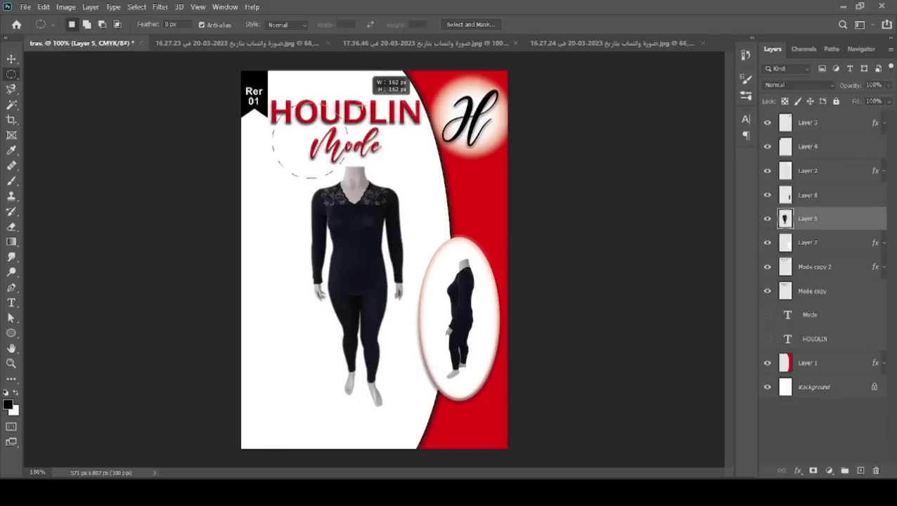
{"action": "left_click_drag", "start_coordinate": [364, 101], "coordinate": [345, 105]}
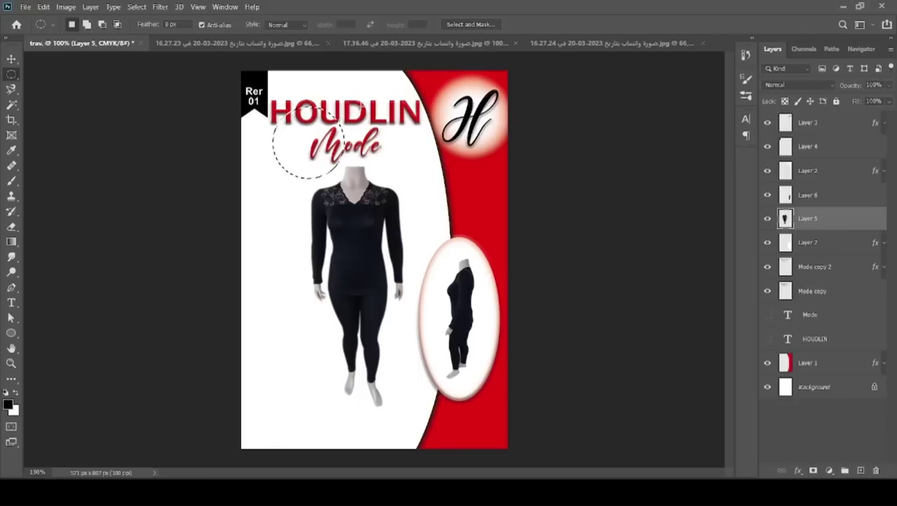
{"action": "left_click", "coordinate": [836, 393]}
{"action": "key", "text": "ctrl+j"}
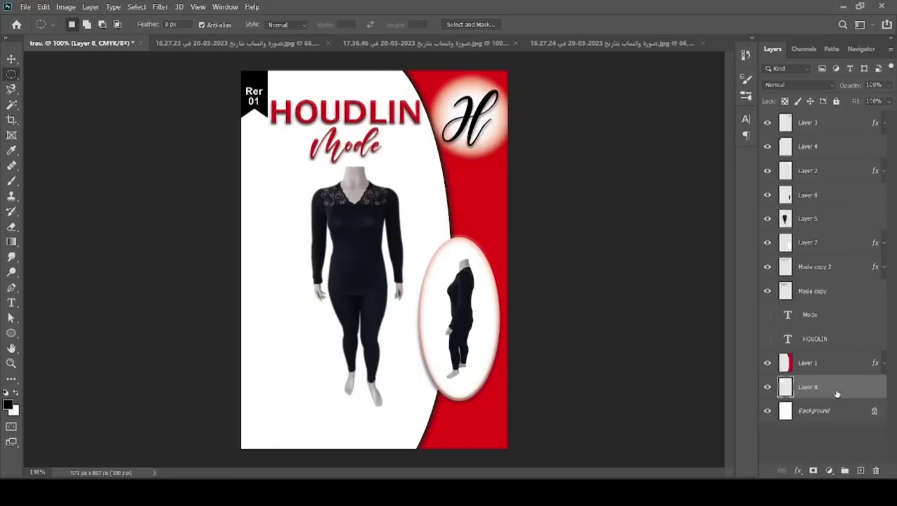
{"action": "left_click", "coordinate": [11, 59]}
{"action": "left_click", "coordinate": [485, 338]}
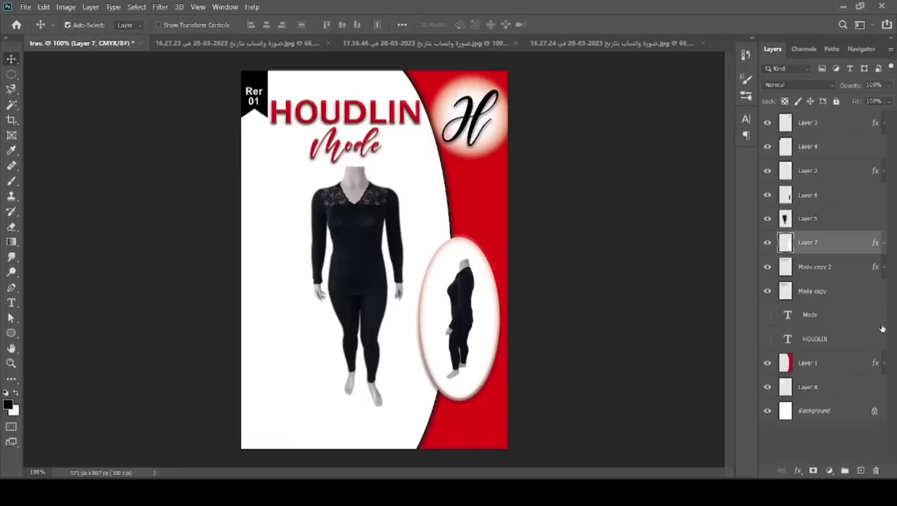
Step: Copy Layer 7's layer style and paste it onto the circle on Layer 8
{"action": "left_click", "coordinate": [835, 249], "text": "ctrl"}
{"action": "right_click", "coordinate": [836, 250]}
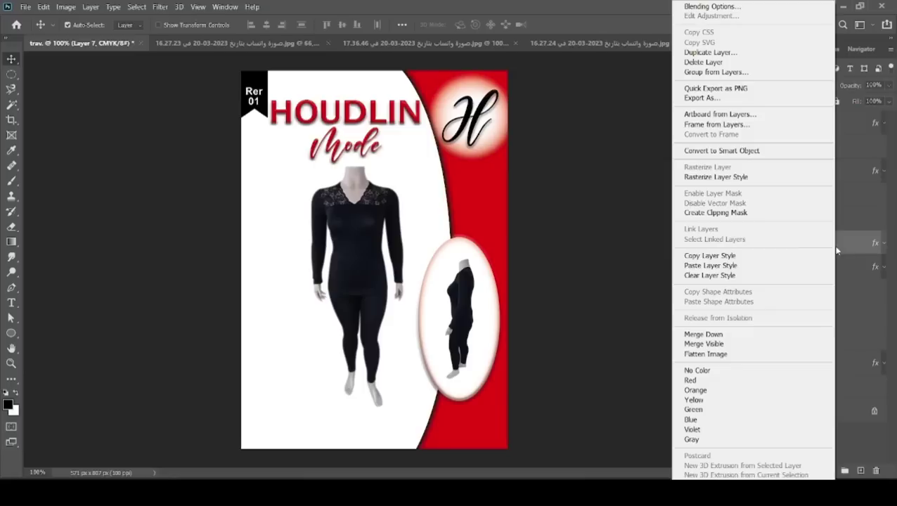
{"action": "left_click", "coordinate": [763, 257]}
{"action": "left_click", "coordinate": [320, 167]}
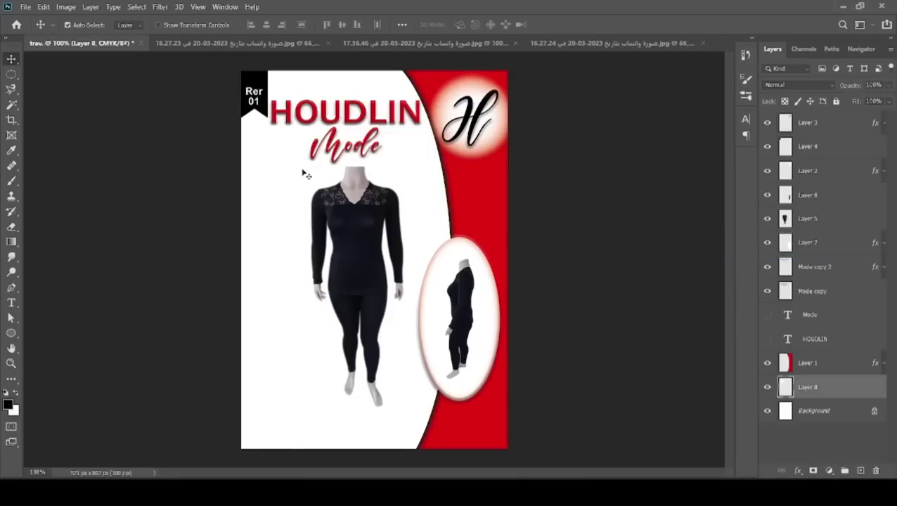
{"action": "right_click", "coordinate": [843, 391]}
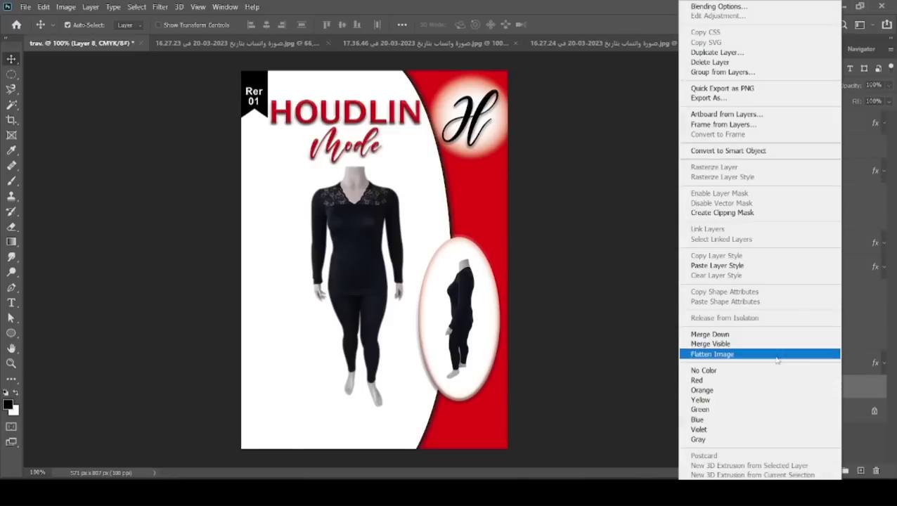
{"action": "left_click", "coordinate": [745, 266]}
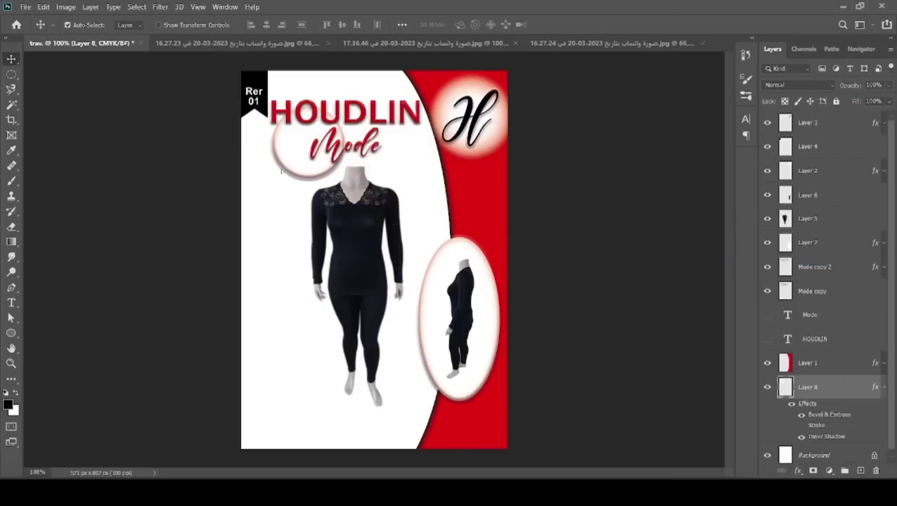
Step: Move the embossed circle toward the left margin and nudge the mannequin right and down
{"action": "left_click_drag", "start_coordinate": [279, 132], "coordinate": [260, 191]}
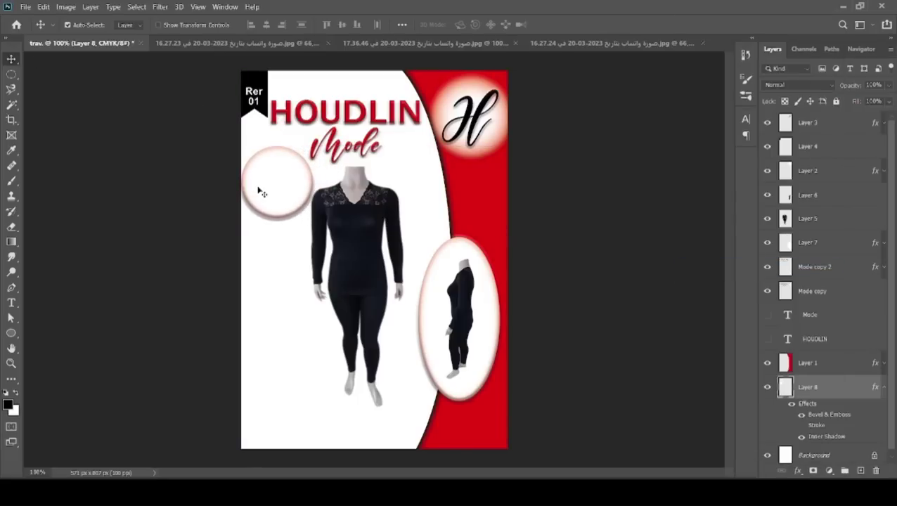
{"action": "left_click_drag", "start_coordinate": [260, 192], "coordinate": [262, 192]}
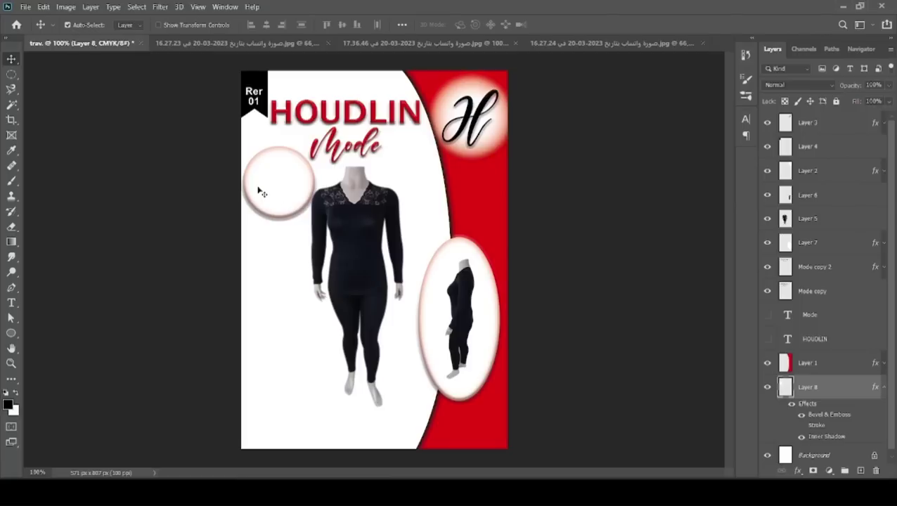
{"action": "left_click", "coordinate": [351, 235], "text": "ctrl"}
{"action": "key", "text": "shift+Right"}
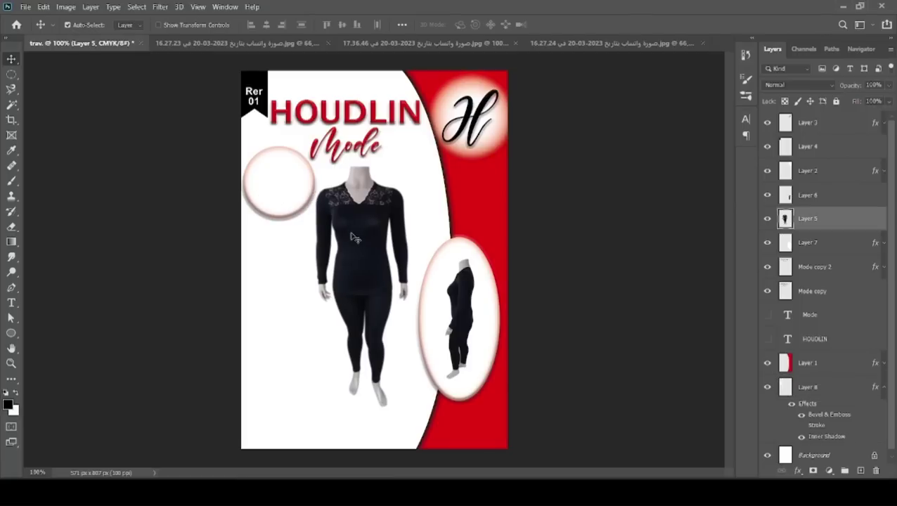
{"action": "key", "text": "shift+Down"}
{"action": "key", "text": "Right"}
{"action": "key", "text": "Right"}
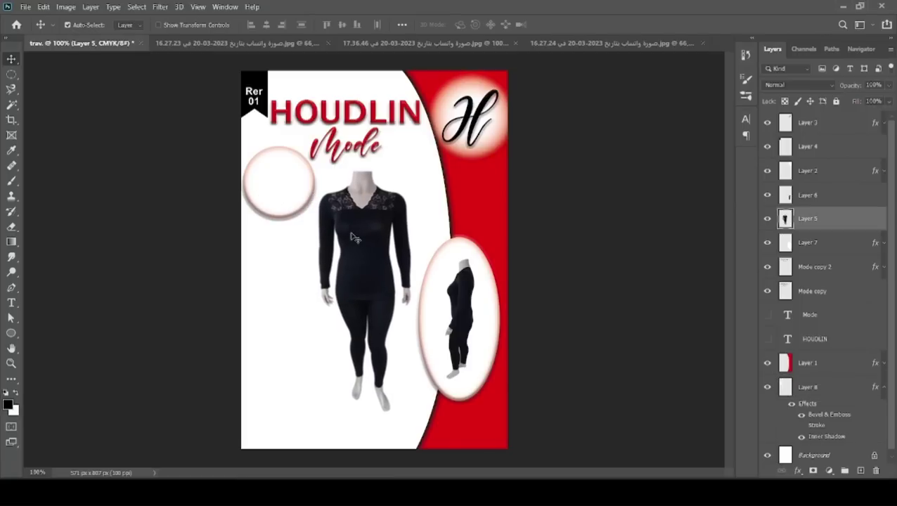
{"action": "left_click", "coordinate": [284, 194]}
{"action": "key", "text": "Right"}
{"action": "key", "text": "Right"}
{"action": "key", "text": "Right"}
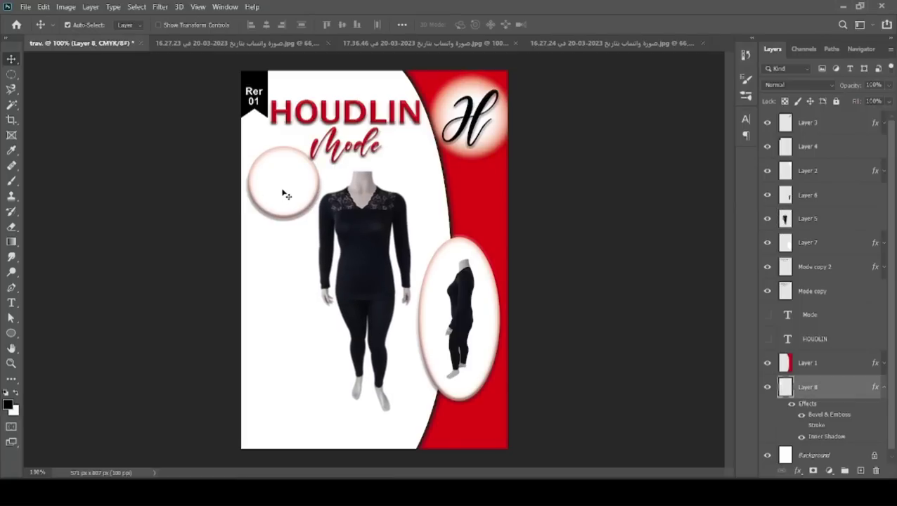
{"action": "key", "text": "Down"}
{"action": "key", "text": "Down"}
{"action": "key", "text": "Down"}
{"action": "key", "text": "Down"}
{"action": "key", "text": "Left"}
{"action": "key", "text": "Left"}
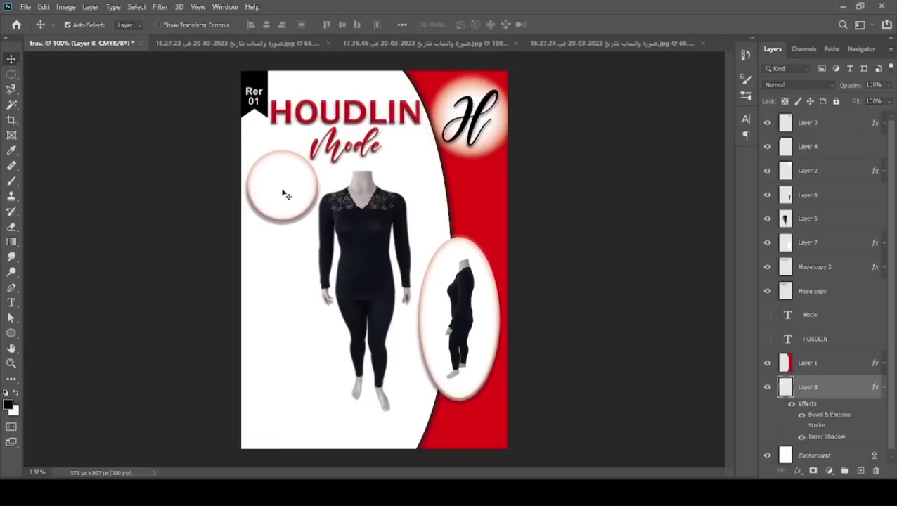
{"action": "key", "text": "Left"}
{"action": "key", "text": "Left"}
Step: Scale the circle to about 89% and place it in the poster's bottom-left corner
{"action": "key", "text": "ctrl+t"}
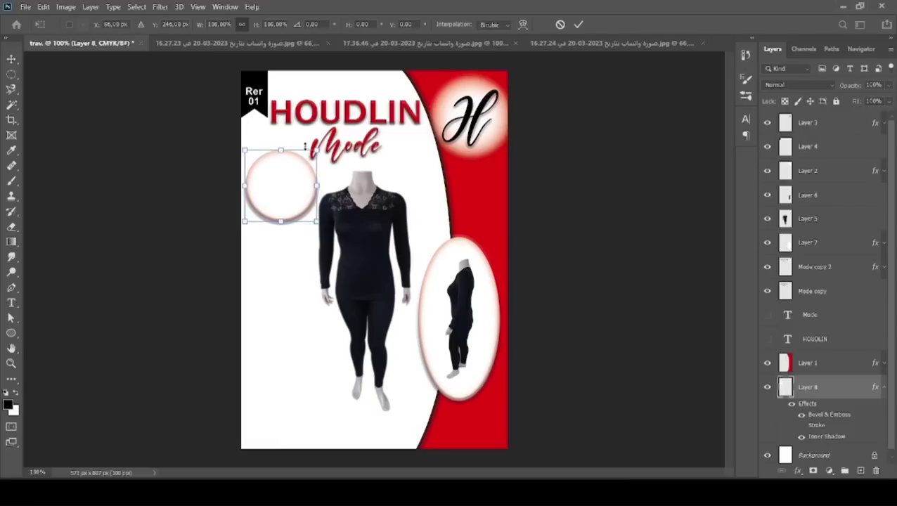
{"action": "left_click_drag", "start_coordinate": [316, 149], "coordinate": [309, 158]}
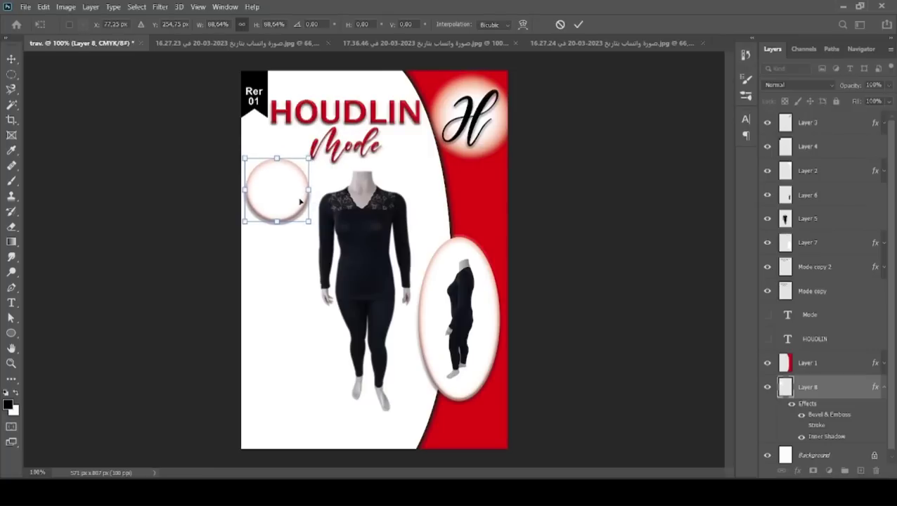
{"action": "mouse_move", "coordinate": [291, 194]}
{"action": "left_mouse_down"}
{"action": "mouse_move", "coordinate": [296, 416]}
{"action": "mouse_move", "coordinate": [297, 408]}
{"action": "left_mouse_up"}
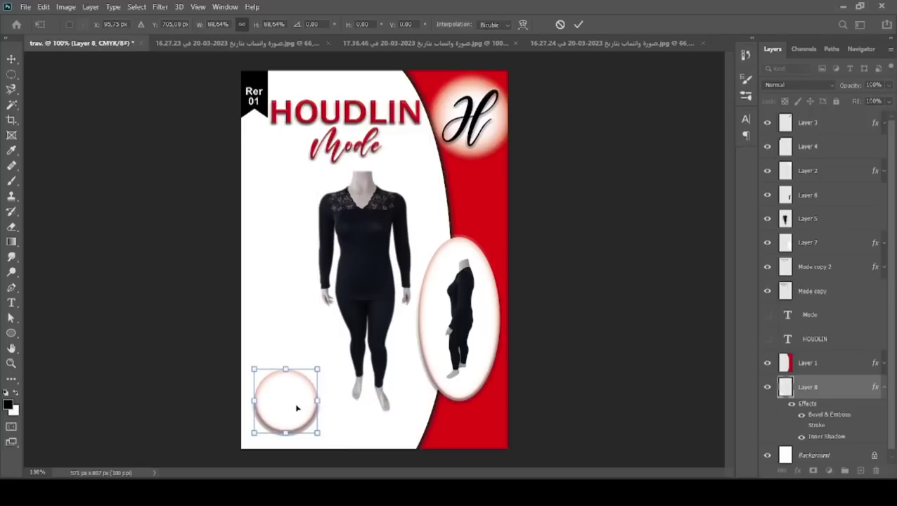
{"action": "key", "text": "Return"}
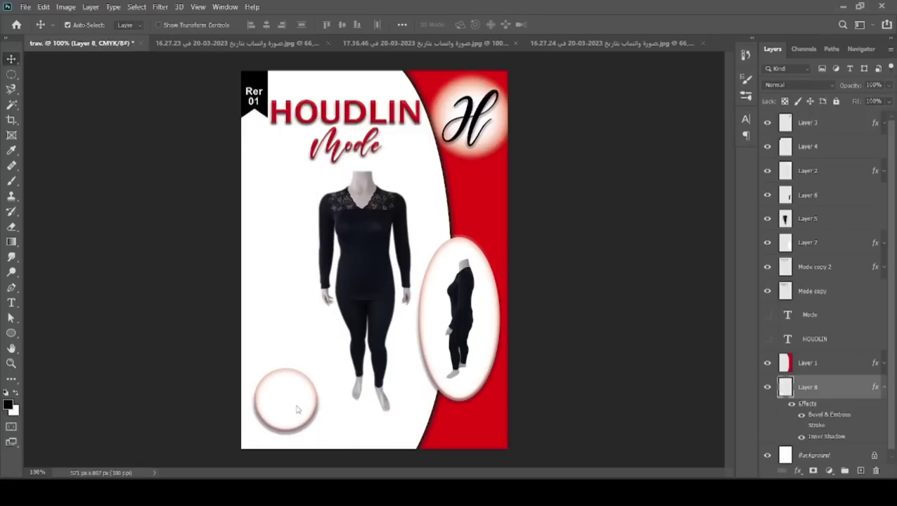
Step: Undo the last edit and clear the selection on the side-view mannequin photo
{"action": "left_click", "coordinate": [597, 46]}
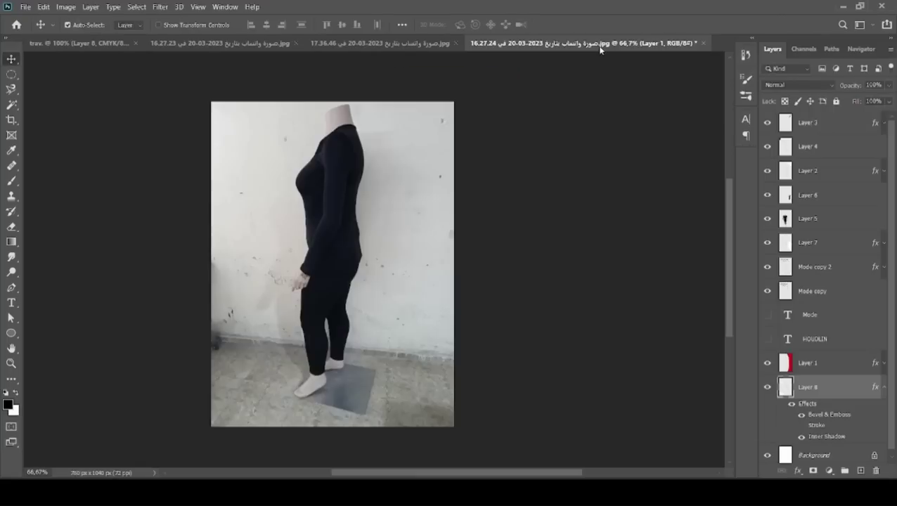
{"action": "left_click", "coordinate": [420, 45]}
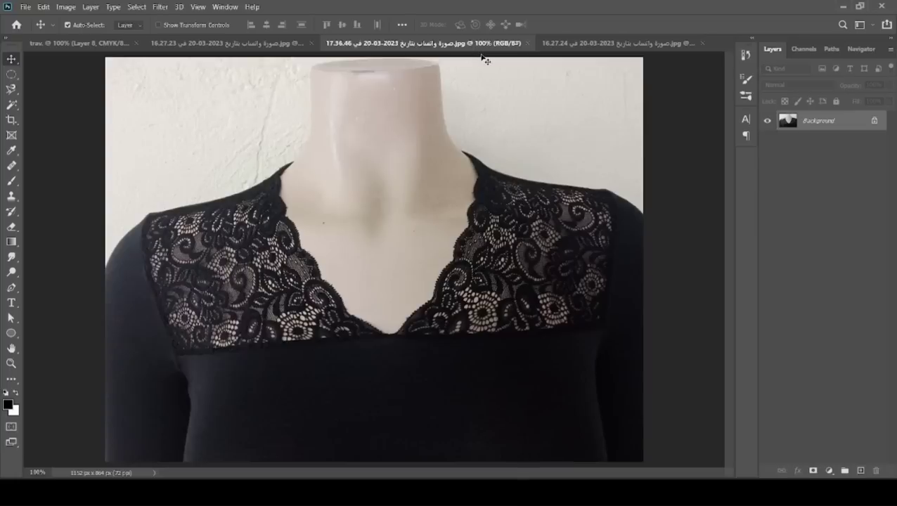
{"action": "left_click", "coordinate": [593, 44]}
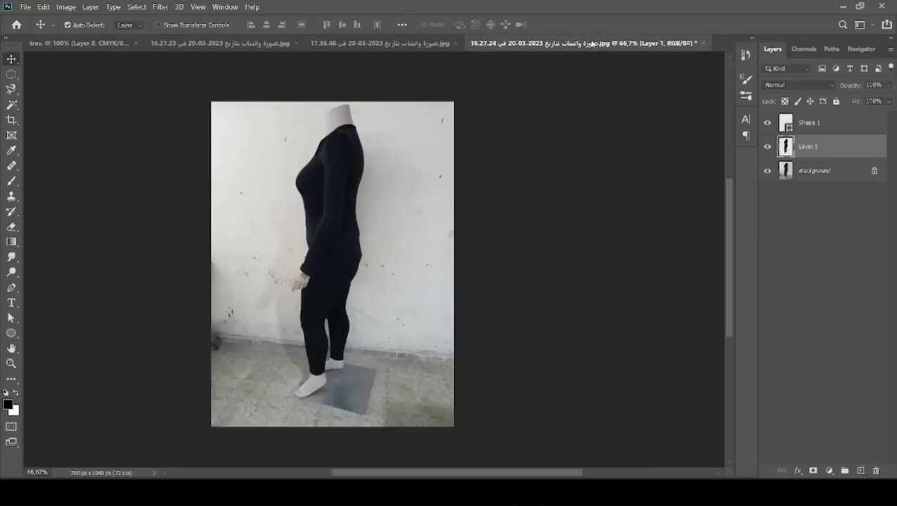
{"action": "key", "text": "ctrl+z"}
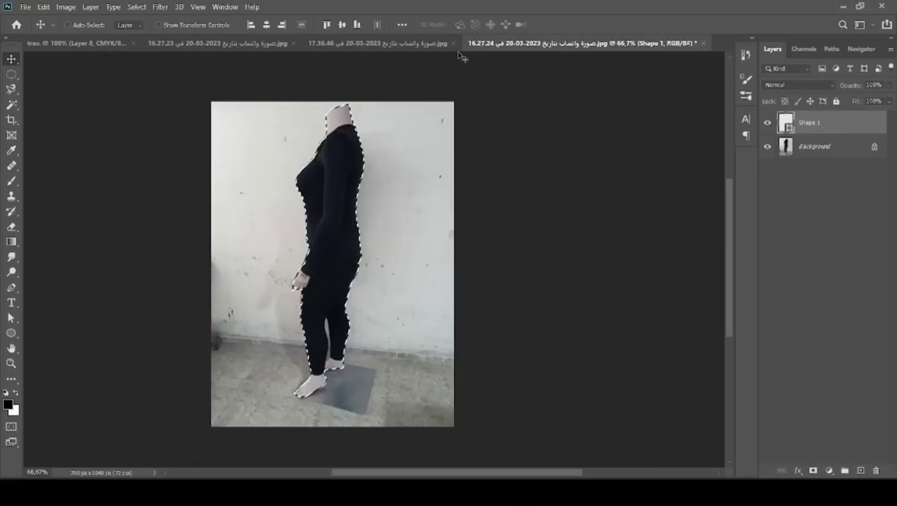
{"action": "key", "text": "ctrl+d"}
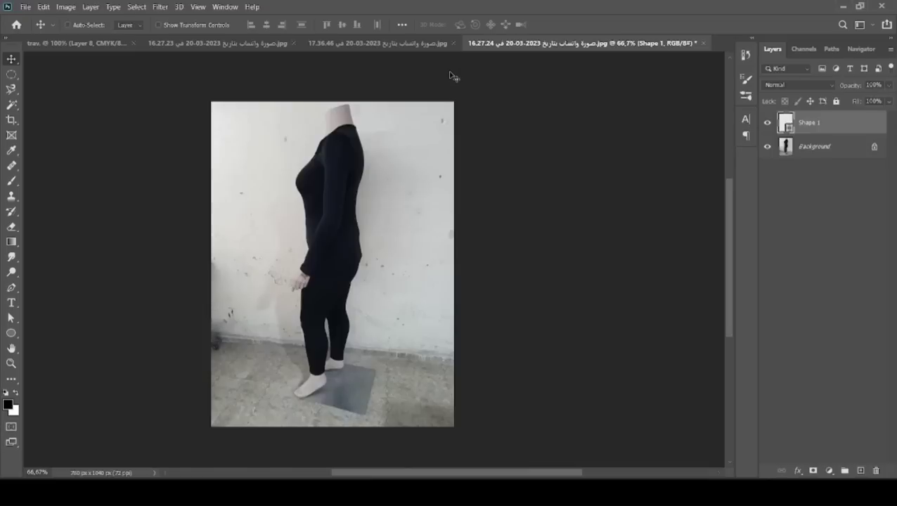
{"action": "key", "text": "ctrl+z"}
{"action": "key", "text": "ctrl+d"}
{"action": "key", "text": "super+space"}
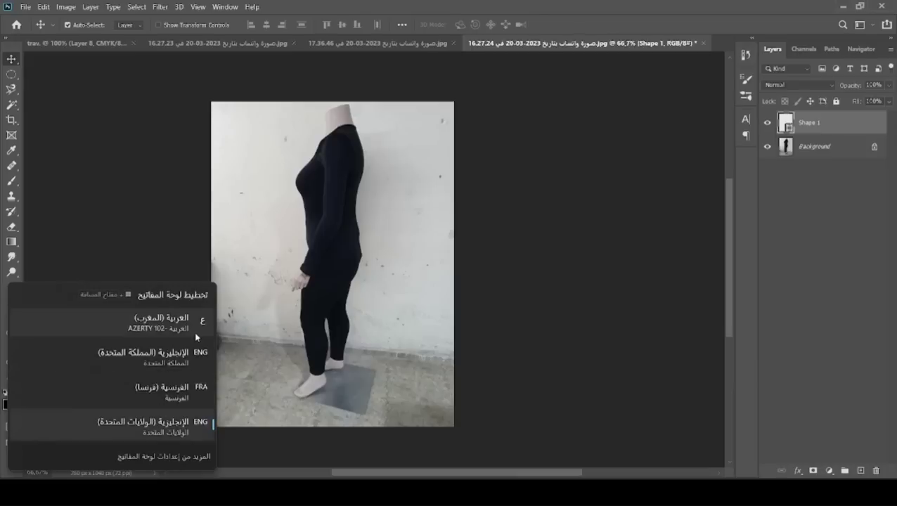
Step: Close the side-view, lace close-up and front-view photos without saving
{"action": "key", "text": "ctrl+w"}
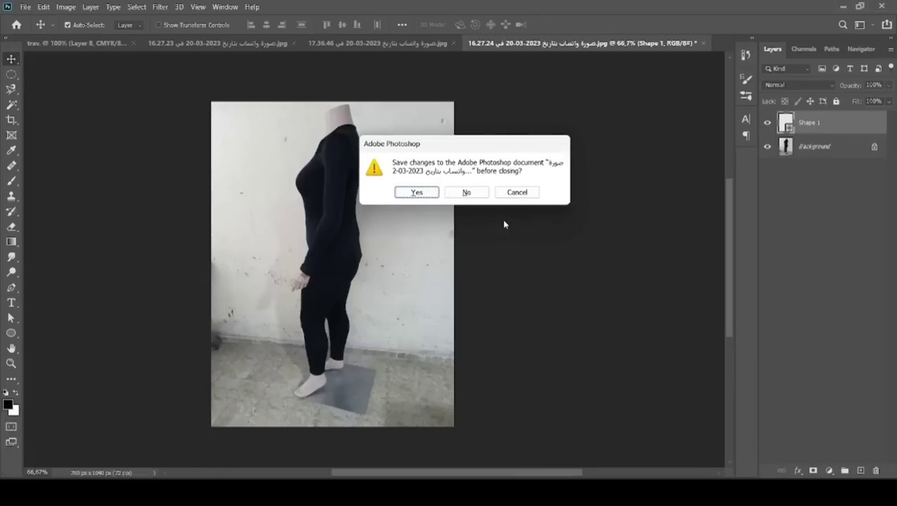
{"action": "left_click", "coordinate": [484, 196]}
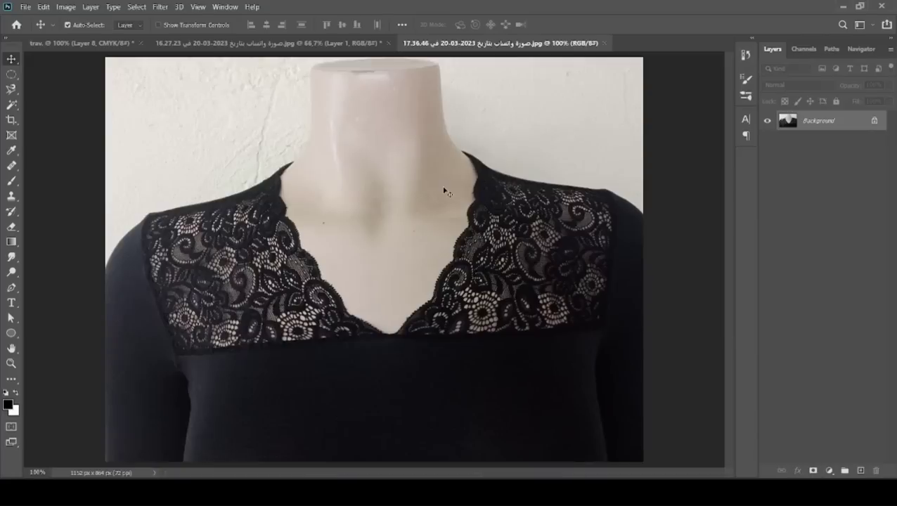
{"action": "key", "text": "ctrl+w"}
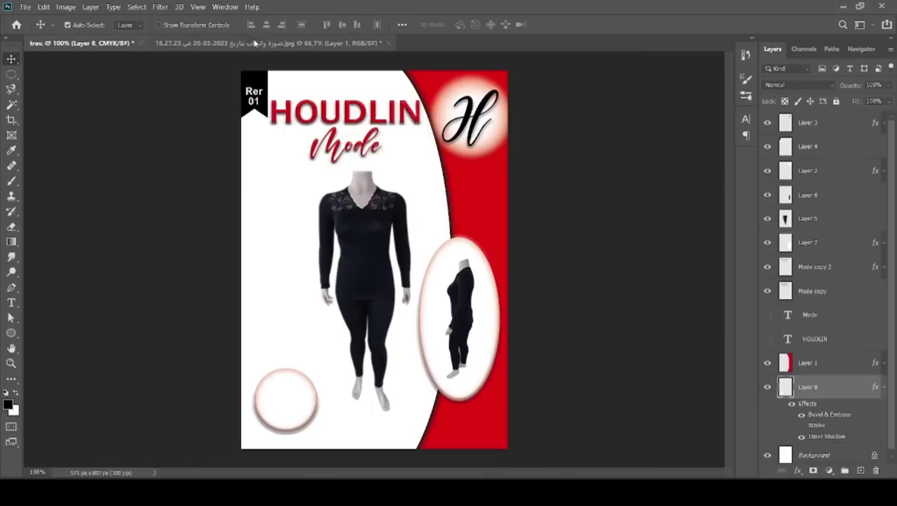
{"action": "left_click", "coordinate": [267, 43]}
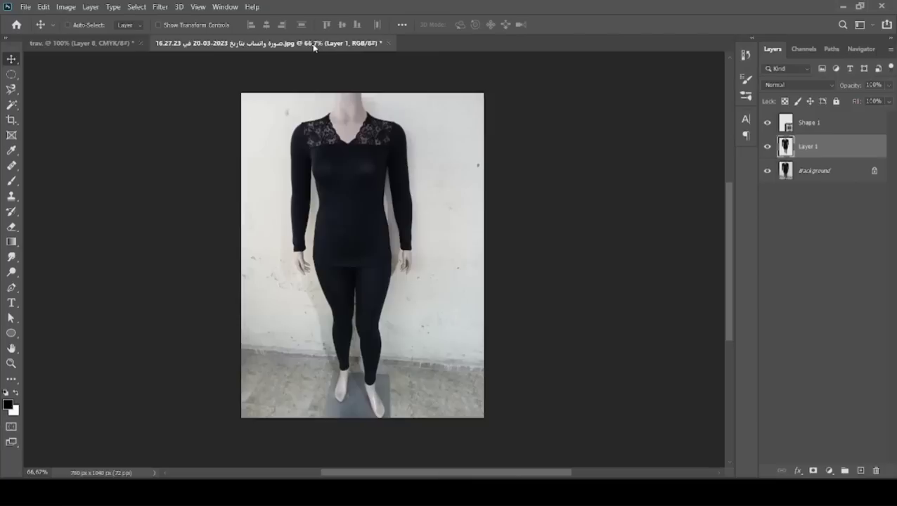
{"action": "key", "text": "ctrl+w"}
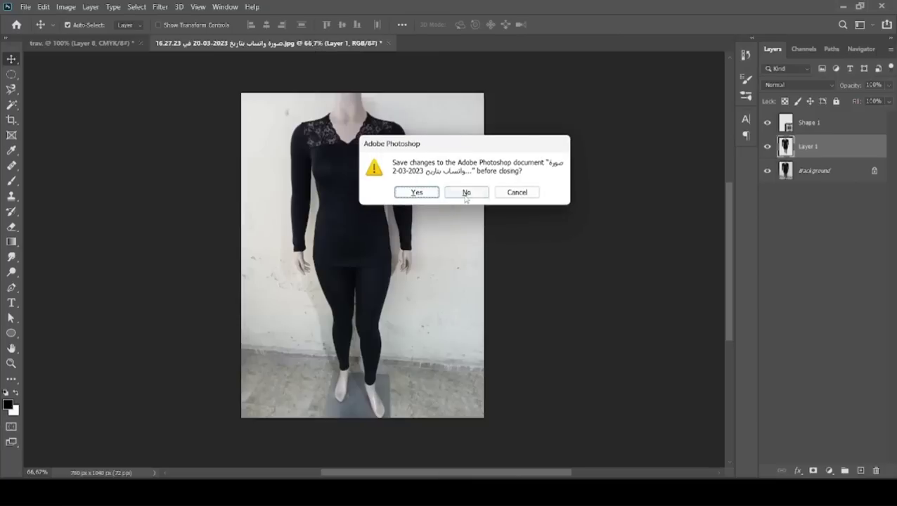
{"action": "left_click", "coordinate": [464, 193]}
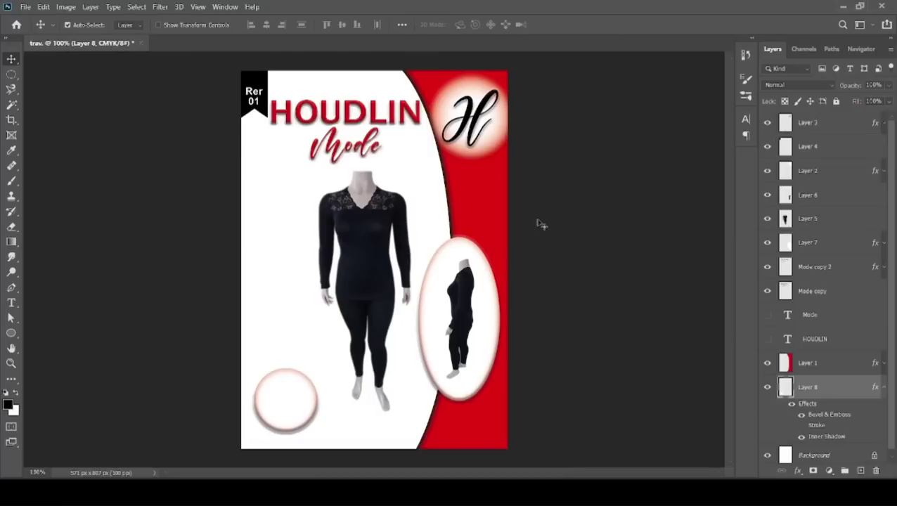
Step: Place a copy of the model over the bottom-left circle, scaled to about 89%
{"action": "left_click_drag", "start_coordinate": [355, 235], "coordinate": [296, 370]}
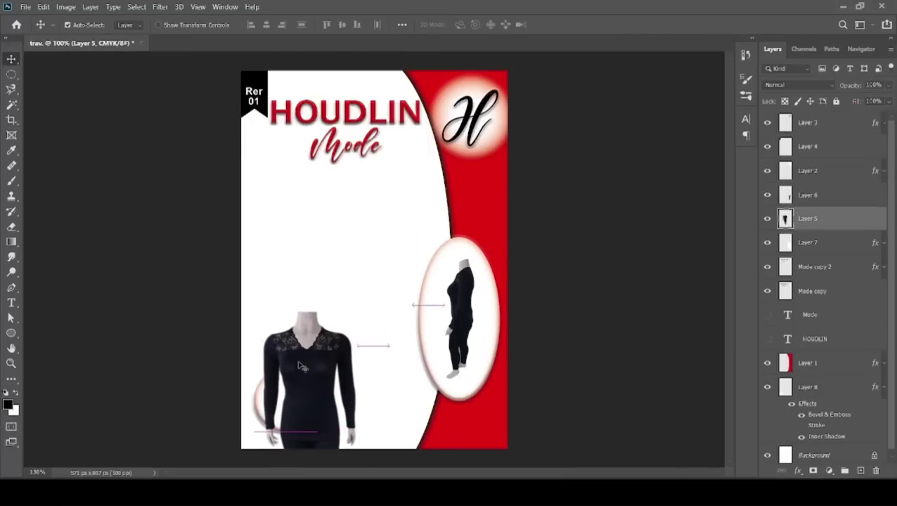
{"action": "key", "text": "ctrl+z"}
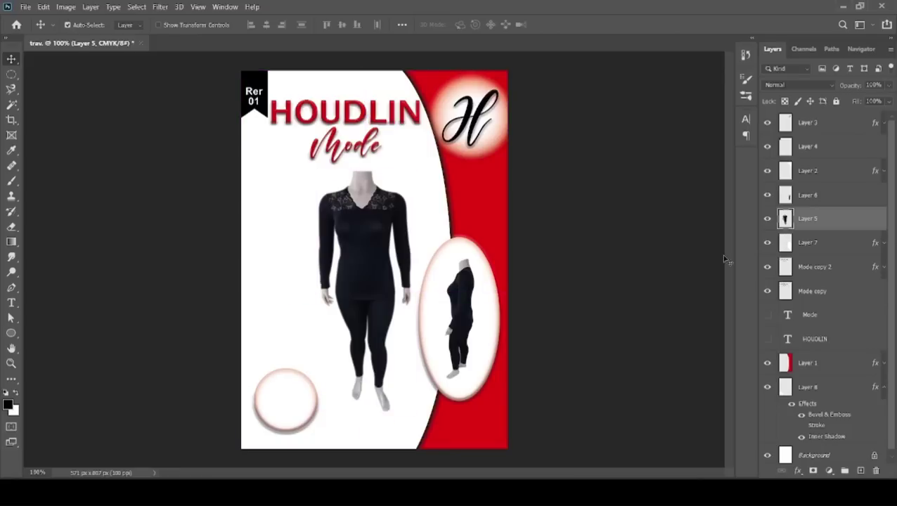
{"action": "scroll", "coordinate": [836, 443], "scroll_direction": "down", "scroll_amount": 1}
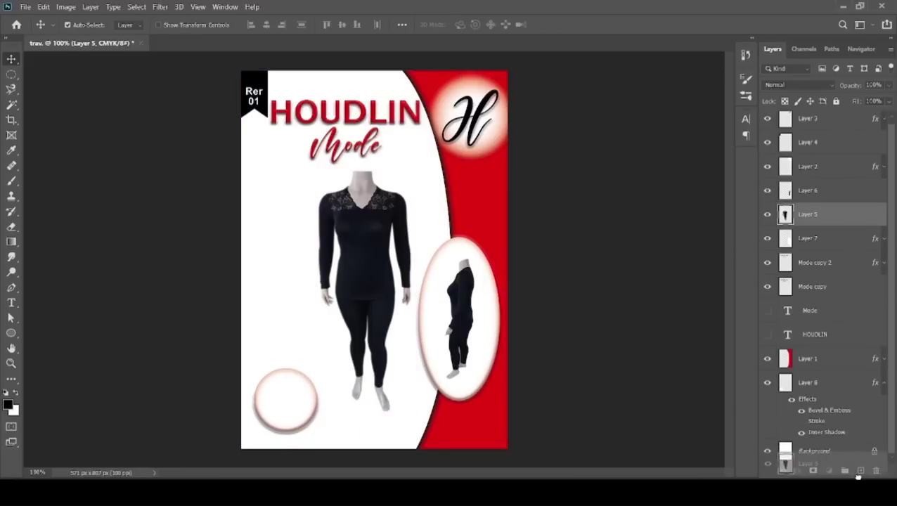
{"action": "key", "text": "ctrl+j"}
{"action": "mouse_move", "coordinate": [362, 243]}
{"action": "left_mouse_down"}
{"action": "mouse_move", "coordinate": [293, 456]}
{"action": "mouse_move", "coordinate": [286, 440]}
{"action": "left_mouse_up"}
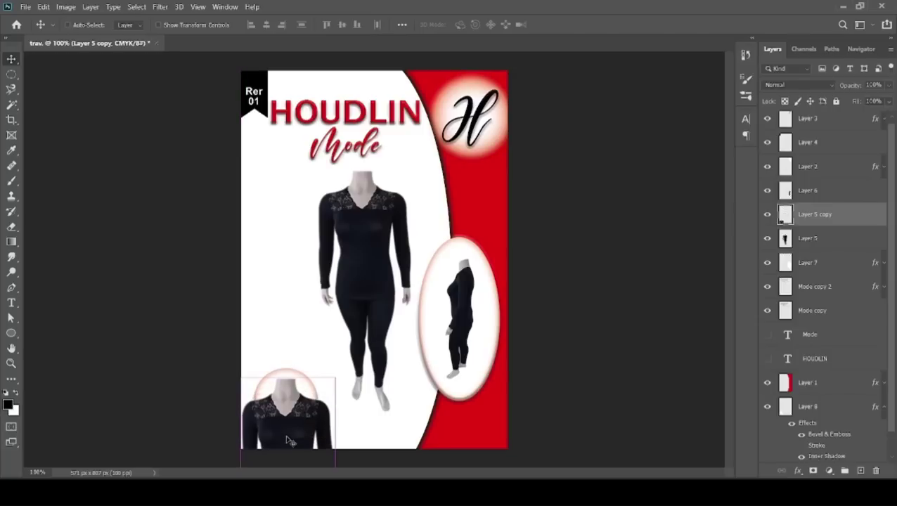
{"action": "key", "text": "ctrl+t"}
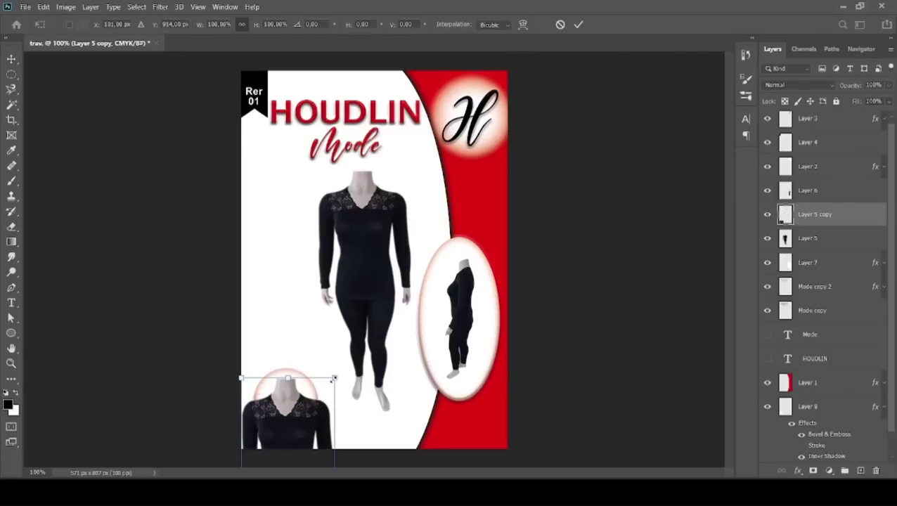
{"action": "left_click_drag", "start_coordinate": [333, 379], "coordinate": [327, 390]}
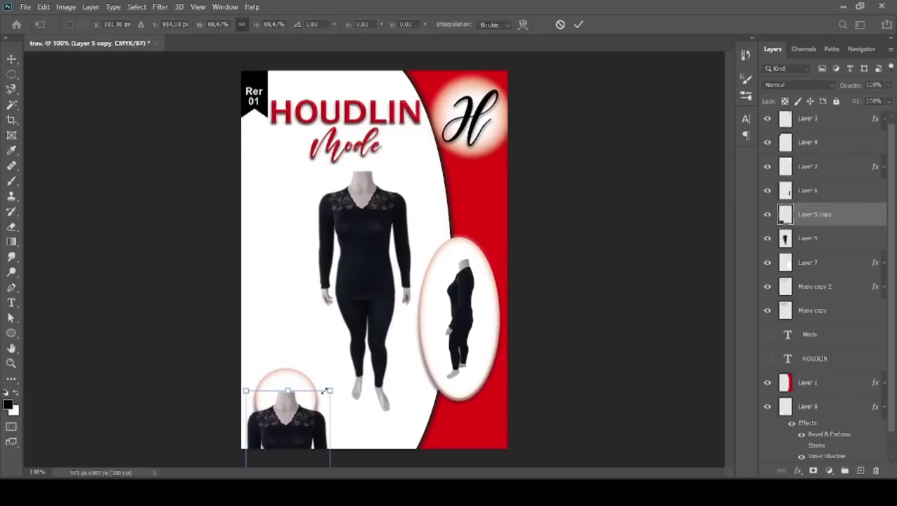
{"action": "key", "text": "shift+Up"}
{"action": "key", "text": "shift+Up"}
{"action": "key", "text": "shift+Up"}
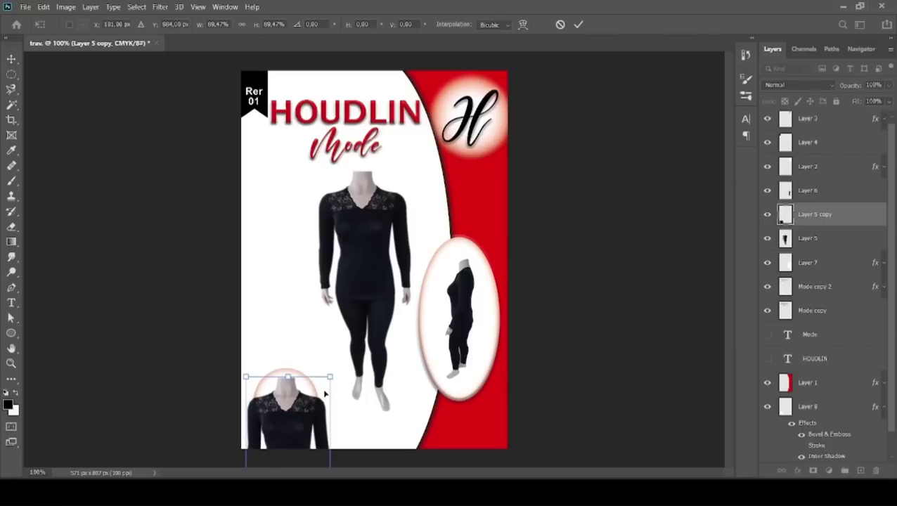
{"action": "key", "text": "Return"}
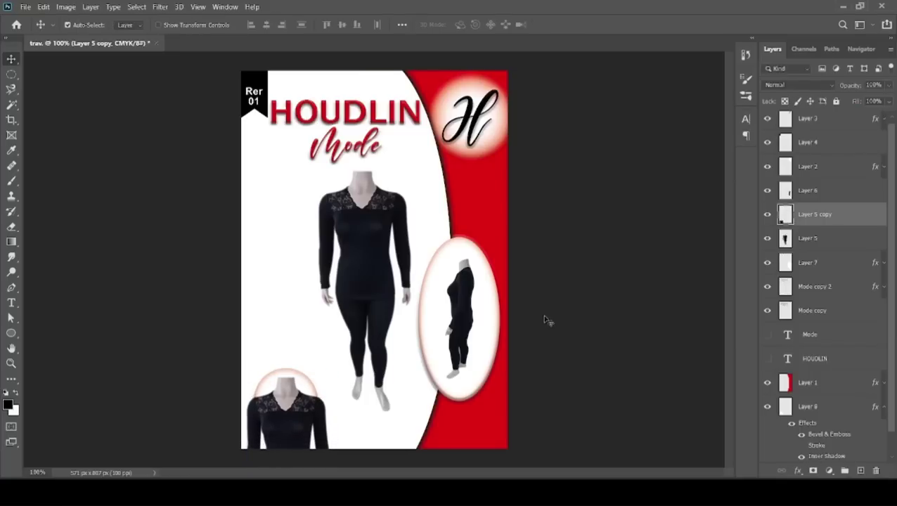
Step: Copy the circle-shaped part of the model copy onto new Layer 9
{"action": "left_click", "coordinate": [270, 385]}
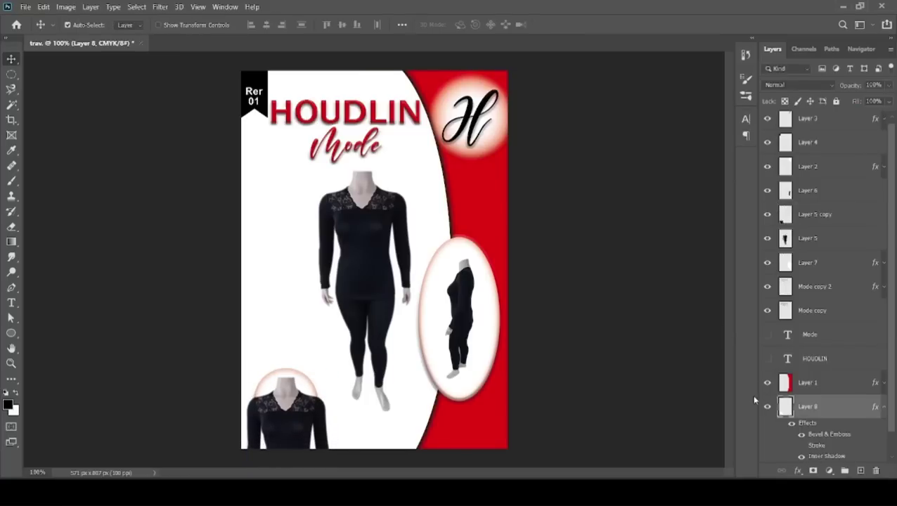
{"action": "left_click", "coordinate": [785, 407], "text": "ctrl"}
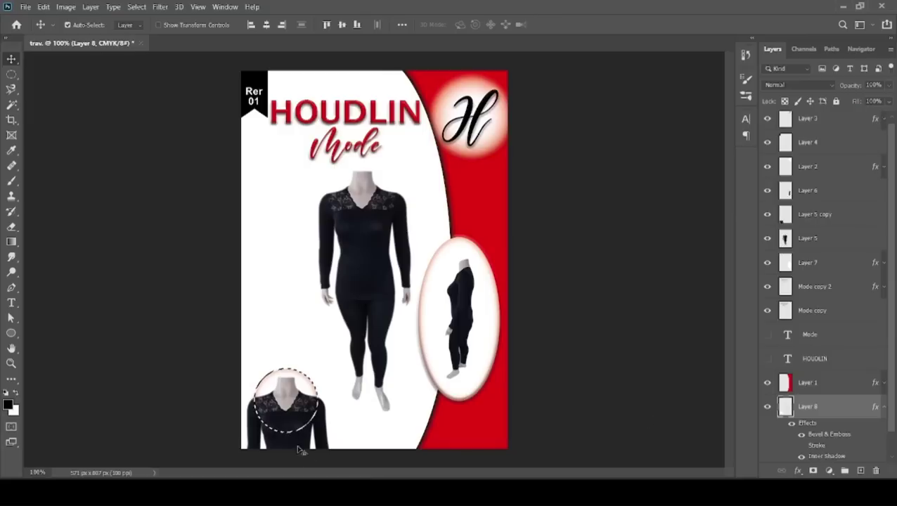
{"action": "left_click", "coordinate": [815, 214]}
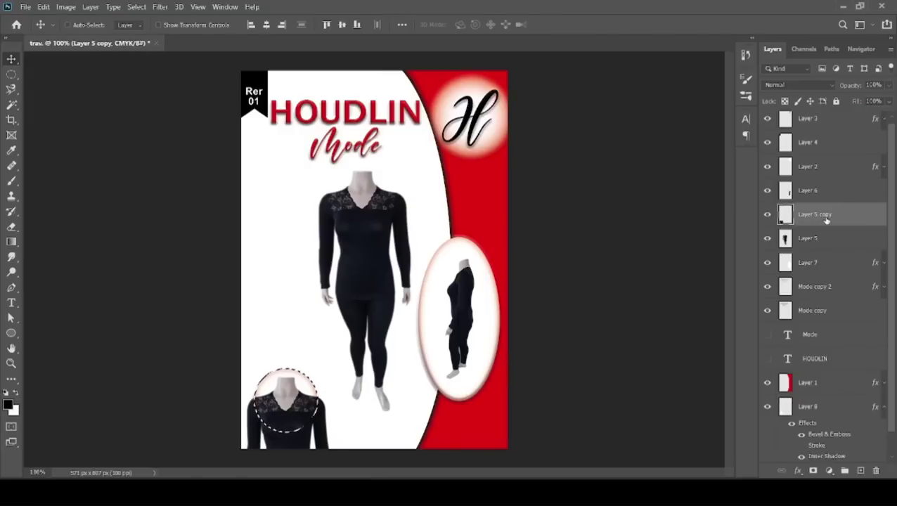
{"action": "key", "text": "ctrl+j"}
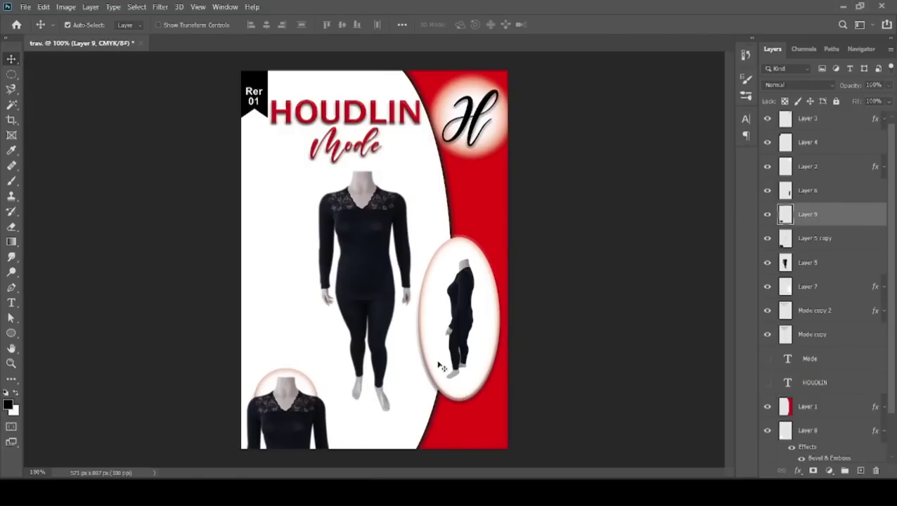
{"action": "left_click_drag", "start_coordinate": [831, 239], "coordinate": [875, 470]}
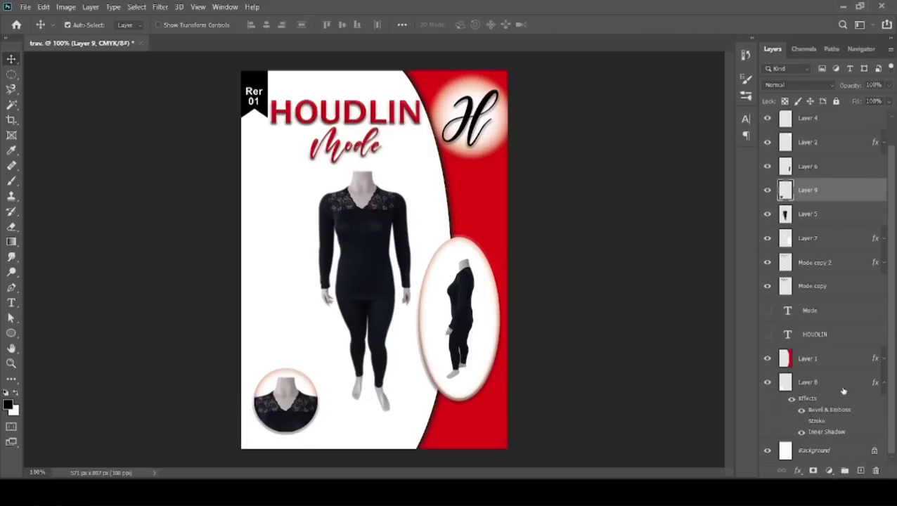
{"action": "left_click_drag", "start_coordinate": [892, 391], "coordinate": [891, 343]}
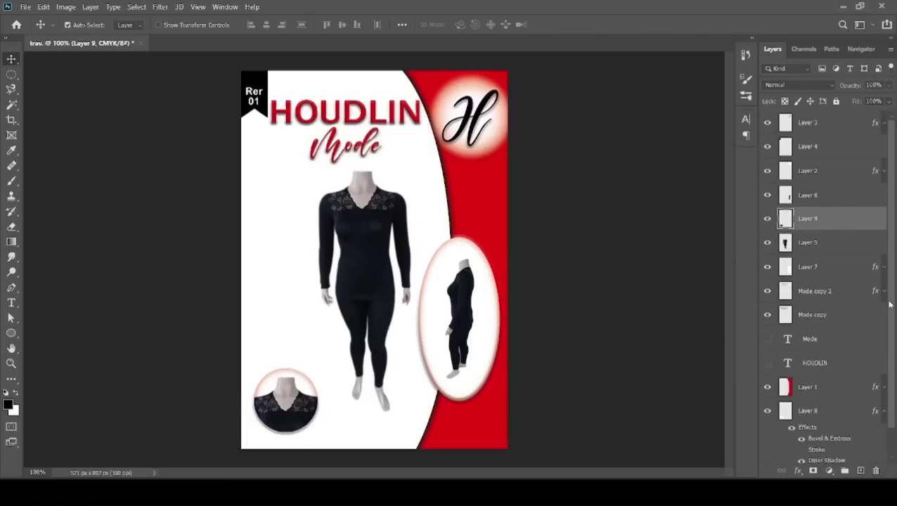
{"action": "left_click", "coordinate": [310, 386]}
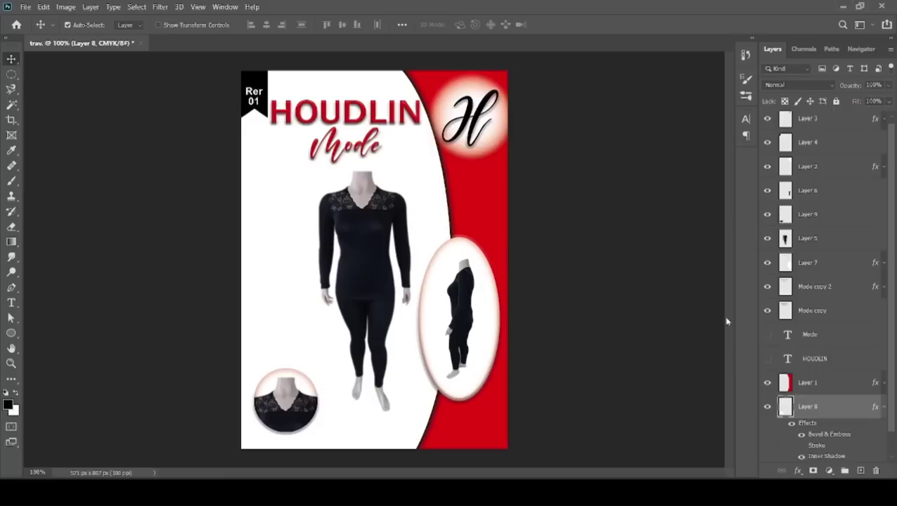
Step: Recolour Layer 8's second Inner Shadow to light grey bababe and apply it
{"action": "double_click", "coordinate": [841, 412]}
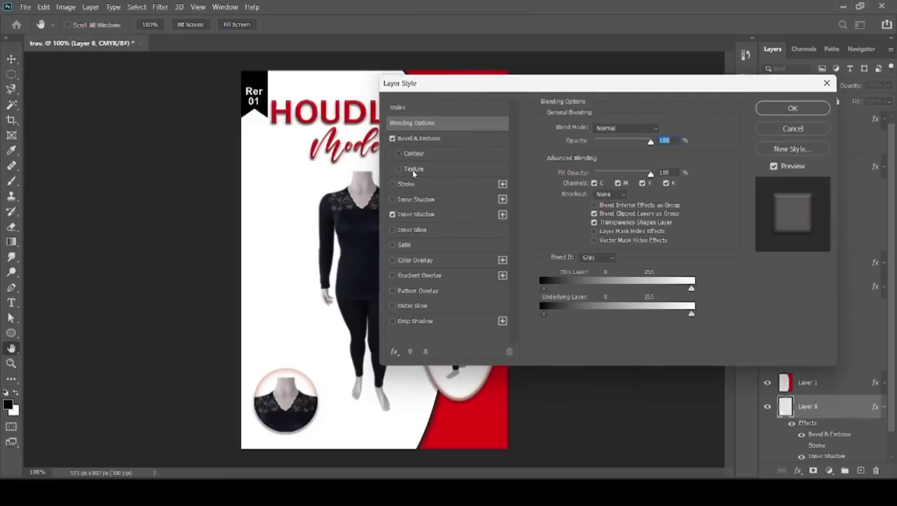
{"action": "left_click", "coordinate": [449, 214]}
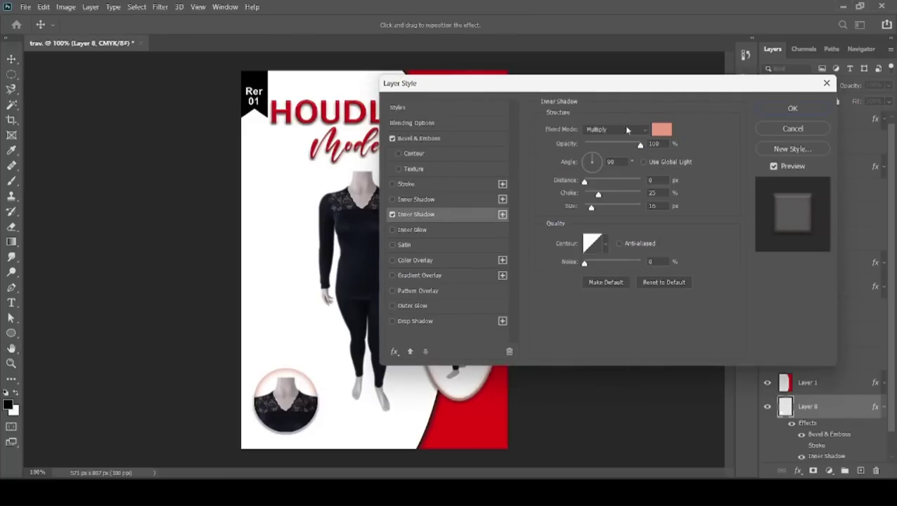
{"action": "left_click", "coordinate": [660, 131]}
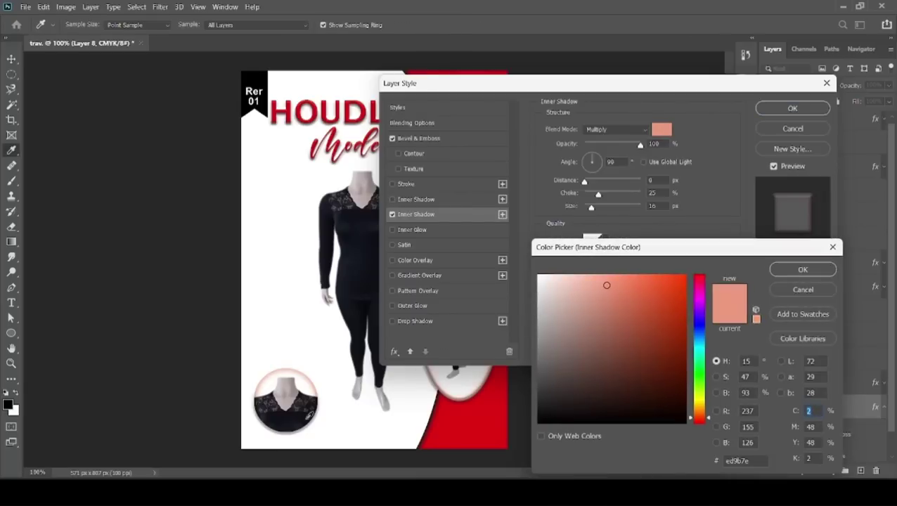
{"action": "left_click", "coordinate": [308, 416]}
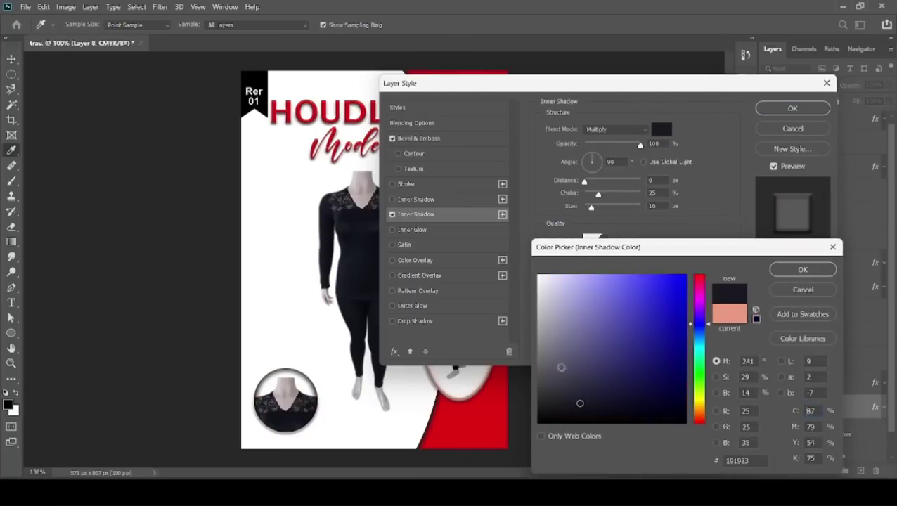
{"action": "left_click", "coordinate": [544, 367]}
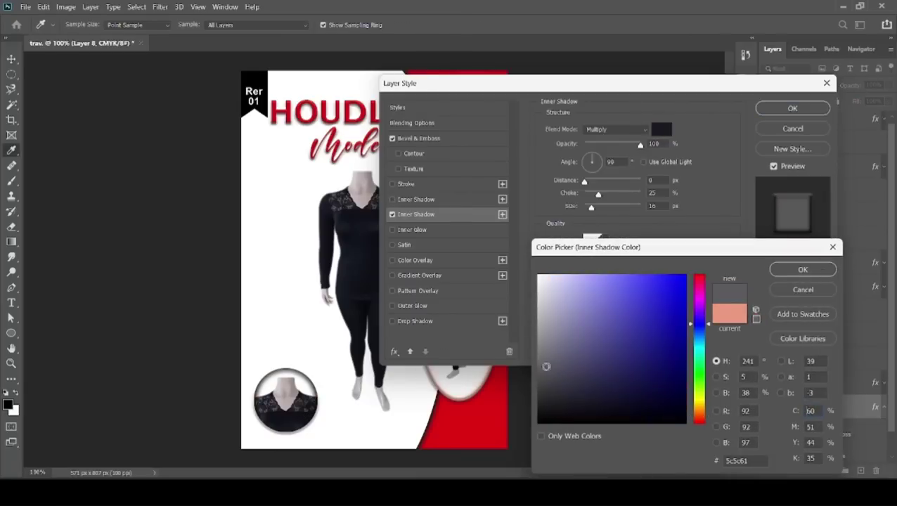
{"action": "left_click", "coordinate": [543, 342]}
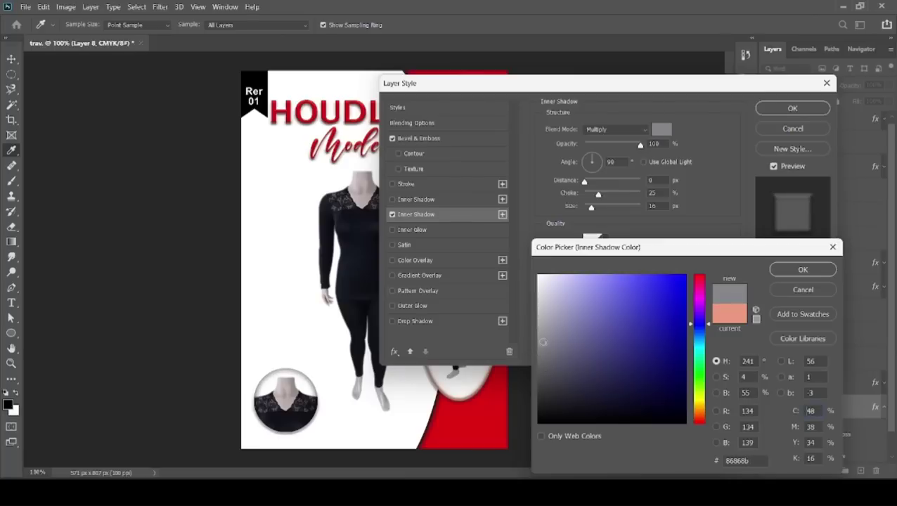
{"action": "left_click", "coordinate": [542, 312]}
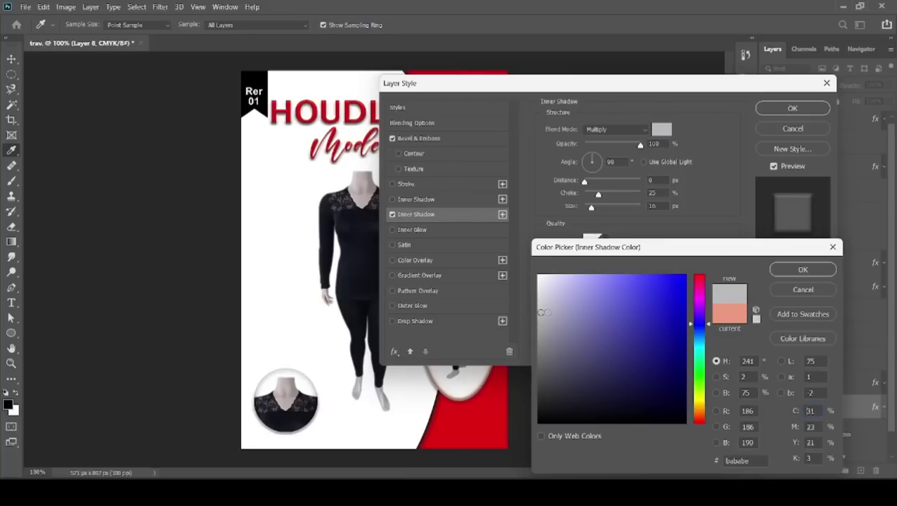
{"action": "left_click", "coordinate": [801, 270]}
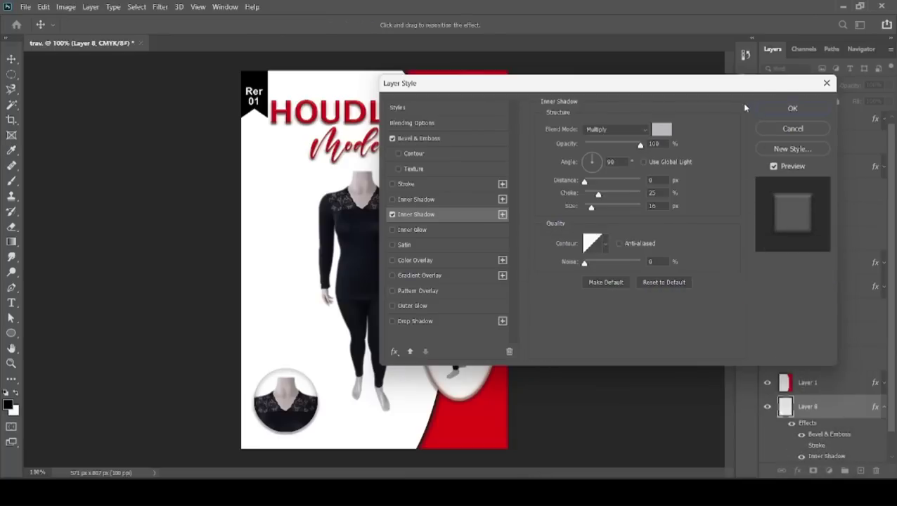
{"action": "left_click_drag", "start_coordinate": [739, 85], "coordinate": [708, 180]}
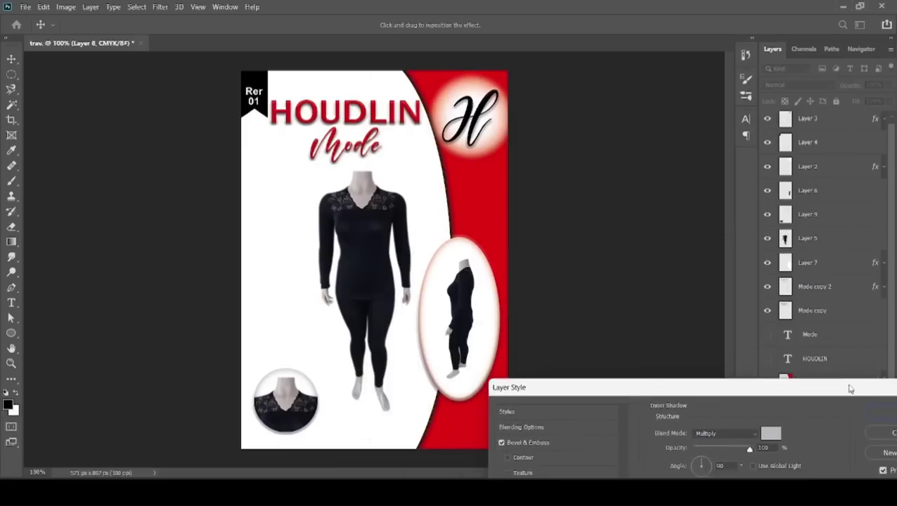
{"action": "left_click", "coordinate": [781, 206]}
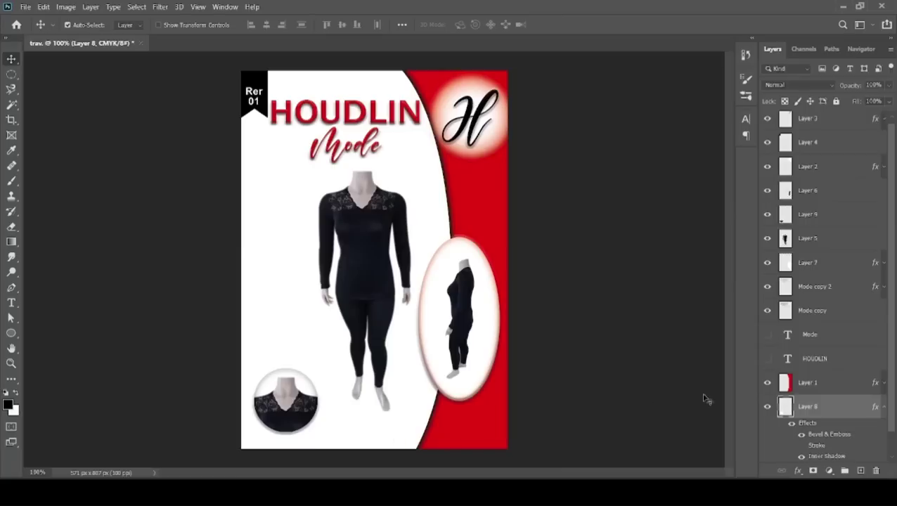
{"action": "left_click", "coordinate": [883, 408]}
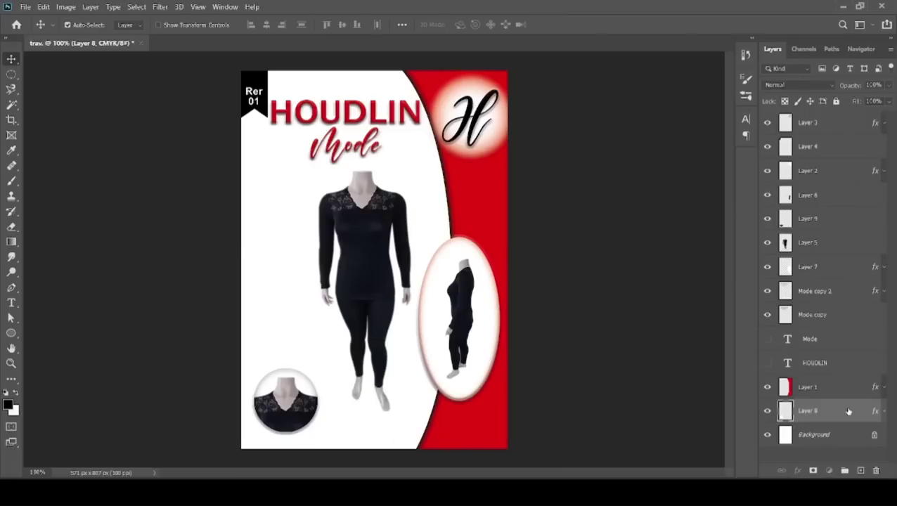
Step: Move Layer 8 up next to Layer 9 and link the circle with its close-up
{"action": "left_click_drag", "start_coordinate": [848, 410], "coordinate": [819, 242]}
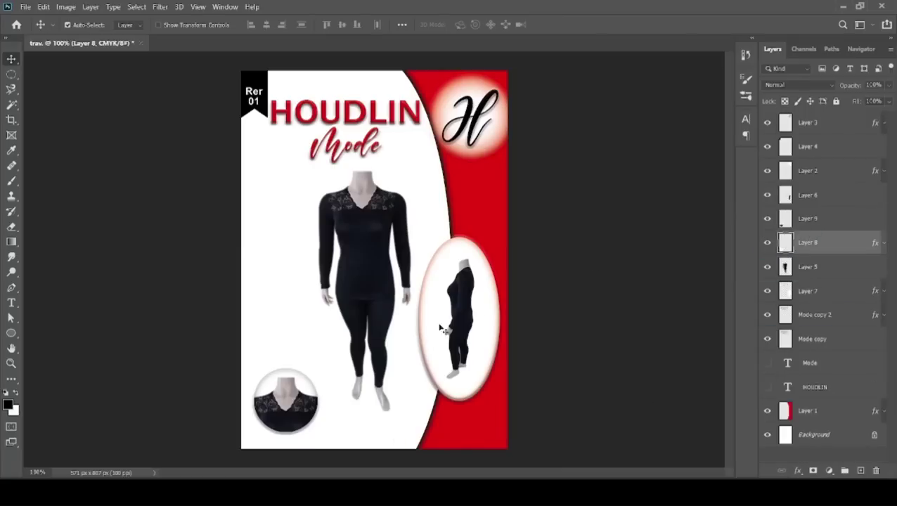
{"action": "left_click", "coordinate": [824, 230], "text": "shift"}
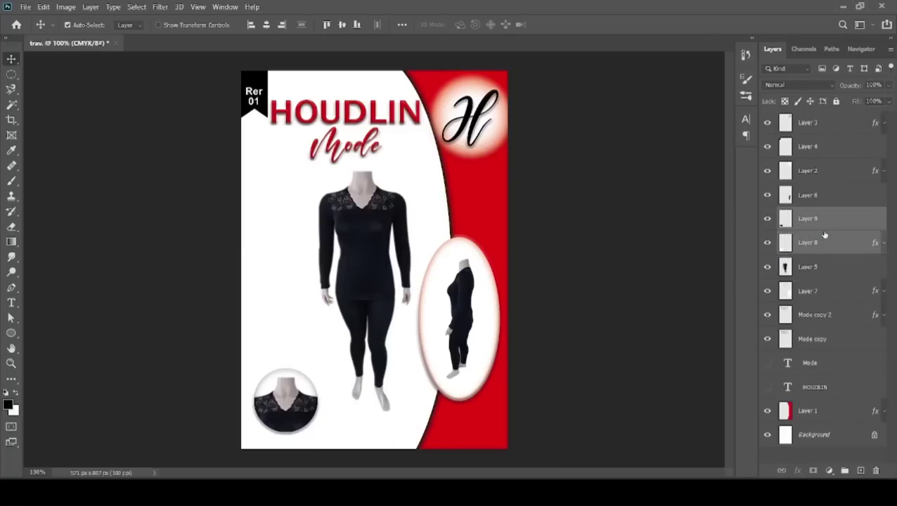
{"action": "right_click", "coordinate": [849, 250]}
Step: Place Layer 7 directly under Layer 6 and link the two oval inset layers
{"action": "left_click", "coordinate": [465, 296]}
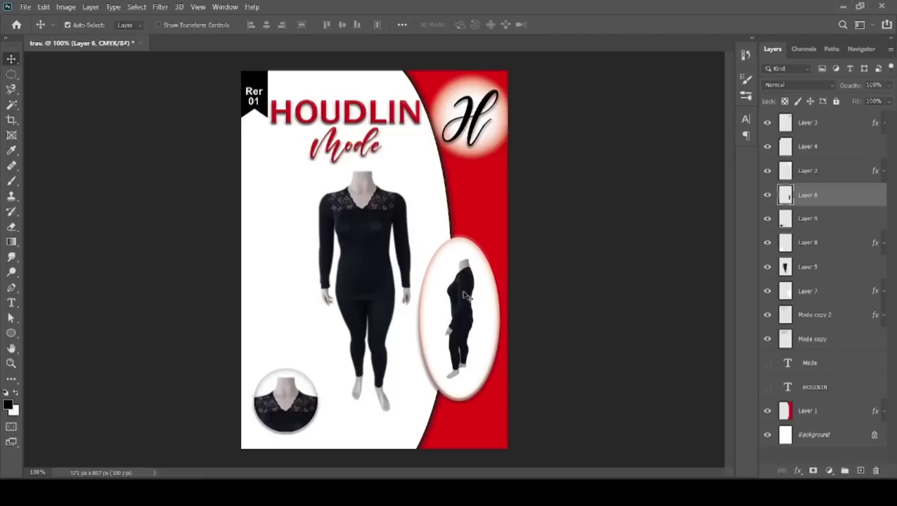
{"action": "left_click", "coordinate": [485, 328]}
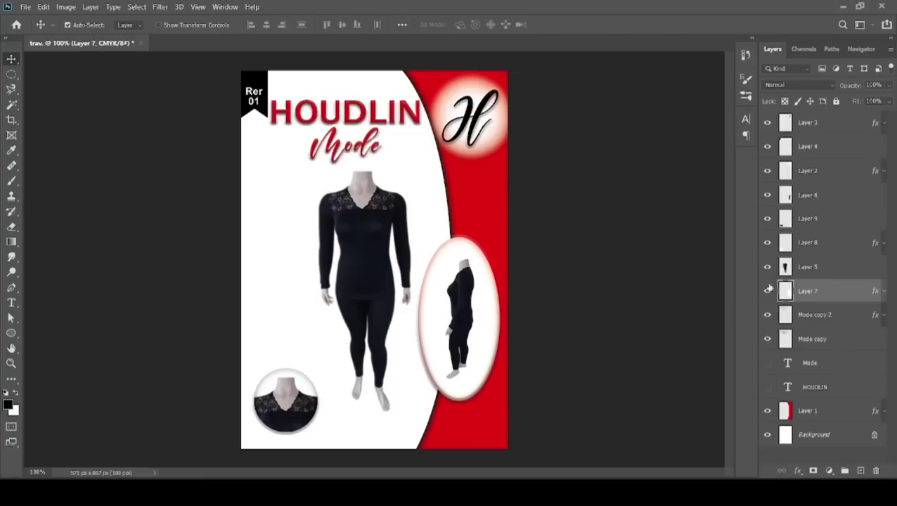
{"action": "left_click_drag", "start_coordinate": [834, 289], "coordinate": [831, 206]}
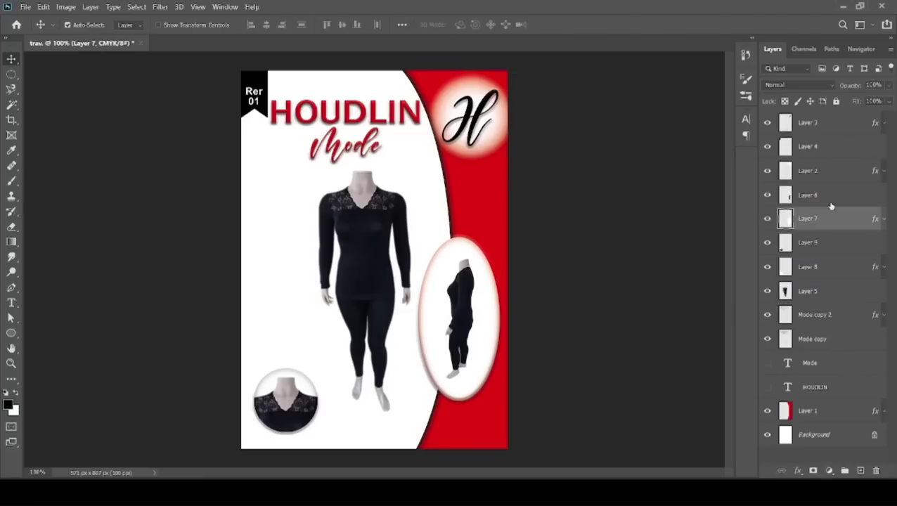
{"action": "left_click", "coordinate": [830, 205], "text": "shift"}
{"action": "right_click", "coordinate": [833, 211]}
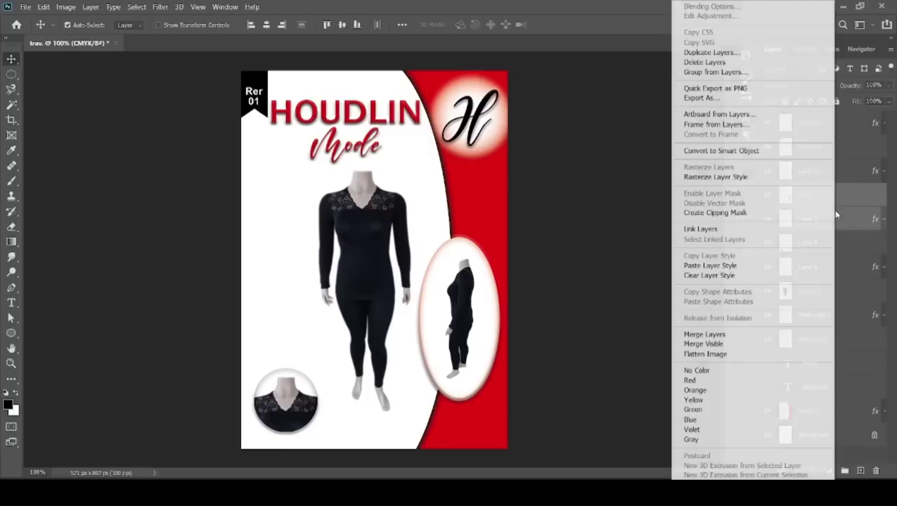
{"action": "left_click", "coordinate": [775, 229]}
Step: Shift the linked side-view oval slightly down and right
{"action": "left_click_drag", "start_coordinate": [444, 310], "coordinate": [447, 321]}
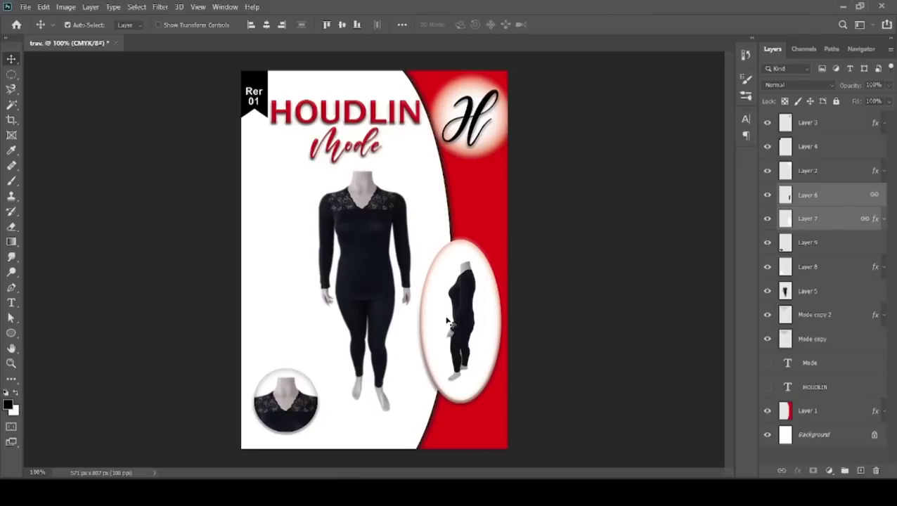
{"action": "left_click", "coordinate": [848, 249]}
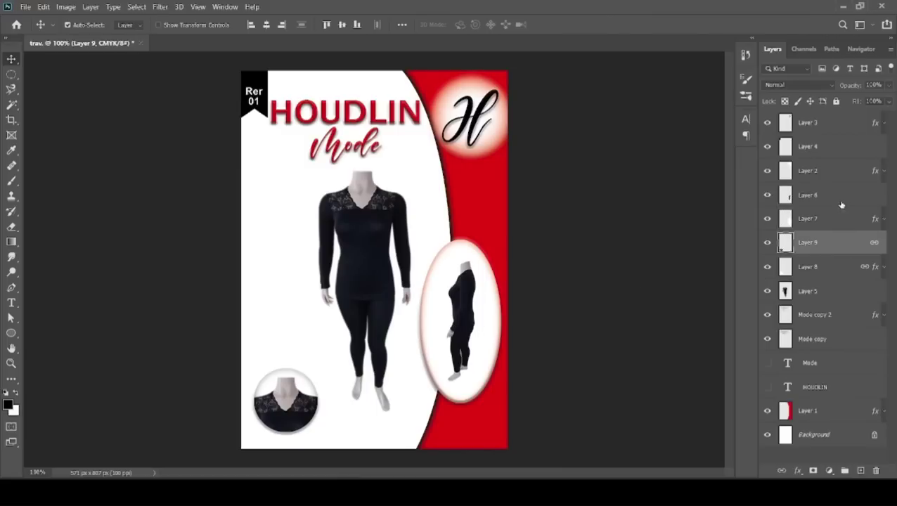
{"action": "left_click", "coordinate": [847, 196]}
{"action": "key", "text": "ctrl+t"}
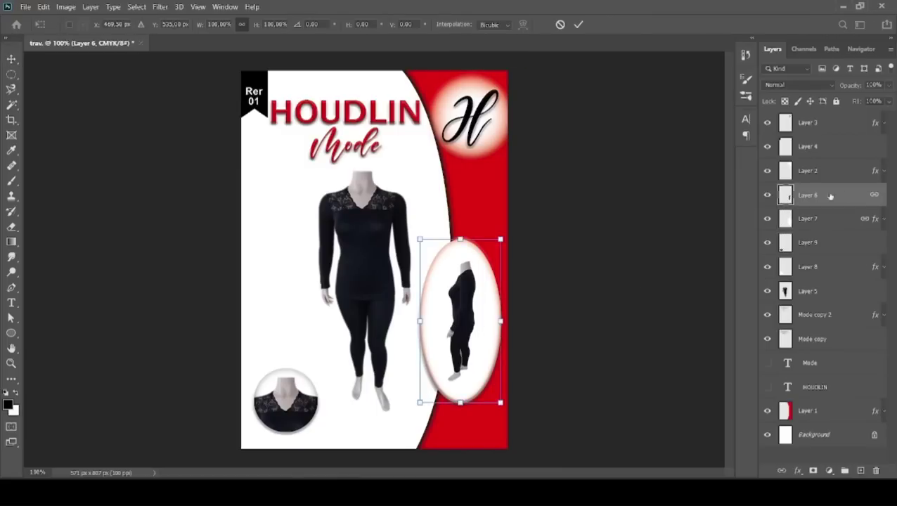
{"action": "key", "text": "Escape"}
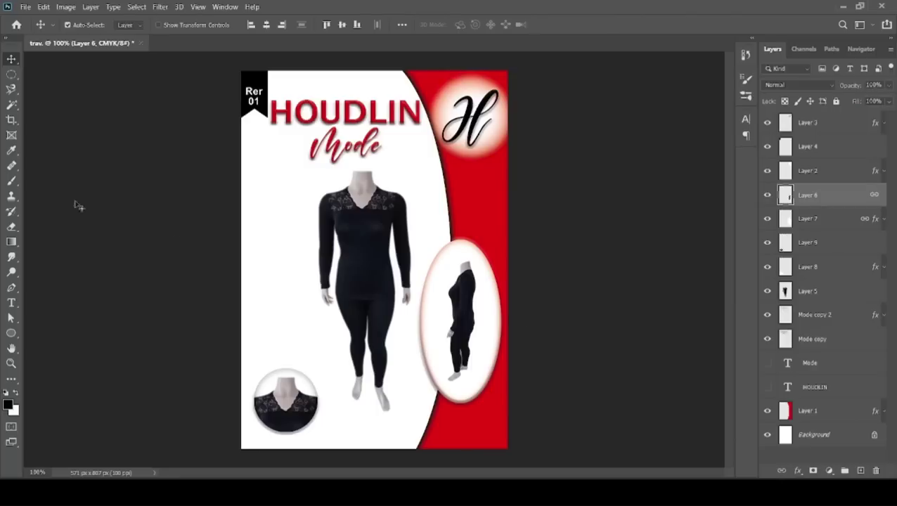
Step: Draw a roughly 63 px black circle on a new layer left of the model
{"action": "left_click", "coordinate": [12, 74]}
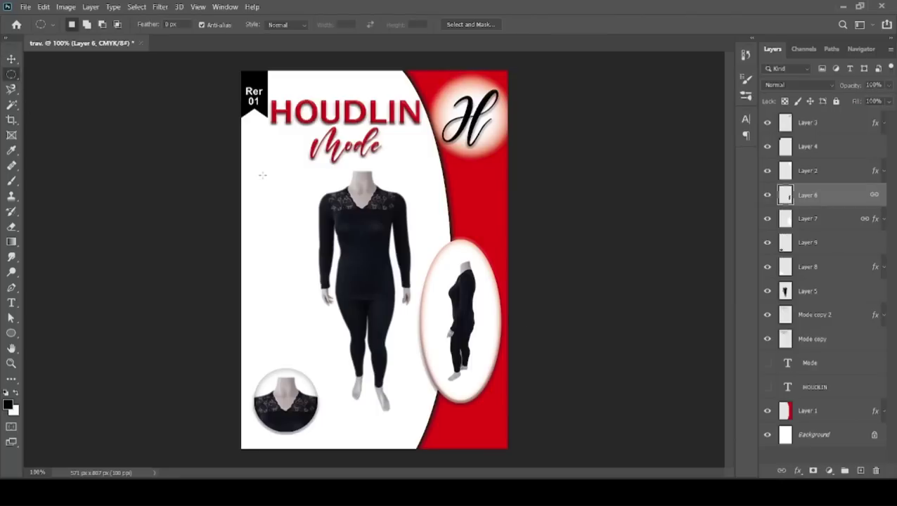
{"action": "left_click_drag", "start_coordinate": [262, 175], "coordinate": [290, 204]}
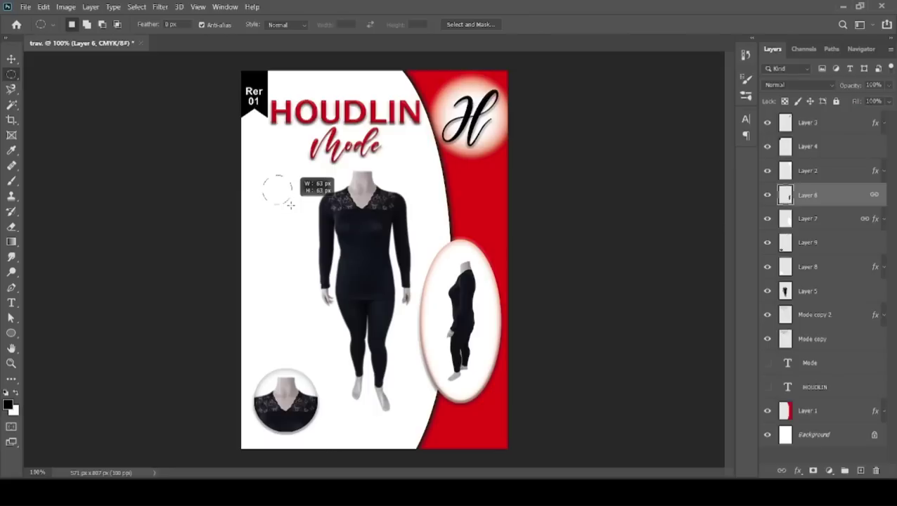
{"action": "left_click_drag", "start_coordinate": [290, 204], "coordinate": [290, 204]}
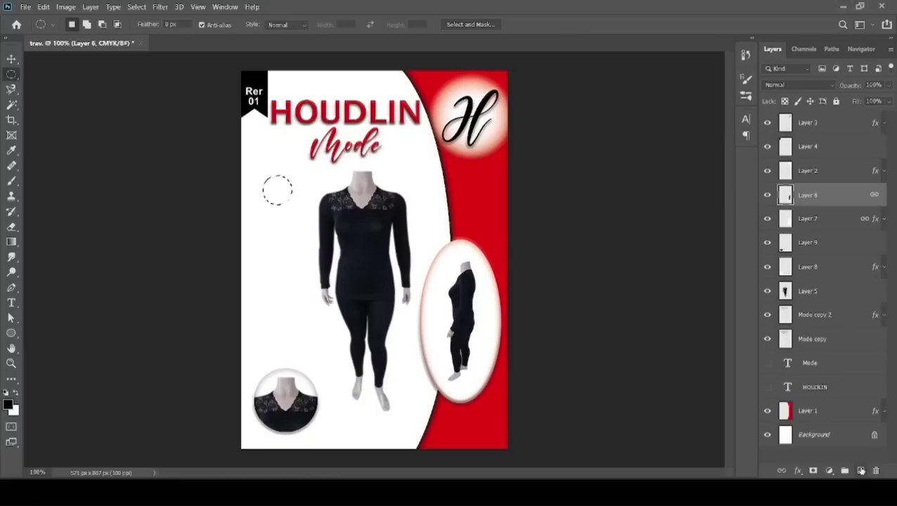
{"action": "left_click", "coordinate": [860, 470]}
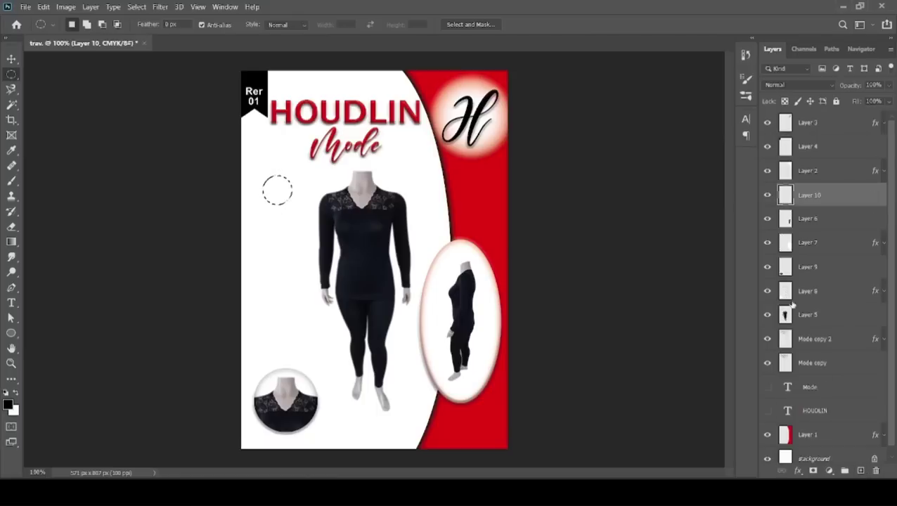
{"action": "key", "text": "alt+BackSpace"}
{"action": "key", "text": "ctrl+d"}
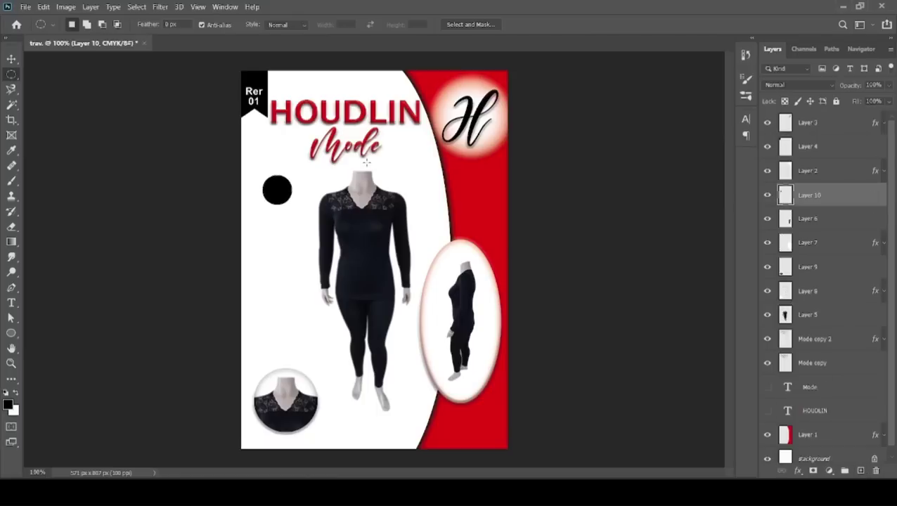
Step: Position the black circle and duplicate it downward into an evenly spaced column
{"action": "left_click", "coordinate": [11, 59]}
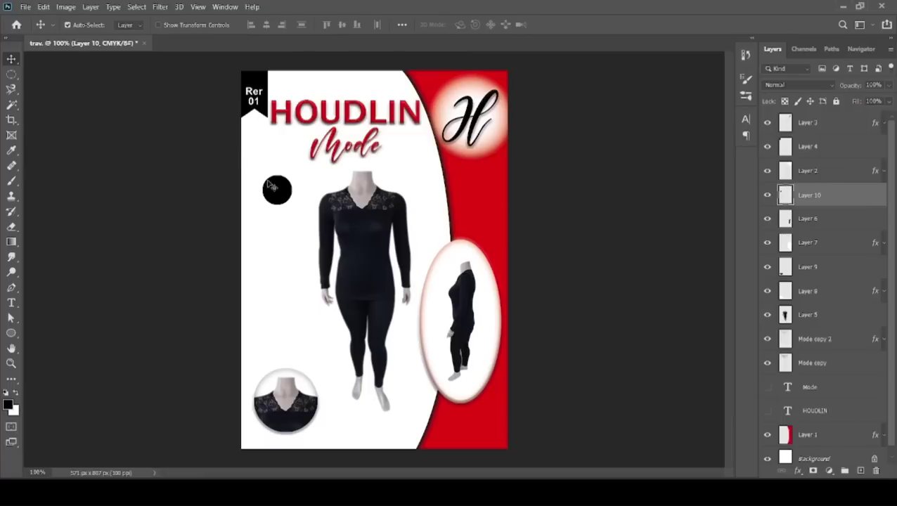
{"action": "left_click_drag", "start_coordinate": [275, 187], "coordinate": [268, 184]}
{"action": "key", "text": "shift+Left"}
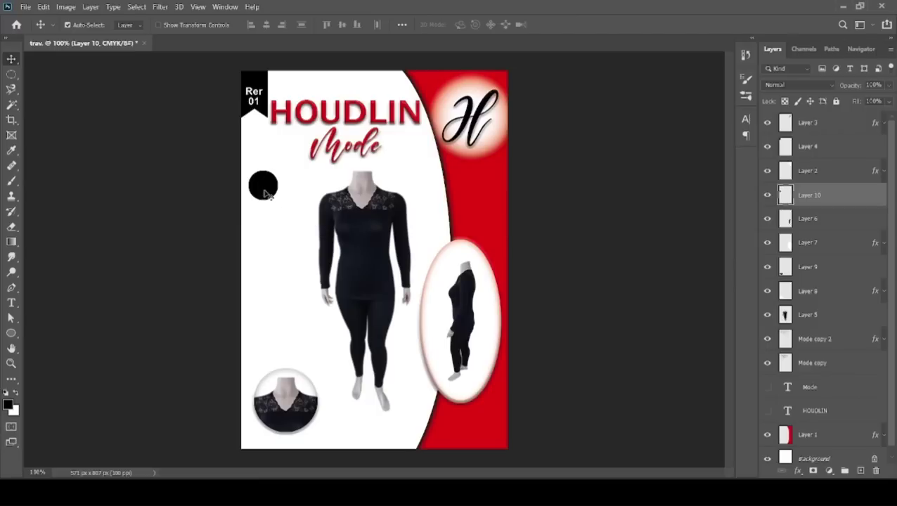
{"action": "left_click_drag", "start_coordinate": [267, 195], "coordinate": [274, 218]}
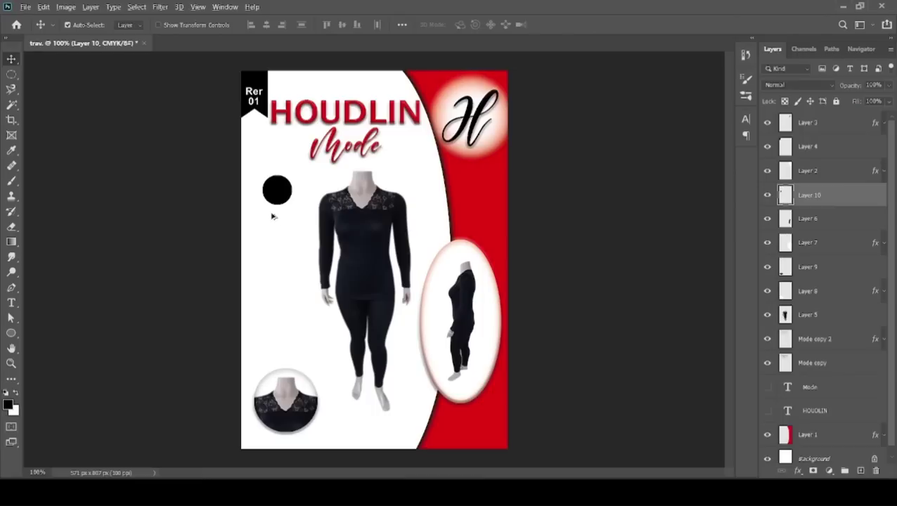
{"action": "left_click_drag", "start_coordinate": [279, 201], "coordinate": [281, 237]}
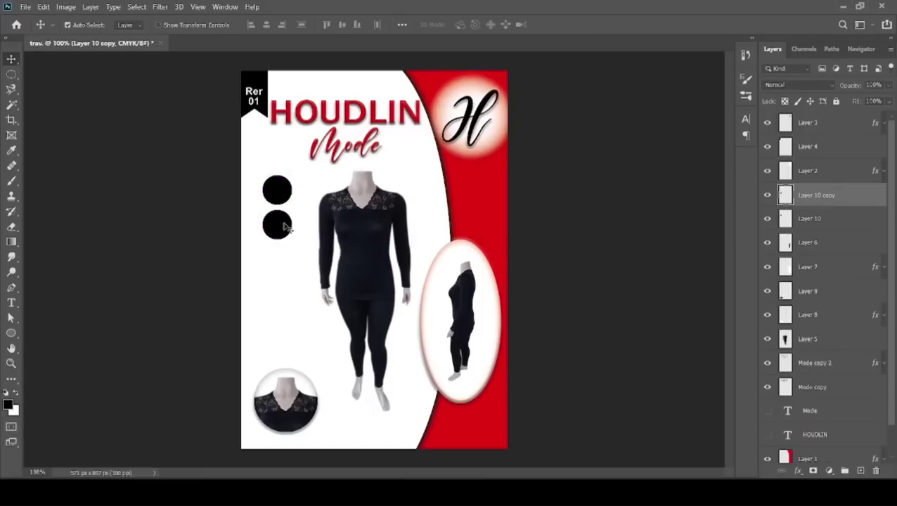
{"action": "left_click_drag", "start_coordinate": [284, 226], "coordinate": [288, 243]}
{"action": "left_click_drag", "start_coordinate": [284, 233], "coordinate": [287, 303]}
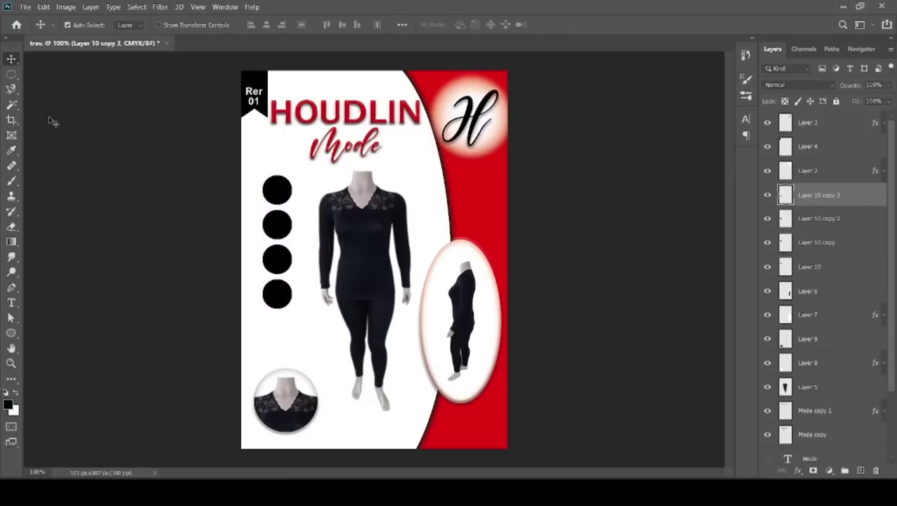
Step: Roughen the edge of the top black circle on Layer 10 by repeating the last filter
{"action": "left_click", "coordinate": [279, 196]}
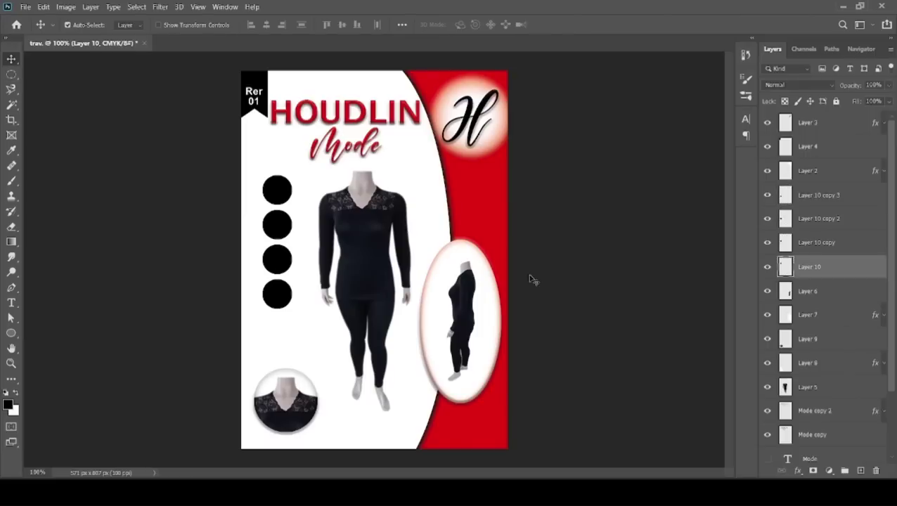
{"action": "left_click", "coordinate": [785, 267], "text": "ctrl"}
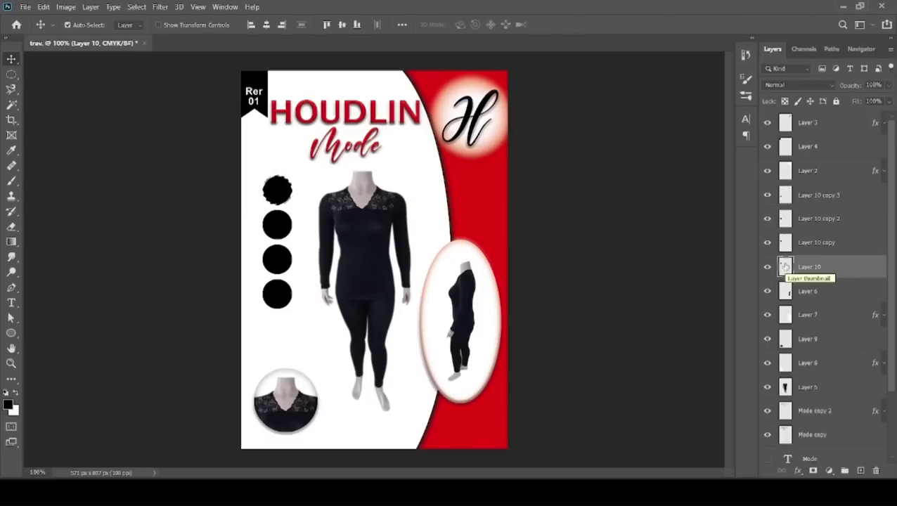
{"action": "key", "text": "ctrl+d"}
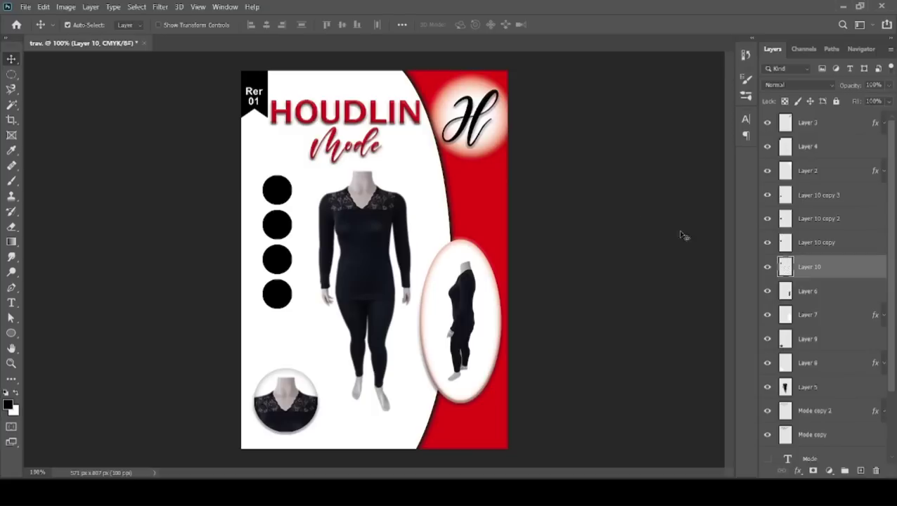
{"action": "left_click", "coordinate": [850, 200], "text": "shift"}
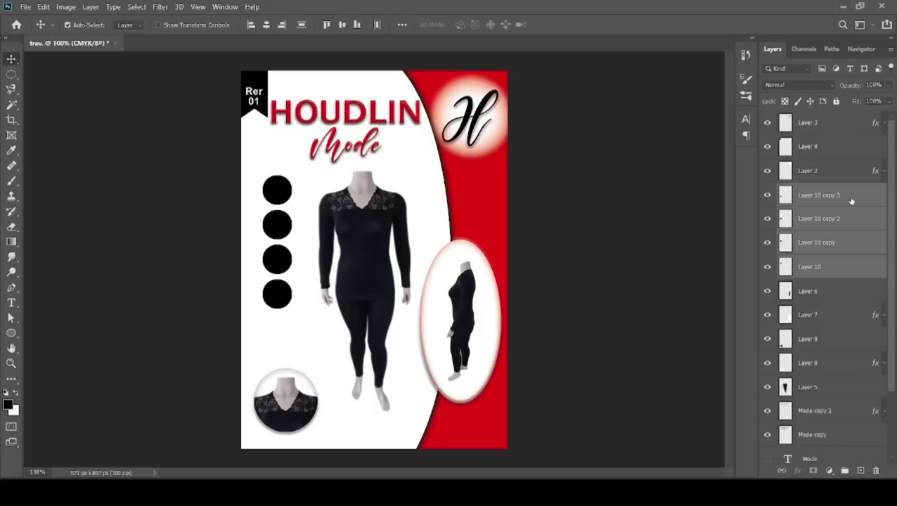
{"action": "right_click", "coordinate": [865, 203]}
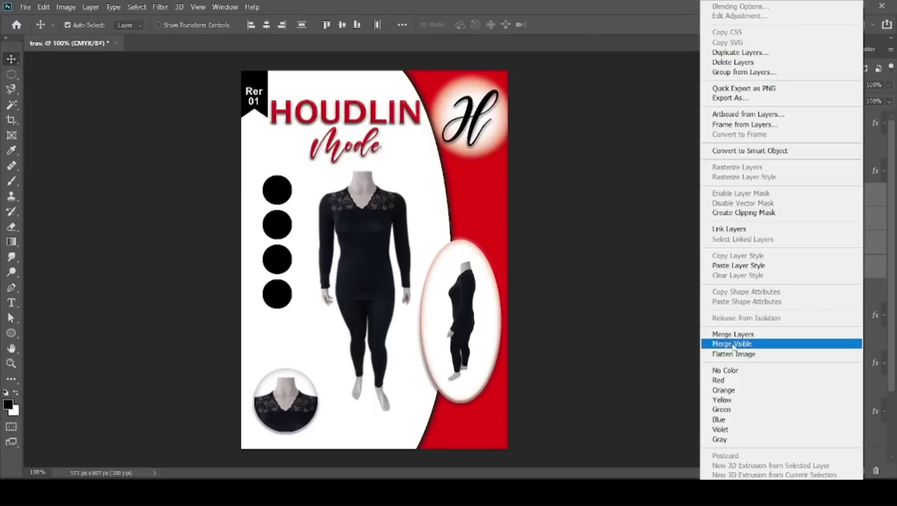
{"action": "left_click", "coordinate": [640, 329]}
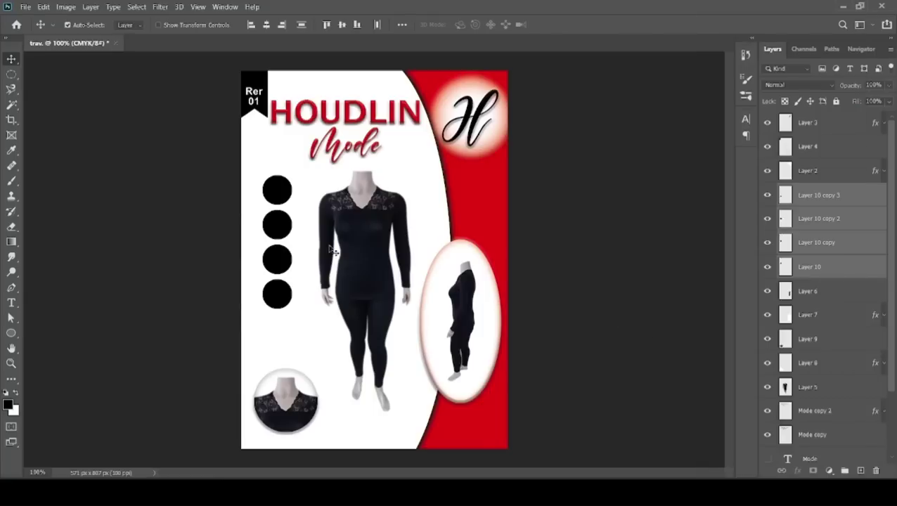
{"action": "left_click", "coordinate": [276, 200]}
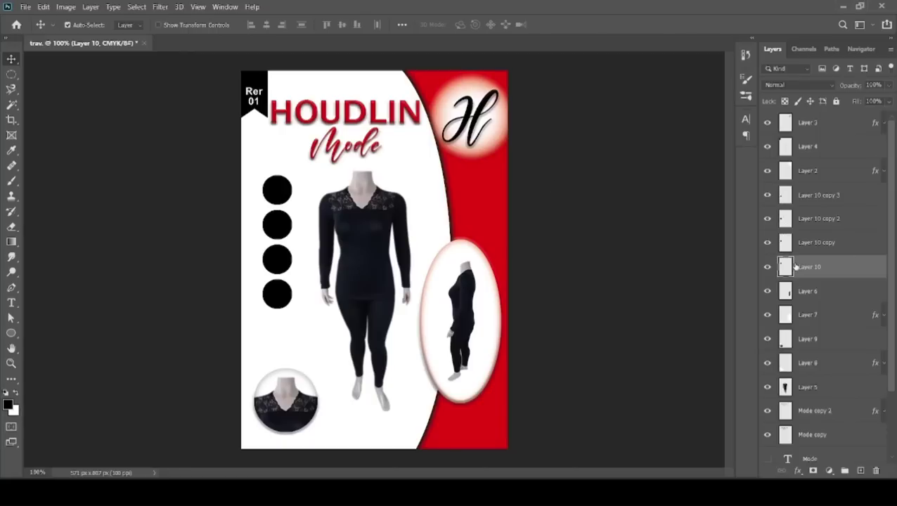
{"action": "key", "text": "ctrl+alt+f"}
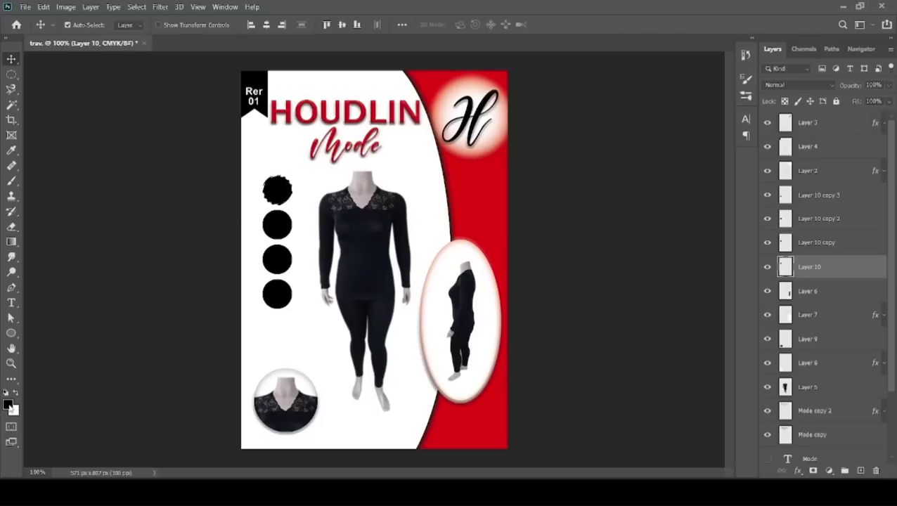
Step: Set the foreground colour to soft lilac a78bc0 (magenta 50)
{"action": "left_click", "coordinate": [8, 404]}
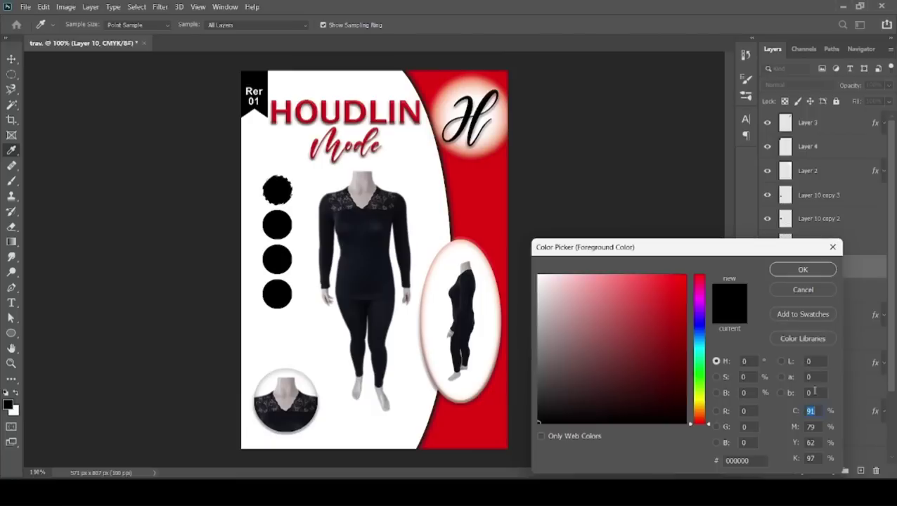
{"action": "type", "text": "100"}
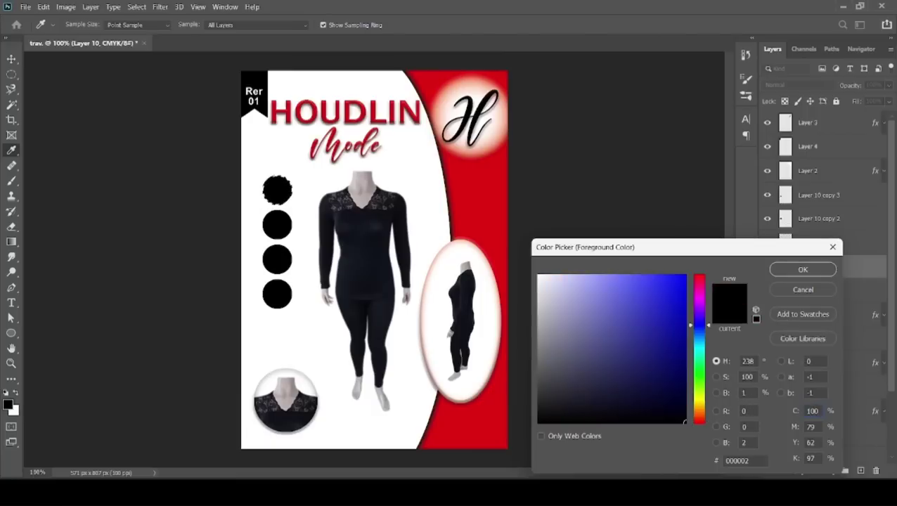
{"action": "key", "text": "Tab"}
{"action": "type", "text": "20"}
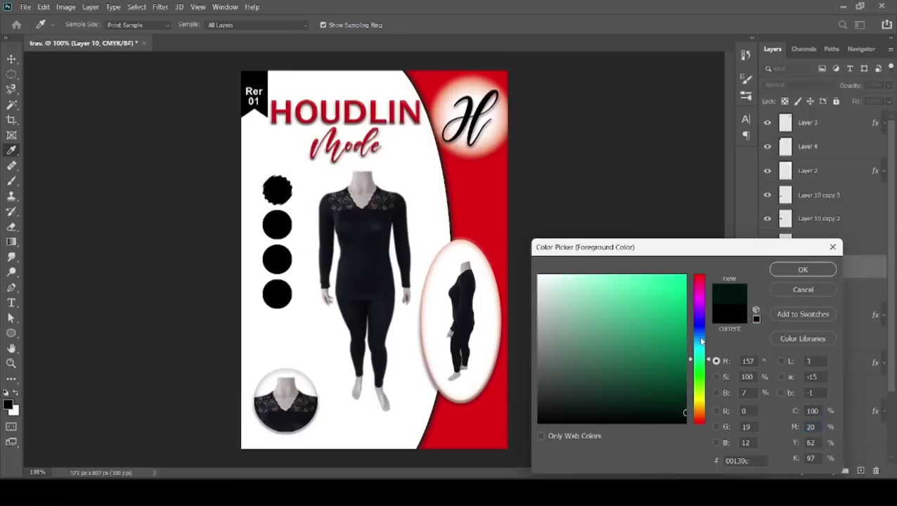
{"action": "type", "text": "79"}
{"action": "left_click", "coordinate": [585, 281]}
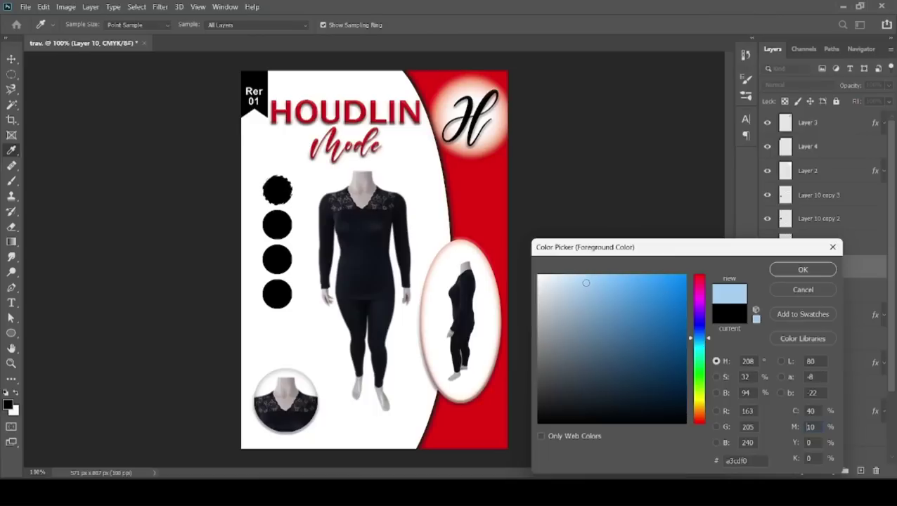
{"action": "double_click", "coordinate": [812, 426]}
{"action": "type", "text": "50"}
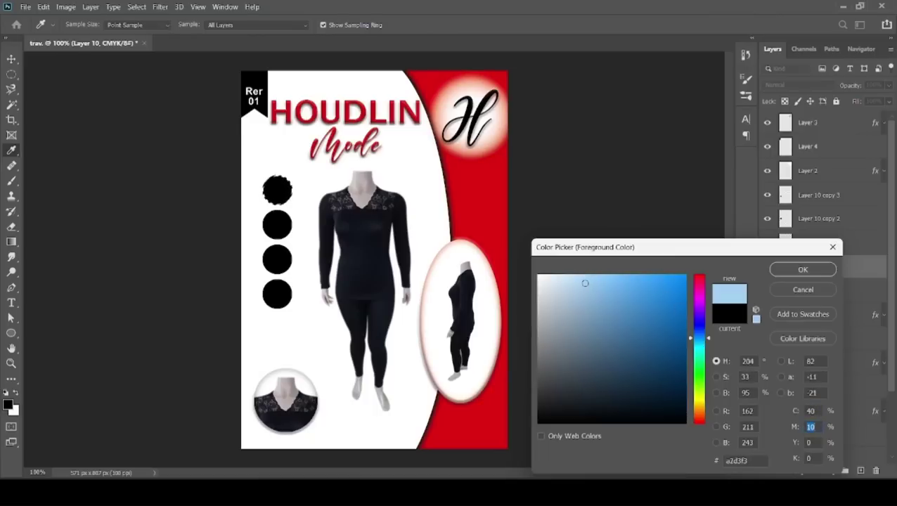
{"action": "left_click", "coordinate": [791, 271]}
Step: Fill the top circle selection with the lilac and deselect
{"action": "key", "text": "v"}
{"action": "key", "text": "alt+BackSpace"}
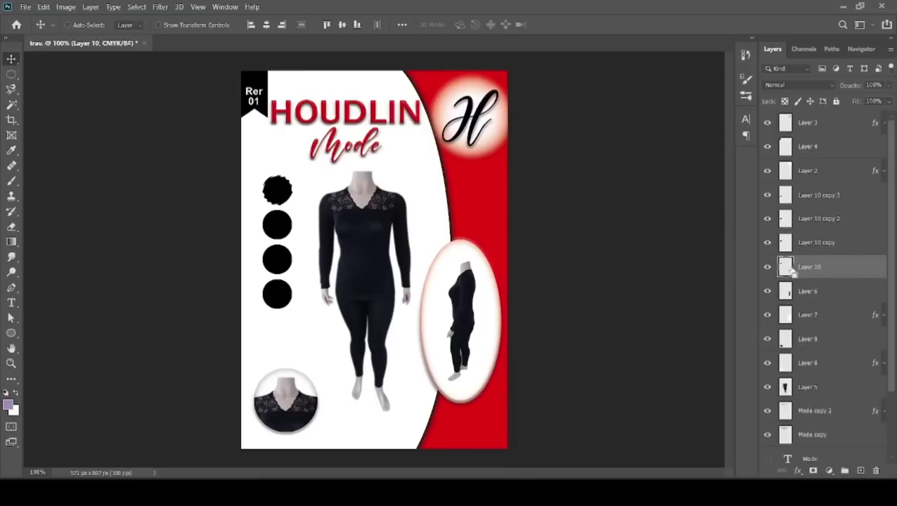
{"action": "key", "text": "ctrl+d"}
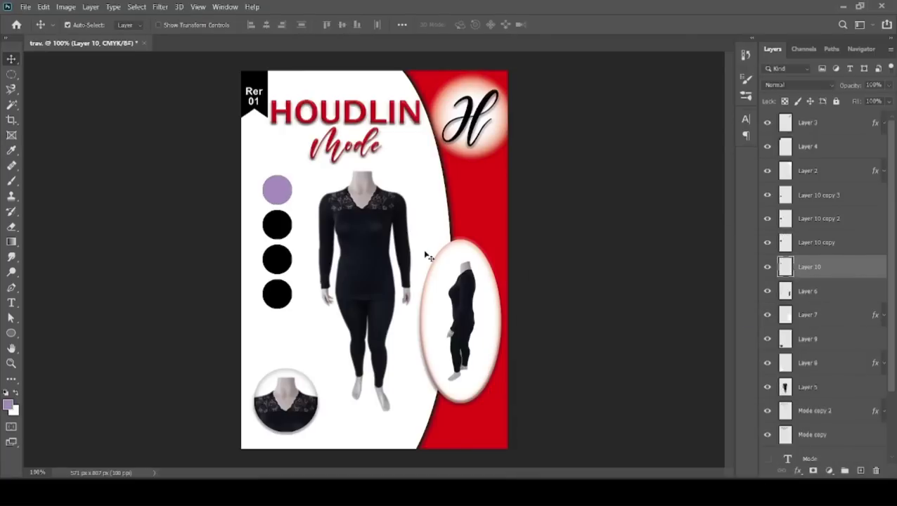
Step: Load the second circle's outline on Layer 10 copy and browse the Pantone colour libraries
{"action": "left_click", "coordinate": [822, 243]}
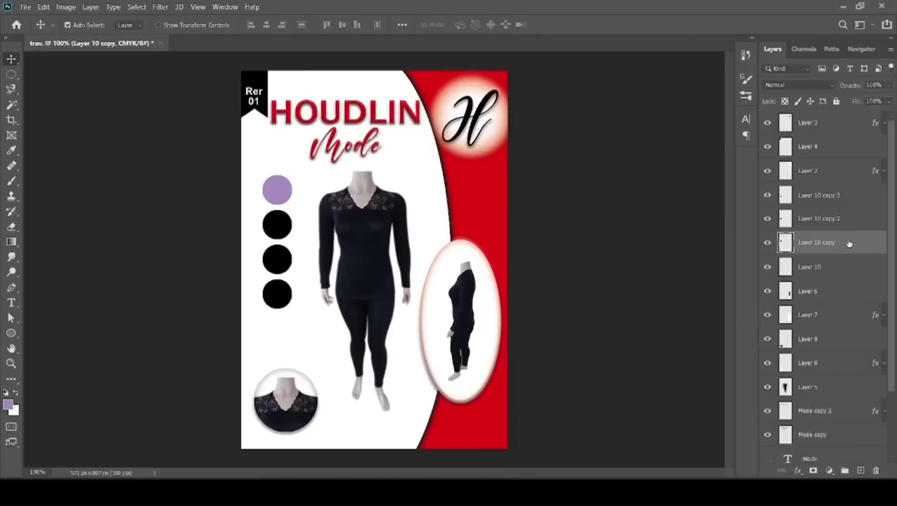
{"action": "left_click", "coordinate": [785, 242], "text": "ctrl"}
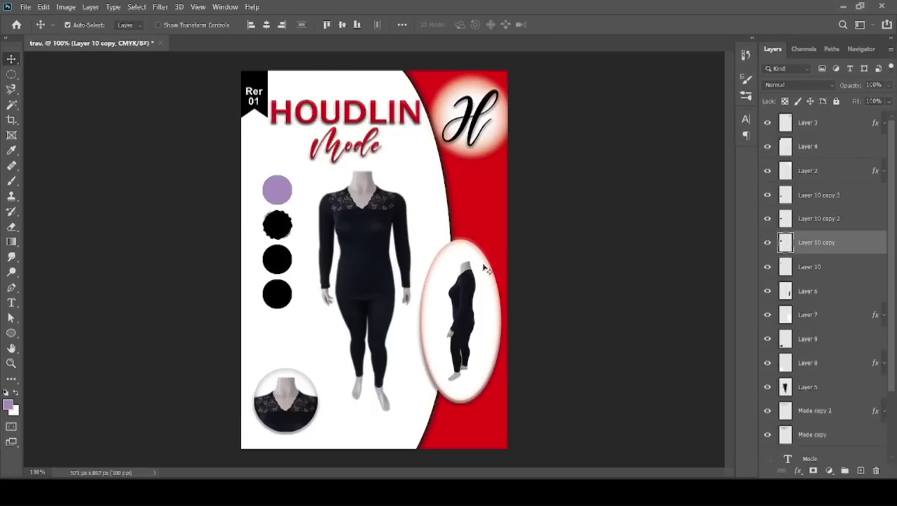
{"action": "left_click", "coordinate": [9, 405]}
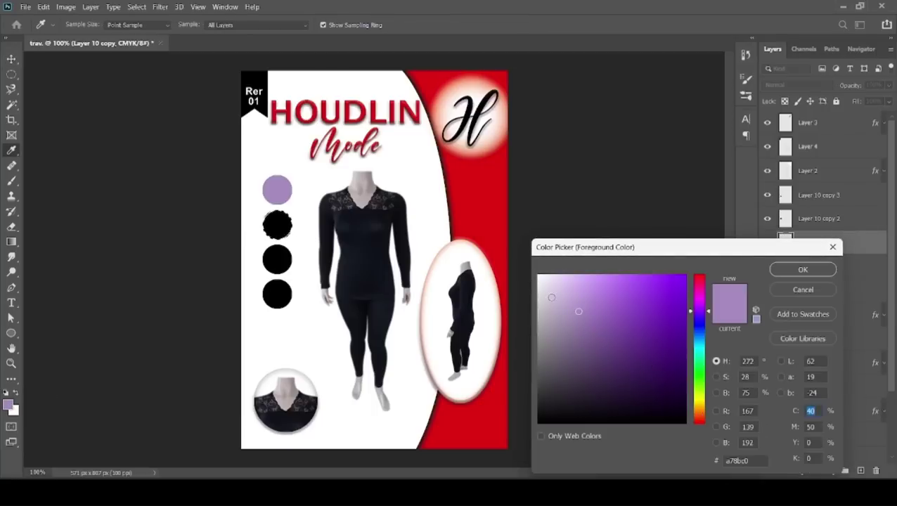
{"action": "left_click", "coordinate": [808, 314]}
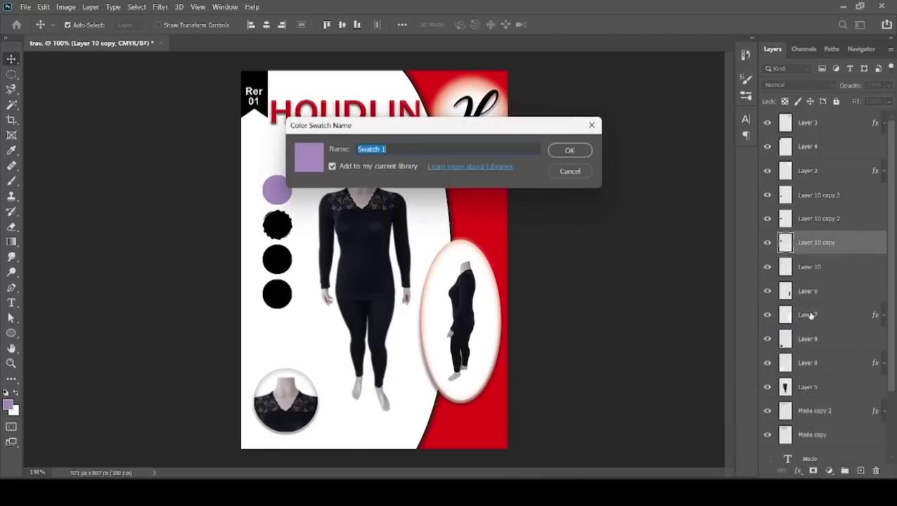
{"action": "left_click", "coordinate": [571, 172]}
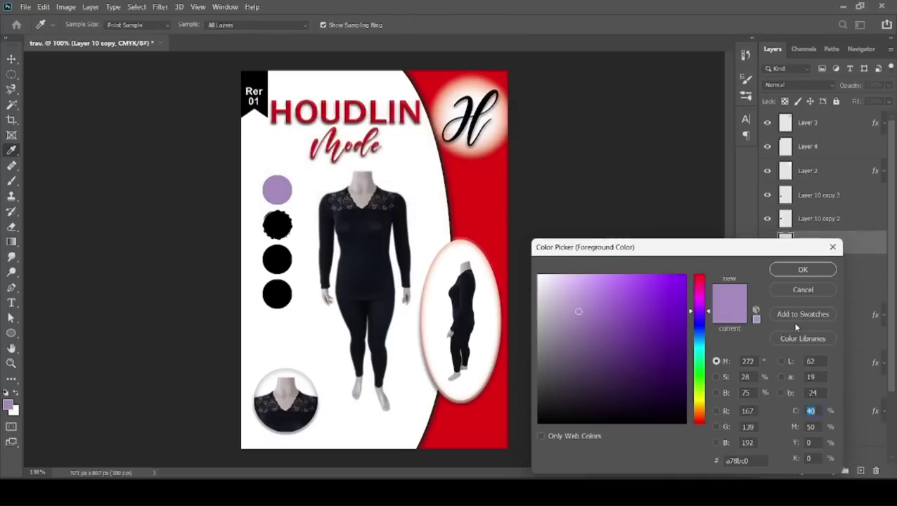
{"action": "left_click", "coordinate": [803, 339]}
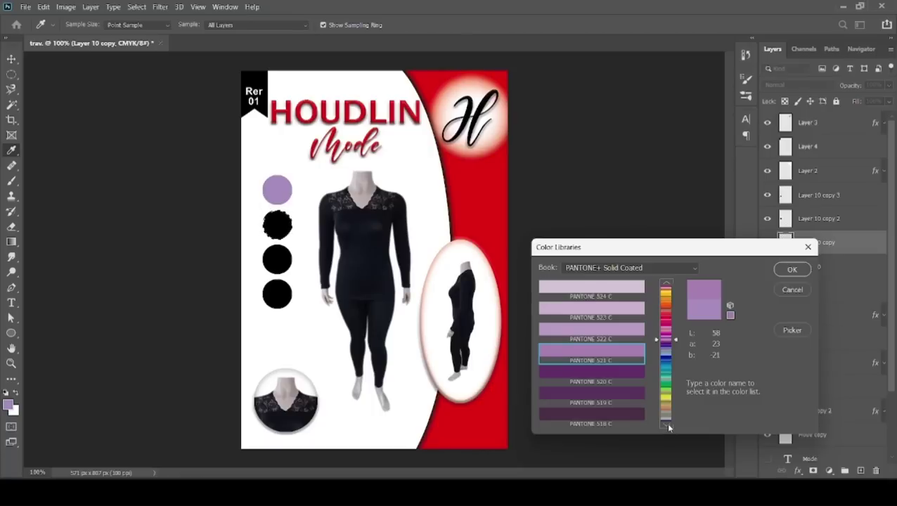
{"action": "left_click", "coordinate": [666, 426]}
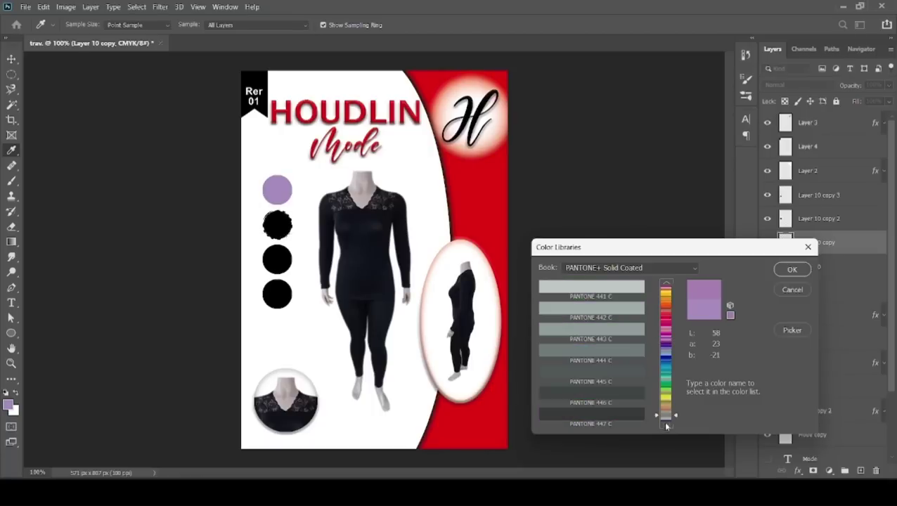
{"action": "left_click", "coordinate": [669, 419]}
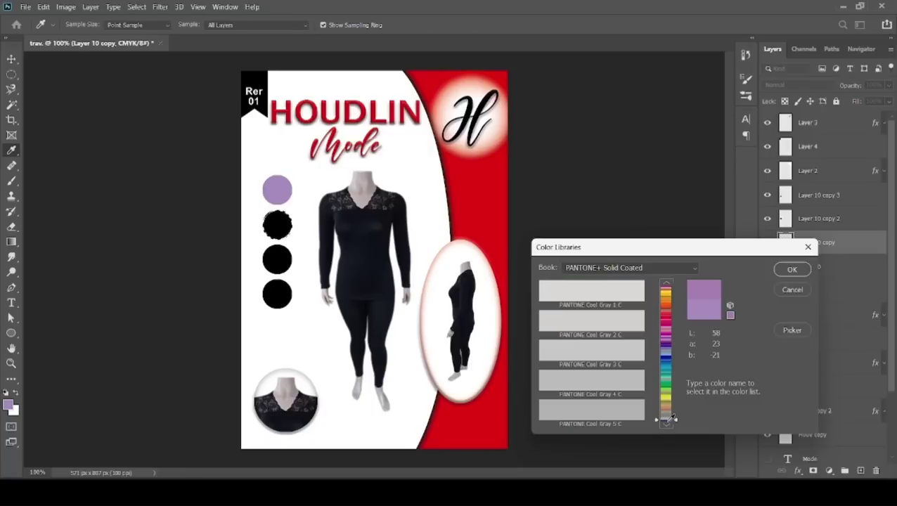
Step: Choose PANTONE 7534 C beige and fill the second circle with it
{"action": "left_click", "coordinate": [666, 283]}
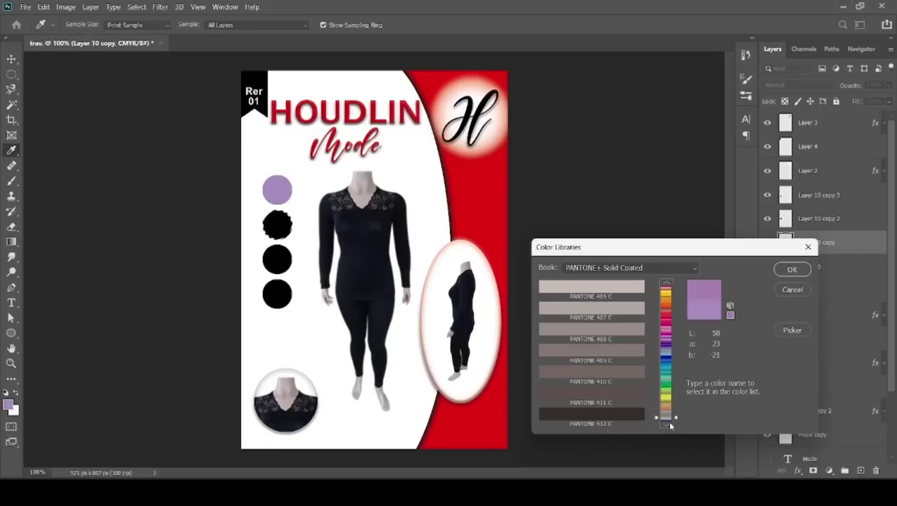
{"action": "left_click", "coordinate": [668, 284]}
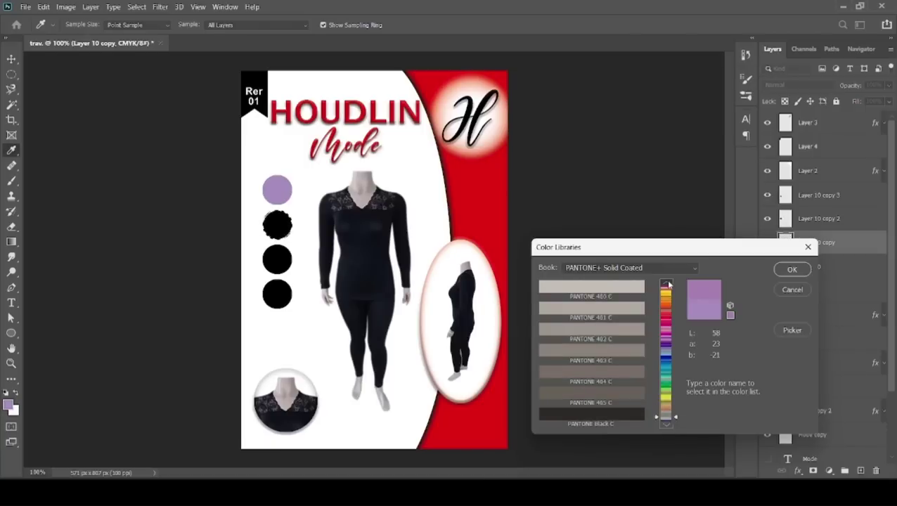
{"action": "left_click", "coordinate": [669, 284]}
{"action": "left_click", "coordinate": [668, 283]}
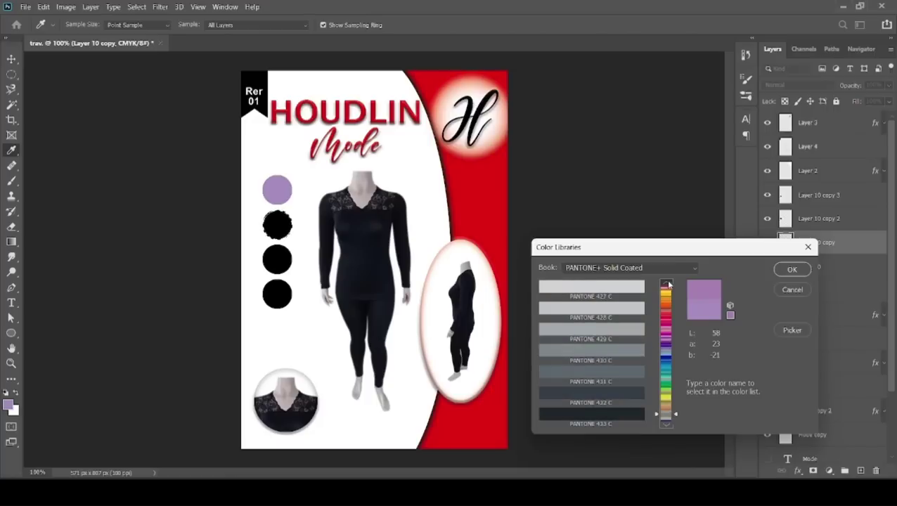
{"action": "left_click", "coordinate": [603, 291]}
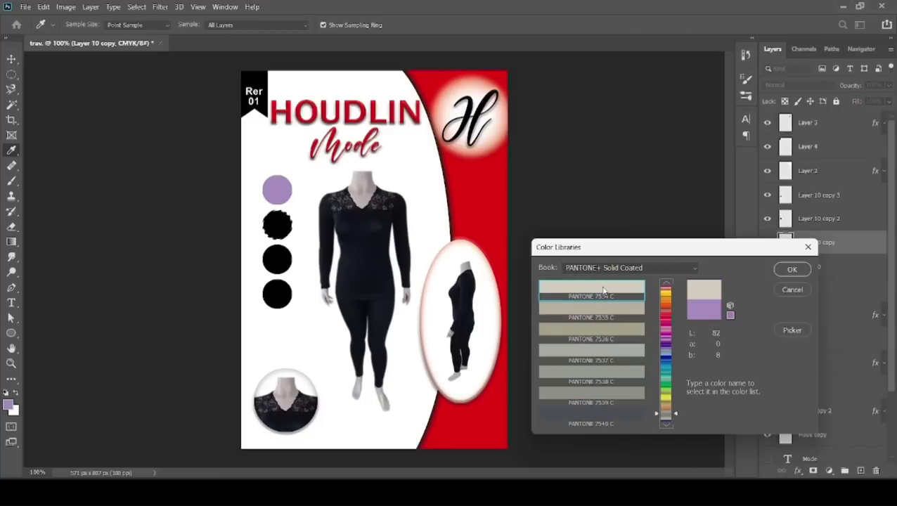
{"action": "left_click", "coordinate": [791, 269]}
{"action": "key", "text": "v"}
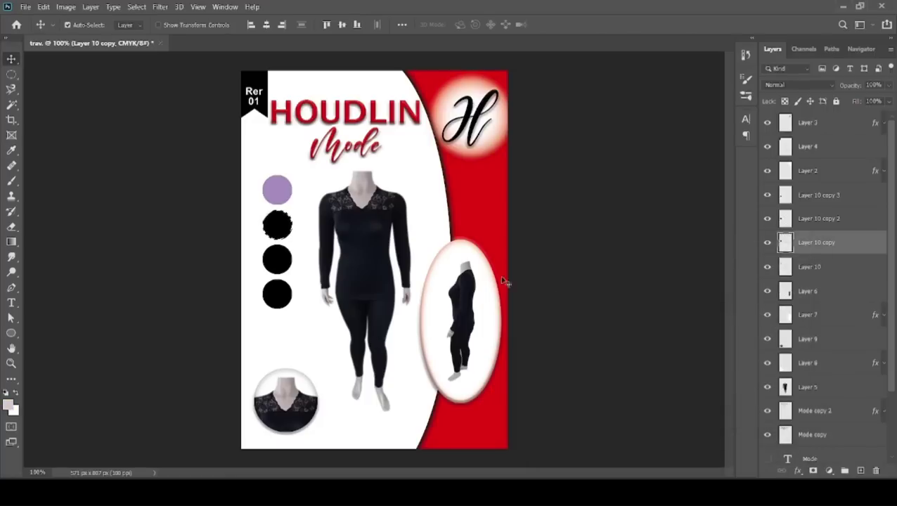
{"action": "key", "text": "alt+BackSpace"}
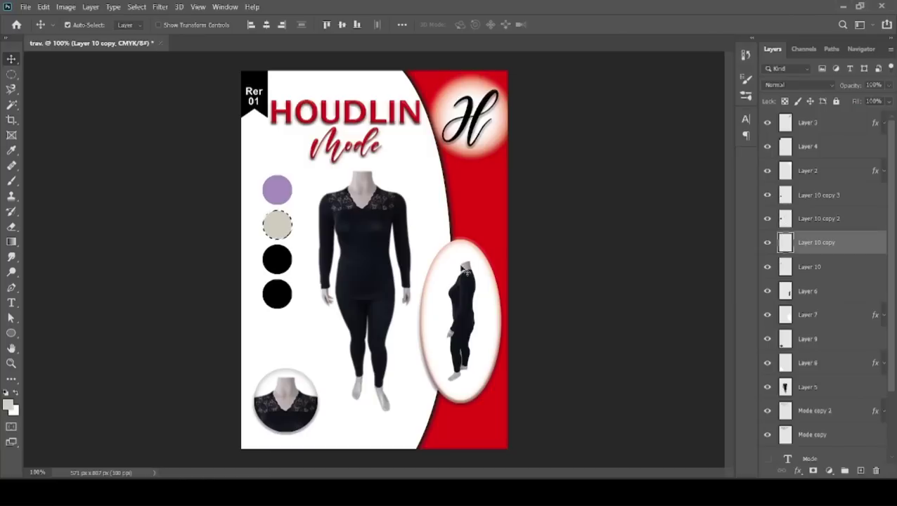
Step: Erase the third circle's contents on Layer 10 copy 2, leaving it blank white
{"action": "left_click", "coordinate": [784, 219]}
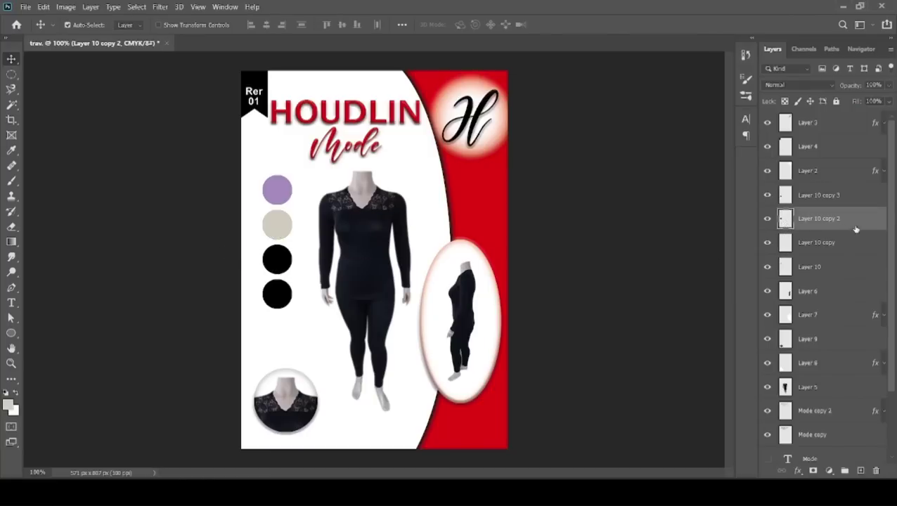
{"action": "left_click", "coordinate": [784, 218], "text": "ctrl"}
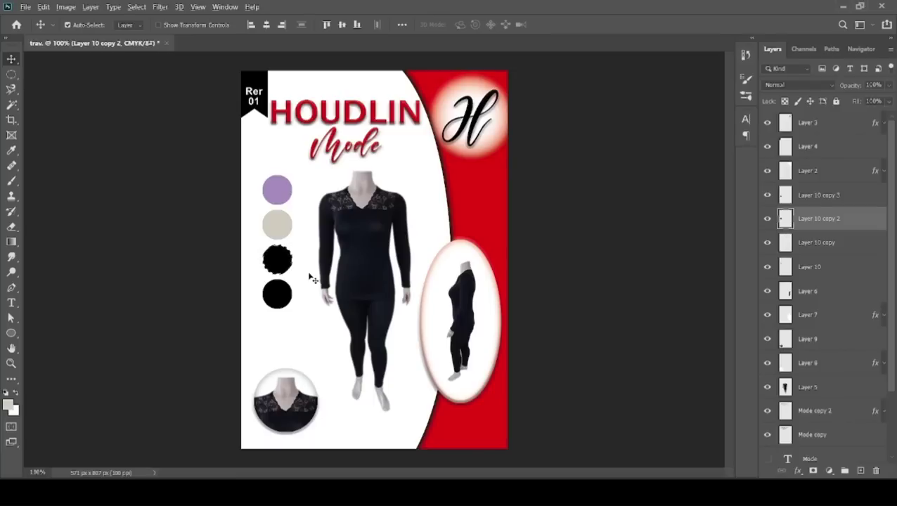
{"action": "key", "text": "Delete"}
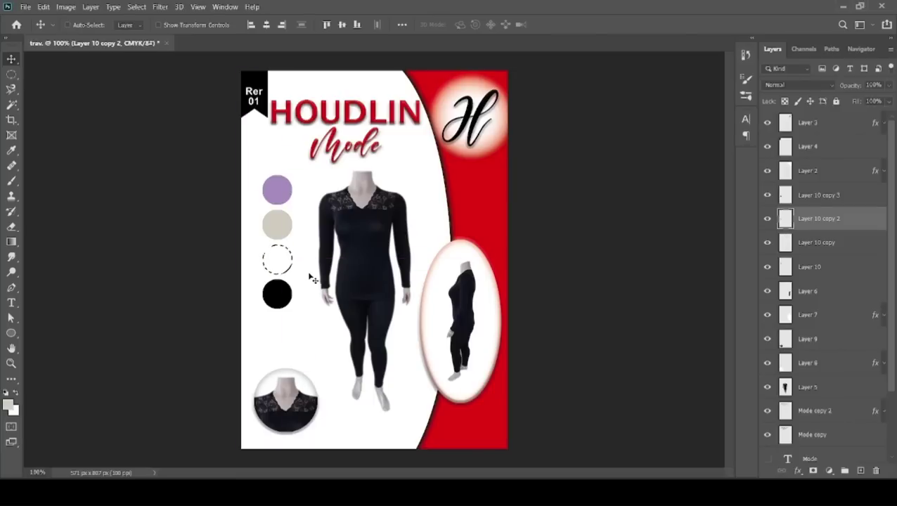
{"action": "key", "text": "ctrl+d"}
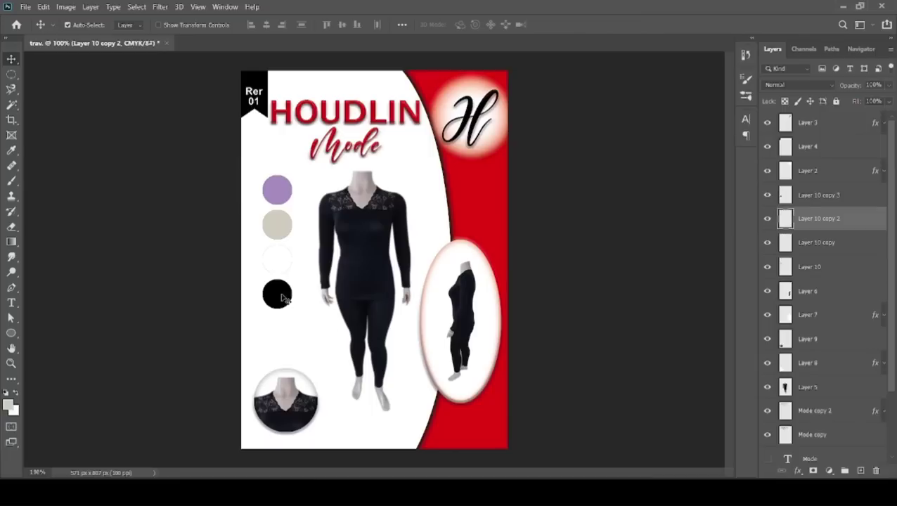
{"action": "left_click", "coordinate": [281, 298]}
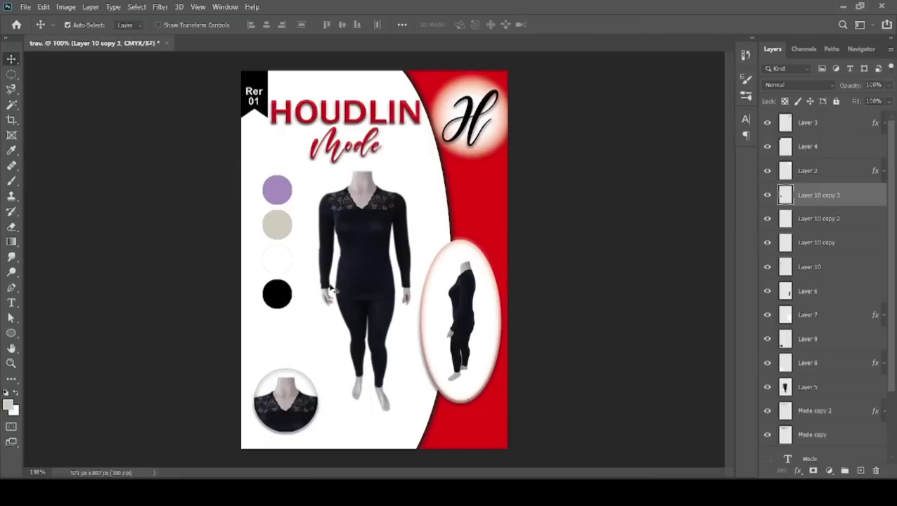
{"action": "left_click", "coordinate": [273, 194], "text": "shift"}
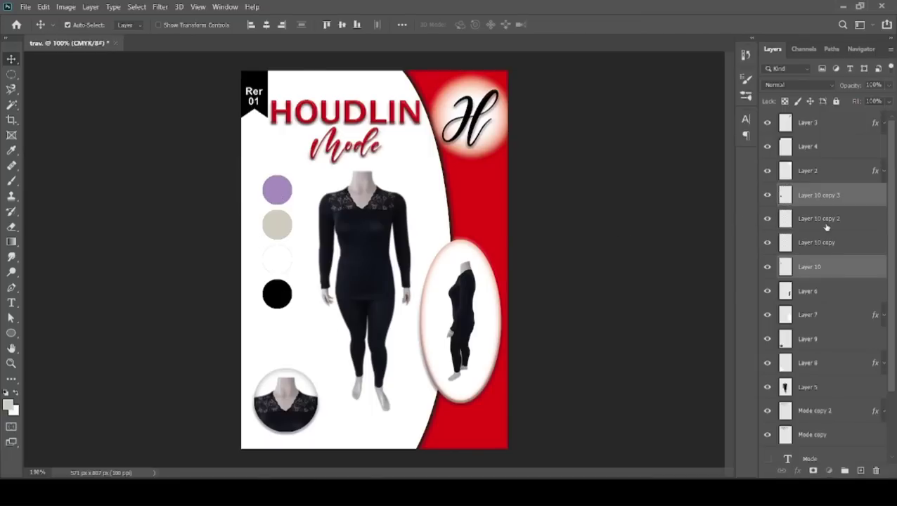
Step: Duplicate the four circle layers and merge the copies into one layer
{"action": "left_click", "coordinate": [841, 203]}
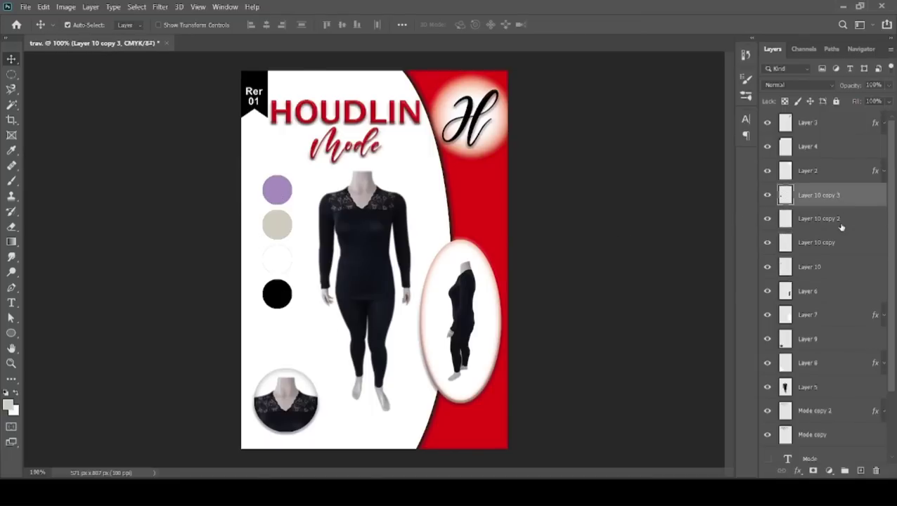
{"action": "left_click", "coordinate": [841, 223], "text": "shift"}
{"action": "left_click", "coordinate": [839, 244], "text": "shift"}
{"action": "left_click", "coordinate": [838, 264], "text": "shift"}
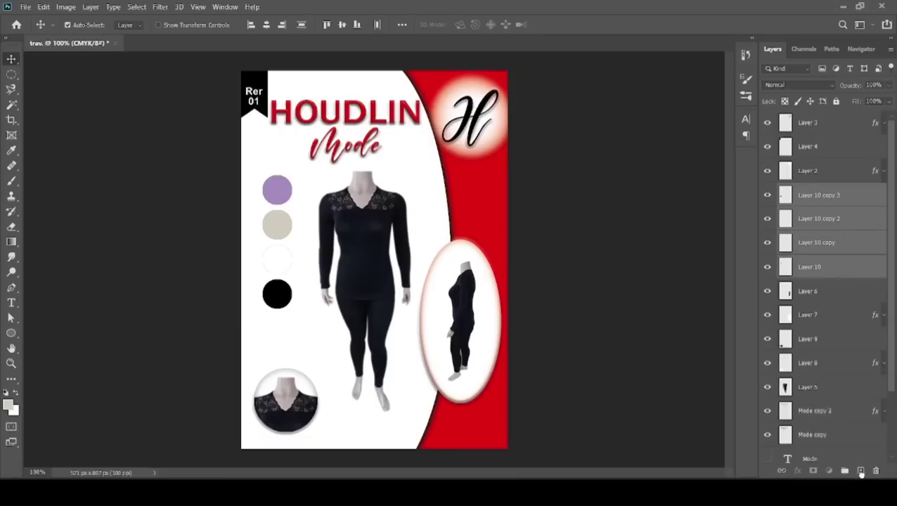
{"action": "left_click_drag", "start_coordinate": [843, 269], "coordinate": [860, 470]}
{"action": "key", "text": "ctrl+e"}
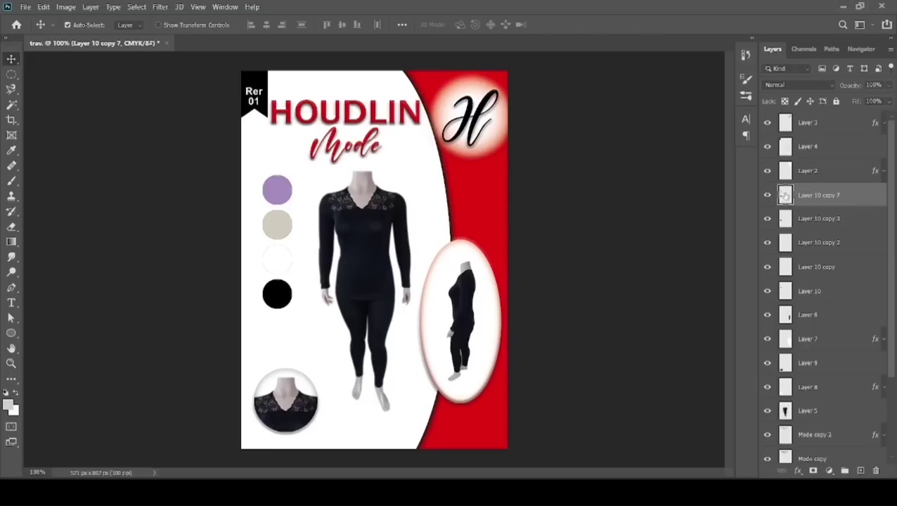
Step: Hide the H logo's white glow and fill the merged circle copies solid black
{"action": "key", "text": "ctrl"}
{"action": "left_click", "coordinate": [766, 168]}
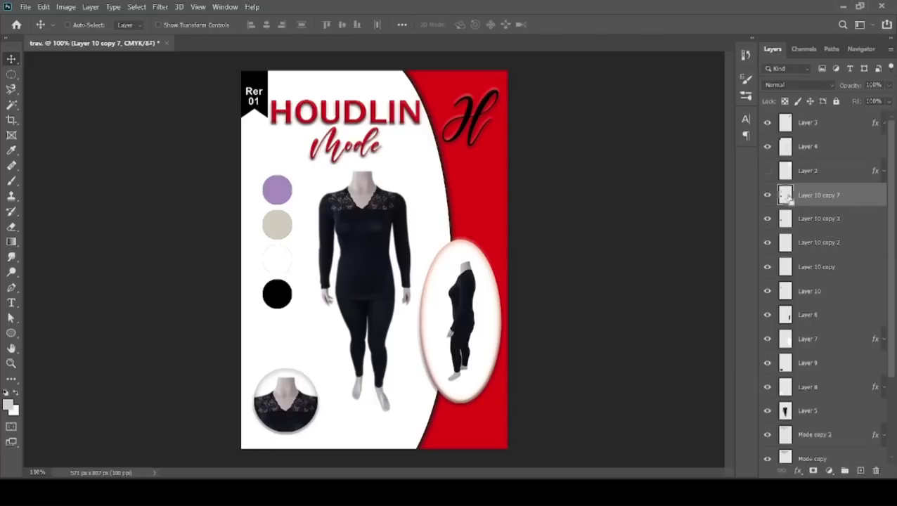
{"action": "left_click", "coordinate": [786, 196], "text": "ctrl"}
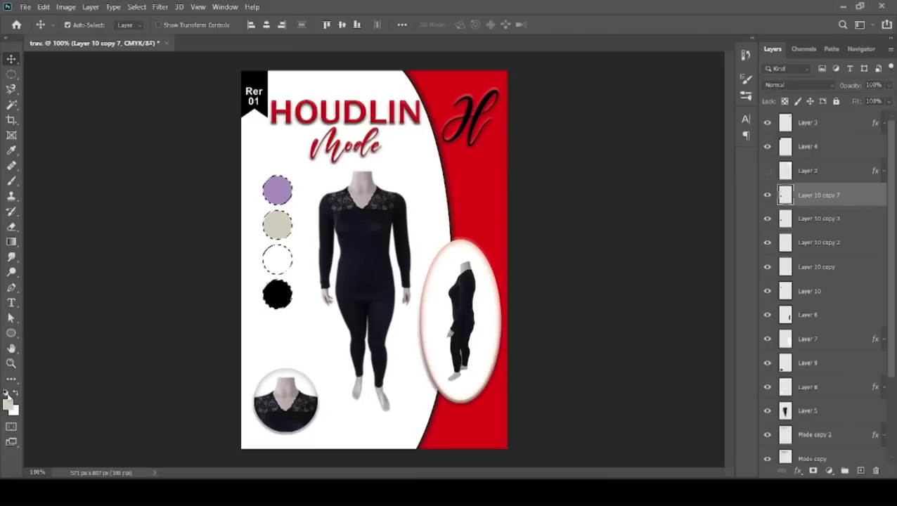
{"action": "left_click", "coordinate": [6, 392]}
{"action": "key", "text": "alt+BackSpace"}
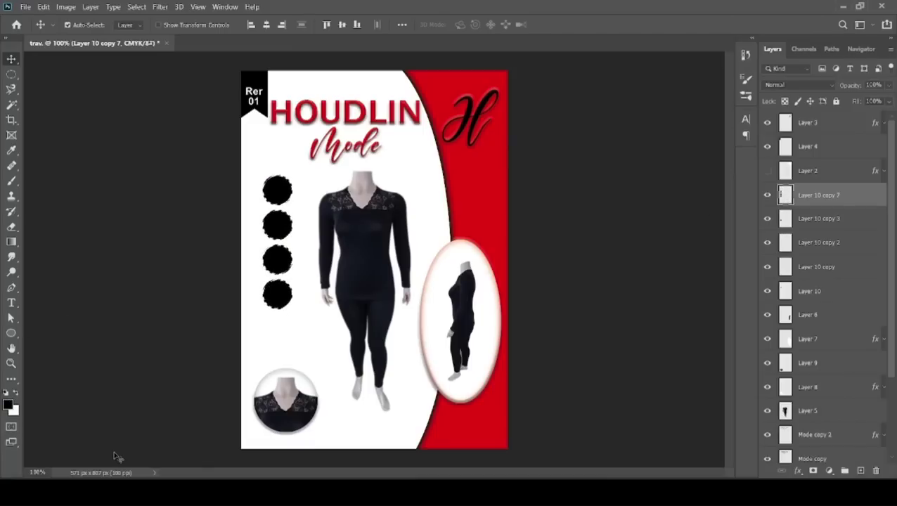
{"action": "key", "text": "ctrl+d"}
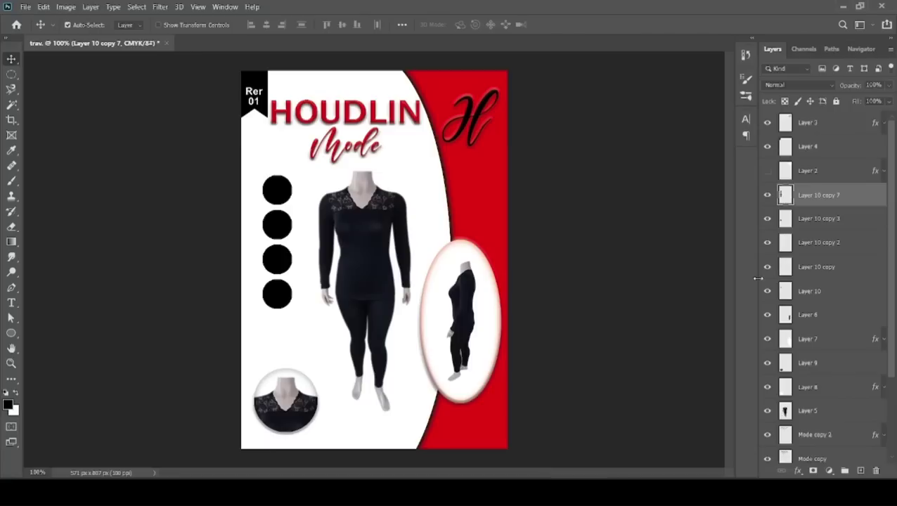
Step: Place the black circles beneath the swatches, offset slightly, and fade them to about 28% opacity
{"action": "left_click_drag", "start_coordinate": [854, 197], "coordinate": [847, 307]}
{"action": "key", "text": "Right"}
{"action": "key", "text": "Right"}
{"action": "key", "text": "Right"}
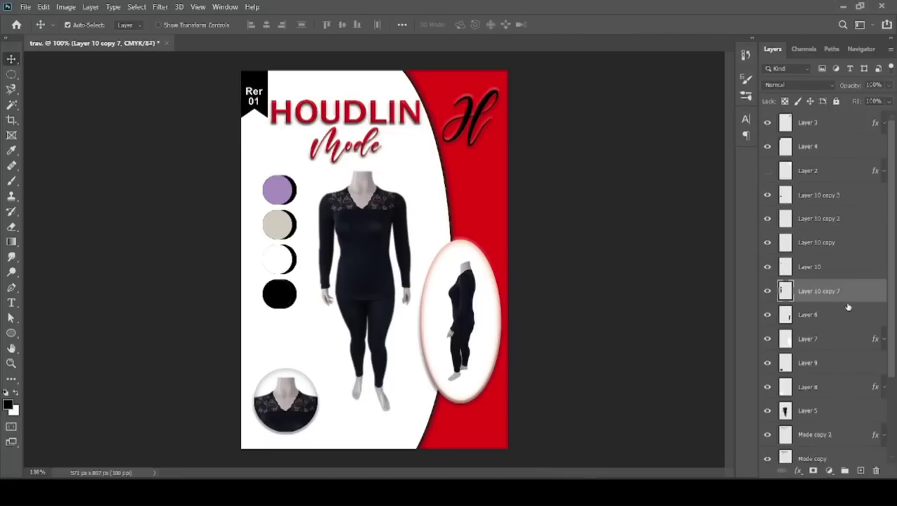
{"action": "key", "text": "Down"}
{"action": "key", "text": "Down"}
{"action": "key", "text": "Down"}
{"action": "key", "text": "Down"}
{"action": "key", "text": "Down"}
{"action": "key", "text": "Left"}
{"action": "key", "text": "Left"}
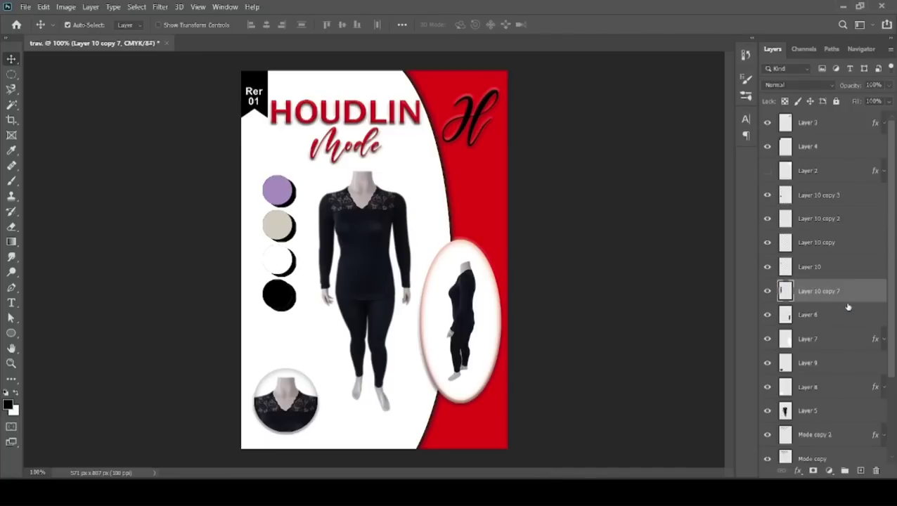
{"action": "key", "text": "Left"}
{"action": "key", "text": "Left"}
{"action": "key", "text": "Up"}
{"action": "key", "text": "Up"}
{"action": "key", "text": "Down"}
{"action": "key", "text": "Left"}
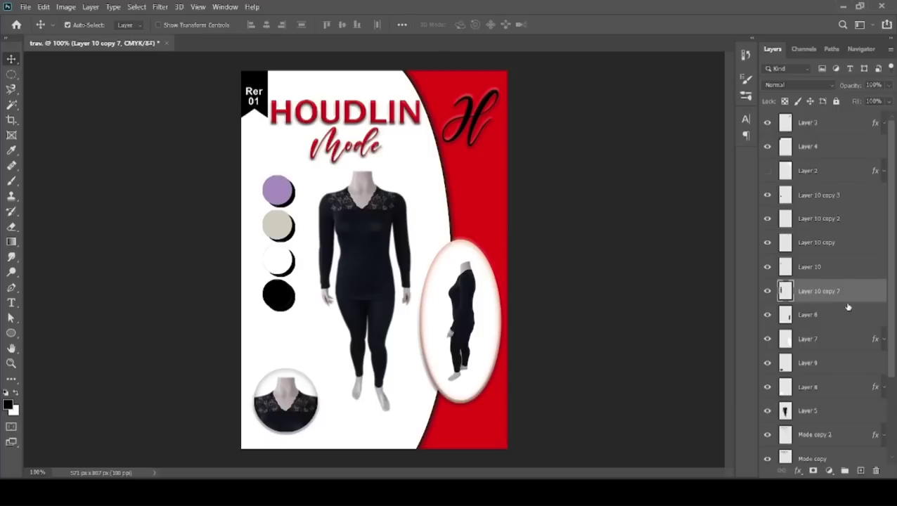
{"action": "key", "text": "Left"}
{"action": "key", "text": "Left"}
{"action": "key", "text": "Up"}
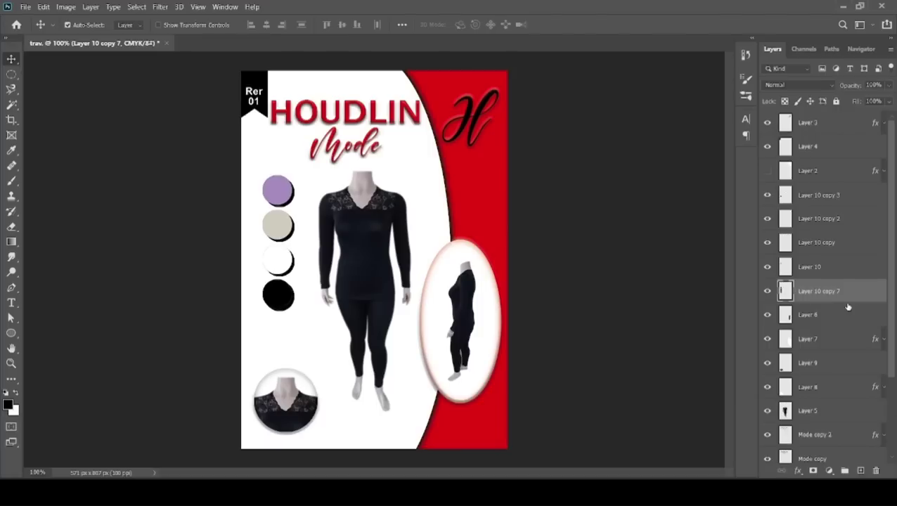
{"action": "left_click", "coordinate": [888, 86]}
{"action": "left_click_drag", "start_coordinate": [887, 101], "coordinate": [838, 102]}
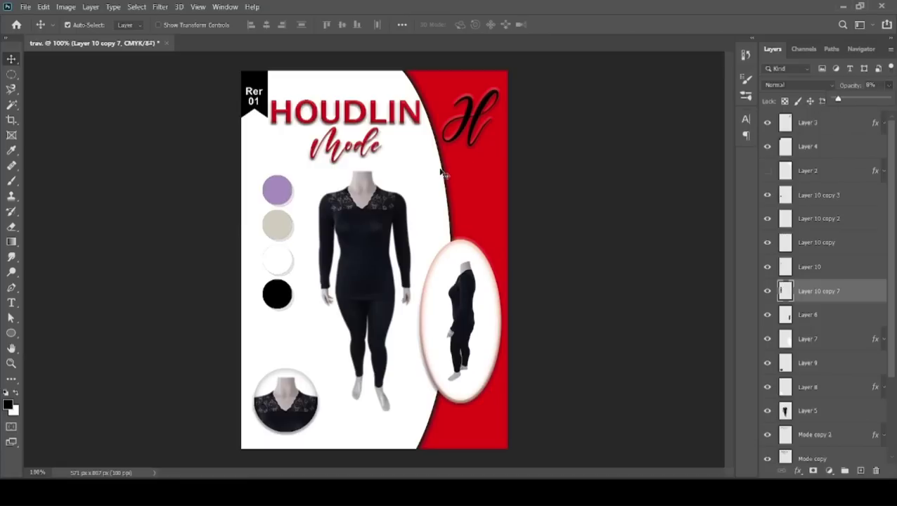
Step: Paste the copied layer style onto Layer 7
{"action": "left_click", "coordinate": [281, 189]}
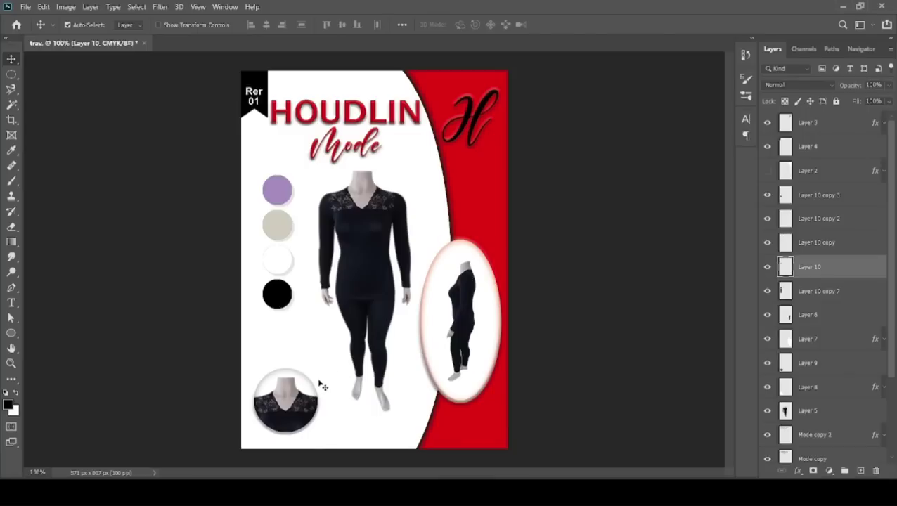
{"action": "left_click", "coordinate": [443, 340]}
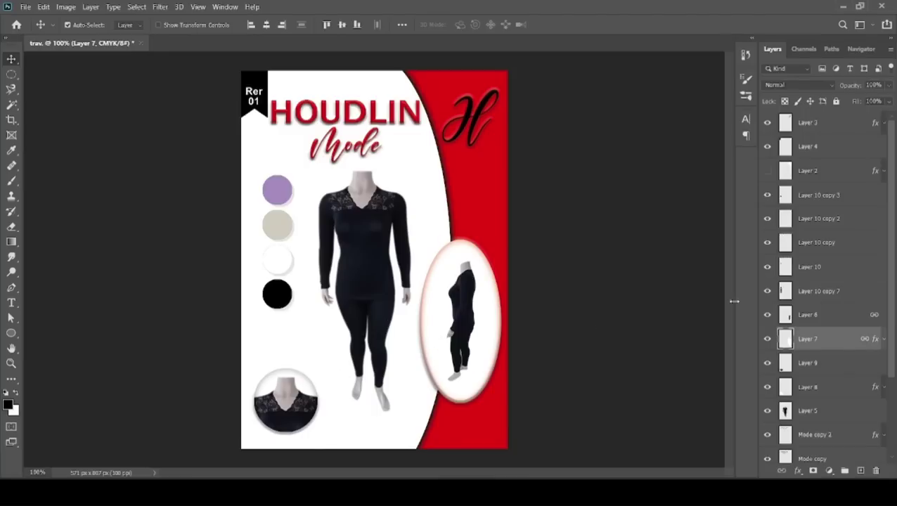
{"action": "right_click", "coordinate": [832, 347]}
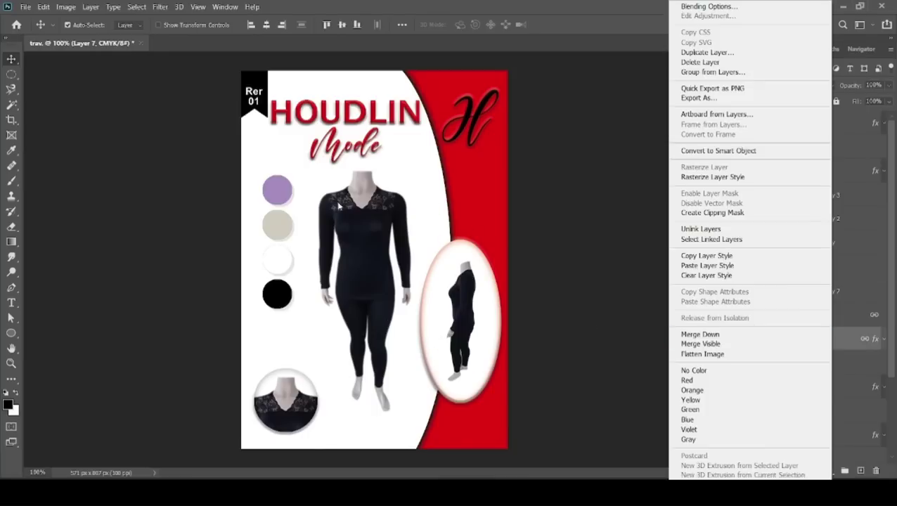
{"action": "left_click", "coordinate": [279, 233]}
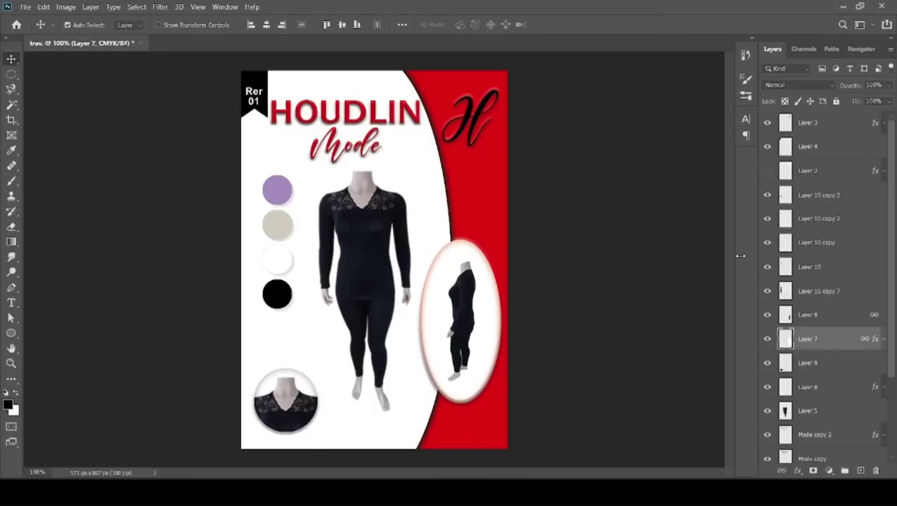
{"action": "right_click", "coordinate": [840, 342]}
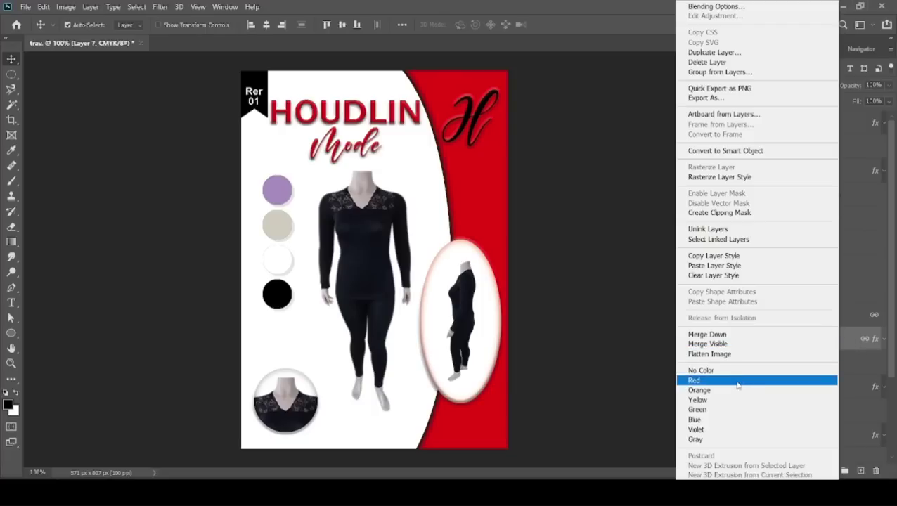
{"action": "left_click", "coordinate": [742, 266]}
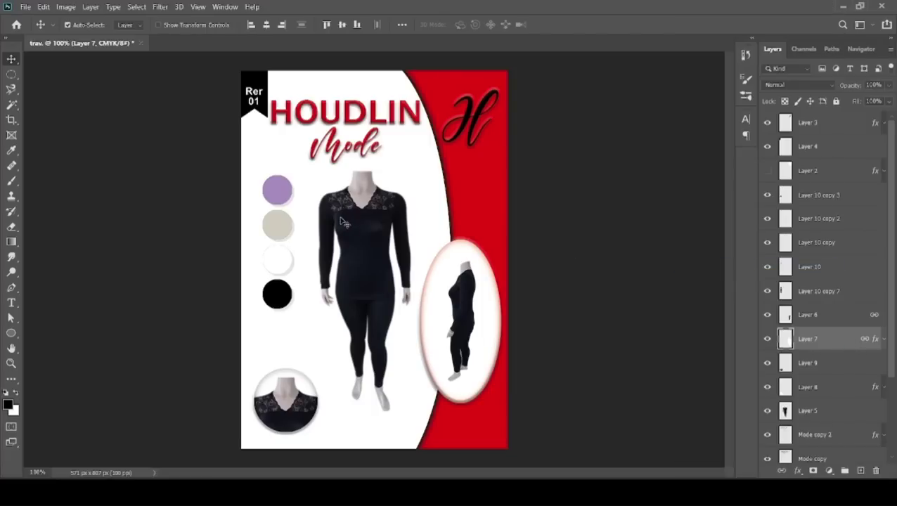
Step: Paste the embossed style onto Layer 10's purple swatch and hide its Inner Shadow
{"action": "left_click", "coordinate": [282, 188]}
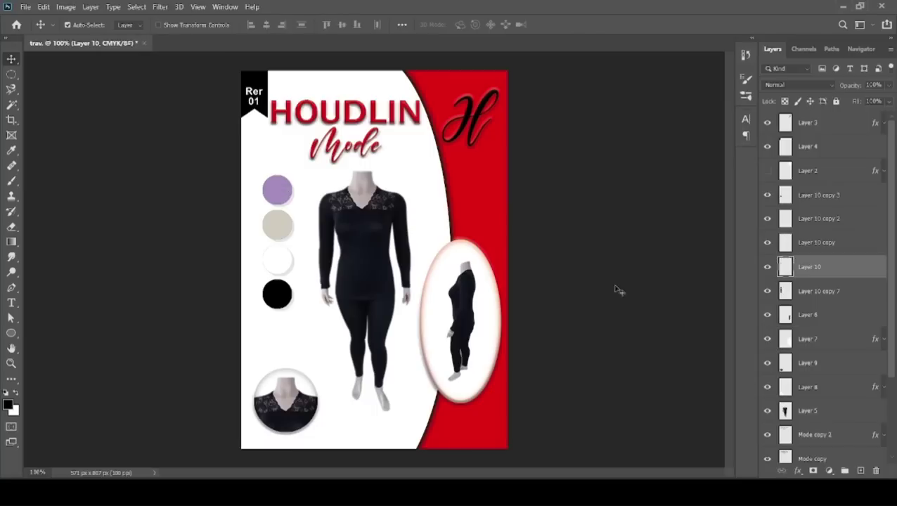
{"action": "right_click", "coordinate": [836, 270]}
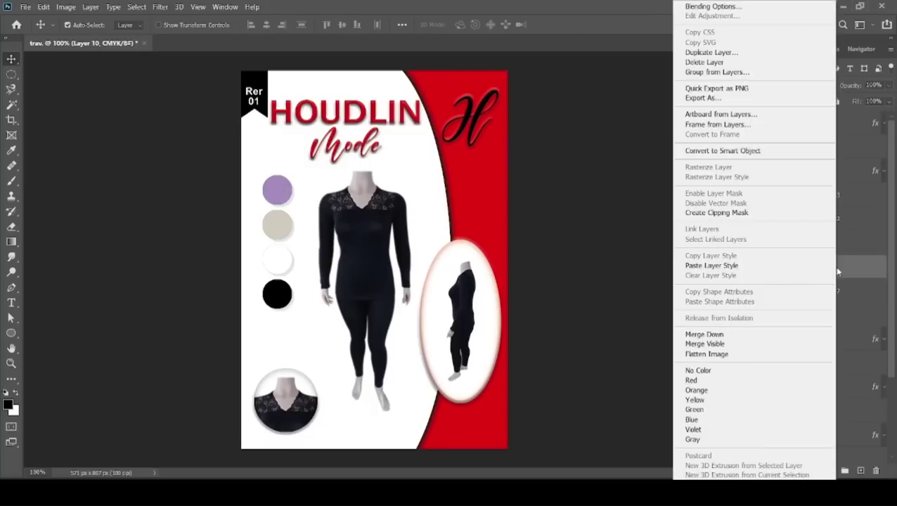
{"action": "left_click", "coordinate": [752, 267]}
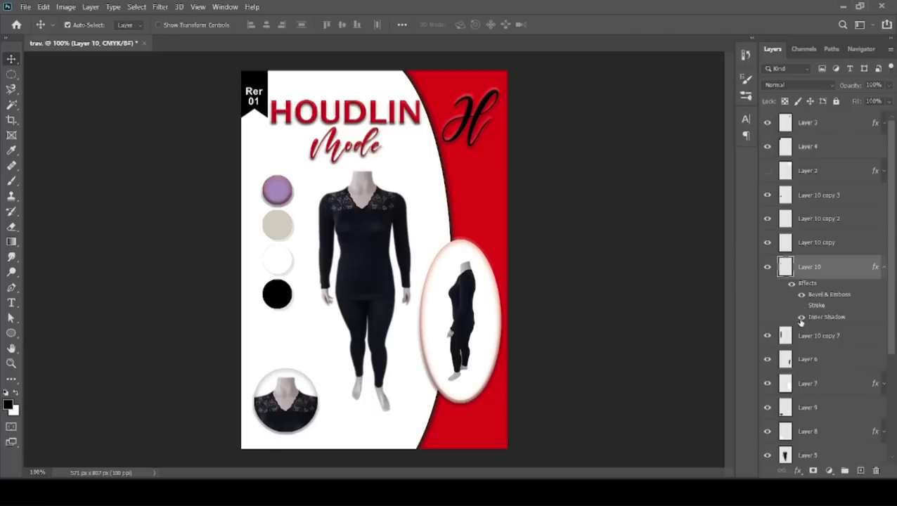
{"action": "left_click", "coordinate": [801, 317]}
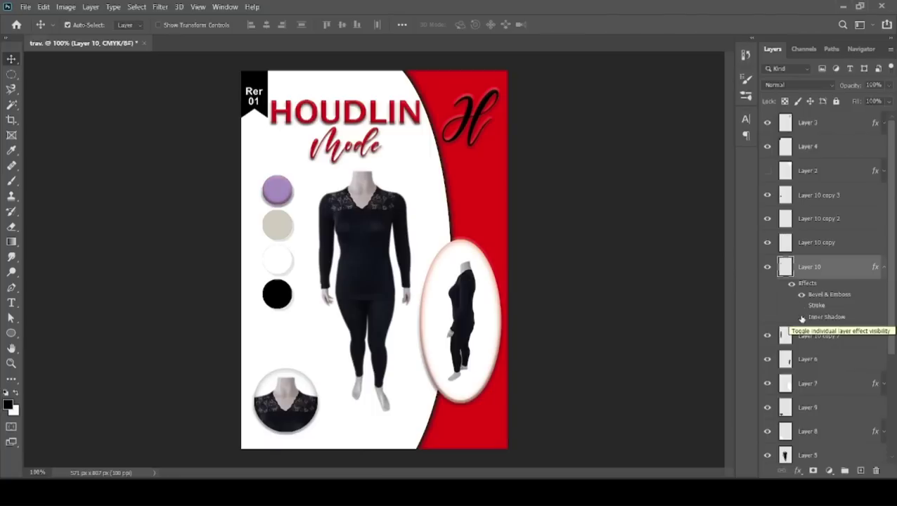
Step: Lower the Bevel & Emboss depth in Layer 10's Layer Style to soften the purple swatch
{"action": "double_click", "coordinate": [848, 270]}
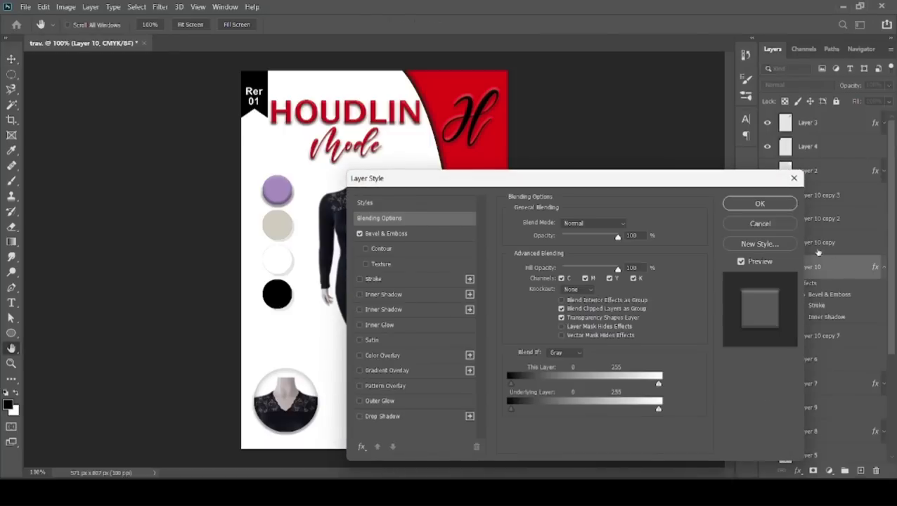
{"action": "left_click", "coordinate": [773, 223]}
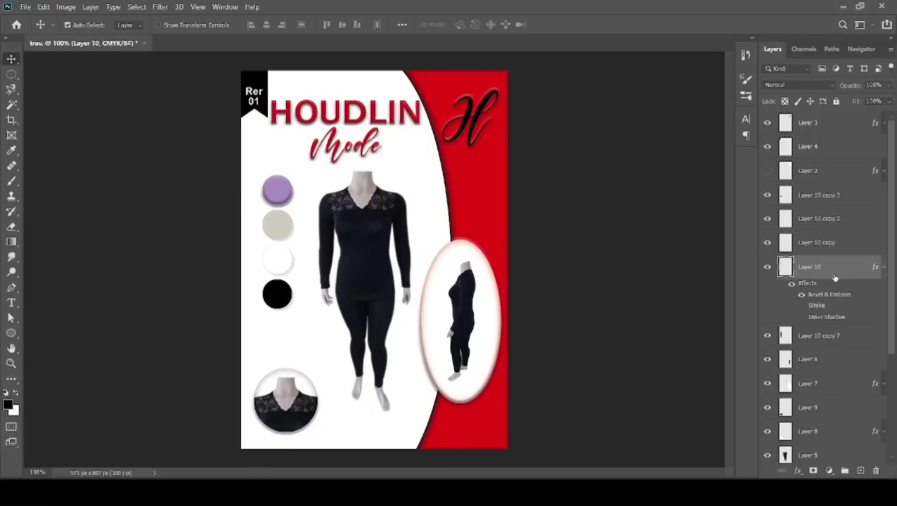
{"action": "double_click", "coordinate": [835, 271]}
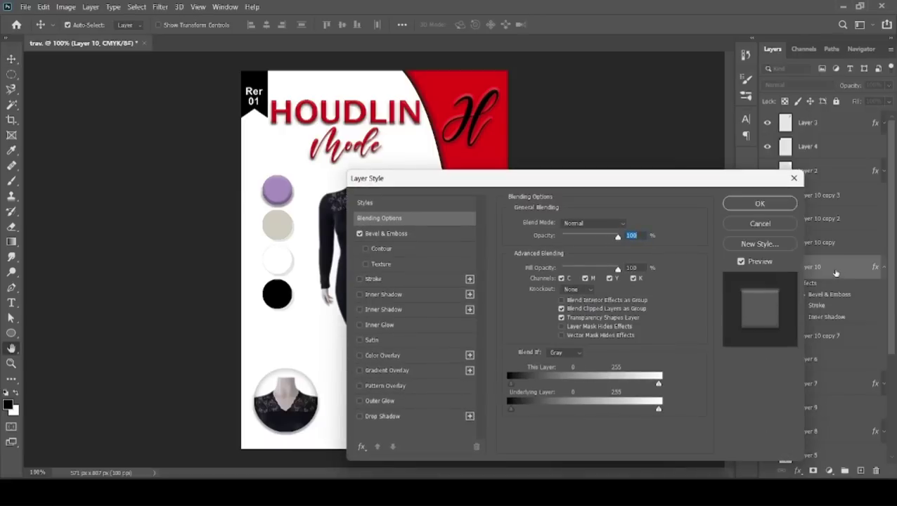
{"action": "left_click", "coordinate": [411, 233]}
{"action": "left_click_drag", "start_coordinate": [566, 251], "coordinate": [560, 251]}
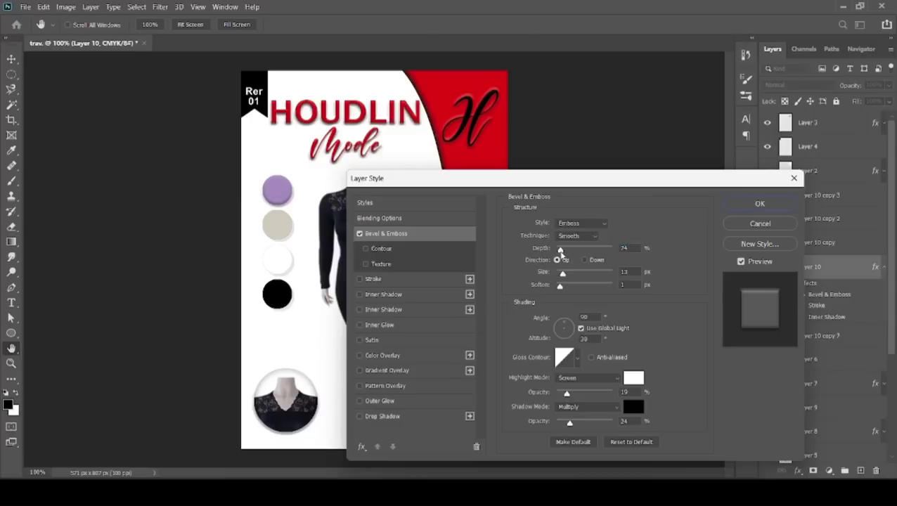
{"action": "left_click", "coordinate": [786, 201]}
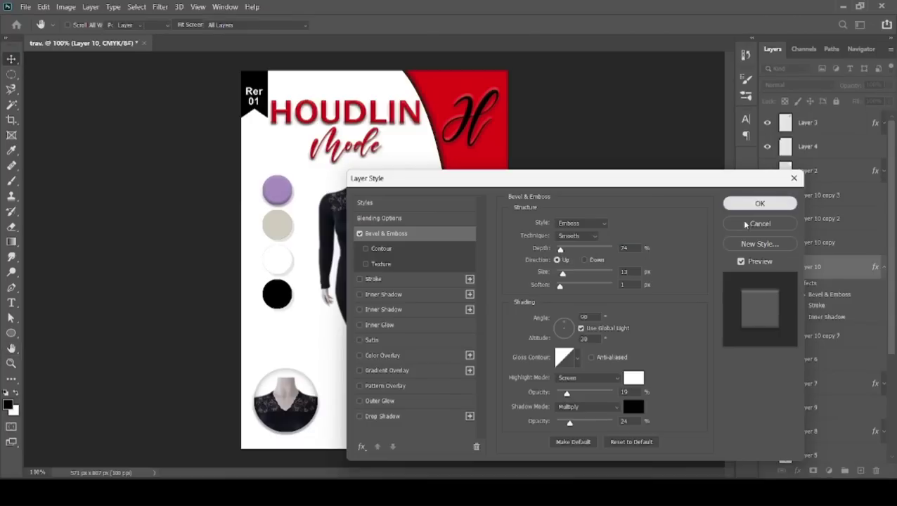
Step: Copy Layer 10's embossed style onto the beige and white swatches (Layer 10 copy and copy 2)
{"action": "left_click", "coordinate": [882, 268]}
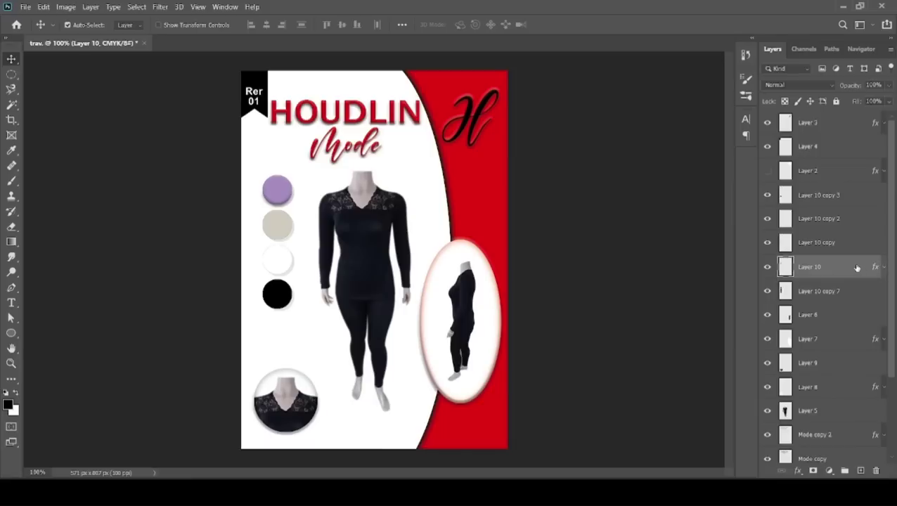
{"action": "right_click", "coordinate": [856, 266]}
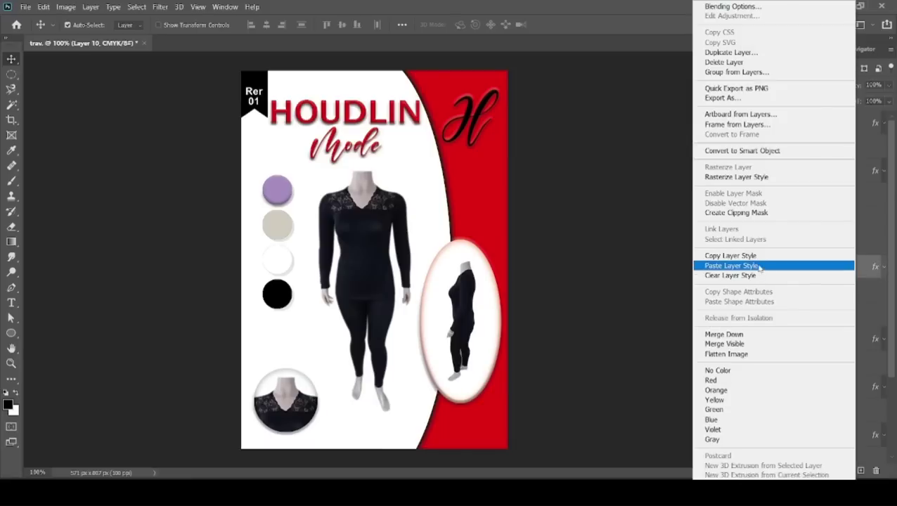
{"action": "left_click", "coordinate": [758, 256]}
{"action": "left_click", "coordinate": [279, 232]}
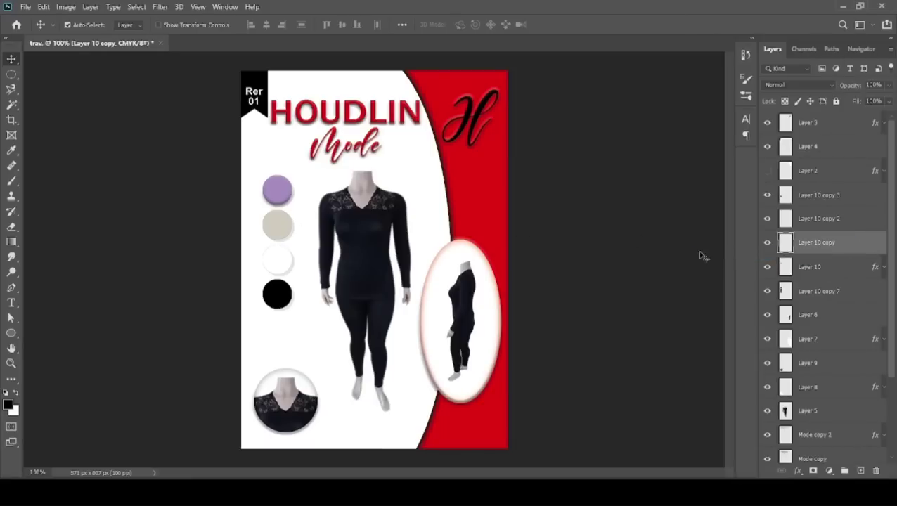
{"action": "right_click", "coordinate": [854, 241]}
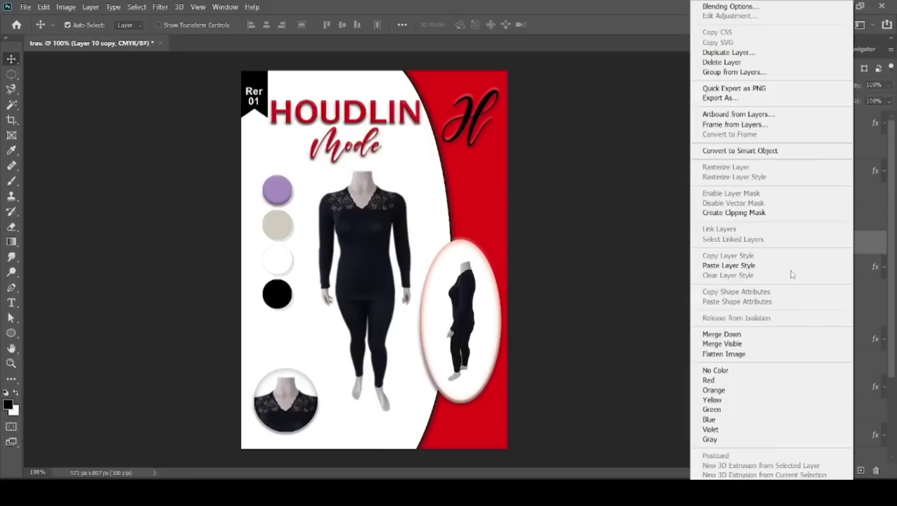
{"action": "left_click", "coordinate": [790, 265]}
{"action": "left_click", "coordinate": [280, 261]}
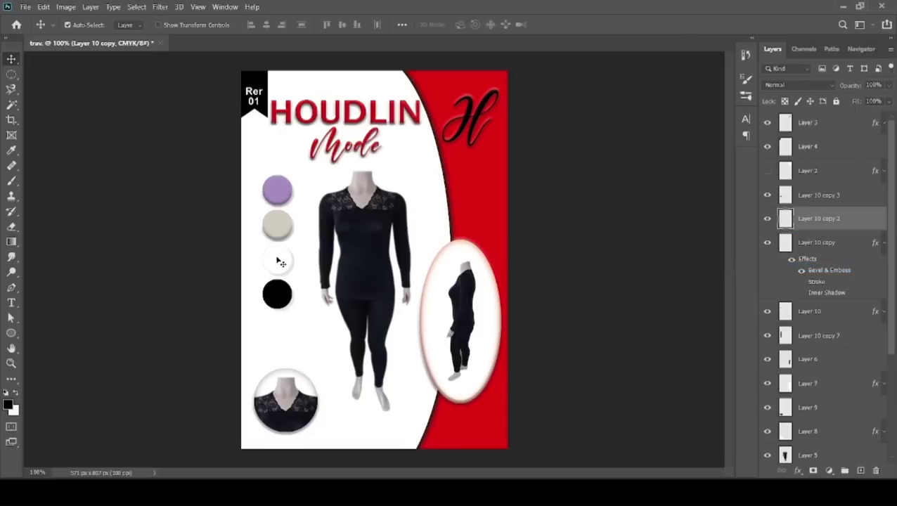
{"action": "right_click", "coordinate": [857, 219]}
{"action": "left_click", "coordinate": [755, 264]}
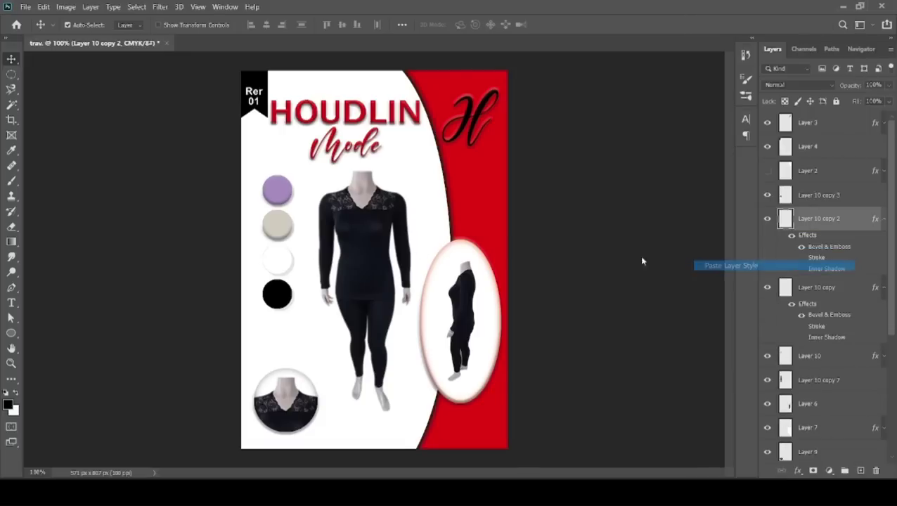
Step: Emboss the black swatch (Layer 10 copy 3) too, then shift the Rer 01 ribbon slightly right
{"action": "left_click", "coordinate": [279, 293]}
{"action": "right_click", "coordinate": [859, 203]}
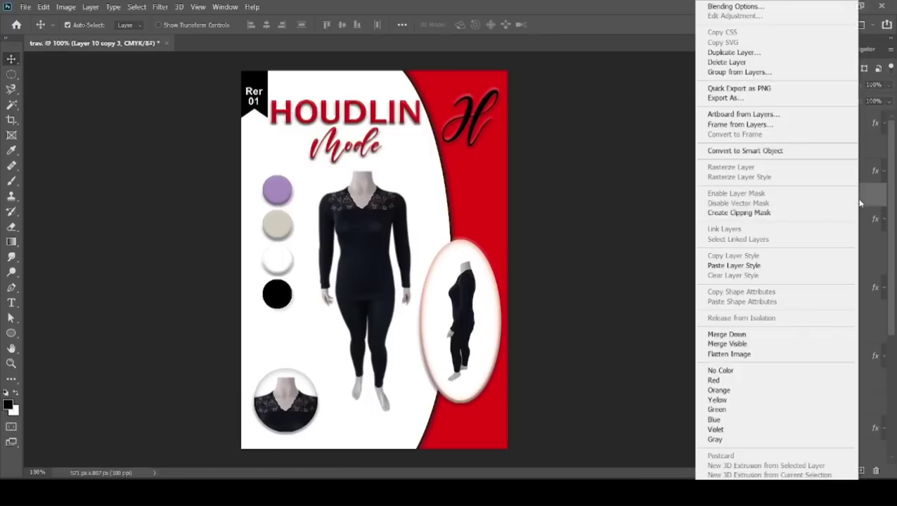
{"action": "left_click", "coordinate": [789, 267]}
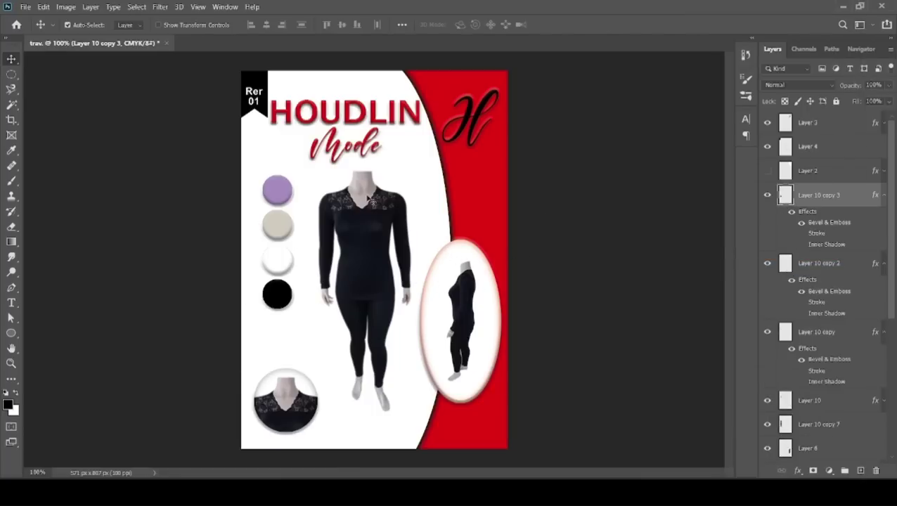
{"action": "left_click", "coordinate": [258, 102]}
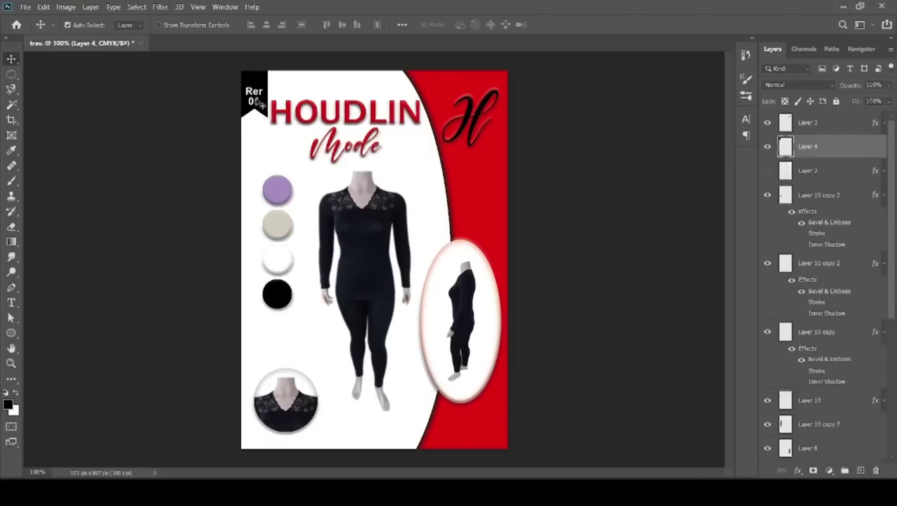
{"action": "left_click_drag", "start_coordinate": [259, 103], "coordinate": [260, 104]}
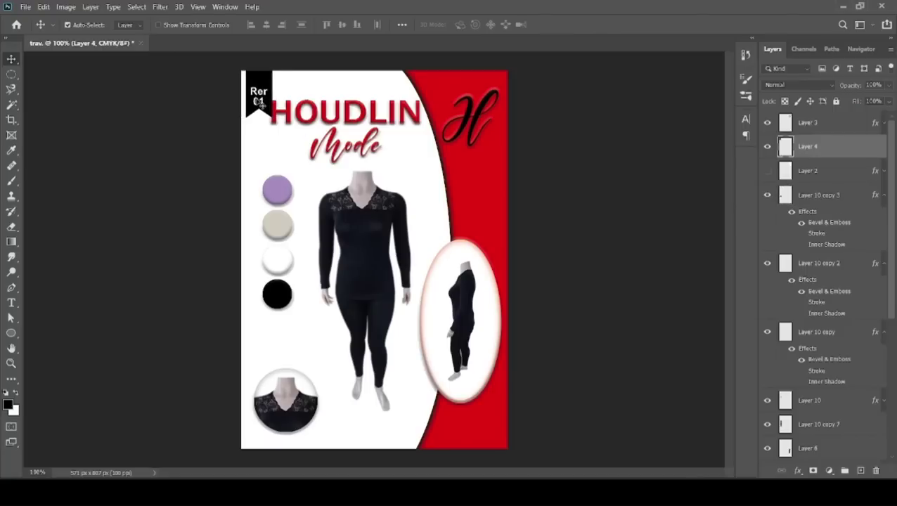
Step: Shift the HOUDLIN Mode title slightly right and nudge the round neckline inset (Layer 9) higher
{"action": "left_click", "coordinate": [378, 119]}
{"action": "left_click_drag", "start_coordinate": [378, 121], "coordinate": [380, 123]}
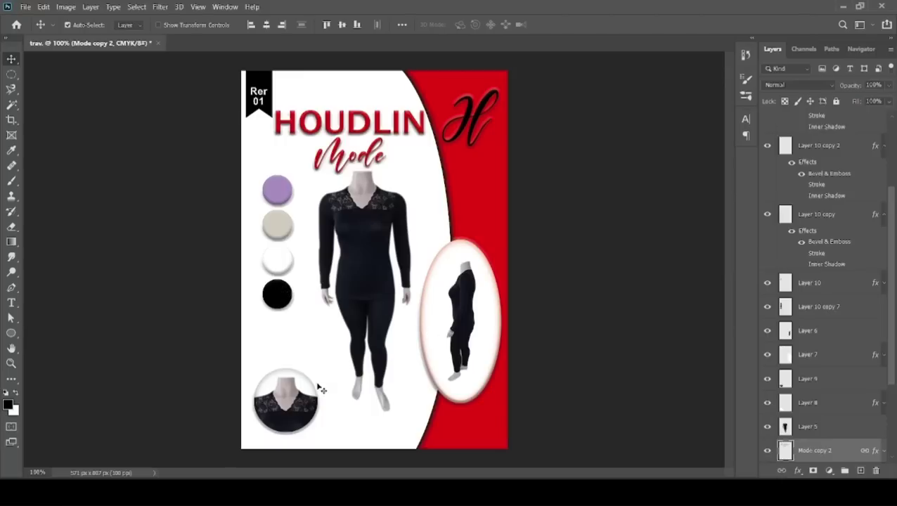
{"action": "left_click", "coordinate": [290, 404]}
{"action": "key", "text": "shift+Up"}
{"action": "key", "text": "shift+Up"}
{"action": "key", "text": "shift+Up"}
{"action": "key", "text": "shift+Up"}
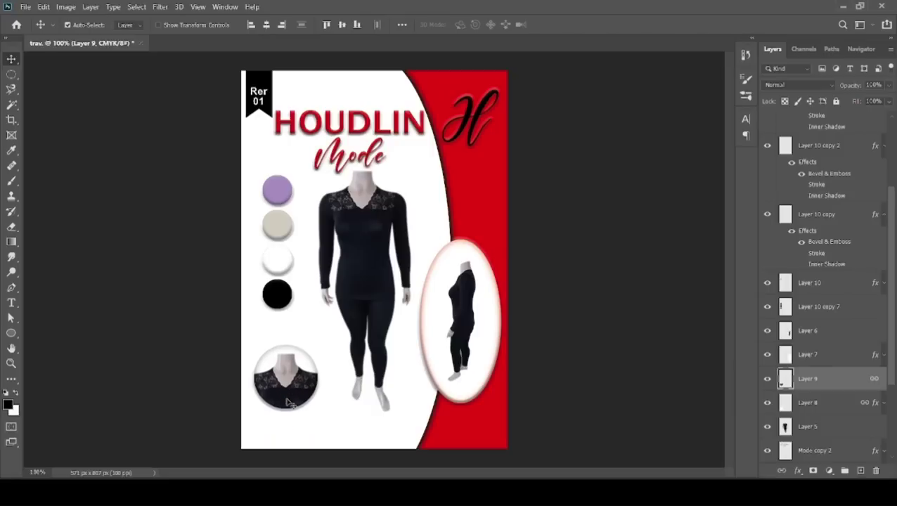
{"action": "key", "text": "shift+Left"}
{"action": "key", "text": "shift+Up"}
{"action": "key", "text": "shift+Up"}
{"action": "key", "text": "shift+Up"}
{"action": "key", "text": "shift+Left"}
{"action": "key", "text": "shift+Up"}
{"action": "key", "text": "shift+Up"}
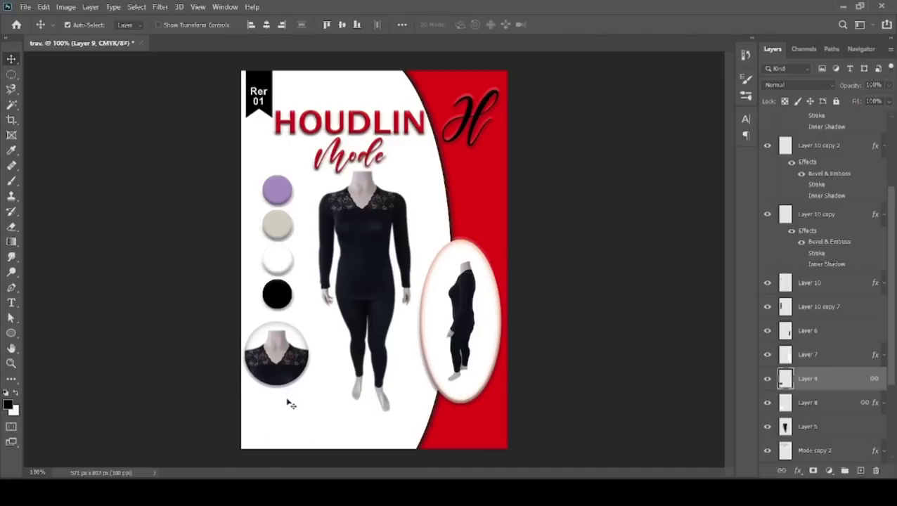
{"action": "key", "text": "shift+Right"}
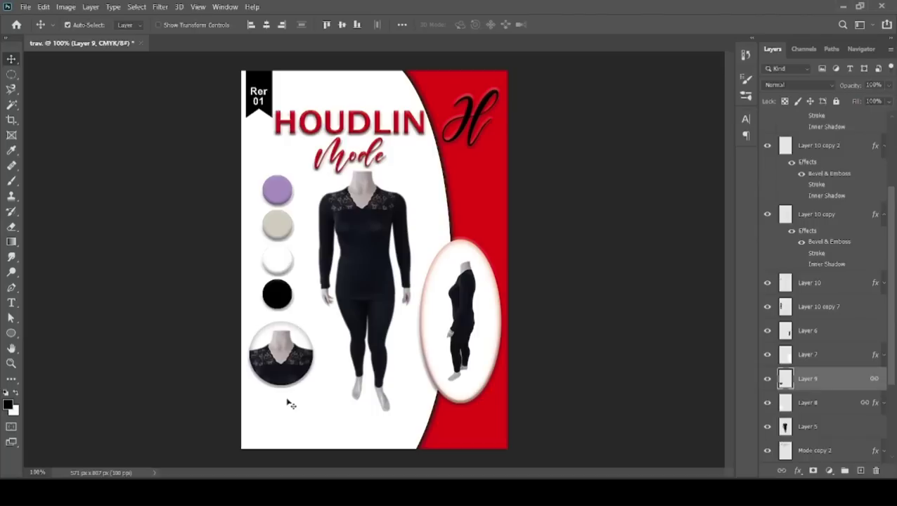
{"action": "key", "text": "shift+Up"}
{"action": "key", "text": "shift+Up"}
{"action": "key", "text": "shift+Right"}
{"action": "key", "text": "shift+Down"}
{"action": "key", "text": "shift+Left"}
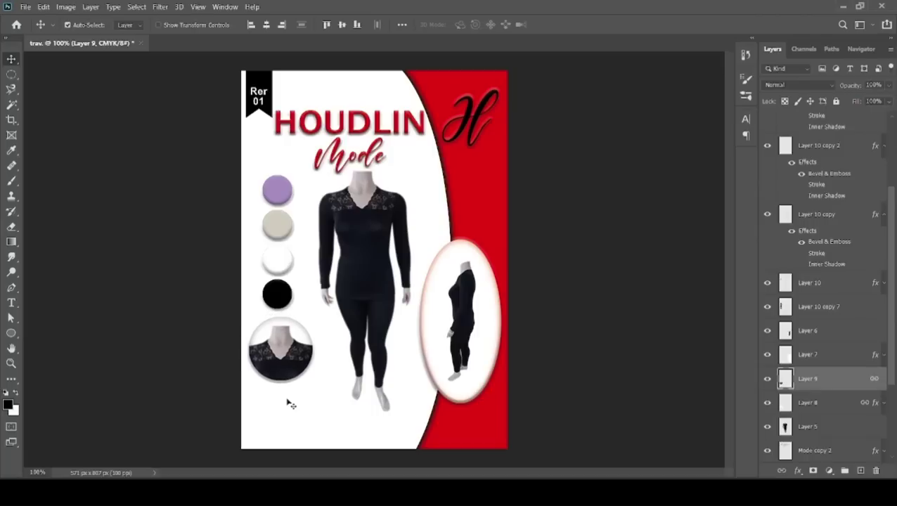
{"action": "key", "text": "Left"}
{"action": "key", "text": "Right"}
{"action": "key", "text": "Up"}
{"action": "key", "text": "Down"}
{"action": "key", "text": "Left"}
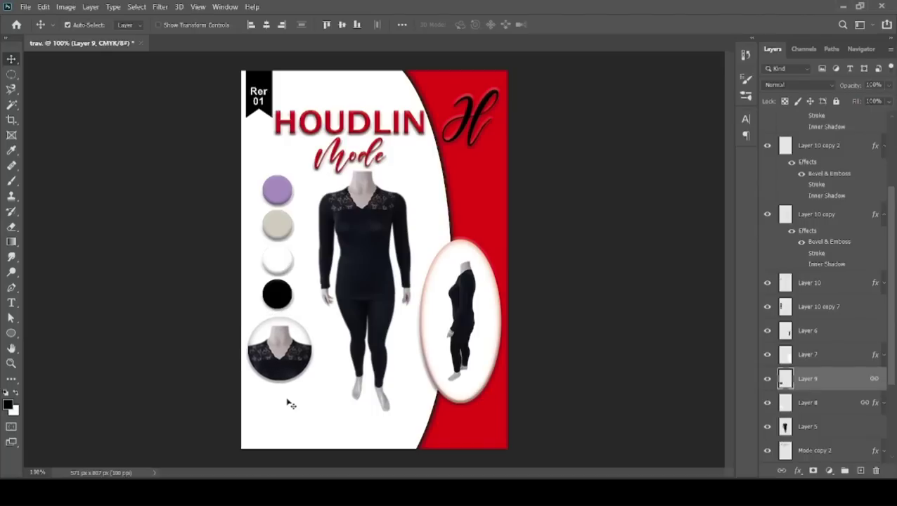
Step: Minimize and restore Photoshop, then bring up File Explorer with Win+E
{"action": "left_click", "coordinate": [846, 7]}
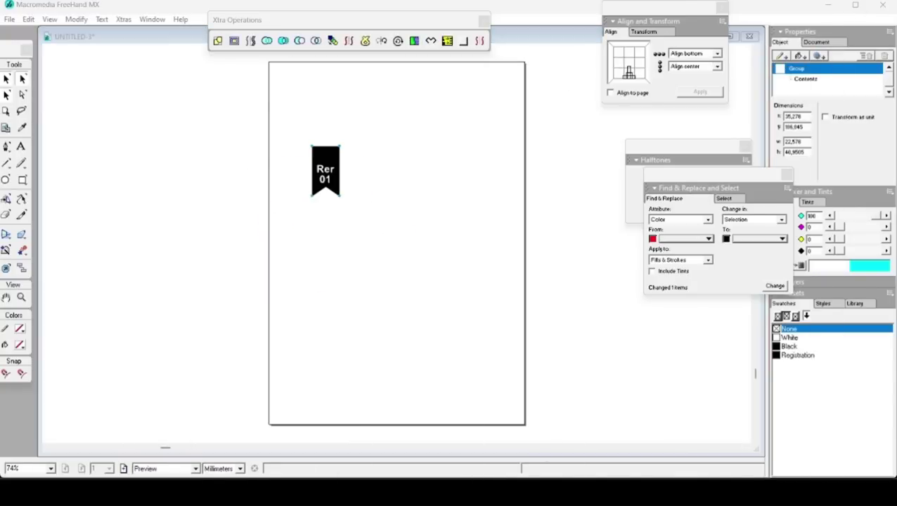
{"action": "key", "text": "alt+Tab"}
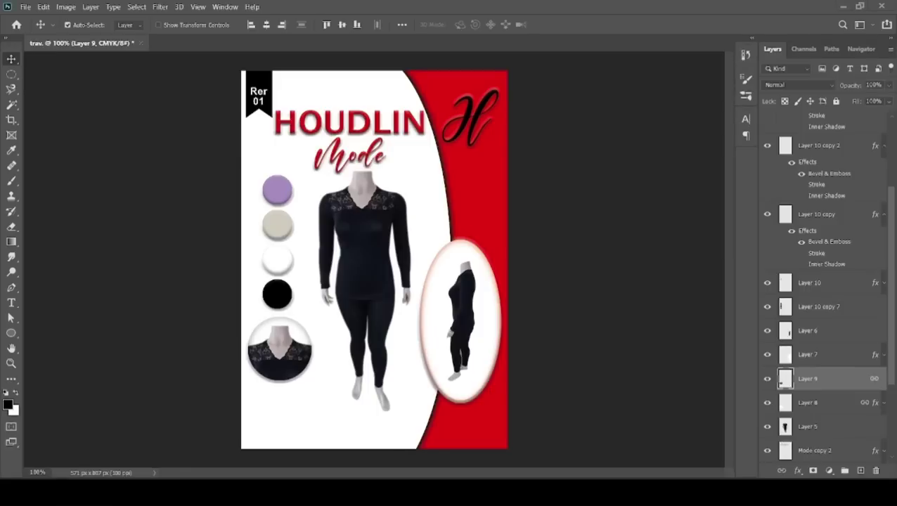
{"action": "key", "text": "super+e"}
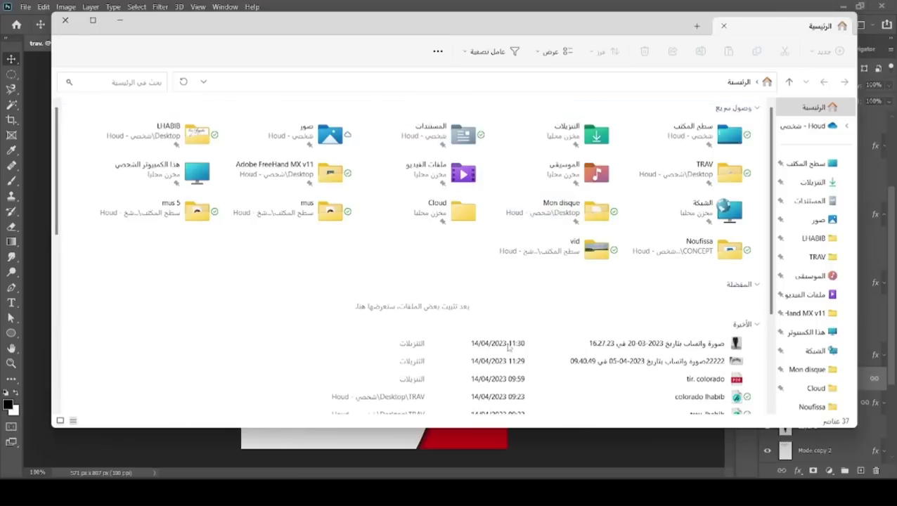
Step: Go from the recent files to the Downloads folder
{"action": "left_click", "coordinate": [510, 344]}
{"action": "key", "text": "Down"}
{"action": "key", "text": "Down"}
{"action": "key", "text": "Down"}
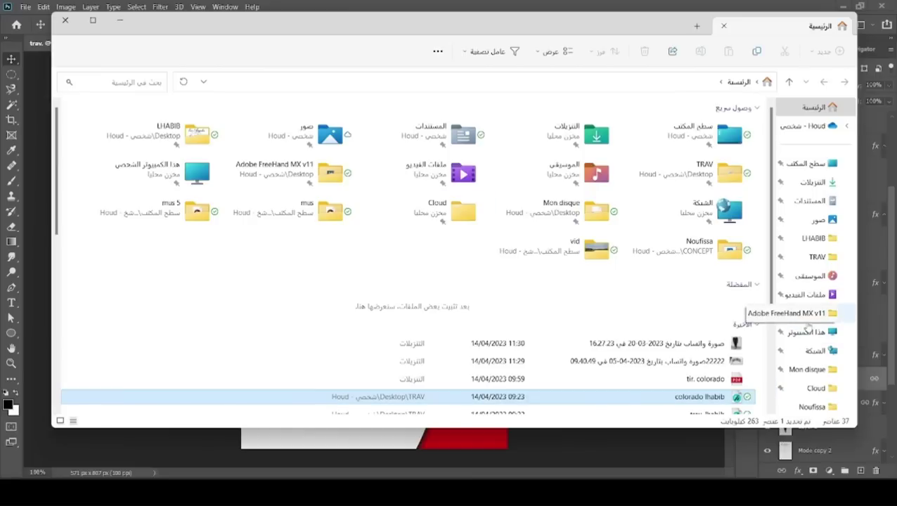
{"action": "left_click", "coordinate": [808, 182]}
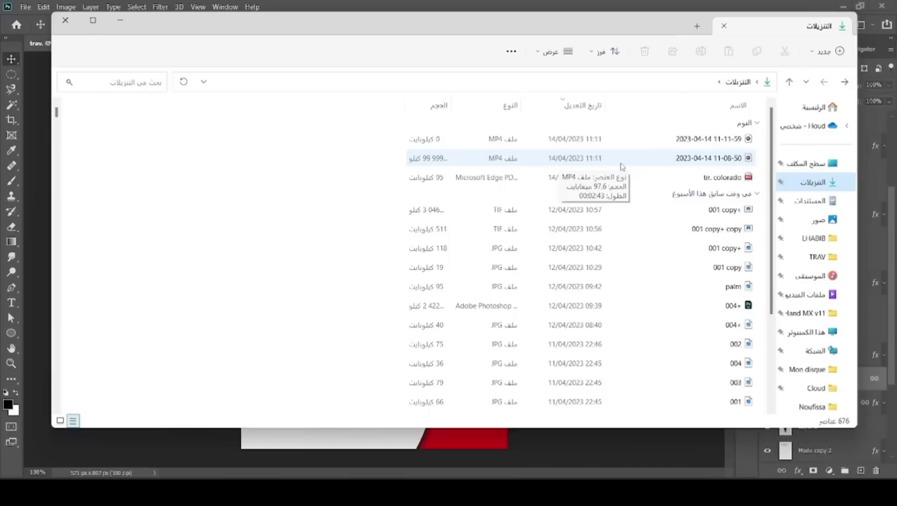
{"action": "left_click", "coordinate": [574, 200]}
{"action": "key", "text": "c"}
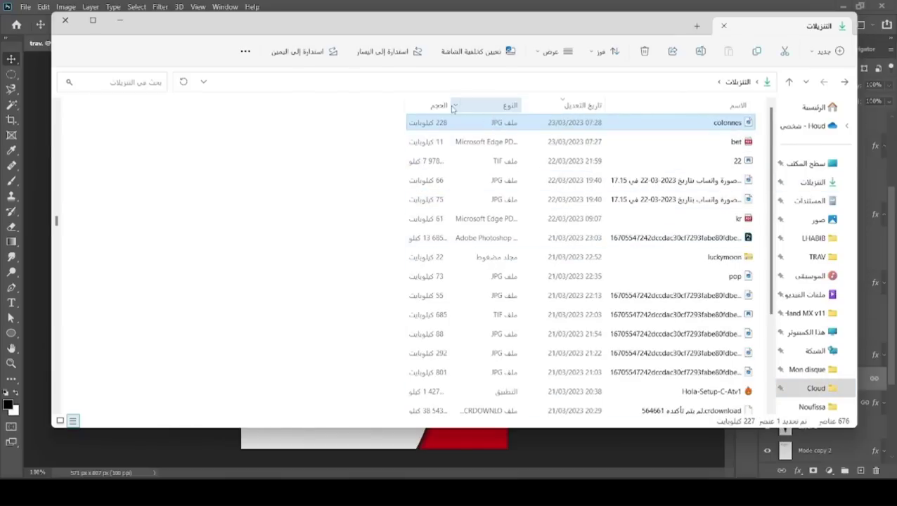
Step: Sort the Downloads files by name and scroll through the list
{"action": "left_click", "coordinate": [670, 107]}
{"action": "left_click", "coordinate": [652, 136]}
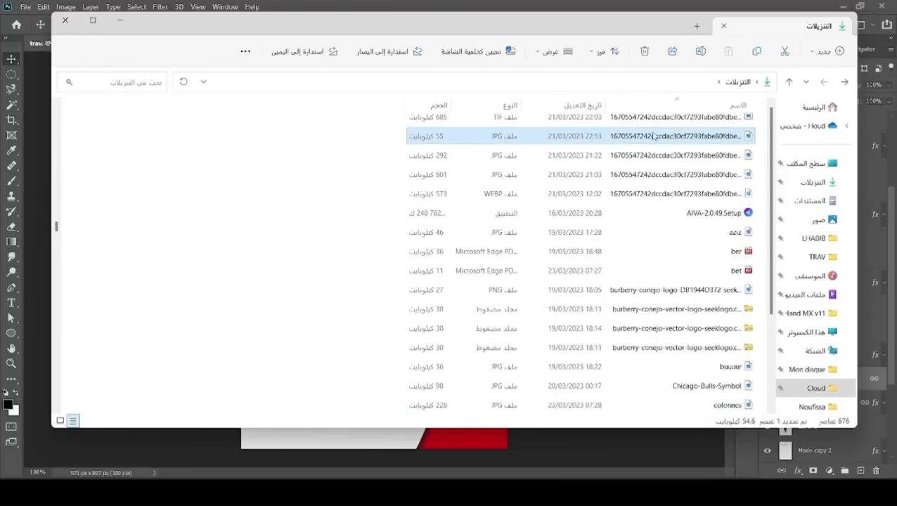
{"action": "left_click", "coordinate": [724, 405]}
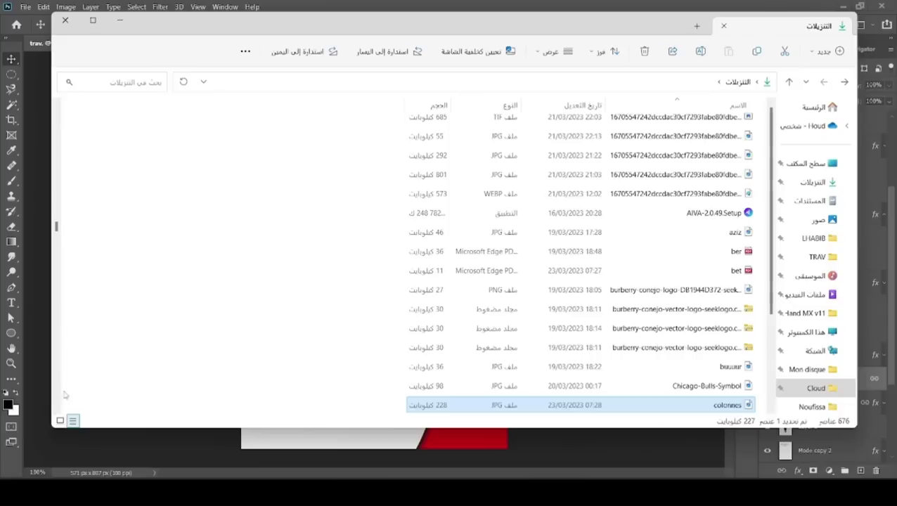
{"action": "scroll", "coordinate": [56, 410], "scroll_direction": "down", "scroll_amount": 1}
{"action": "scroll", "coordinate": [56, 411], "scroll_direction": "down", "scroll_amount": 1}
{"action": "scroll", "coordinate": [56, 410], "scroll_direction": "down", "scroll_amount": 1}
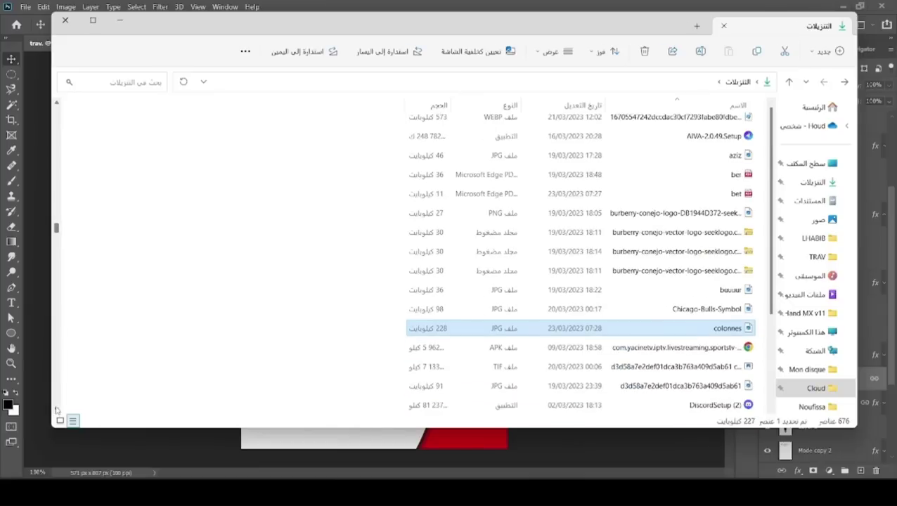
{"action": "scroll", "coordinate": [56, 410], "scroll_direction": "down", "scroll_amount": 2}
{"action": "scroll", "coordinate": [57, 411], "scroll_direction": "down", "scroll_amount": 1}
{"action": "scroll", "coordinate": [56, 410], "scroll_direction": "down", "scroll_amount": 1}
{"action": "scroll", "coordinate": [56, 411], "scroll_direction": "down", "scroll_amount": 1}
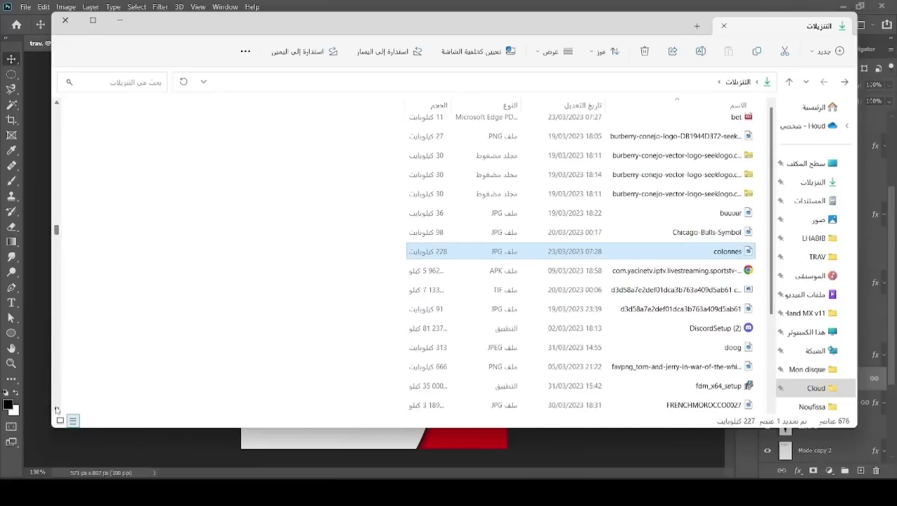
{"action": "scroll", "coordinate": [57, 410], "scroll_direction": "down", "scroll_amount": 2}
{"action": "scroll", "coordinate": [57, 411], "scroll_direction": "down", "scroll_amount": 3}
{"action": "scroll", "coordinate": [57, 410], "scroll_direction": "down", "scroll_amount": 2}
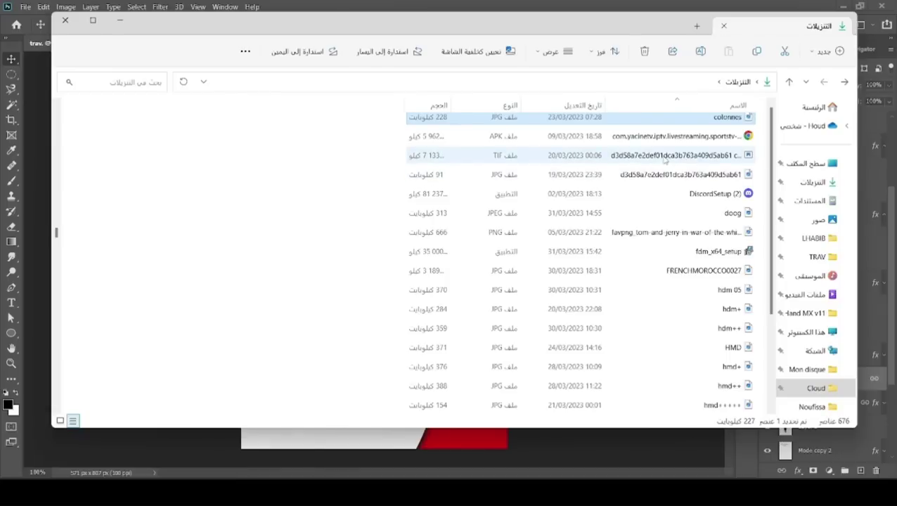
Step: Find the Barcode file and open it with Adobe Photoshop 2020
{"action": "type", "text": "bar"}
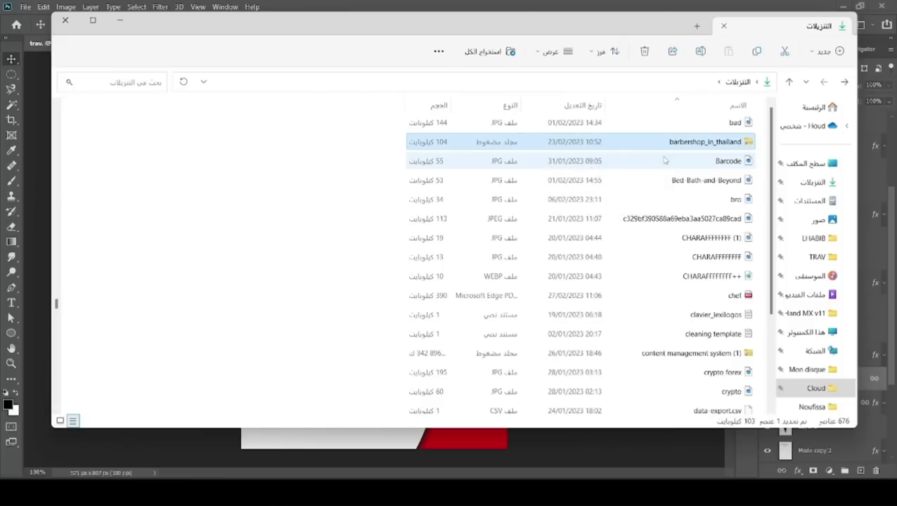
{"action": "left_click", "coordinate": [715, 162]}
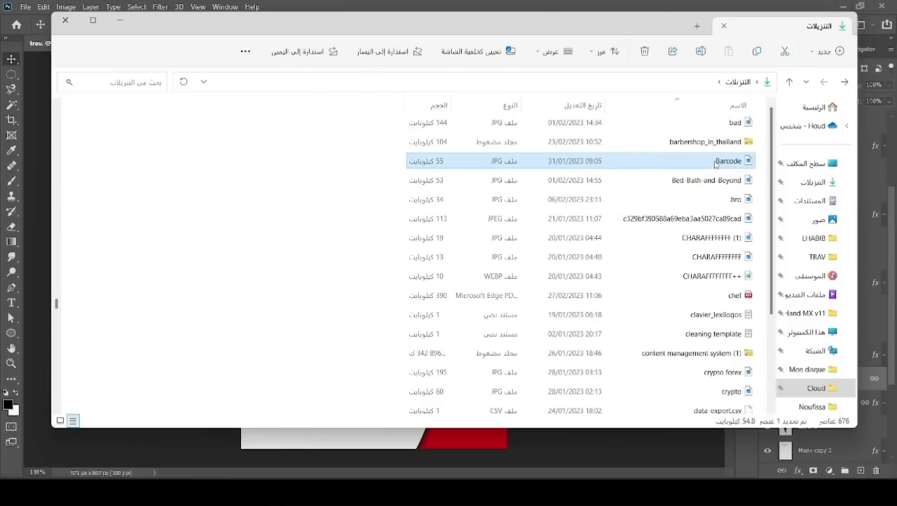
{"action": "right_click", "coordinate": [714, 162]}
{"action": "key", "text": "Escape"}
{"action": "right_click", "coordinate": [715, 162]}
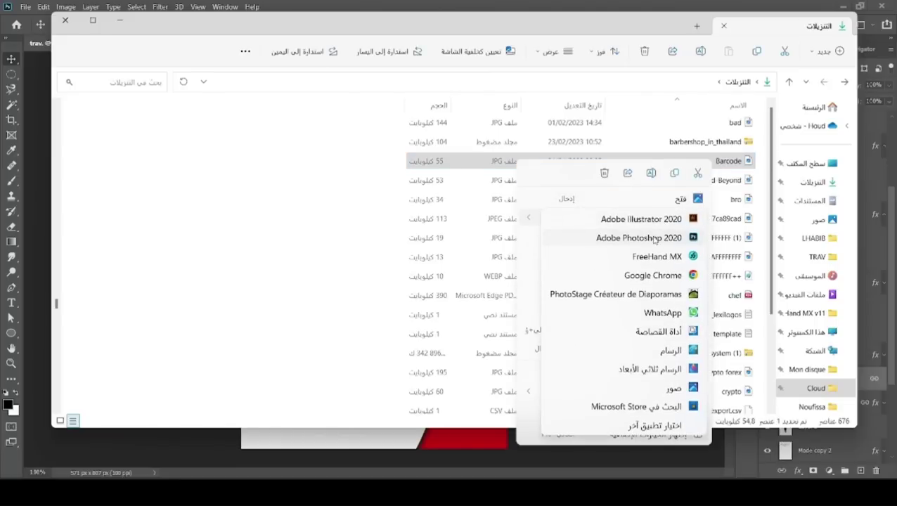
{"action": "left_click", "coordinate": [654, 240]}
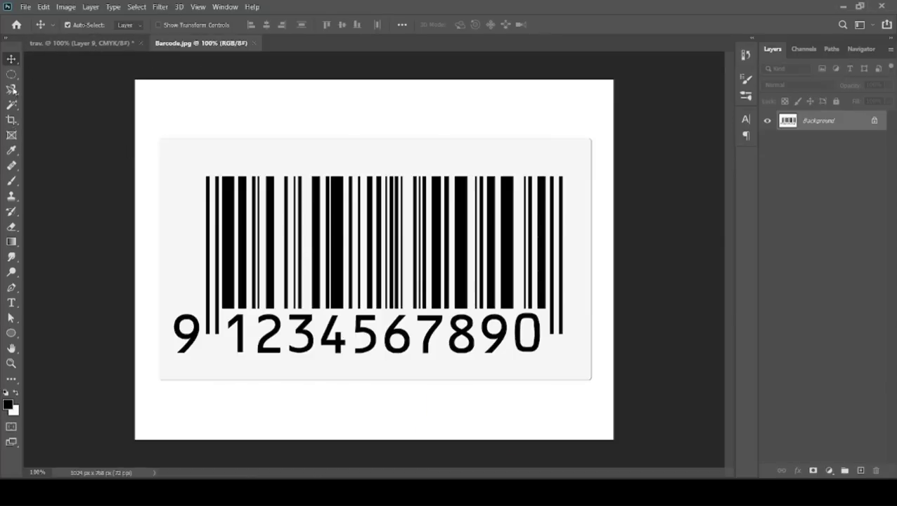
Step: Select all barcode bars with Magic Wand and Similar, copy to Layer 1, and drag onto the poster
{"action": "left_click", "coordinate": [11, 104]}
{"action": "left_click", "coordinate": [228, 232]}
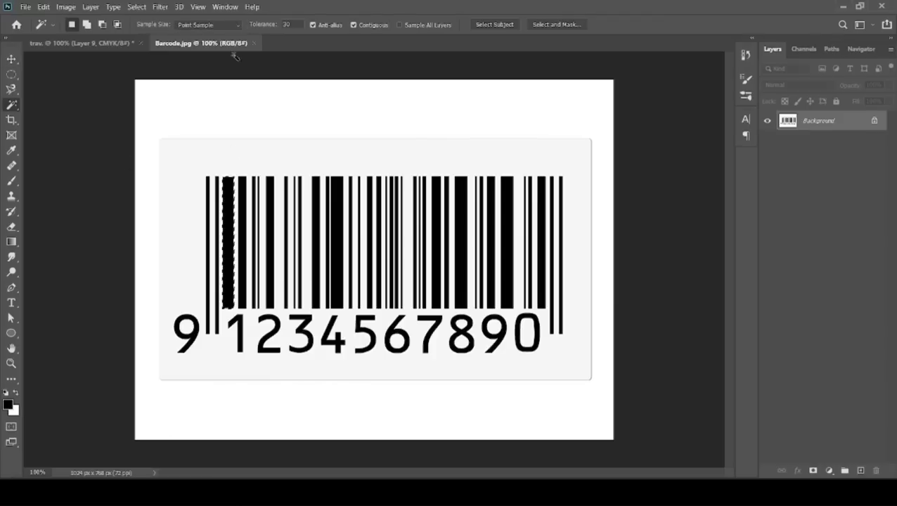
{"action": "left_click", "coordinate": [136, 6]}
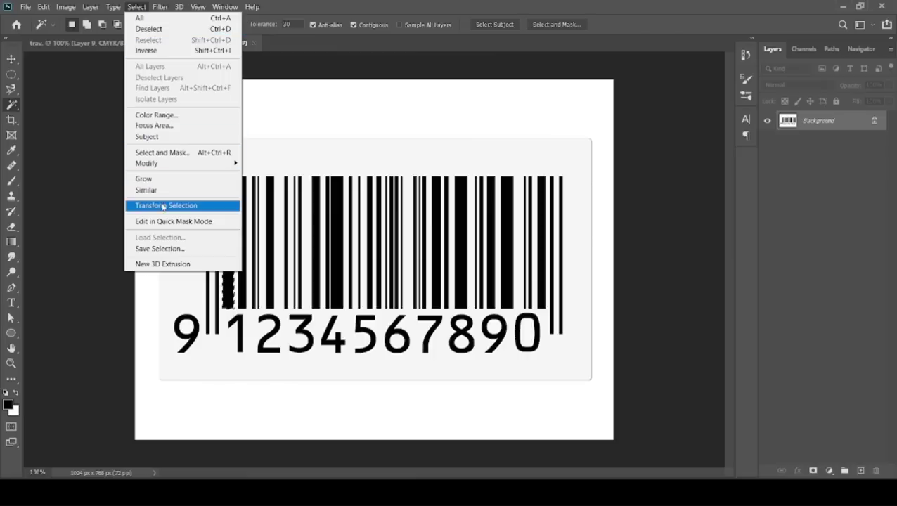
{"action": "mouse_move", "coordinate": [161, 163]}
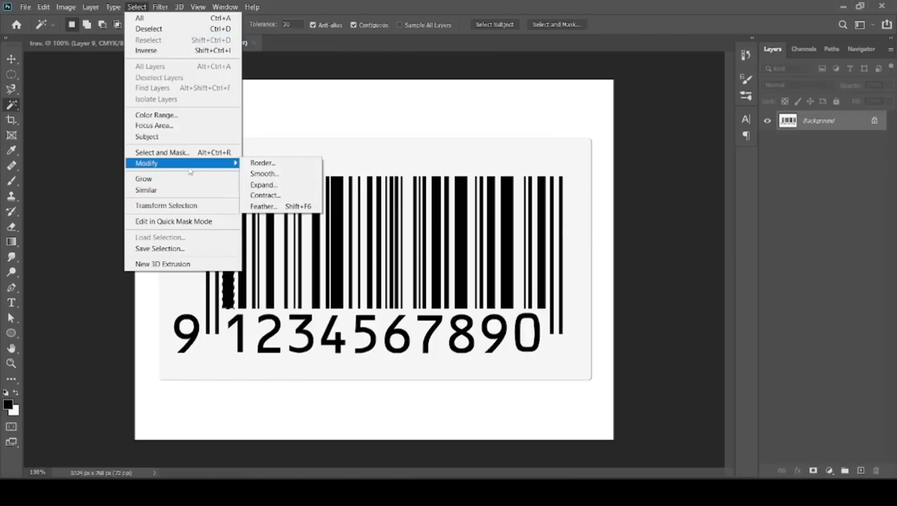
{"action": "left_click", "coordinate": [182, 195]}
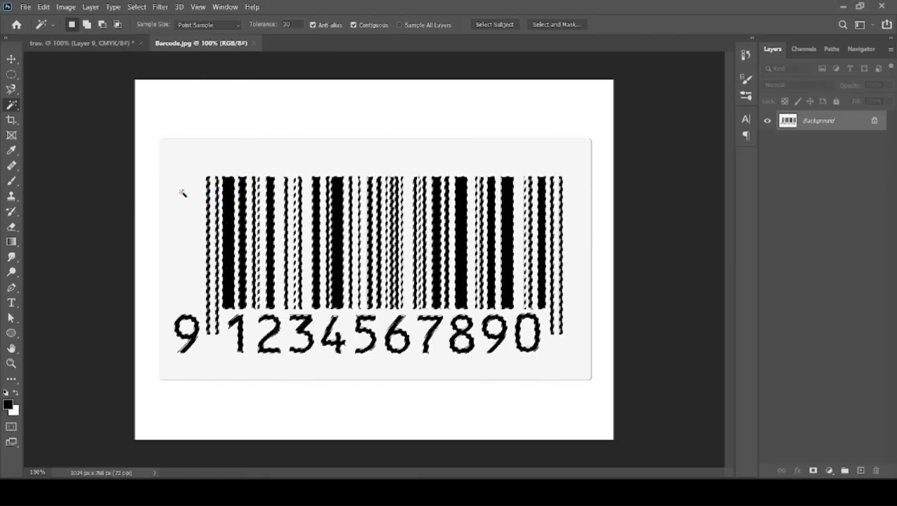
{"action": "key", "text": "ctrl+j"}
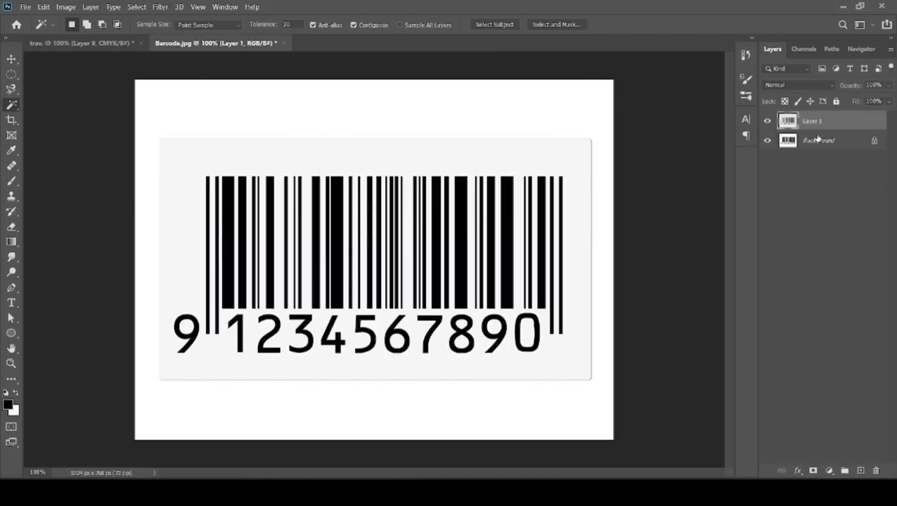
{"action": "mouse_move", "coordinate": [837, 123]}
{"action": "left_mouse_down"}
{"action": "mouse_move", "coordinate": [303, 336]}
{"action": "mouse_move", "coordinate": [316, 424]}
{"action": "left_mouse_up"}
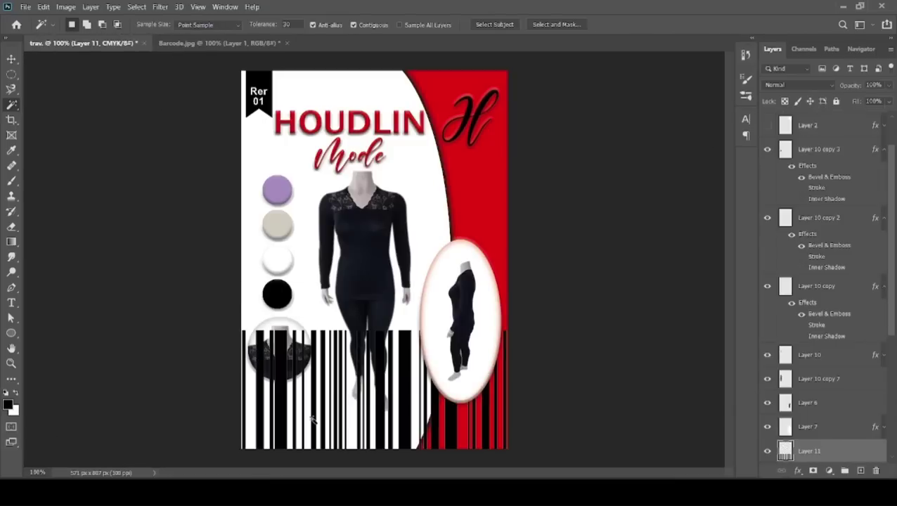
Step: Scale the barcode on Layer 11 to about 31% and nudge it into the poster's bottom-left corner
{"action": "key", "text": "ctrl+t"}
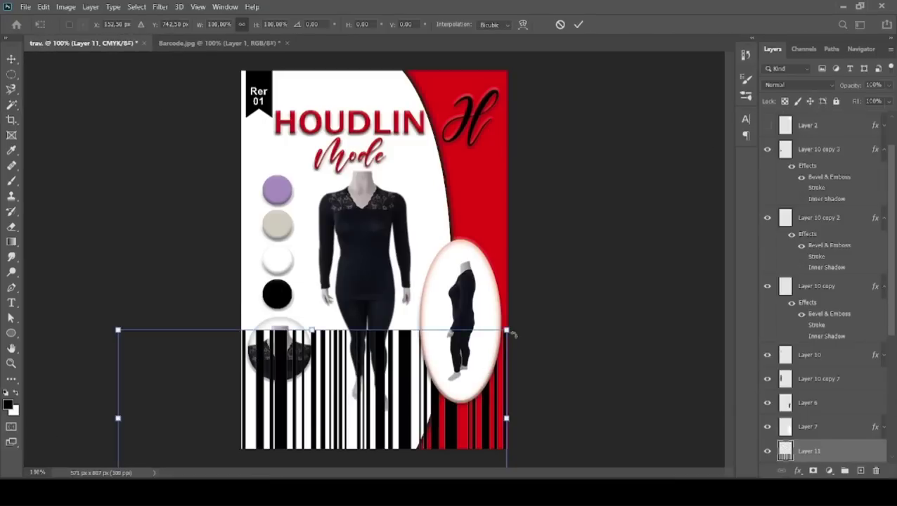
{"action": "mouse_move", "coordinate": [508, 331]}
{"action": "left_mouse_down"}
{"action": "mouse_move", "coordinate": [346, 363]}
{"action": "mouse_move", "coordinate": [307, 398]}
{"action": "mouse_move", "coordinate": [314, 422]}
{"action": "left_mouse_up"}
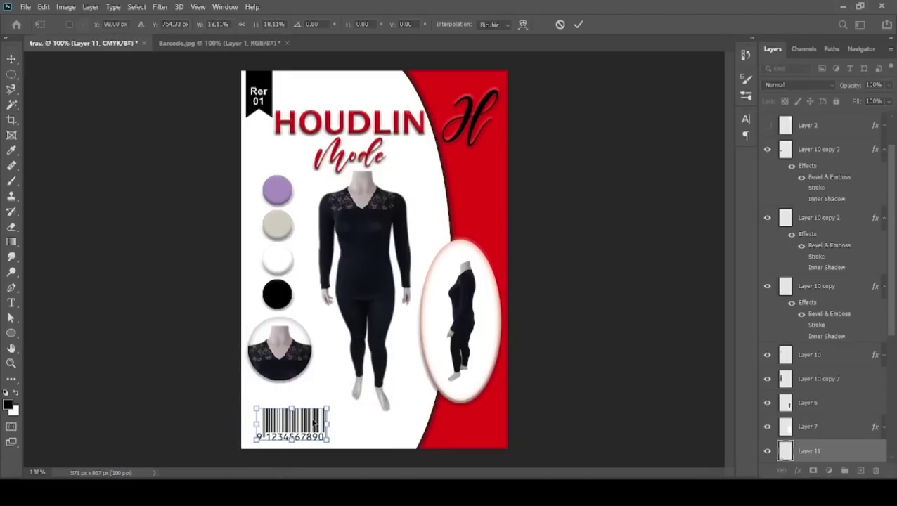
{"action": "key", "text": "shift+Left"}
{"action": "key", "text": "Left"}
{"action": "key", "text": "Left"}
{"action": "key", "text": "Return"}
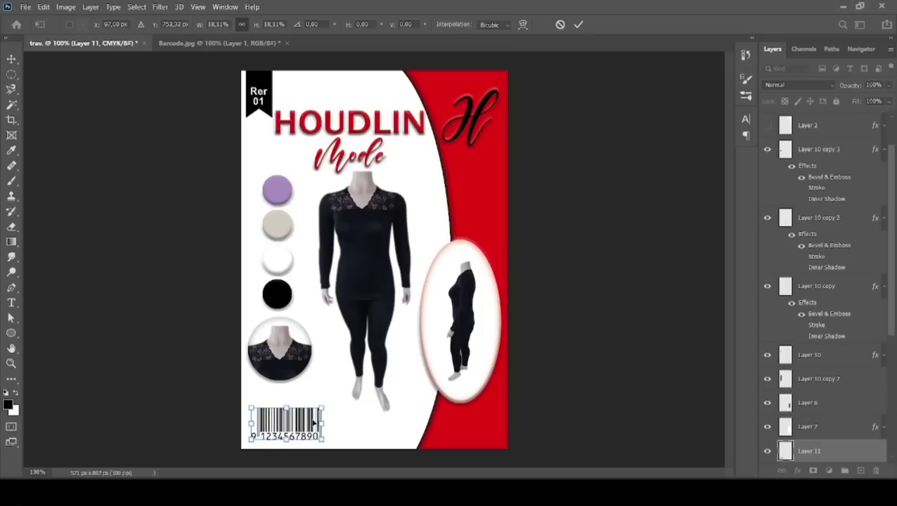
{"action": "key", "text": "w"}
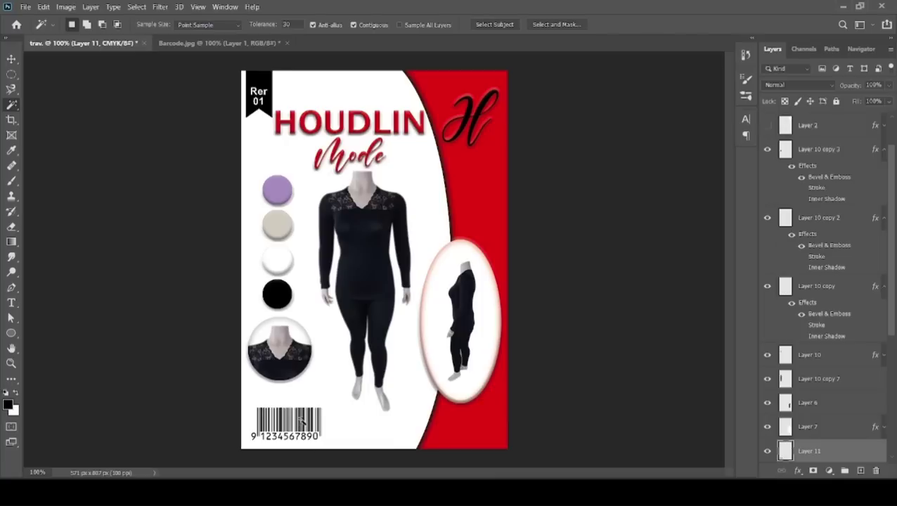
{"action": "key", "text": "v"}
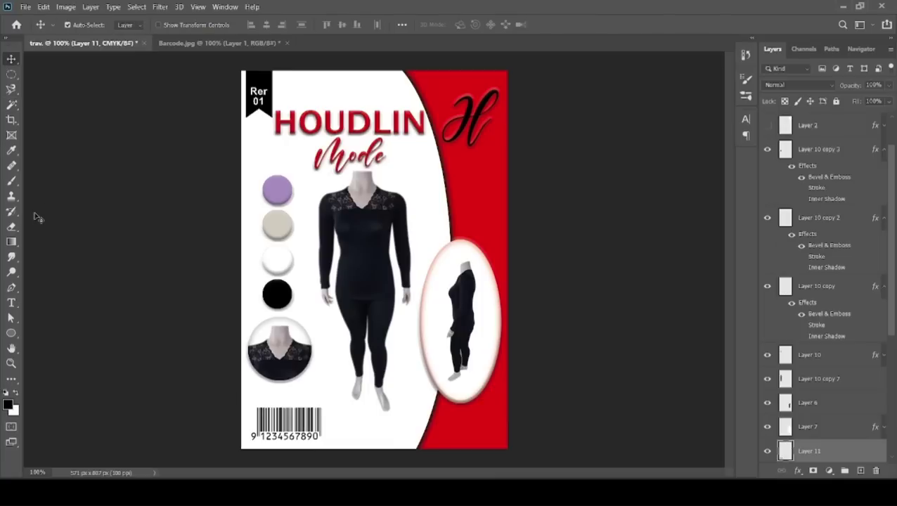
{"action": "key", "text": "Left"}
{"action": "key", "text": "Left"}
{"action": "key", "text": "Left"}
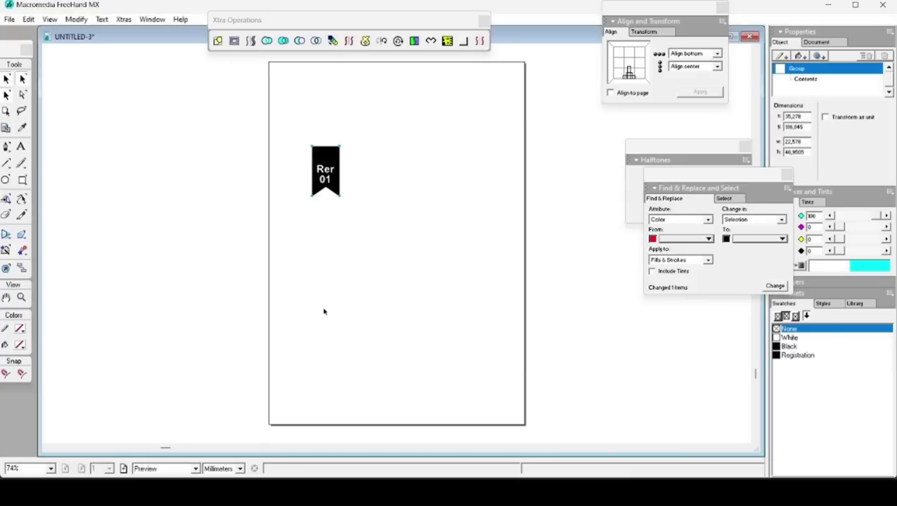
Step: Open the BROUILLON NOFFSA draft document in FreeHand
{"action": "key", "text": "ctrl+o"}
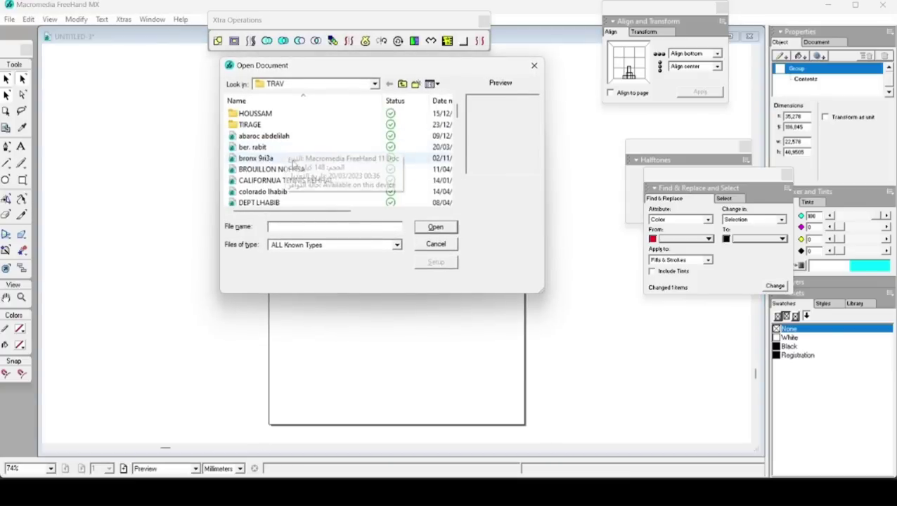
{"action": "left_click", "coordinate": [281, 169]}
{"action": "left_click", "coordinate": [441, 226]}
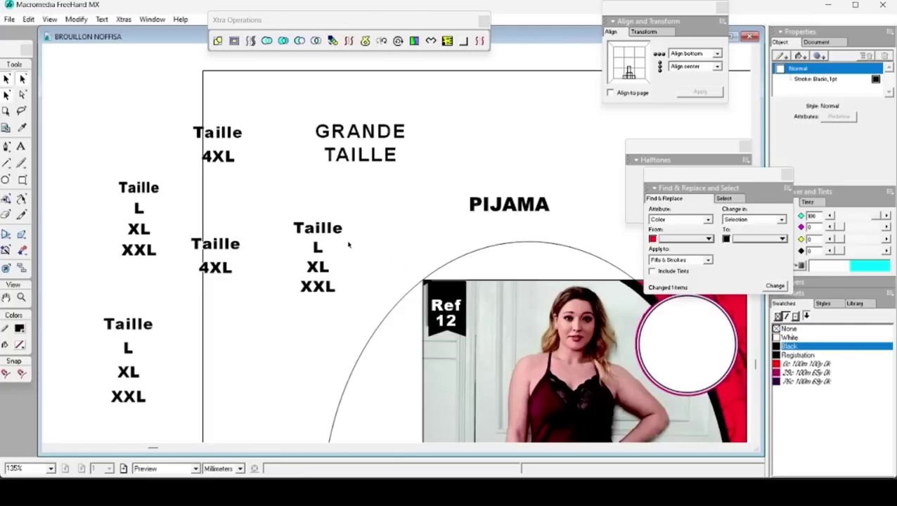
Step: Select the Taille L XL XXL size label group with the Subselect tool and copy it
{"action": "left_click_drag", "start_coordinate": [350, 242], "coordinate": [460, 389]}
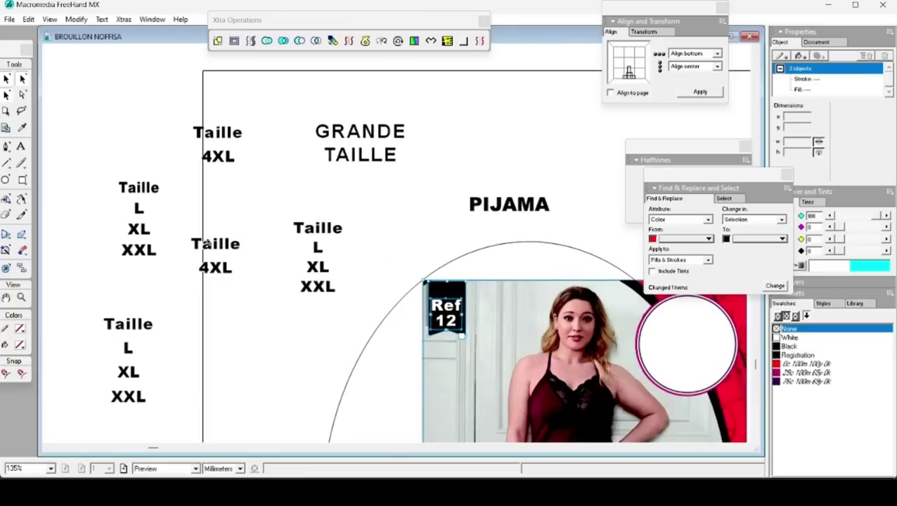
{"action": "left_click_drag", "start_coordinate": [276, 204], "coordinate": [443, 379]}
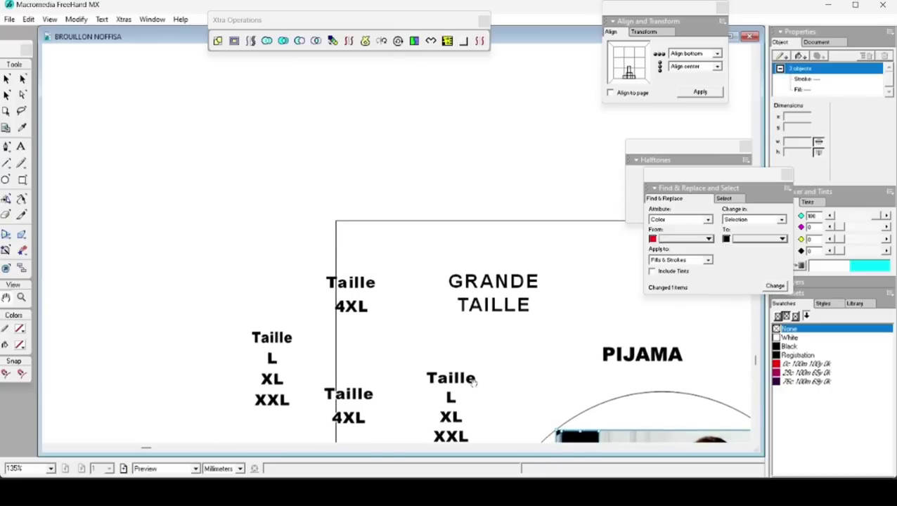
{"action": "key", "text": "a"}
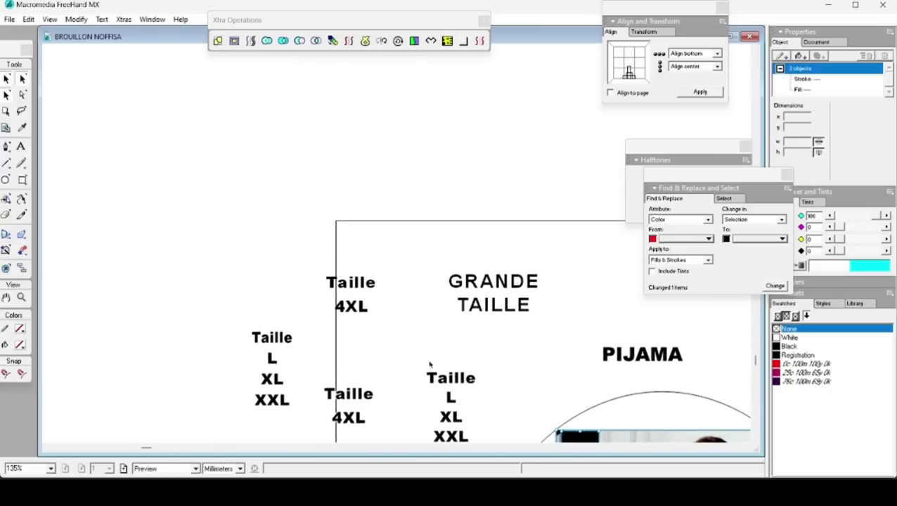
{"action": "left_click", "coordinate": [450, 379]}
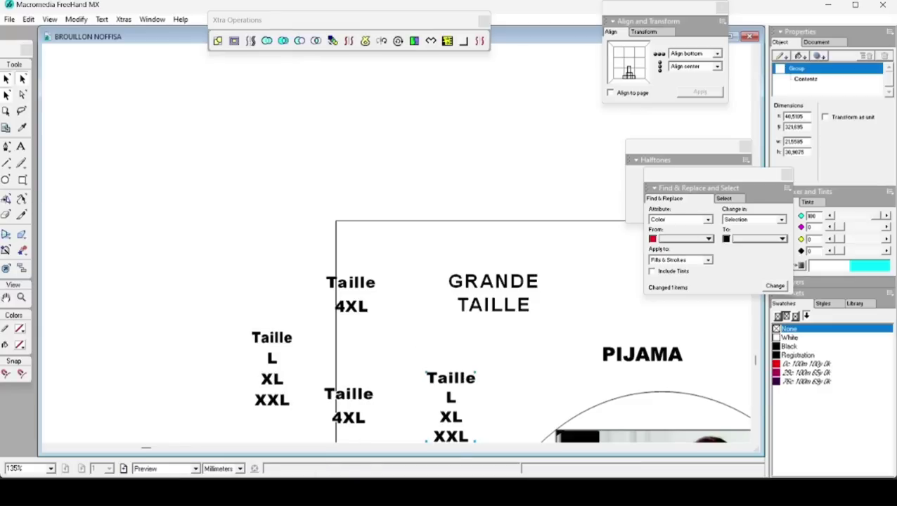
{"action": "key", "text": "alt+Tab"}
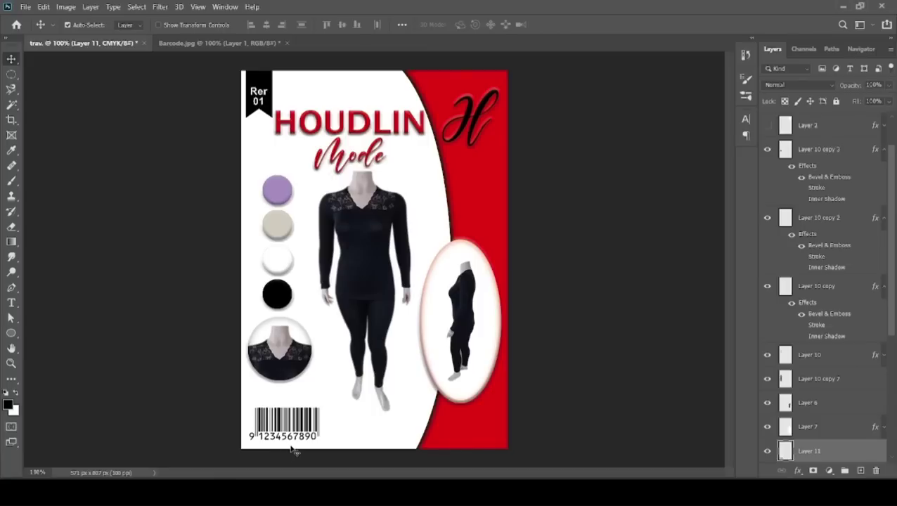
Step: Paste the Taille L XL XXL label as pixels and move it into the bottom-right red area
{"action": "key", "text": "ctrl+v"}
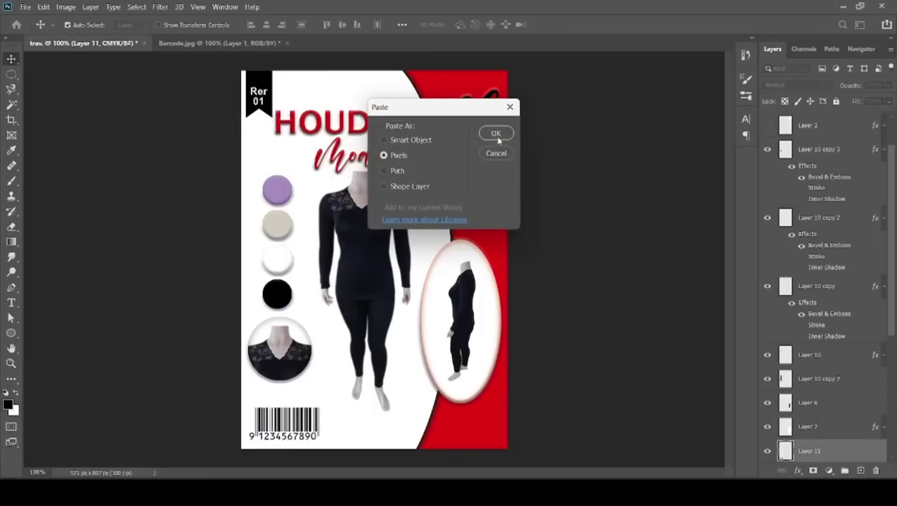
{"action": "left_click", "coordinate": [497, 135]}
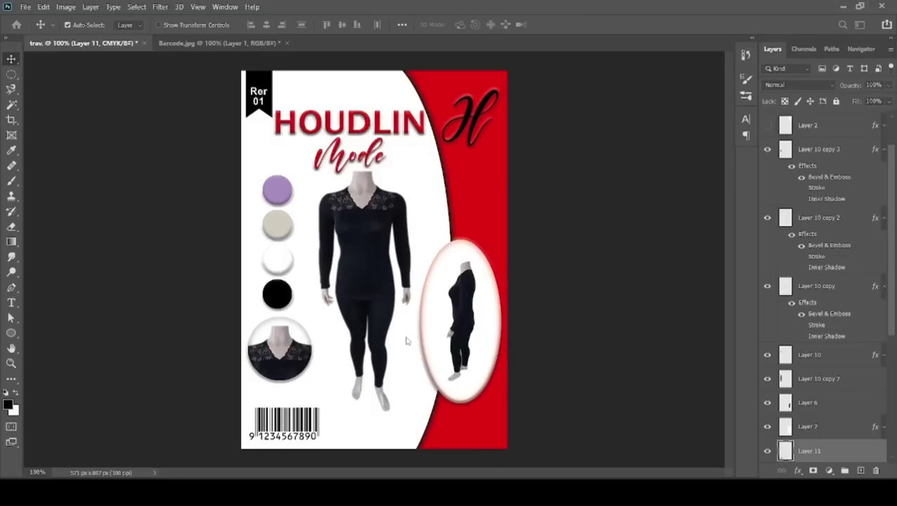
{"action": "key", "text": "ctrl+v"}
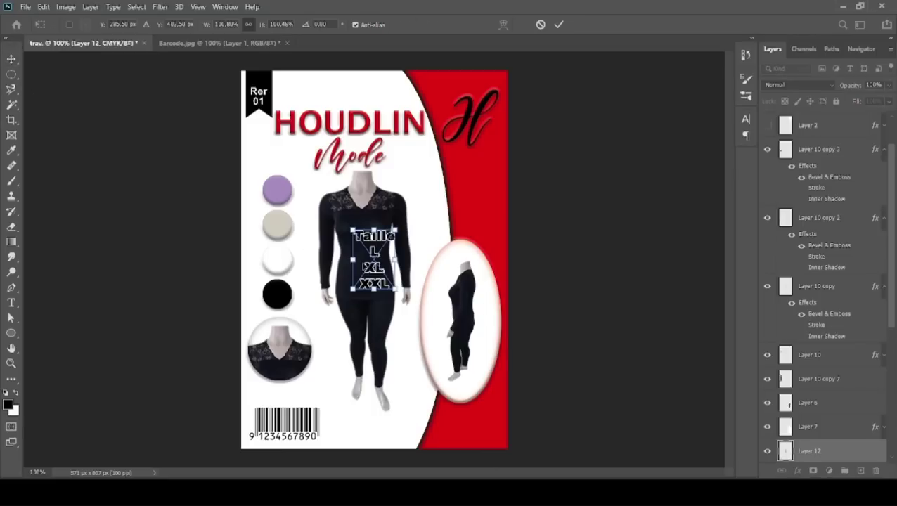
{"action": "left_click_drag", "start_coordinate": [376, 238], "coordinate": [453, 387]}
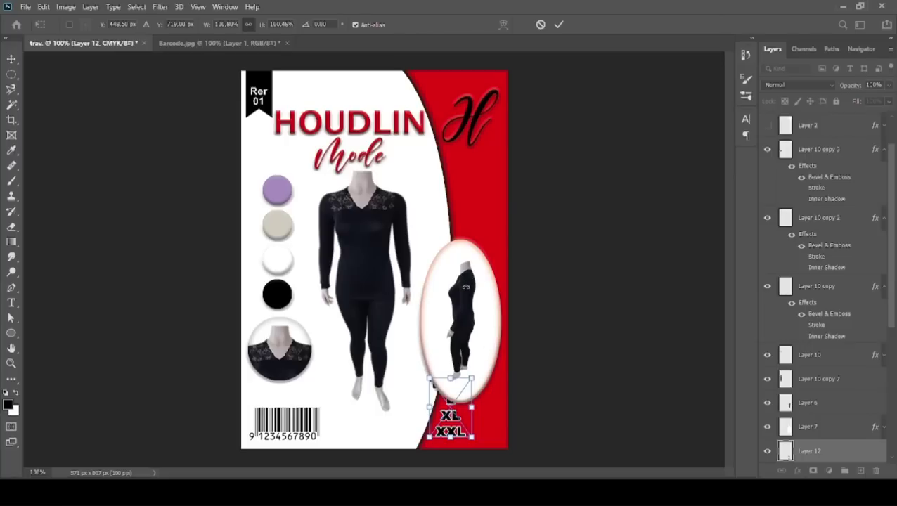
{"action": "key", "text": "Return"}
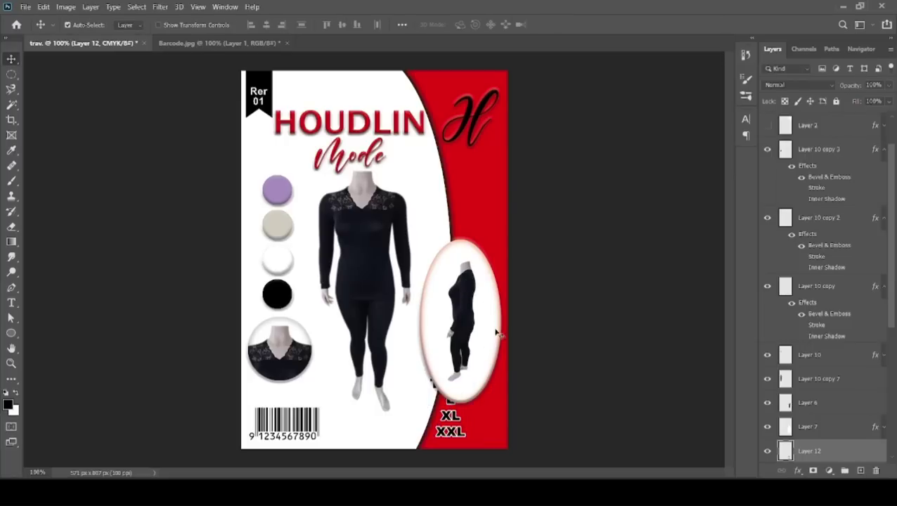
Step: Nudge the side-view oval inset on Layer 7 up and slightly right
{"action": "left_click", "coordinate": [482, 336]}
{"action": "key", "text": "shift+Up"}
{"action": "key", "text": "shift+Up"}
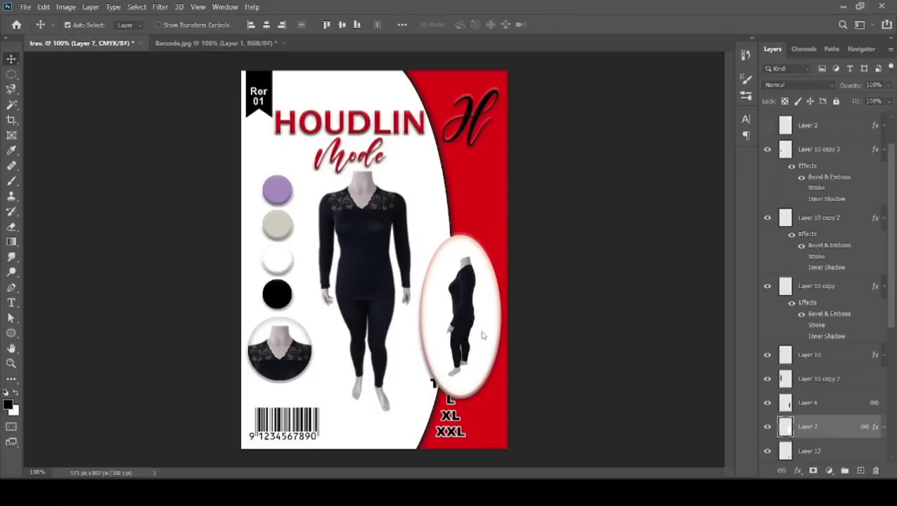
{"action": "key", "text": "shift+Up"}
{"action": "key", "text": "shift+Up"}
{"action": "key", "text": "shift+Up"}
{"action": "key", "text": "shift+Up"}
{"action": "key", "text": "shift+Up"}
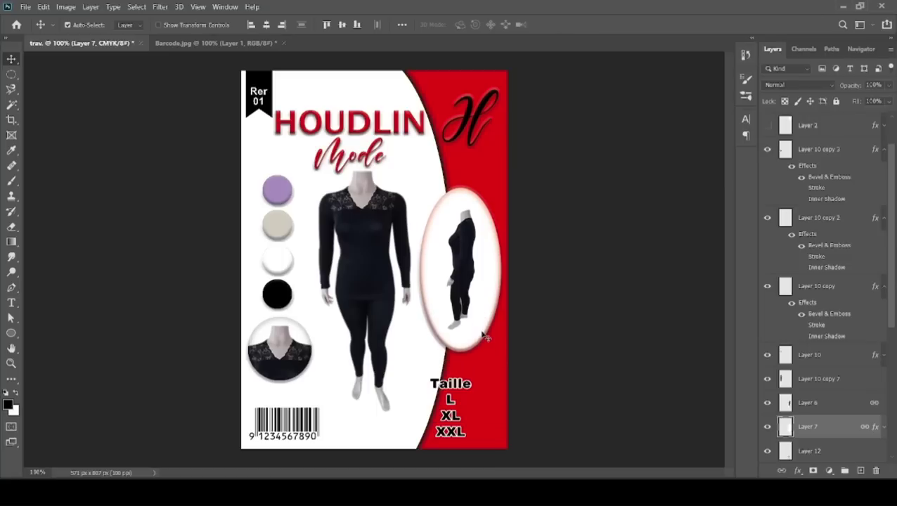
{"action": "key", "text": "shift+Right"}
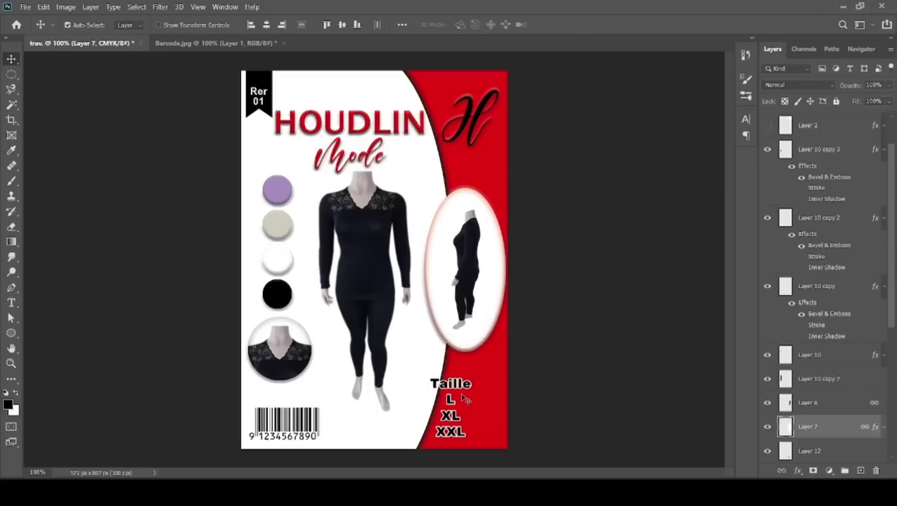
Step: Shrink the Taille size label on Layer 12 to about 78% and move it right into the red area
{"action": "left_click", "coordinate": [440, 386]}
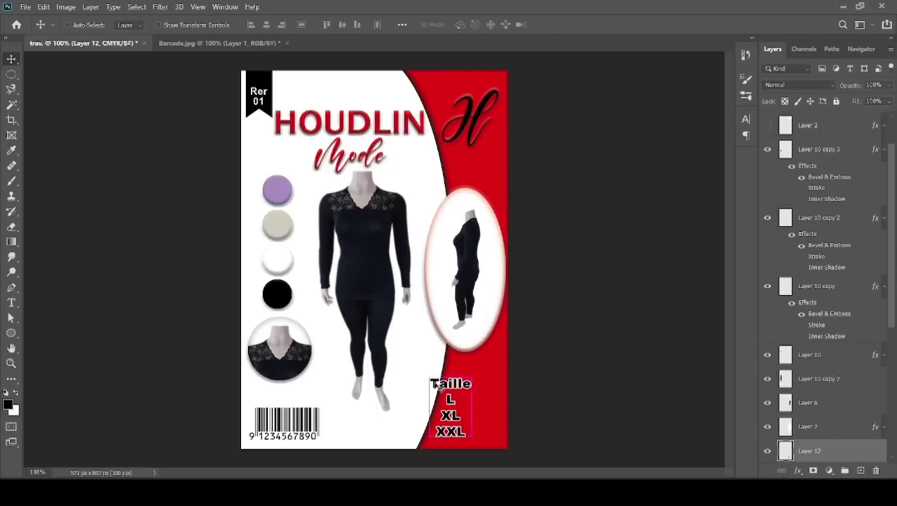
{"action": "key", "text": "ctrl+t"}
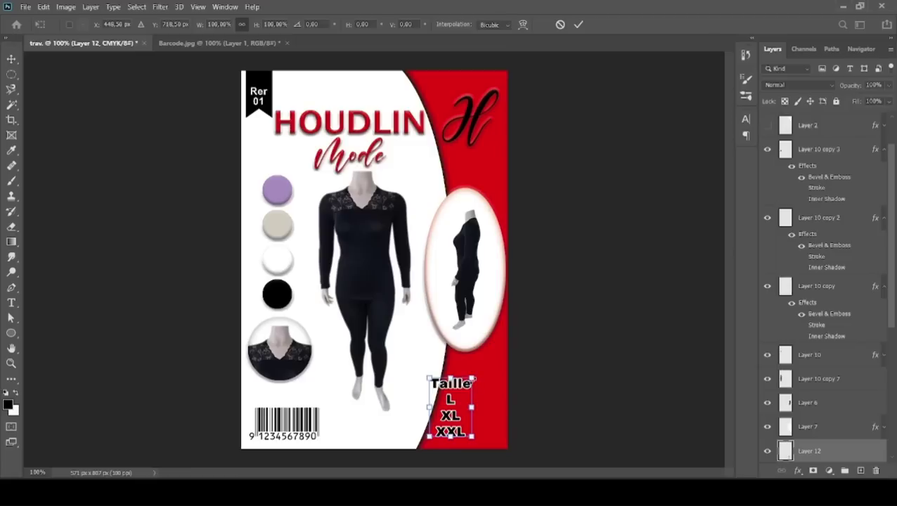
{"action": "left_click_drag", "start_coordinate": [473, 379], "coordinate": [463, 397]}
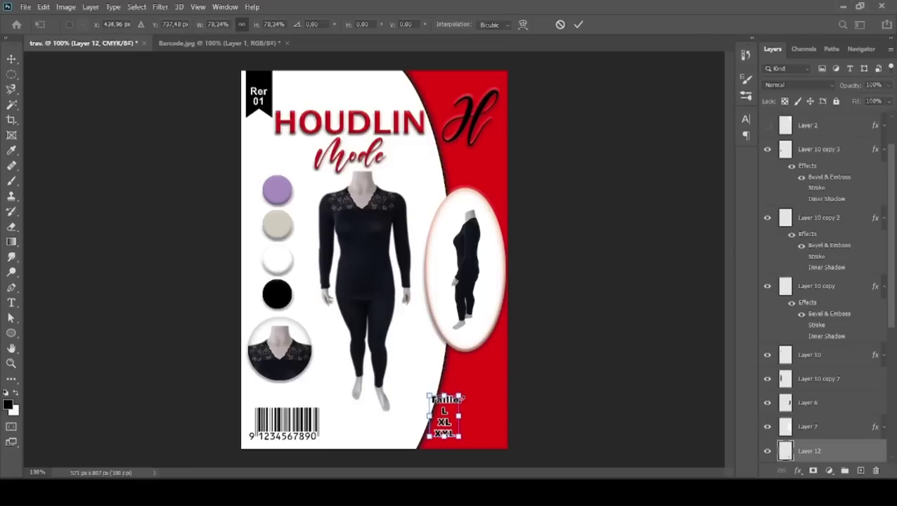
{"action": "key", "text": "Return"}
{"action": "mouse_move", "coordinate": [460, 397]}
{"action": "left_mouse_down"}
{"action": "mouse_move", "coordinate": [483, 397]}
{"action": "mouse_move", "coordinate": [468, 407]}
{"action": "left_mouse_up"}
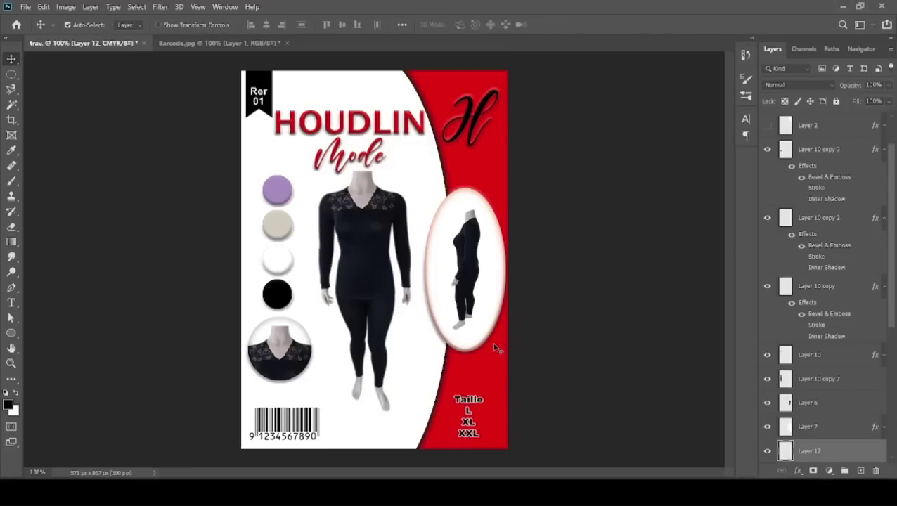
Step: Unlink the side-view figure on Layer 6 from the oval frame on Layer 7
{"action": "left_click", "coordinate": [471, 310]}
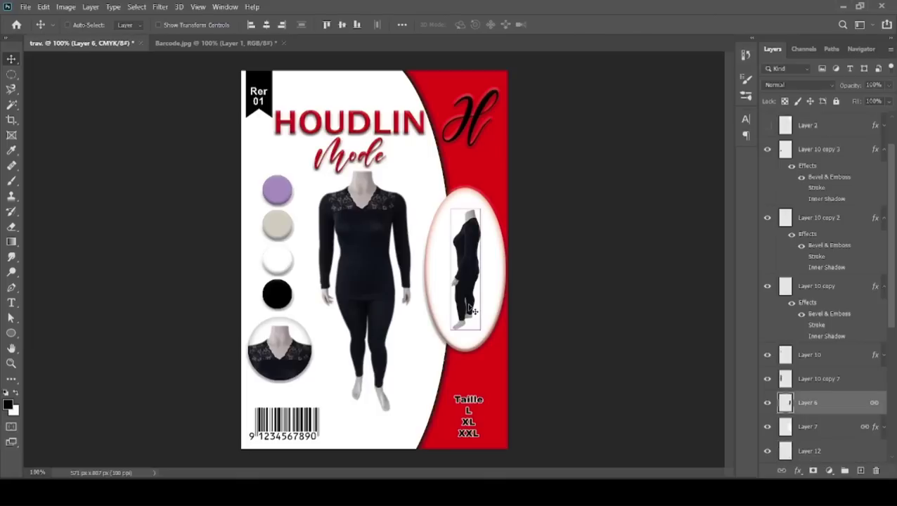
{"action": "key", "text": "ctrl"}
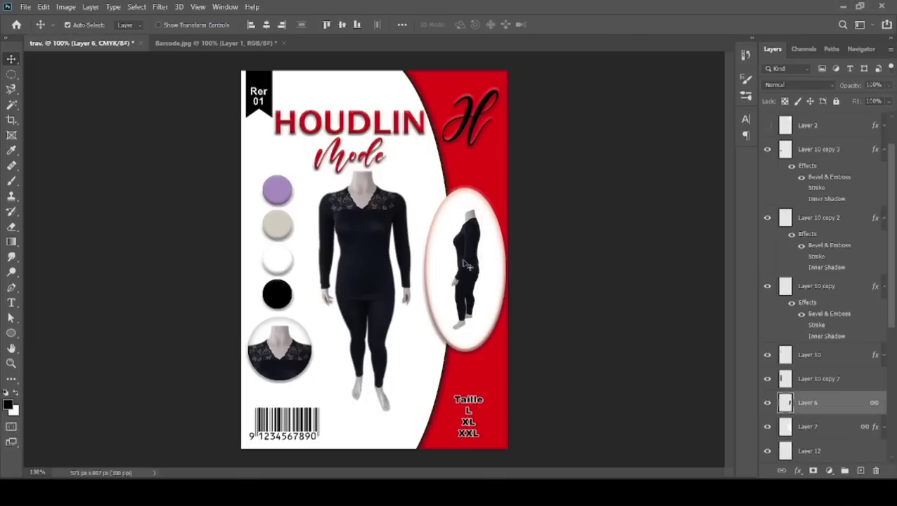
{"action": "left_click", "coordinate": [490, 304]}
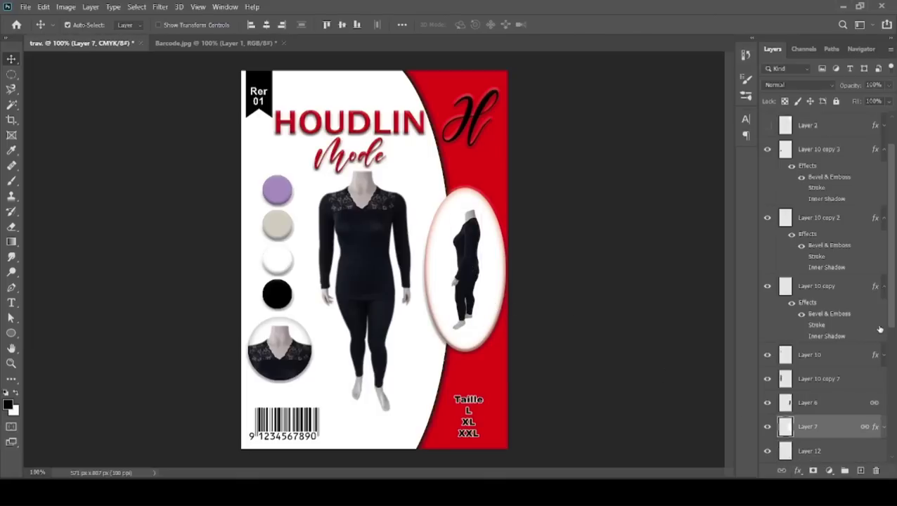
{"action": "scroll", "coordinate": [891, 328], "scroll_direction": "down", "scroll_amount": 3}
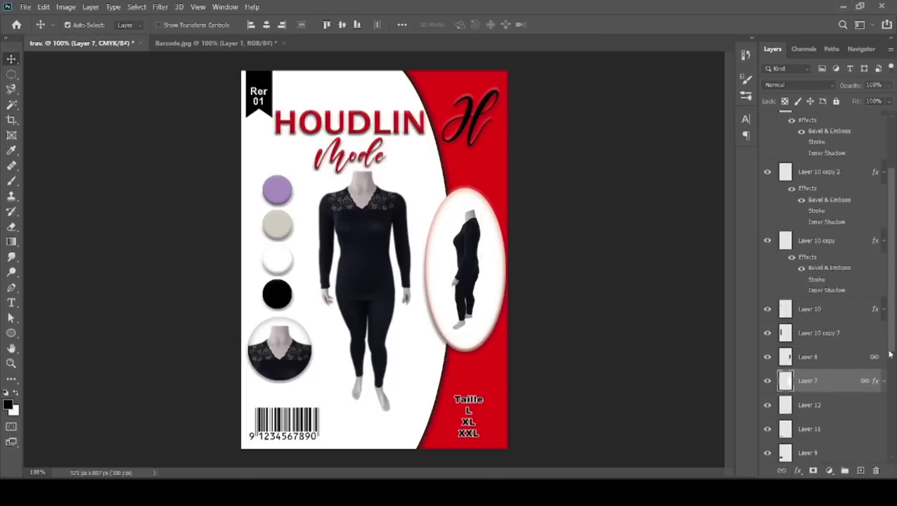
{"action": "left_click", "coordinate": [850, 355], "text": "shift"}
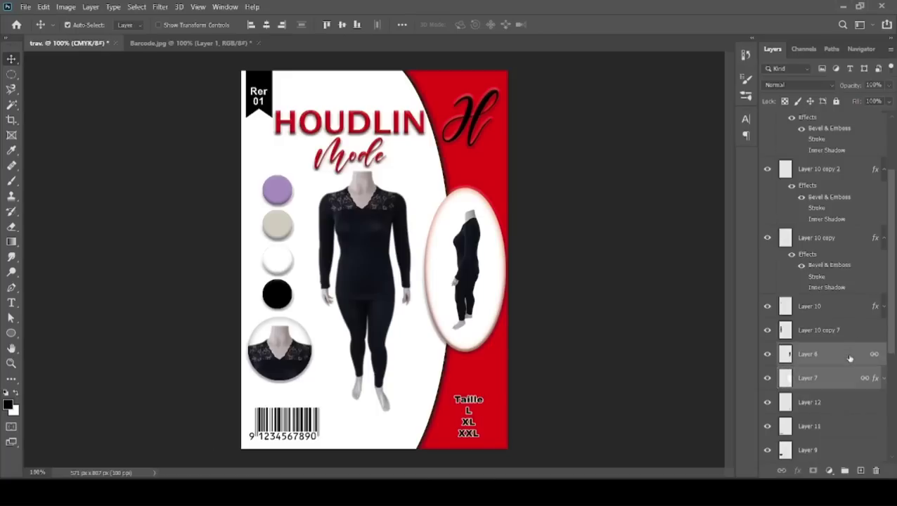
{"action": "right_click", "coordinate": [849, 357]}
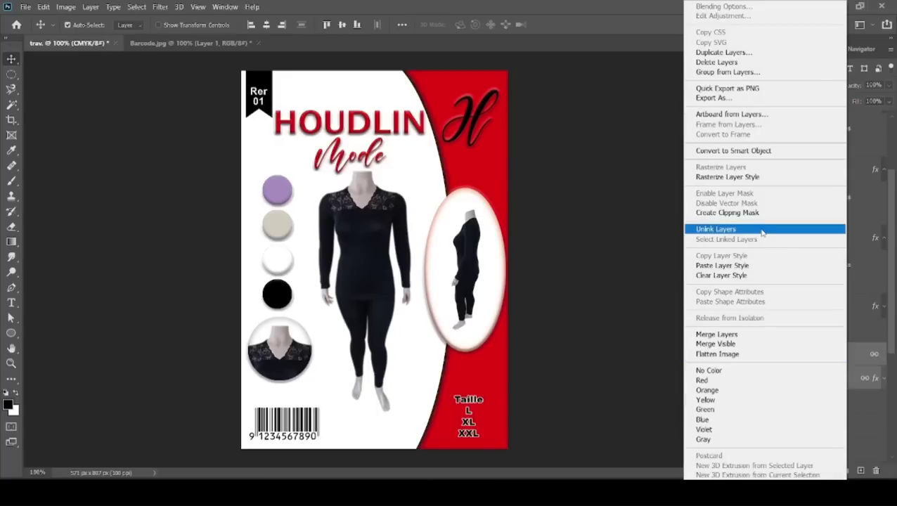
{"action": "left_click", "coordinate": [763, 229]}
Step: Enlarge the side-view figure to about 112% and nudge it down inside the oval
{"action": "left_click", "coordinate": [554, 291]}
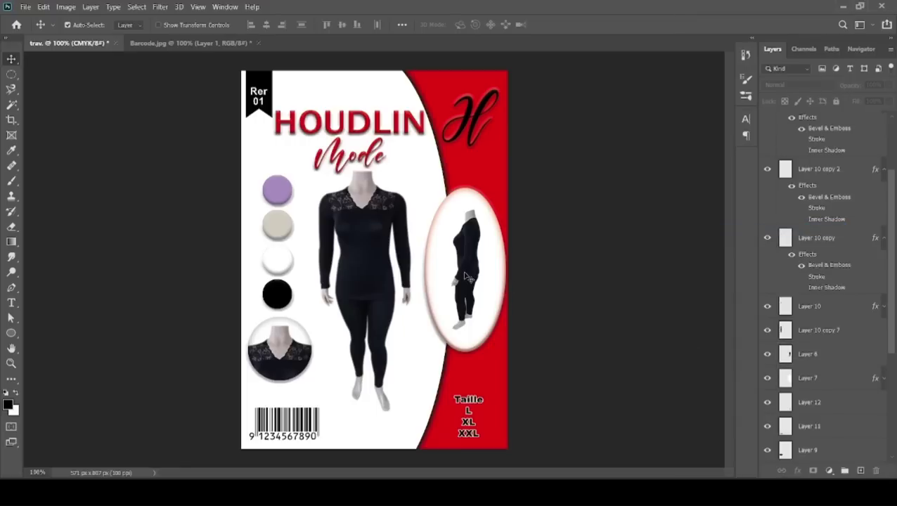
{"action": "left_click", "coordinate": [464, 276]}
{"action": "key", "text": "ctrl+t"}
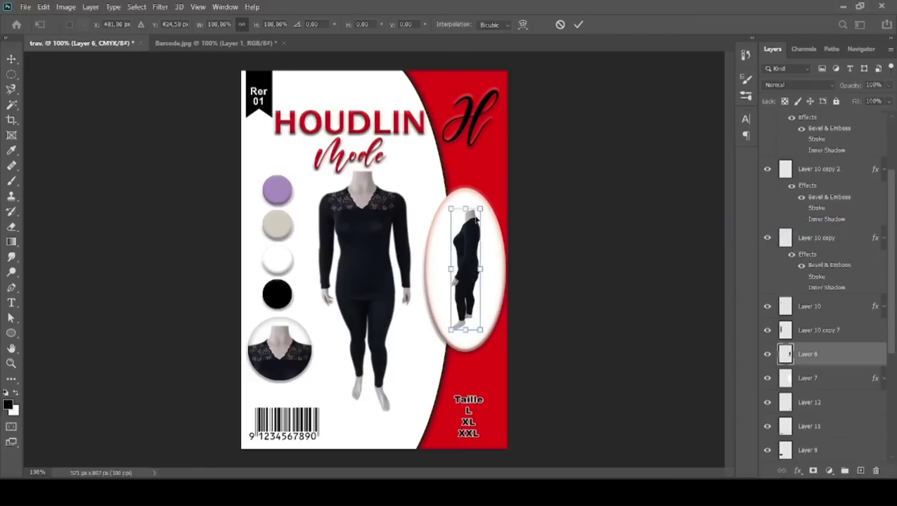
{"action": "left_click_drag", "start_coordinate": [479, 209], "coordinate": [484, 198]}
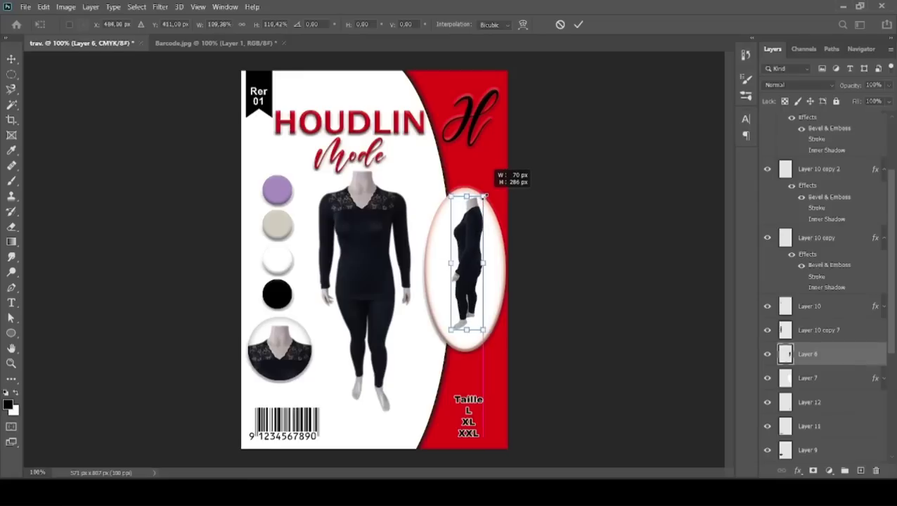
{"action": "key", "text": "Return"}
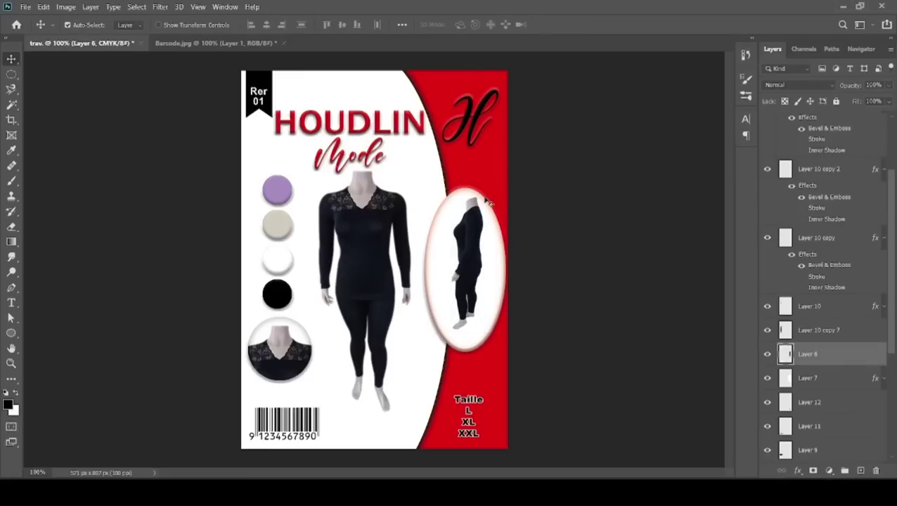
{"action": "key", "text": "shift+Down"}
{"action": "key", "text": "shift+Left"}
{"action": "key", "text": "shift+Down"}
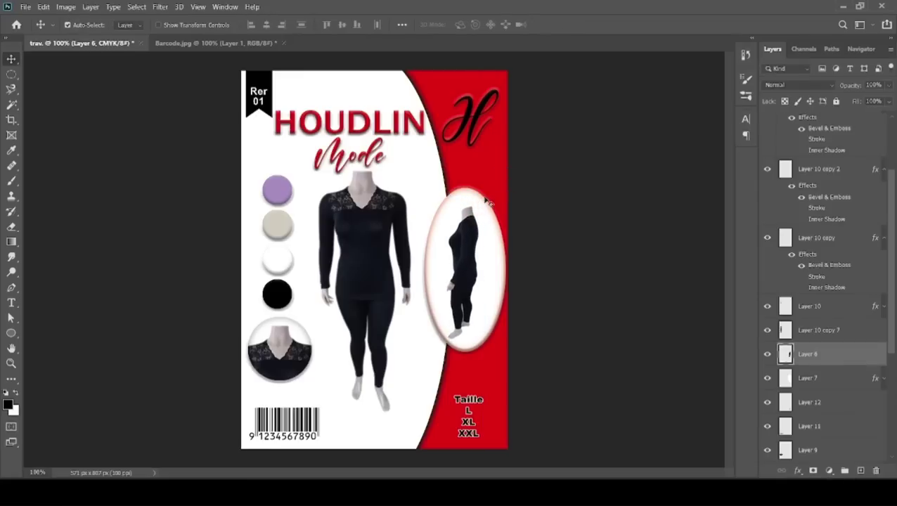
{"action": "key", "text": "Down"}
{"action": "key", "text": "Down"}
{"action": "key", "text": "Down"}
{"action": "key", "text": "Down"}
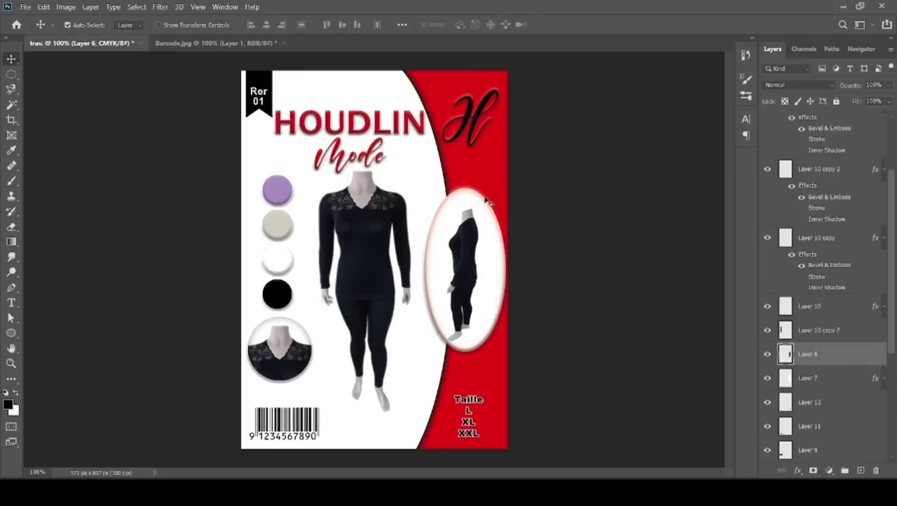
{"action": "key", "text": "Up"}
{"action": "key", "text": "Up"}
{"action": "key", "text": "Up"}
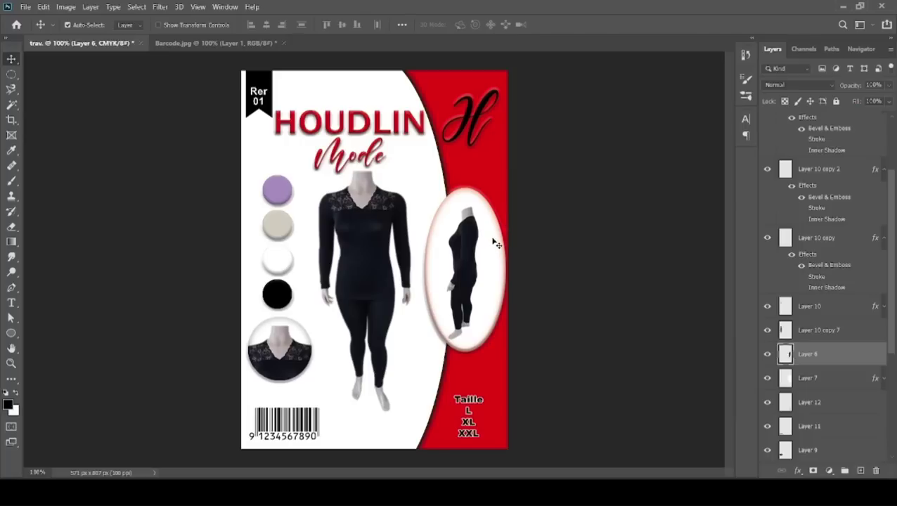
Step: Scale the oval and figure together to about 82% and move them down and right
{"action": "left_click", "coordinate": [492, 269], "text": "shift"}
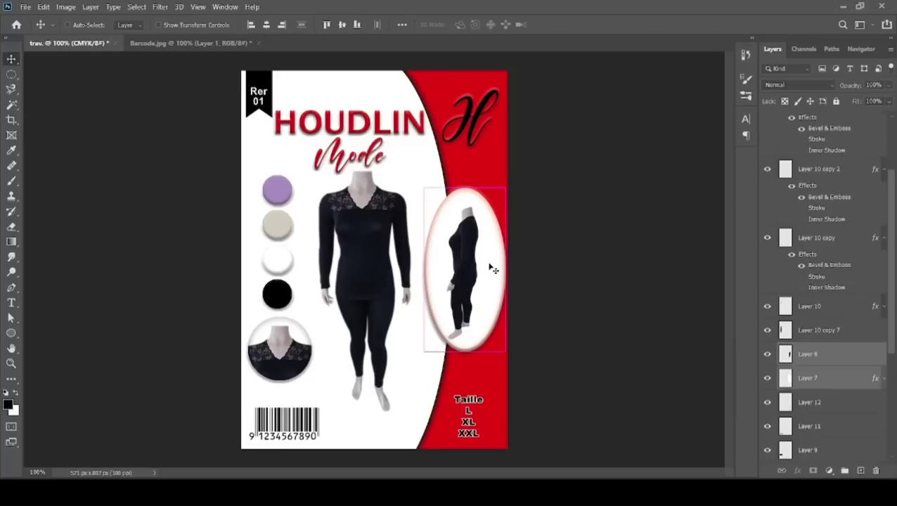
{"action": "key", "text": "ctrl+t"}
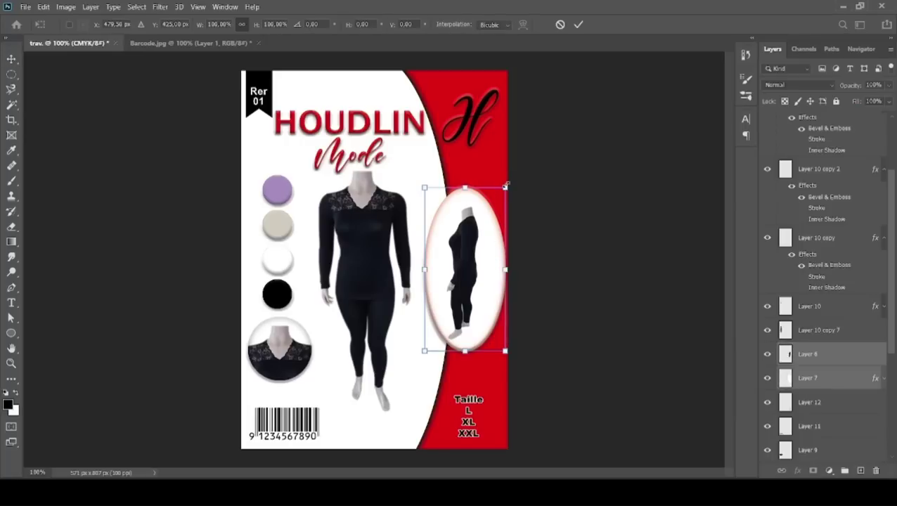
{"action": "mouse_move", "coordinate": [505, 186]}
{"action": "left_mouse_down"}
{"action": "mouse_move", "coordinate": [487, 227]}
{"action": "mouse_move", "coordinate": [492, 213]}
{"action": "left_mouse_up"}
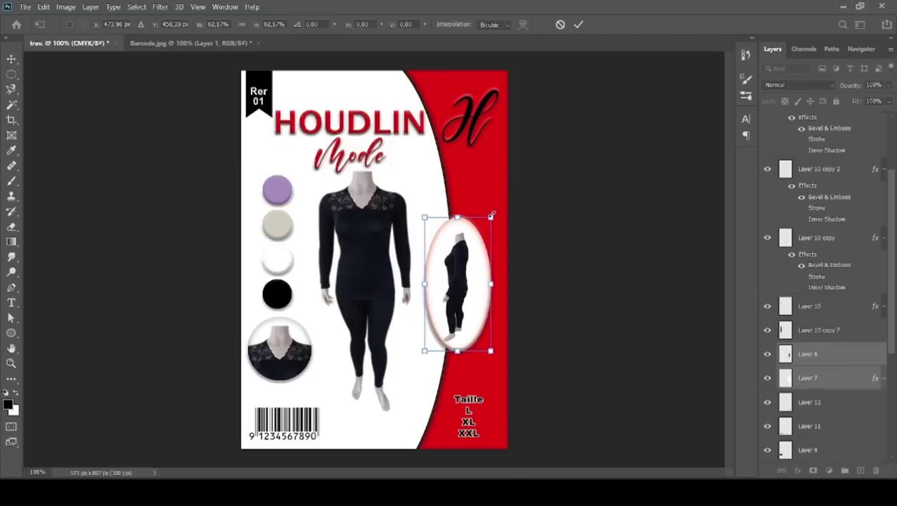
{"action": "key", "text": "shift+Right"}
{"action": "key", "text": "shift+Right"}
{"action": "key", "text": "shift+Down"}
{"action": "key", "text": "shift+Down"}
{"action": "key", "text": "shift+Down"}
{"action": "key", "text": "shift+Down"}
{"action": "key", "text": "shift+Down"}
{"action": "key", "text": "shift+Down"}
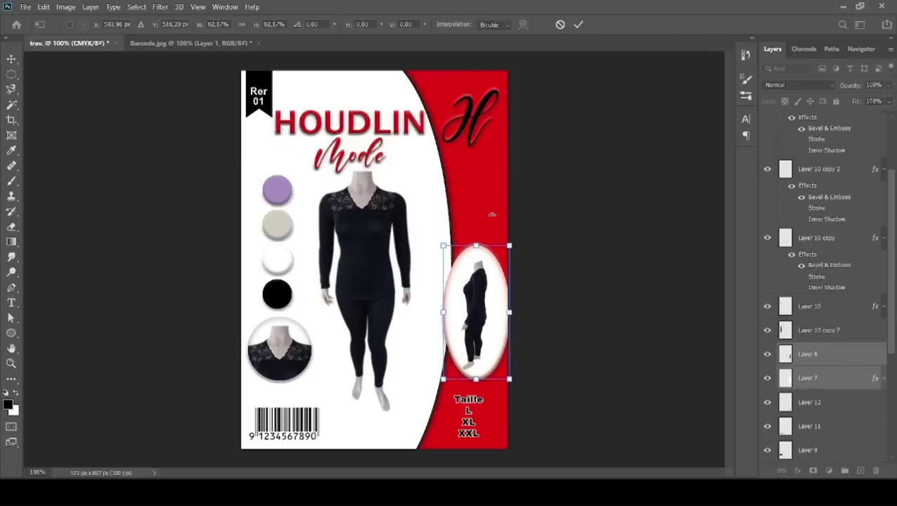
{"action": "key", "text": "shift+Down"}
{"action": "key", "text": "shift+Left"}
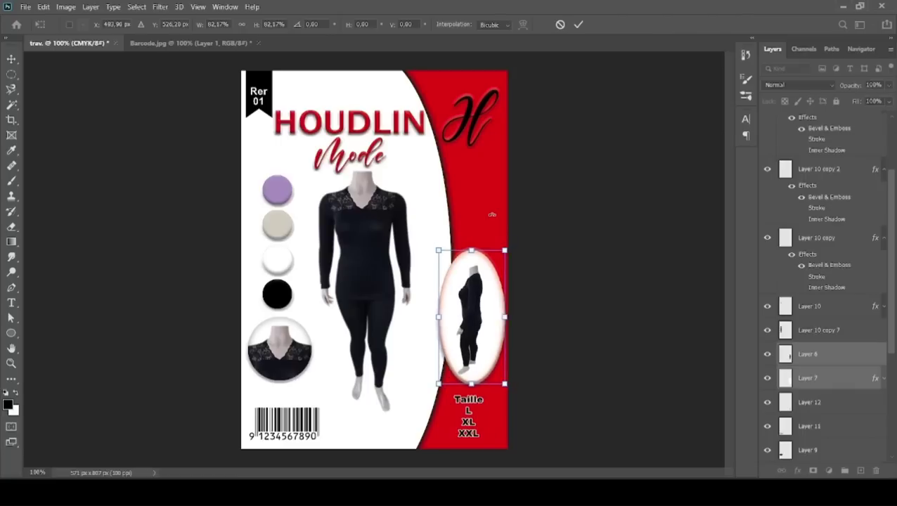
{"action": "key", "text": "shift+Right"}
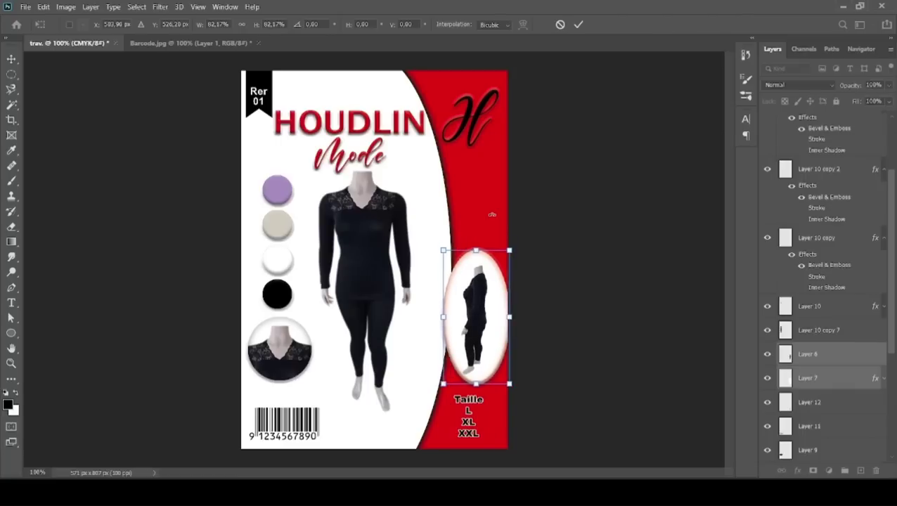
{"action": "key", "text": "Return"}
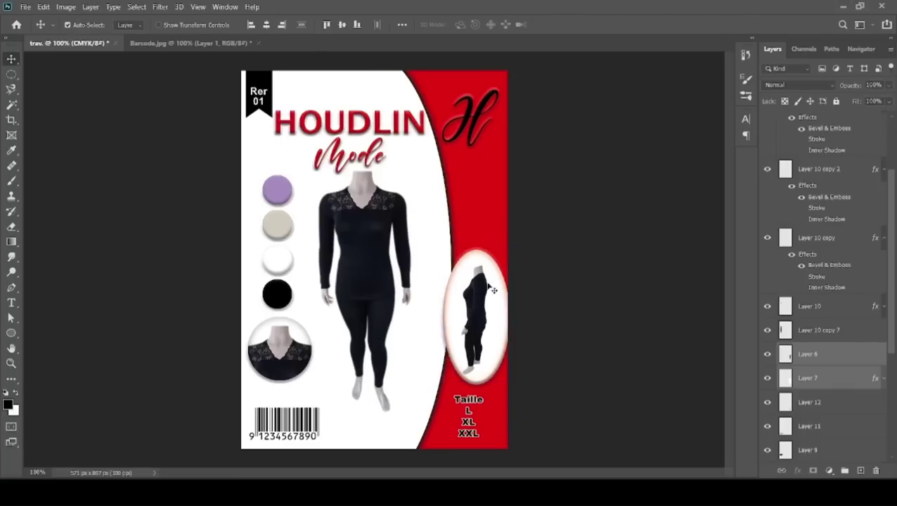
Step: Try shrinking the oval inset a little further, then undo that extra shrink
{"action": "key", "text": "ctrl+t"}
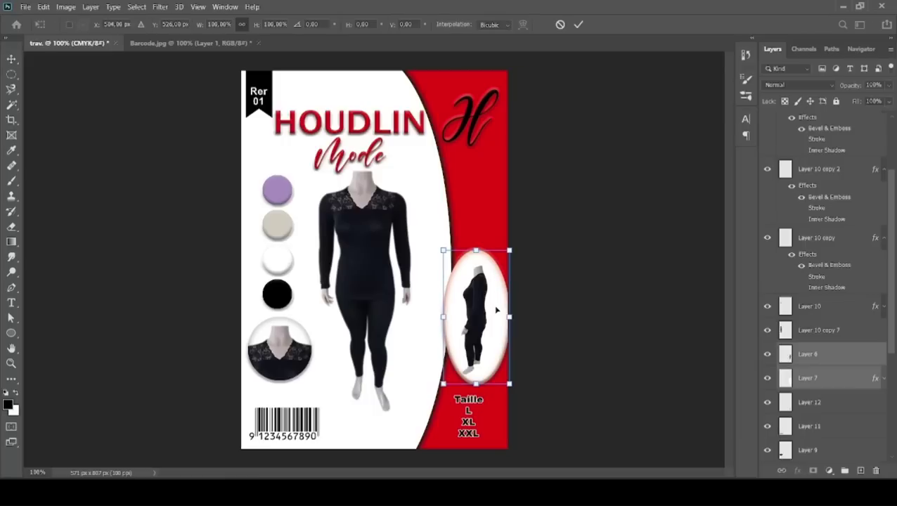
{"action": "left_click_drag", "start_coordinate": [510, 317], "coordinate": [499, 318]}
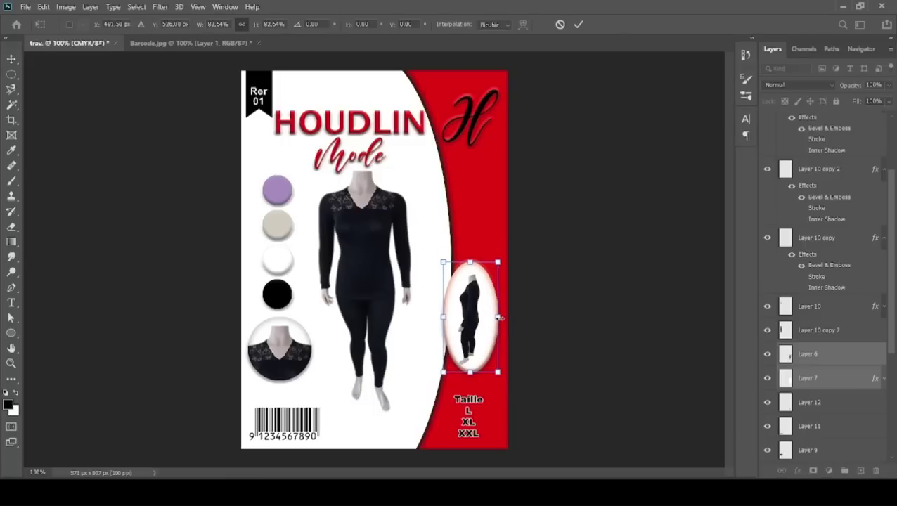
{"action": "key", "text": "Return"}
{"action": "key", "text": "ctrl+z"}
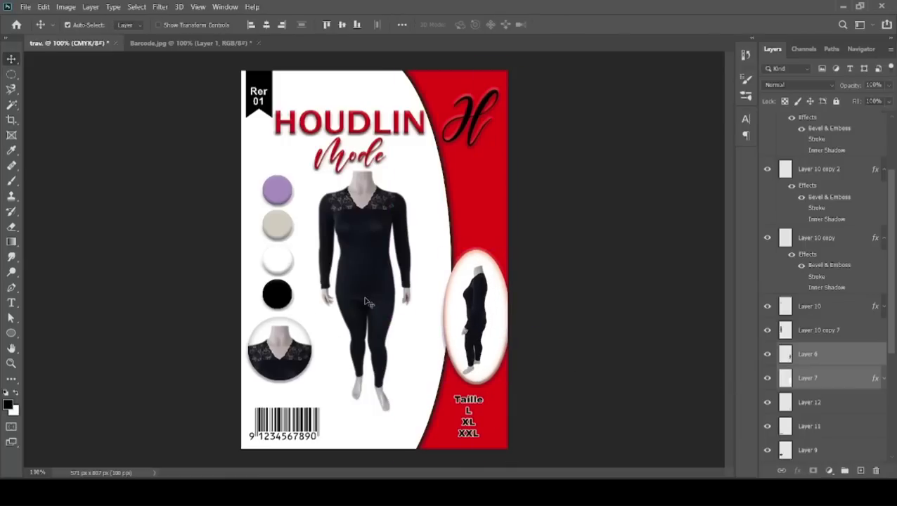
{"action": "left_click", "coordinate": [460, 309]}
Step: Narrow the oval frame on Layer 7 to about 83% width
{"action": "left_click", "coordinate": [494, 330]}
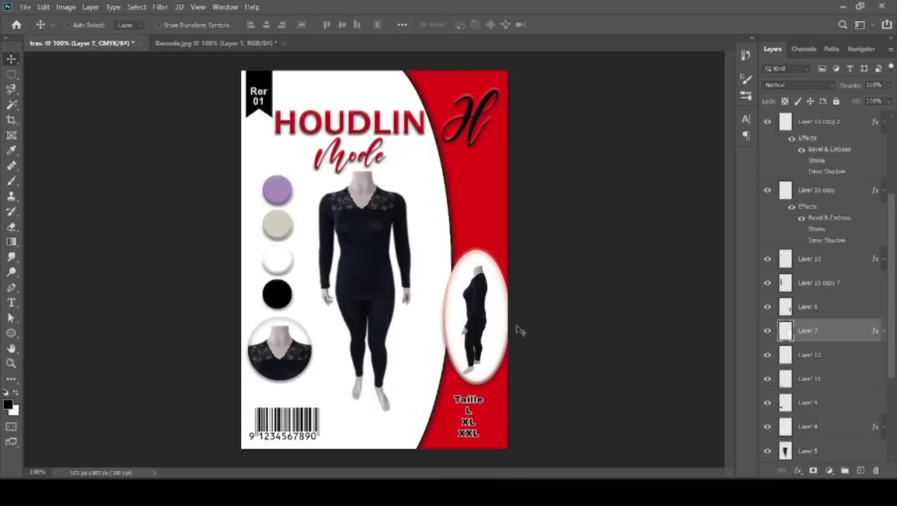
{"action": "key", "text": "ctrl+t"}
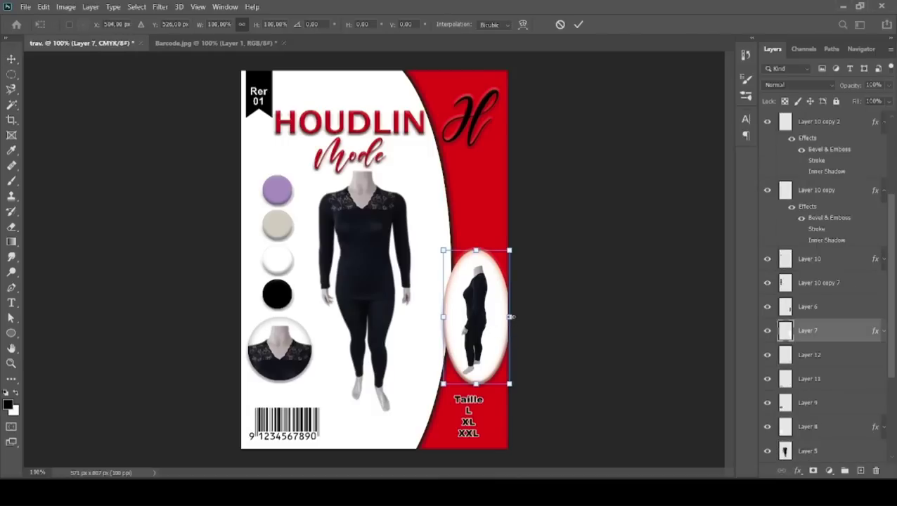
{"action": "left_click_drag", "start_coordinate": [511, 317], "coordinate": [487, 322]}
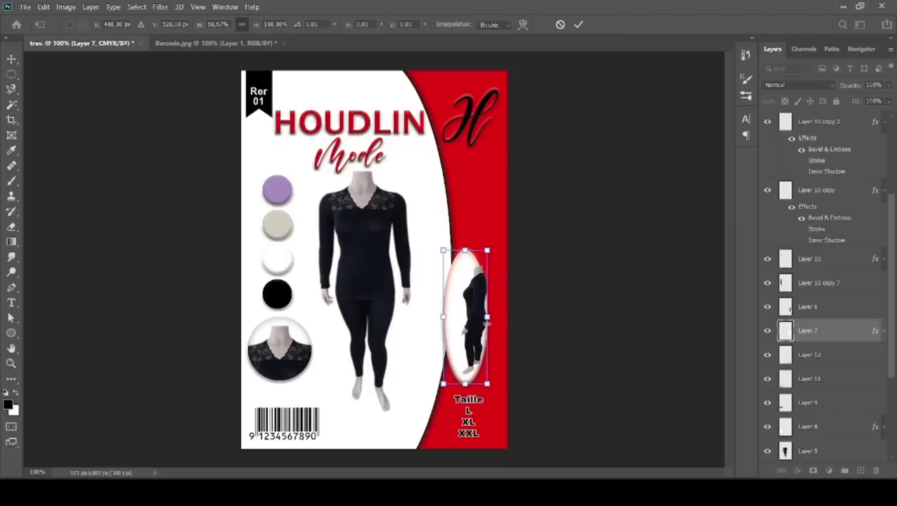
{"action": "key", "text": "Return"}
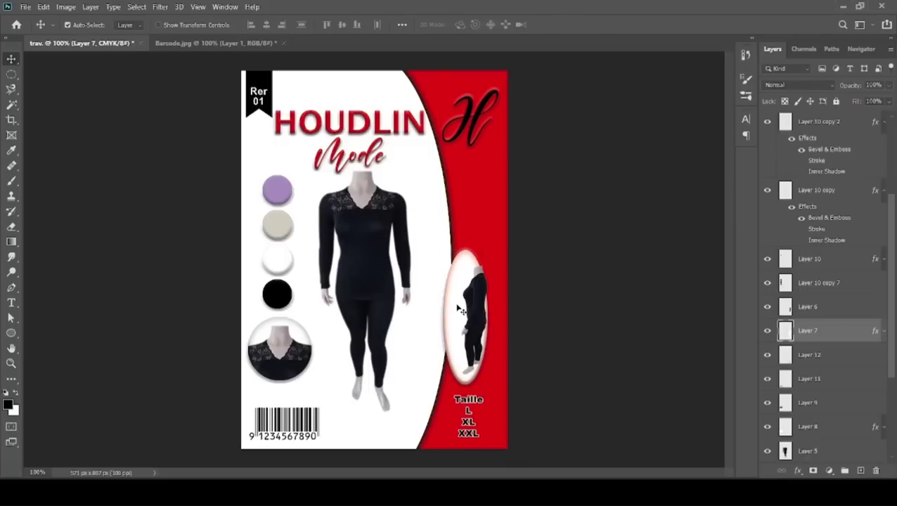
Step: Nudge the oval frame and side-view figure right and down to re-centre them above the labels
{"action": "key", "text": "Right"}
{"action": "key", "text": "Right"}
{"action": "key", "text": "Right"}
{"action": "key", "text": "Right"}
{"action": "key", "text": "Right"}
{"action": "key", "text": "Right"}
{"action": "key", "text": "Right"}
{"action": "key", "text": "Right"}
{"action": "key", "text": "Right"}
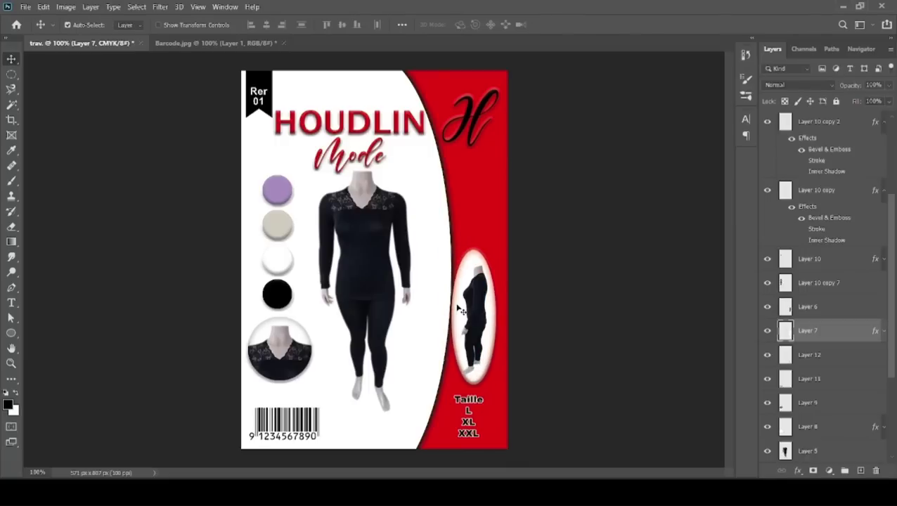
{"action": "key", "text": "Right"}
{"action": "key", "text": "Right"}
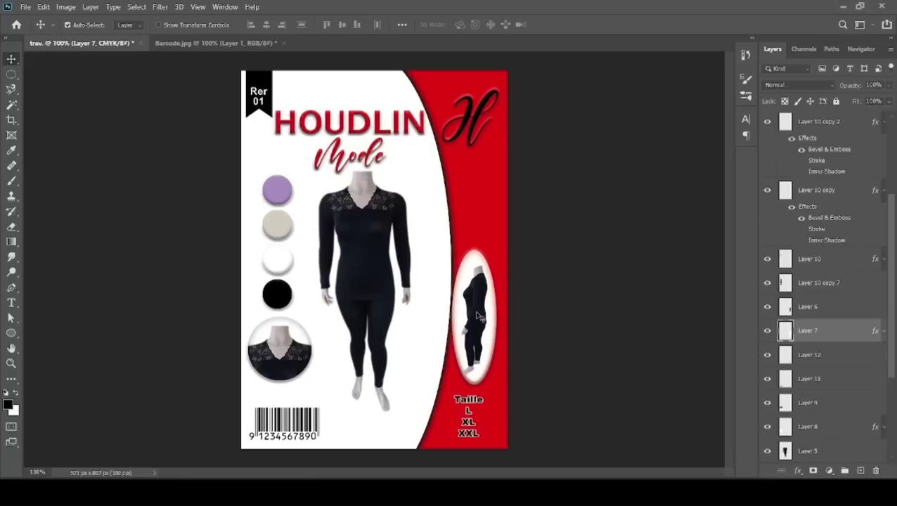
{"action": "left_click", "coordinate": [475, 338]}
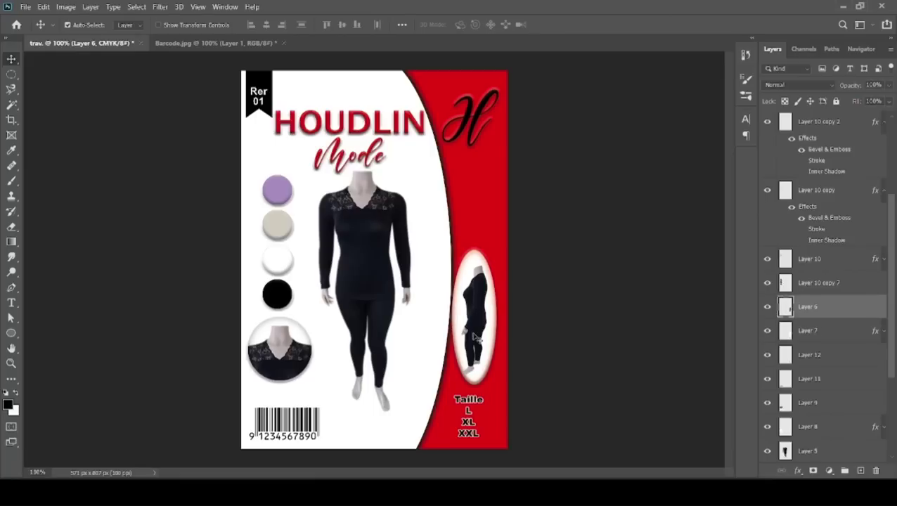
{"action": "key", "text": "Right"}
{"action": "key", "text": "Right"}
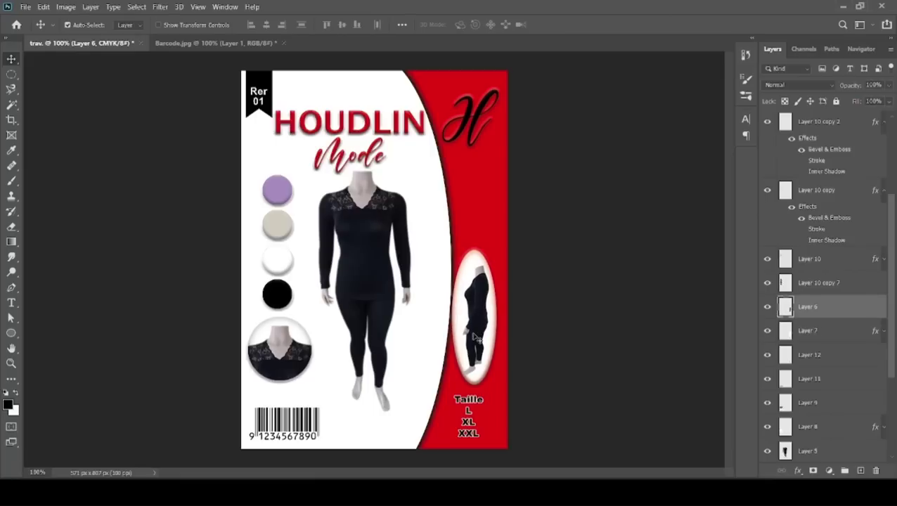
{"action": "left_click", "coordinate": [462, 324]}
{"action": "key", "text": "shift+Right"}
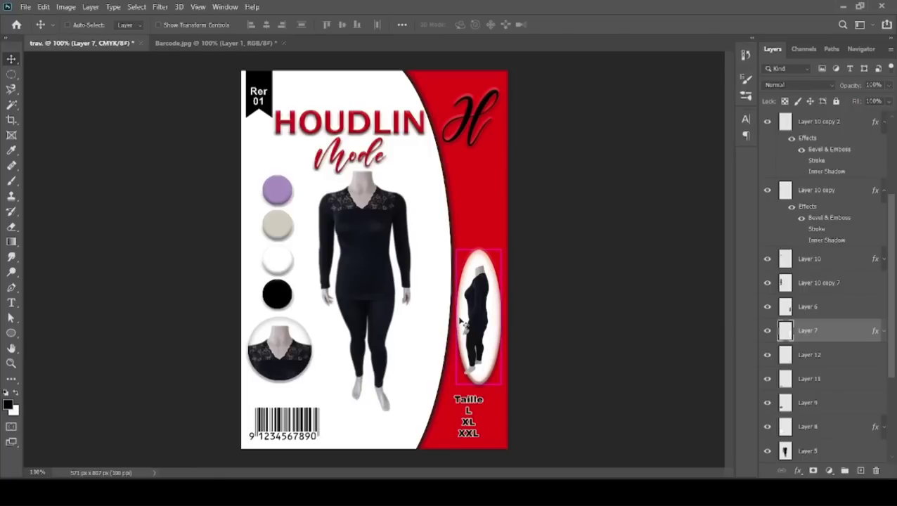
{"action": "key", "text": "ctrl"}
{"action": "key", "text": "shift+Down"}
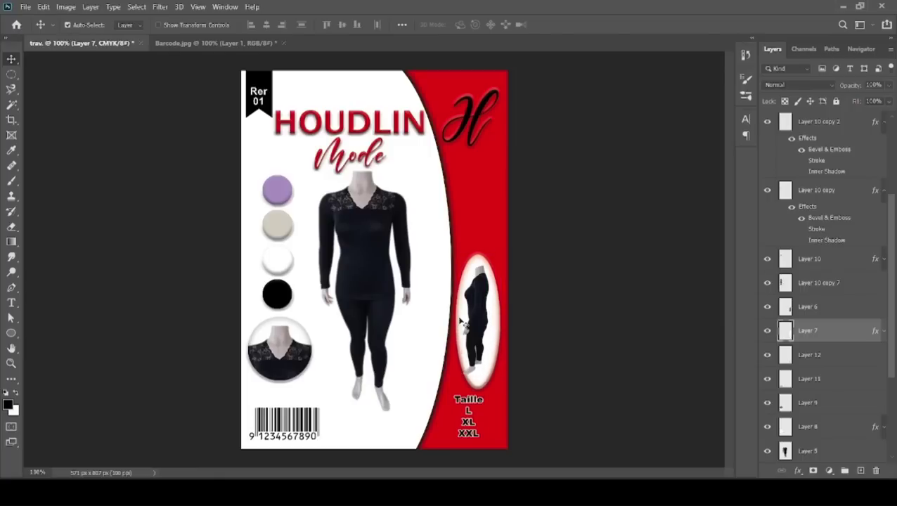
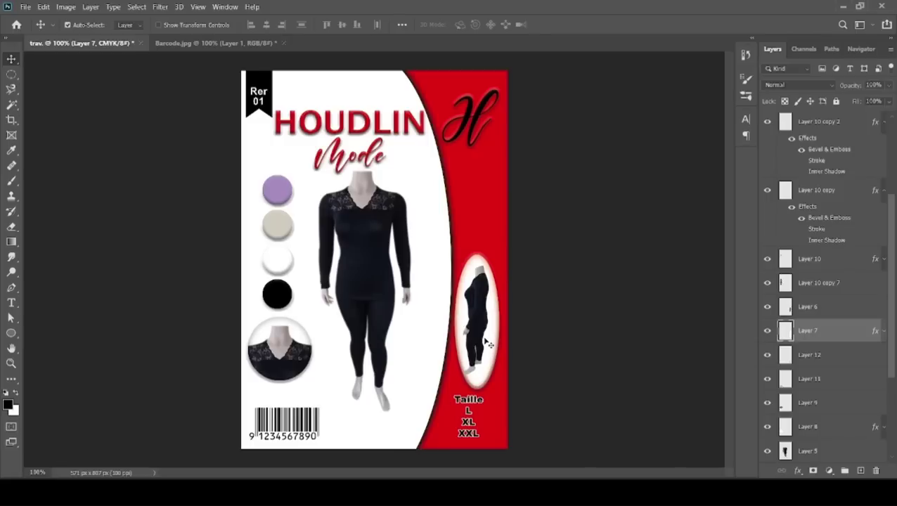
Step: Load Layer 7's oval outline as a selection, hide Layer 7, and select the red panel layer
{"action": "key", "text": "ctrl"}
{"action": "left_click", "coordinate": [785, 332], "text": "ctrl"}
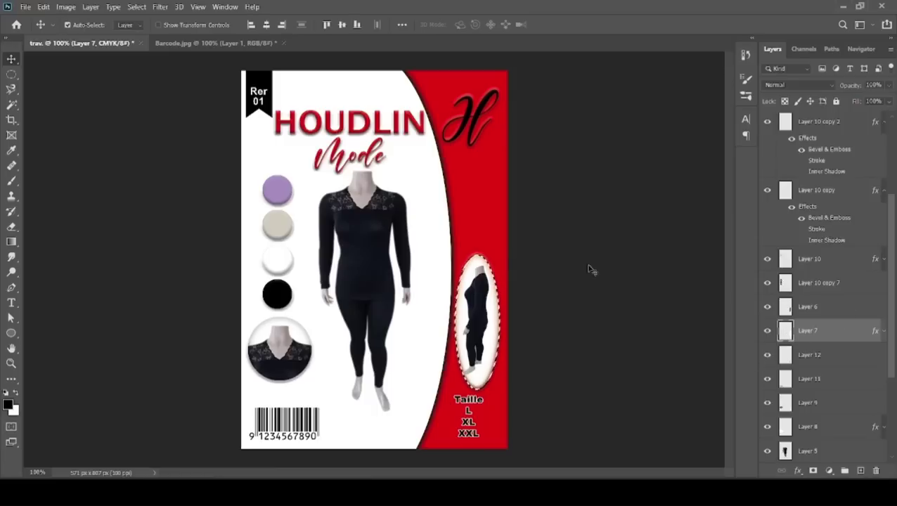
{"action": "key", "text": "ctrl+comma"}
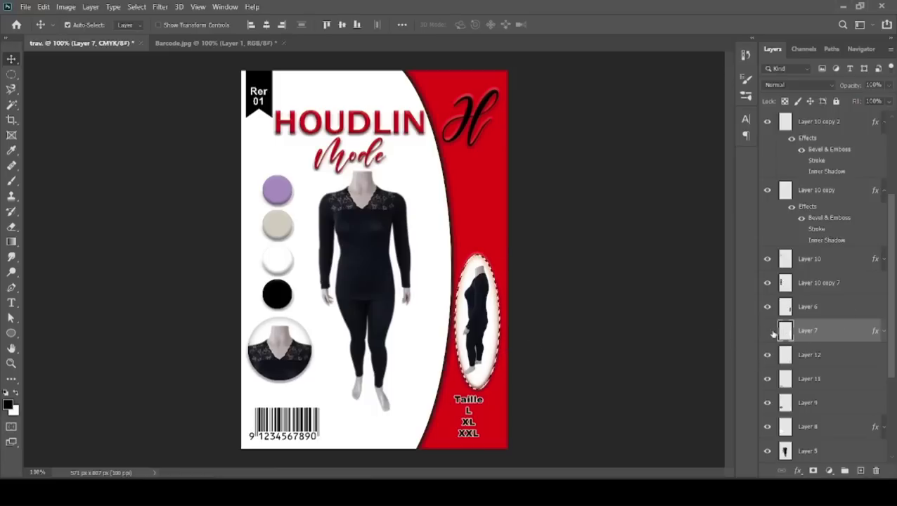
{"action": "key", "text": "alt+comma"}
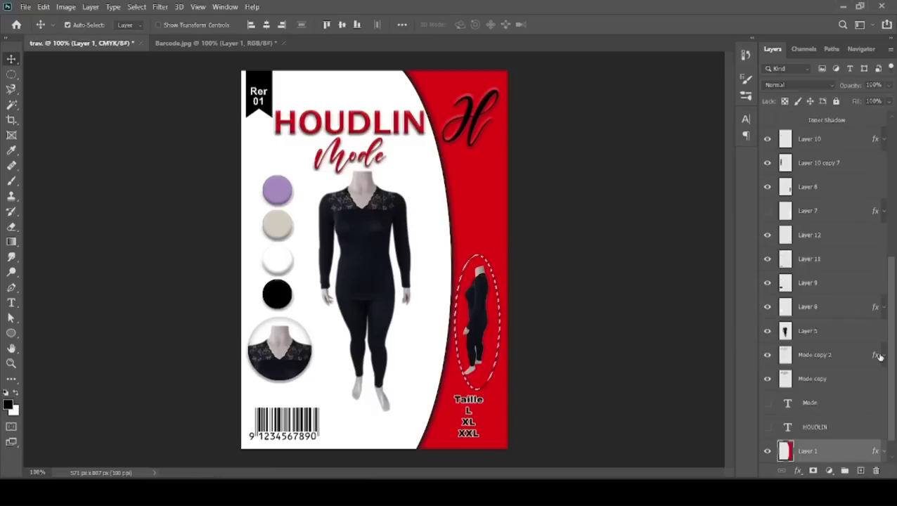
{"action": "left_click_drag", "start_coordinate": [889, 373], "coordinate": [892, 406]}
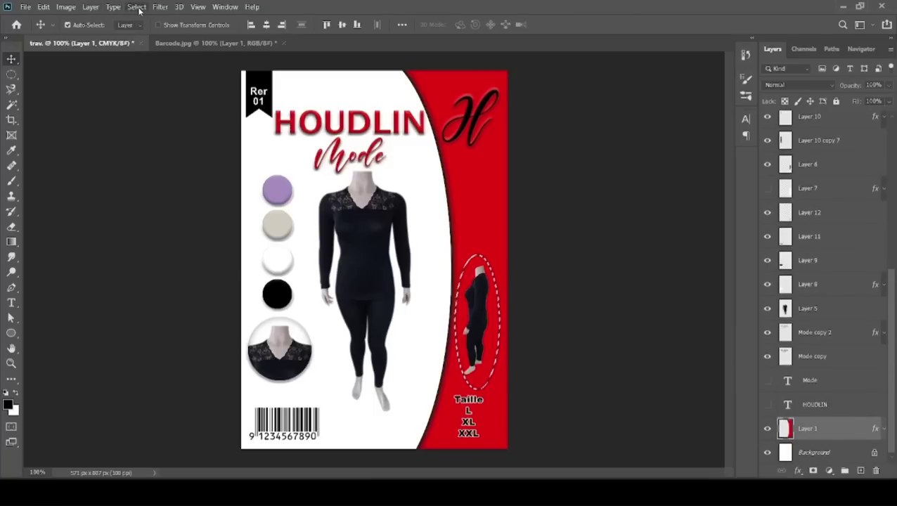
Step: Feather the oval selection by 20 px
{"action": "left_click", "coordinate": [137, 7]}
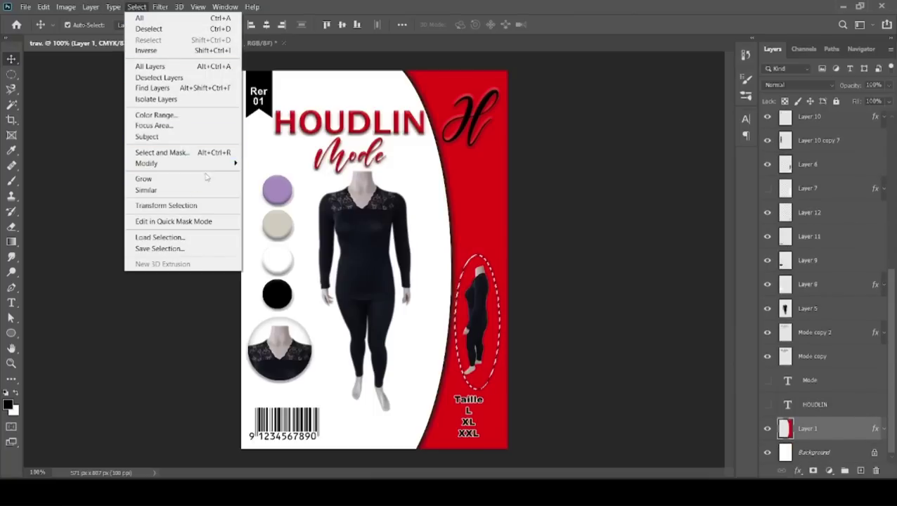
{"action": "mouse_move", "coordinate": [147, 163]}
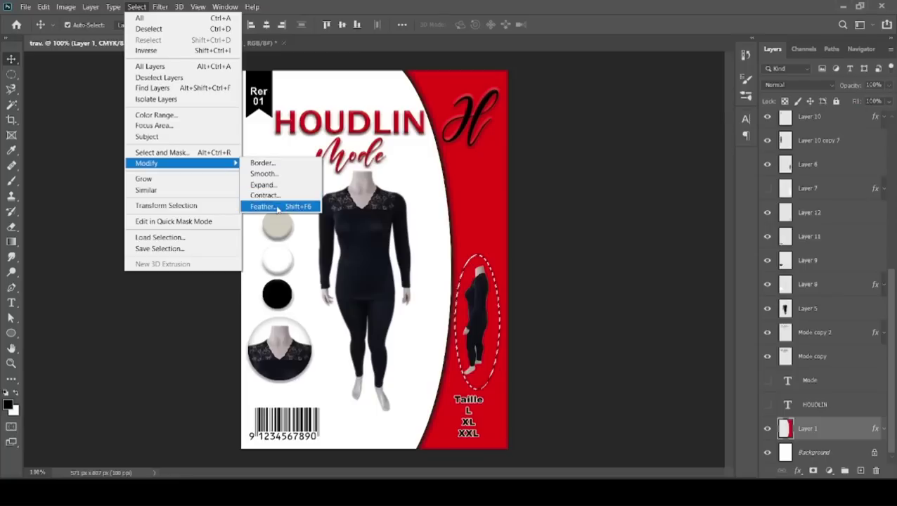
{"action": "left_click", "coordinate": [262, 207]}
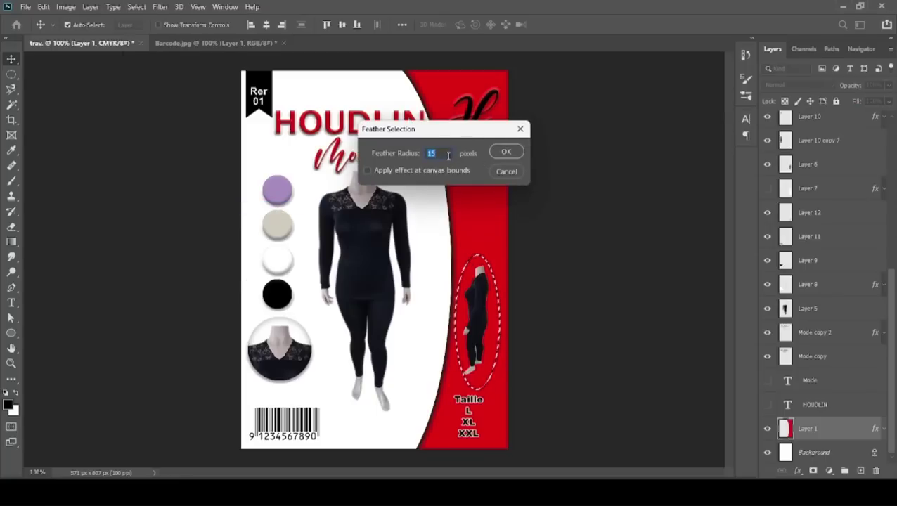
{"action": "key", "text": "Return"}
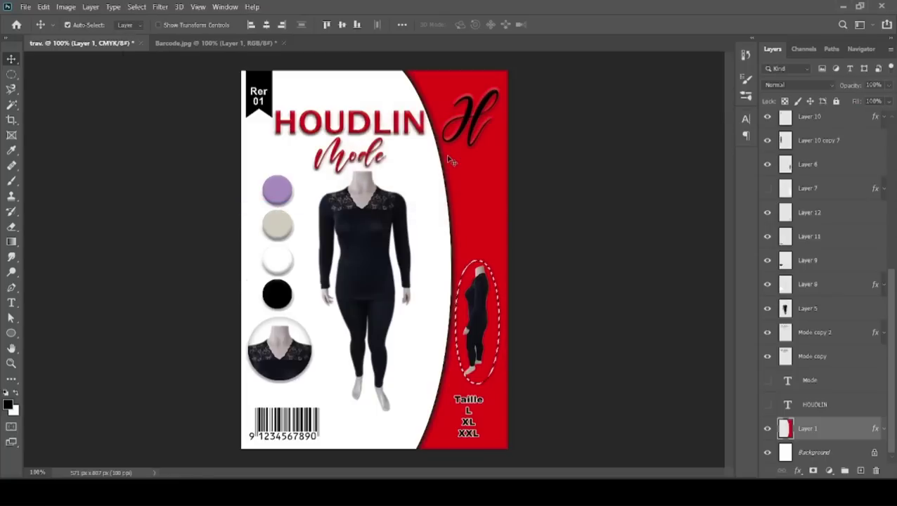
{"action": "key", "text": "alt+BackSpace"}
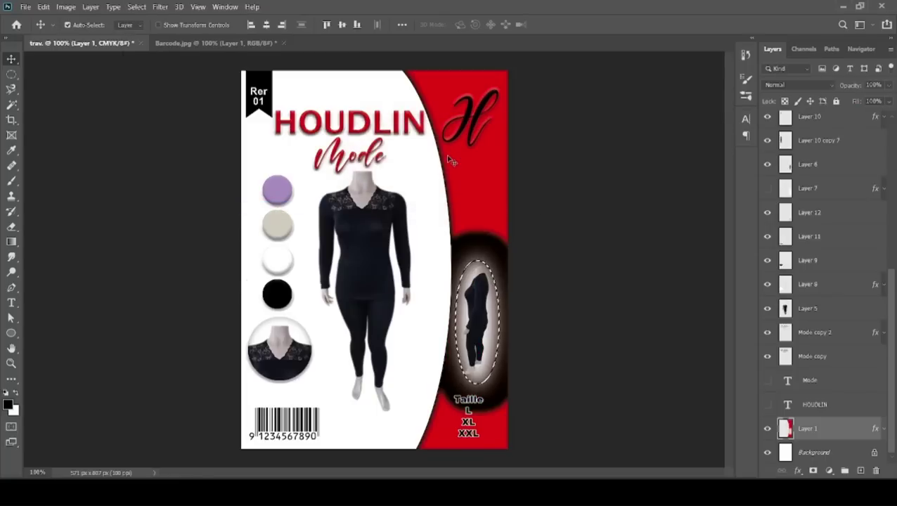
{"action": "key", "text": "ctrl+z"}
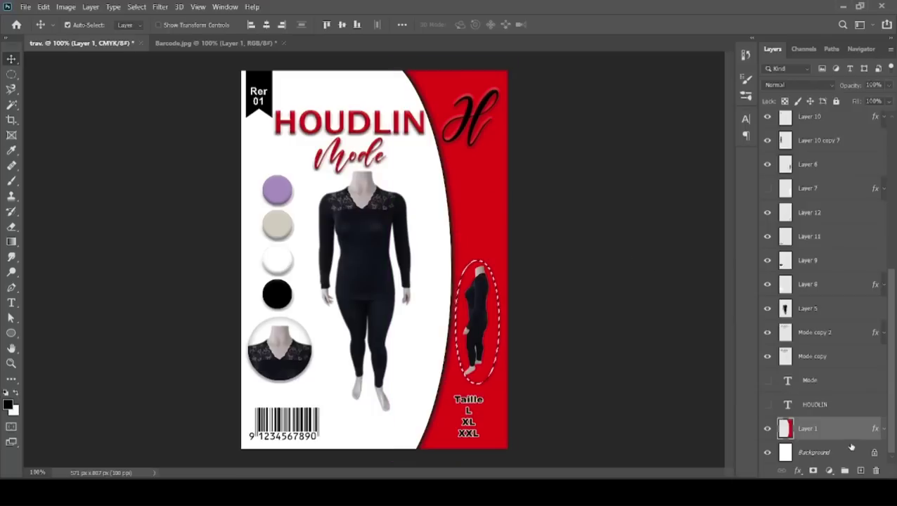
Step: Hide the red panel's Inner Shadow and duplicate Layer 1 as Layer 1 copy
{"action": "left_click", "coordinate": [884, 429]}
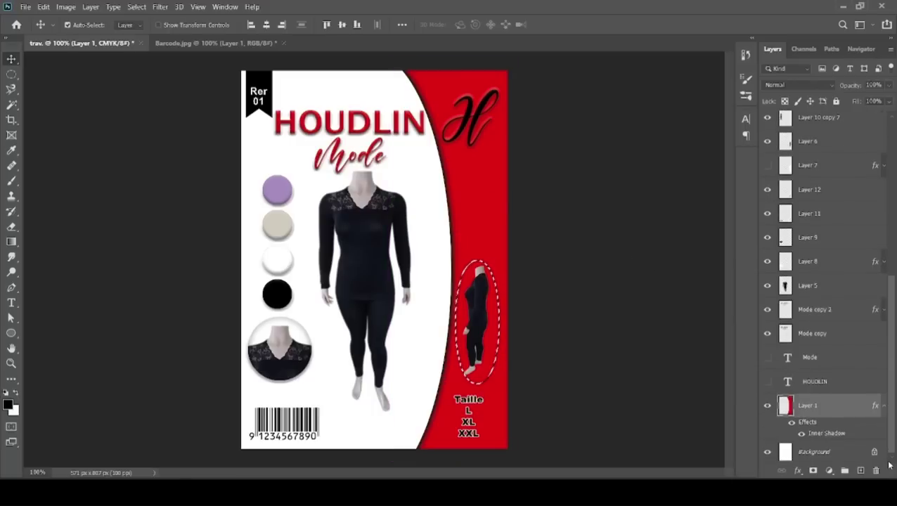
{"action": "left_click", "coordinate": [791, 422]}
{"action": "left_click", "coordinate": [801, 433]}
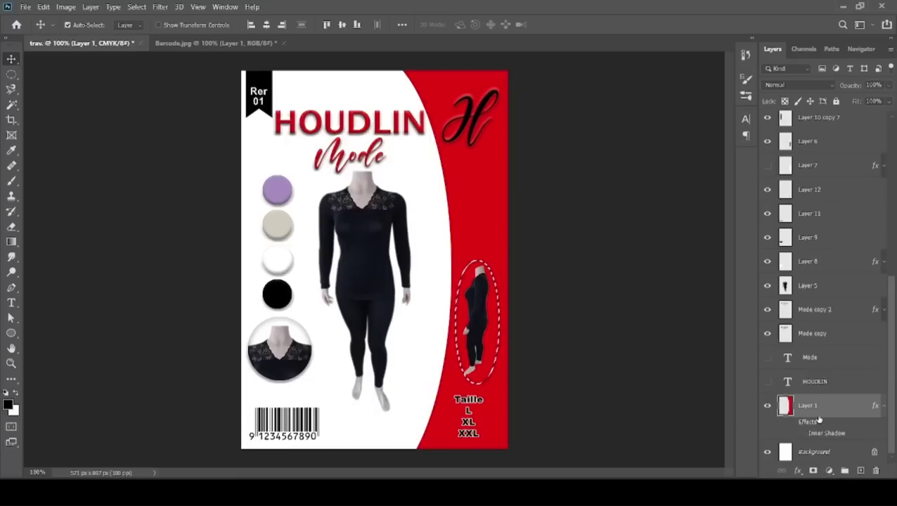
{"action": "key", "text": "Delete"}
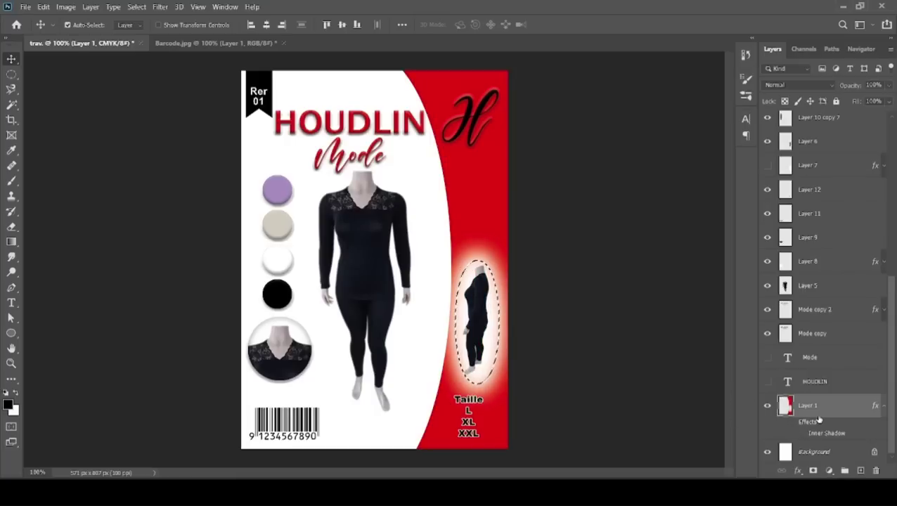
{"action": "key", "text": "ctrl+d"}
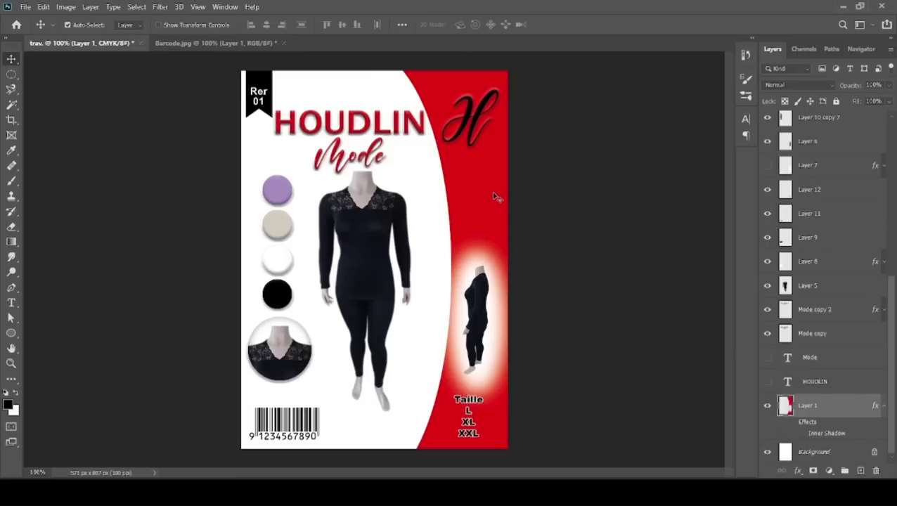
{"action": "key", "text": "ctrl+z"}
{"action": "key", "text": "ctrl+z"}
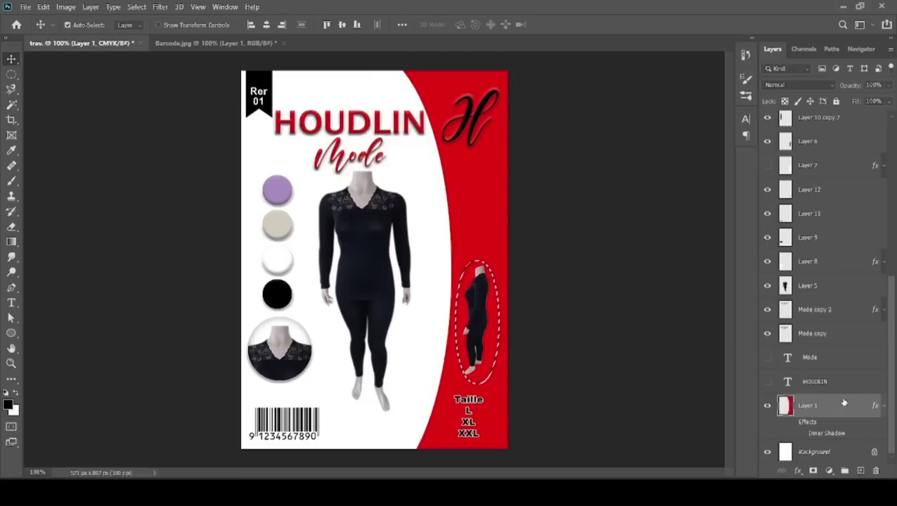
{"action": "mouse_move", "coordinate": [841, 401]}
{"action": "left_mouse_down"}
{"action": "mouse_move", "coordinate": [866, 474]}
{"action": "mouse_move", "coordinate": [860, 470]}
{"action": "left_mouse_up"}
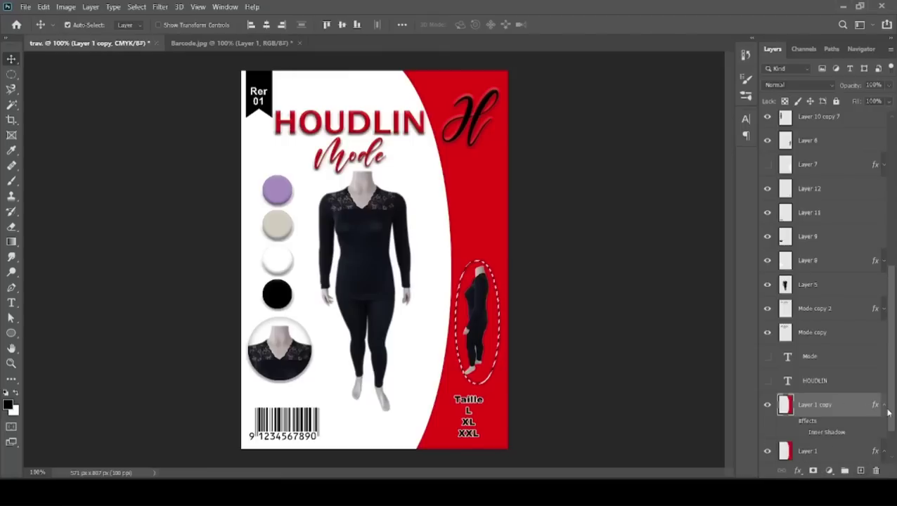
Step: Hide Layer 1 copy and clear a soft oval hole in the red panel on Layer 1
{"action": "left_click", "coordinate": [768, 405]}
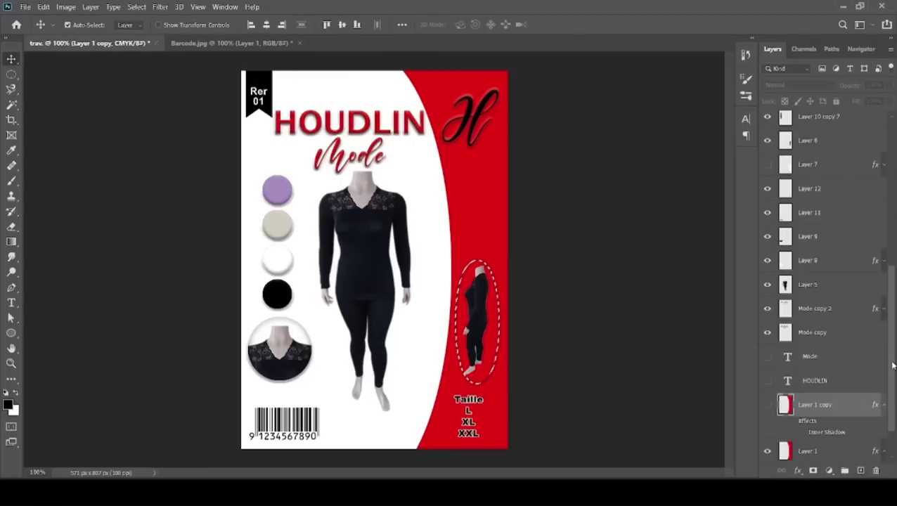
{"action": "left_click_drag", "start_coordinate": [891, 365], "coordinate": [892, 391]}
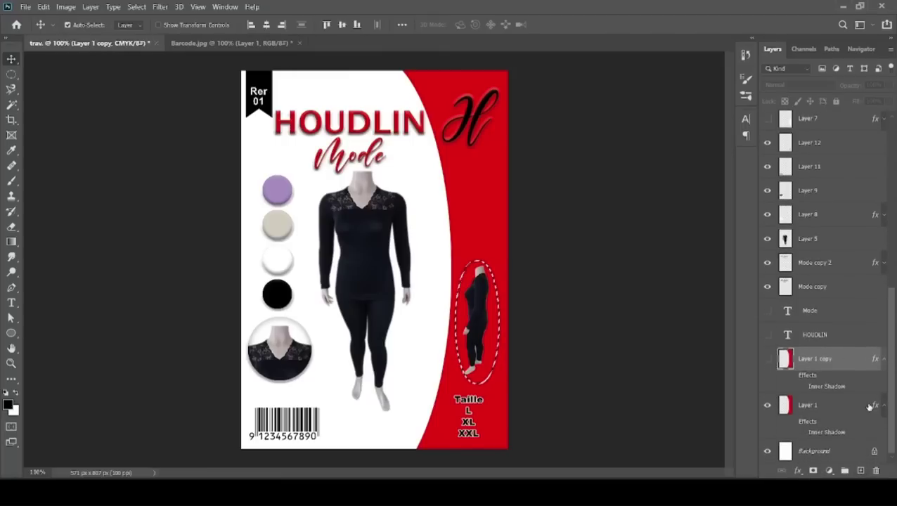
{"action": "left_click", "coordinate": [822, 428]}
{"action": "key", "text": "Delete"}
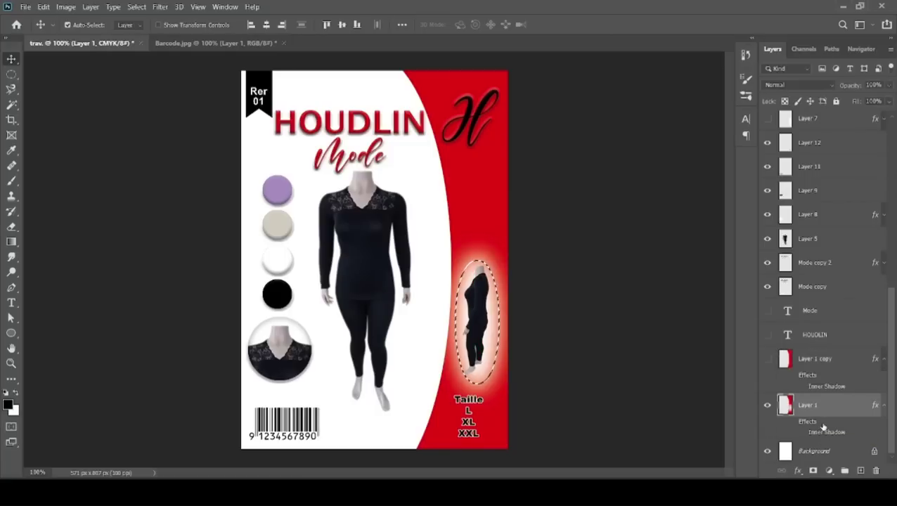
{"action": "key", "text": "ctrl+d"}
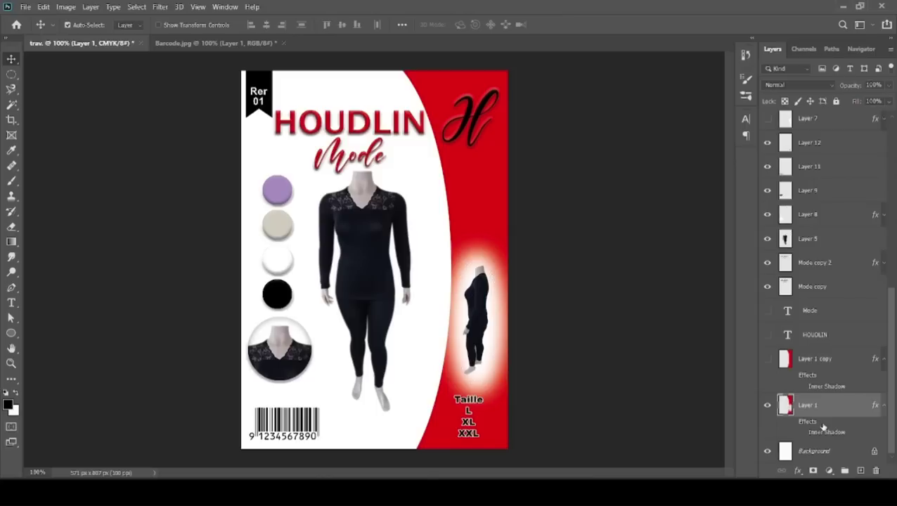
{"action": "key", "text": "ctrl+shift+d"}
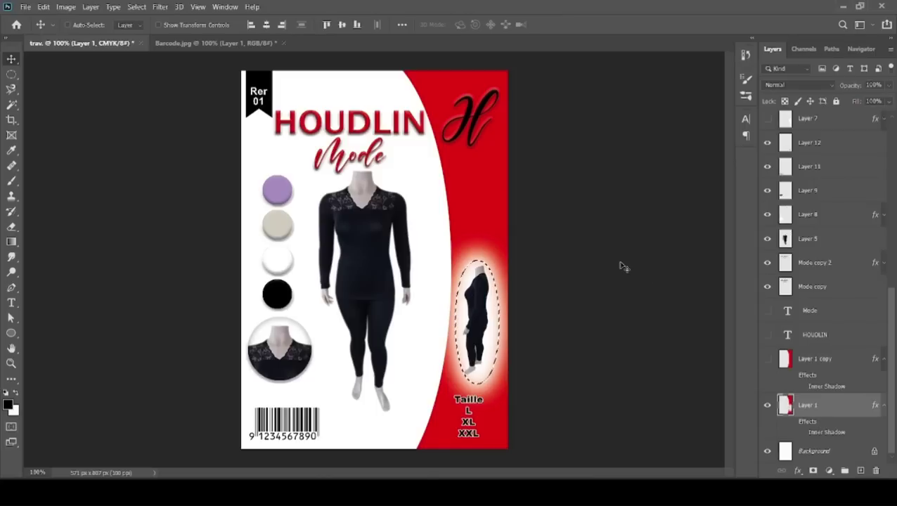
{"action": "key", "text": "ctrl+d"}
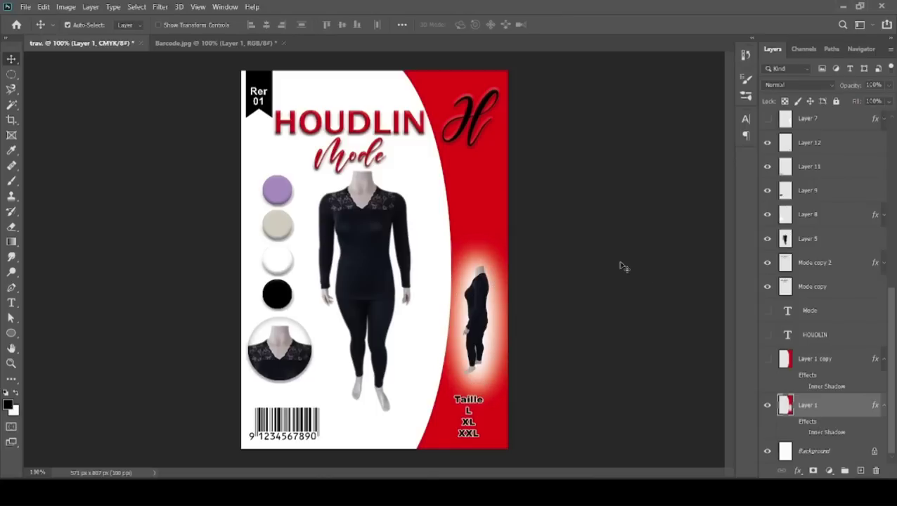
Step: Fill Layer 1 copy black, nudge it left, and place it below the red panel
{"action": "left_click", "coordinate": [767, 359]}
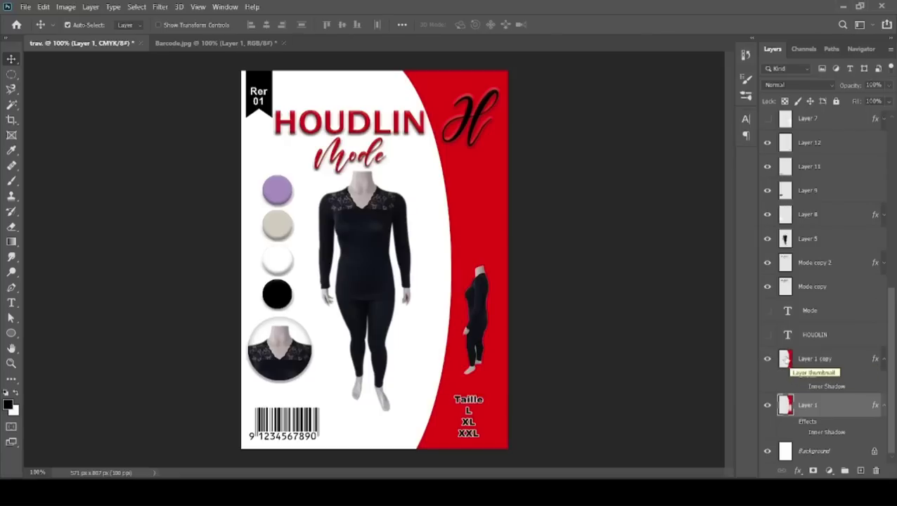
{"action": "left_click", "coordinate": [785, 359], "text": "ctrl"}
{"action": "key", "text": "Delete"}
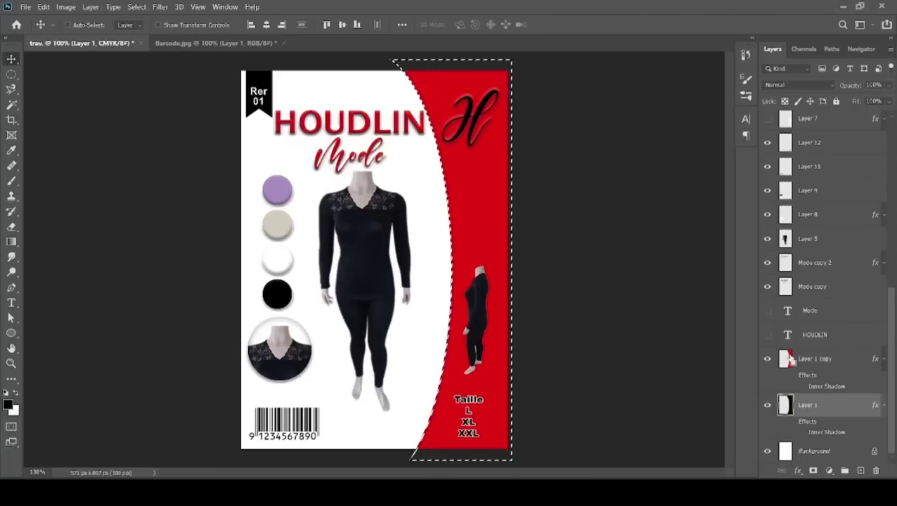
{"action": "key", "text": "ctrl+d"}
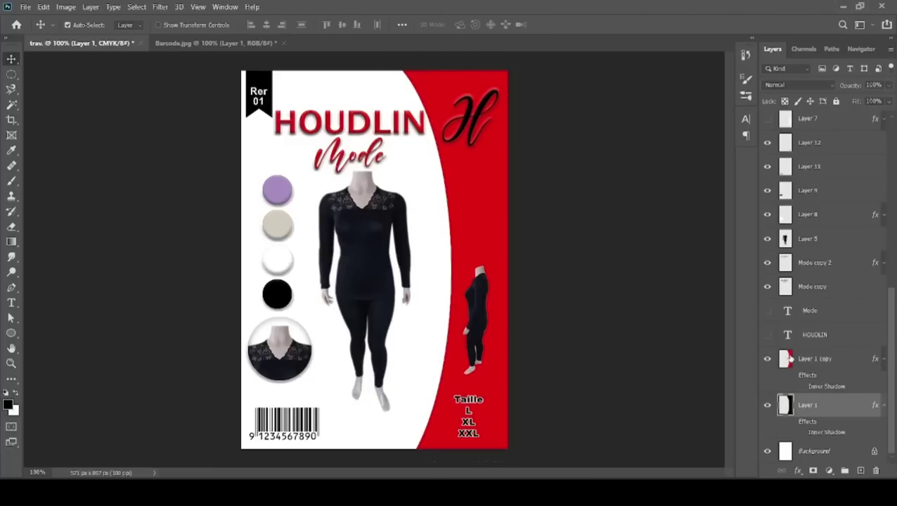
{"action": "left_click", "coordinate": [785, 359], "text": "ctrl"}
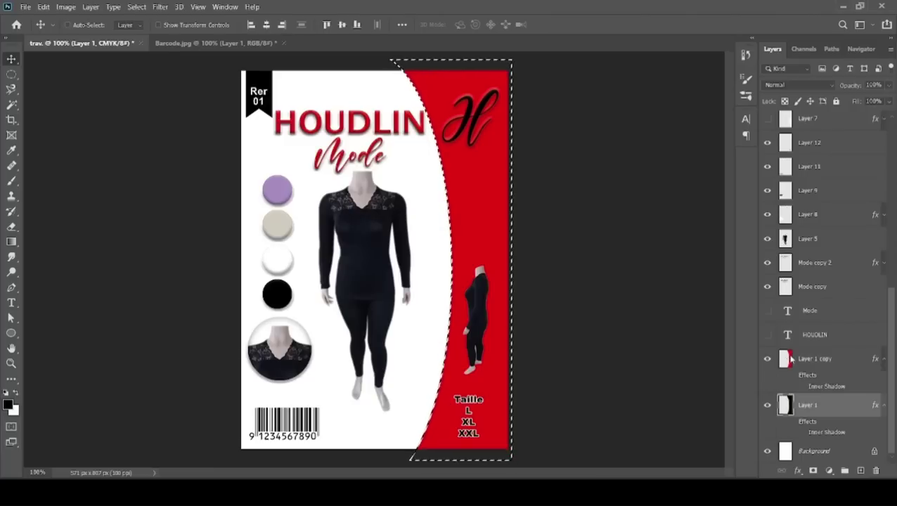
{"action": "left_click", "coordinate": [835, 359]}
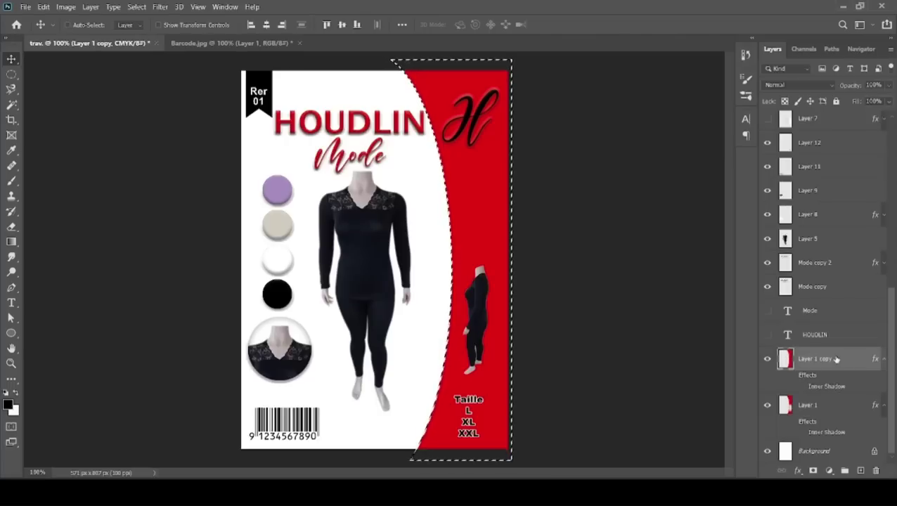
{"action": "key", "text": "alt+BackSpace"}
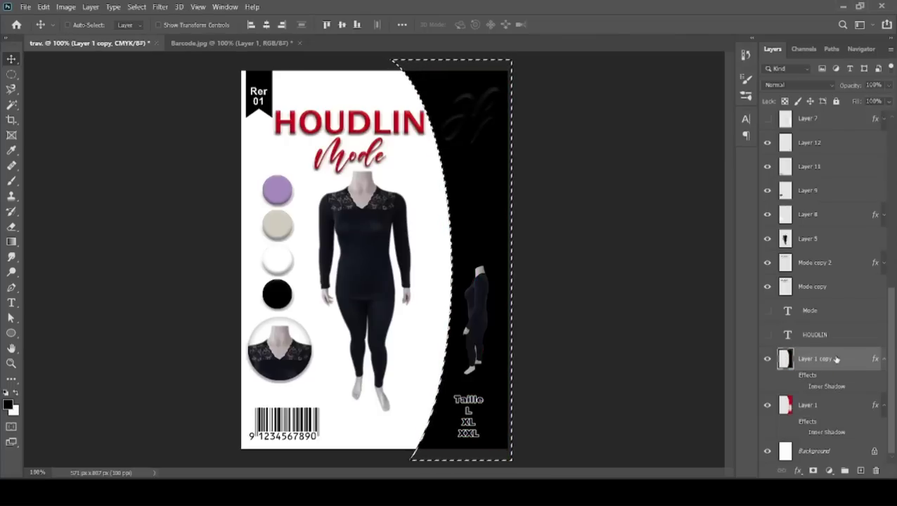
{"action": "key", "text": "ctrl+d"}
{"action": "key", "text": "Left"}
{"action": "key", "text": "Left"}
{"action": "key", "text": "Left"}
{"action": "key", "text": "Left"}
{"action": "key", "text": "Left"}
{"action": "key", "text": "Left"}
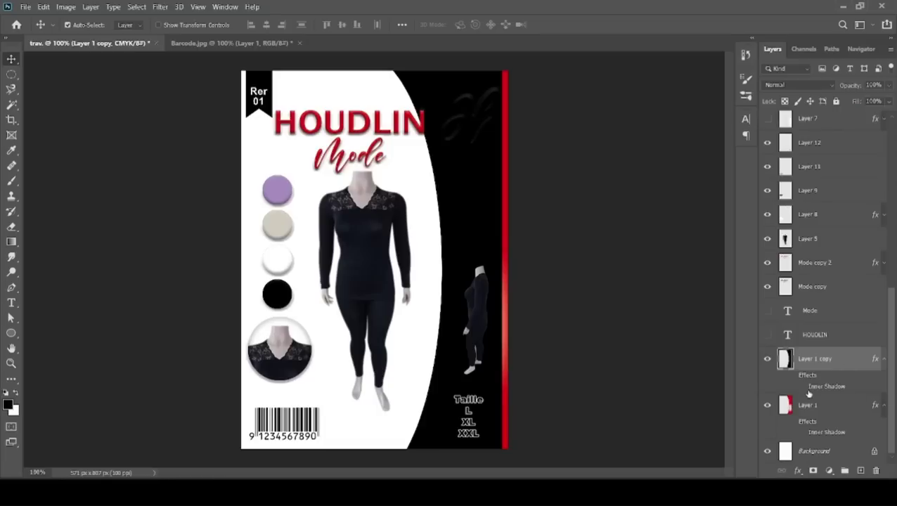
{"action": "left_click_drag", "start_coordinate": [796, 365], "coordinate": [813, 444]}
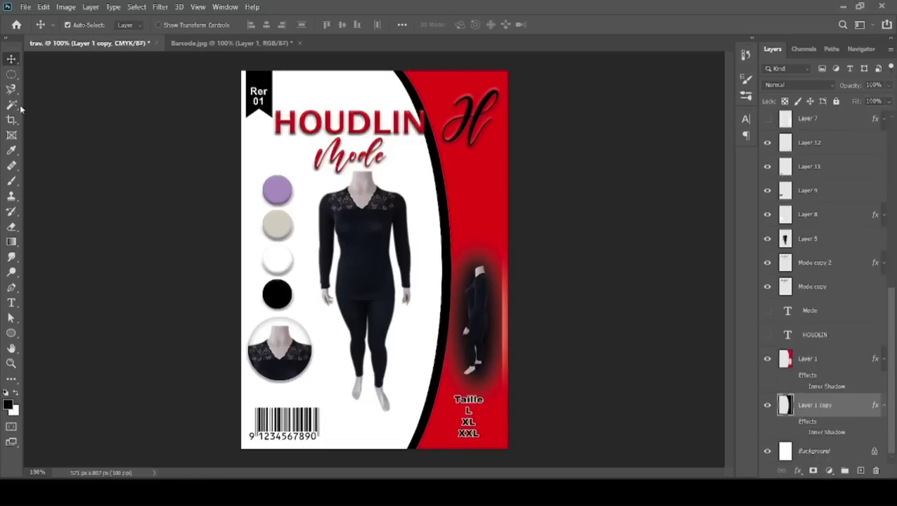
Step: Try a rectangular selection over the red strip on the label's right side, then discard it
{"action": "left_click", "coordinate": [11, 74]}
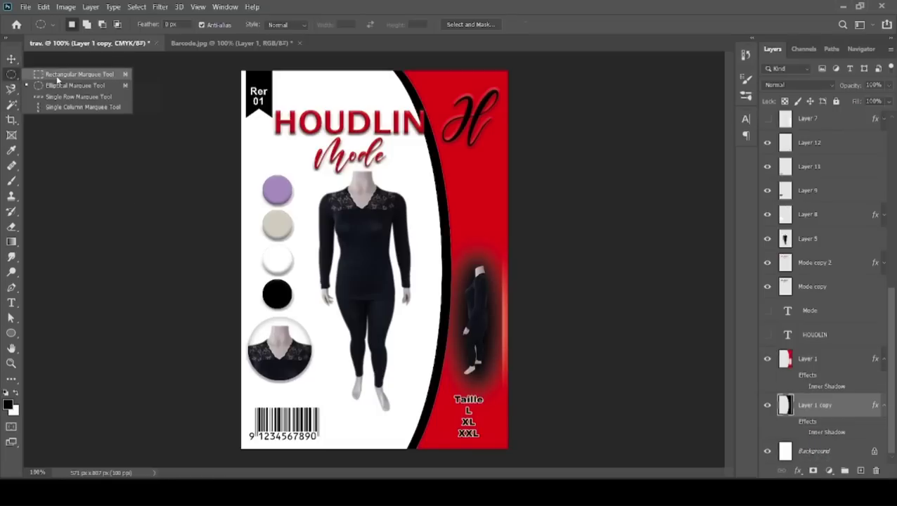
{"action": "left_click", "coordinate": [57, 76]}
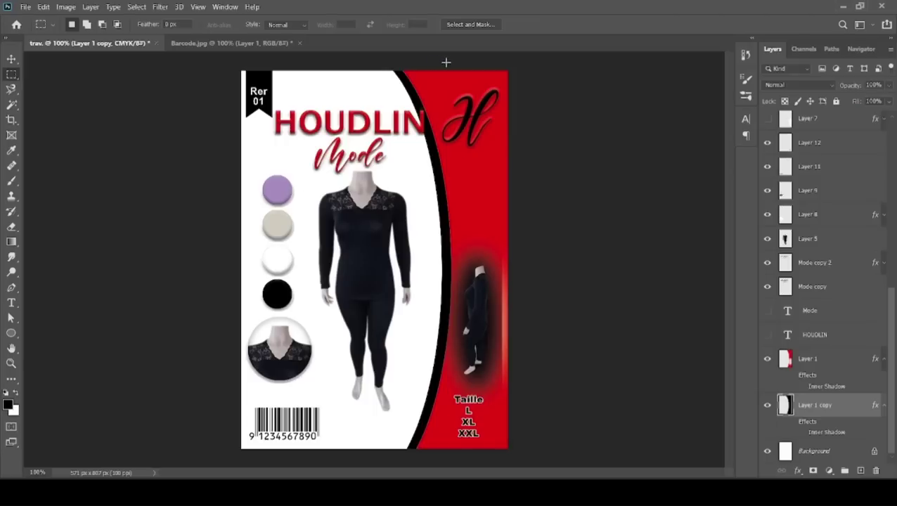
{"action": "left_click_drag", "start_coordinate": [446, 62], "coordinate": [542, 463]}
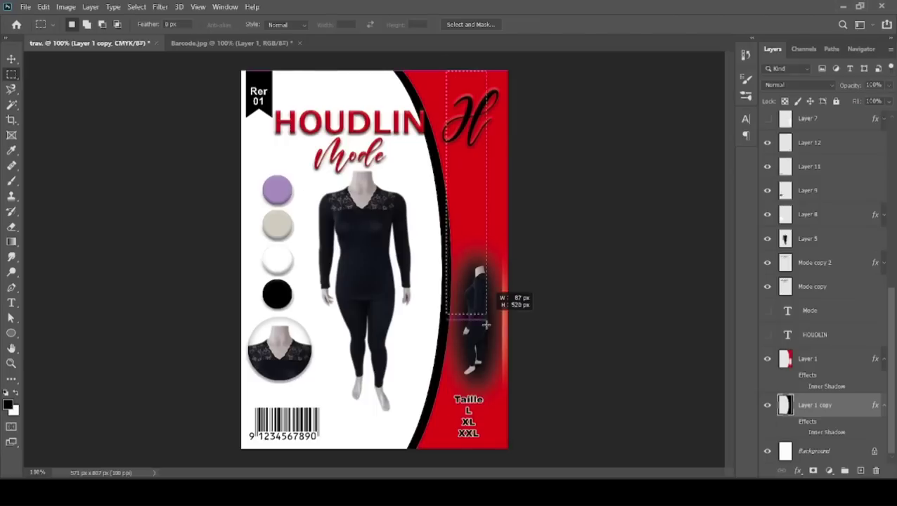
{"action": "left_click", "coordinate": [541, 463]}
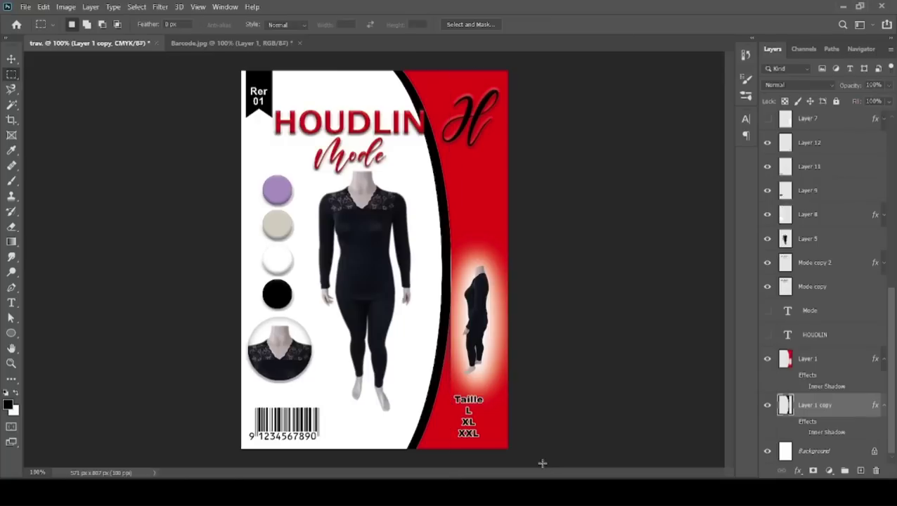
{"action": "key", "text": "ctrl+z"}
{"action": "key", "text": "ctrl+z"}
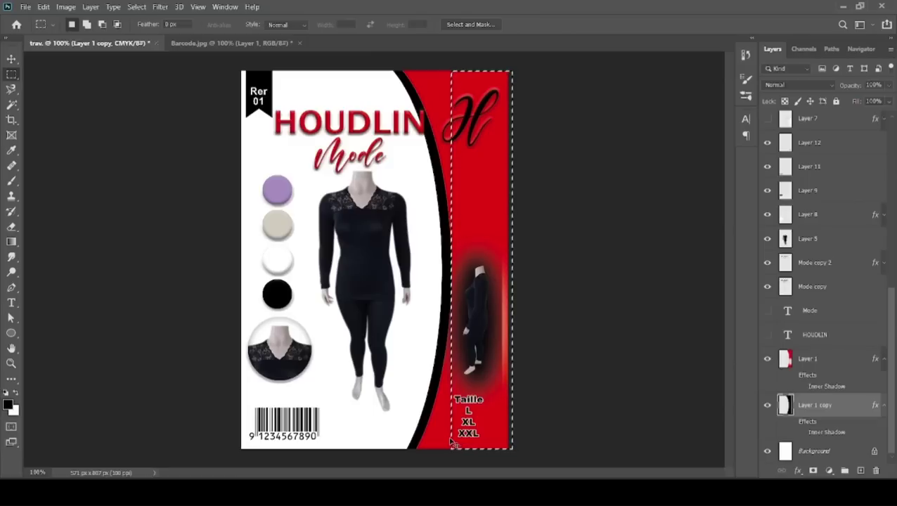
{"action": "key", "text": "ctrl+shift+z"}
{"action": "key", "text": "ctrl+z"}
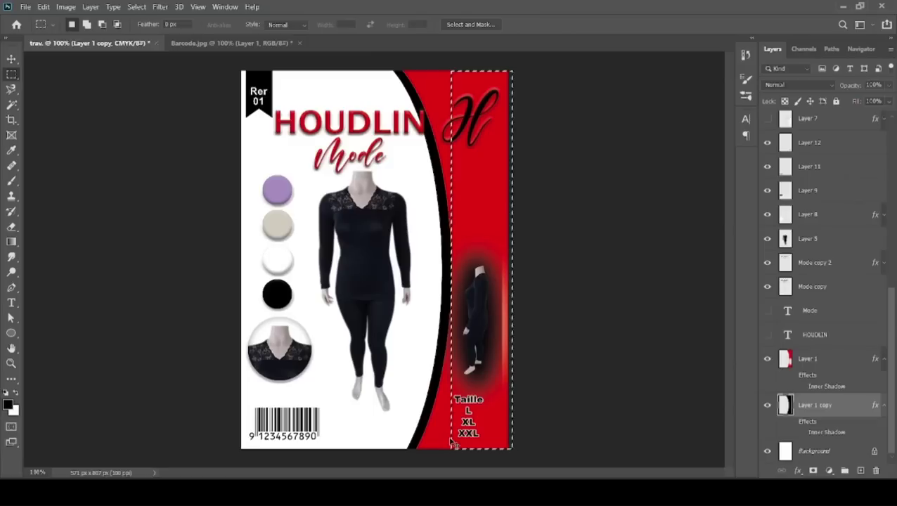
{"action": "key", "text": "ctrl+shift+z"}
Step: Move Layer 1 copy above Layer 1 and hide it
{"action": "key", "text": "ctrl+bracketright"}
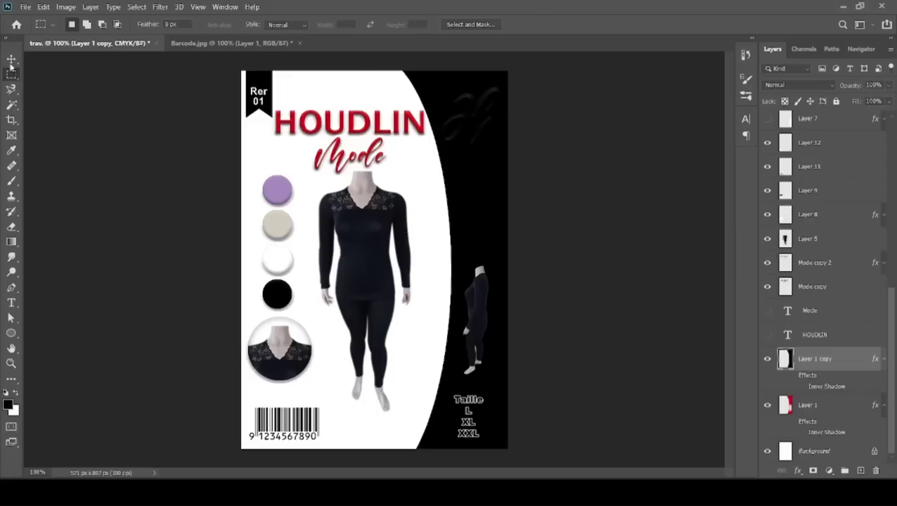
{"action": "left_click", "coordinate": [767, 359]}
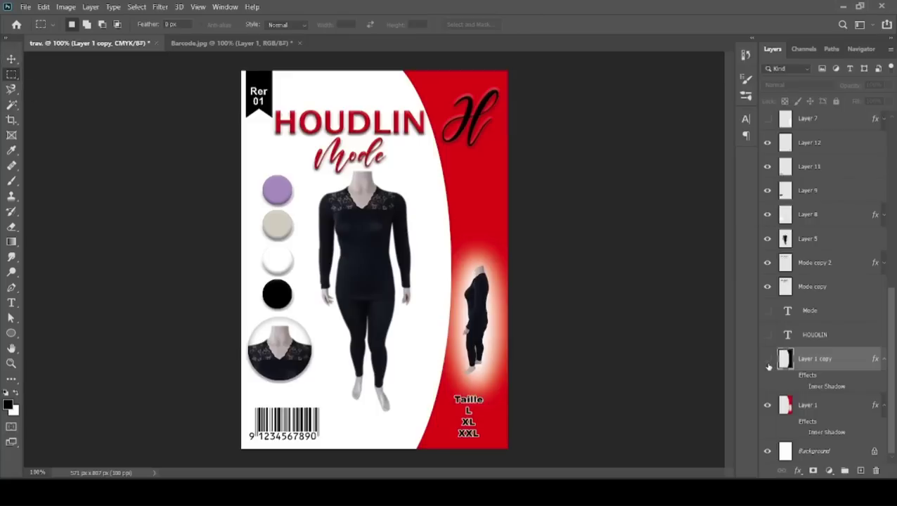
{"action": "left_click", "coordinate": [11, 59]}
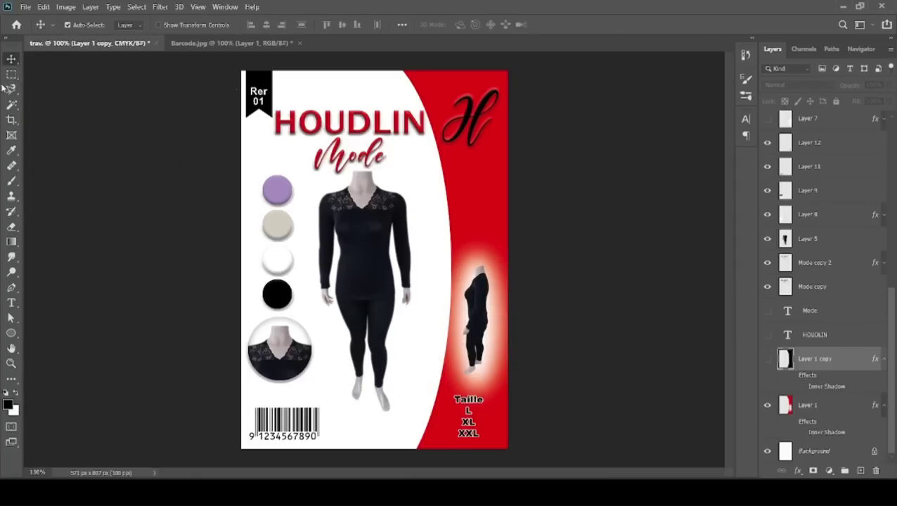
Step: Magic-wand the white area left of the red curve on Layer 1
{"action": "left_click", "coordinate": [11, 104]}
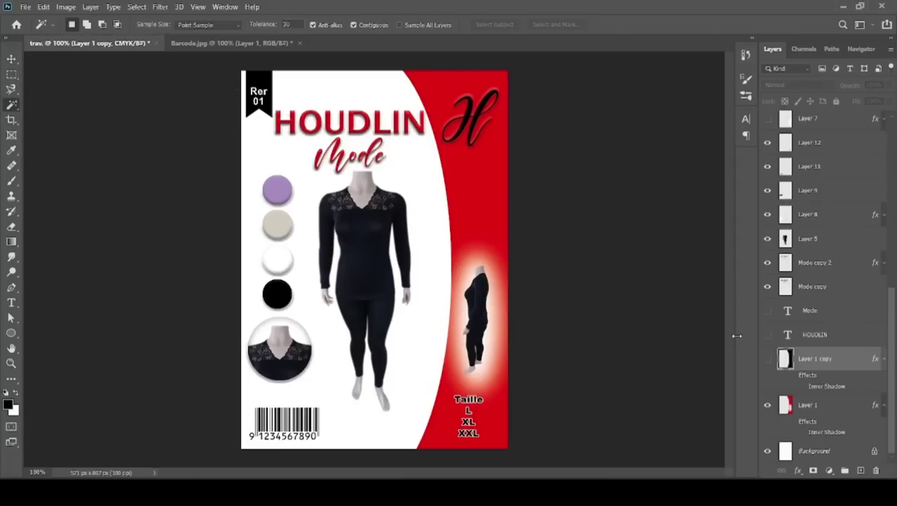
{"action": "left_click", "coordinate": [845, 411]}
{"action": "left_click", "coordinate": [402, 286]}
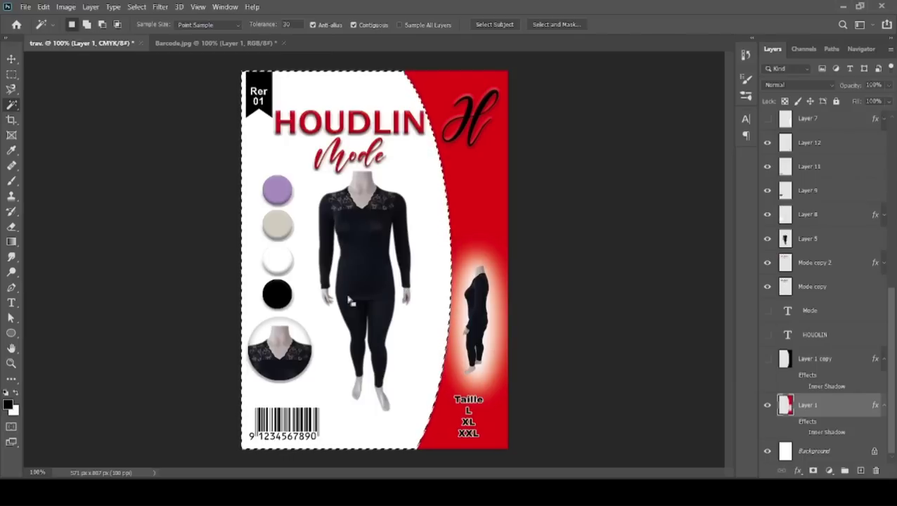
{"action": "left_click", "coordinate": [136, 7]}
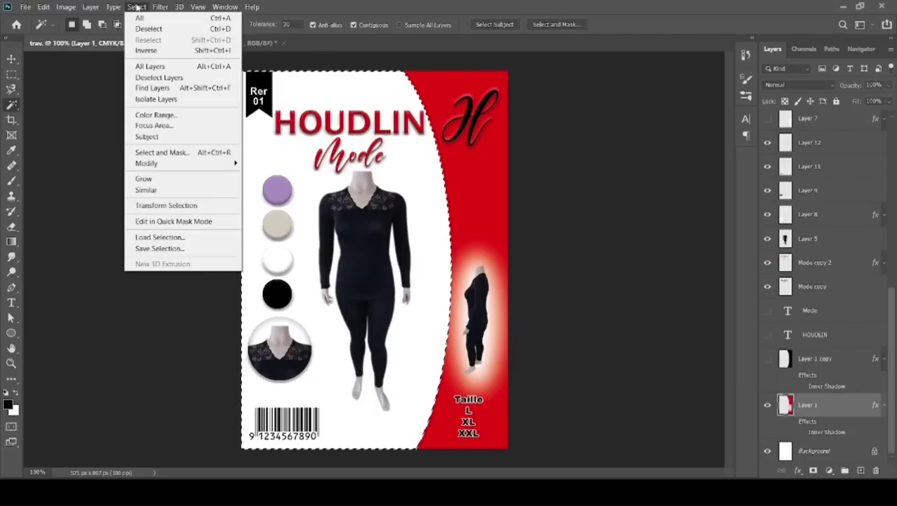
{"action": "mouse_move", "coordinate": [182, 163]}
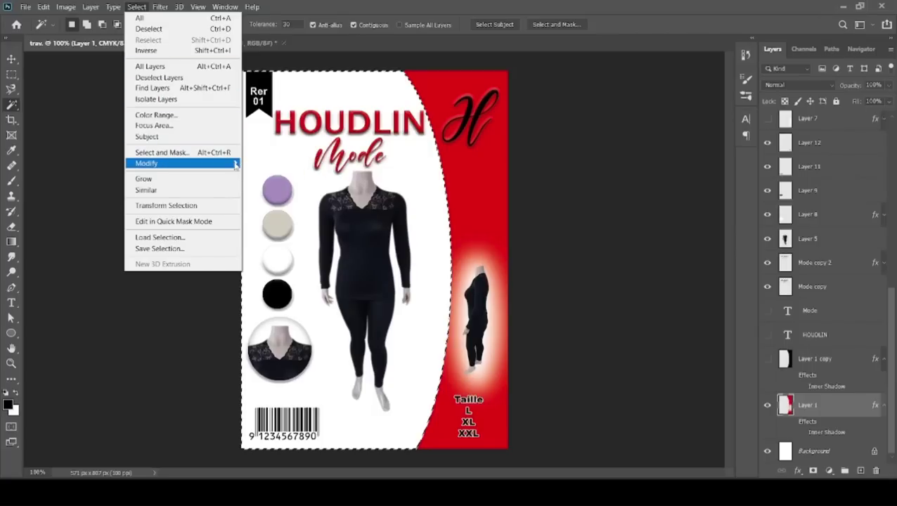
{"action": "left_click", "coordinate": [265, 162]}
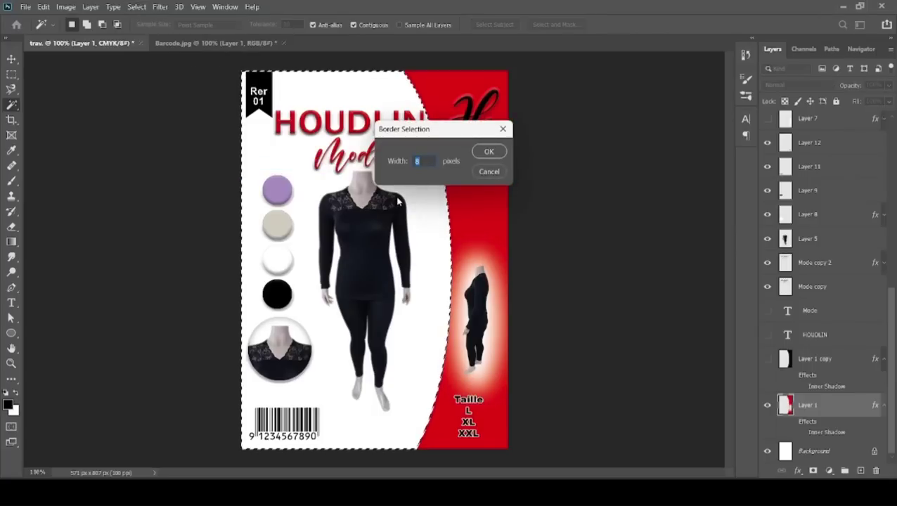
{"action": "key", "text": "Return"}
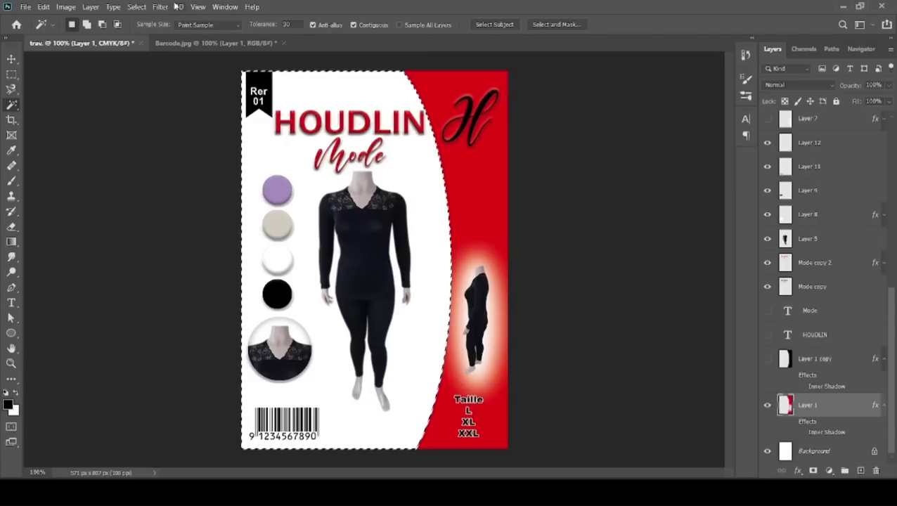
Step: Try an 8 px Border on the selection, then deselect
{"action": "left_click", "coordinate": [137, 7]}
{"action": "mouse_move", "coordinate": [146, 163]}
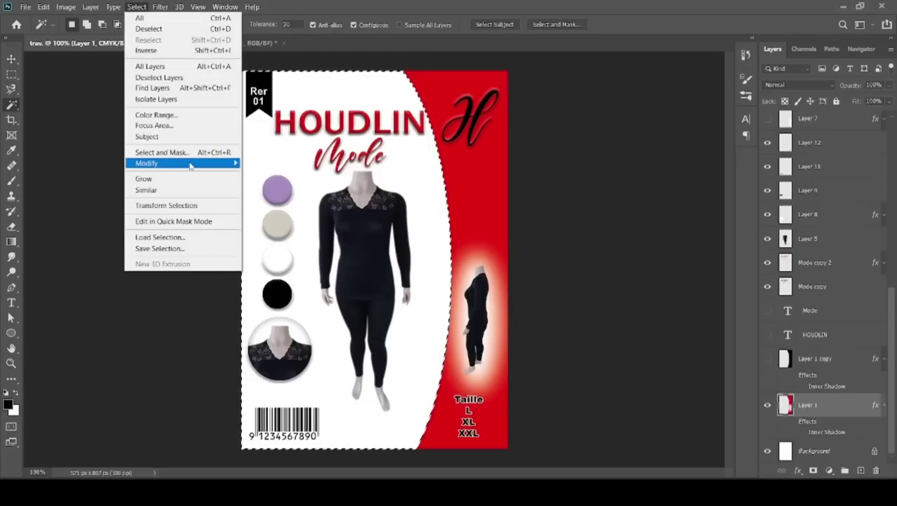
{"action": "left_click", "coordinate": [269, 163]}
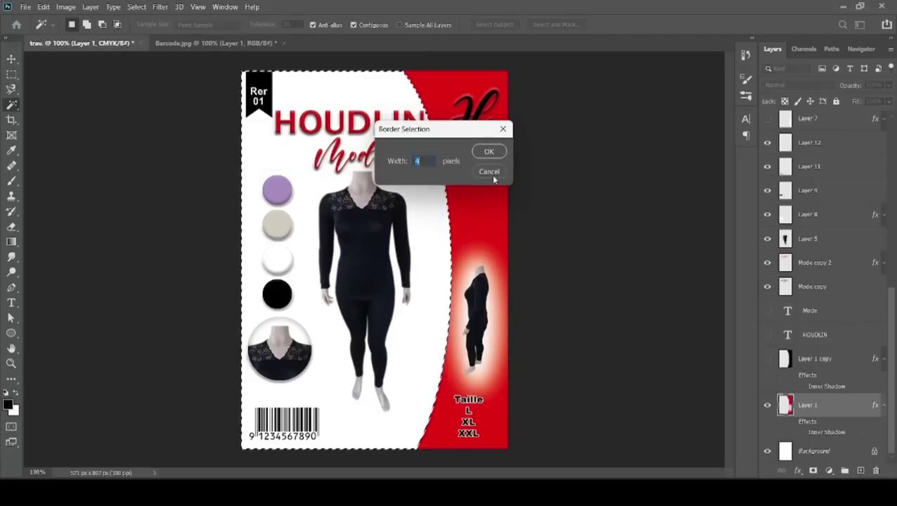
{"action": "type", "text": "8"}
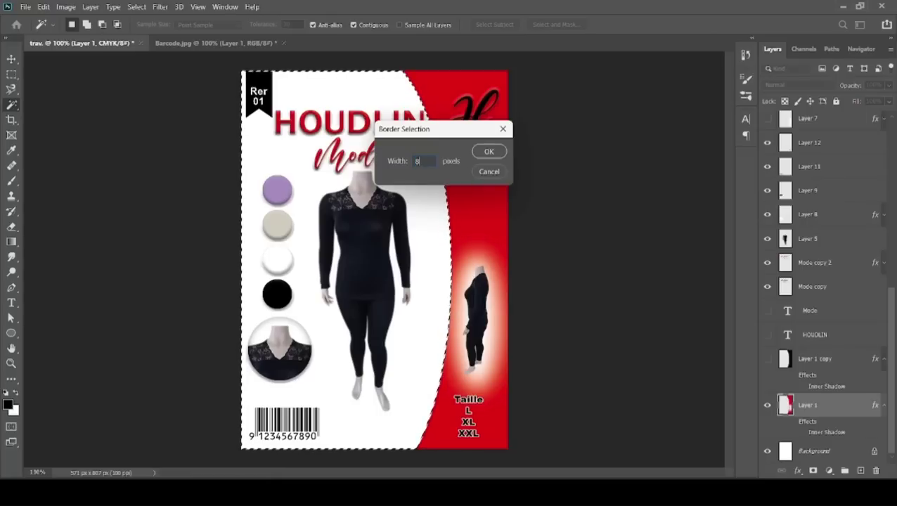
{"action": "key", "text": "Return"}
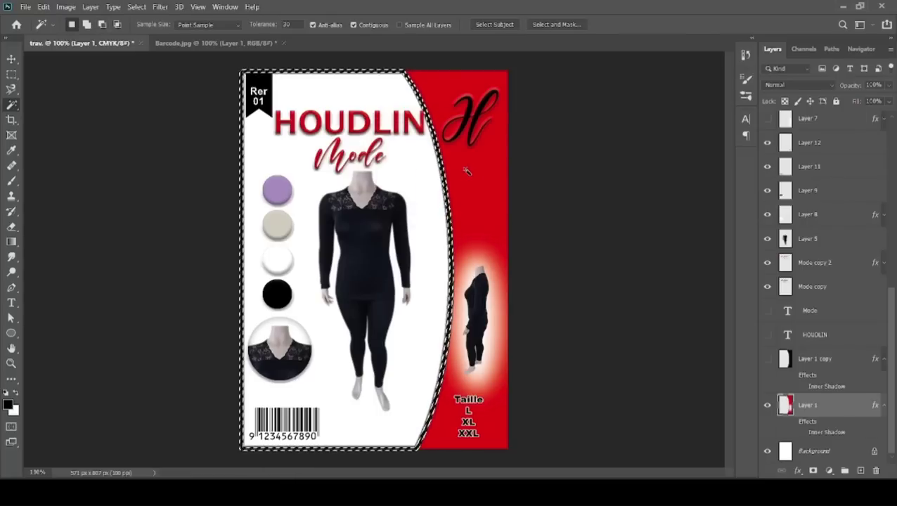
{"action": "key", "text": "ctrl+d"}
Step: Reselect the white label area and add an empty Layer 13 above Layer 1
{"action": "left_click", "coordinate": [469, 175]}
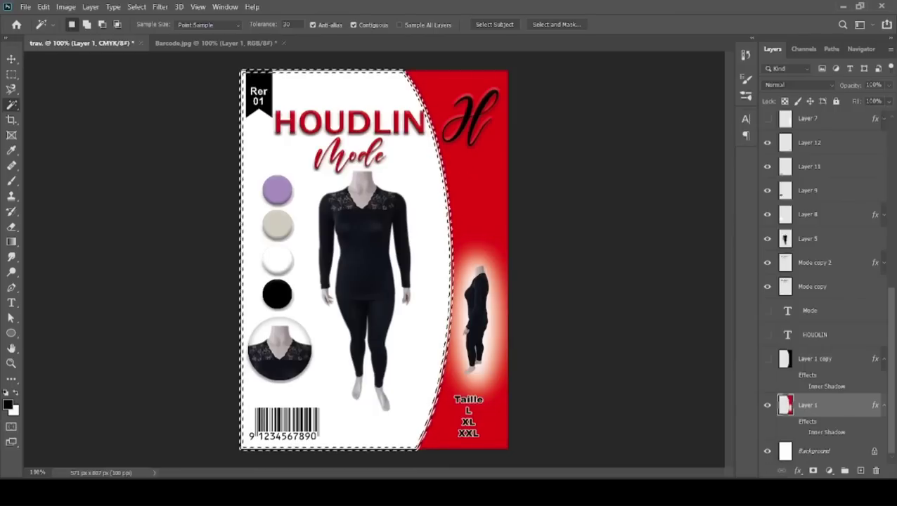
{"action": "left_click", "coordinate": [860, 470]}
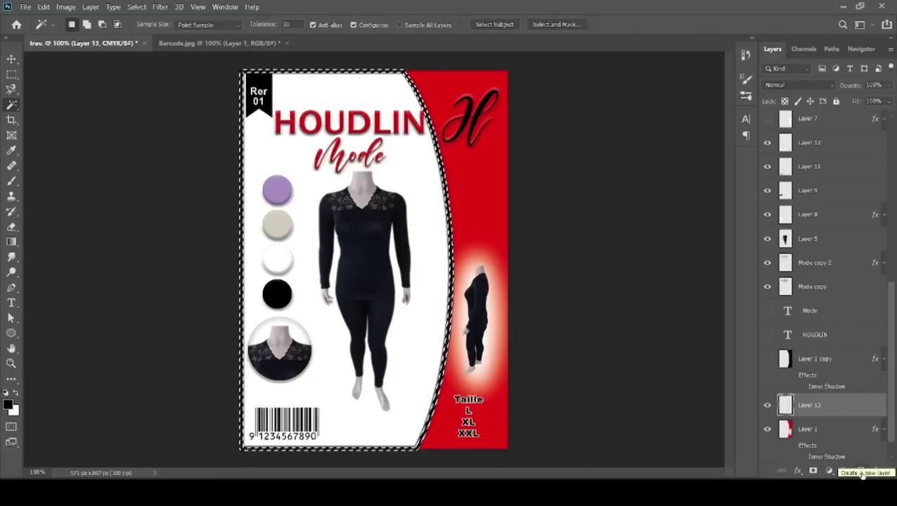
{"action": "key", "text": "ctrl+d"}
{"action": "key", "text": "ctrl+z"}
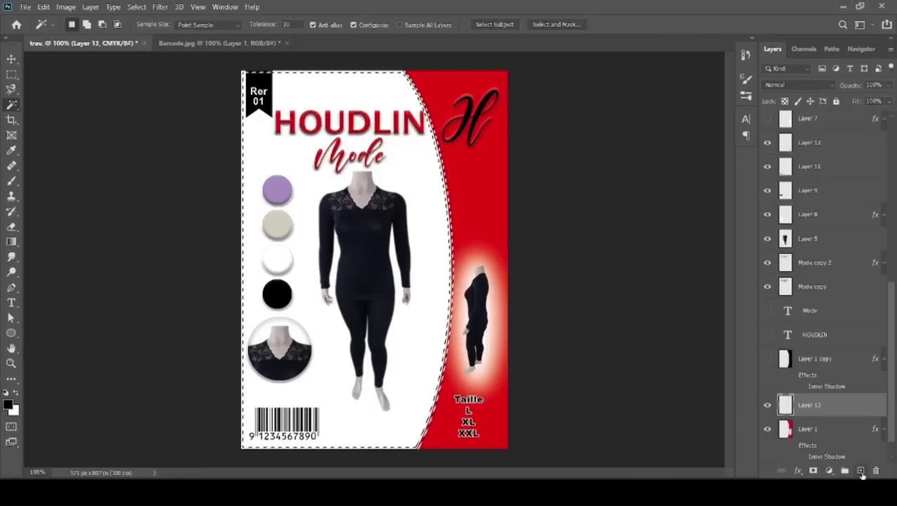
Step: Cancel a Save As, add Layer 14, then step back to remove empty Layers 13 and 14
{"action": "key", "text": "ctrl+shift+s"}
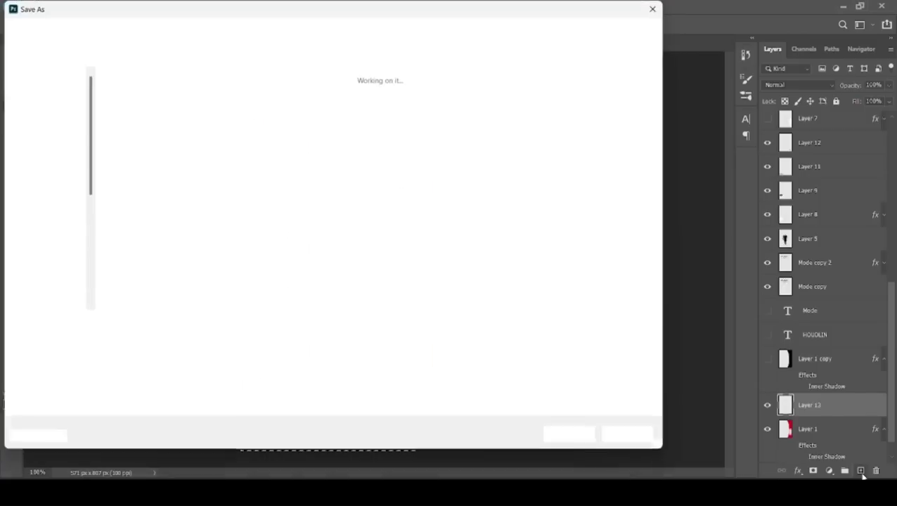
{"action": "left_click", "coordinate": [627, 434]}
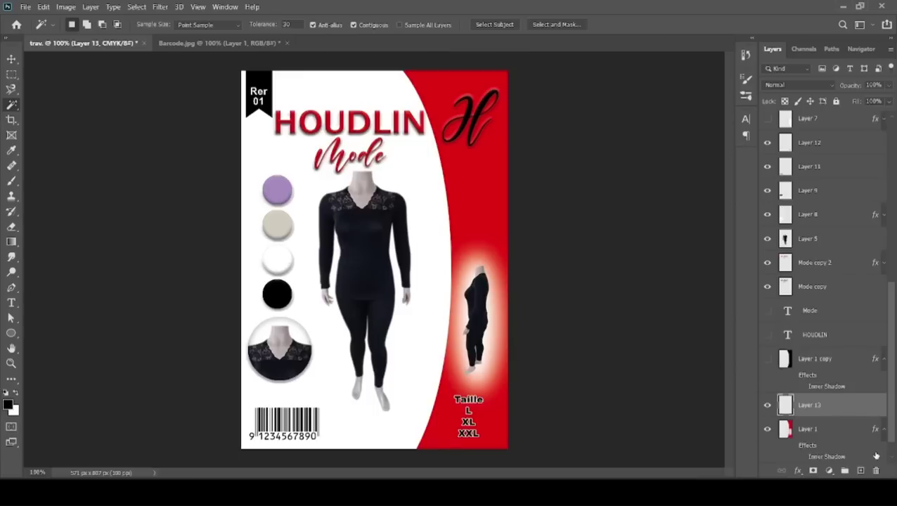
{"action": "left_click", "coordinate": [861, 470]}
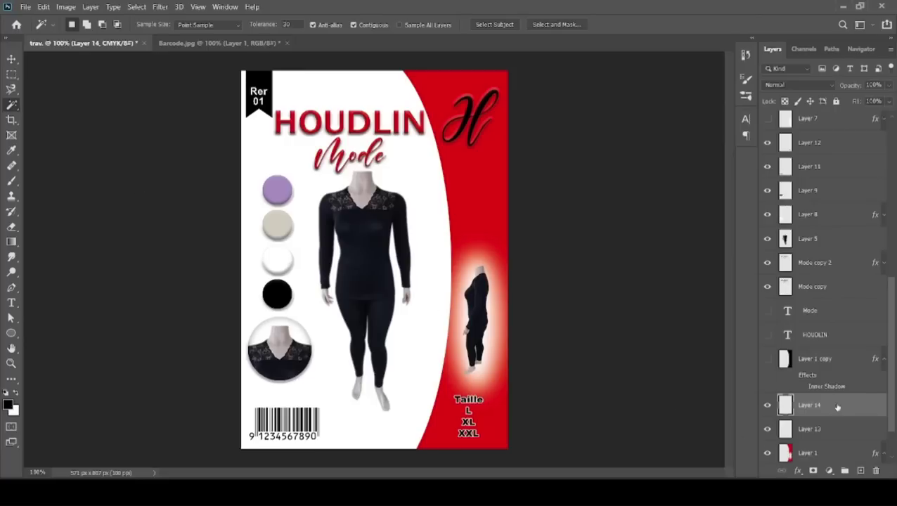
{"action": "scroll", "coordinate": [891, 376], "scroll_direction": "down", "scroll_amount": 2}
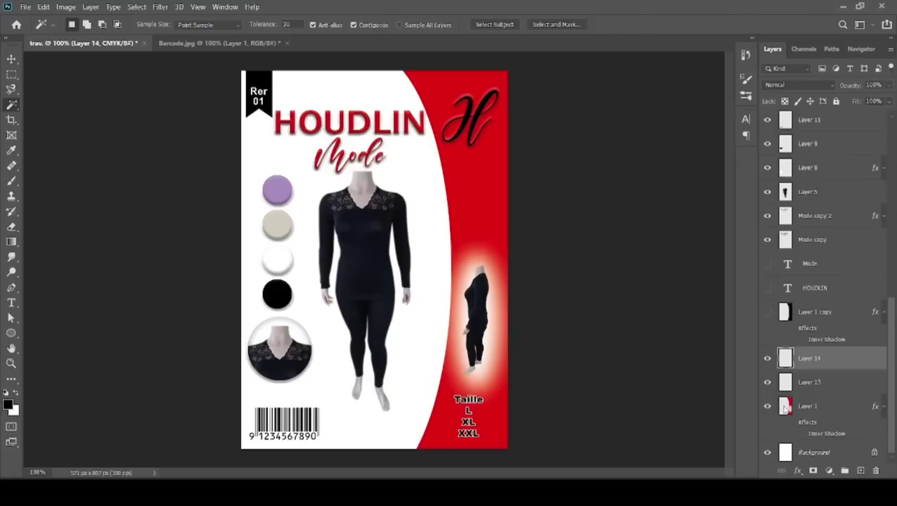
{"action": "left_click", "coordinate": [785, 408], "text": "ctrl"}
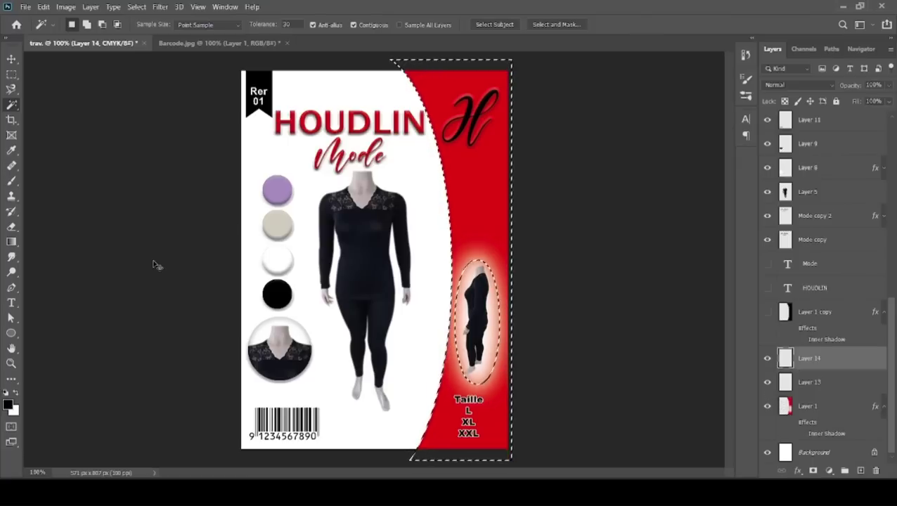
{"action": "key", "text": "ctrl+d"}
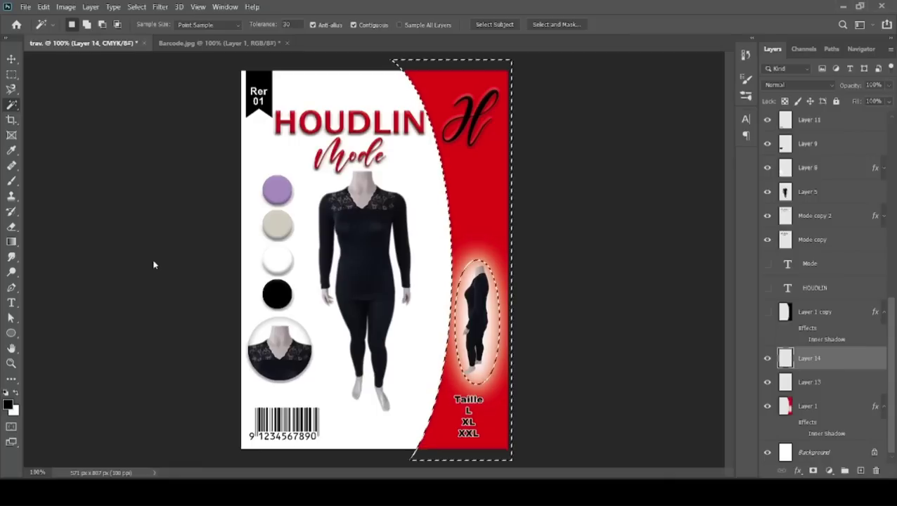
{"action": "key", "text": "ctrl+z"}
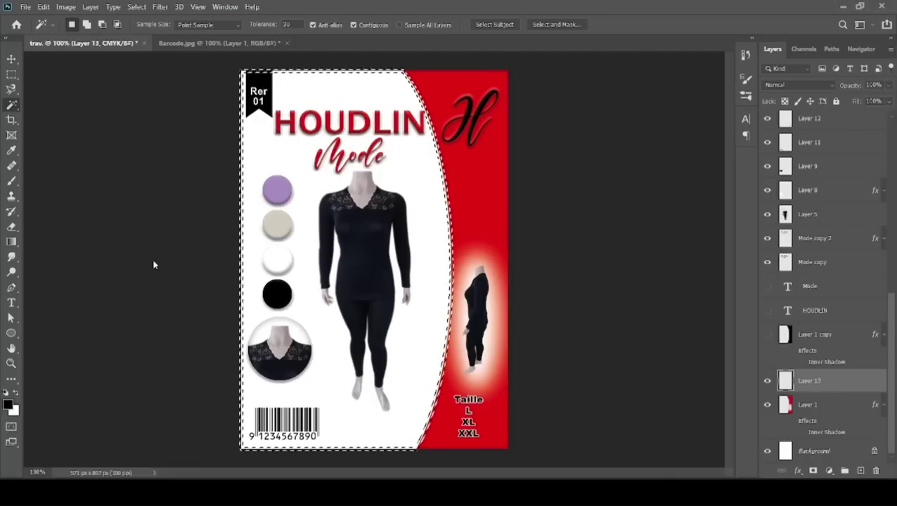
{"action": "key", "text": "ctrl+z"}
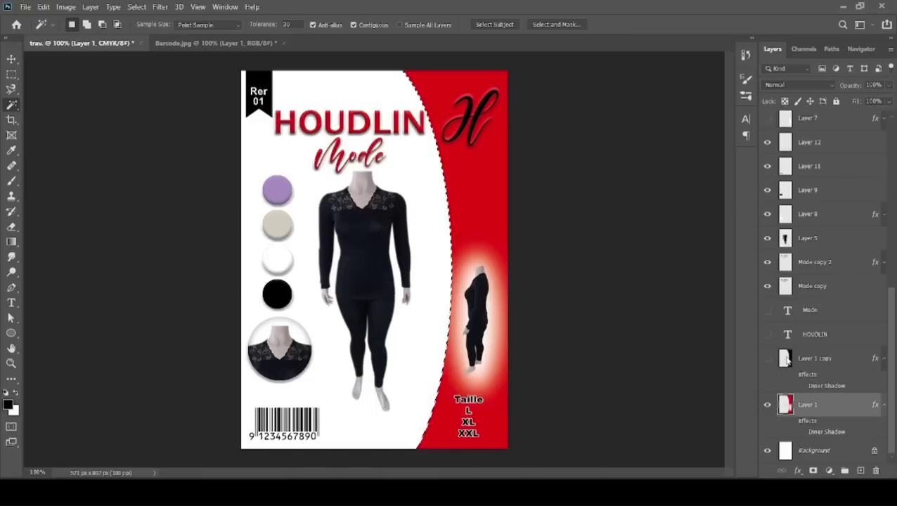
Step: Load the red curved shape as a selection and try filling it on Layer 1 copy
{"action": "left_click", "coordinate": [785, 358], "text": "ctrl"}
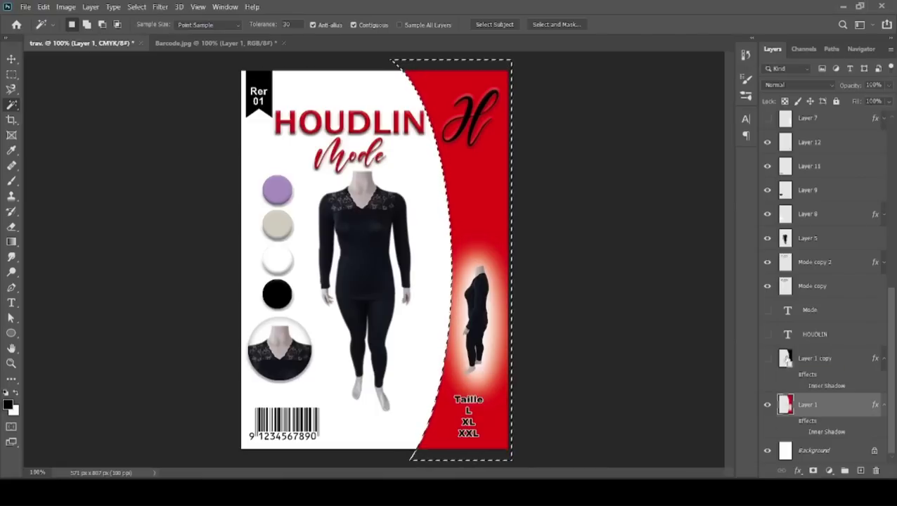
{"action": "key", "text": "Delete"}
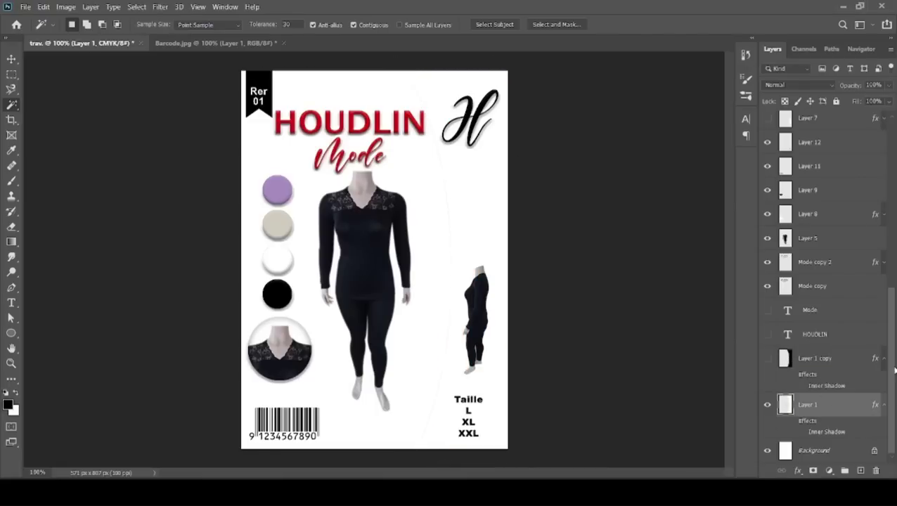
{"action": "key", "text": "ctrl+z"}
{"action": "left_click", "coordinate": [844, 362]}
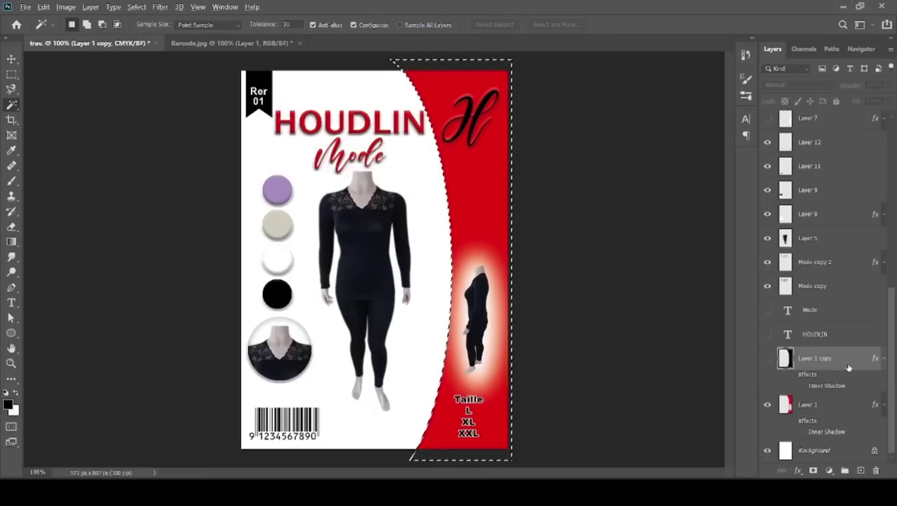
{"action": "key", "text": "alt+BackSpace"}
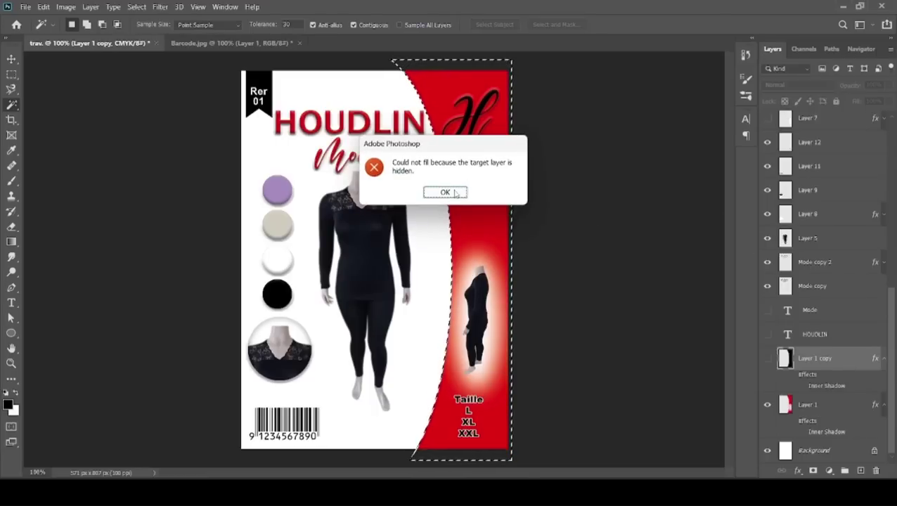
{"action": "left_click", "coordinate": [453, 193]}
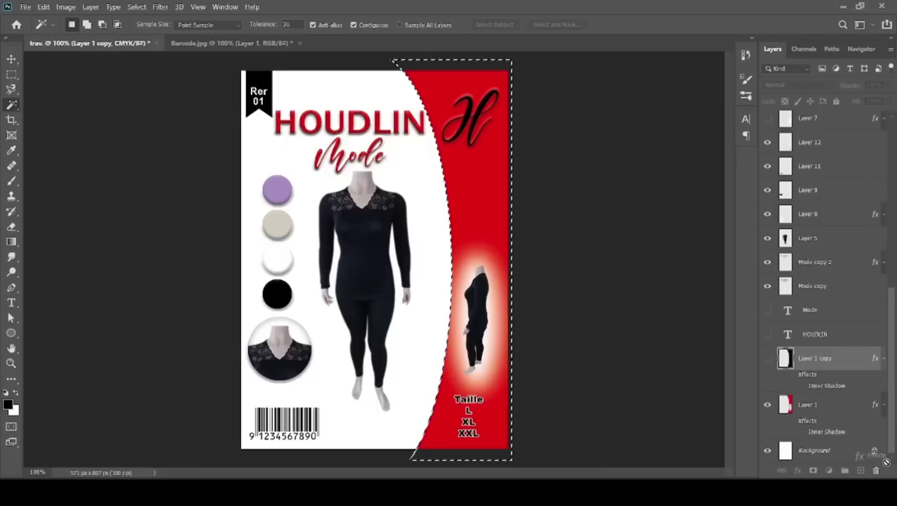
Step: Fill Layer 1 copy white without Inner Shadow, place it below Layer 1, and merge them
{"action": "left_click_drag", "start_coordinate": [848, 380], "coordinate": [875, 470]}
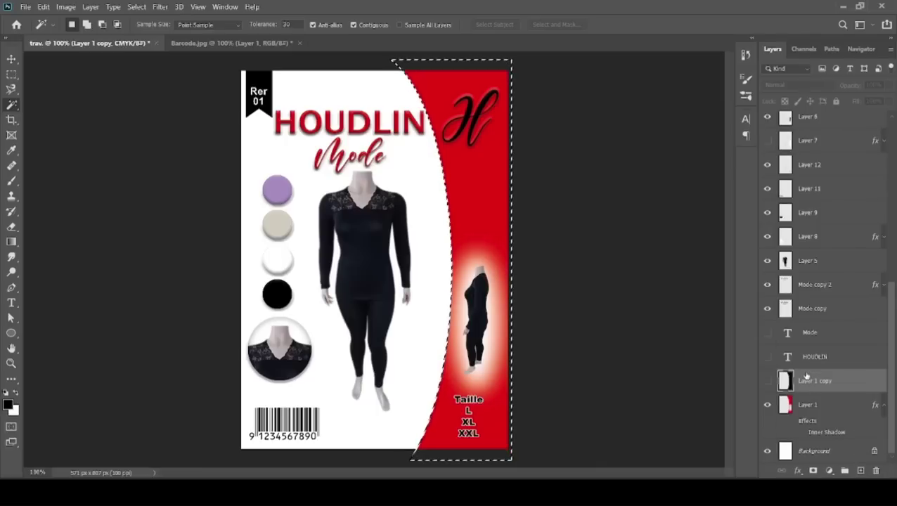
{"action": "left_click", "coordinate": [766, 382]}
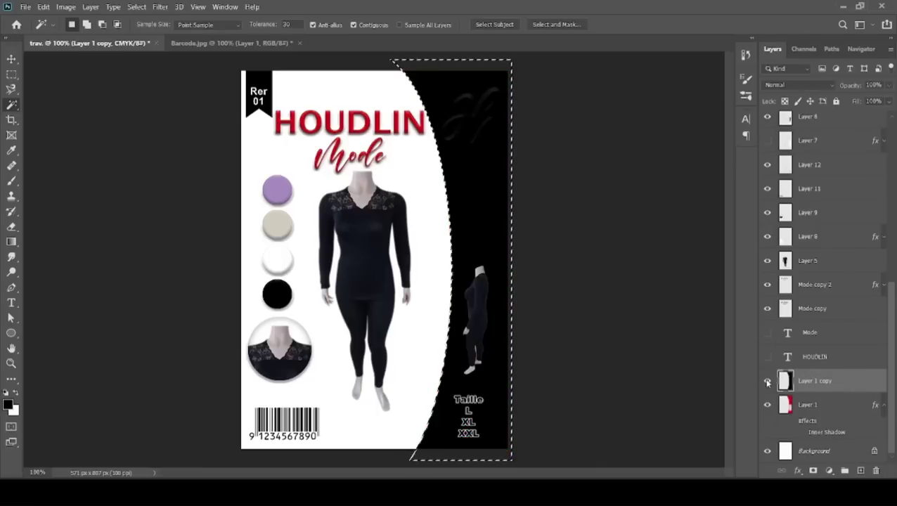
{"action": "key", "text": "ctrl+BackSpace"}
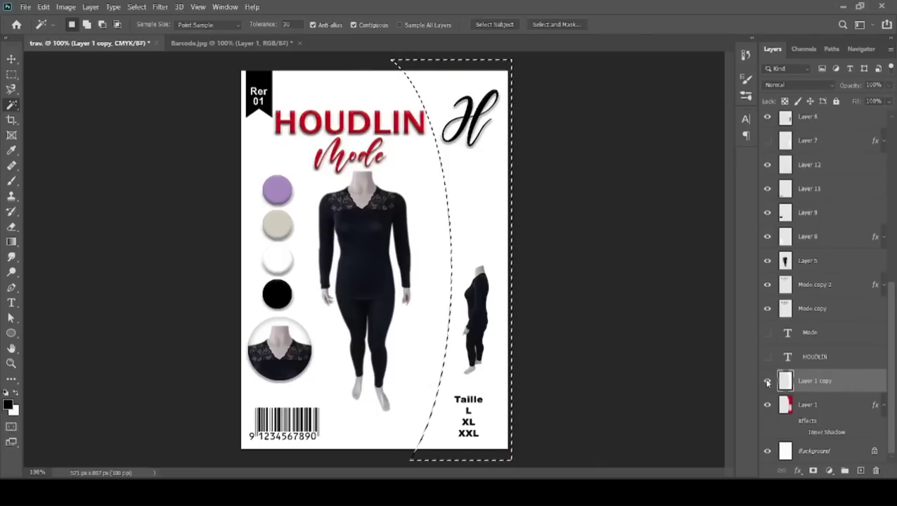
{"action": "key", "text": "ctrl+d"}
{"action": "left_click_drag", "start_coordinate": [855, 389], "coordinate": [847, 439]}
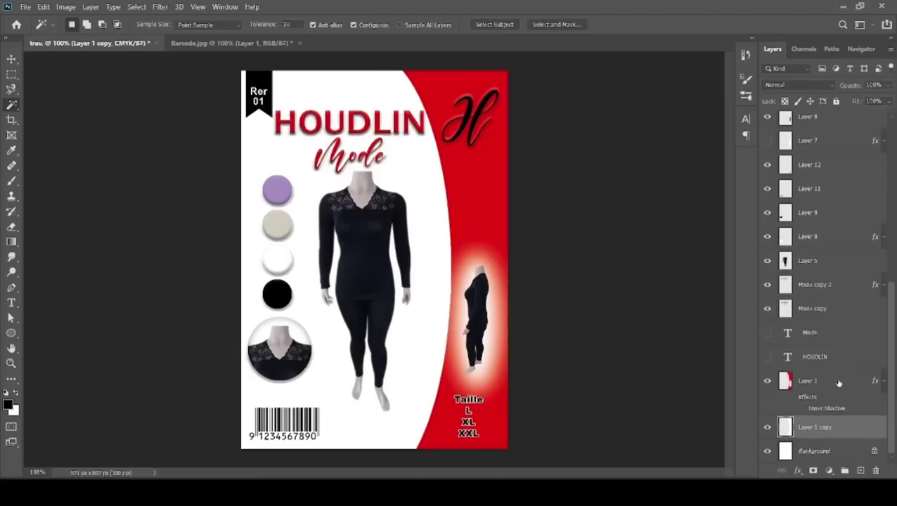
{"action": "left_click", "coordinate": [840, 383], "text": "shift"}
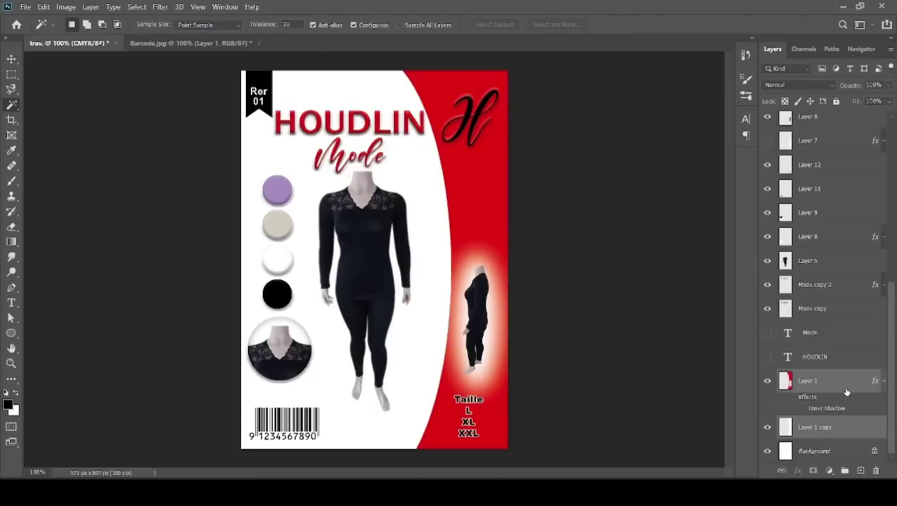
{"action": "key", "text": "ctrl+e"}
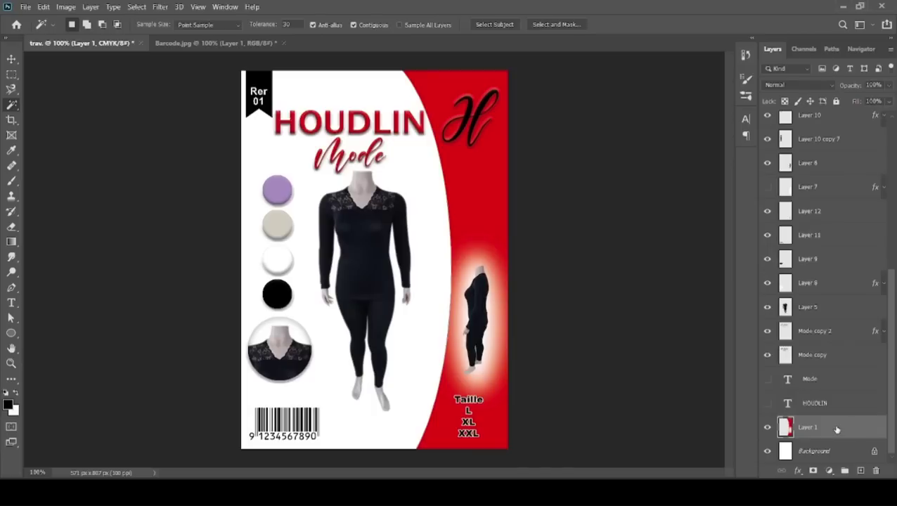
Step: Add Bevel & Emboss to Layer 1: 115% depth, 57 px size, 0 soften, lower highlight opacity
{"action": "double_click", "coordinate": [836, 428]}
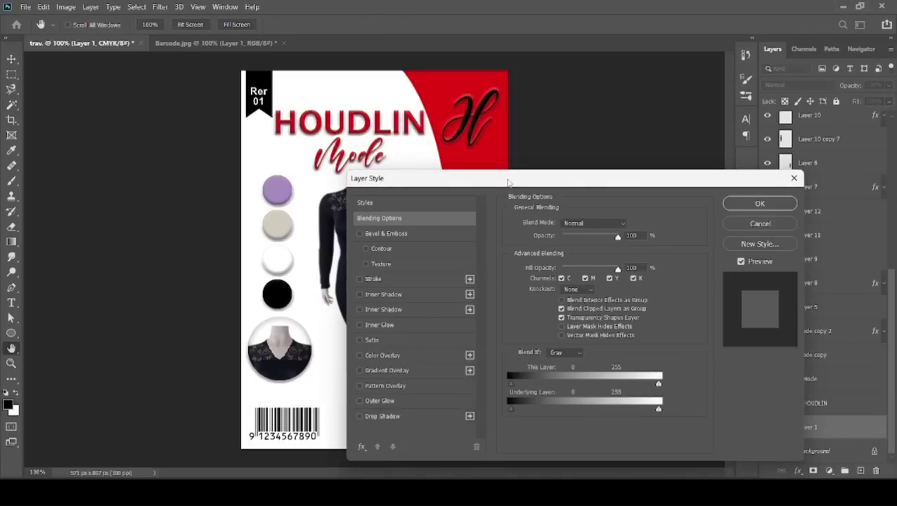
{"action": "left_click_drag", "start_coordinate": [507, 182], "coordinate": [684, 128]}
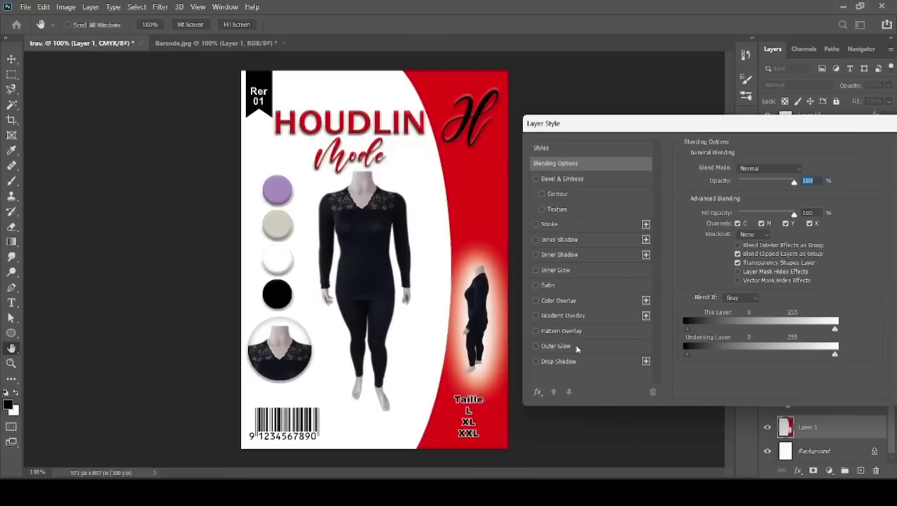
{"action": "left_click", "coordinate": [576, 347]}
{"action": "left_click", "coordinate": [536, 347]}
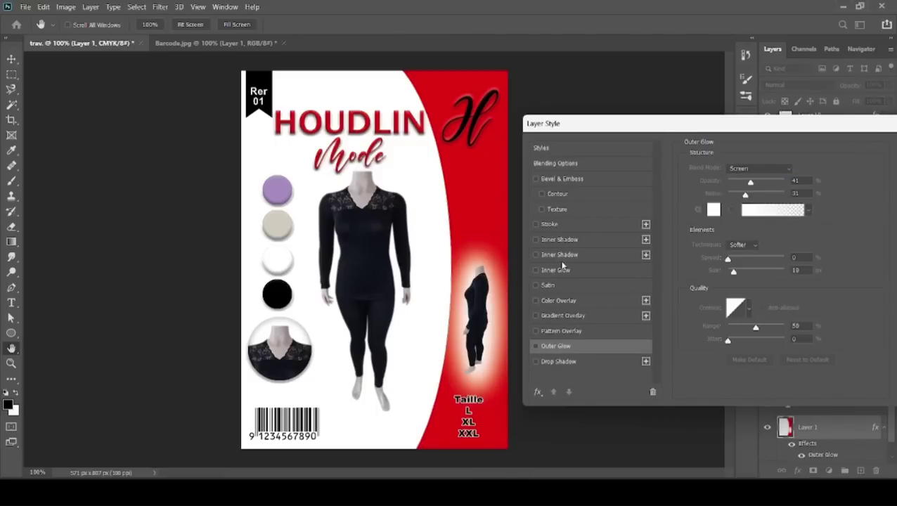
{"action": "left_click", "coordinate": [588, 180]}
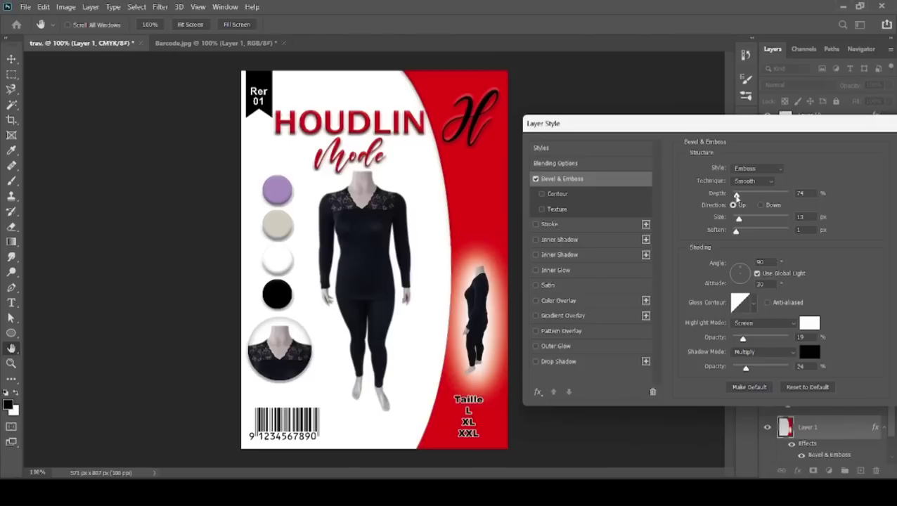
{"action": "left_click_drag", "start_coordinate": [735, 195], "coordinate": [753, 196]}
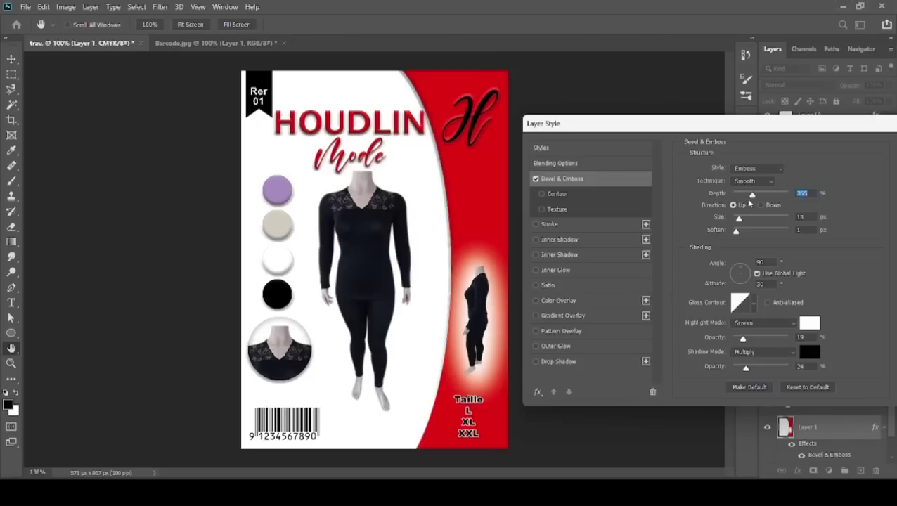
{"action": "left_click_drag", "start_coordinate": [738, 220], "coordinate": [743, 228]}
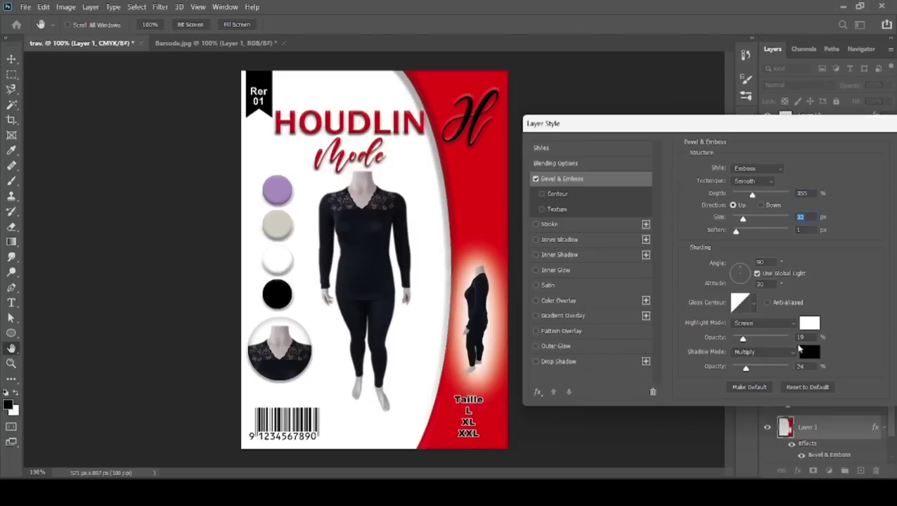
{"action": "left_click_drag", "start_coordinate": [753, 196], "coordinate": [739, 197]}
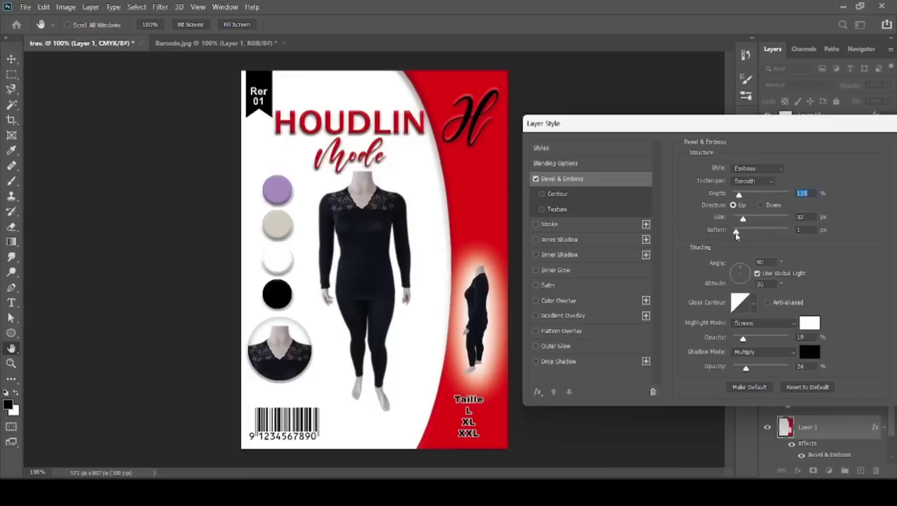
{"action": "left_click_drag", "start_coordinate": [735, 234], "coordinate": [771, 244]}
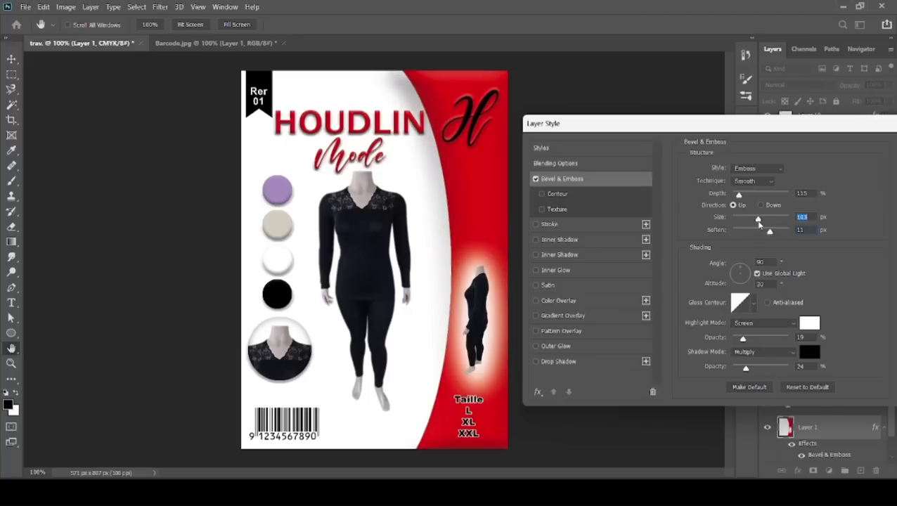
{"action": "mouse_move", "coordinate": [743, 219]}
{"action": "left_mouse_down"}
{"action": "mouse_move", "coordinate": [759, 237]}
{"action": "mouse_move", "coordinate": [721, 239]}
{"action": "left_mouse_up"}
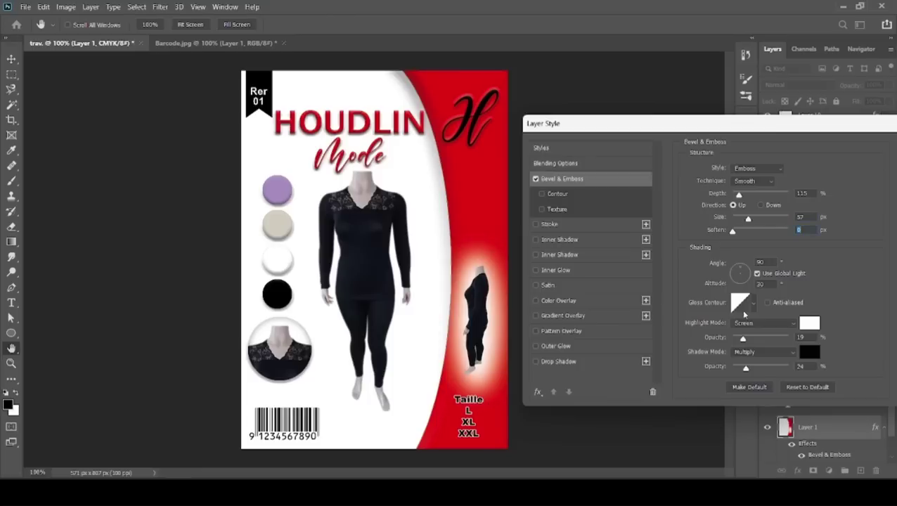
{"action": "mouse_move", "coordinate": [743, 340]}
{"action": "left_mouse_down"}
{"action": "mouse_move", "coordinate": [730, 340]}
{"action": "mouse_move", "coordinate": [773, 342]}
{"action": "mouse_move", "coordinate": [745, 342]}
{"action": "left_mouse_up"}
{"action": "left_click_drag", "start_coordinate": [806, 126], "coordinate": [639, 135]}
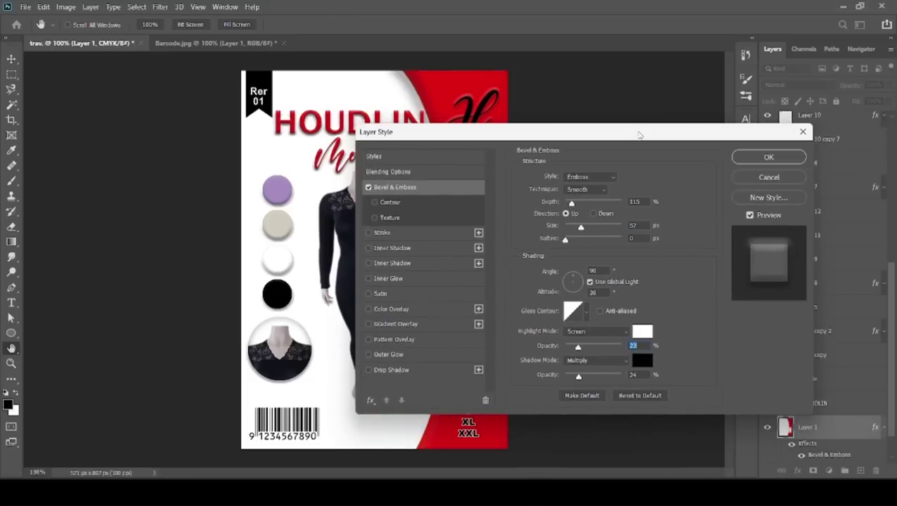
{"action": "left_click", "coordinate": [780, 161]}
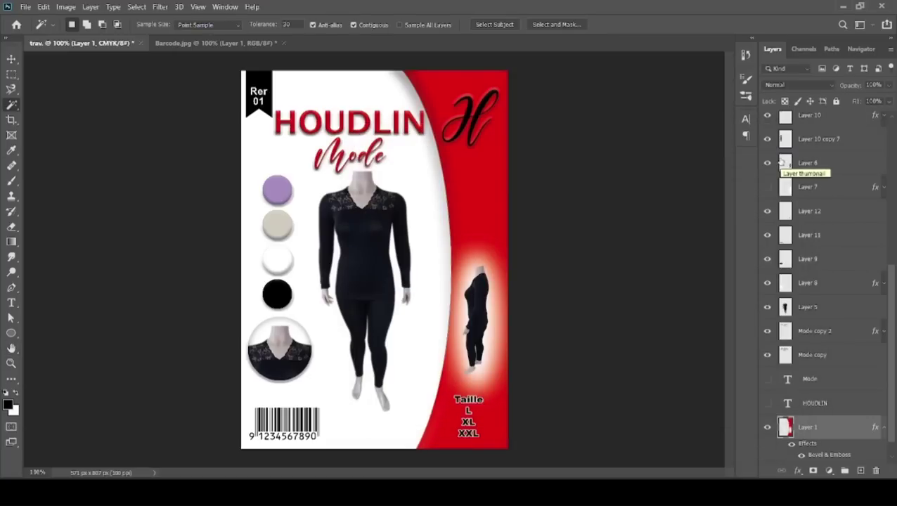
Step: Select the H logo on Layer 3 and nudge it slightly with the arrow keys
{"action": "left_click", "coordinate": [12, 59]}
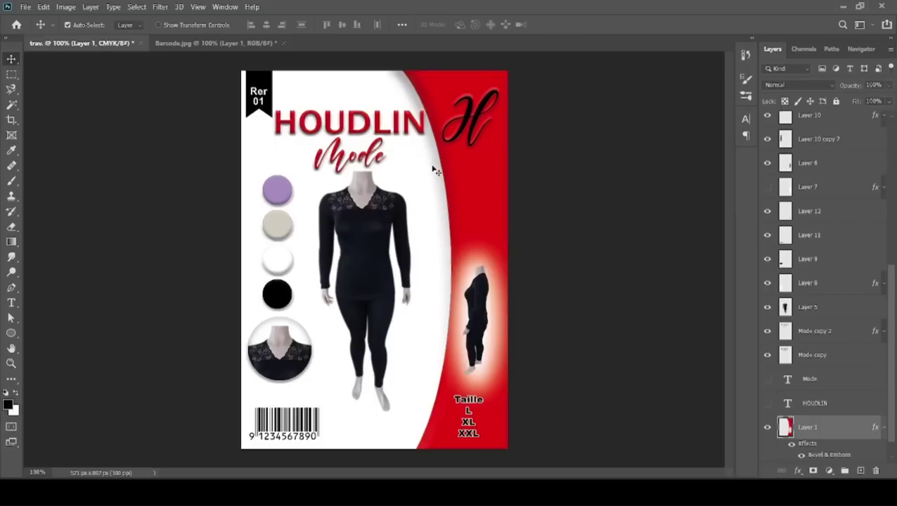
{"action": "left_click", "coordinate": [465, 121]}
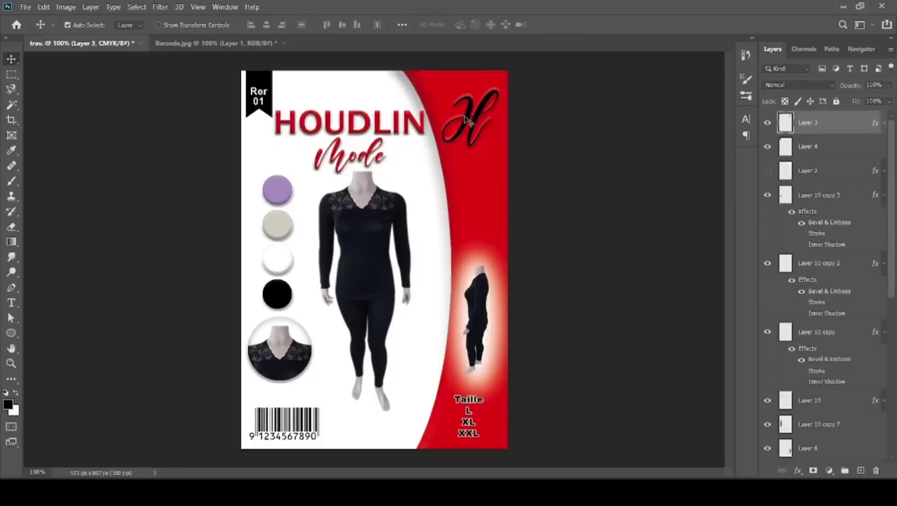
{"action": "key", "text": "shift+Right"}
{"action": "key", "text": "Left"}
{"action": "key", "text": "Left"}
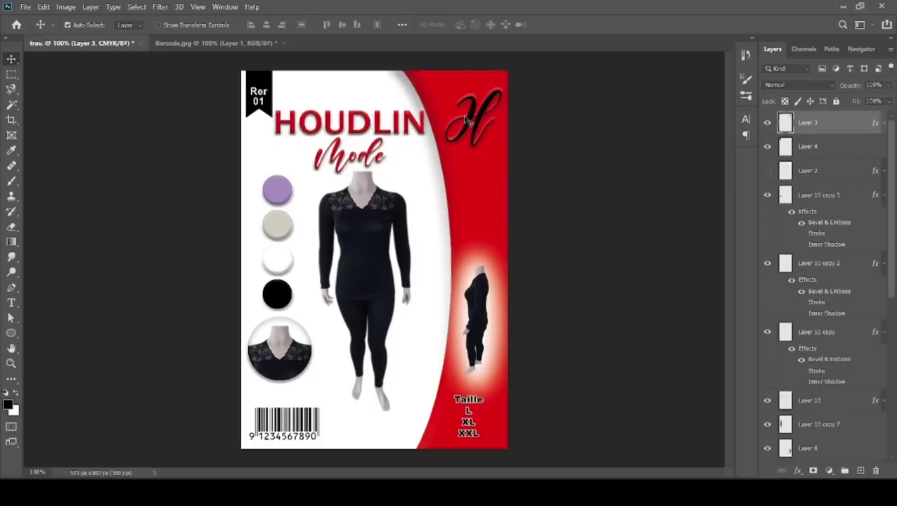
{"action": "key", "text": "Left"}
{"action": "key", "text": "Left"}
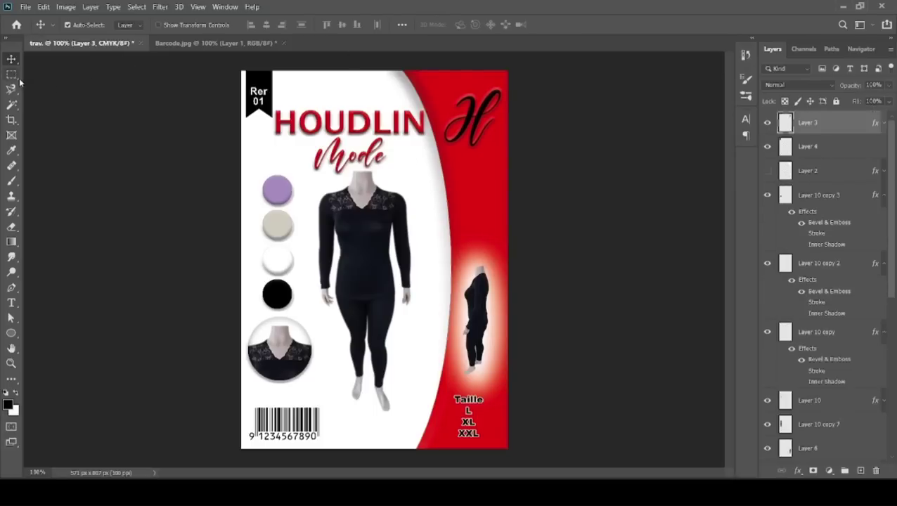
Step: Draw a circular elliptical selection centred on the H logo
{"action": "left_click", "coordinate": [11, 74]}
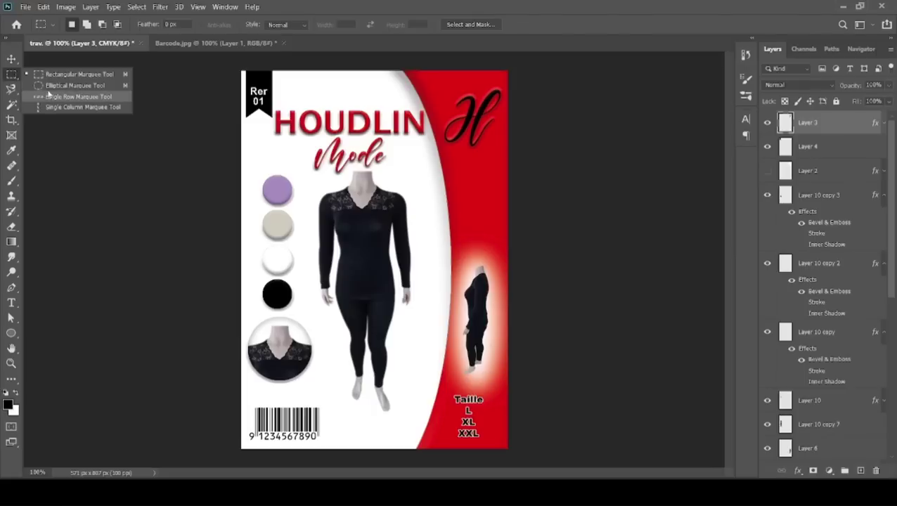
{"action": "left_click", "coordinate": [49, 84]}
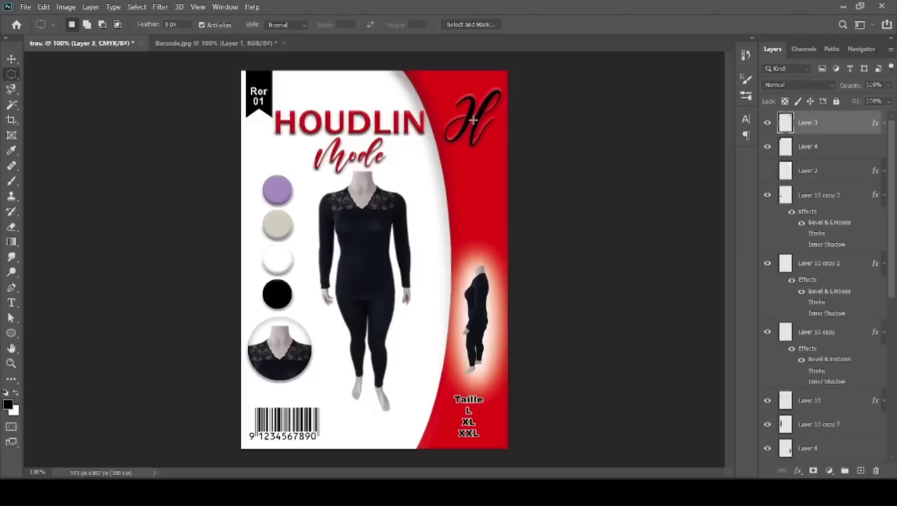
{"action": "left_click_drag", "start_coordinate": [472, 116], "coordinate": [498, 98]}
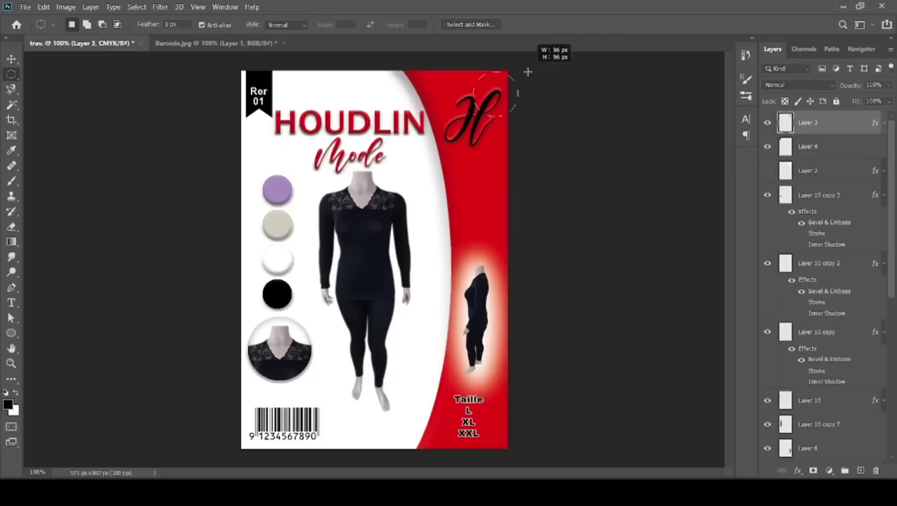
{"action": "left_click_drag", "start_coordinate": [497, 99], "coordinate": [532, 69]}
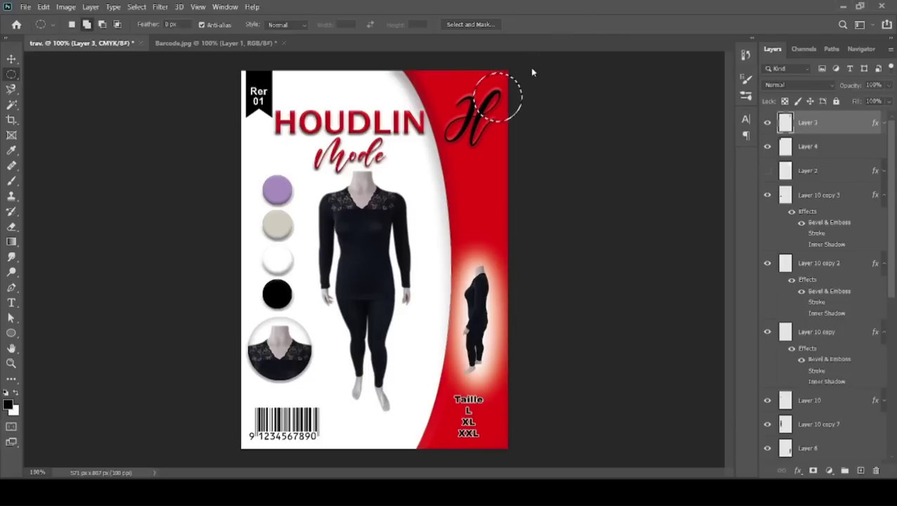
{"action": "key", "text": "shift+Down"}
{"action": "key", "text": "shift+Down"}
{"action": "key", "text": "shift+Down"}
{"action": "key", "text": "shift+Left"}
{"action": "key", "text": "shift+Left"}
{"action": "key", "text": "shift+Left"}
{"action": "key", "text": "shift+Left"}
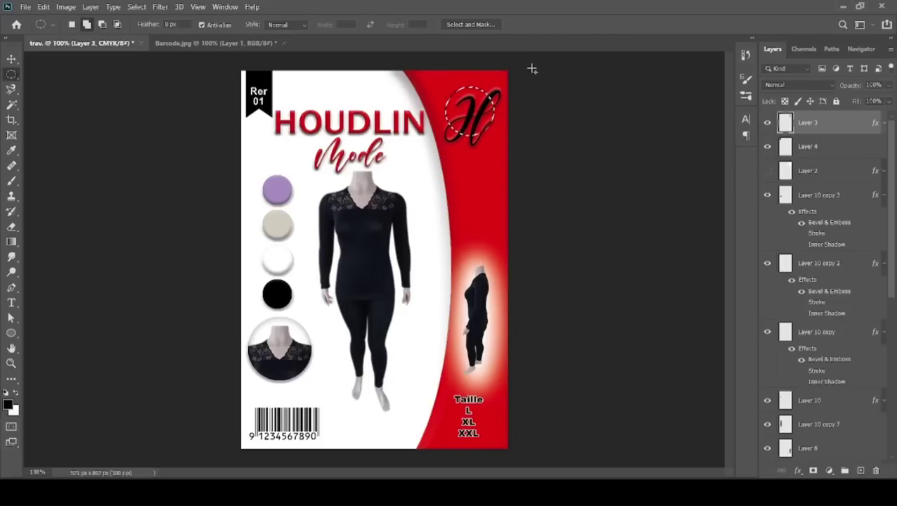
{"action": "key", "text": "shift+Down"}
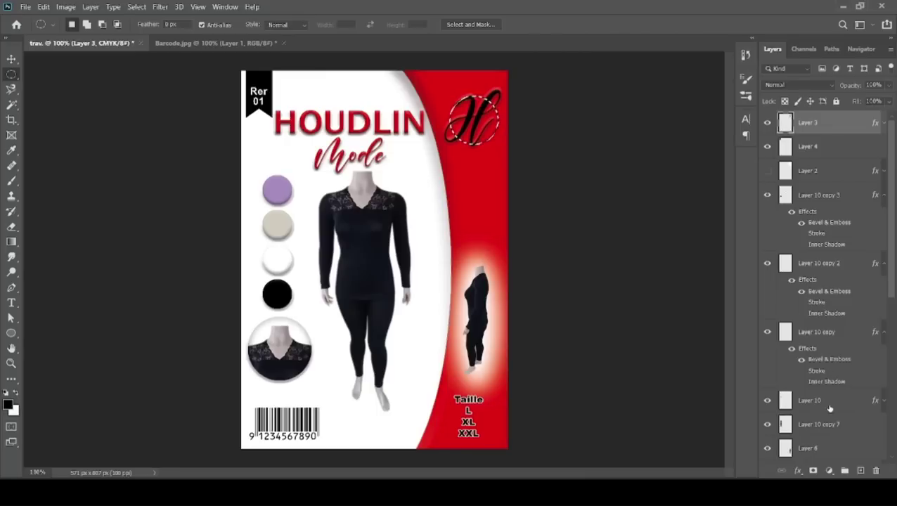
Step: Copy the circled Background area to a new Layer 13 and raise it beneath Layer 3
{"action": "left_click_drag", "start_coordinate": [891, 251], "coordinate": [891, 409]}
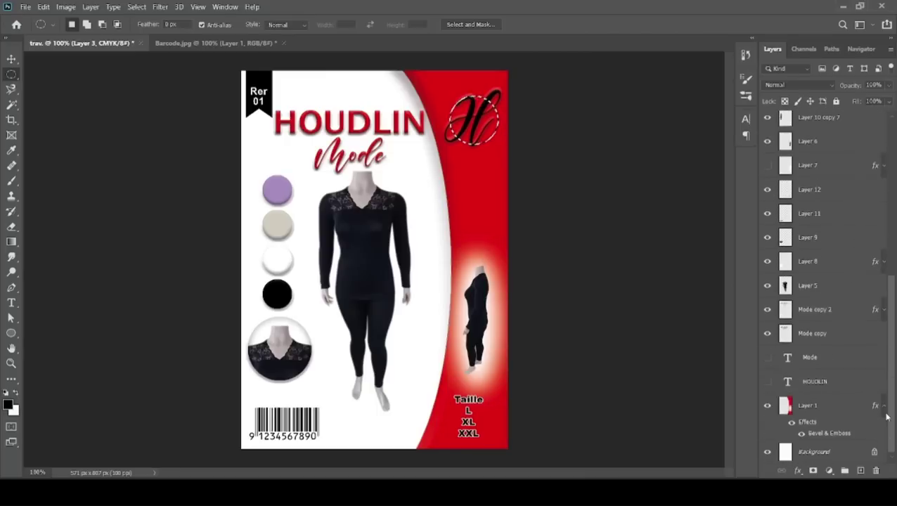
{"action": "left_click", "coordinate": [852, 454]}
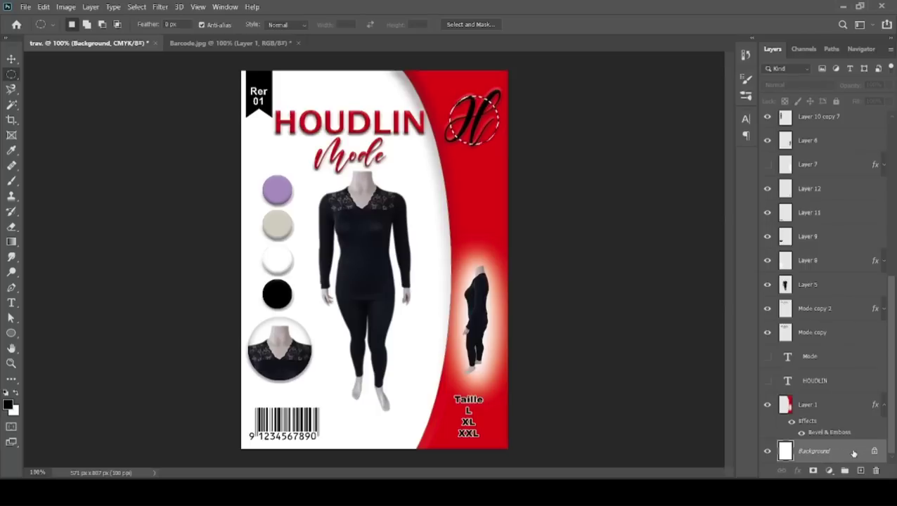
{"action": "key", "text": "ctrl+j"}
{"action": "mouse_move", "coordinate": [870, 455]}
{"action": "left_mouse_down"}
{"action": "mouse_move", "coordinate": [808, 77]}
{"action": "mouse_move", "coordinate": [809, 133]}
{"action": "left_mouse_up"}
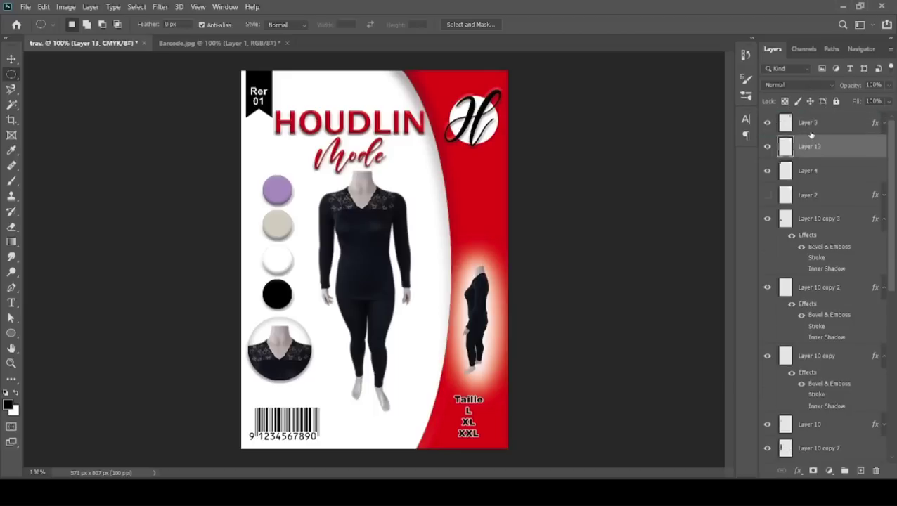
Step: Collapse the effects lists of Layer 10 copy 3, copy 2 and copy
{"action": "left_click", "coordinate": [11, 59]}
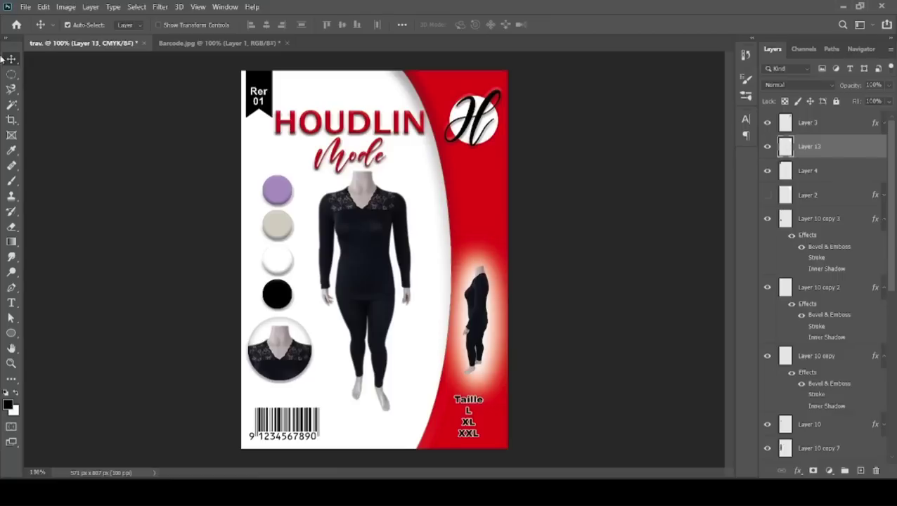
{"action": "left_click", "coordinate": [884, 219]}
{"action": "left_click", "coordinate": [883, 244]}
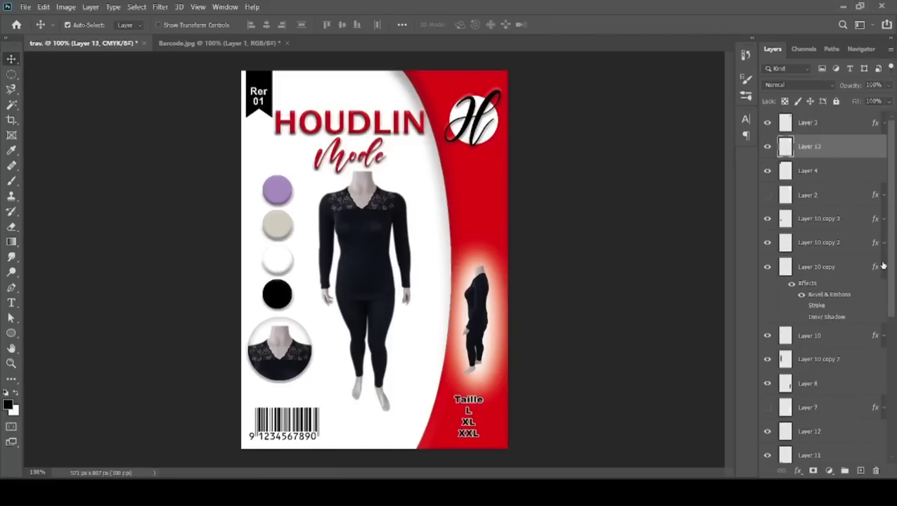
{"action": "left_click", "coordinate": [884, 268]}
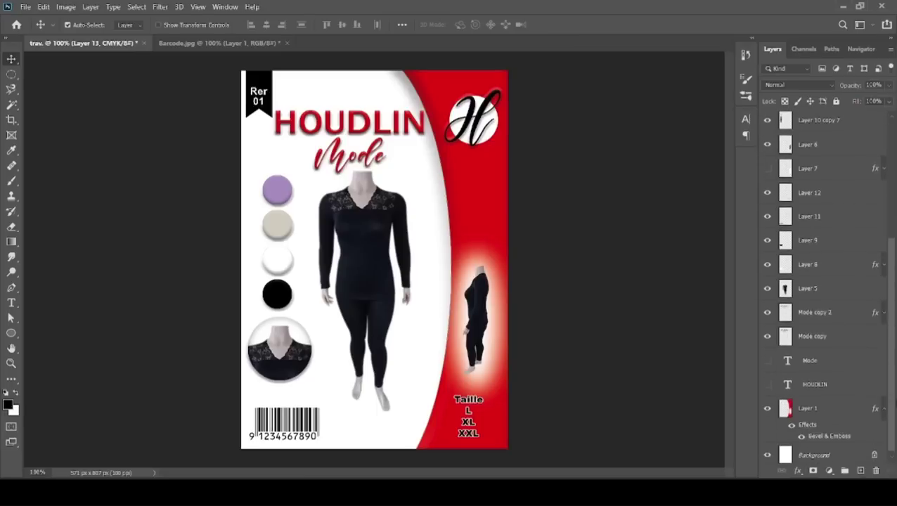
{"action": "left_click_drag", "start_coordinate": [893, 334], "coordinate": [891, 321]}
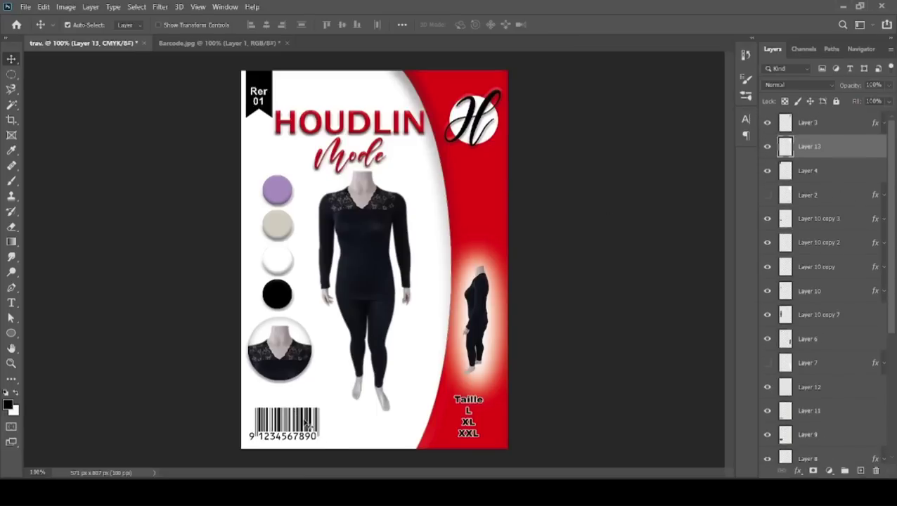
{"action": "left_click", "coordinate": [304, 420]}
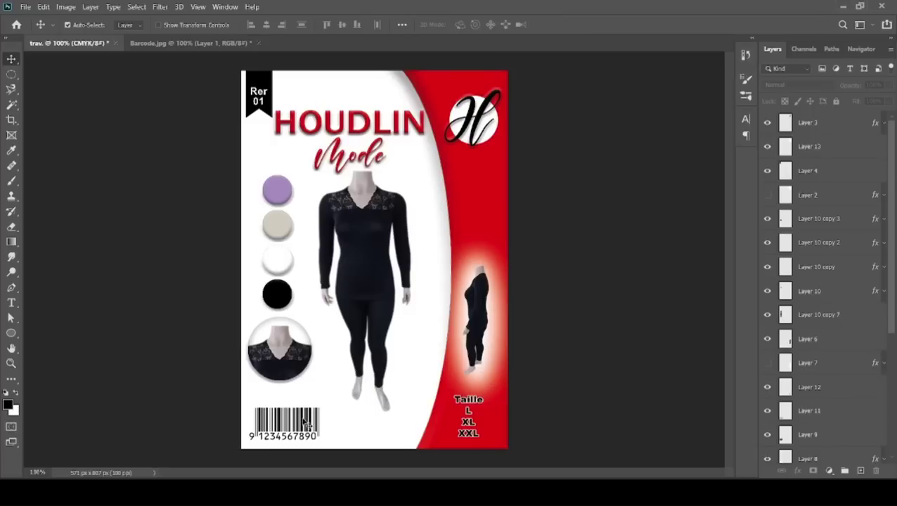
Step: Nudge the barcode on Layer 11 up and enlarge it to about 121%
{"action": "left_click", "coordinate": [258, 424]}
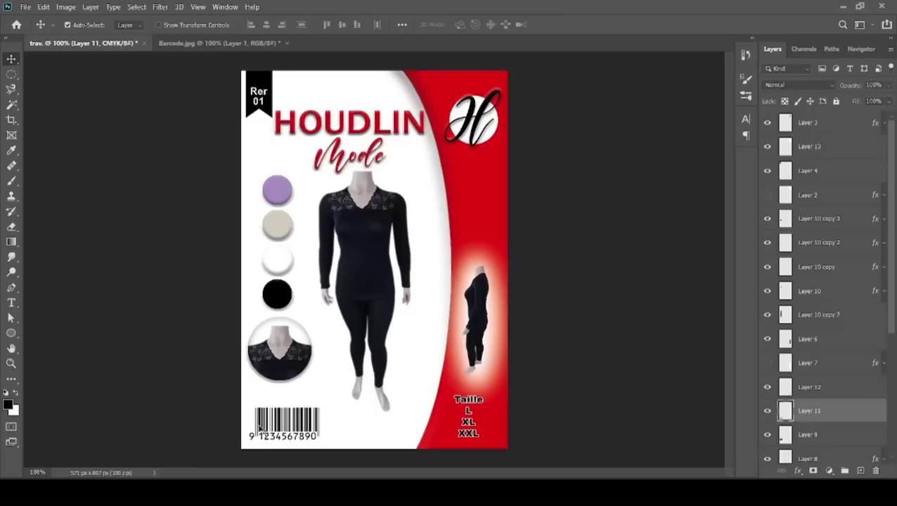
{"action": "key", "text": "shift+Up"}
{"action": "key", "text": "shift+Up"}
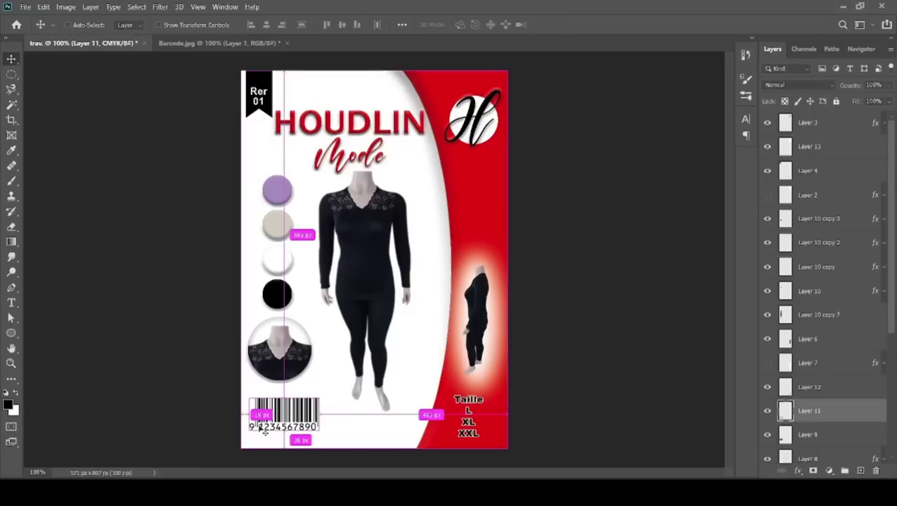
{"action": "key", "text": "ctrl+t"}
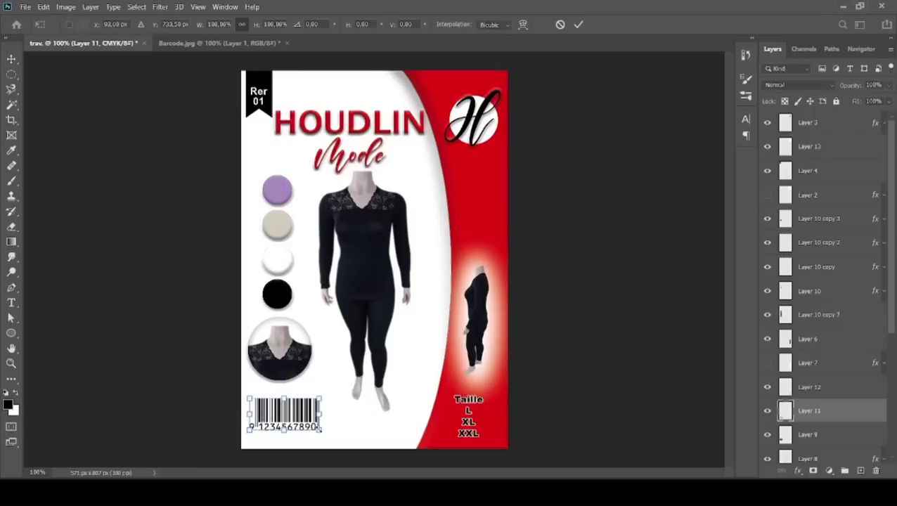
{"action": "left_click_drag", "start_coordinate": [320, 430], "coordinate": [334, 440]}
{"action": "key", "text": "Return"}
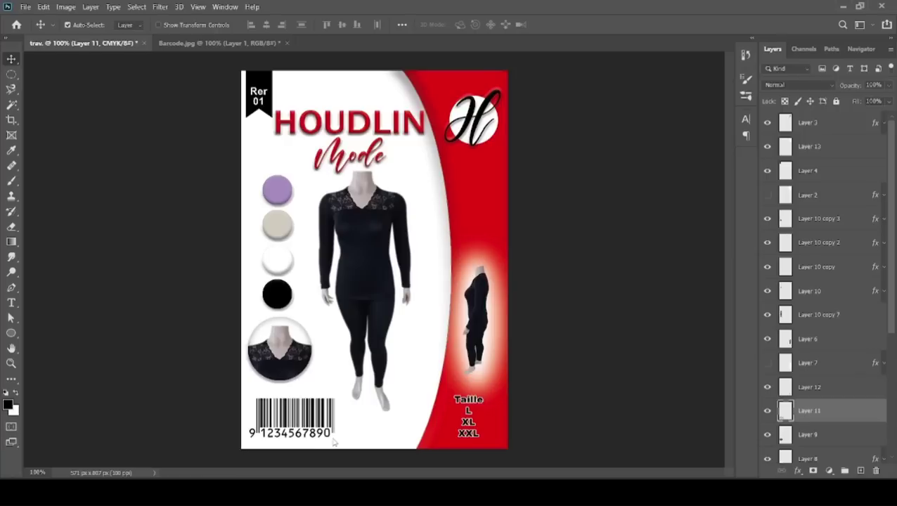
{"action": "left_click", "coordinate": [334, 440]}
Step: Search Google Images for 'pocet' in Chrome and maximize the browser window
{"action": "left_click", "coordinate": [320, 449]}
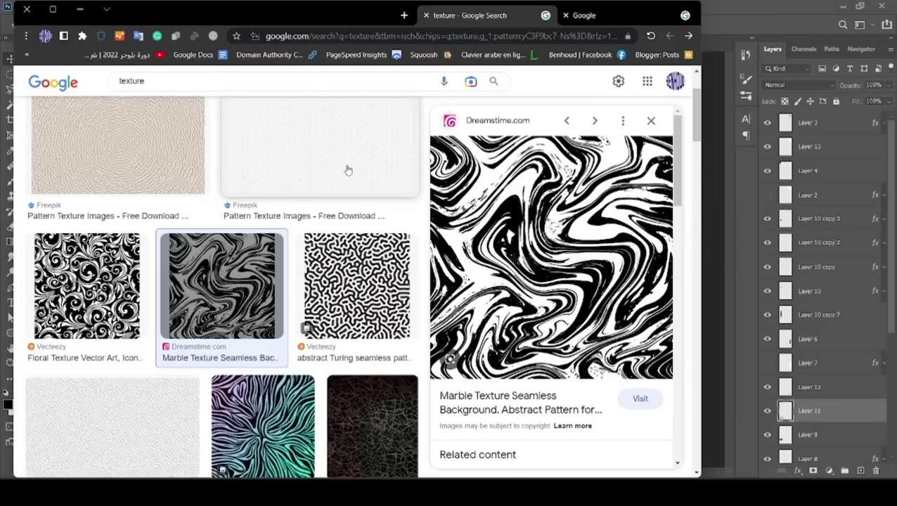
{"action": "double_click", "coordinate": [414, 81]}
{"action": "type", "text": "po"}
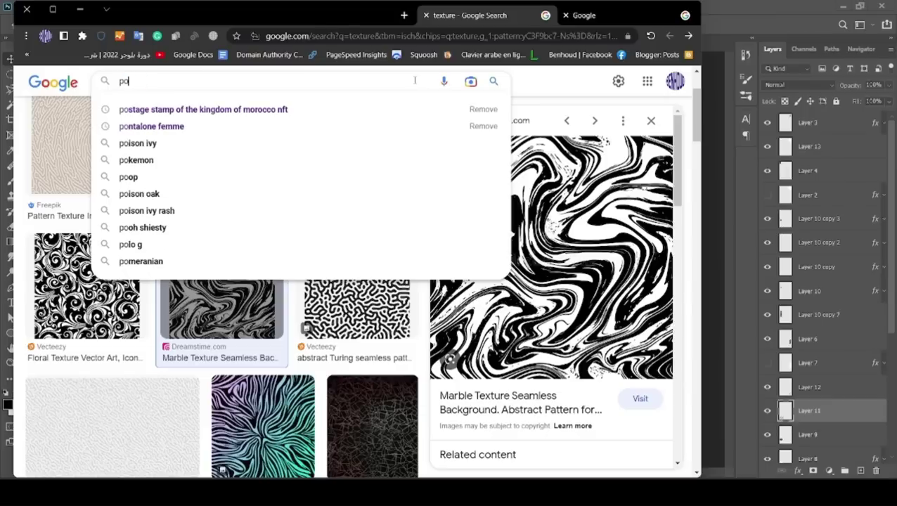
{"action": "type", "text": "ce"}
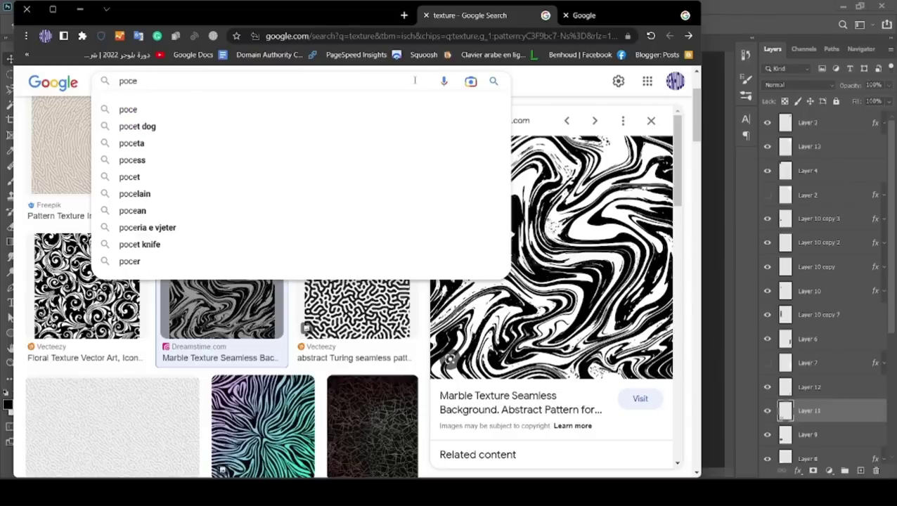
{"action": "type", "text": "t"}
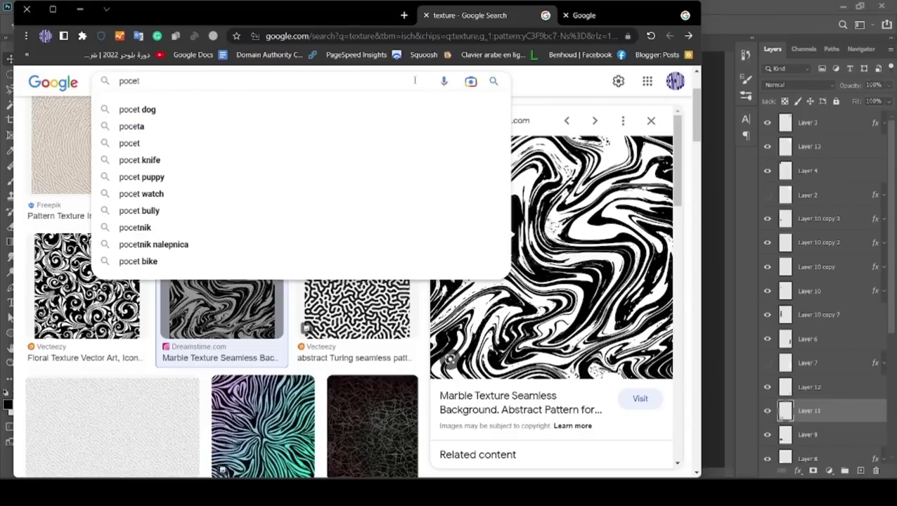
{"action": "key", "text": "Return"}
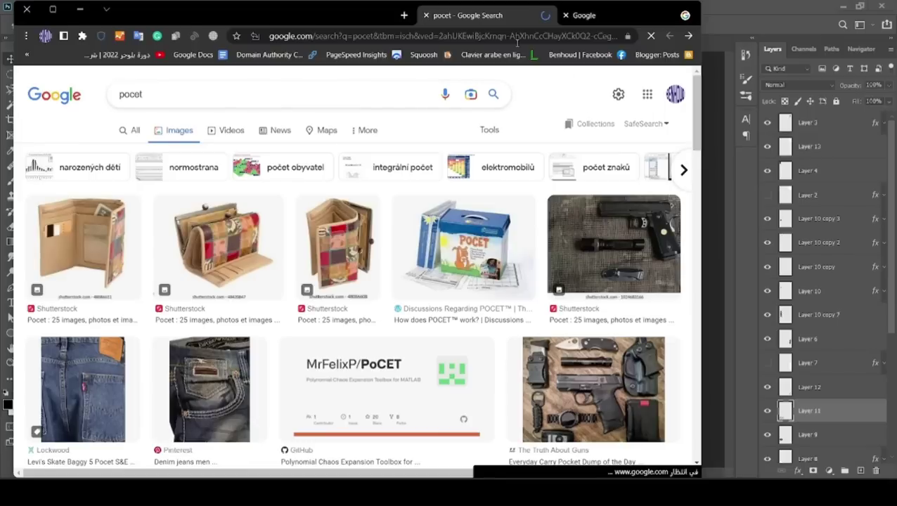
{"action": "double_click", "coordinate": [367, 15]}
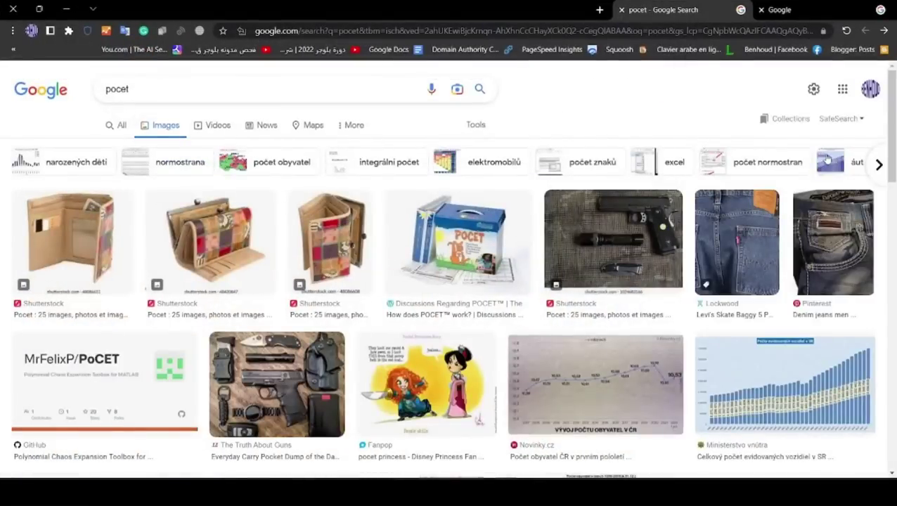
{"action": "mouse_move", "coordinate": [890, 130]}
{"action": "left_mouse_down"}
{"action": "mouse_move", "coordinate": [872, 343]}
{"action": "mouse_move", "coordinate": [887, 77]}
{"action": "left_mouse_up"}
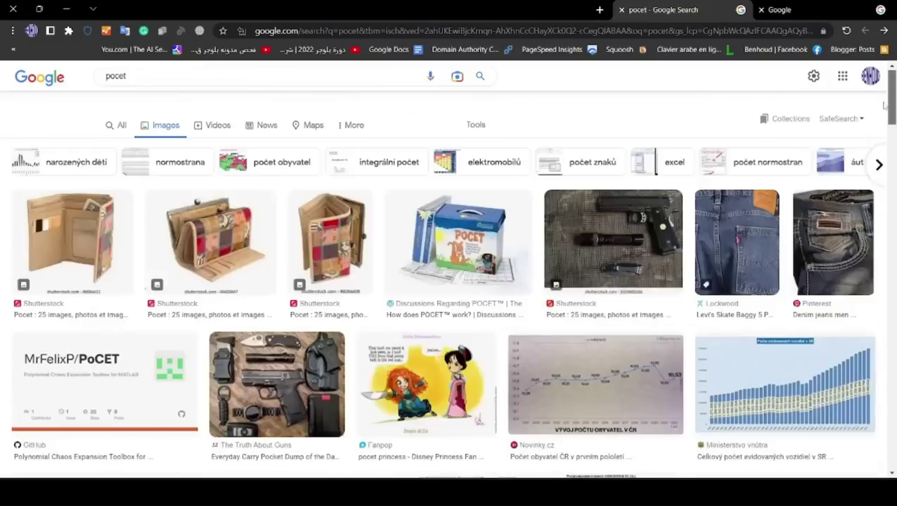
Step: Search 'mockett', then refine the query to 'mocket tapis'
{"action": "left_click", "coordinate": [362, 85]}
{"action": "type", "text": "m"}
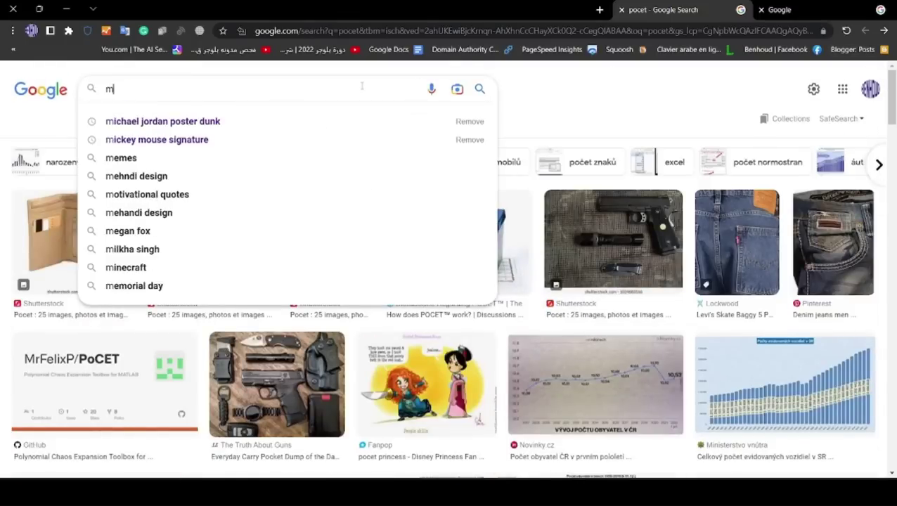
{"action": "type", "text": "oc"}
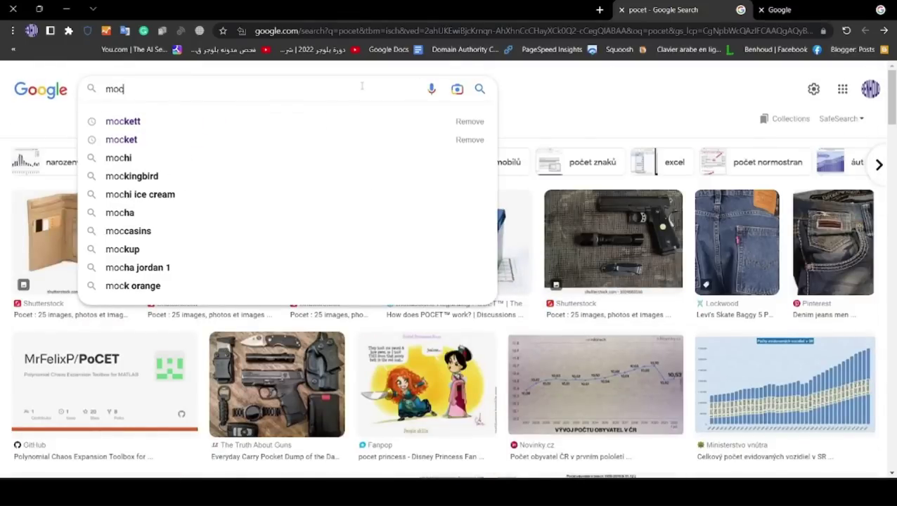
{"action": "left_click", "coordinate": [106, 123]}
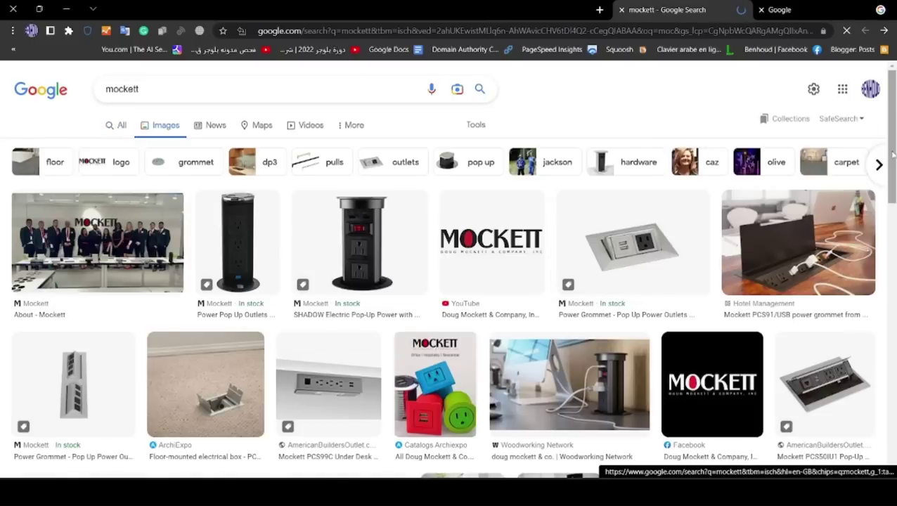
{"action": "left_click_drag", "start_coordinate": [893, 153], "coordinate": [892, 90]}
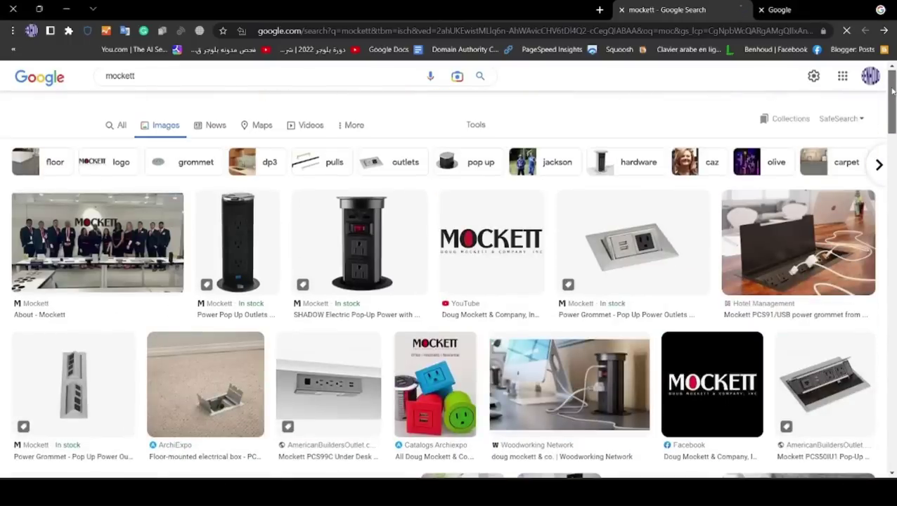
{"action": "left_click", "coordinate": [315, 90]}
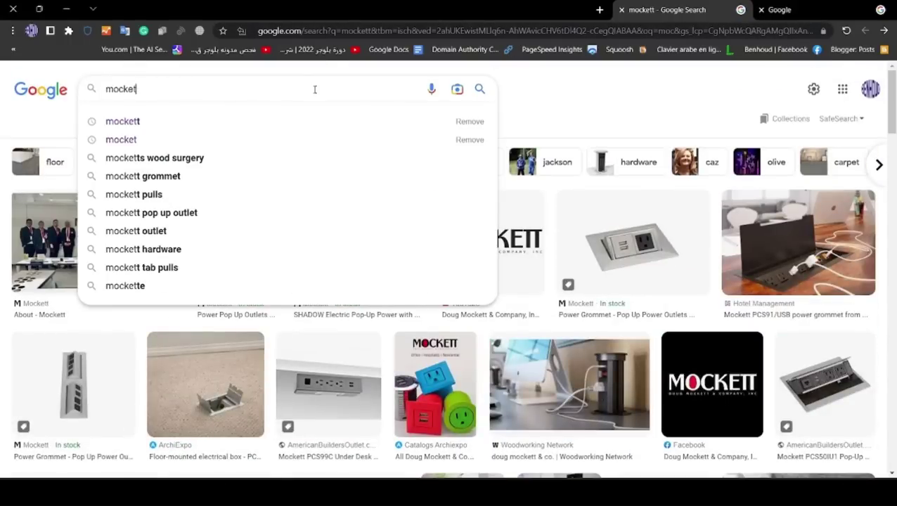
{"action": "type", "text": "t"}
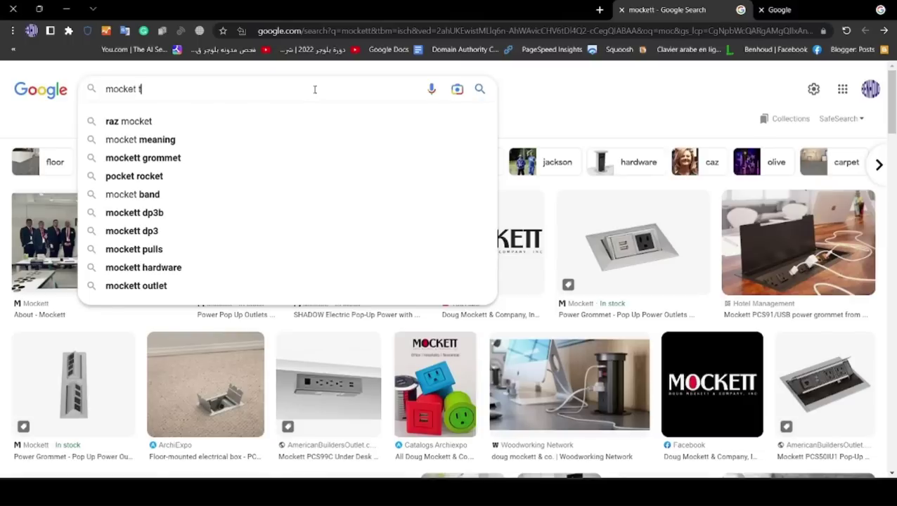
{"action": "type", "text": "a"}
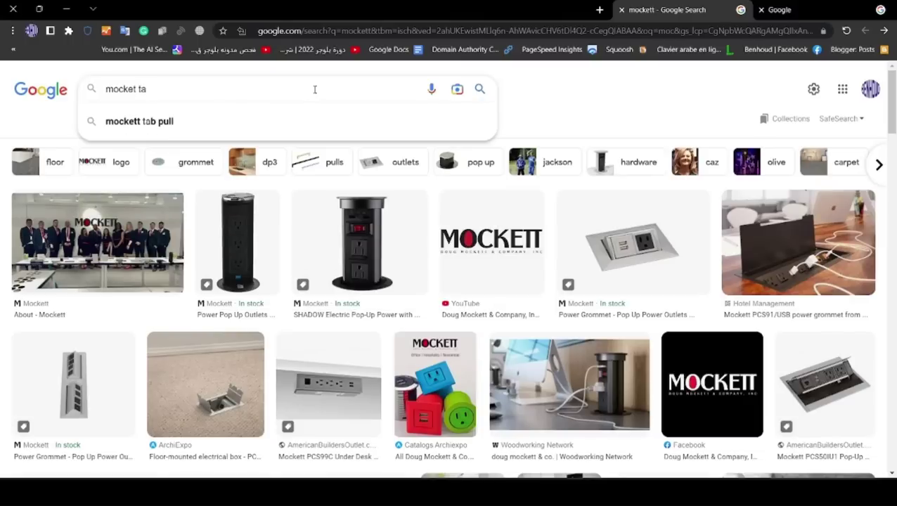
{"action": "type", "text": "pis"}
{"action": "key", "text": "Return"}
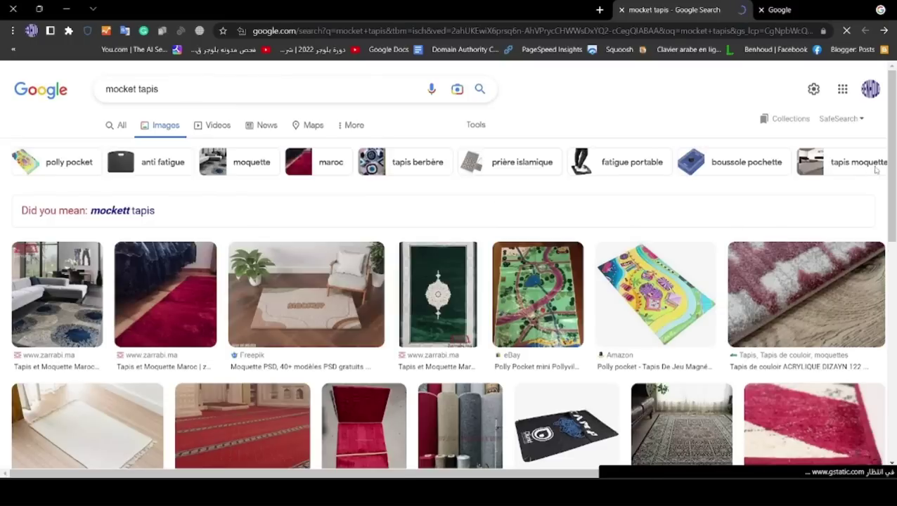
Step: Narrow results to 'tapis moquette maroc' and browse through the carpet images
{"action": "left_click", "coordinate": [833, 160]}
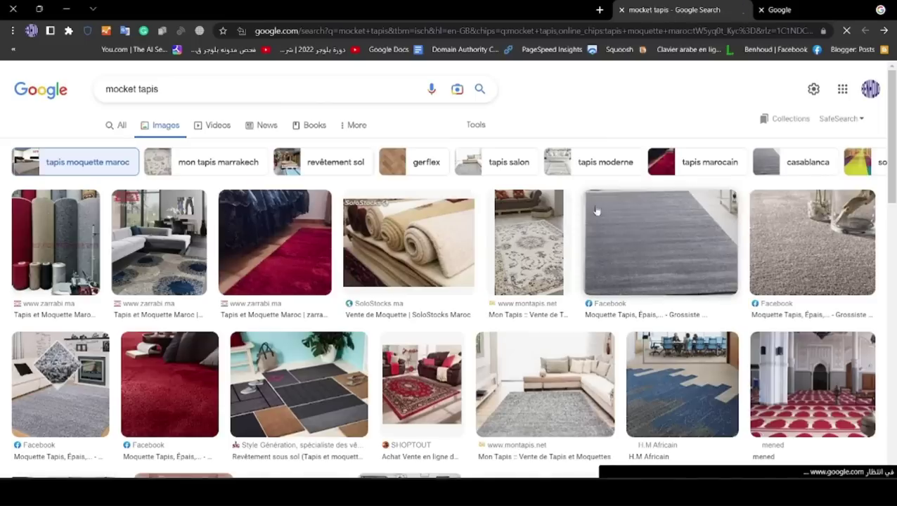
{"action": "left_click_drag", "start_coordinate": [891, 189], "coordinate": [891, 191]}
{"action": "scroll", "coordinate": [889, 232], "scroll_direction": "down", "scroll_amount": 3}
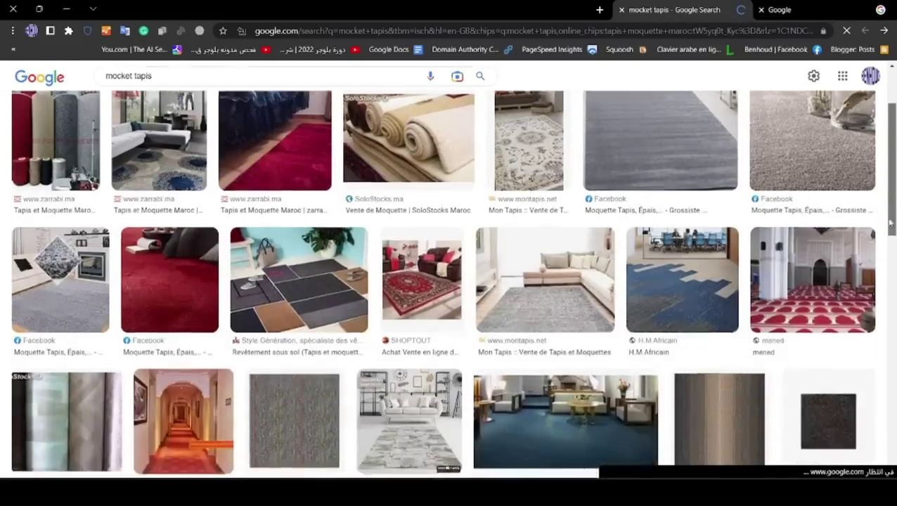
{"action": "scroll", "coordinate": [886, 302], "scroll_direction": "down", "scroll_amount": 2}
{"action": "scroll", "coordinate": [886, 330], "scroll_direction": "down", "scroll_amount": 4}
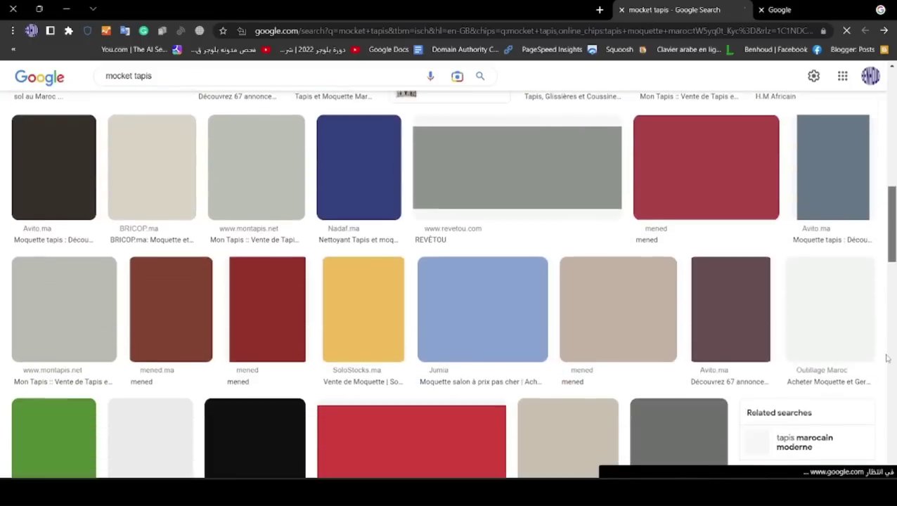
{"action": "scroll", "coordinate": [883, 352], "scroll_direction": "down", "scroll_amount": 3}
{"action": "scroll", "coordinate": [881, 372], "scroll_direction": "up", "scroll_amount": 1}
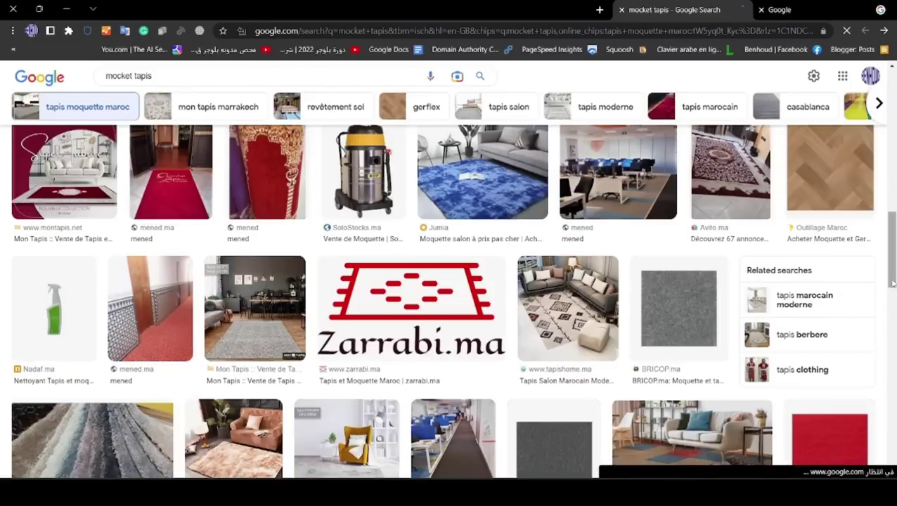
{"action": "scroll", "coordinate": [890, 341], "scroll_direction": "down", "scroll_amount": 2}
{"action": "scroll", "coordinate": [891, 351], "scroll_direction": "down", "scroll_amount": 3}
{"action": "scroll", "coordinate": [890, 365], "scroll_direction": "down", "scroll_amount": 3}
{"action": "scroll", "coordinate": [889, 394], "scroll_direction": "down", "scroll_amount": 3}
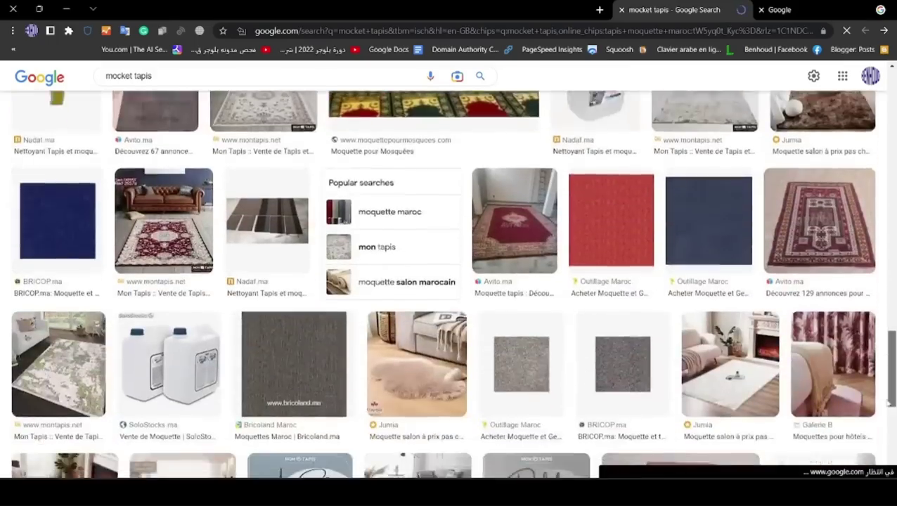
{"action": "scroll", "coordinate": [887, 422], "scroll_direction": "down", "scroll_amount": 2}
{"action": "scroll", "coordinate": [887, 443], "scroll_direction": "down", "scroll_amount": 1}
{"action": "scroll", "coordinate": [885, 461], "scroll_direction": "down", "scroll_amount": 4}
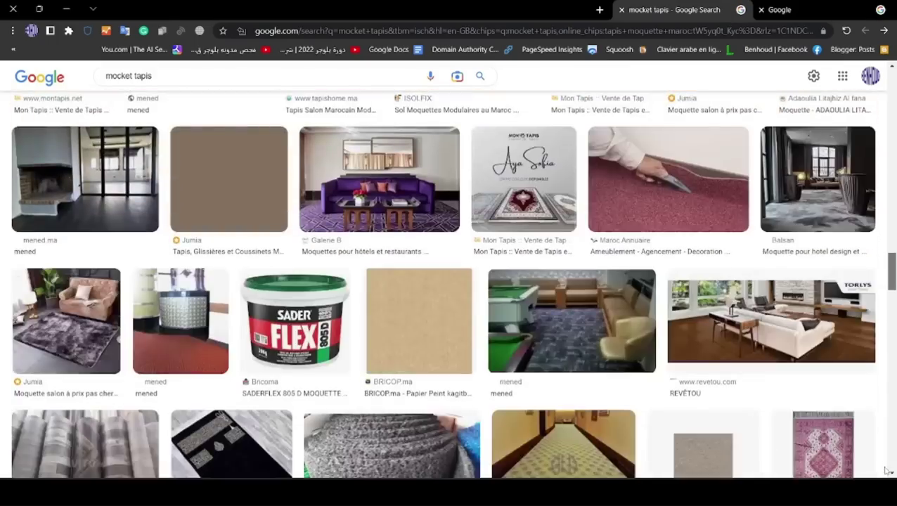
{"action": "scroll", "coordinate": [864, 421], "scroll_direction": "up", "scroll_amount": 10}
{"action": "scroll", "coordinate": [851, 394], "scroll_direction": "up", "scroll_amount": 10}
{"action": "scroll", "coordinate": [845, 380], "scroll_direction": "up", "scroll_amount": 1}
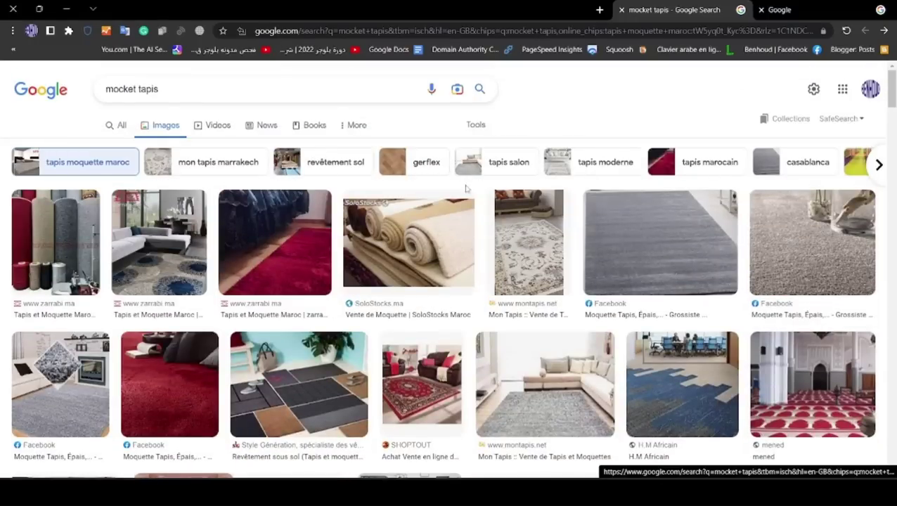
Step: Preview the grey carpet close-up and check its Facebook source and low-resolution image
{"action": "left_click", "coordinate": [809, 271]}
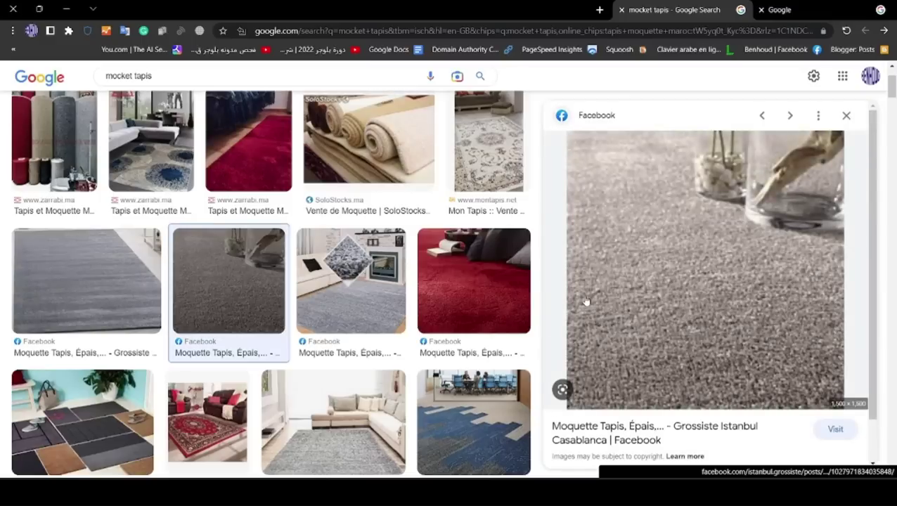
{"action": "right_click", "coordinate": [683, 296]}
{"action": "left_click", "coordinate": [612, 226]}
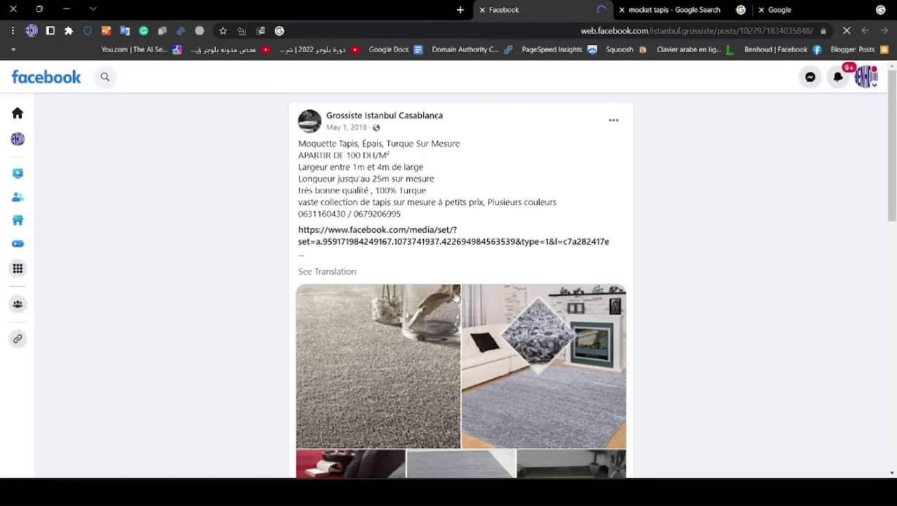
{"action": "key", "text": "ctrl+w"}
{"action": "right_click", "coordinate": [654, 264]}
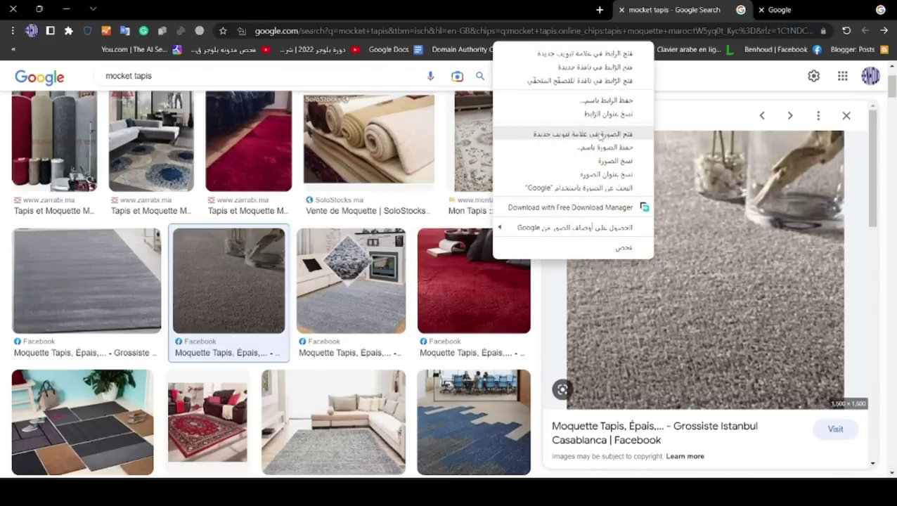
{"action": "left_click", "coordinate": [599, 134]}
{"action": "left_click", "coordinate": [562, 4]}
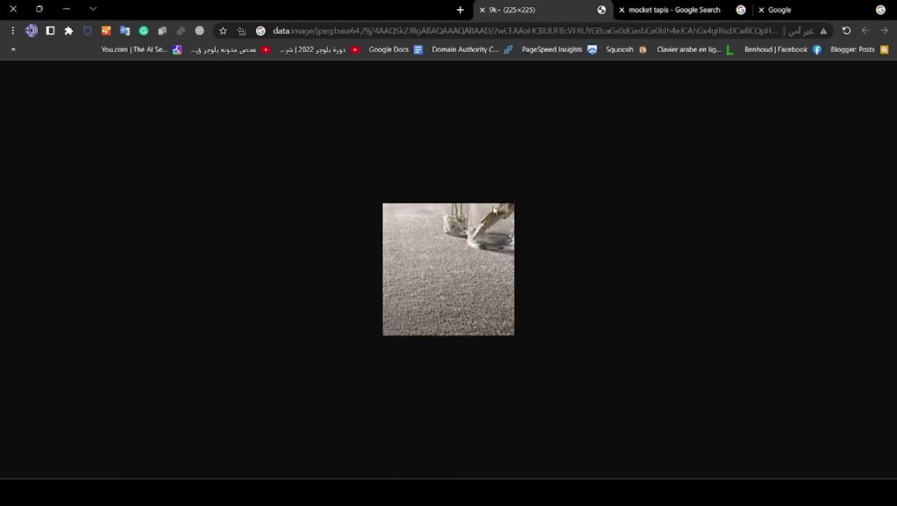
{"action": "left_click", "coordinate": [482, 9]}
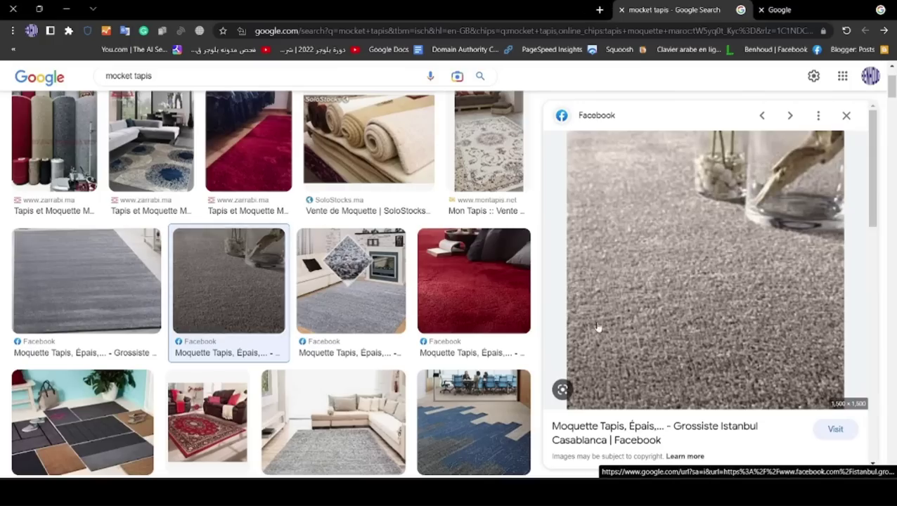
Step: Open the carpet's Facebook source post and its carpet photo in a new tab
{"action": "left_click", "coordinate": [712, 365]}
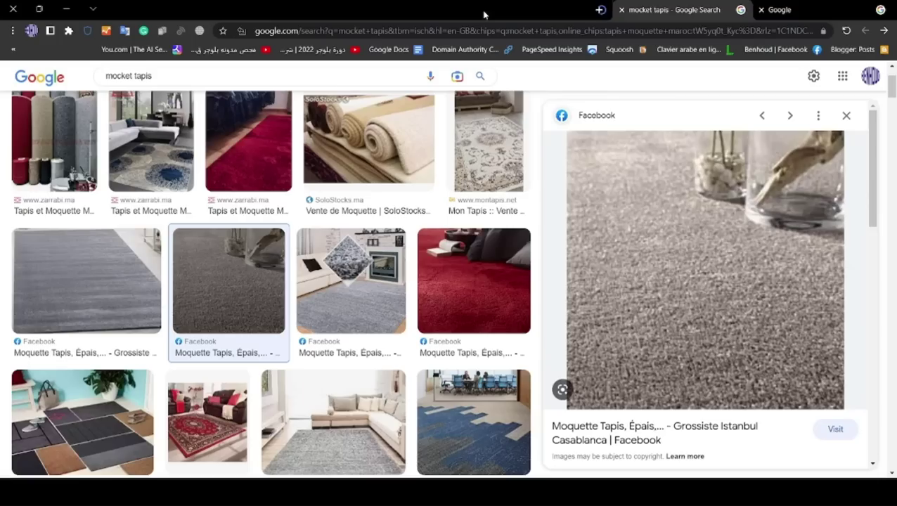
{"action": "left_click", "coordinate": [482, 10]}
{"action": "left_click", "coordinate": [622, 258]}
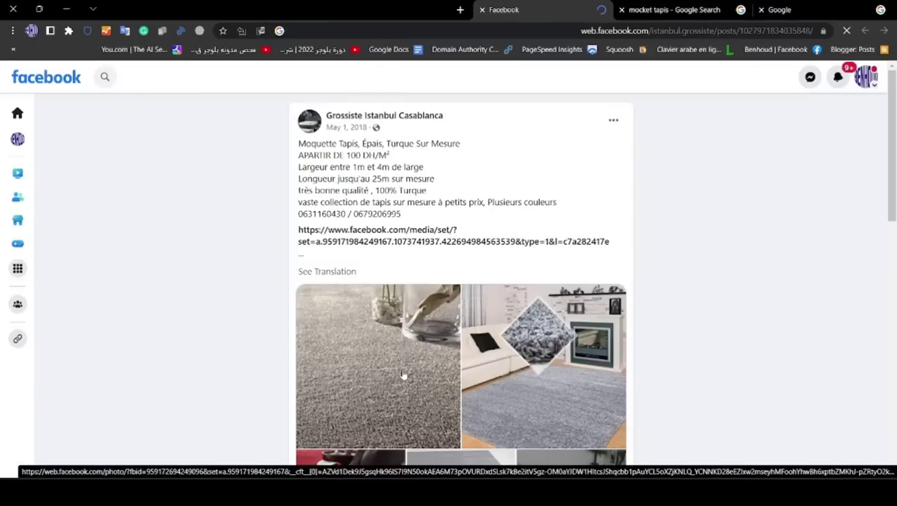
{"action": "left_click", "coordinate": [402, 374]}
{"action": "right_click", "coordinate": [403, 375]}
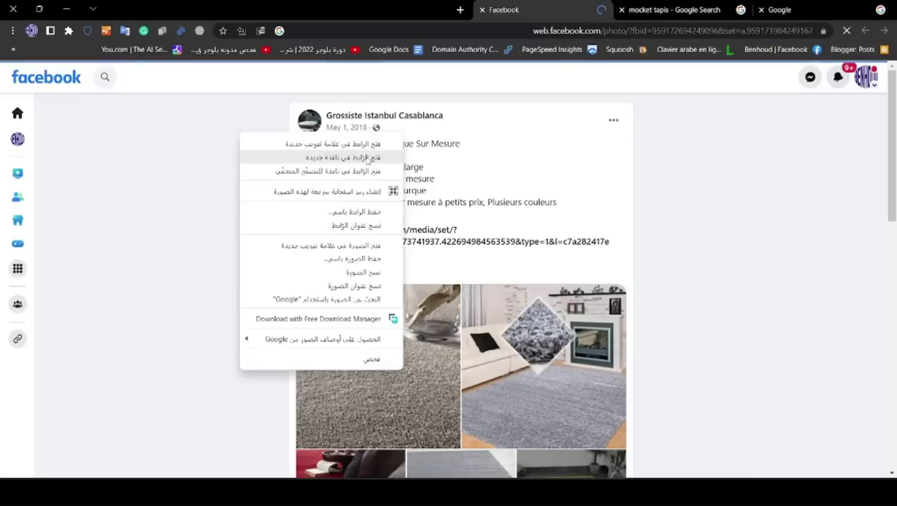
{"action": "left_click", "coordinate": [364, 145]}
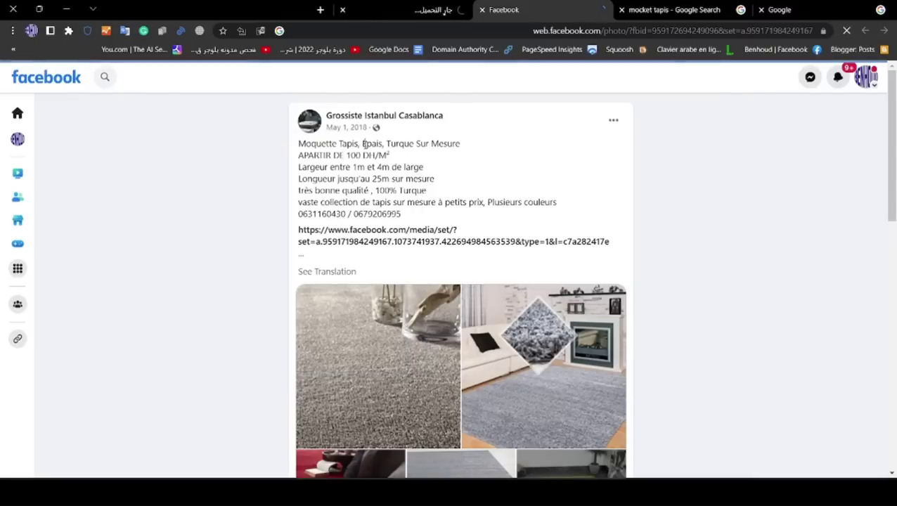
{"action": "left_click", "coordinate": [414, 9]}
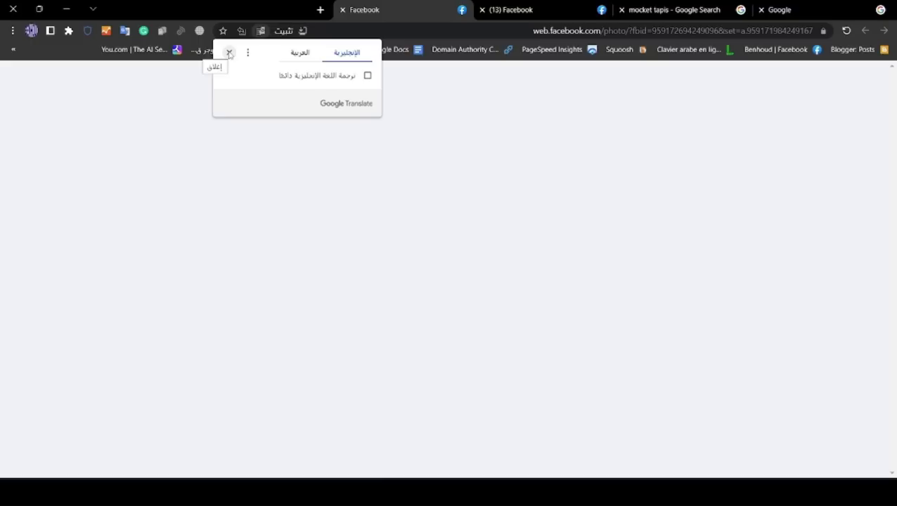
Step: Close the extra Facebook tabs and open the grey carpet photo from the post
{"action": "left_click", "coordinate": [228, 53]}
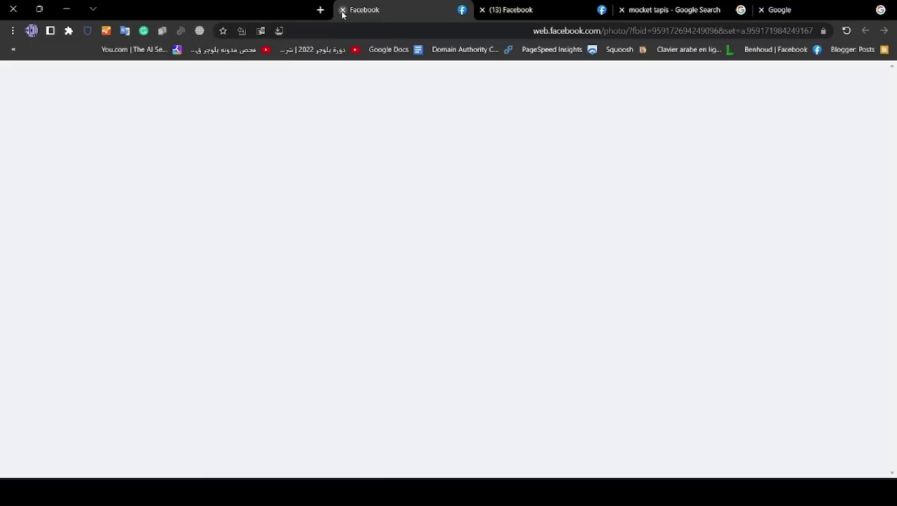
{"action": "middle_click", "coordinate": [425, 15]}
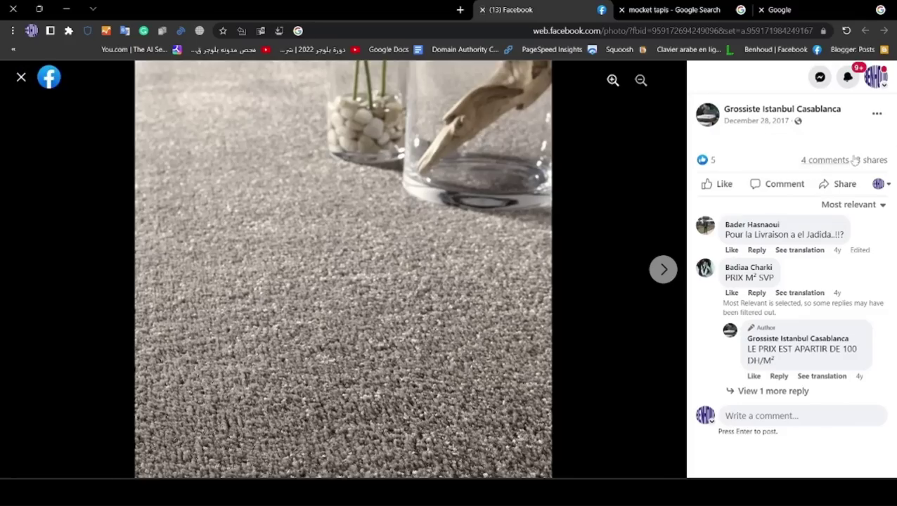
{"action": "left_click", "coordinate": [483, 9]}
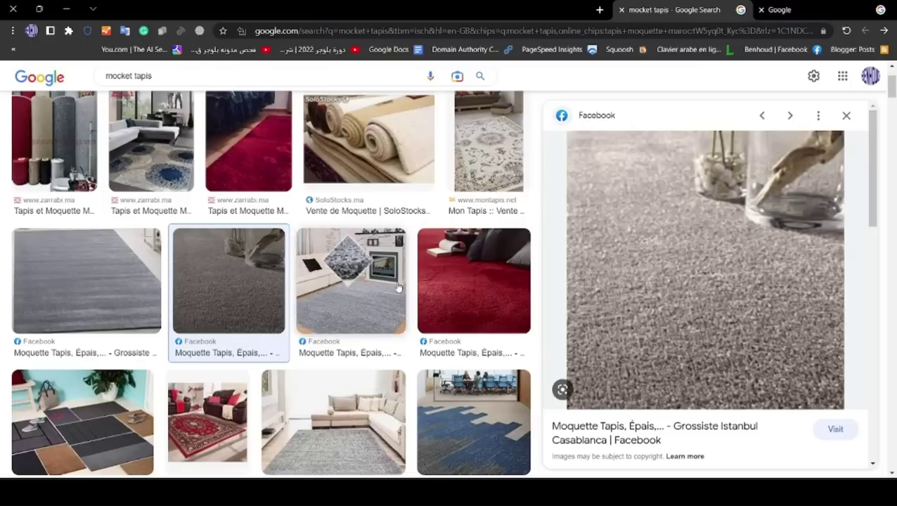
{"action": "right_click", "coordinate": [672, 266]}
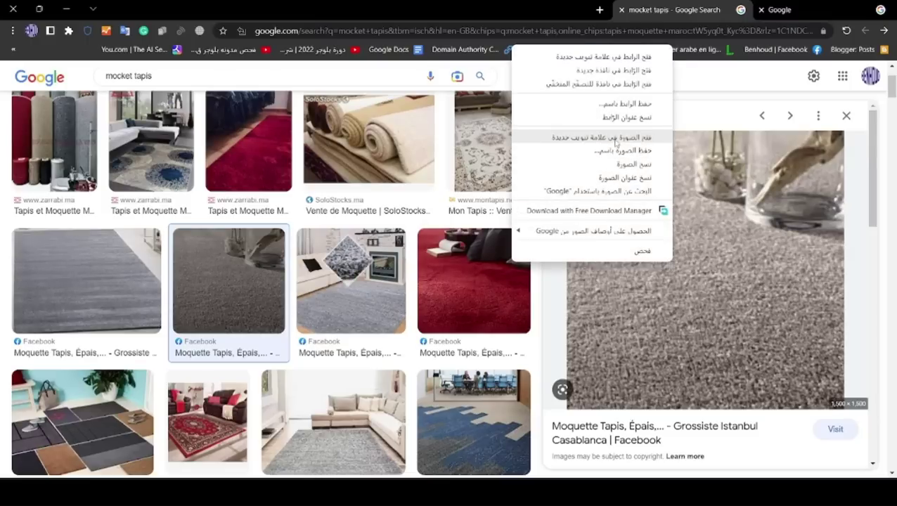
{"action": "left_click", "coordinate": [629, 341]}
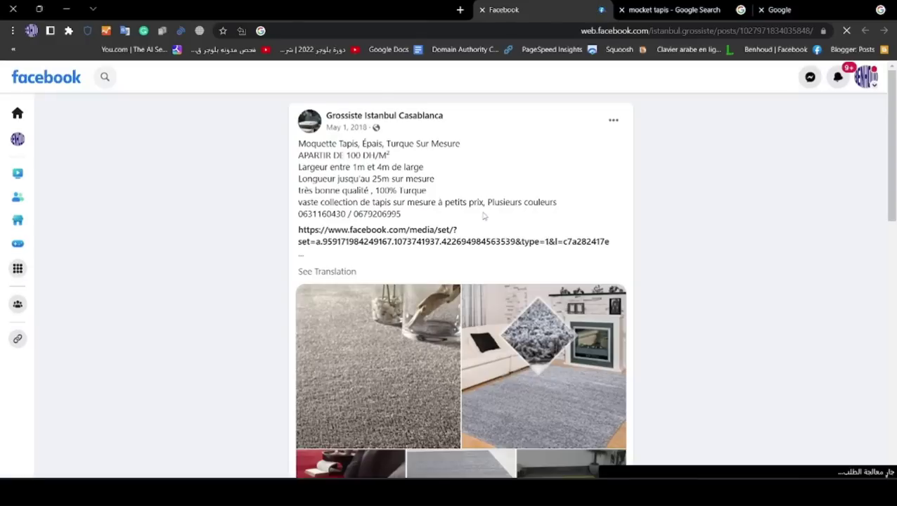
{"action": "left_click", "coordinate": [407, 362]}
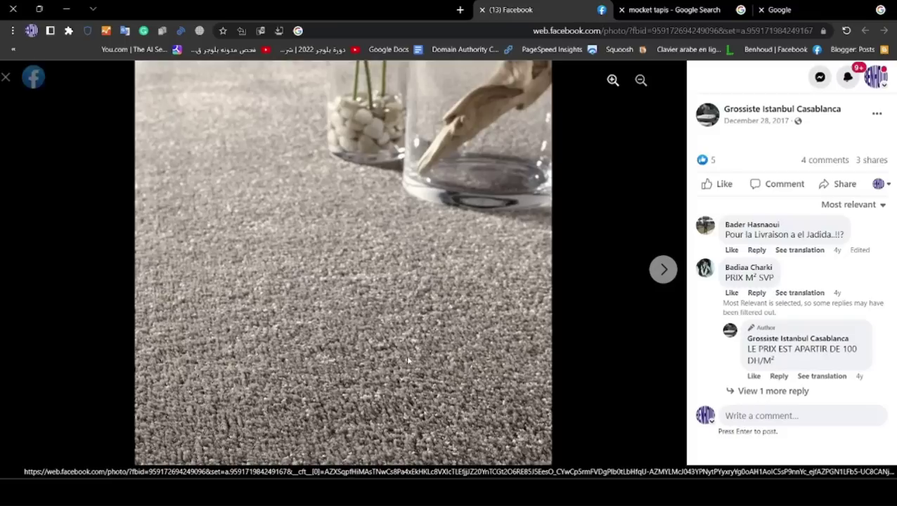
Step: Open the grey carpet photo alone in a new tab at full resolution
{"action": "right_click", "coordinate": [351, 312]}
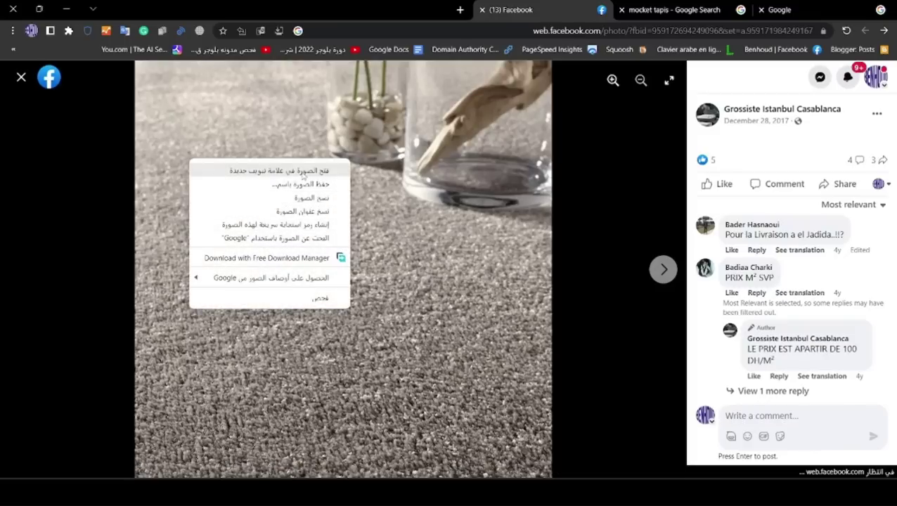
{"action": "left_click", "coordinate": [305, 171]}
{"action": "left_click", "coordinate": [423, 10]}
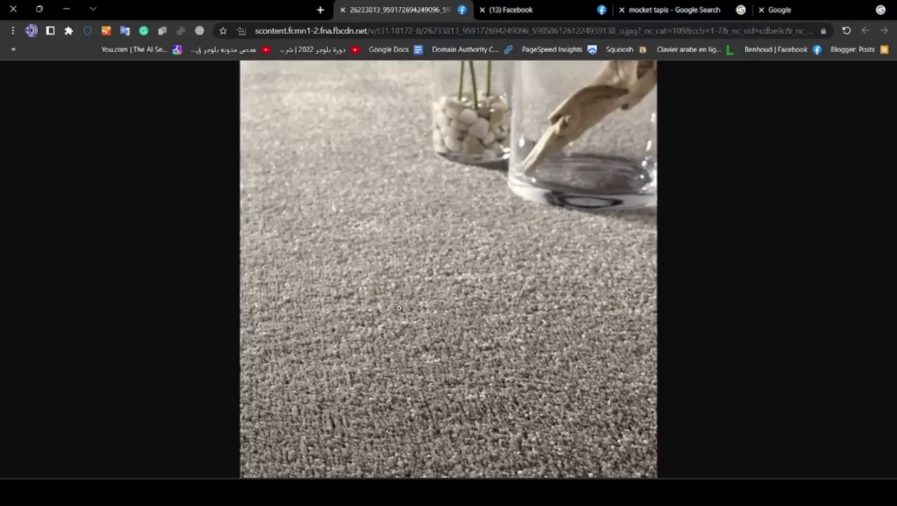
{"action": "left_click", "coordinate": [399, 307]}
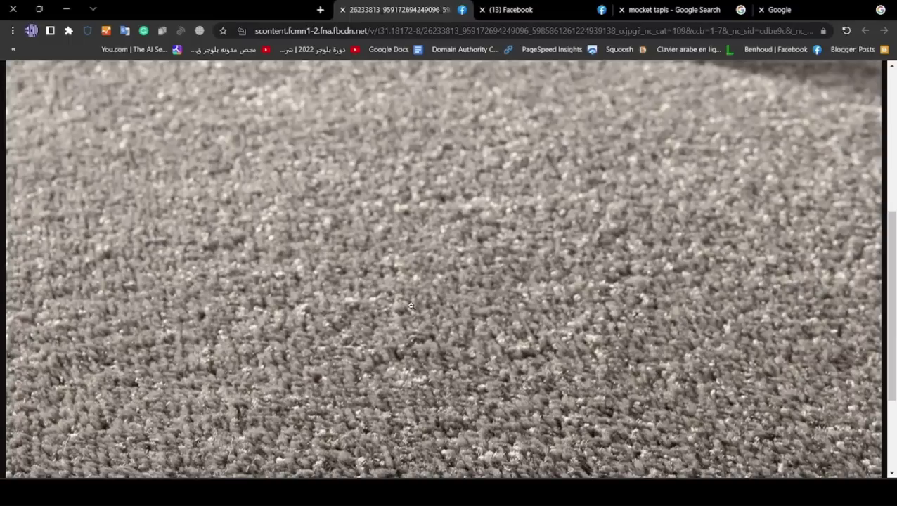
Step: Save the full-size carpet image as tapis.jpg in the Downloads folder
{"action": "right_click", "coordinate": [411, 305]}
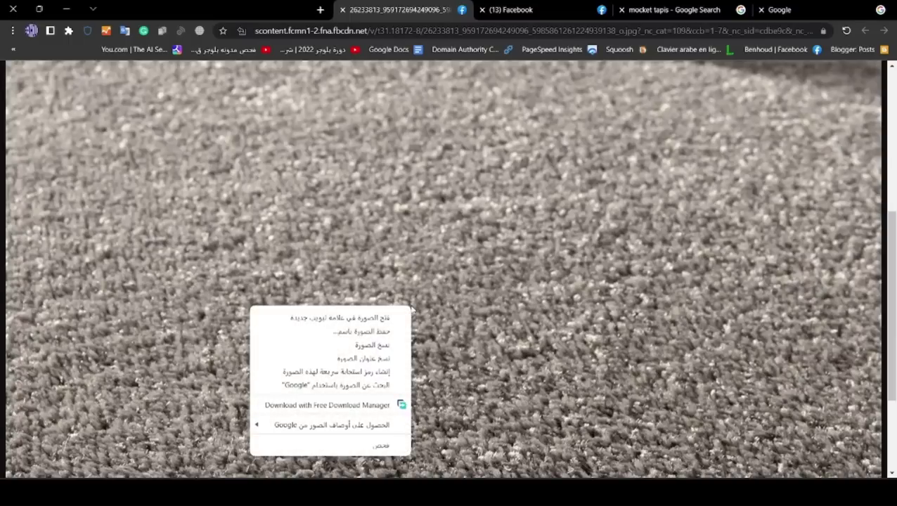
{"action": "left_click", "coordinate": [376, 333]}
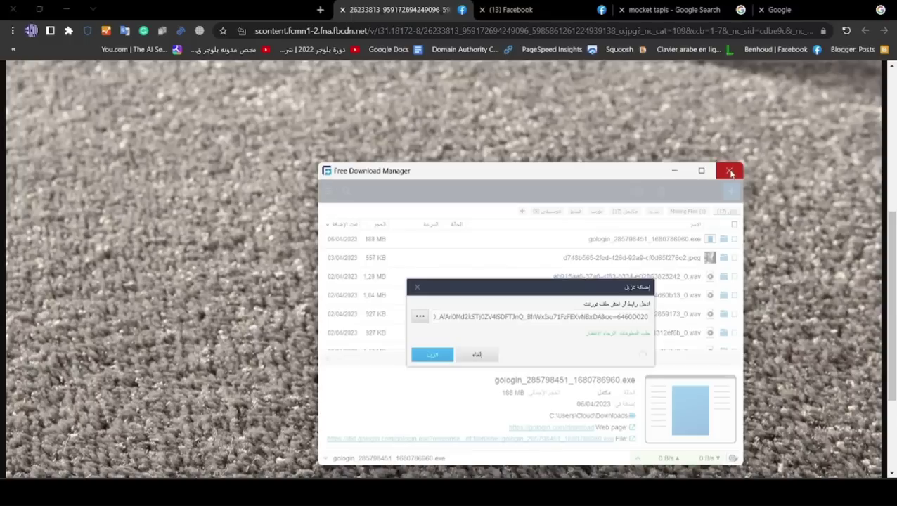
{"action": "left_click", "coordinate": [494, 366]}
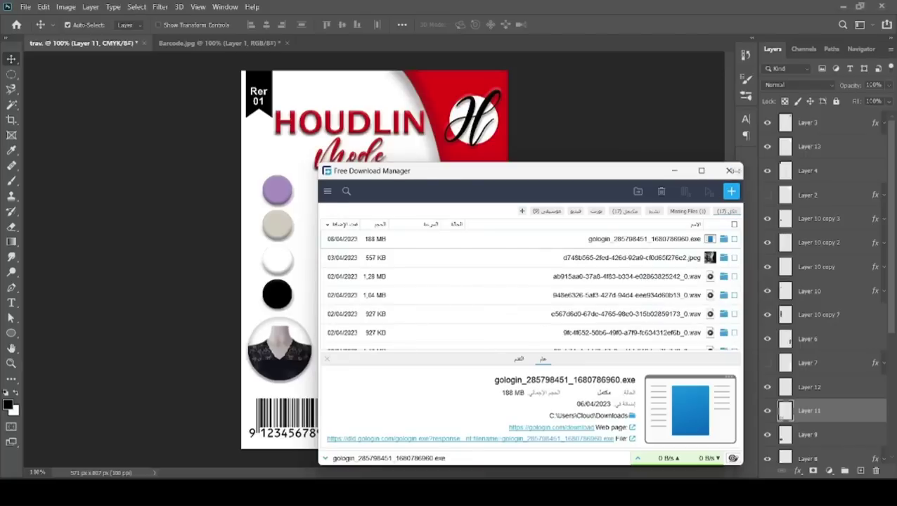
{"action": "left_click", "coordinate": [731, 170]}
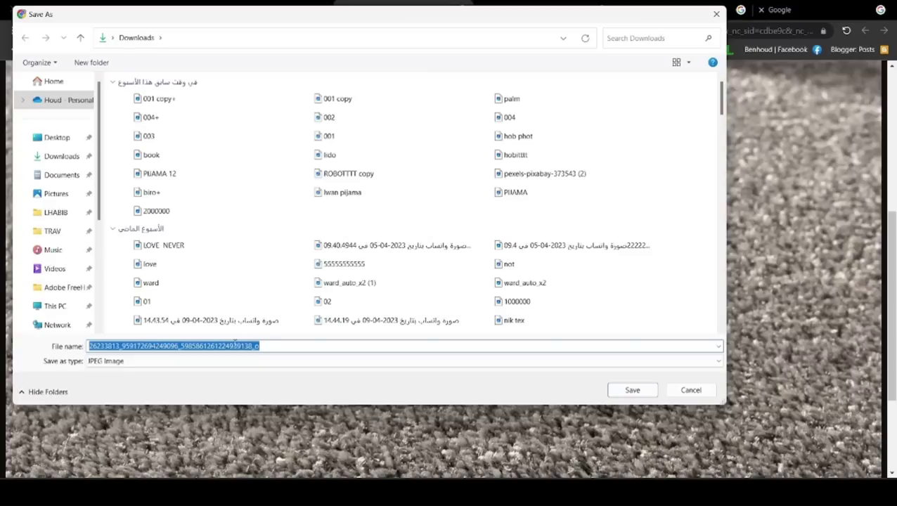
{"action": "type", "text": "tapis"}
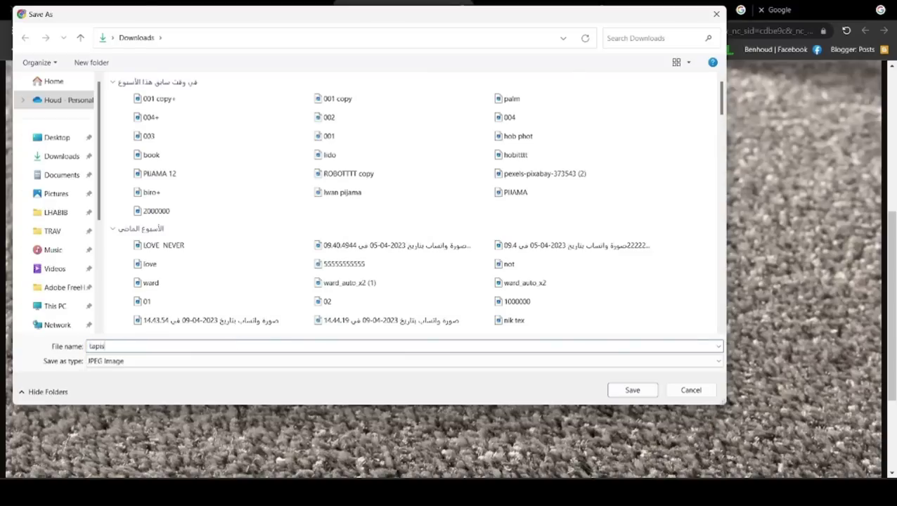
{"action": "left_click", "coordinate": [56, 156]}
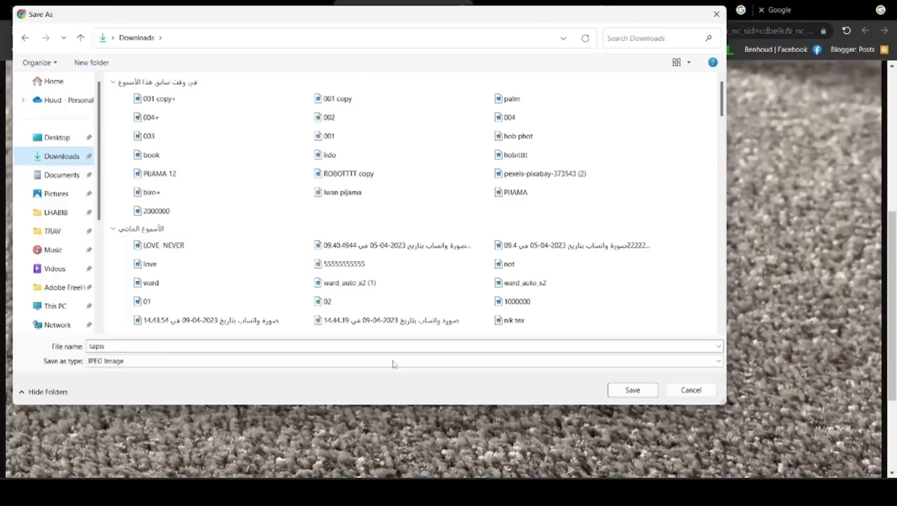
{"action": "left_click", "coordinate": [631, 390]}
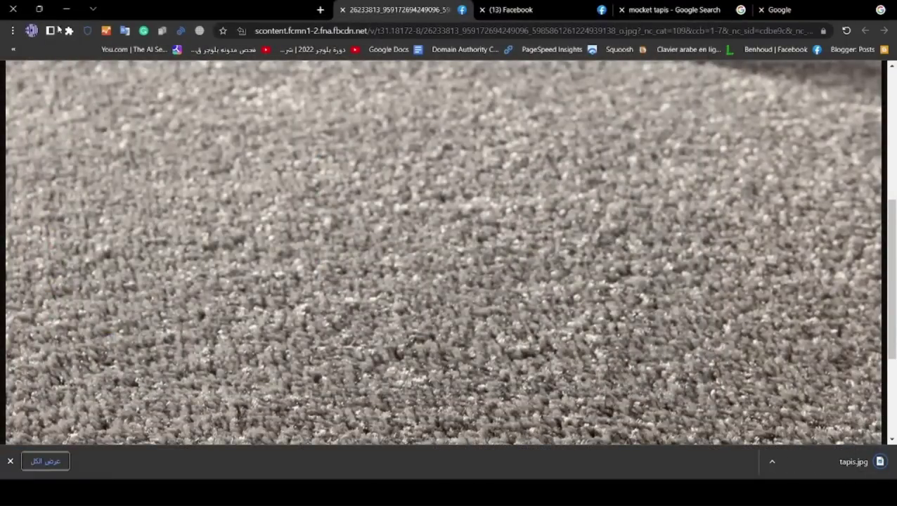
Step: Open the downloaded tapis.jpg carpet image in Photoshop
{"action": "left_click", "coordinate": [66, 8]}
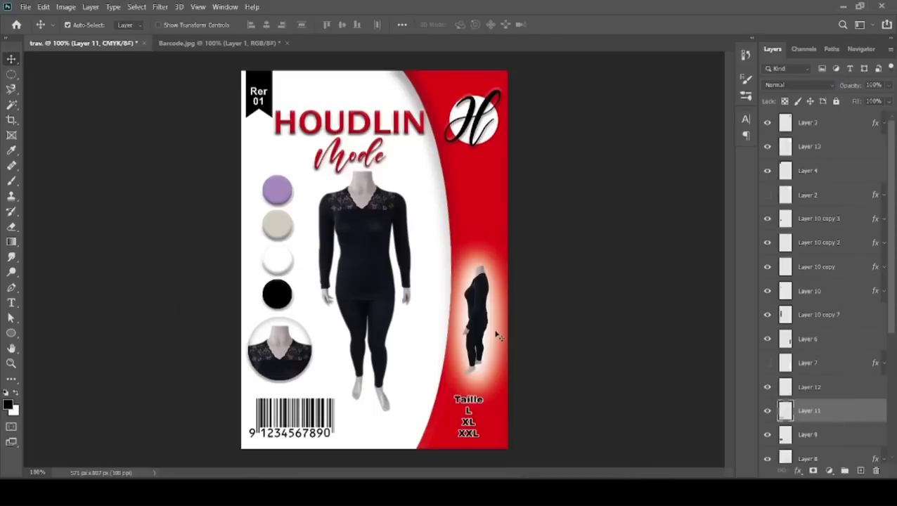
{"action": "left_click_drag", "start_coordinate": [497, 337], "coordinate": [494, 331]}
{"action": "key", "text": "ctrl+o"}
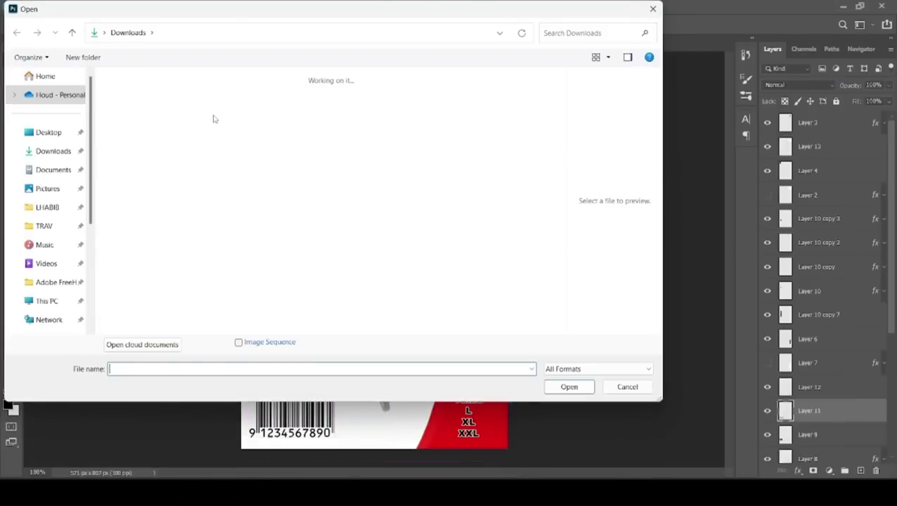
{"action": "double_click", "coordinate": [172, 99]}
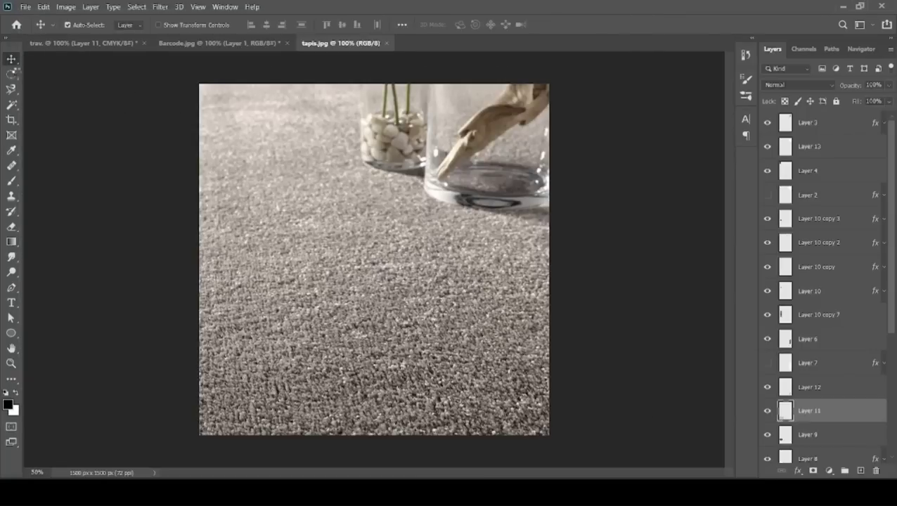
Step: Copy the carpet's lower area to a layer and drop it onto the label
{"action": "left_click", "coordinate": [14, 77]}
{"action": "right_click", "coordinate": [14, 77]}
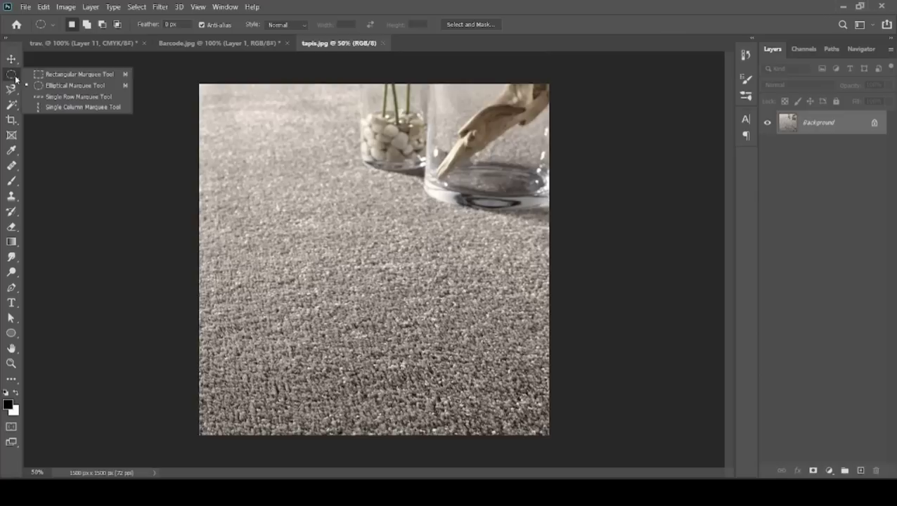
{"action": "left_click", "coordinate": [63, 74]}
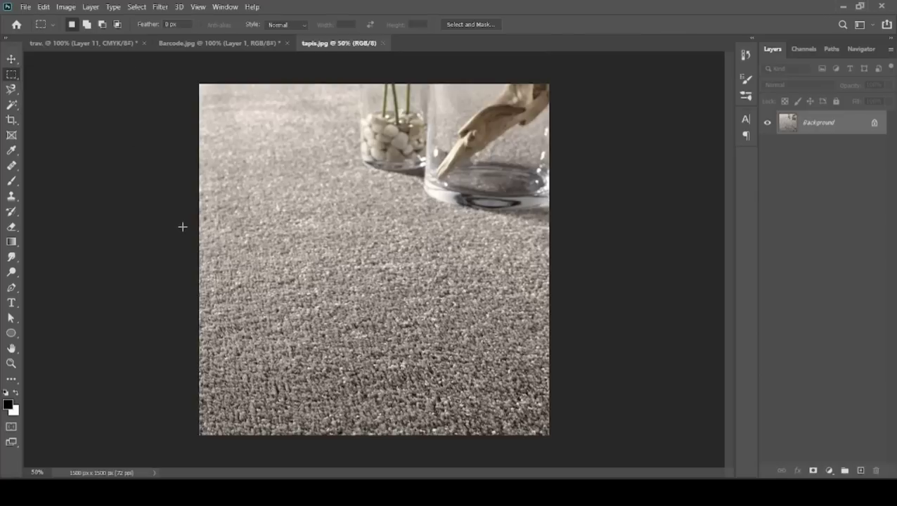
{"action": "left_click_drag", "start_coordinate": [182, 226], "coordinate": [578, 416]}
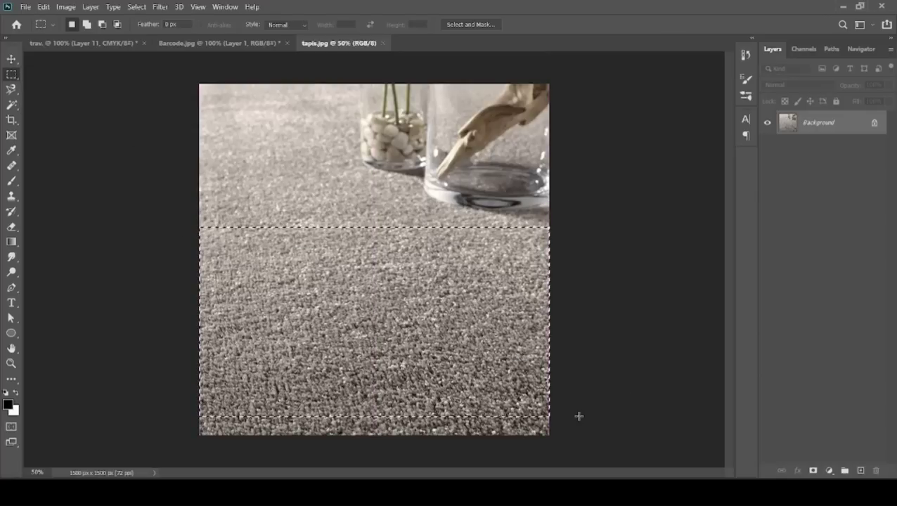
{"action": "key", "text": "ctrl+j"}
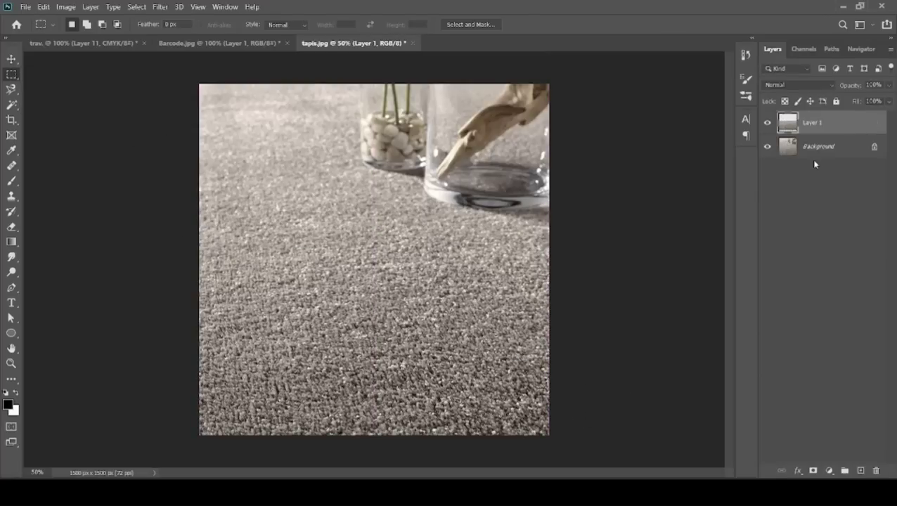
{"action": "left_click_drag", "start_coordinate": [853, 128], "coordinate": [100, 43]}
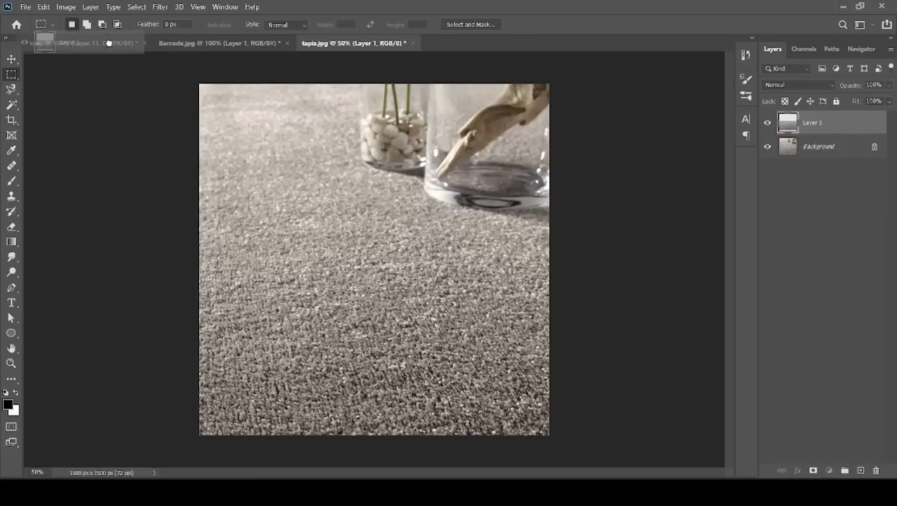
{"action": "left_click_drag", "start_coordinate": [101, 43], "coordinate": [344, 382]}
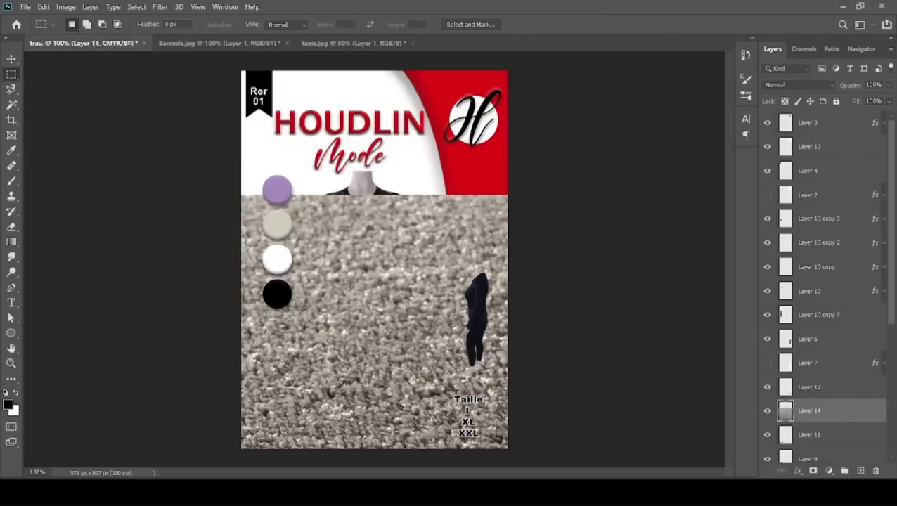
{"action": "left_click", "coordinate": [11, 60]}
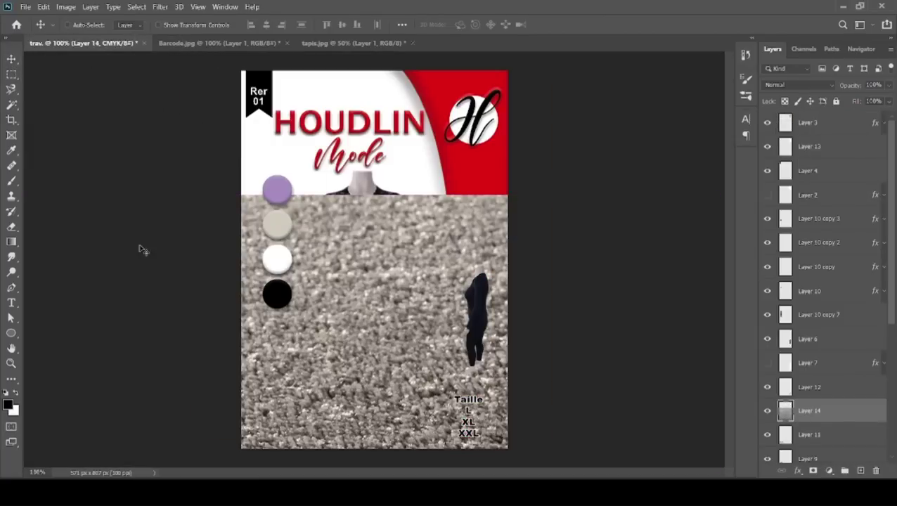
Step: Scale the carpet layer to cover the label's bottom area up to the right edge
{"action": "key", "text": "ctrl+t"}
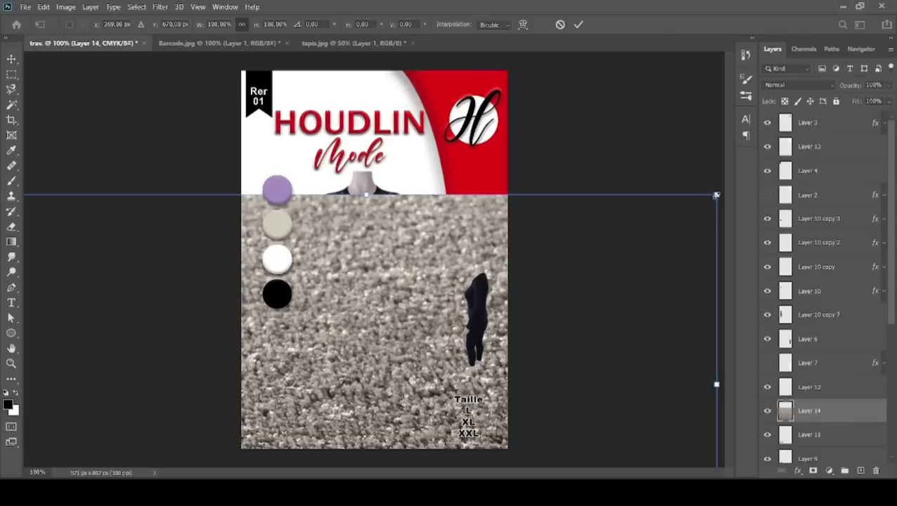
{"action": "mouse_move", "coordinate": [715, 195]}
{"action": "left_mouse_down"}
{"action": "mouse_move", "coordinate": [235, 439]}
{"action": "mouse_move", "coordinate": [426, 322]}
{"action": "left_mouse_up"}
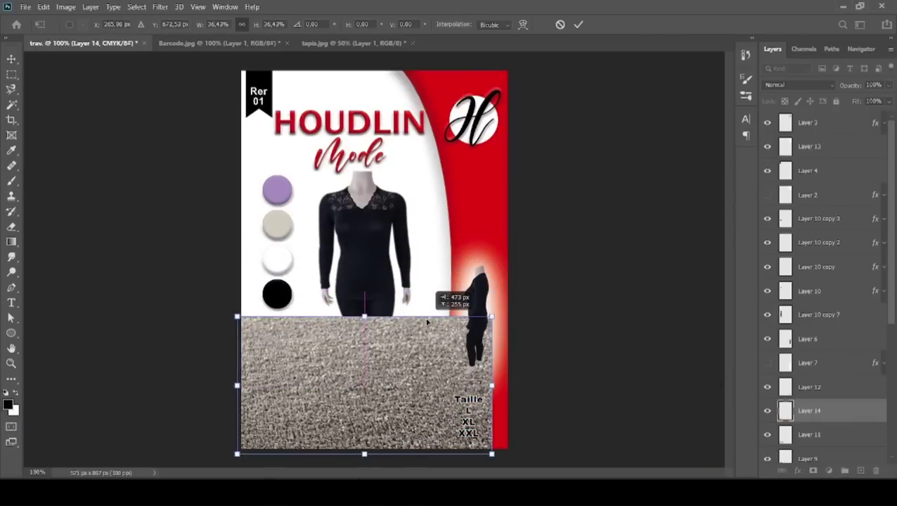
{"action": "left_click_drag", "start_coordinate": [490, 317], "coordinate": [508, 308]}
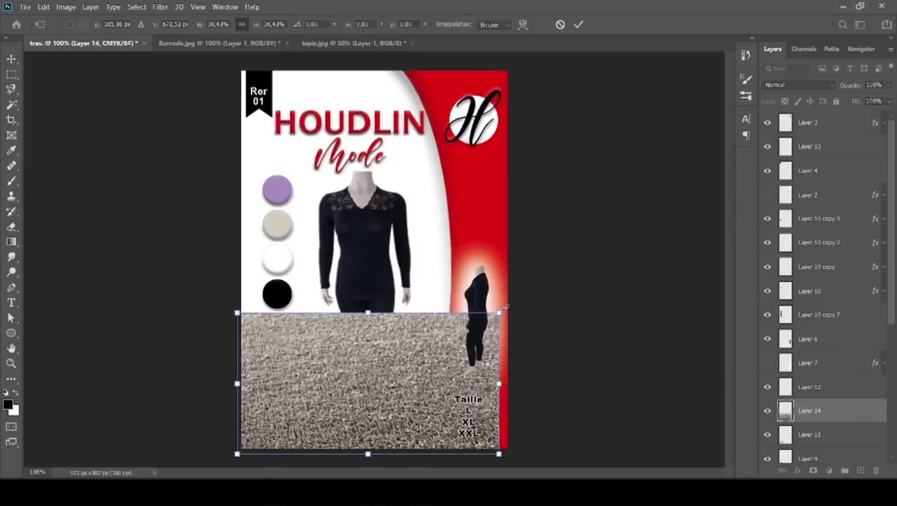
{"action": "key", "text": "Return"}
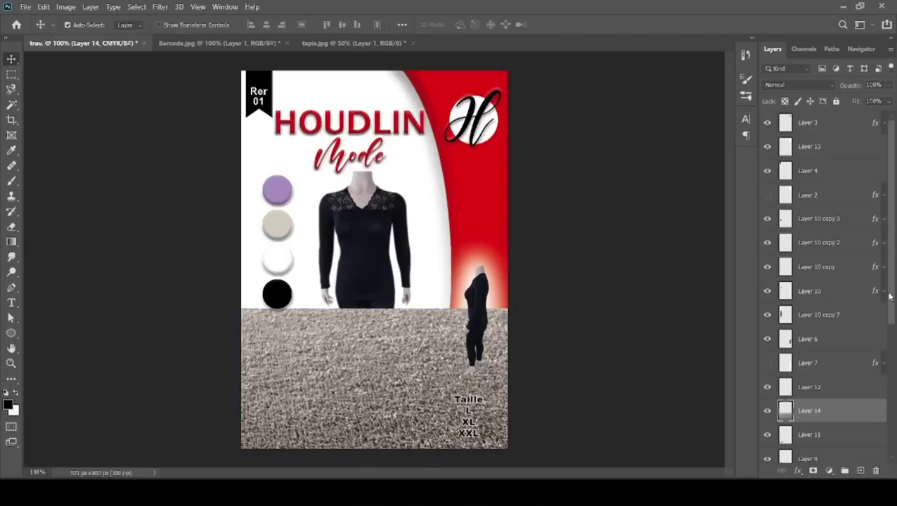
Step: Move carpet Layer 14 down the stack to sit just above Background
{"action": "scroll", "coordinate": [891, 299], "scroll_direction": "down", "scroll_amount": 3}
{"action": "scroll", "coordinate": [844, 225], "scroll_direction": "down", "scroll_amount": 3}
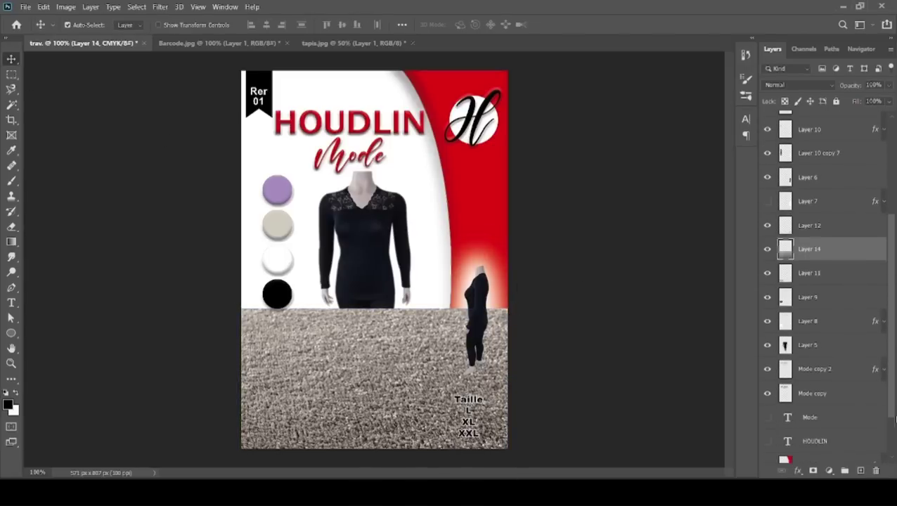
{"action": "scroll", "coordinate": [844, 225], "scroll_direction": "down", "scroll_amount": 3}
{"action": "left_click_drag", "start_coordinate": [841, 203], "coordinate": [821, 447]}
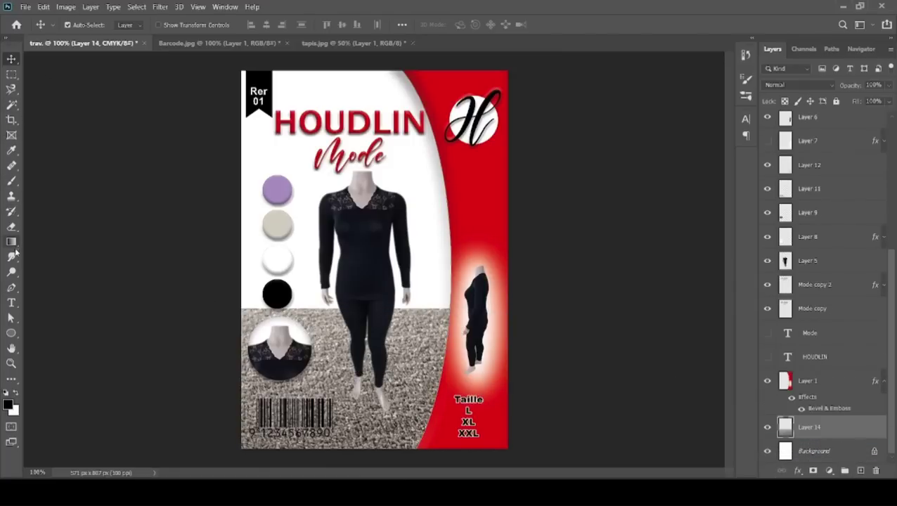
{"action": "left_click", "coordinate": [11, 226]}
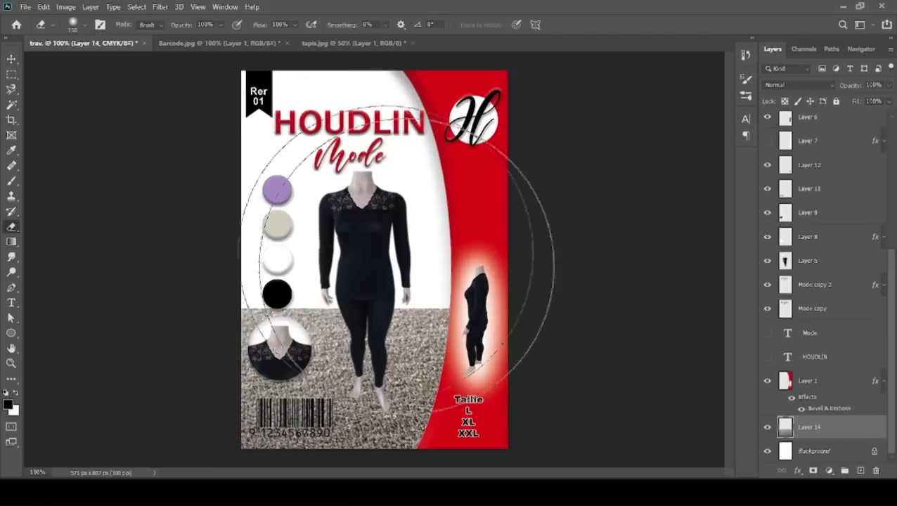
{"action": "right_click", "coordinate": [450, 255]}
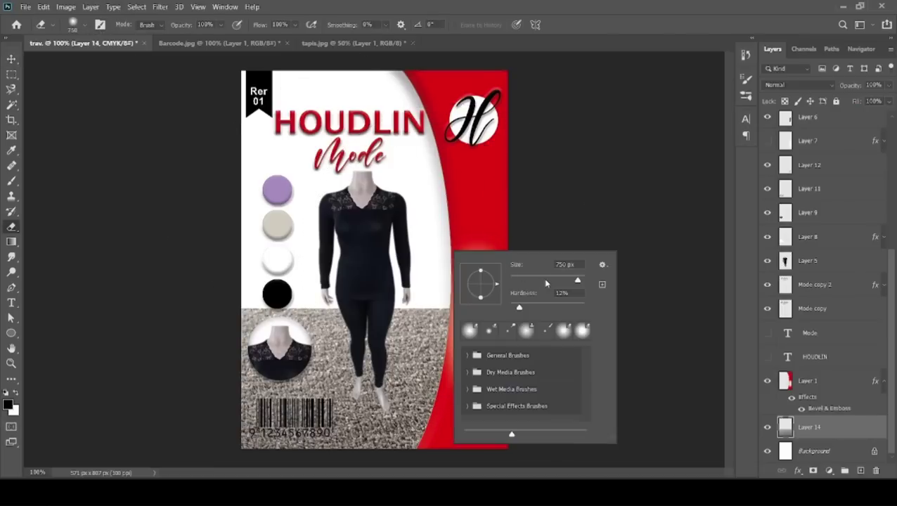
Step: Erase the carpet's top edge with a 180 px eraser and set layer opacity to 52%
{"action": "left_click_drag", "start_coordinate": [563, 280], "coordinate": [534, 279]}
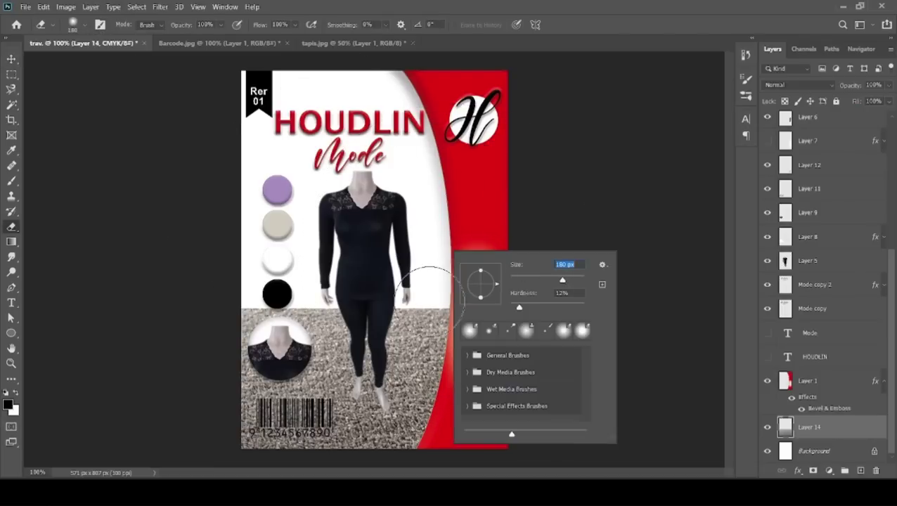
{"action": "left_click", "coordinate": [449, 296]}
{"action": "mouse_move", "coordinate": [422, 309]}
{"action": "left_mouse_down"}
{"action": "mouse_move", "coordinate": [241, 295]}
{"action": "mouse_move", "coordinate": [420, 300]}
{"action": "mouse_move", "coordinate": [207, 335]}
{"action": "left_mouse_up"}
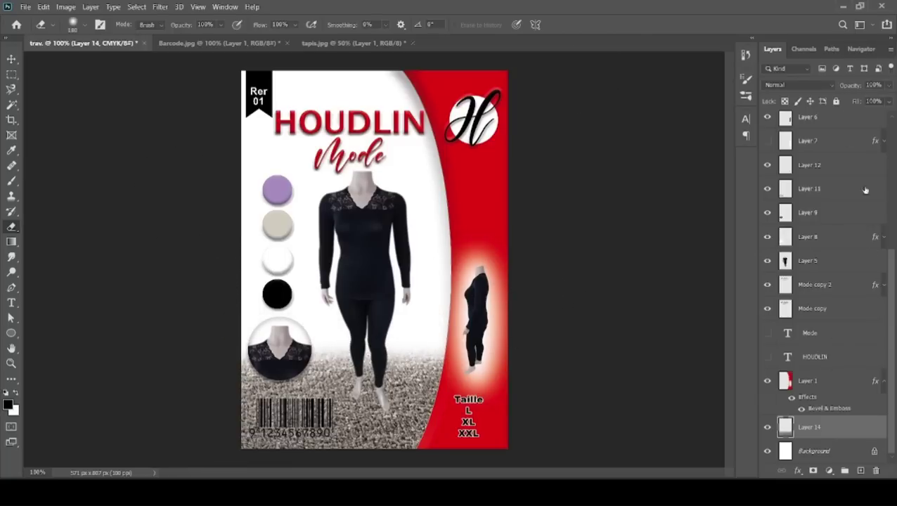
{"action": "left_click", "coordinate": [889, 86]}
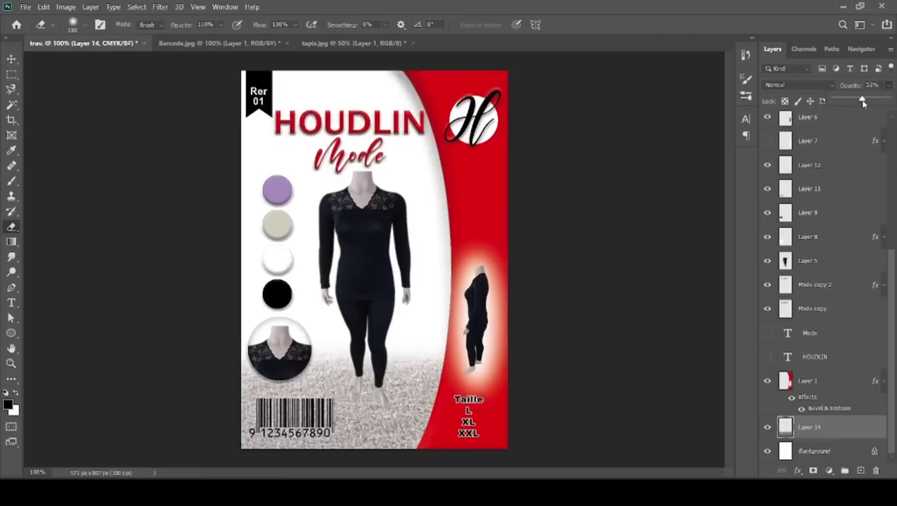
Step: Close Barcode.jpg and tapis.jpg, discarding changes to tapis.jpg
{"action": "left_click", "coordinate": [235, 47]}
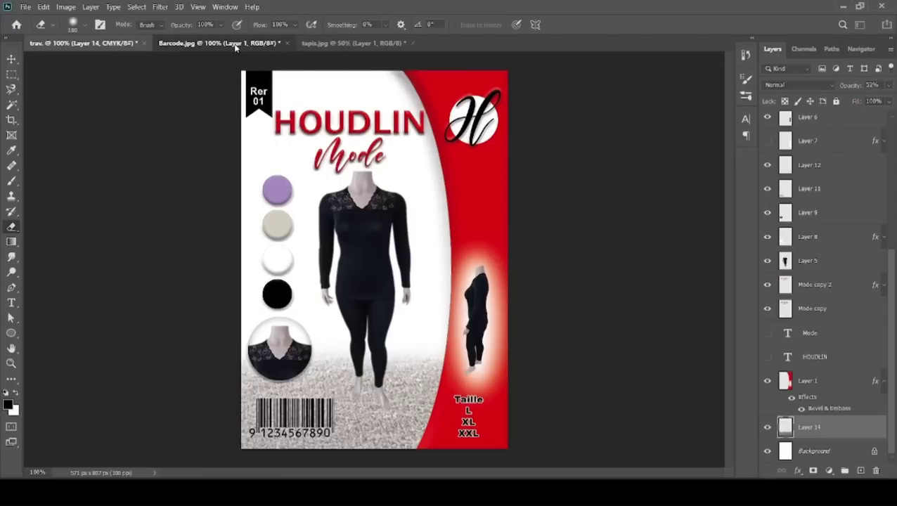
{"action": "key", "text": "ctrl+w"}
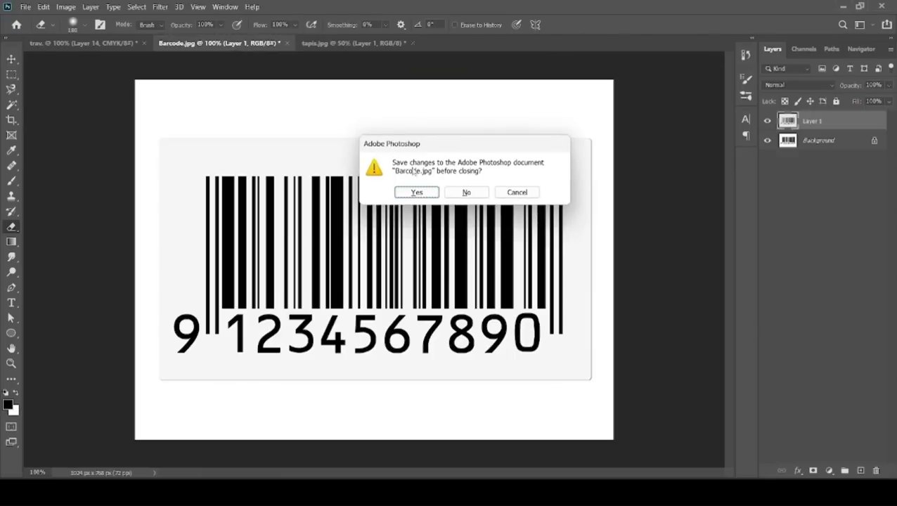
{"action": "left_click", "coordinate": [458, 189]}
{"action": "left_click", "coordinate": [226, 45]}
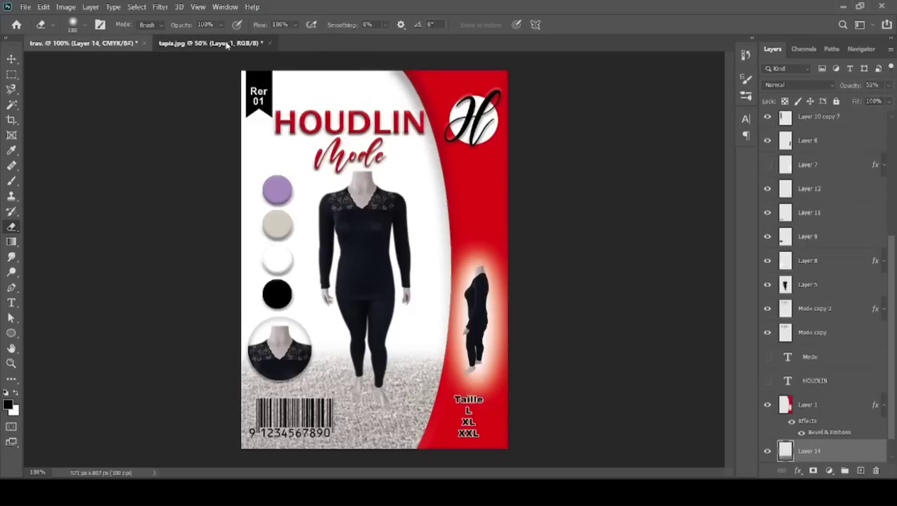
{"action": "key", "text": "ctrl+w"}
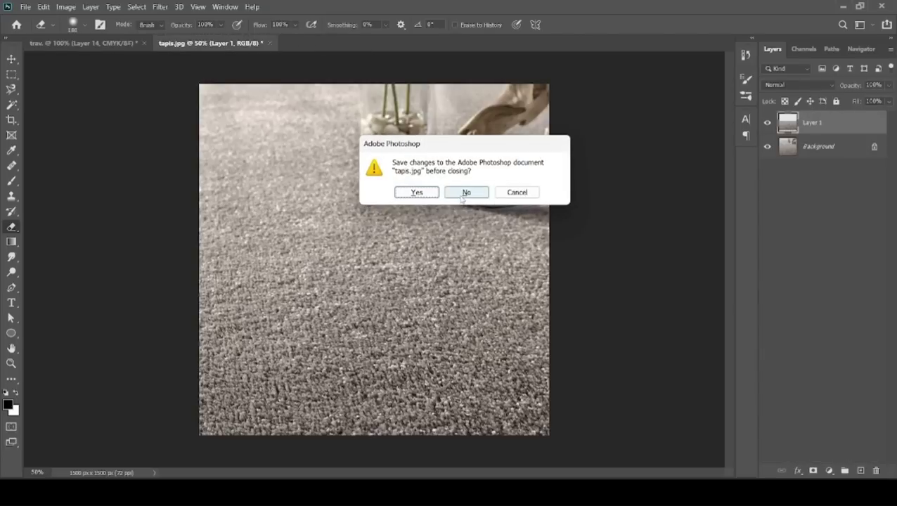
{"action": "left_click", "coordinate": [463, 192]}
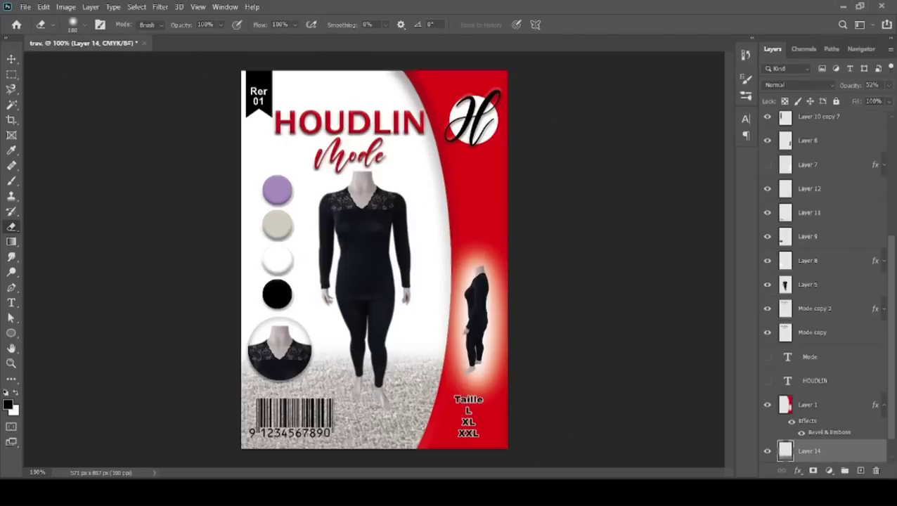
Step: Close the carpet tabs and search Google Images for white doors, 'porte blanche'
{"action": "left_click", "coordinate": [316, 422]}
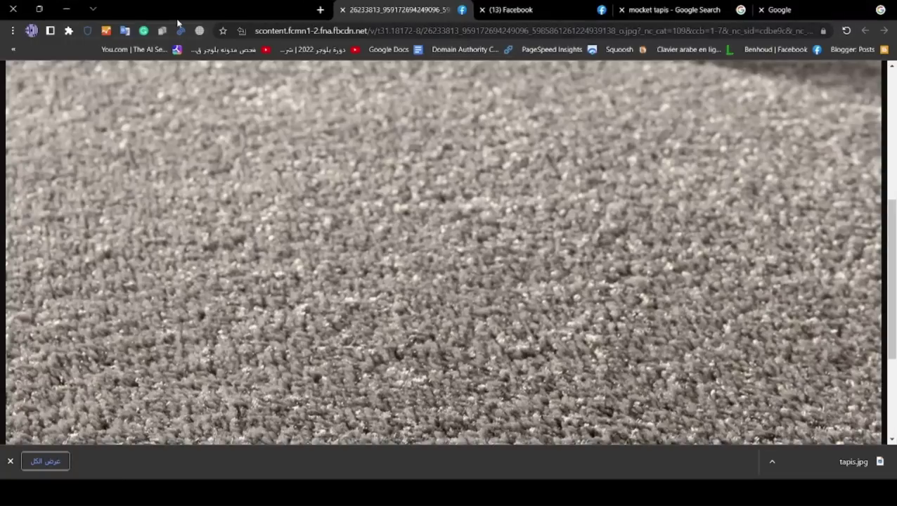
{"action": "key", "text": "ctrl+w"}
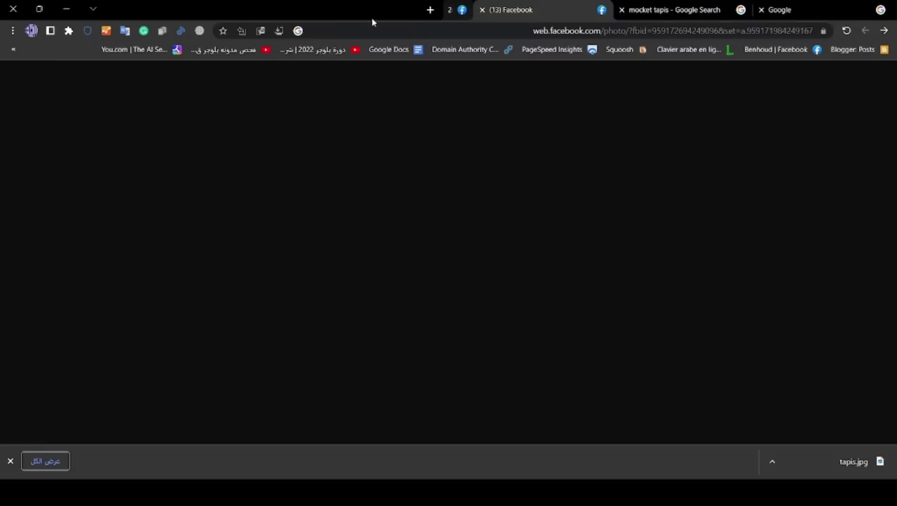
{"action": "key", "text": "ctrl+w"}
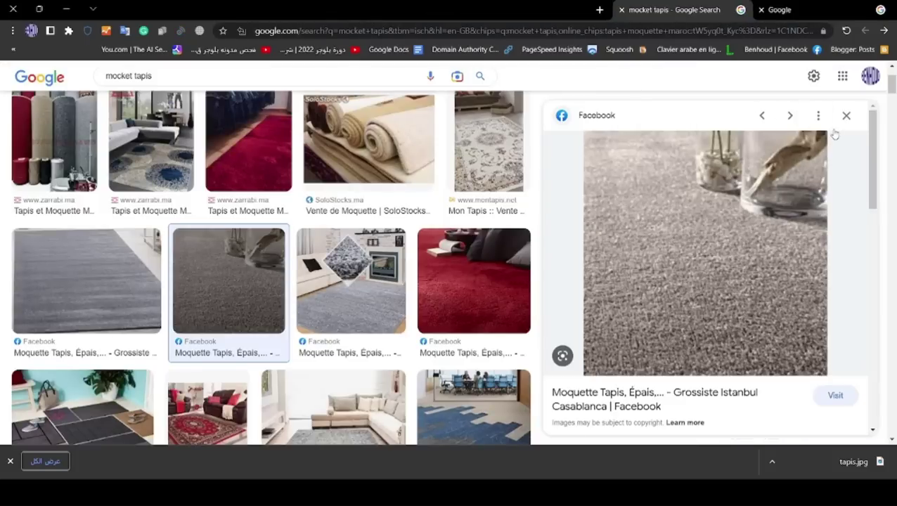
{"action": "left_click", "coordinate": [846, 116]}
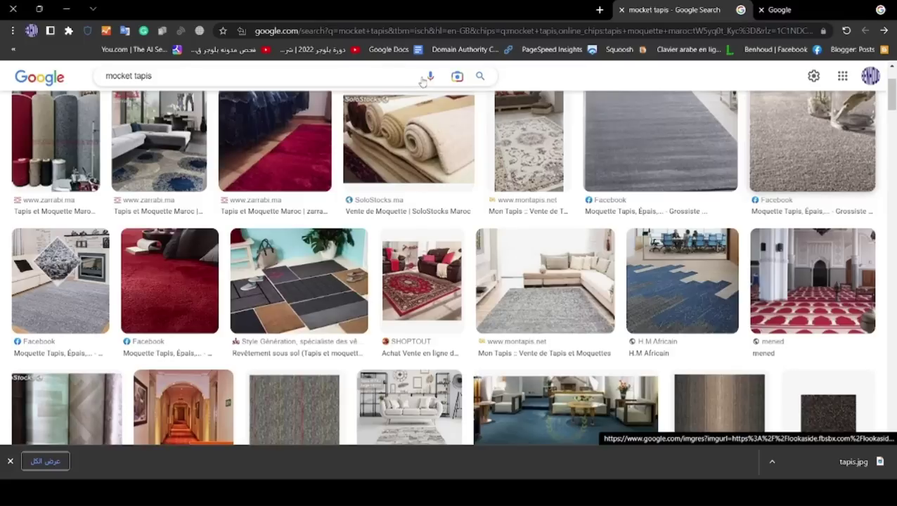
{"action": "triple_click", "coordinate": [392, 74]}
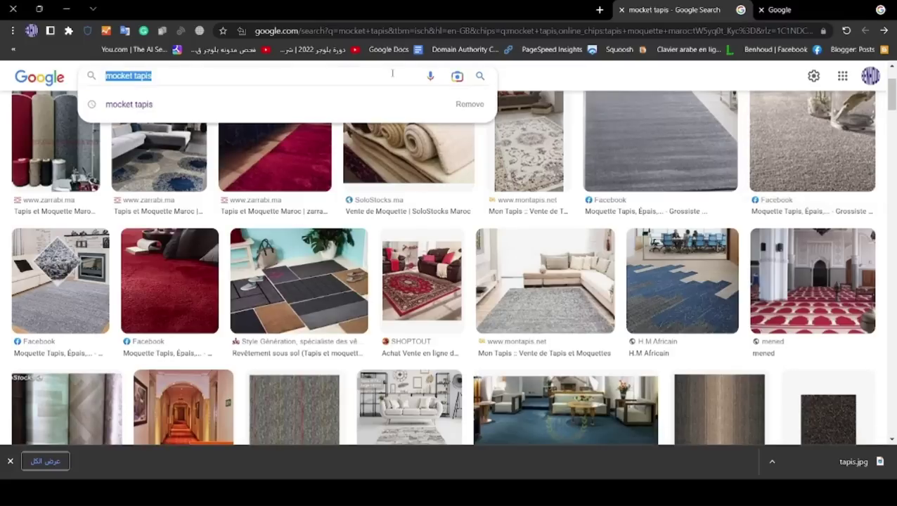
{"action": "type", "text": "porte"}
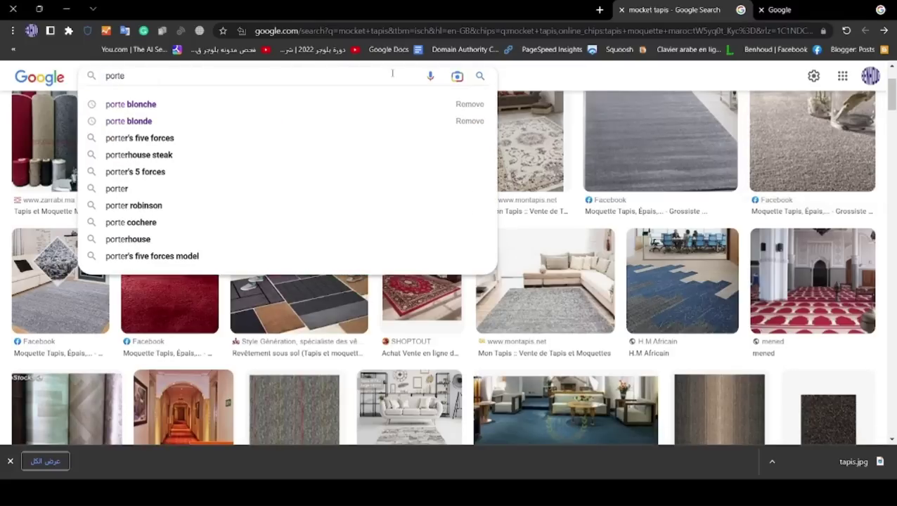
{"action": "key", "text": "Down"}
{"action": "key", "text": "Return"}
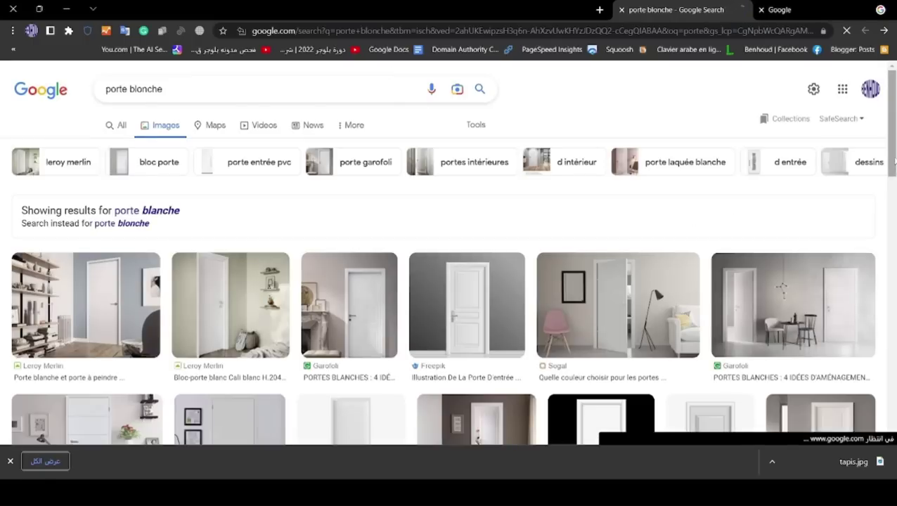
Step: Browse the white door results and preview a white double-door image
{"action": "left_click_drag", "start_coordinate": [891, 158], "coordinate": [885, 328]}
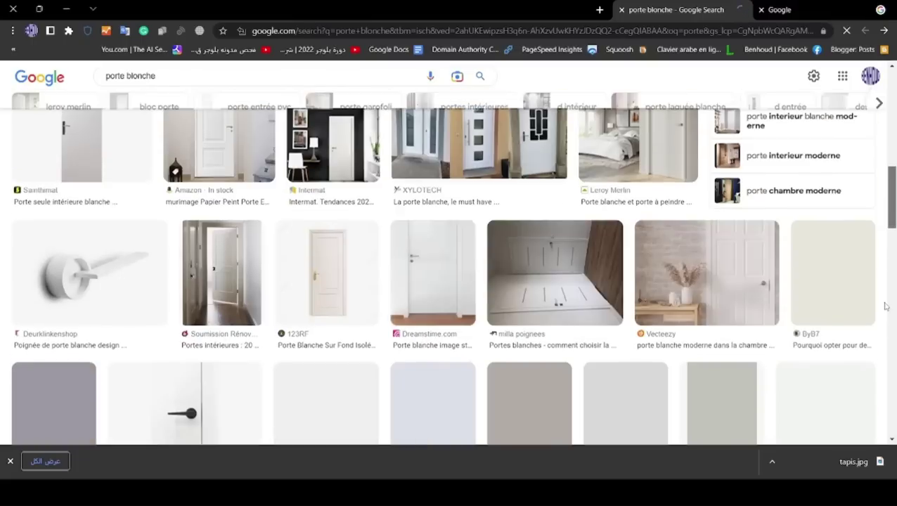
{"action": "left_click_drag", "start_coordinate": [886, 328], "coordinate": [872, 421]}
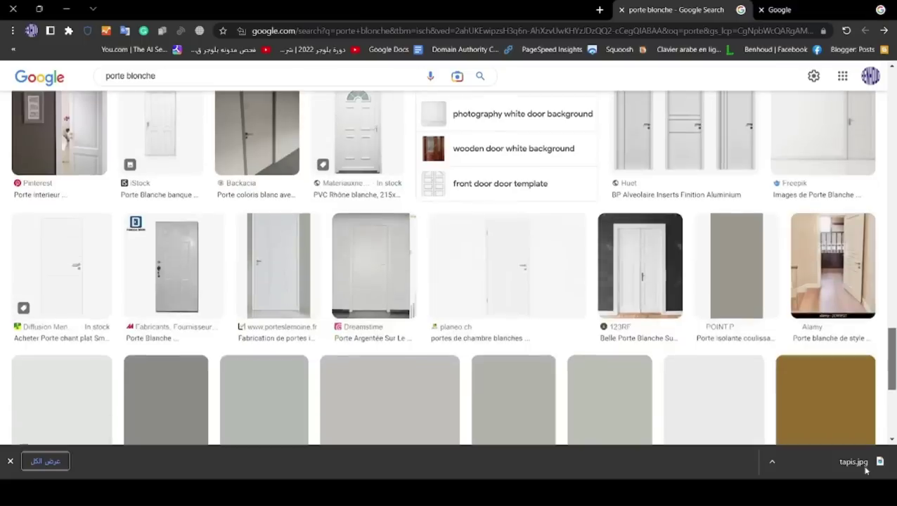
{"action": "left_click_drag", "start_coordinate": [871, 420], "coordinate": [865, 477]}
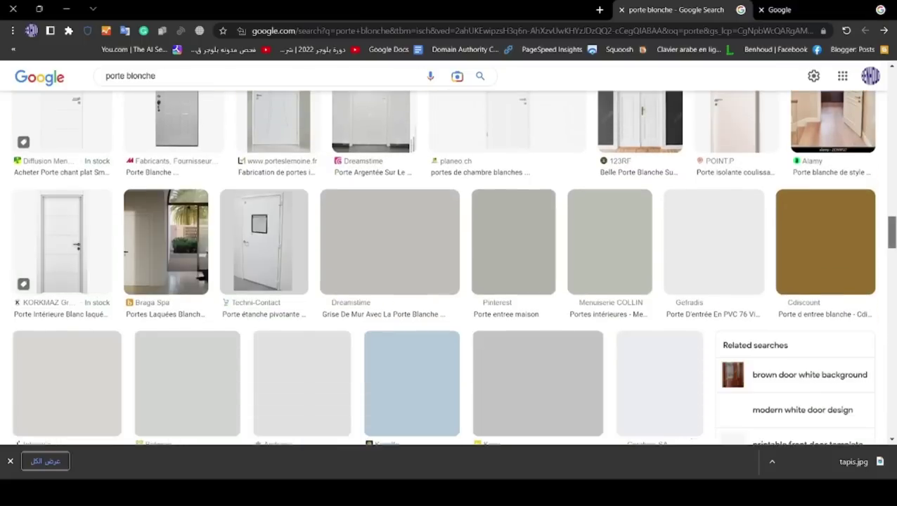
{"action": "scroll", "coordinate": [443, 267], "scroll_direction": "down", "scroll_amount": 3}
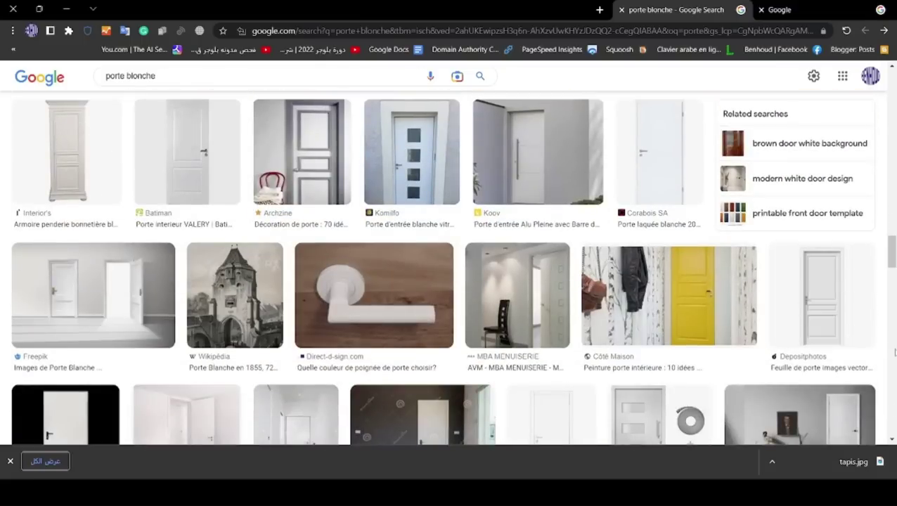
{"action": "left_click_drag", "start_coordinate": [894, 260], "coordinate": [887, 366]}
{"action": "left_click", "coordinate": [621, 344]}
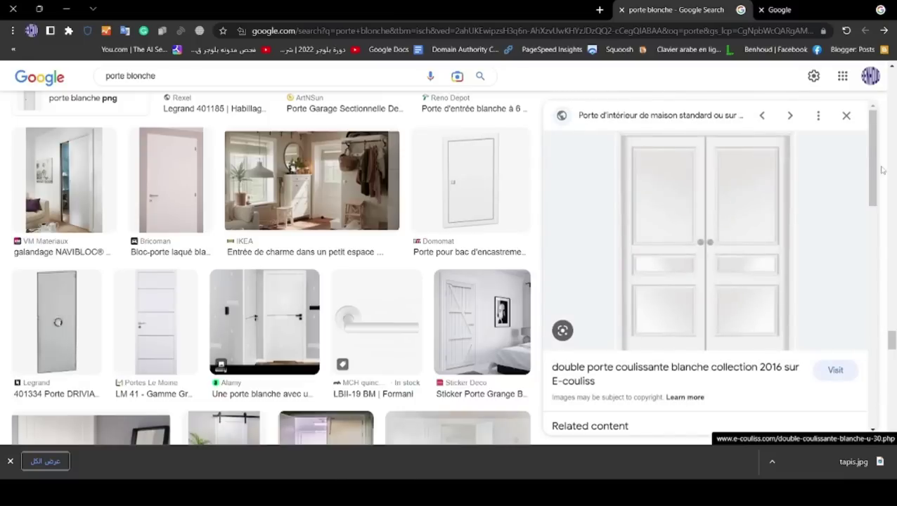
{"action": "scroll", "coordinate": [863, 276], "scroll_direction": "down", "scroll_amount": 5}
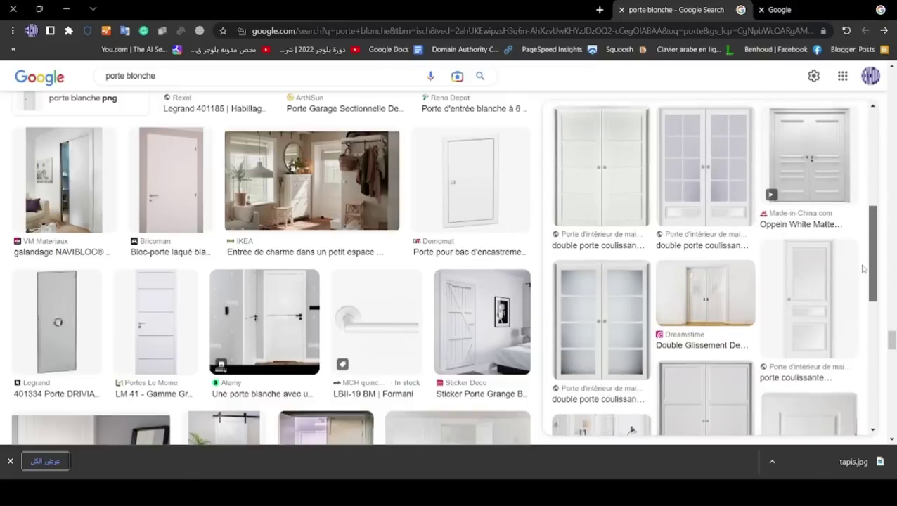
{"action": "scroll", "coordinate": [861, 281], "scroll_direction": "down", "scroll_amount": 3}
{"action": "scroll", "coordinate": [851, 334], "scroll_direction": "down", "scroll_amount": 2}
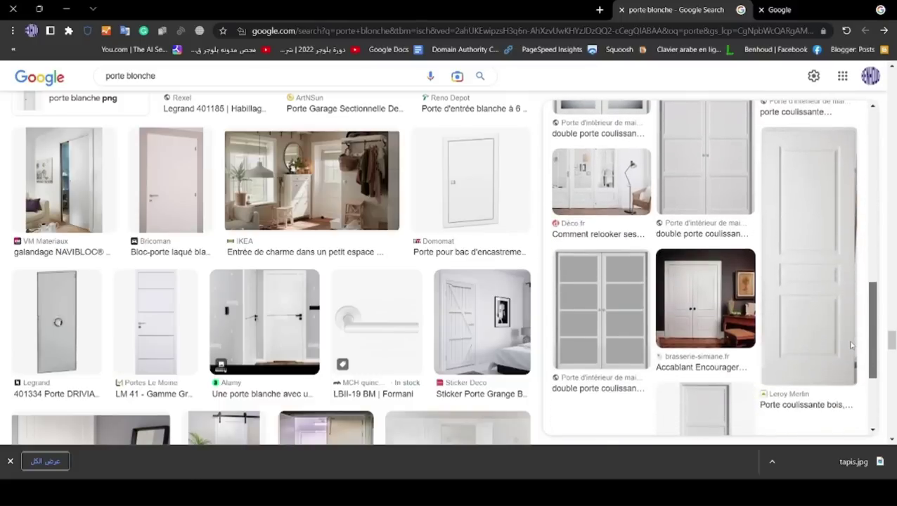
{"action": "scroll", "coordinate": [851, 333], "scroll_direction": "down", "scroll_amount": 2}
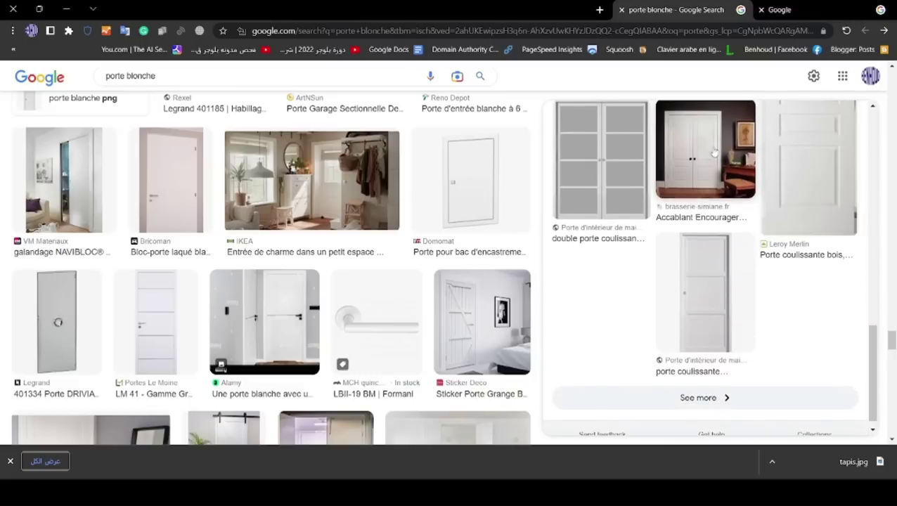
{"action": "left_click_drag", "start_coordinate": [870, 338], "coordinate": [833, 66]}
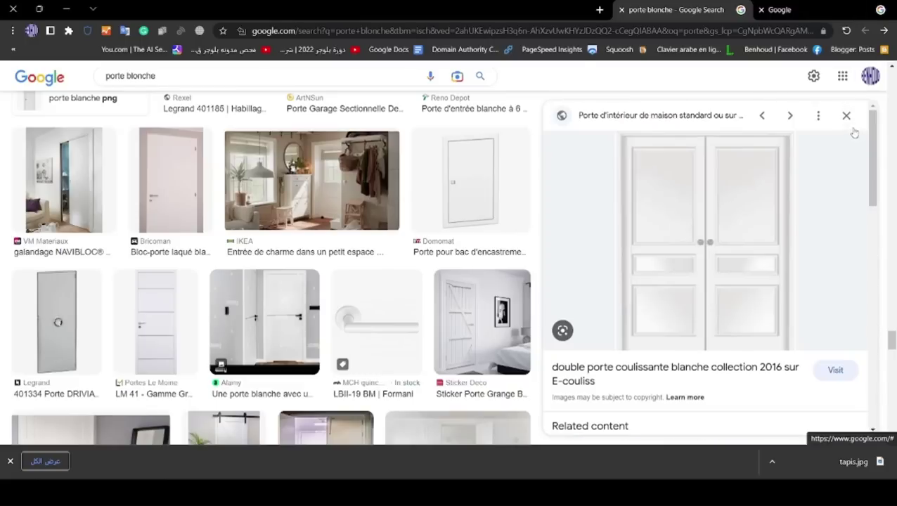
{"action": "left_click", "coordinate": [846, 115]}
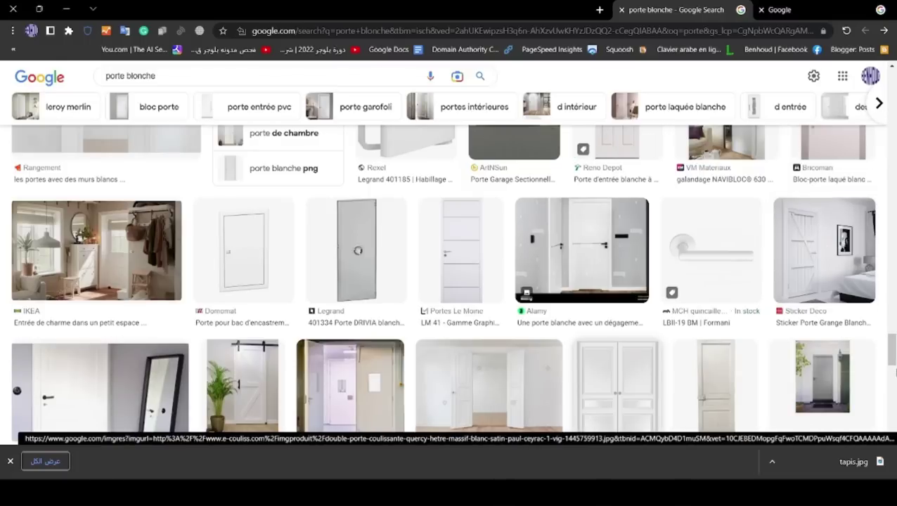
Step: Find the iStock white panelled-wall image and open its source page in a new tab
{"action": "left_click_drag", "start_coordinate": [893, 358], "coordinate": [893, 421]}
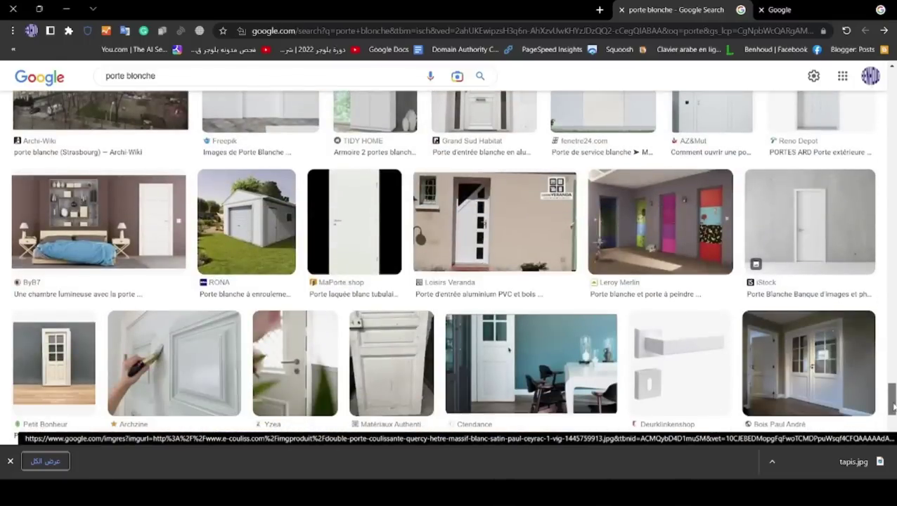
{"action": "scroll", "coordinate": [893, 420], "scroll_direction": "down", "scroll_amount": 2}
{"action": "scroll", "coordinate": [893, 420], "scroll_direction": "down", "scroll_amount": 2}
{"action": "scroll", "coordinate": [892, 420], "scroll_direction": "up", "scroll_amount": 4}
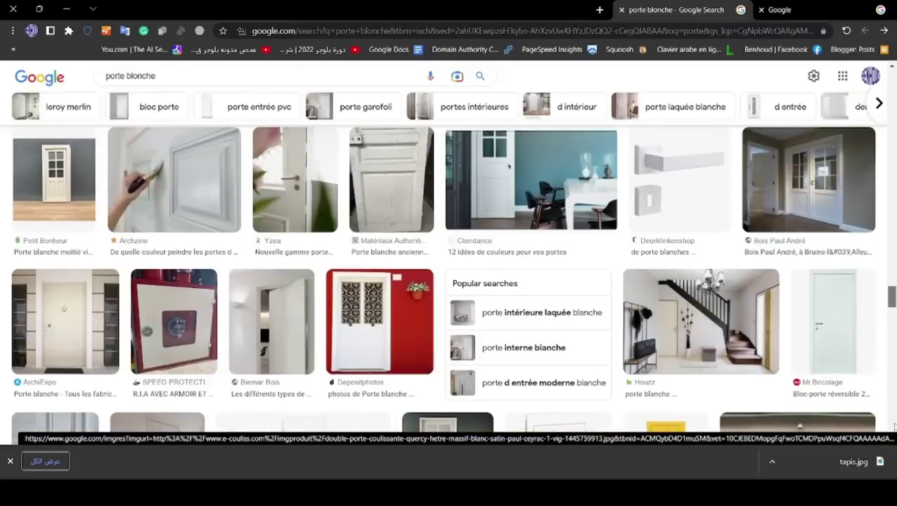
{"action": "scroll", "coordinate": [892, 420], "scroll_direction": "down", "scroll_amount": 4}
{"action": "scroll", "coordinate": [449, 260], "scroll_direction": "down", "scroll_amount": 1}
{"action": "scroll", "coordinate": [450, 260], "scroll_direction": "down", "scroll_amount": 4}
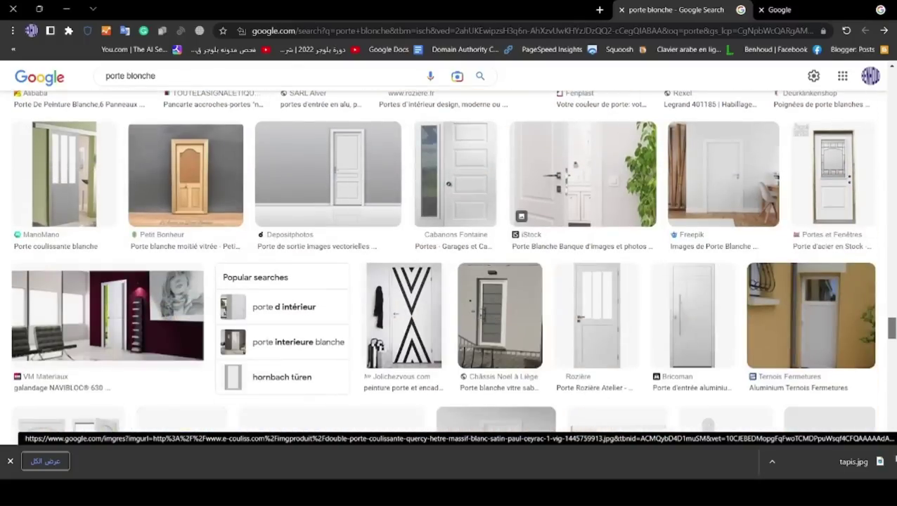
{"action": "scroll", "coordinate": [269, 365], "scroll_direction": "down", "scroll_amount": 1}
{"action": "scroll", "coordinate": [269, 365], "scroll_direction": "down", "scroll_amount": 2}
{"action": "scroll", "coordinate": [269, 223], "scroll_direction": "down", "scroll_amount": 2}
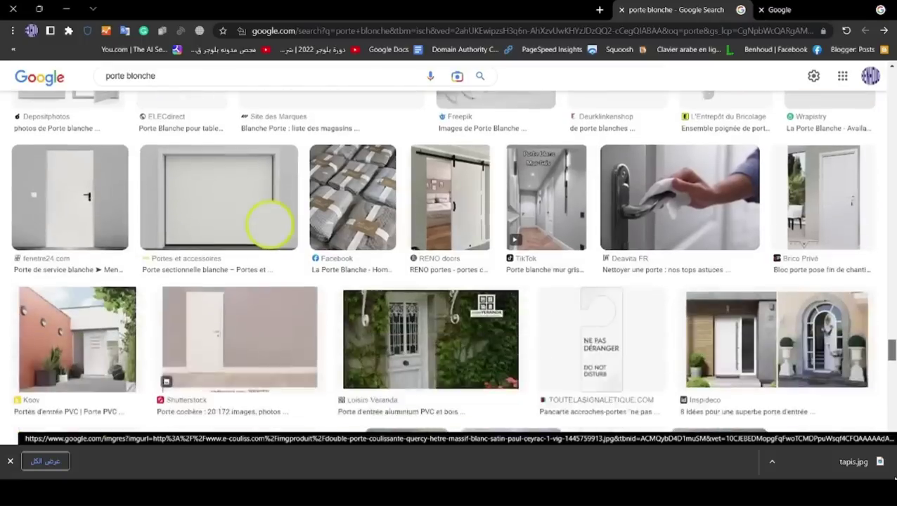
{"action": "scroll", "coordinate": [269, 223], "scroll_direction": "down", "scroll_amount": 2}
{"action": "scroll", "coordinate": [278, 281], "scroll_direction": "down", "scroll_amount": 2}
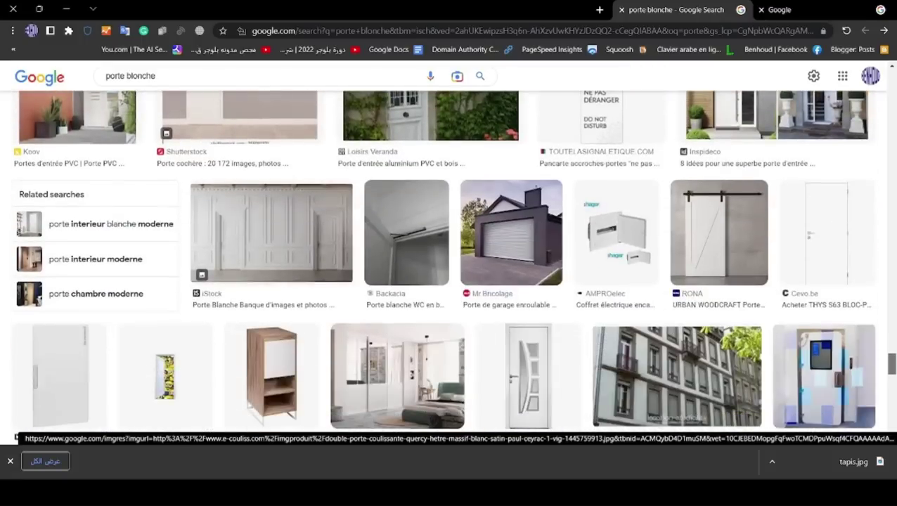
{"action": "left_click", "coordinate": [277, 259]}
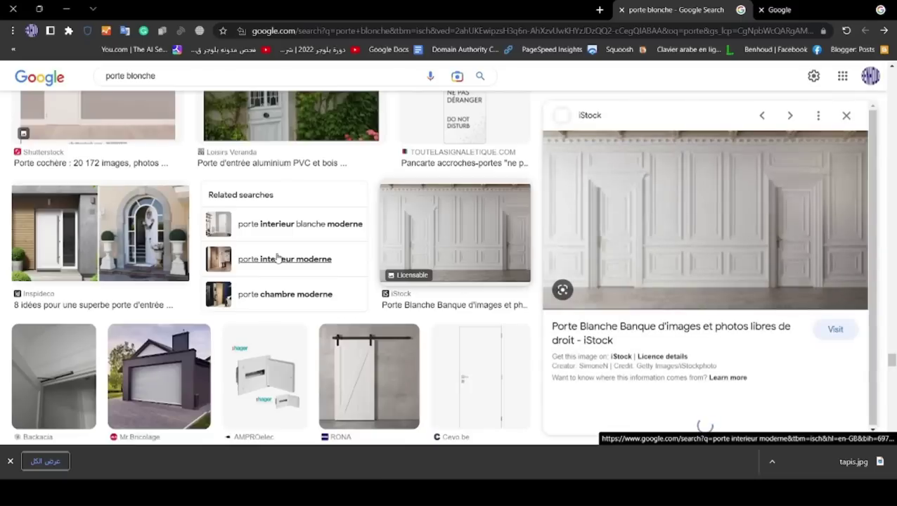
{"action": "right_click", "coordinate": [711, 210]}
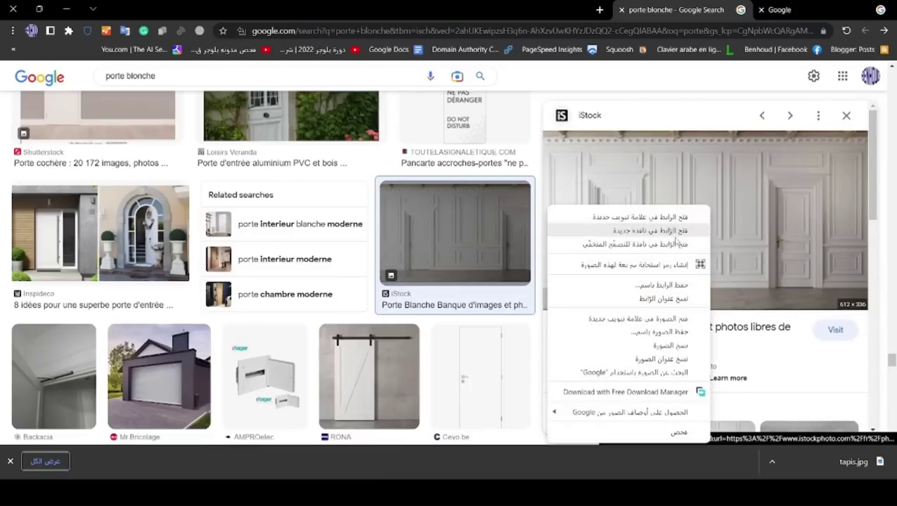
{"action": "left_click", "coordinate": [746, 198]}
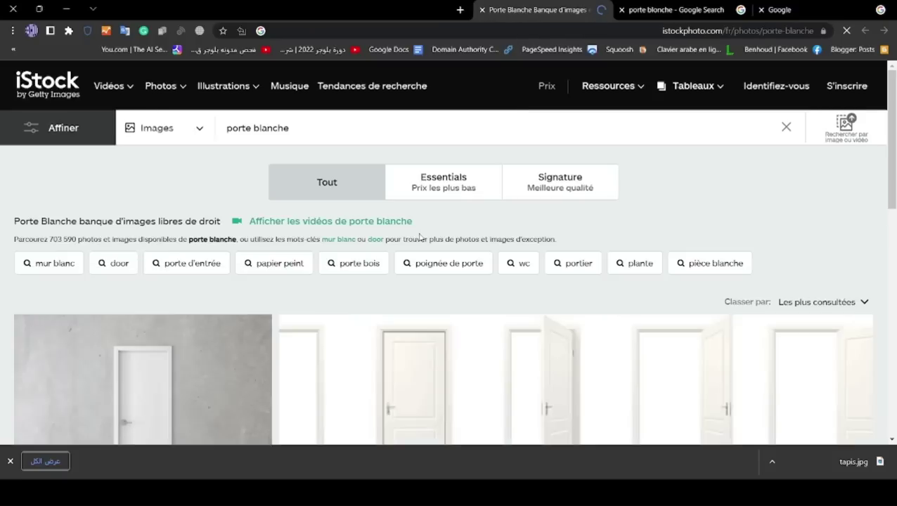
{"action": "left_click_drag", "start_coordinate": [890, 88], "coordinate": [886, 185]}
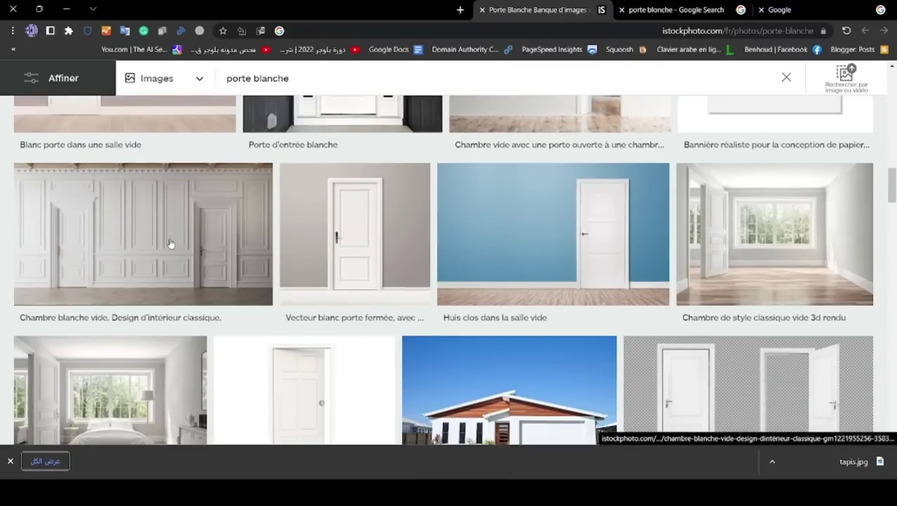
{"action": "left_click", "coordinate": [170, 244]}
{"action": "right_click", "coordinate": [170, 243]}
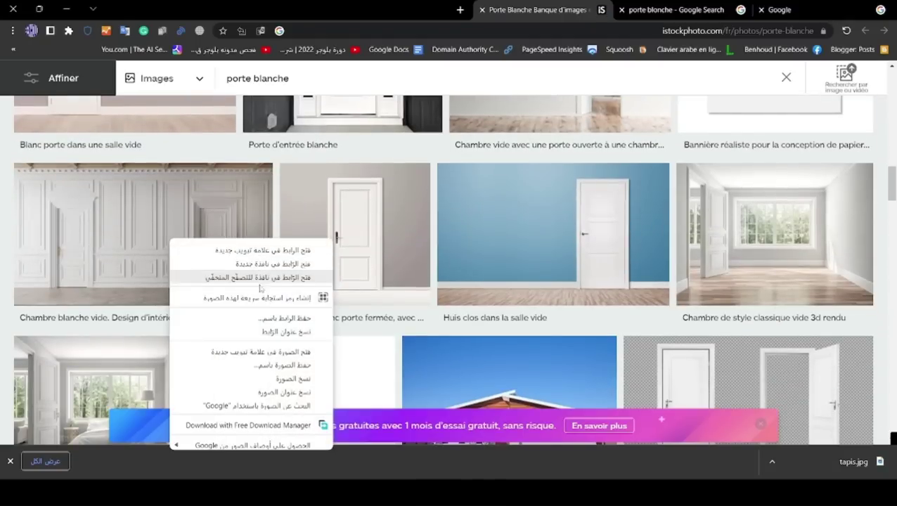
{"action": "left_click", "coordinate": [263, 358]}
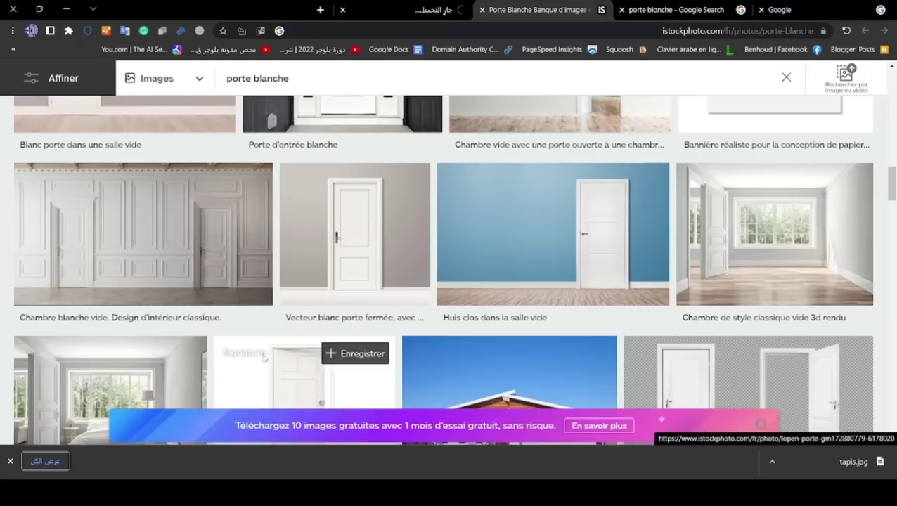
{"action": "left_click", "coordinate": [401, 16]}
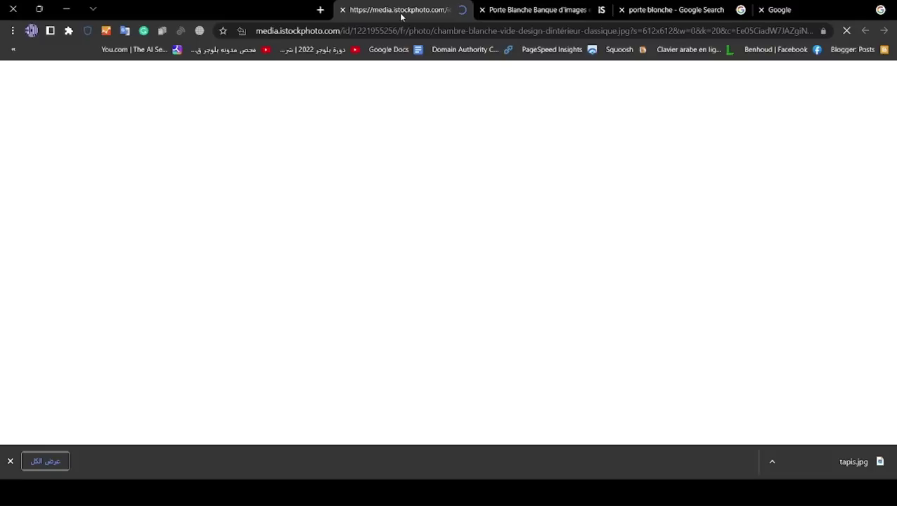
{"action": "right_click", "coordinate": [422, 248]}
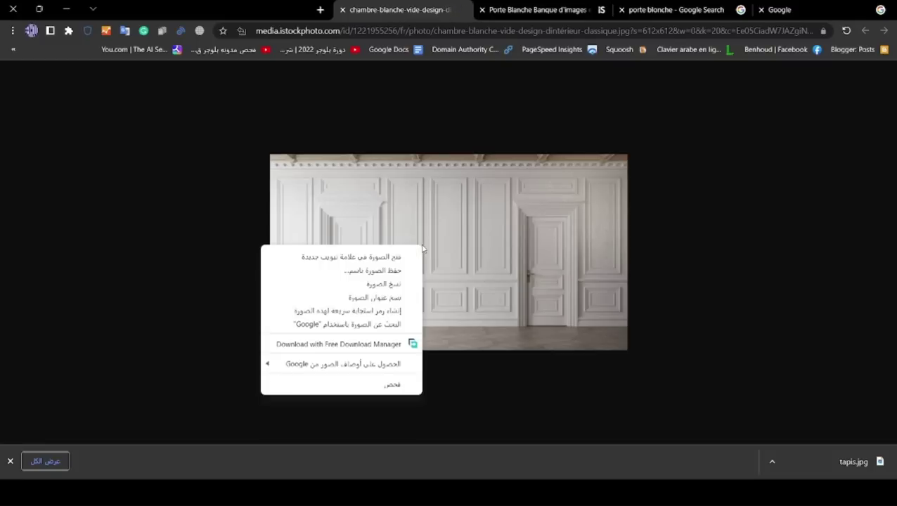
{"action": "left_click", "coordinate": [389, 273]}
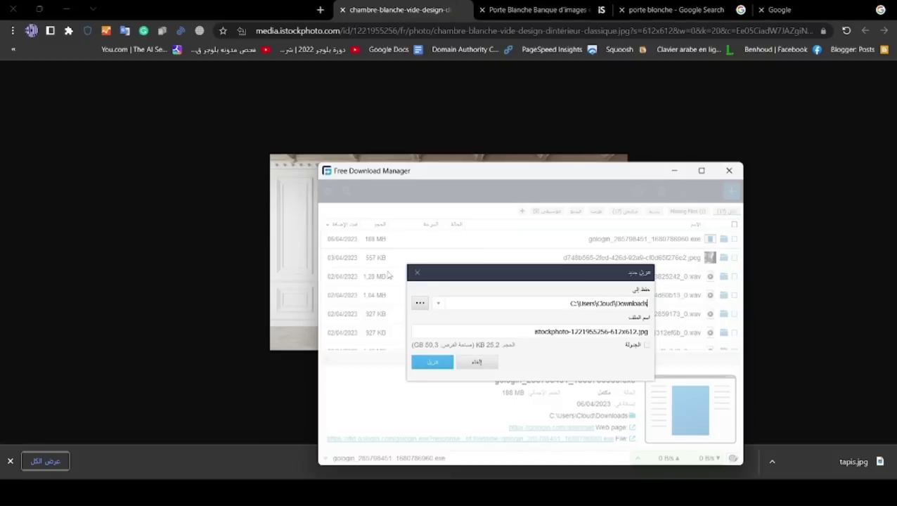
Step: Save the panelled-wall image as port.jpg in Downloads, then return to the Photoshop label
{"action": "left_click", "coordinate": [476, 363]}
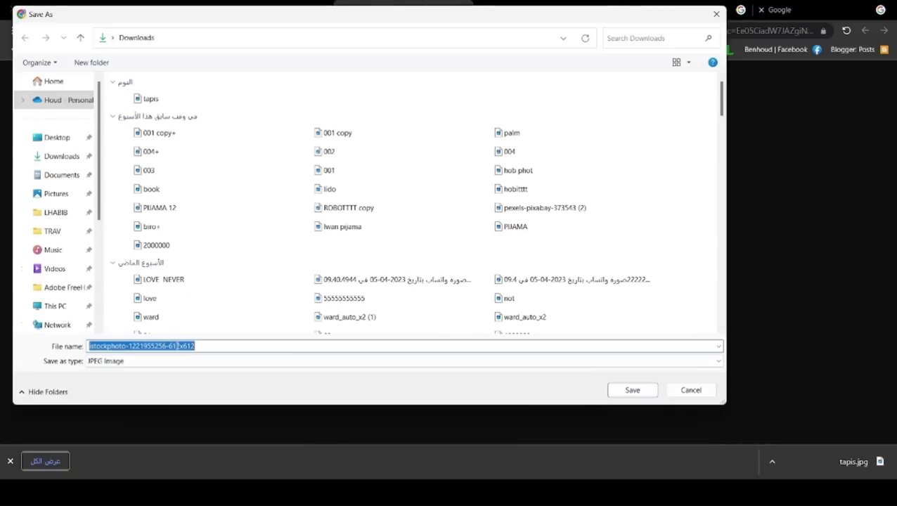
{"action": "type", "text": "port"}
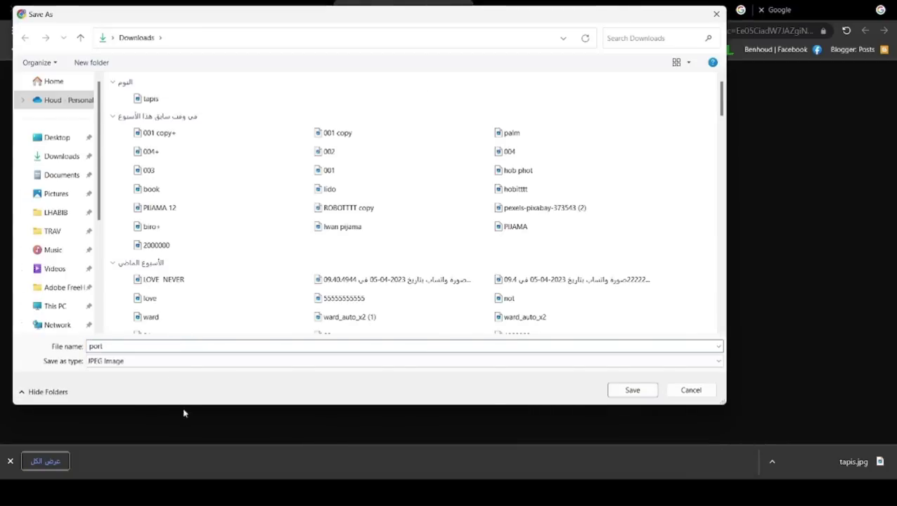
{"action": "left_click", "coordinate": [71, 164]}
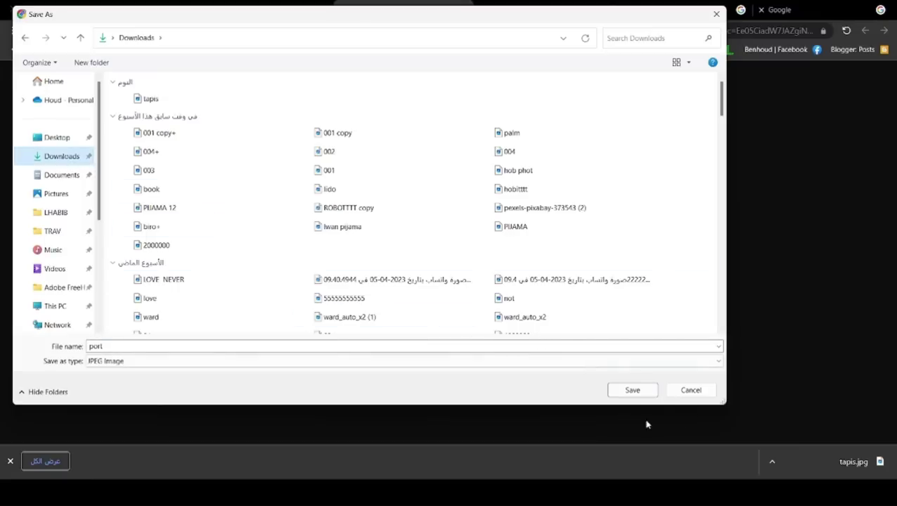
{"action": "left_click", "coordinate": [632, 390]}
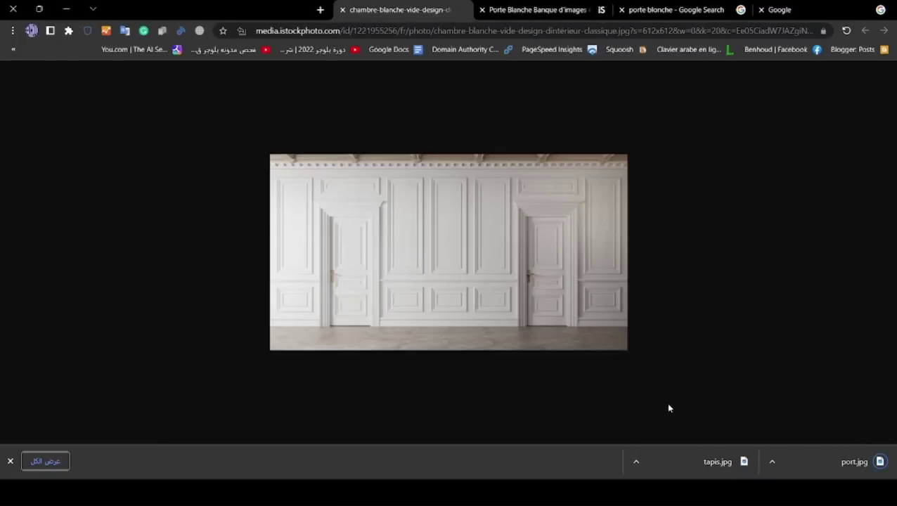
{"action": "mouse_move", "coordinate": [292, 485]}
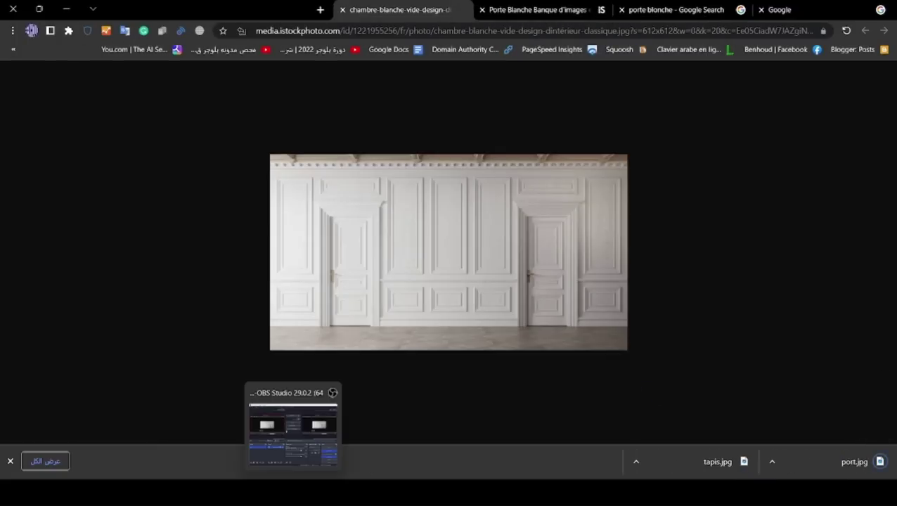
{"action": "left_click", "coordinate": [292, 422]}
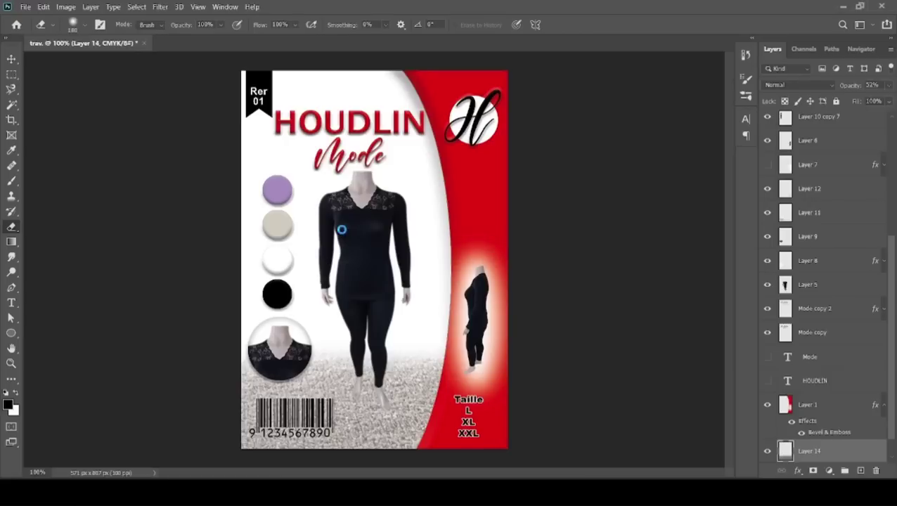
Step: Open port.jpg in Photoshop as a new document
{"action": "key", "text": "ctrl+o"}
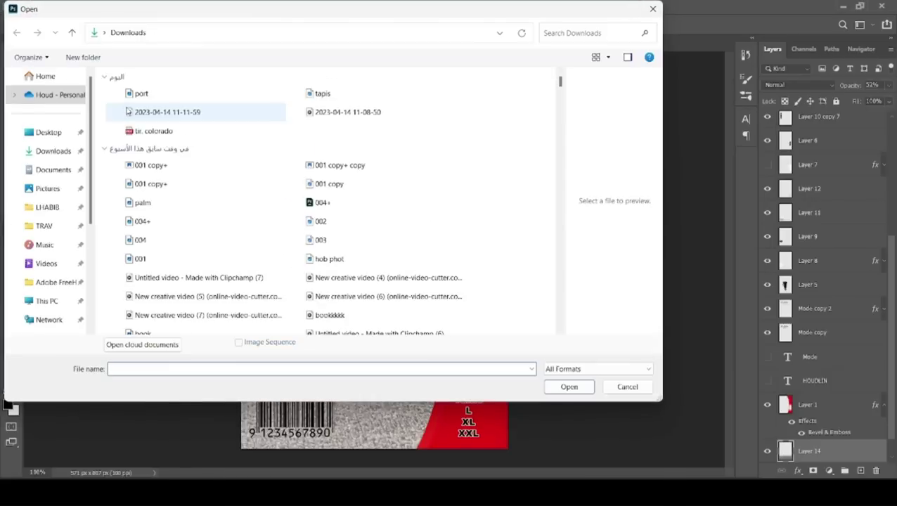
{"action": "left_click", "coordinate": [140, 94]}
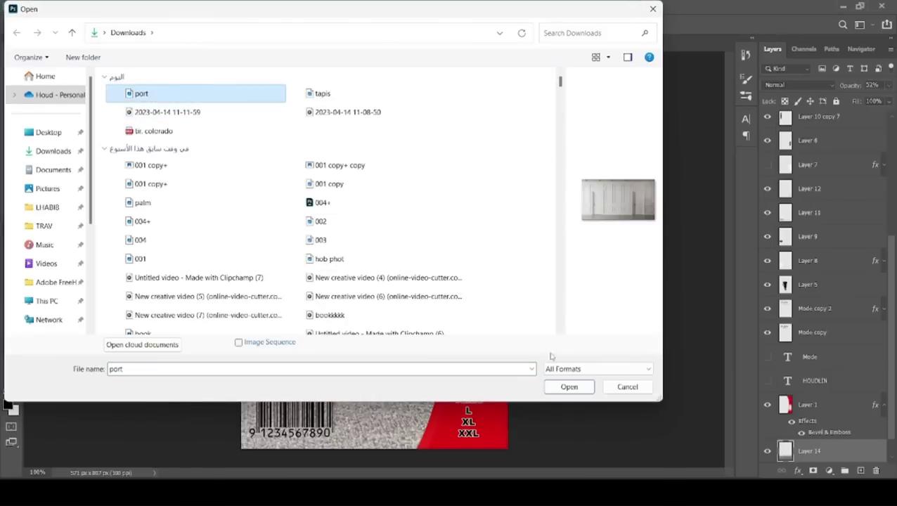
{"action": "left_click", "coordinate": [569, 387]}
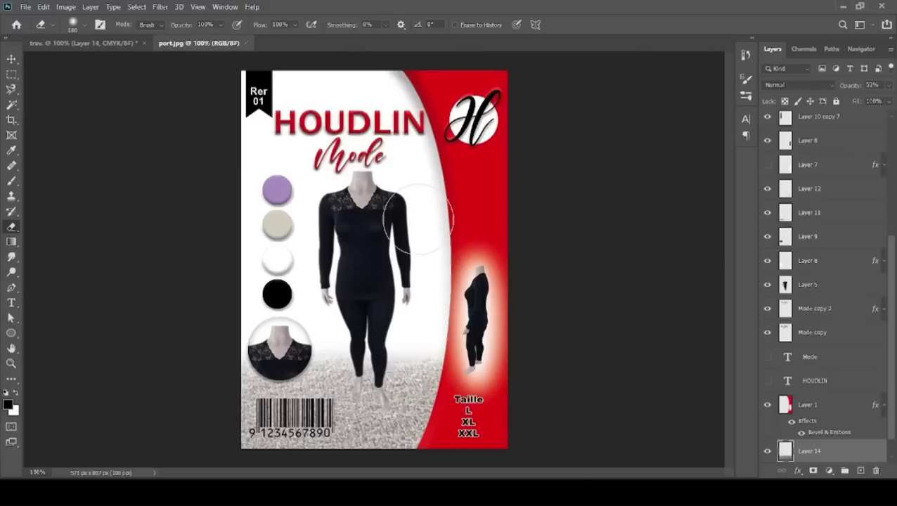
Step: Copy the panel section between the two doors to a new layer and drag it into the label
{"action": "left_click", "coordinate": [11, 59]}
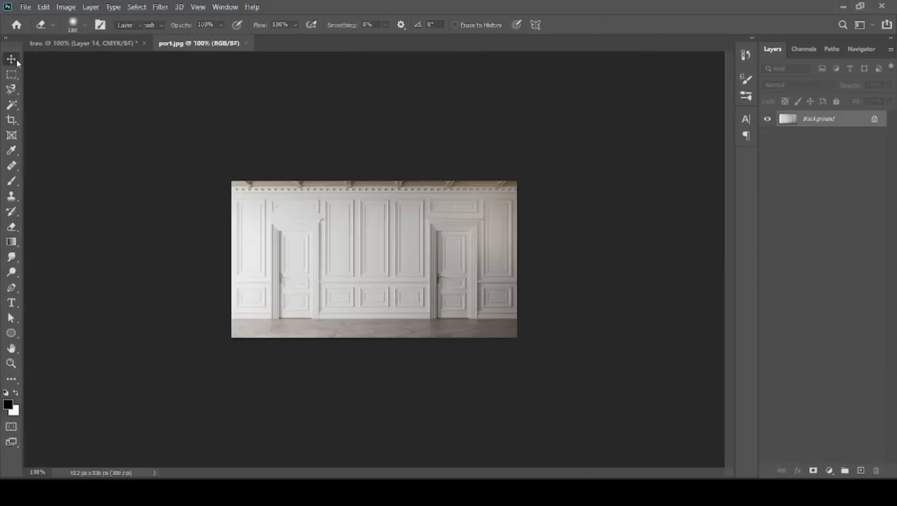
{"action": "left_click", "coordinate": [11, 73]}
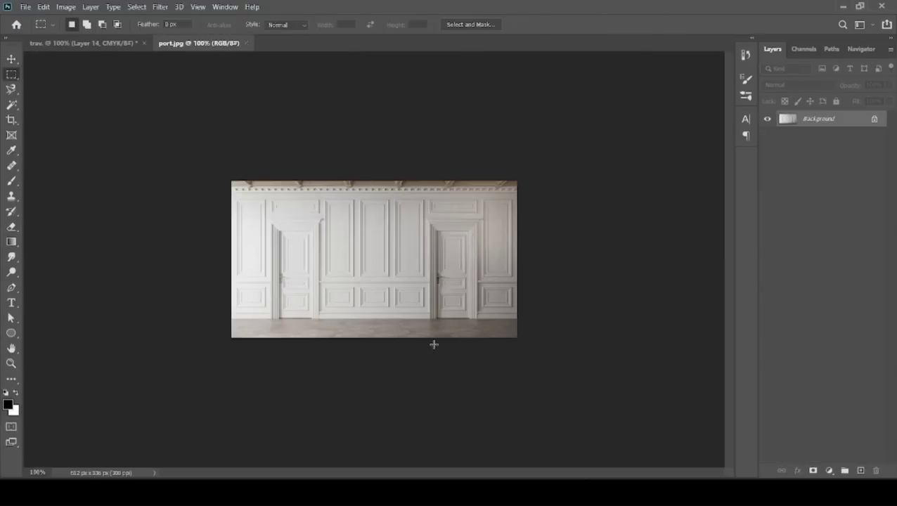
{"action": "left_click_drag", "start_coordinate": [432, 345], "coordinate": [321, 177]}
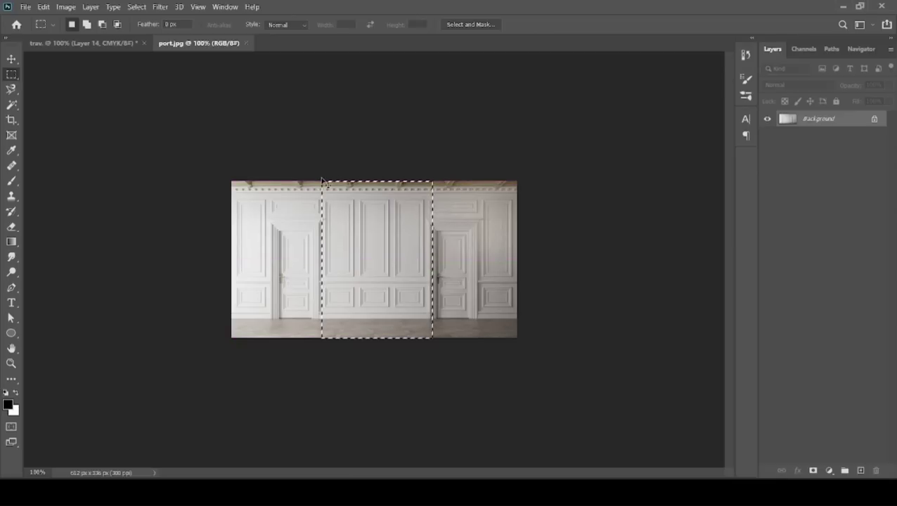
{"action": "key", "text": "ctrl+j"}
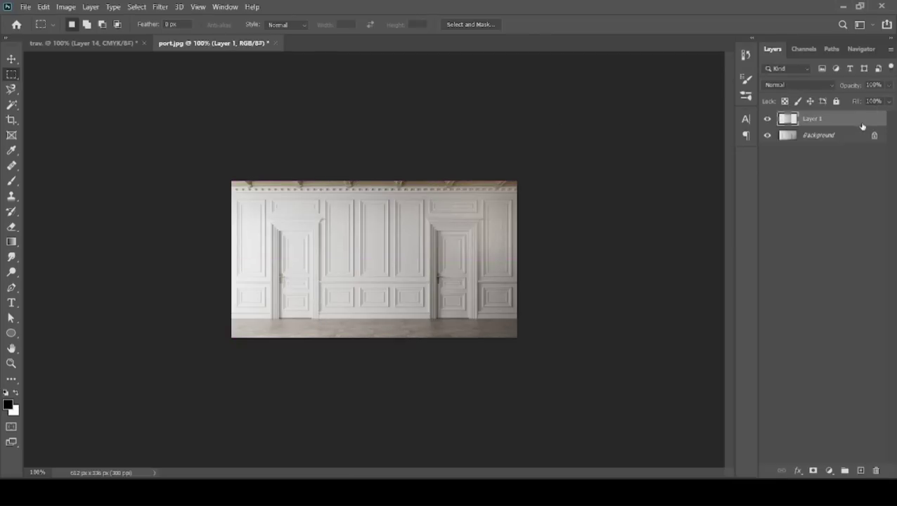
{"action": "mouse_move", "coordinate": [862, 124]}
{"action": "left_mouse_down"}
{"action": "mouse_move", "coordinate": [114, 42]}
{"action": "mouse_move", "coordinate": [350, 238]}
{"action": "left_mouse_up"}
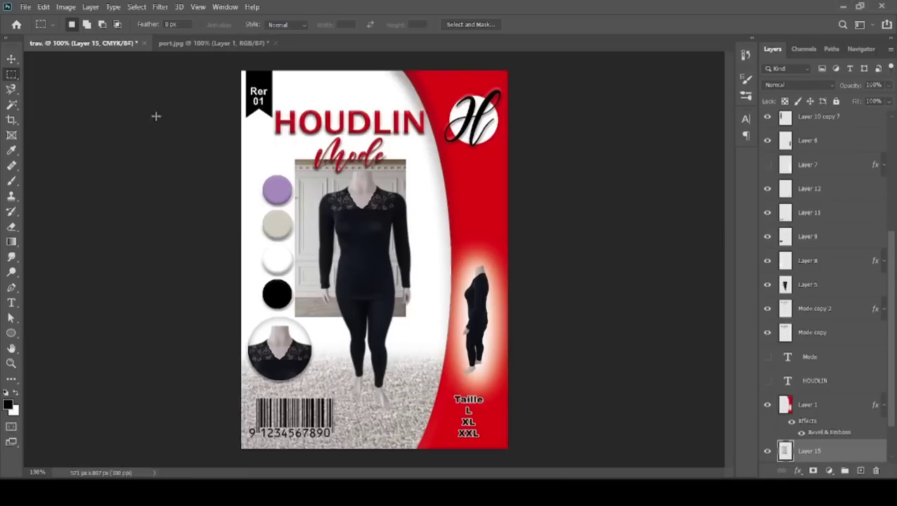
Step: Delete the brown floor strip beside the legs to reveal the carpet
{"action": "left_click", "coordinate": [12, 58]}
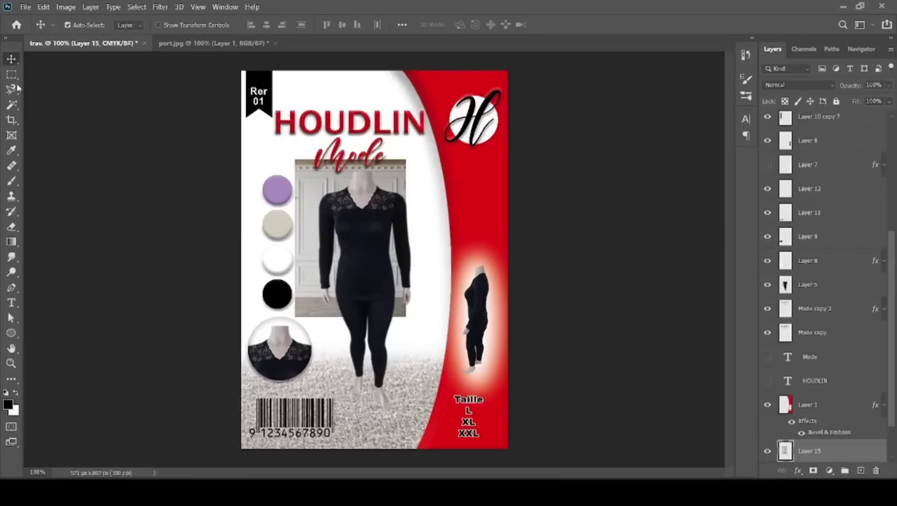
{"action": "key", "text": "m"}
{"action": "left_click_drag", "start_coordinate": [248, 144], "coordinate": [426, 178]}
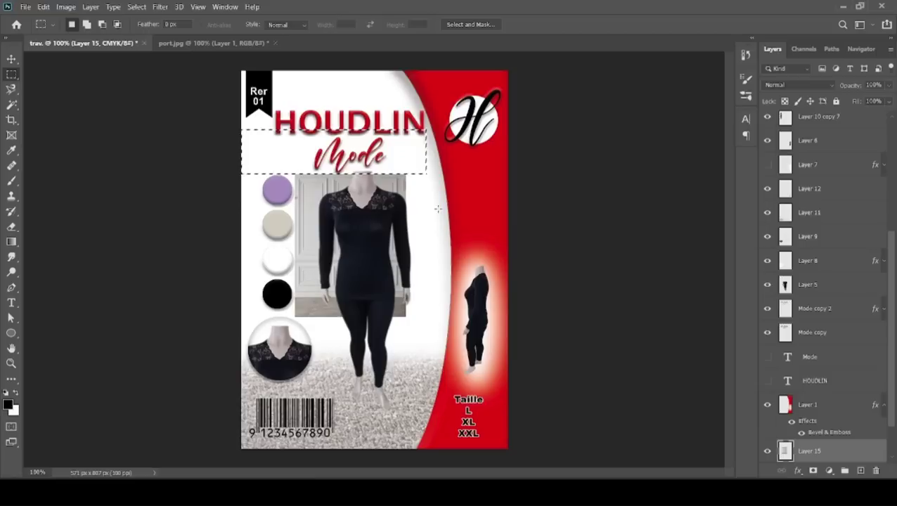
{"action": "mouse_move", "coordinate": [468, 351]}
{"action": "left_mouse_down"}
{"action": "mouse_move", "coordinate": [413, 343]}
{"action": "mouse_move", "coordinate": [277, 295]}
{"action": "left_mouse_up"}
{"action": "key", "text": "Delete"}
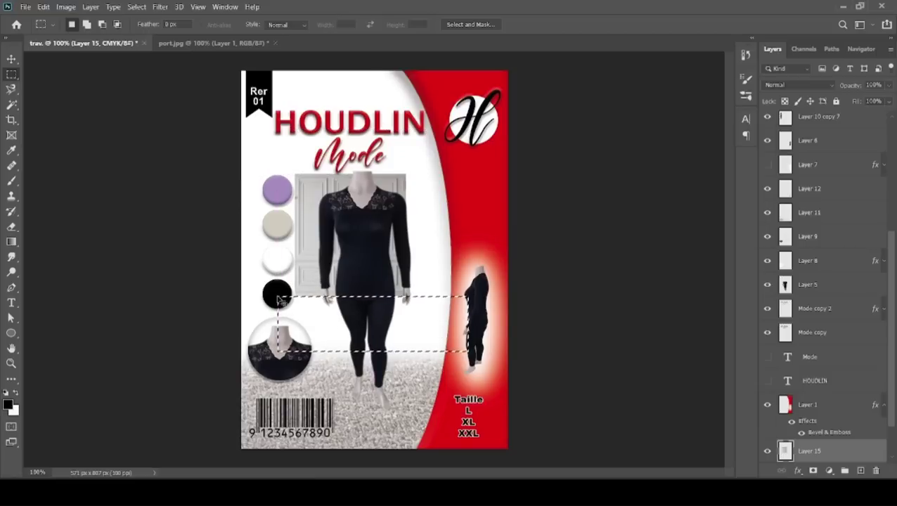
{"action": "key", "text": "ctrl+d"}
Step: Enlarge the wall to about 212%, move it to cover the top, and place Layer 15 below Layer 14
{"action": "key", "text": "ctrl+t"}
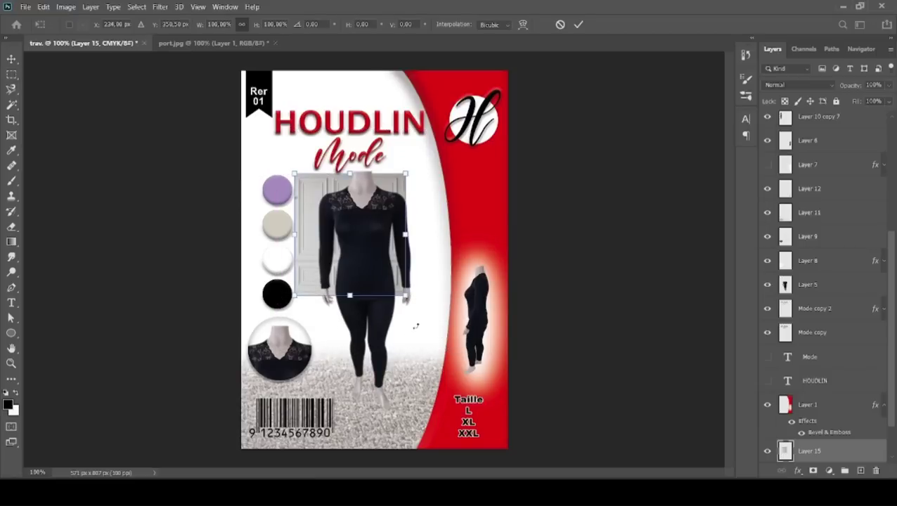
{"action": "left_click_drag", "start_coordinate": [405, 297], "coordinate": [529, 432]}
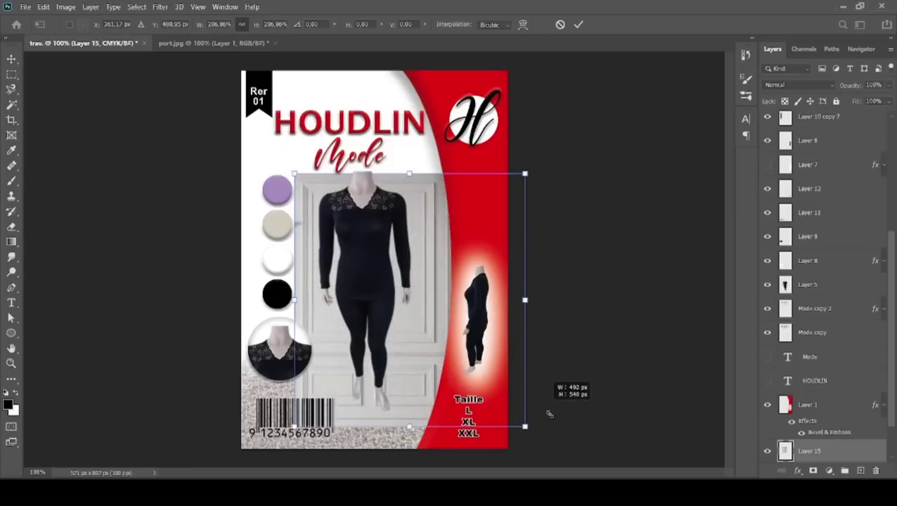
{"action": "mouse_move", "coordinate": [450, 327]}
{"action": "left_mouse_down"}
{"action": "mouse_move", "coordinate": [386, 220]}
{"action": "mouse_move", "coordinate": [387, 229]}
{"action": "left_mouse_up"}
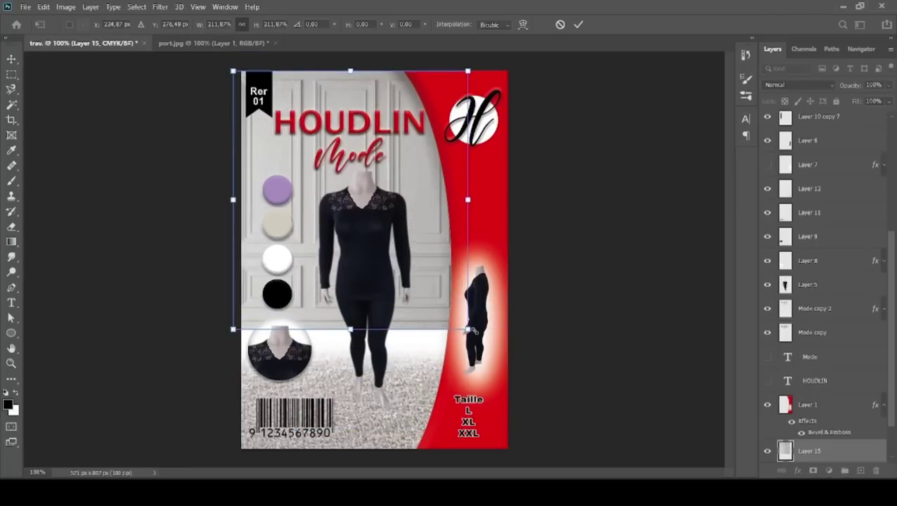
{"action": "left_click_drag", "start_coordinate": [468, 329], "coordinate": [532, 396]}
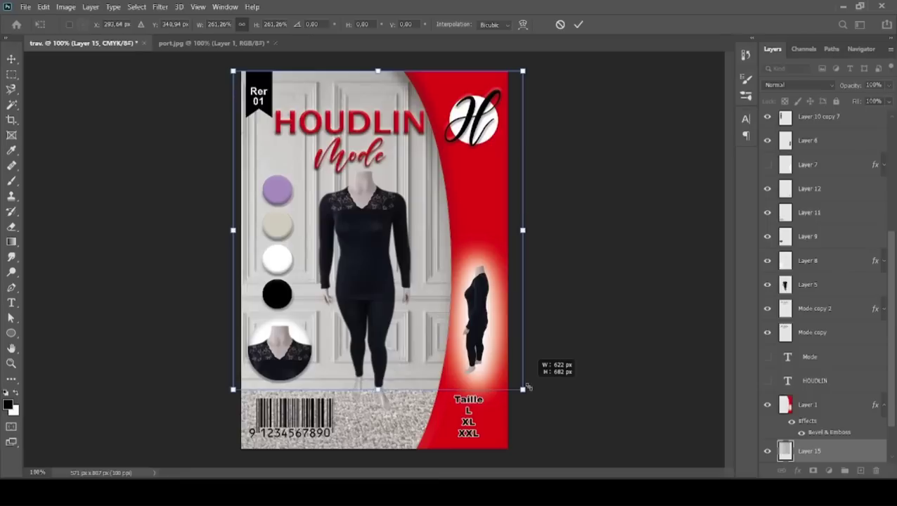
{"action": "key", "text": "Return"}
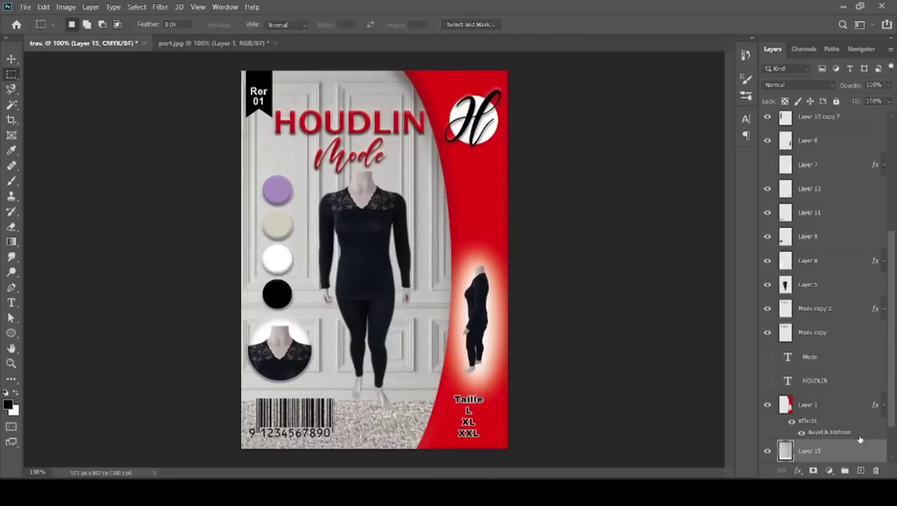
{"action": "left_click_drag", "start_coordinate": [894, 384], "coordinate": [893, 448]}
{"action": "left_click_drag", "start_coordinate": [858, 413], "coordinate": [853, 446]}
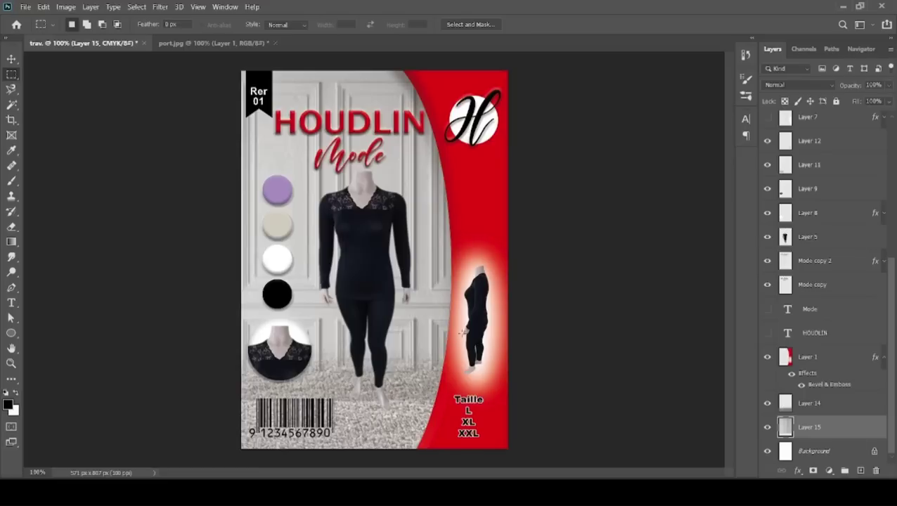
Step: Nudge the wall layer into place and apply Brightness/Contrast with brightness 28, contrast 93
{"action": "left_click", "coordinate": [12, 59]}
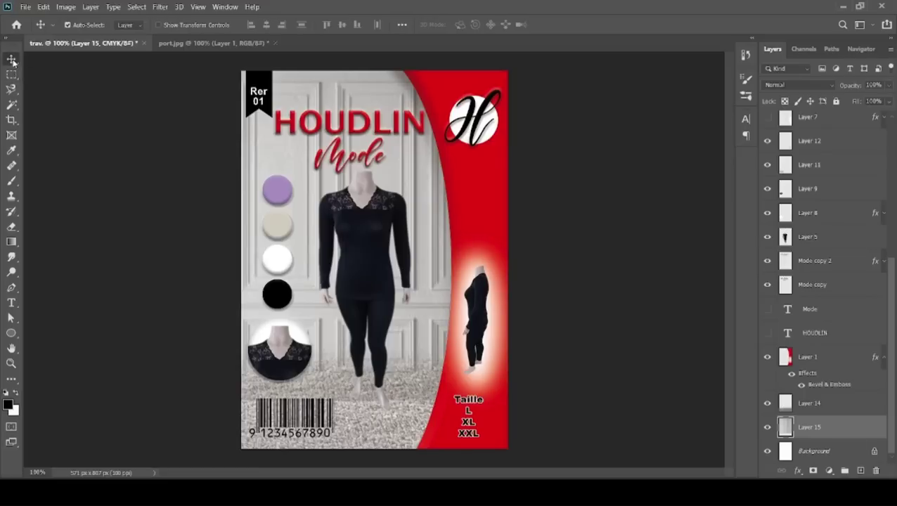
{"action": "mouse_move", "coordinate": [433, 297]}
{"action": "left_mouse_down"}
{"action": "mouse_move", "coordinate": [421, 264]}
{"action": "mouse_move", "coordinate": [415, 272]}
{"action": "left_mouse_up"}
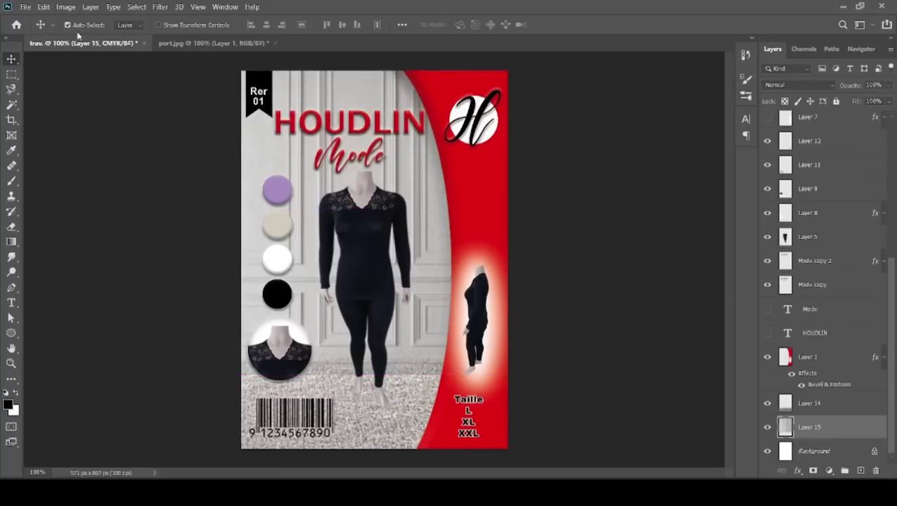
{"action": "left_click", "coordinate": [73, 7]}
{"action": "mouse_move", "coordinate": [84, 33]}
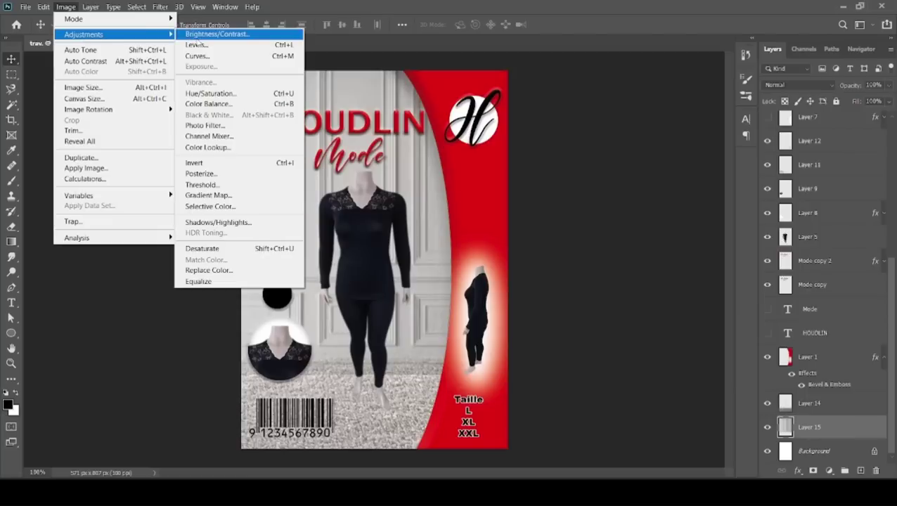
{"action": "left_click", "coordinate": [219, 33]}
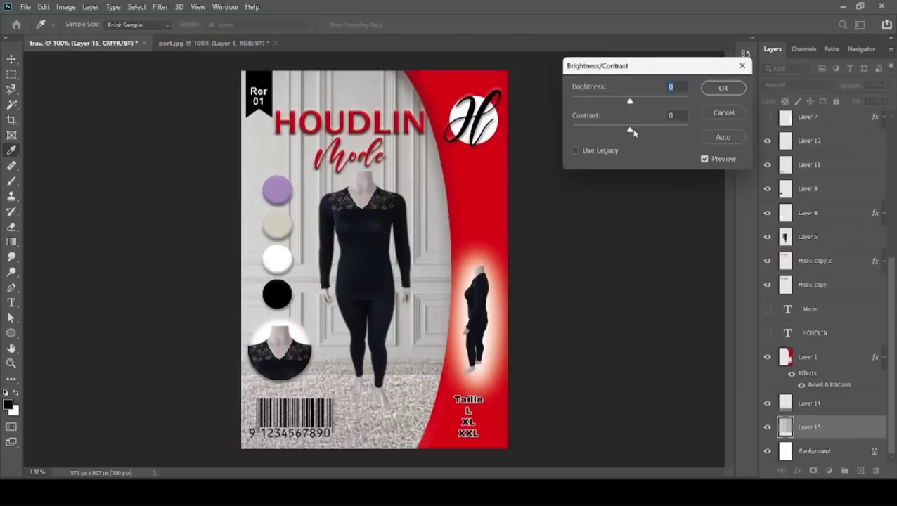
{"action": "left_click_drag", "start_coordinate": [631, 131], "coordinate": [684, 139]}
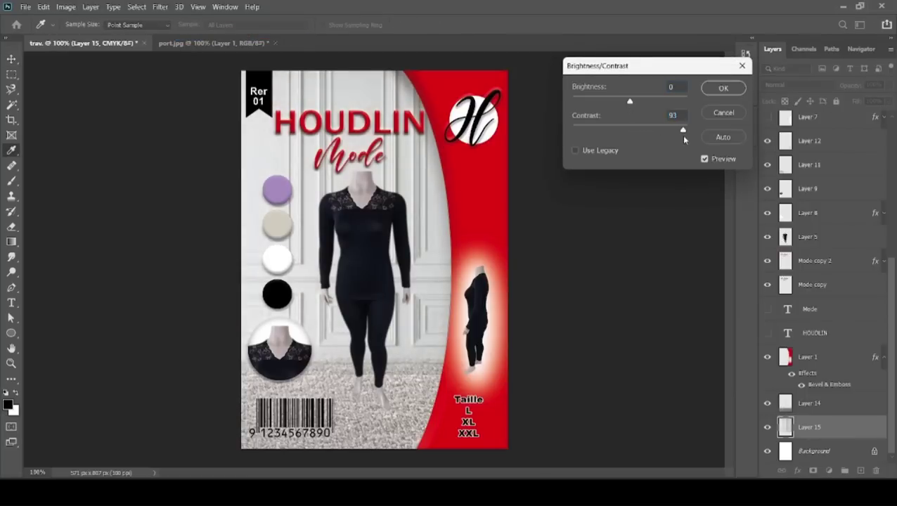
{"action": "left_click_drag", "start_coordinate": [643, 103], "coordinate": [648, 104]}
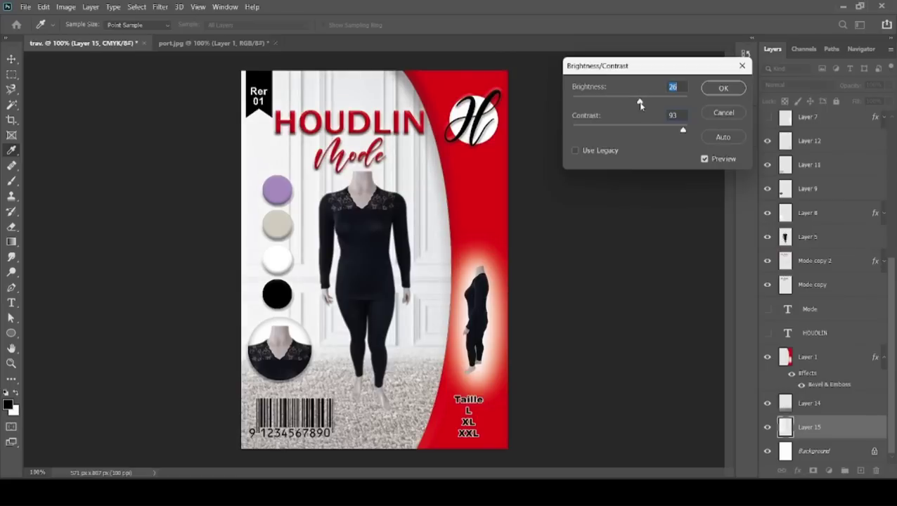
{"action": "left_click", "coordinate": [723, 89]}
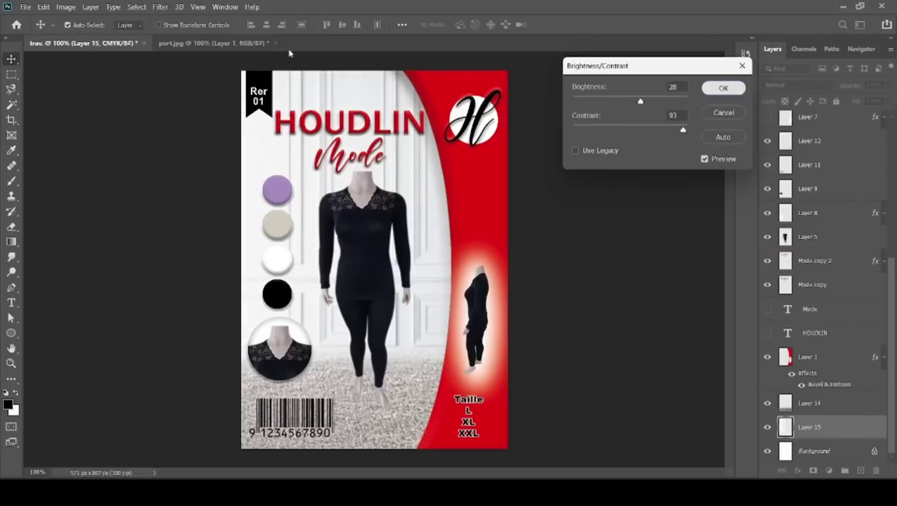
Step: Apply Levels to the wall with black input 102 and brightened midtones
{"action": "key", "text": "ctrl+l"}
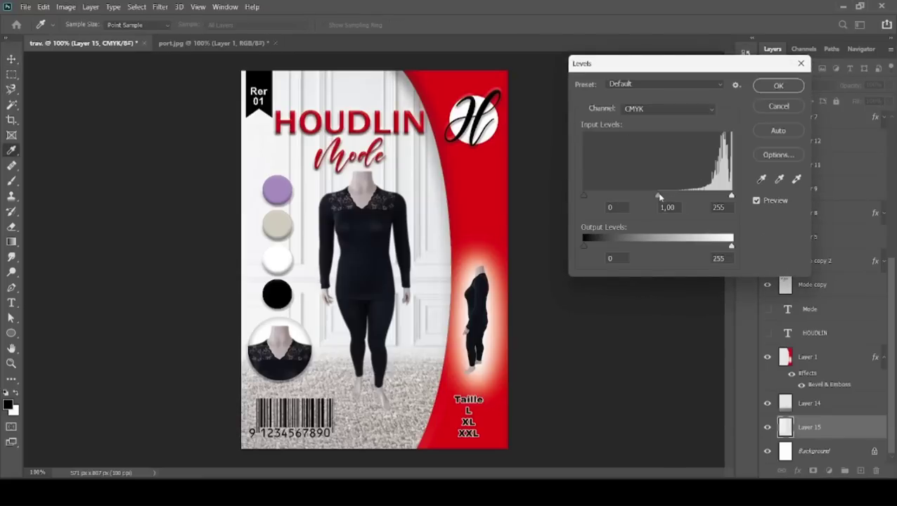
{"action": "left_click_drag", "start_coordinate": [584, 196], "coordinate": [645, 201]}
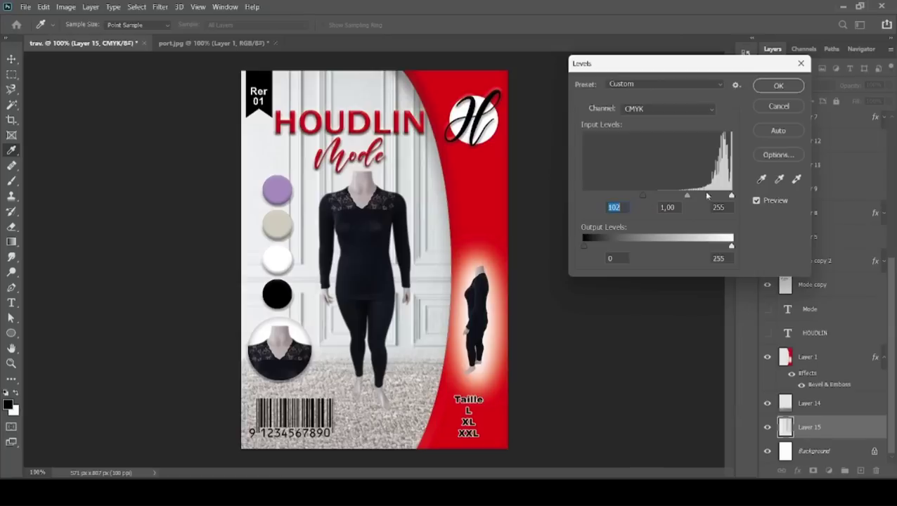
{"action": "mouse_move", "coordinate": [731, 196]}
{"action": "left_mouse_down"}
{"action": "mouse_move", "coordinate": [700, 198]}
{"action": "mouse_move", "coordinate": [740, 207]}
{"action": "left_mouse_up"}
{"action": "left_click_drag", "start_coordinate": [686, 196], "coordinate": [670, 196]}
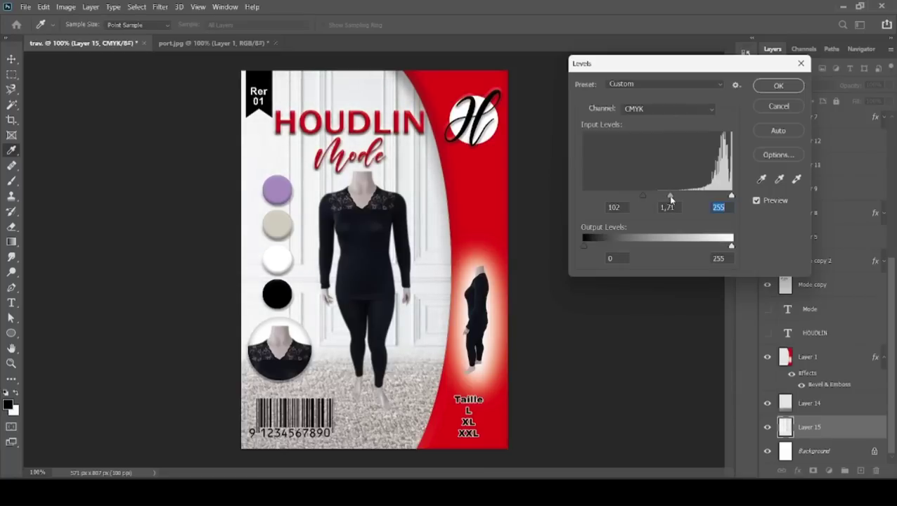
{"action": "left_click", "coordinate": [779, 86]}
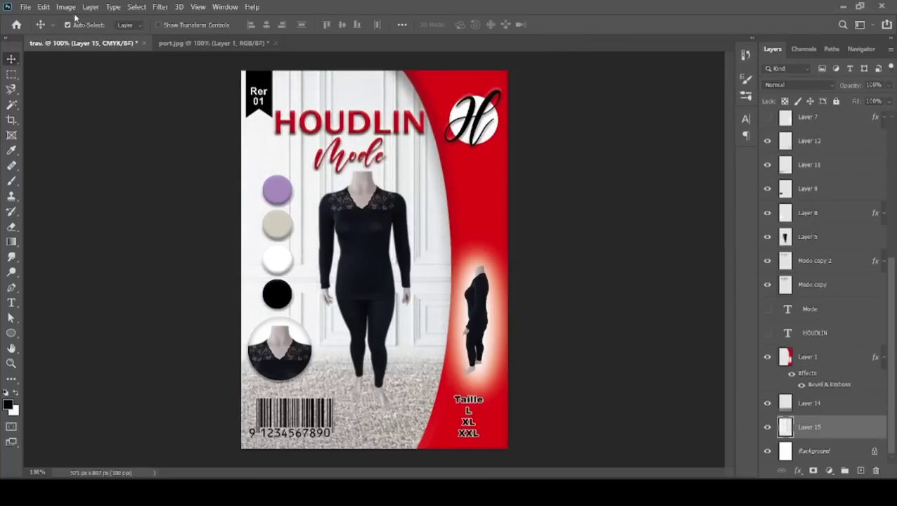
Step: Apply Auto Tone and Auto Contrast, then set Brightness/Contrast to brightness 12, contrast 31
{"action": "left_click", "coordinate": [66, 6]}
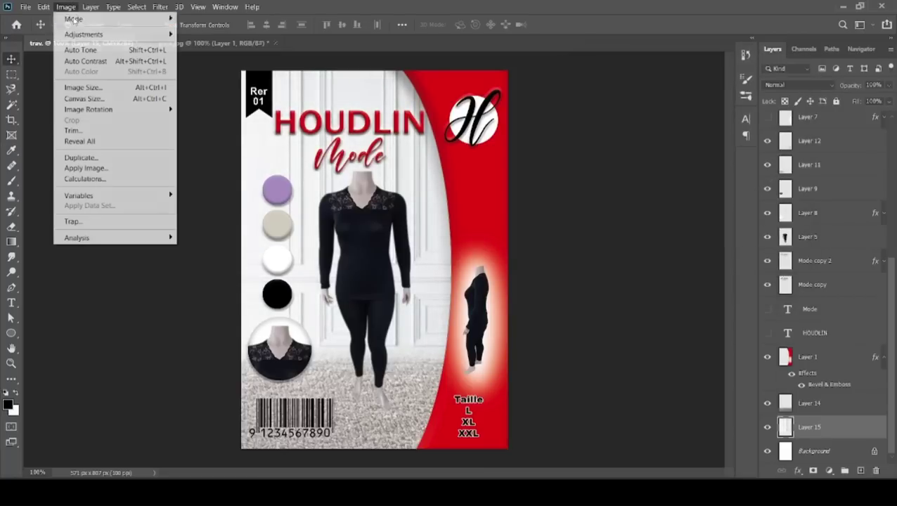
{"action": "left_click", "coordinate": [92, 51]}
{"action": "left_click", "coordinate": [66, 6]}
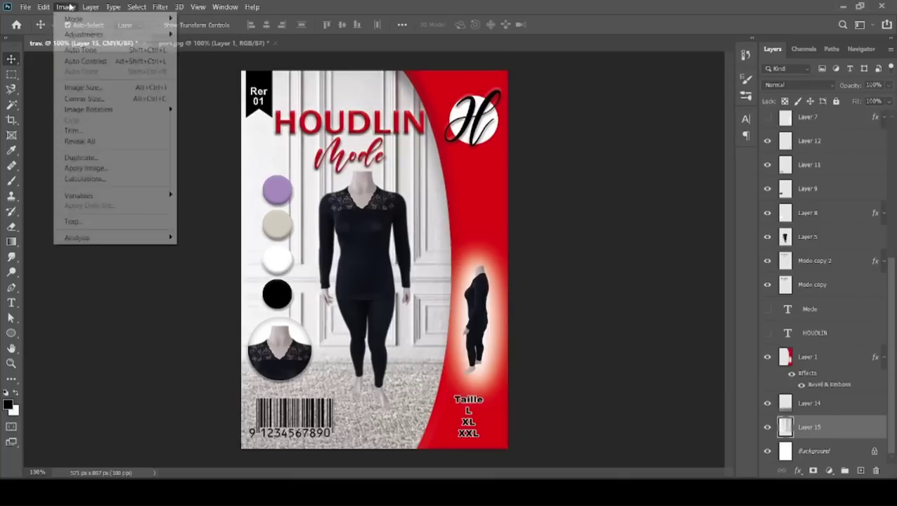
{"action": "left_click", "coordinate": [92, 62]}
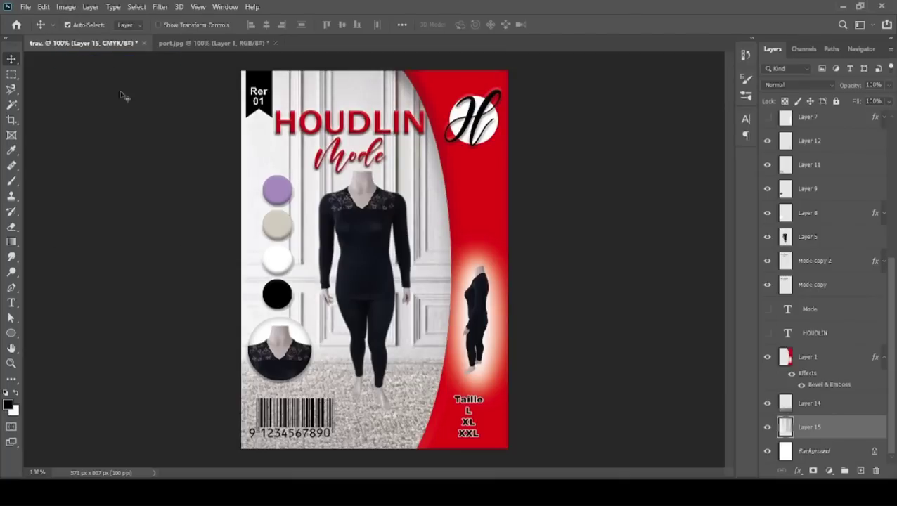
{"action": "left_click", "coordinate": [66, 6]}
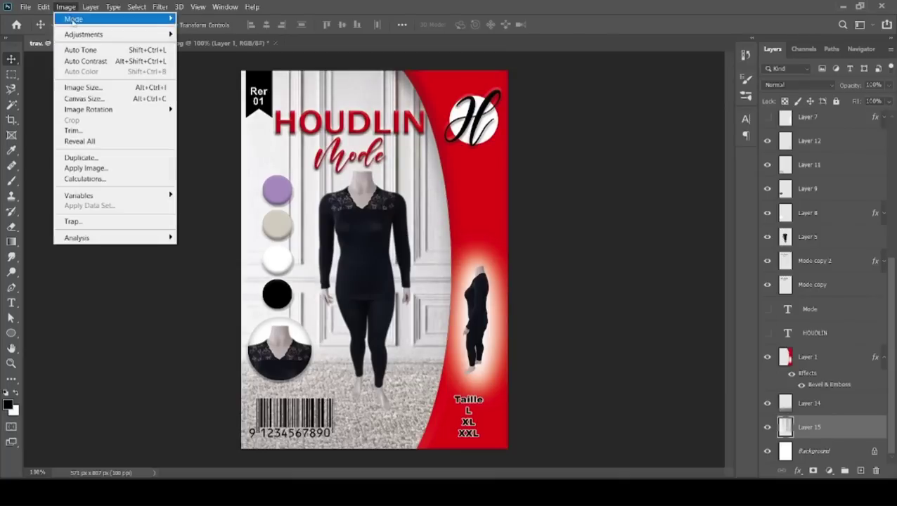
{"action": "mouse_move", "coordinate": [84, 35]}
{"action": "left_click", "coordinate": [196, 36]}
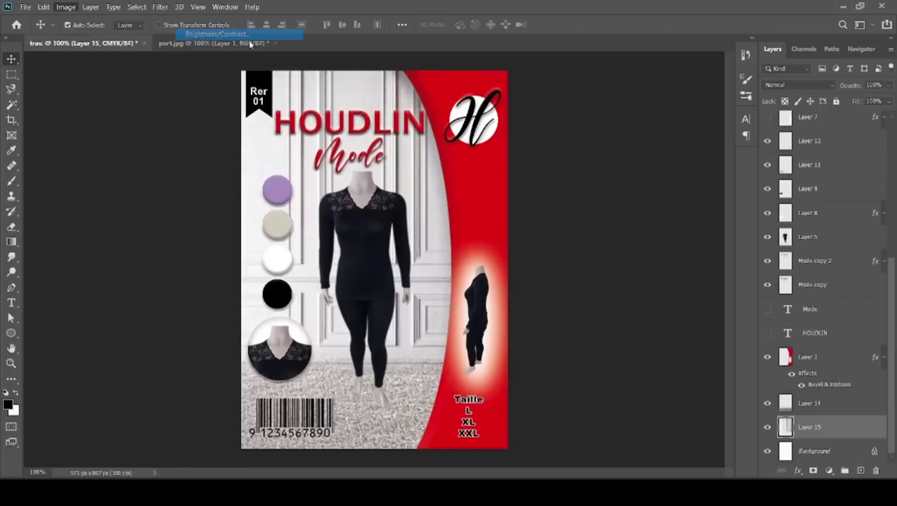
{"action": "mouse_move", "coordinate": [631, 131]}
{"action": "left_mouse_down"}
{"action": "mouse_move", "coordinate": [645, 131]}
{"action": "mouse_move", "coordinate": [635, 103]}
{"action": "left_mouse_up"}
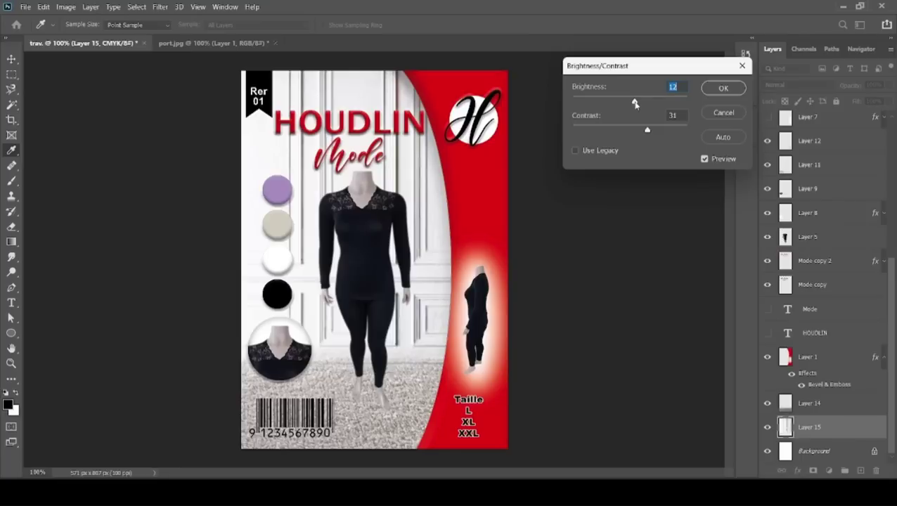
Step: Apply brightness 12 / contrast 31, select the Mode copy 2 layer, and close the room image tab in Chrome
{"action": "left_click", "coordinate": [724, 88]}
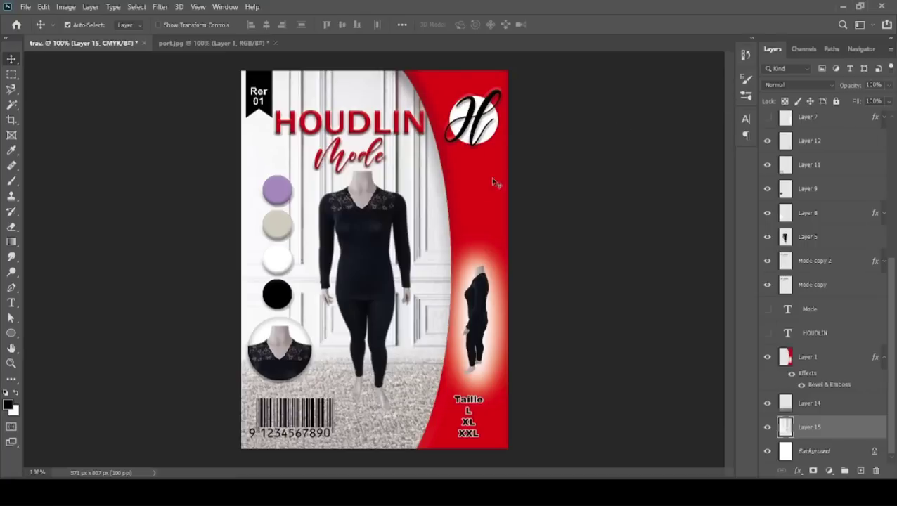
{"action": "left_click", "coordinate": [379, 130]}
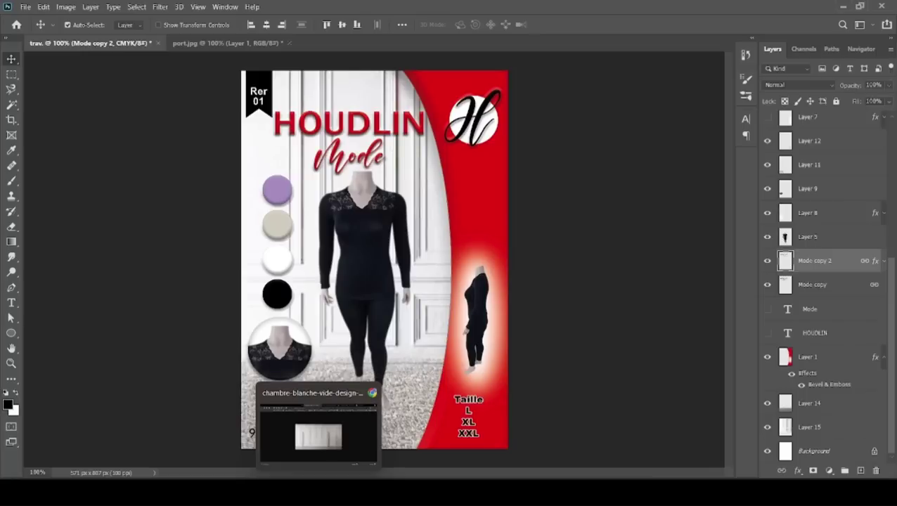
{"action": "left_click", "coordinate": [318, 432]}
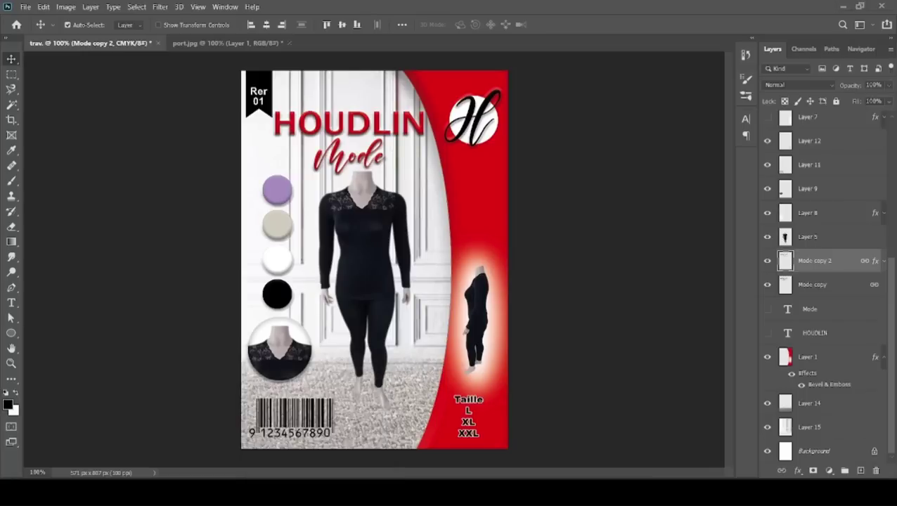
{"action": "key", "text": "ctrl+w"}
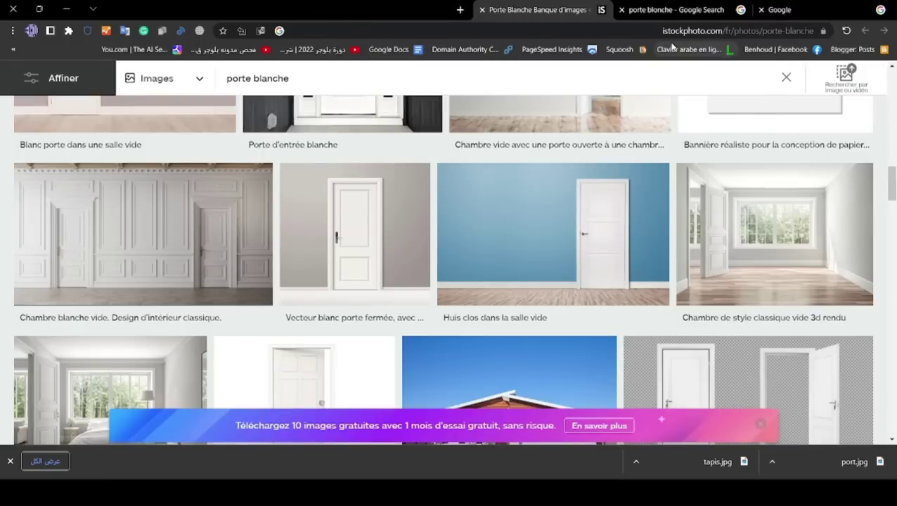
Step: Close the leftover stock-photo tabs and run a new Google search for 'texture'
{"action": "key", "text": "ctrl+w"}
{"action": "key", "text": "ctrl+Tab"}
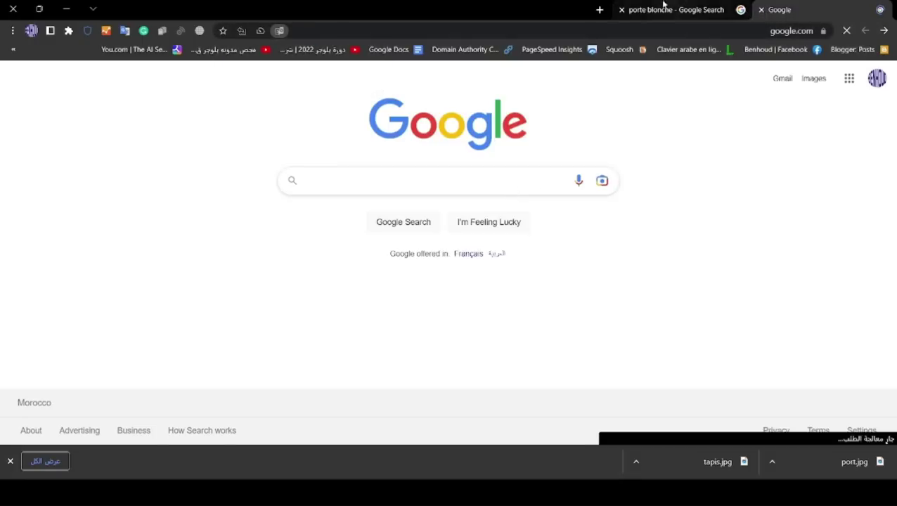
{"action": "left_click", "coordinate": [621, 10]}
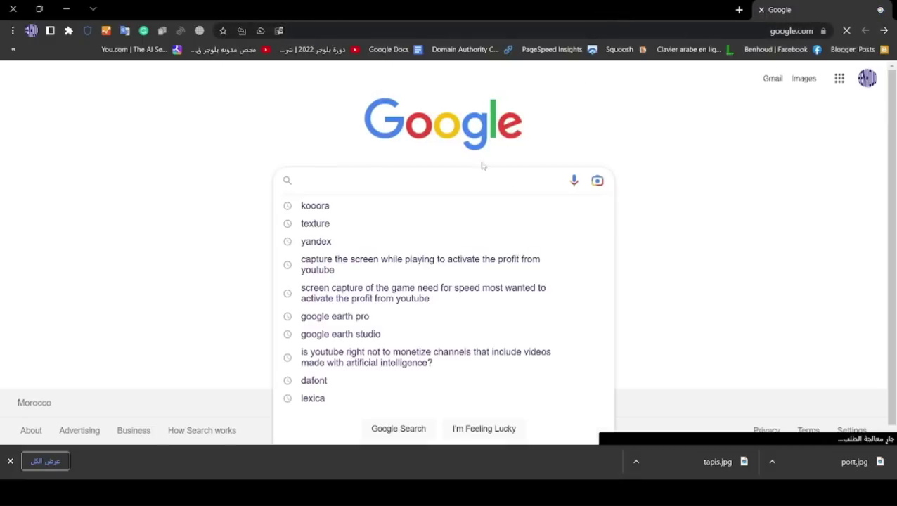
{"action": "type", "text": "to"}
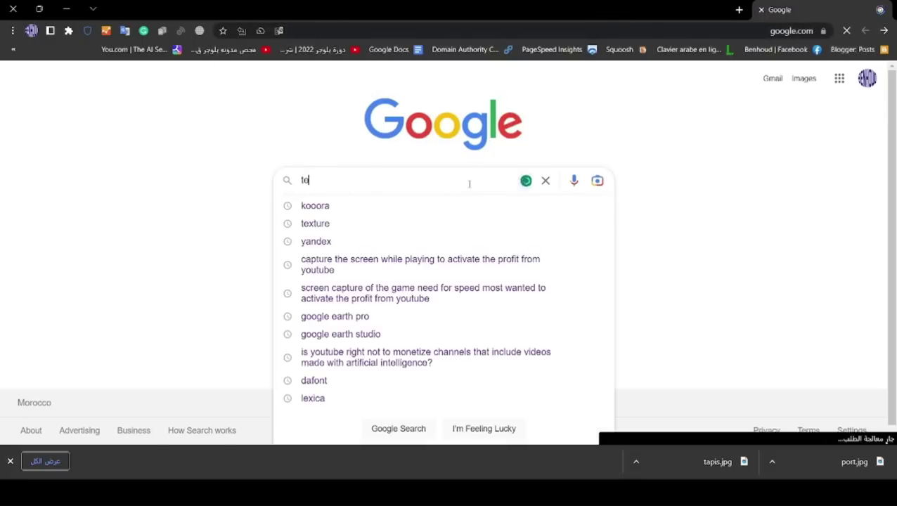
{"action": "type", "text": "xtu"}
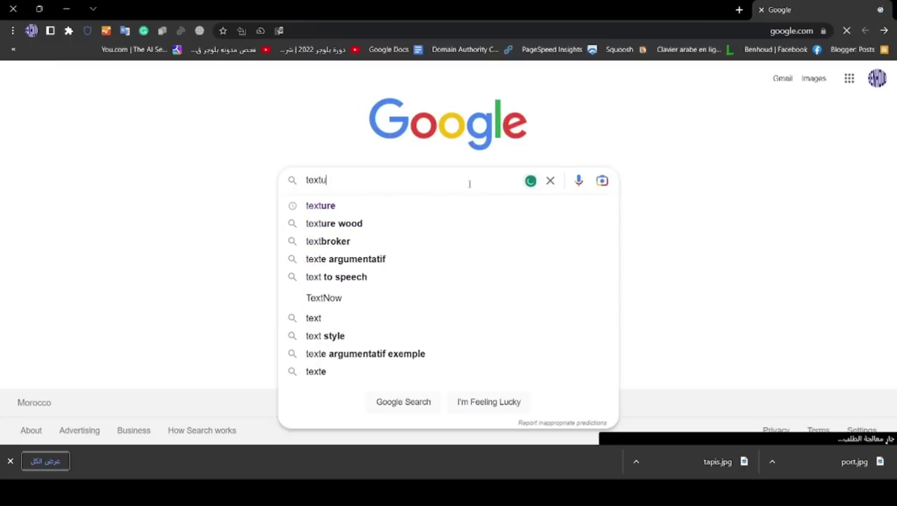
{"action": "type", "text": "re"}
{"action": "key", "text": "Return"}
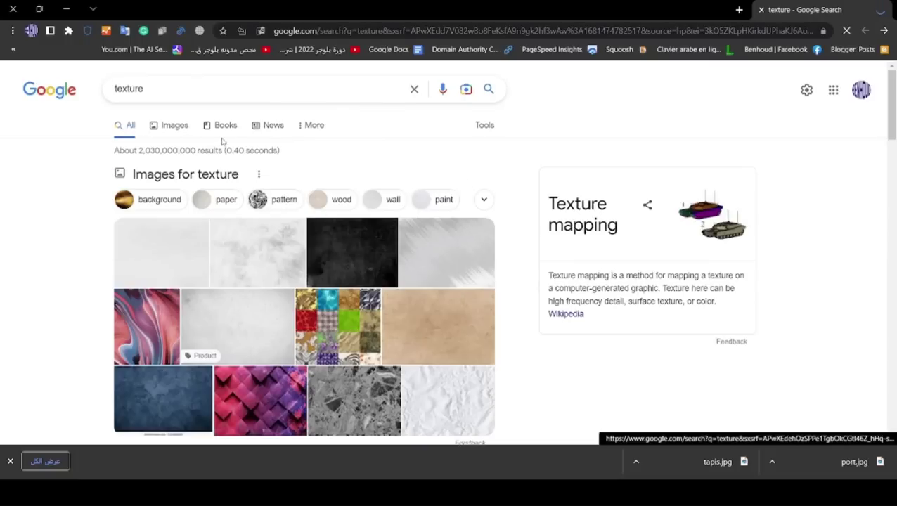
Step: Switch to Images and filter the results to type Line Drawing
{"action": "scroll", "coordinate": [183, 131], "scroll_direction": "down", "scroll_amount": 5}
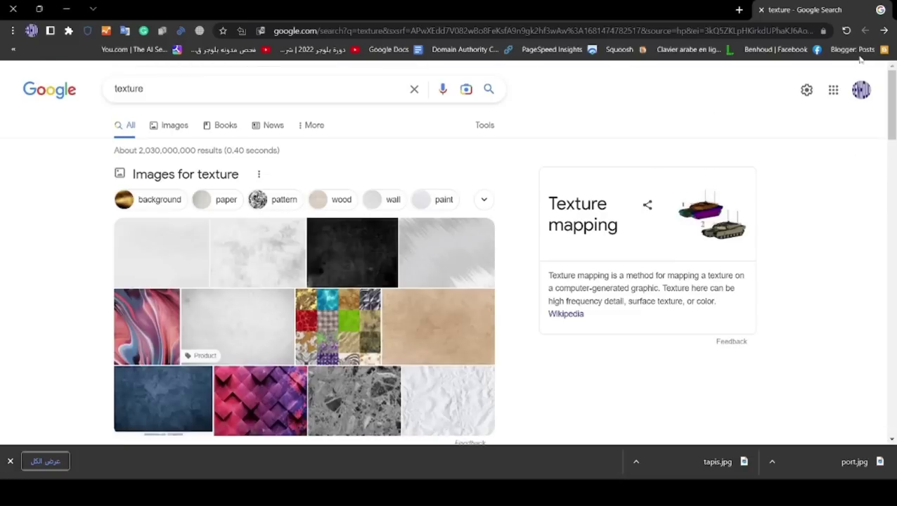
{"action": "left_click", "coordinate": [173, 127]}
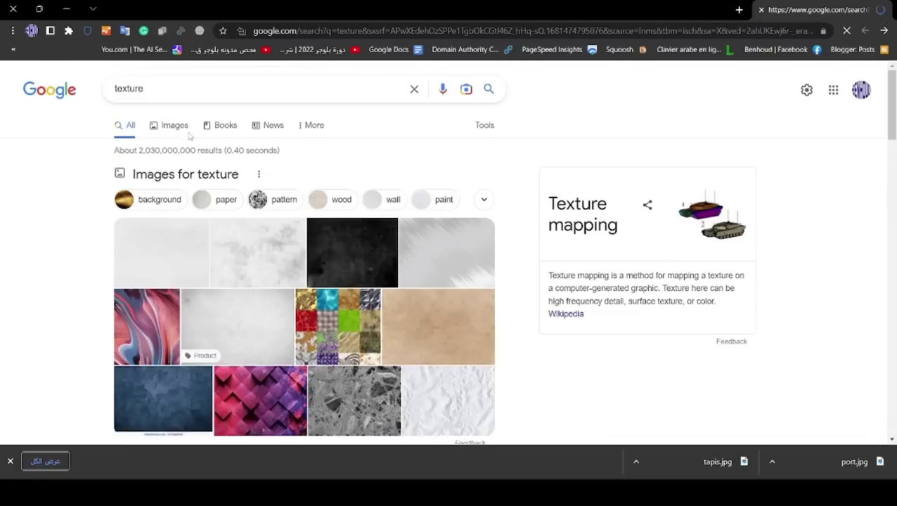
{"action": "left_click", "coordinate": [476, 125]}
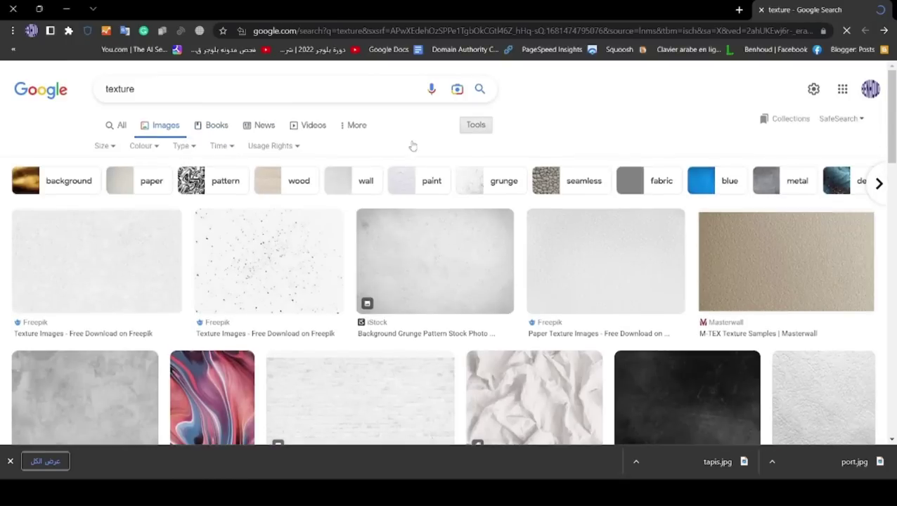
{"action": "left_click", "coordinate": [195, 147]}
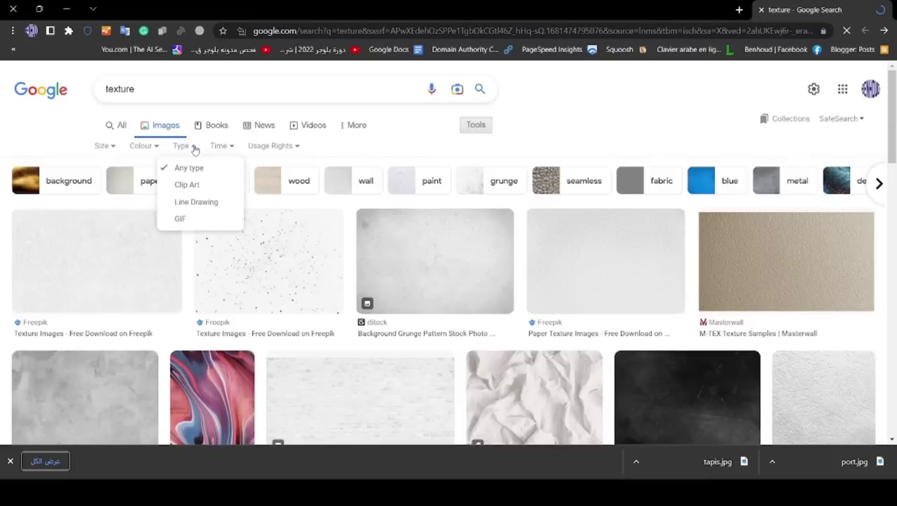
{"action": "left_click", "coordinate": [200, 202]}
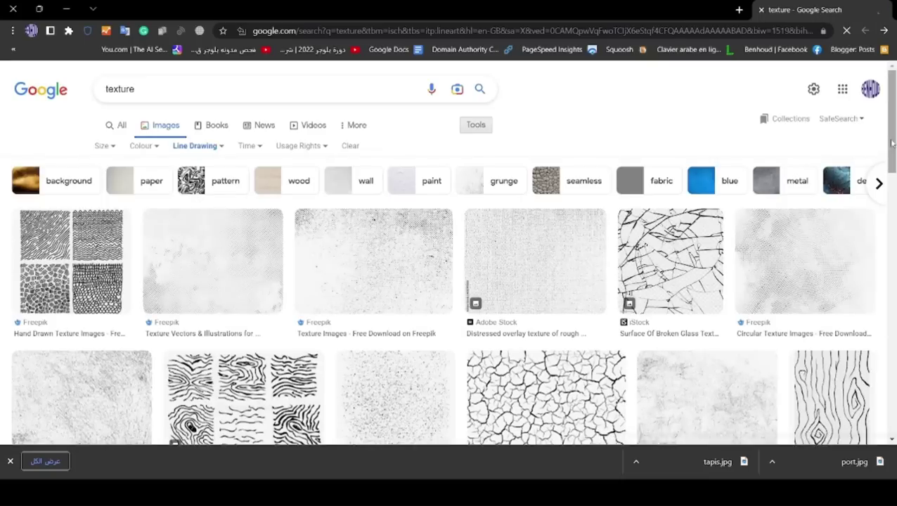
Step: Preview the succulent leaf line drawing, close it, and scroll back through the results
{"action": "mouse_move", "coordinate": [891, 143]}
{"action": "left_mouse_down"}
{"action": "mouse_move", "coordinate": [892, 263]}
{"action": "mouse_move", "coordinate": [892, 207]}
{"action": "left_mouse_up"}
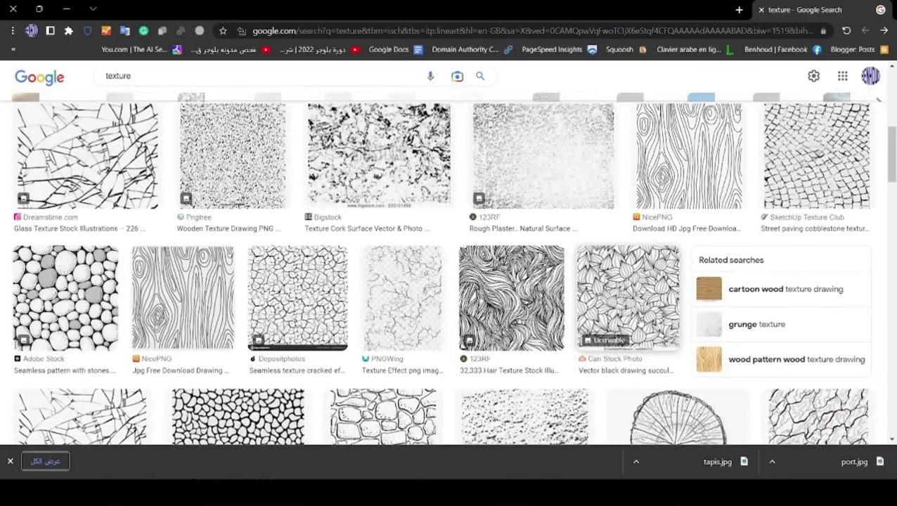
{"action": "left_click", "coordinate": [673, 275]}
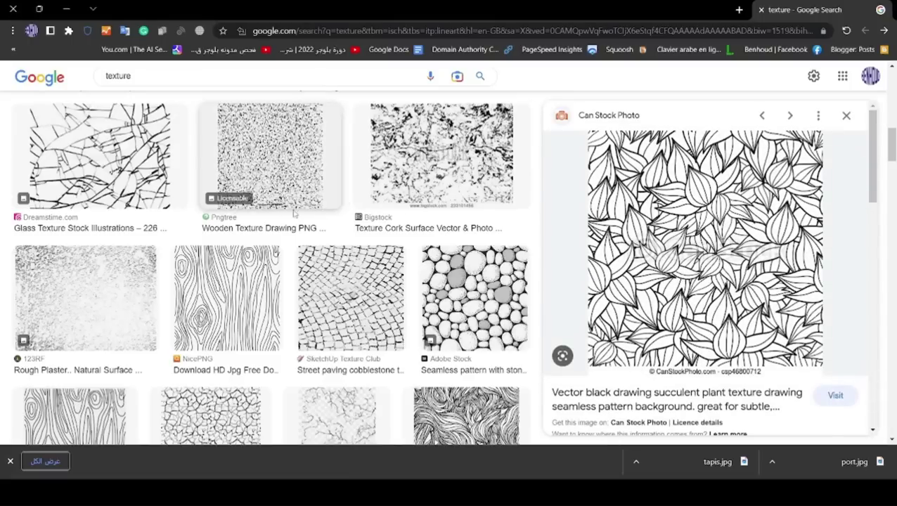
{"action": "left_click", "coordinate": [847, 117]}
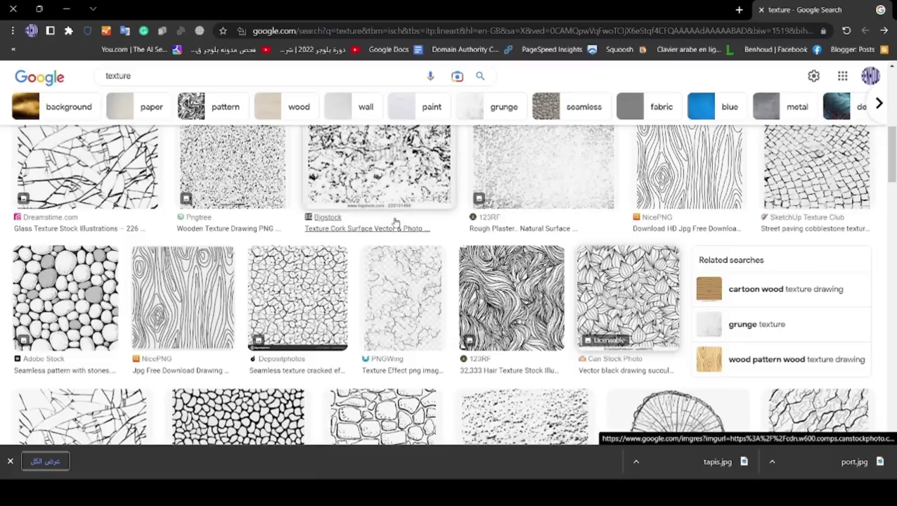
{"action": "left_click_drag", "start_coordinate": [891, 176], "coordinate": [892, 113]}
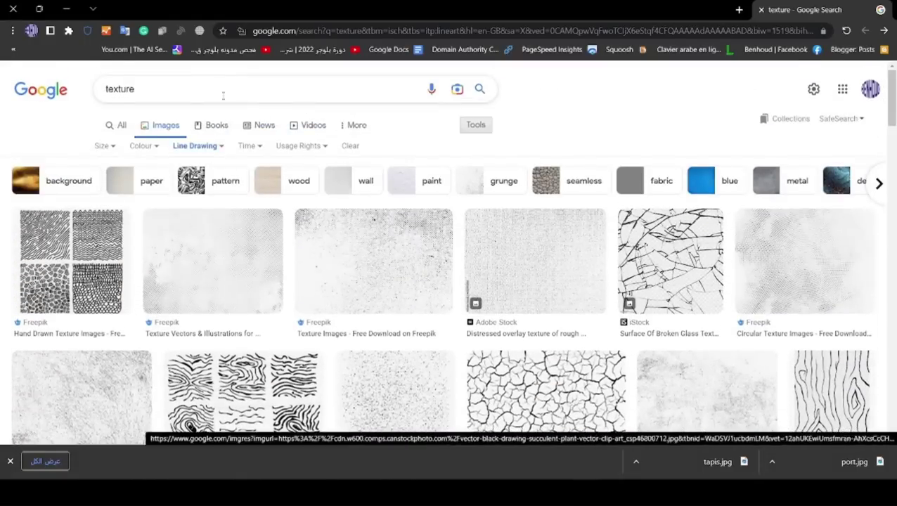
{"action": "left_click", "coordinate": [208, 89]}
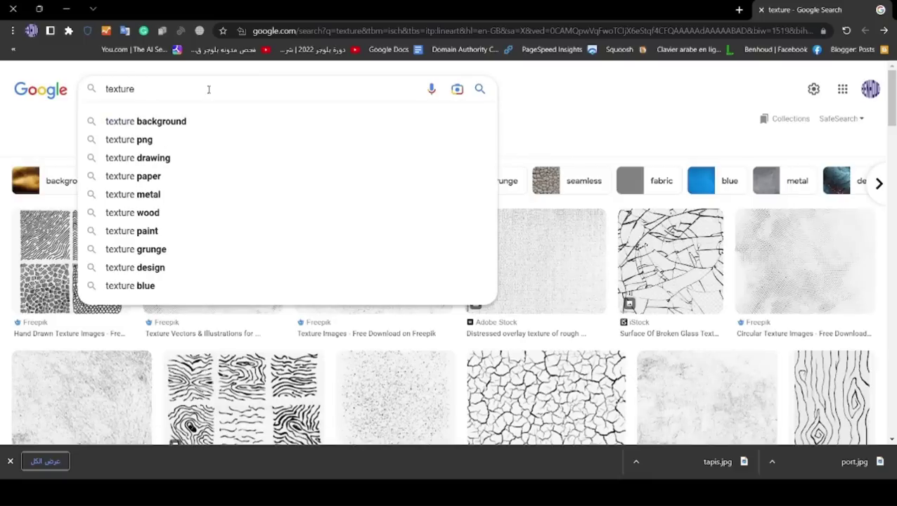
{"action": "key", "text": "BackSpace"}
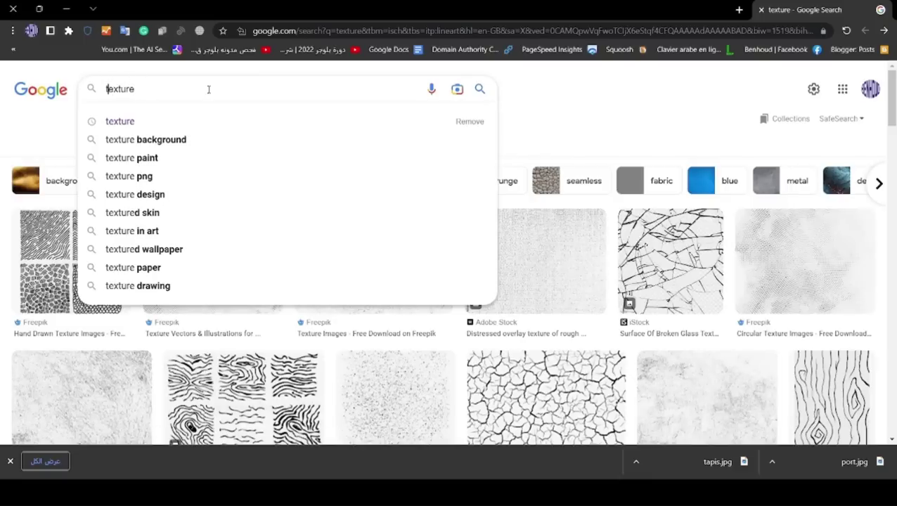
{"action": "type", "text": "free"}
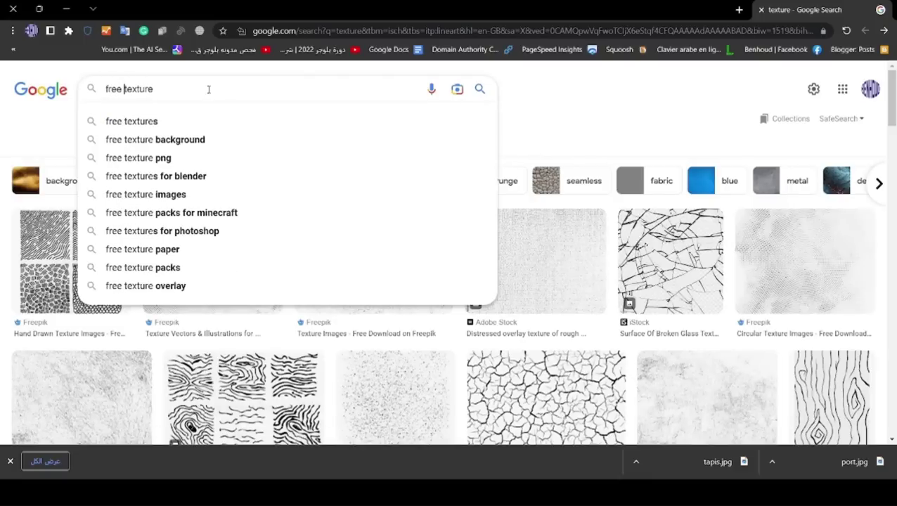
{"action": "key", "text": "Return"}
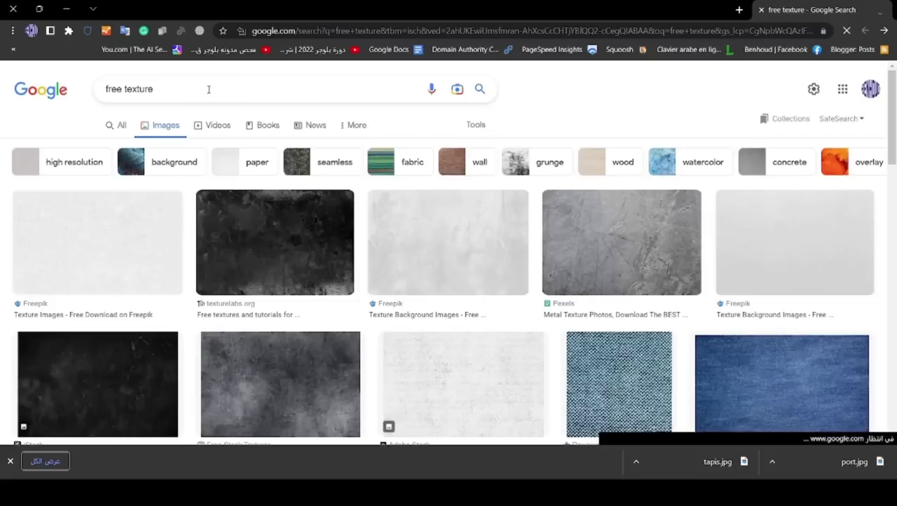
{"action": "left_click", "coordinate": [475, 124]}
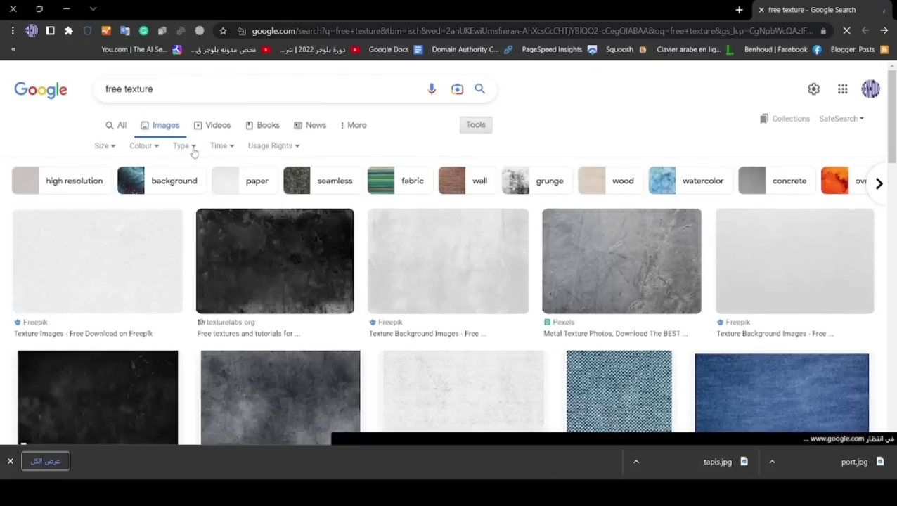
{"action": "left_click", "coordinate": [191, 147]}
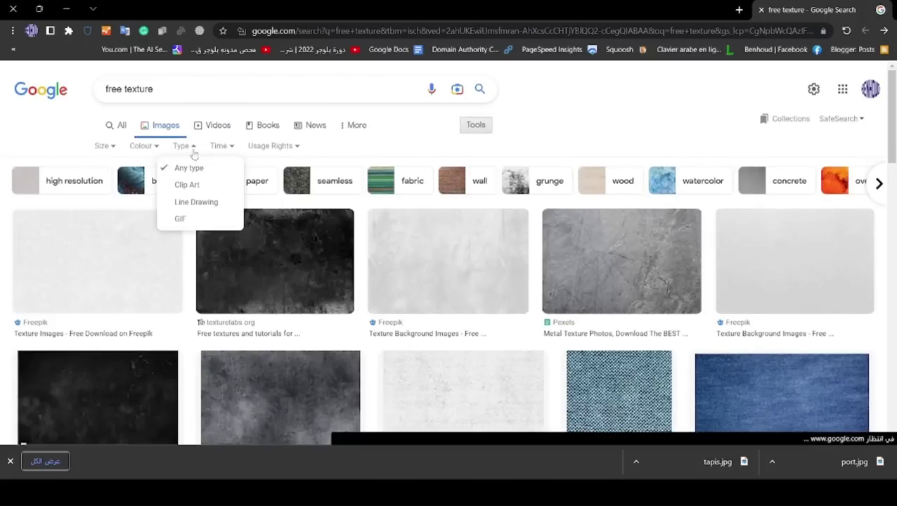
{"action": "left_click", "coordinate": [200, 203]}
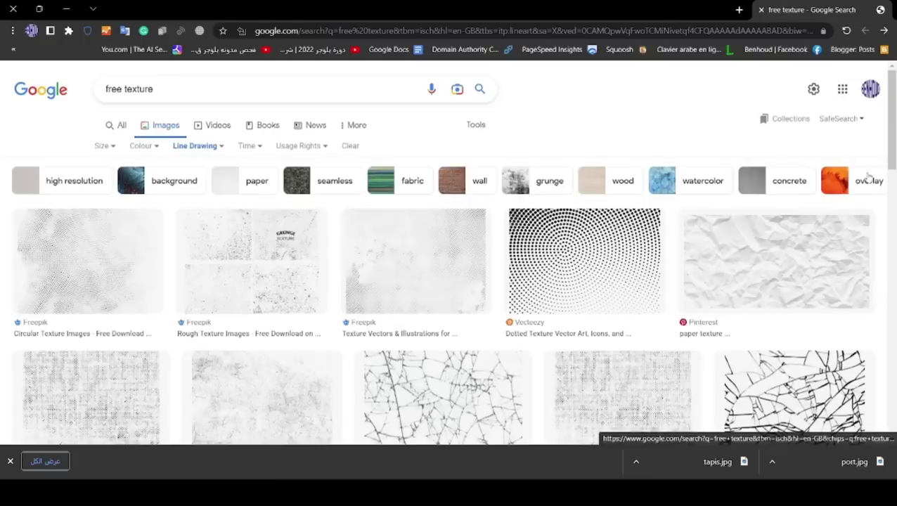
{"action": "left_click_drag", "start_coordinate": [890, 160], "coordinate": [891, 190]}
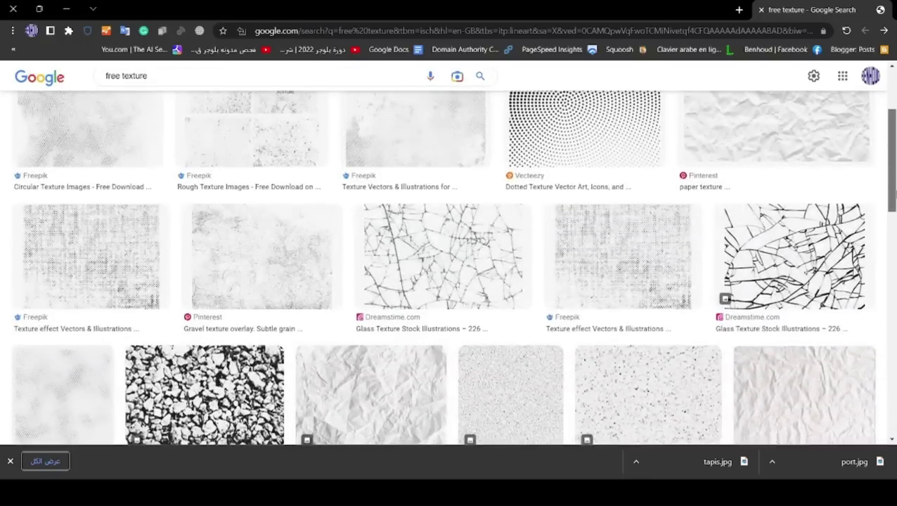
{"action": "scroll", "coordinate": [450, 267], "scroll_direction": "down", "scroll_amount": 1}
{"action": "scroll", "coordinate": [450, 268], "scroll_direction": "down", "scroll_amount": 2}
{"action": "scroll", "coordinate": [450, 267], "scroll_direction": "down", "scroll_amount": 1}
{"action": "scroll", "coordinate": [894, 328], "scroll_direction": "down", "scroll_amount": 2}
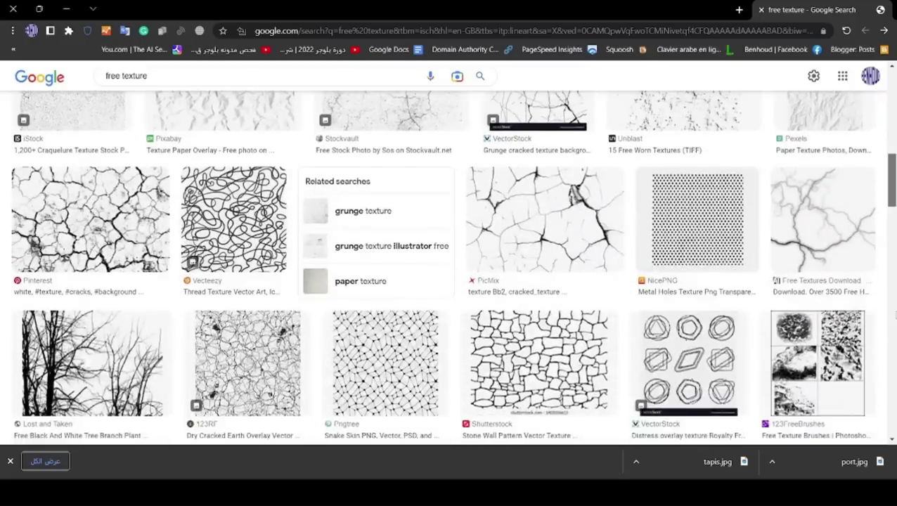
{"action": "scroll", "coordinate": [893, 328], "scroll_direction": "down", "scroll_amount": 1}
{"action": "scroll", "coordinate": [894, 328], "scroll_direction": "down", "scroll_amount": 2}
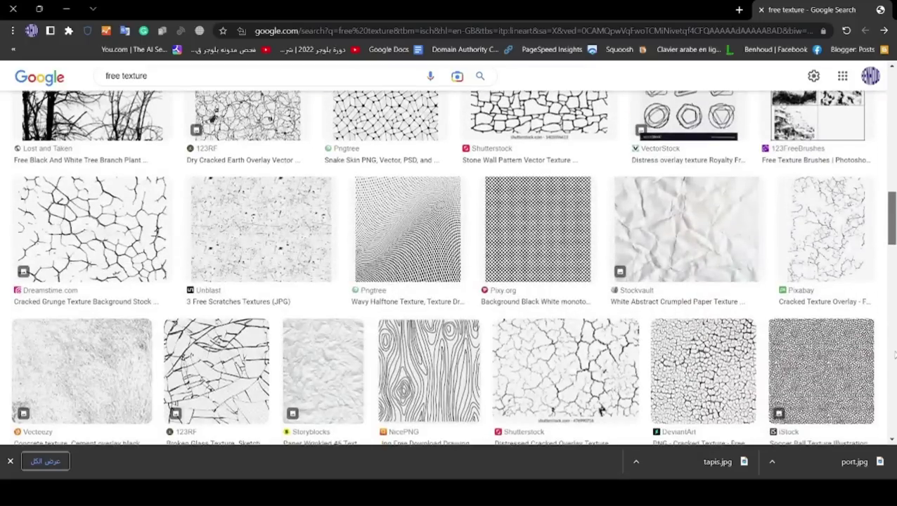
{"action": "scroll", "coordinate": [894, 355], "scroll_direction": "down", "scroll_amount": 2}
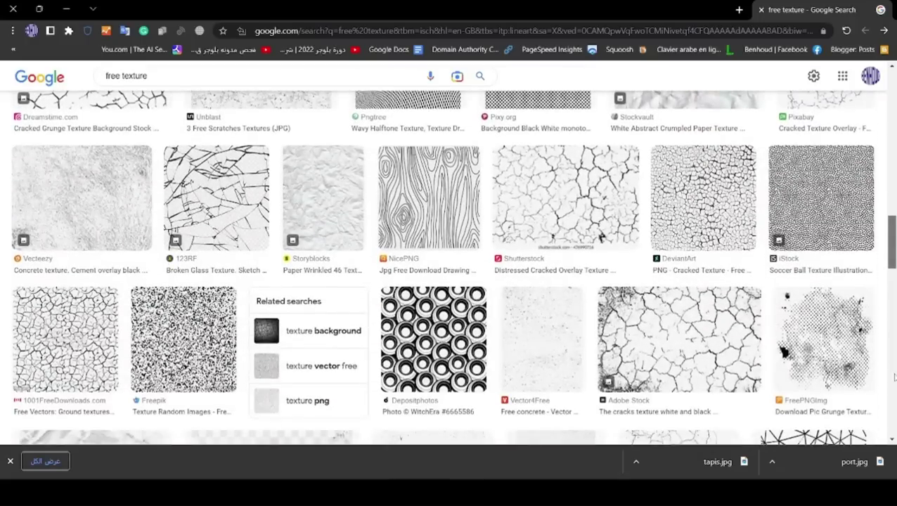
{"action": "scroll", "coordinate": [894, 378], "scroll_direction": "down", "scroll_amount": 2}
{"action": "scroll", "coordinate": [894, 394], "scroll_direction": "down", "scroll_amount": 2}
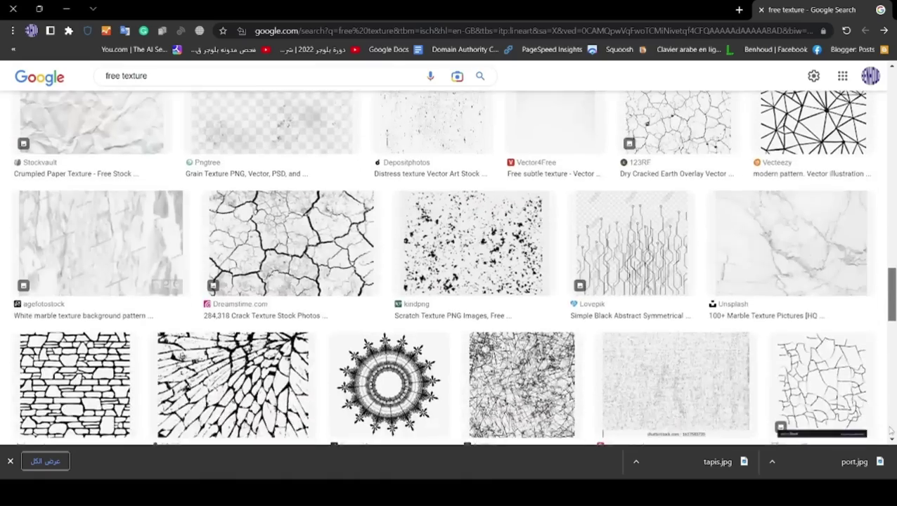
{"action": "scroll", "coordinate": [892, 407], "scroll_direction": "up", "scroll_amount": 1}
{"action": "scroll", "coordinate": [891, 422], "scroll_direction": "down", "scroll_amount": 2}
{"action": "scroll", "coordinate": [889, 442], "scroll_direction": "down", "scroll_amount": 1}
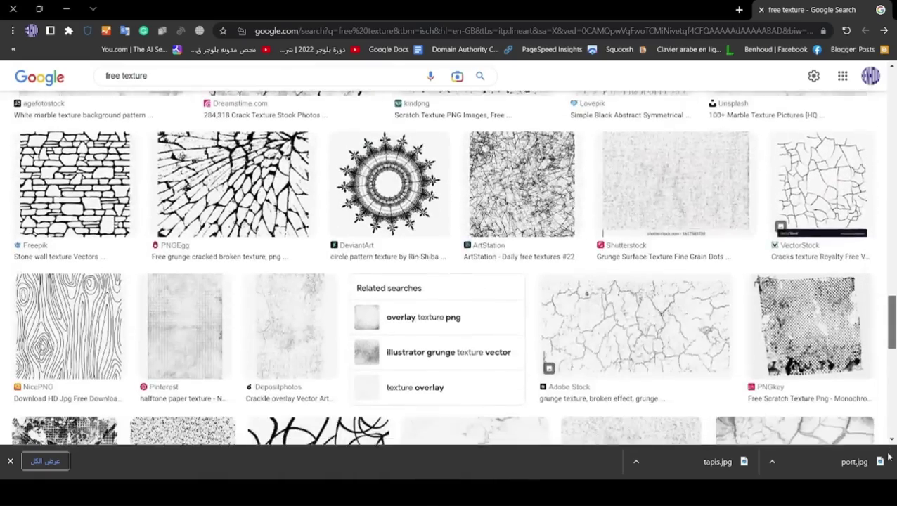
{"action": "scroll", "coordinate": [890, 443], "scroll_direction": "down", "scroll_amount": 3}
{"action": "scroll", "coordinate": [450, 267], "scroll_direction": "down", "scroll_amount": 3}
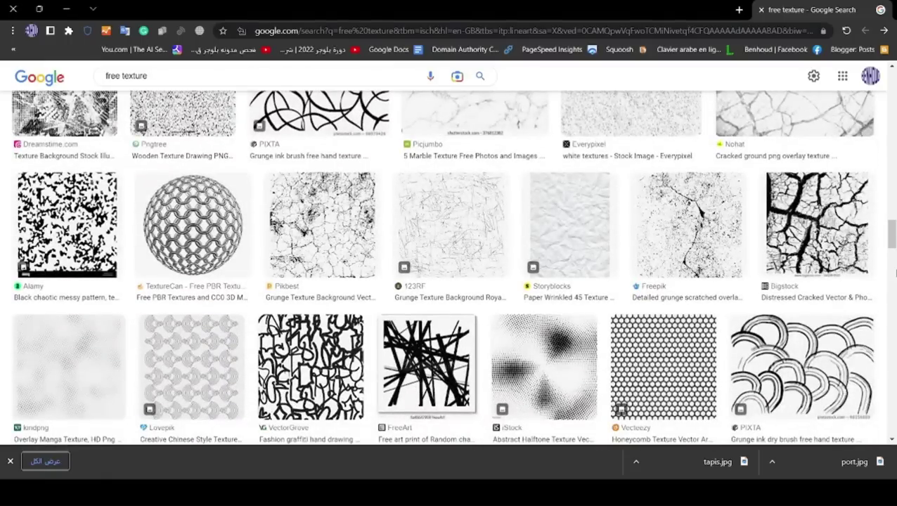
{"action": "left_click_drag", "start_coordinate": [890, 237], "coordinate": [881, 485]}
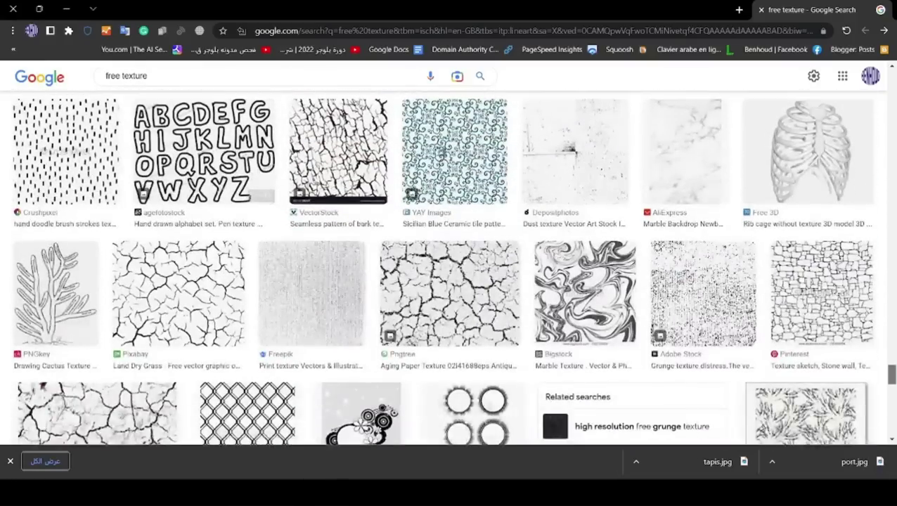
{"action": "scroll", "coordinate": [449, 267], "scroll_direction": "down", "scroll_amount": 2}
{"action": "scroll", "coordinate": [450, 267], "scroll_direction": "down", "scroll_amount": 2}
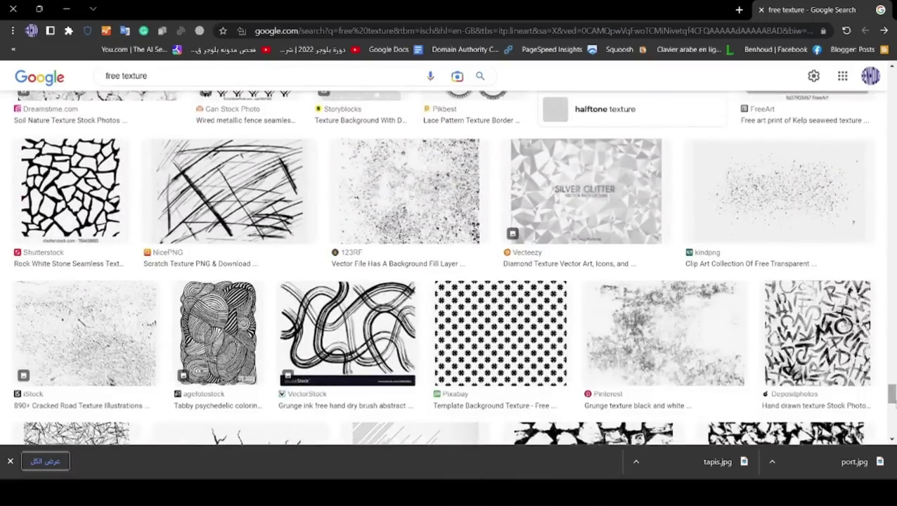
{"action": "left_click_drag", "start_coordinate": [891, 394], "coordinate": [895, 462]}
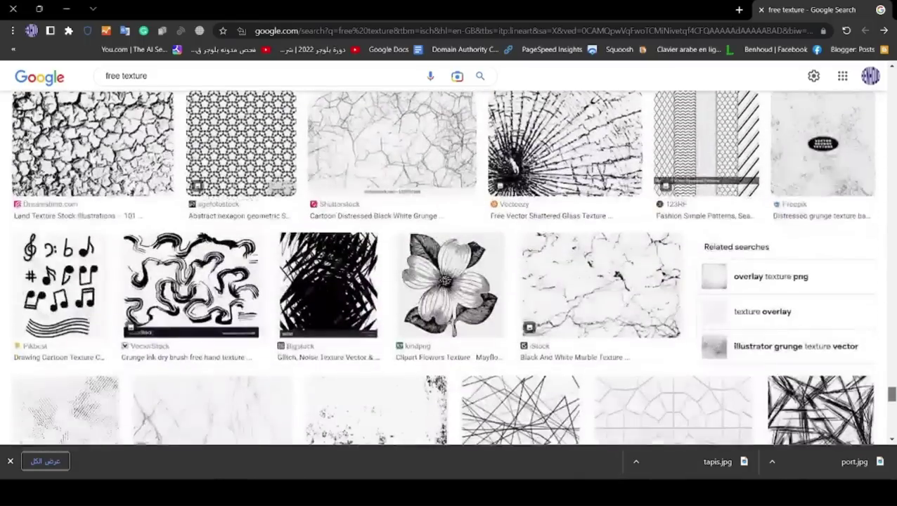
{"action": "left_click_drag", "start_coordinate": [895, 462], "coordinate": [895, 464]}
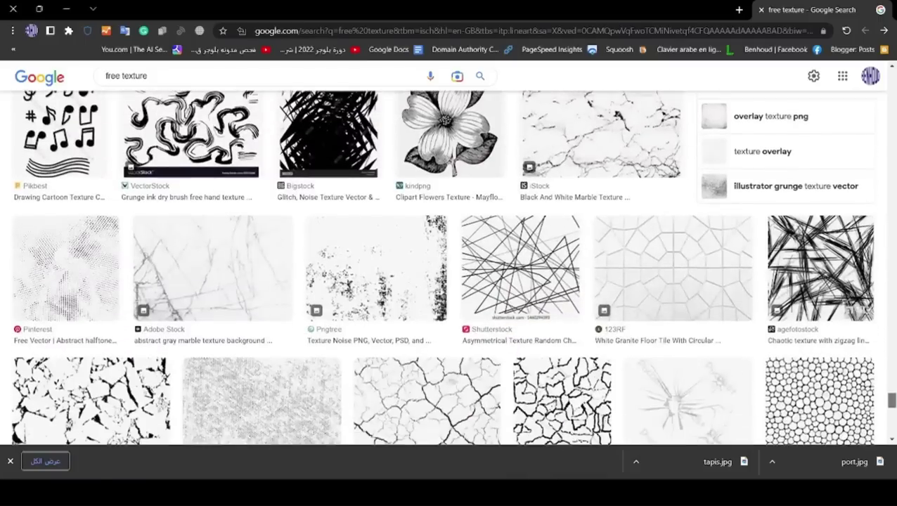
{"action": "scroll", "coordinate": [450, 267], "scroll_direction": "down", "scroll_amount": 10}
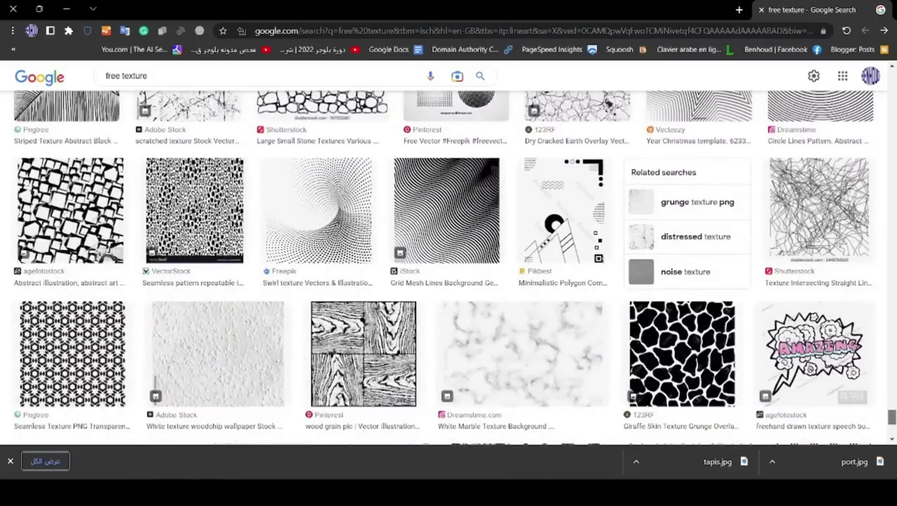
{"action": "mouse_move", "coordinate": [891, 417]}
{"action": "left_mouse_down"}
{"action": "mouse_move", "coordinate": [892, 426]}
{"action": "mouse_move", "coordinate": [842, 5]}
{"action": "left_mouse_up"}
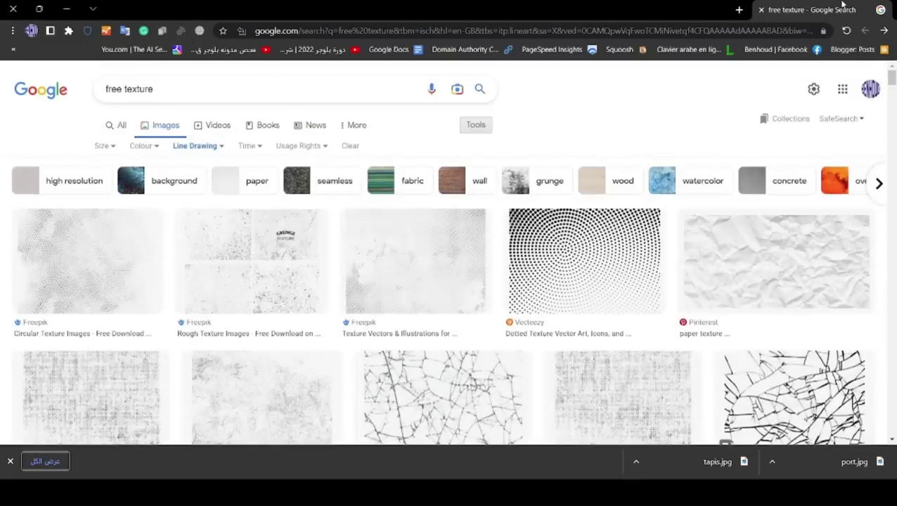
Step: Search for 'free texture a barock' and filter the images to Line Drawing
{"action": "left_click", "coordinate": [257, 88]}
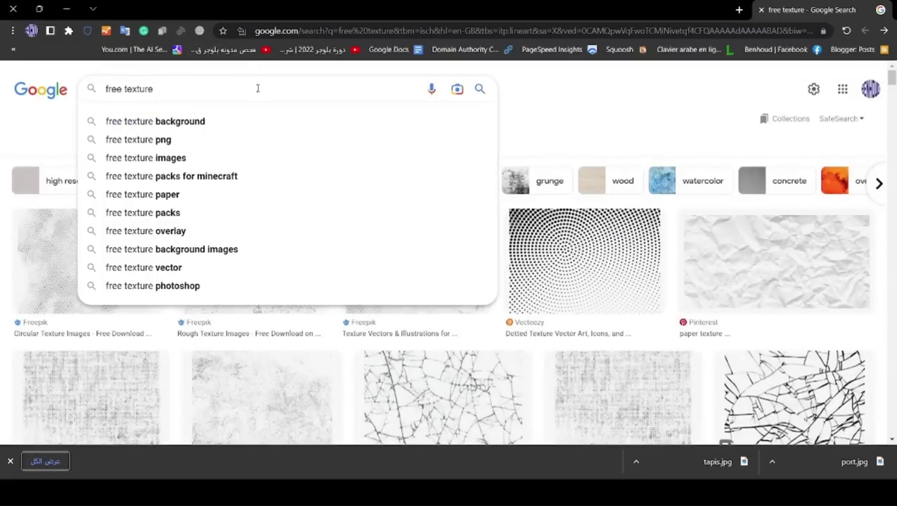
{"action": "type", "text": " a barock"}
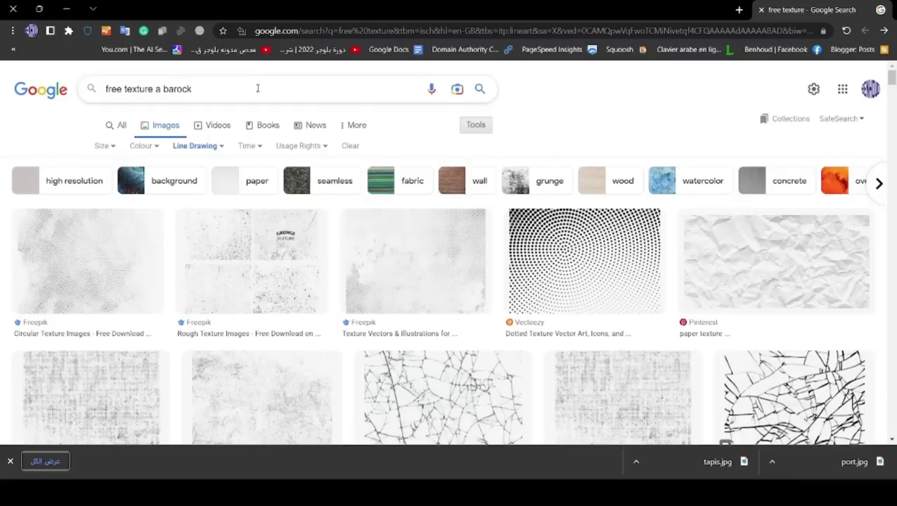
{"action": "key", "text": "Return"}
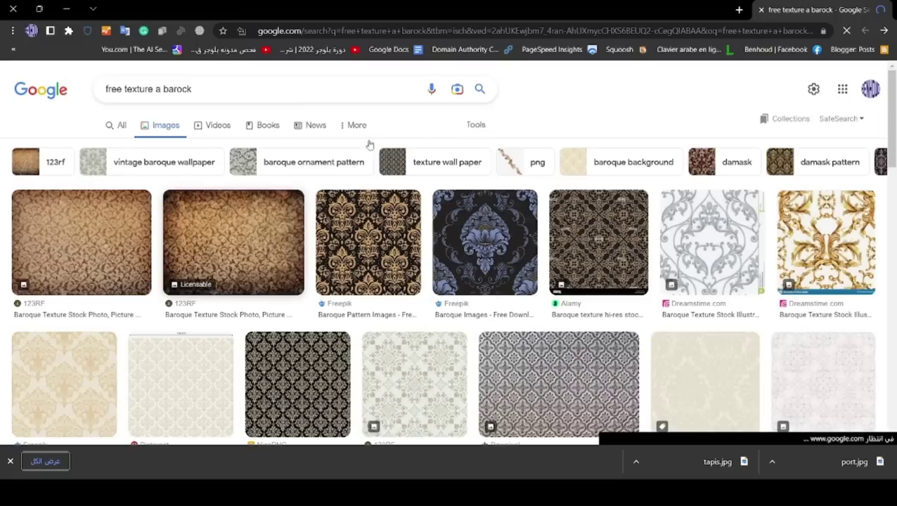
{"action": "left_click", "coordinate": [476, 124]}
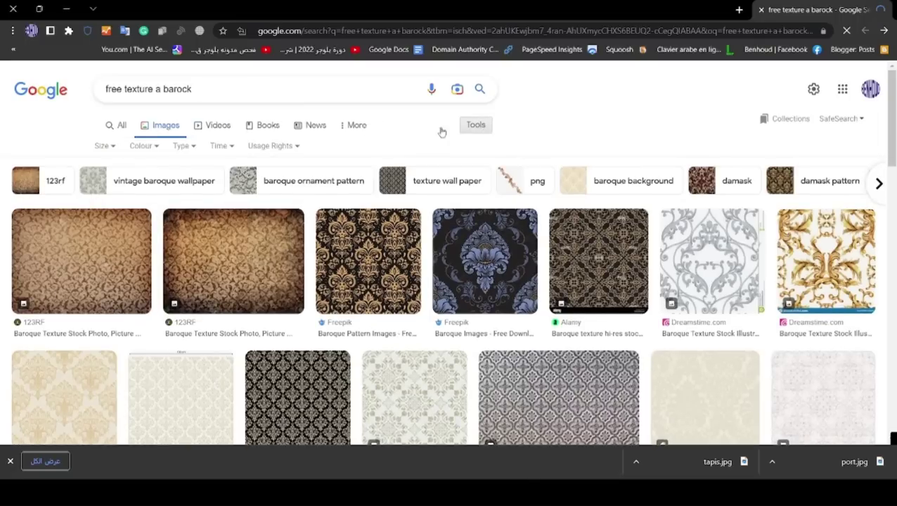
{"action": "left_click", "coordinate": [192, 146]}
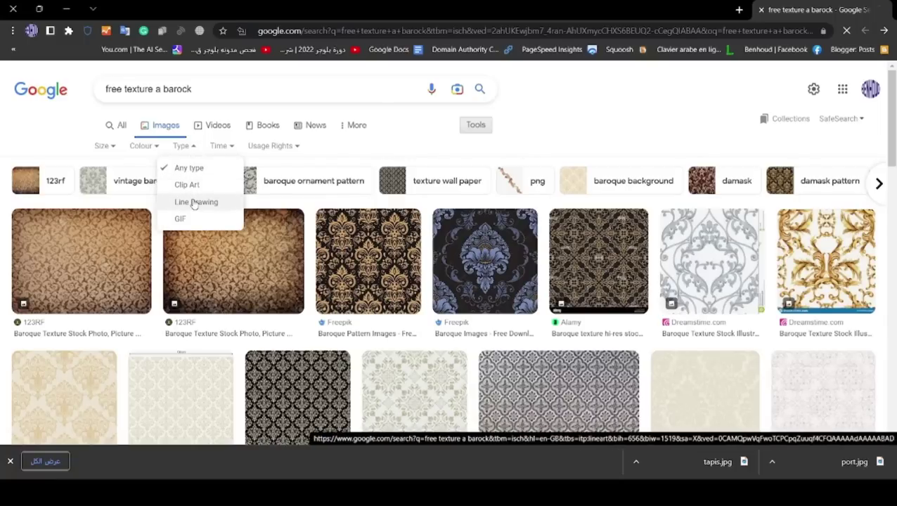
{"action": "left_click", "coordinate": [194, 202]}
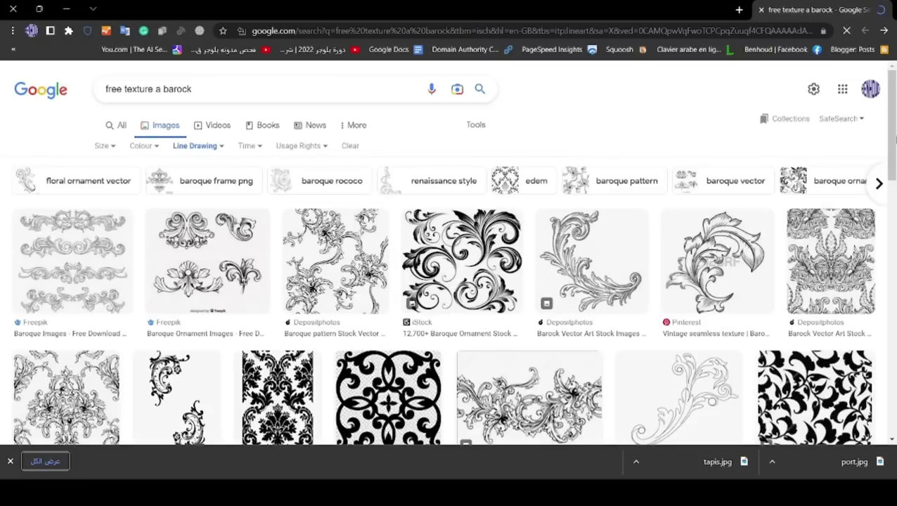
Step: Scroll through the baroque ornament line-drawing results
{"action": "left_click_drag", "start_coordinate": [894, 141], "coordinate": [894, 265]}
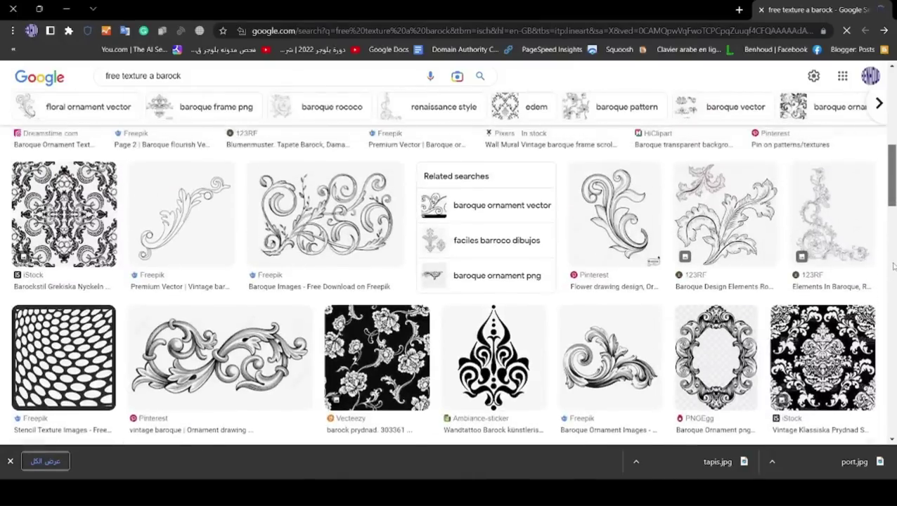
{"action": "left_click_drag", "start_coordinate": [893, 264], "coordinate": [890, 447]}
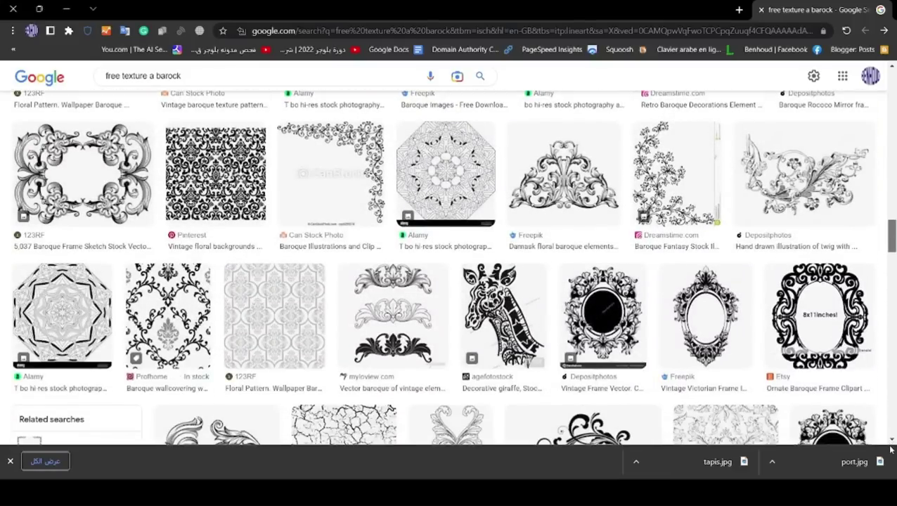
{"action": "scroll", "coordinate": [891, 446], "scroll_direction": "down", "scroll_amount": 5}
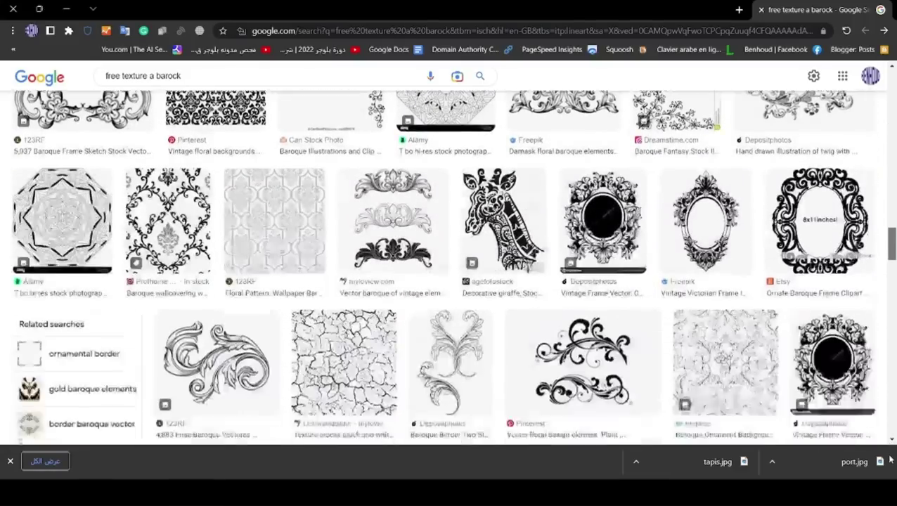
{"action": "scroll", "coordinate": [889, 477], "scroll_direction": "down", "scroll_amount": 1}
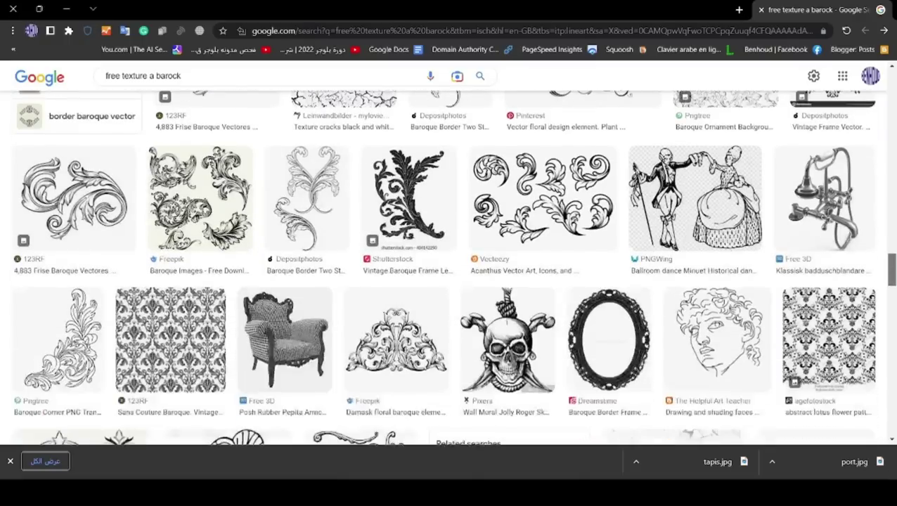
{"action": "scroll", "coordinate": [889, 476], "scroll_direction": "down", "scroll_amount": 2}
{"action": "scroll", "coordinate": [450, 267], "scroll_direction": "up", "scroll_amount": 3}
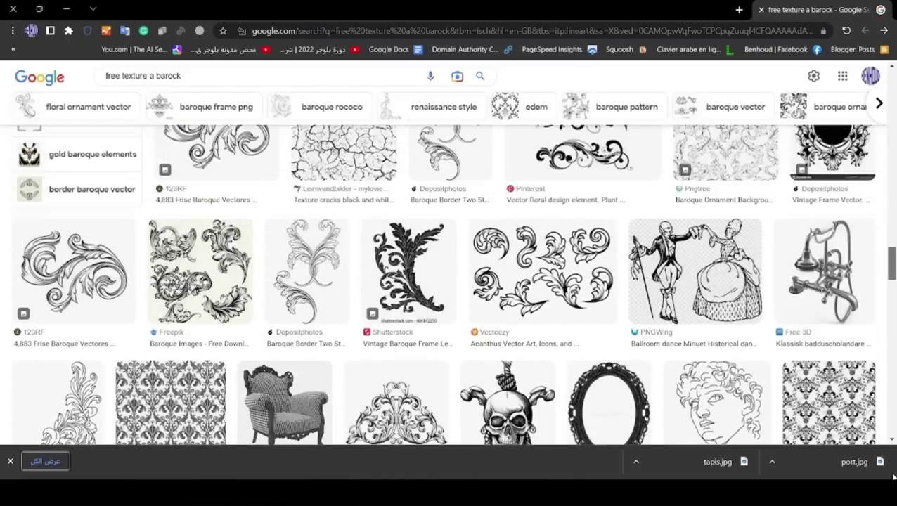
{"action": "scroll", "coordinate": [449, 267], "scroll_direction": "down", "scroll_amount": 1}
{"action": "scroll", "coordinate": [450, 267], "scroll_direction": "down", "scroll_amount": 2}
{"action": "scroll", "coordinate": [450, 267], "scroll_direction": "down", "scroll_amount": 2}
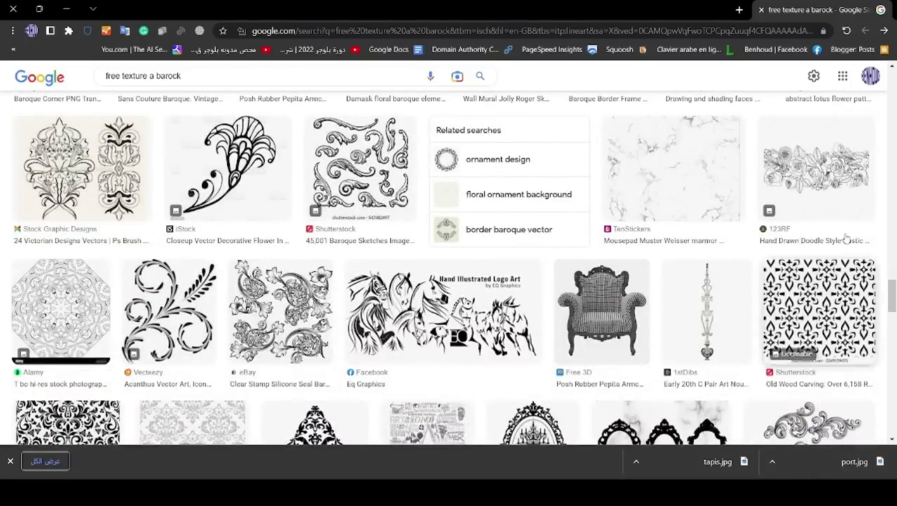
Step: Open the hand-drawn rose bouquet border full size in a new browser tab
{"action": "left_click", "coordinate": [811, 171]}
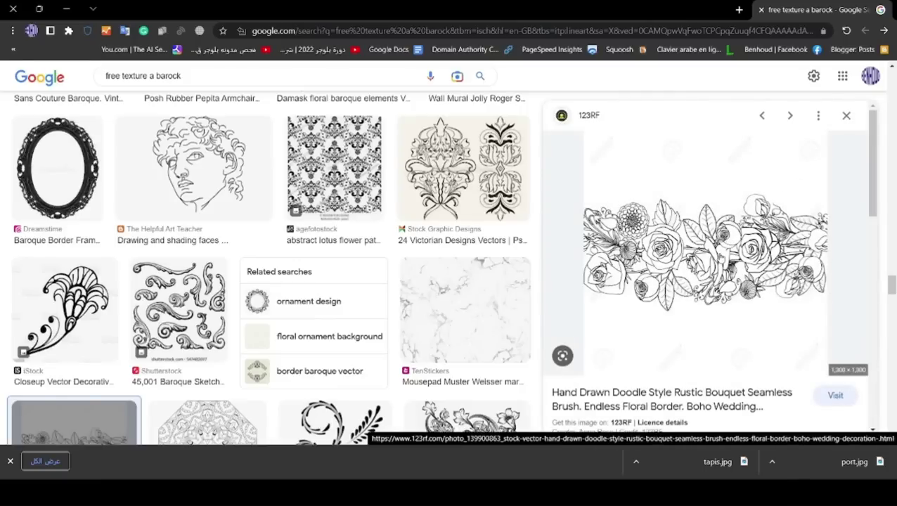
{"action": "right_click", "coordinate": [719, 257]}
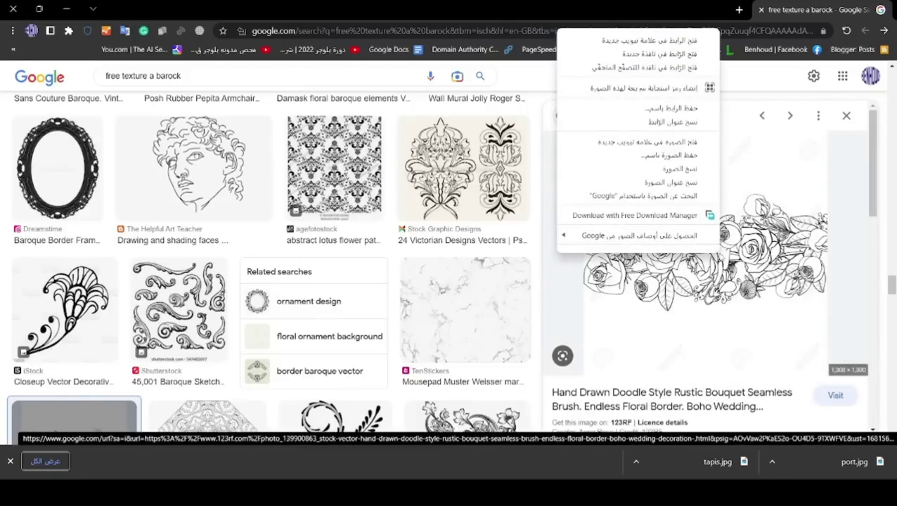
{"action": "left_click", "coordinate": [667, 148]}
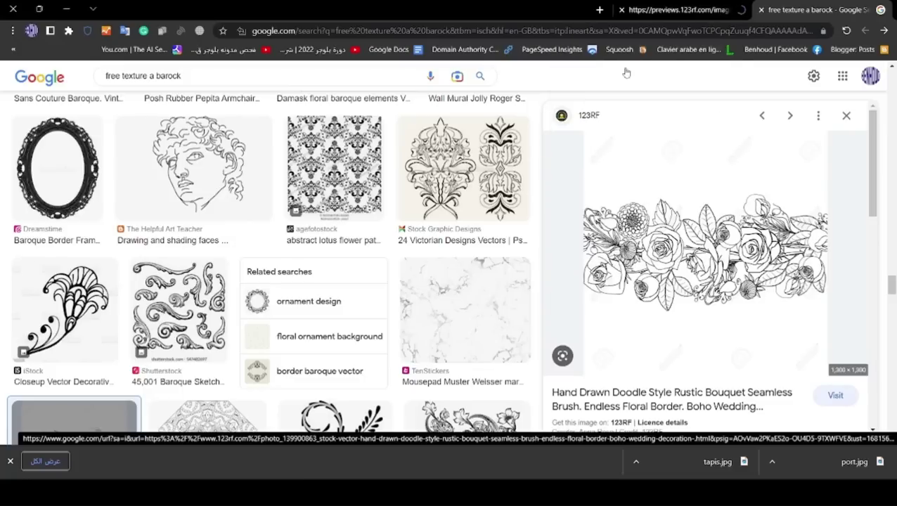
{"action": "left_click", "coordinate": [669, 11]}
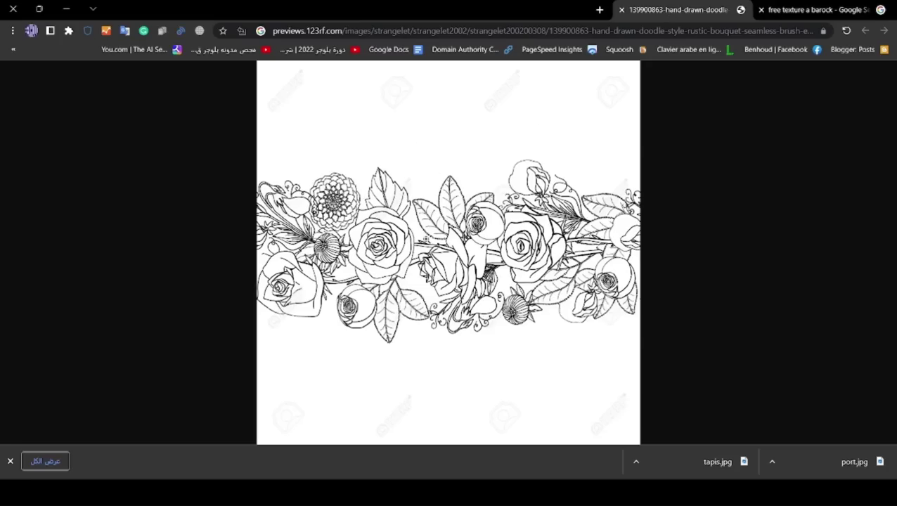
{"action": "left_click", "coordinate": [424, 239]}
Step: Attempt to save the floral image, then cancel the download and the save dialog
{"action": "right_click", "coordinate": [430, 245]}
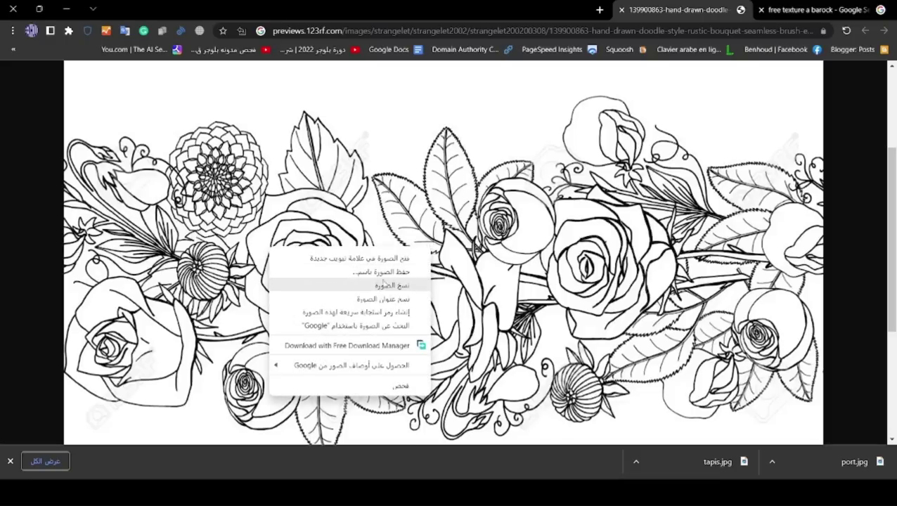
{"action": "left_click", "coordinate": [402, 271]}
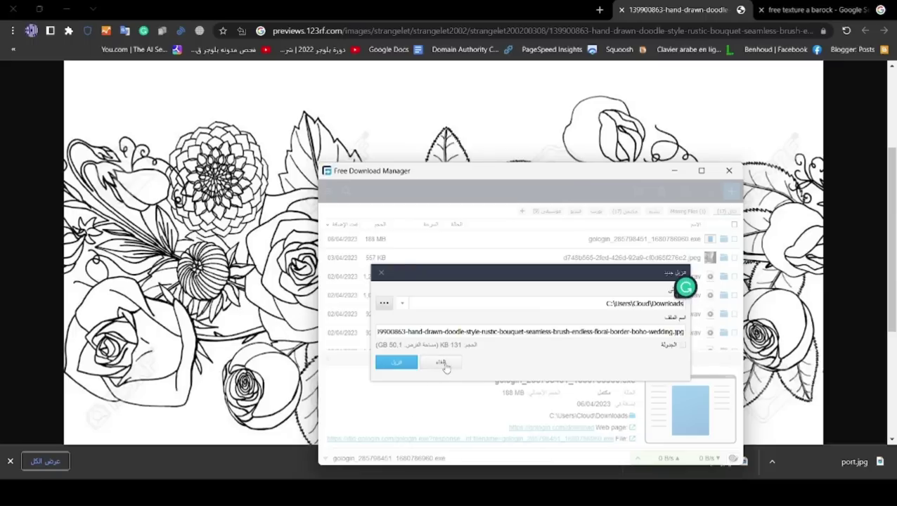
{"action": "left_click", "coordinate": [444, 364]}
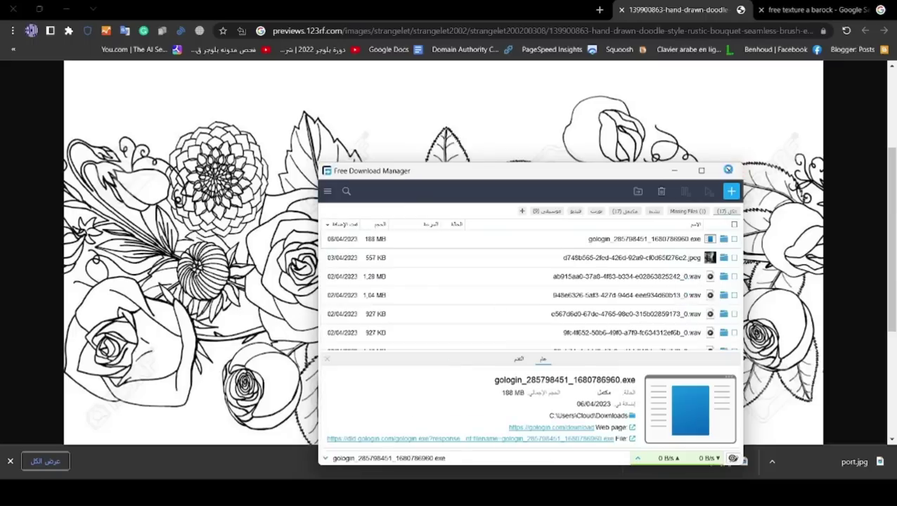
{"action": "left_click", "coordinate": [729, 170]}
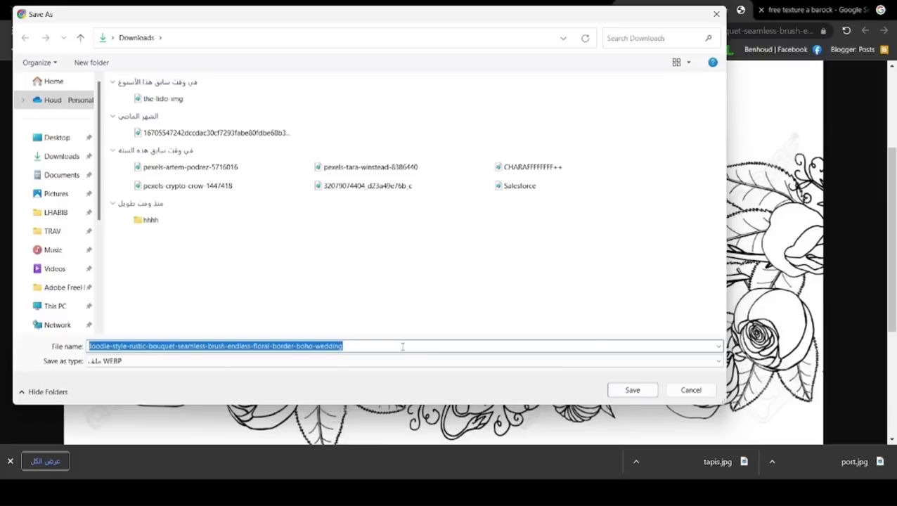
{"action": "type", "text": "floral"}
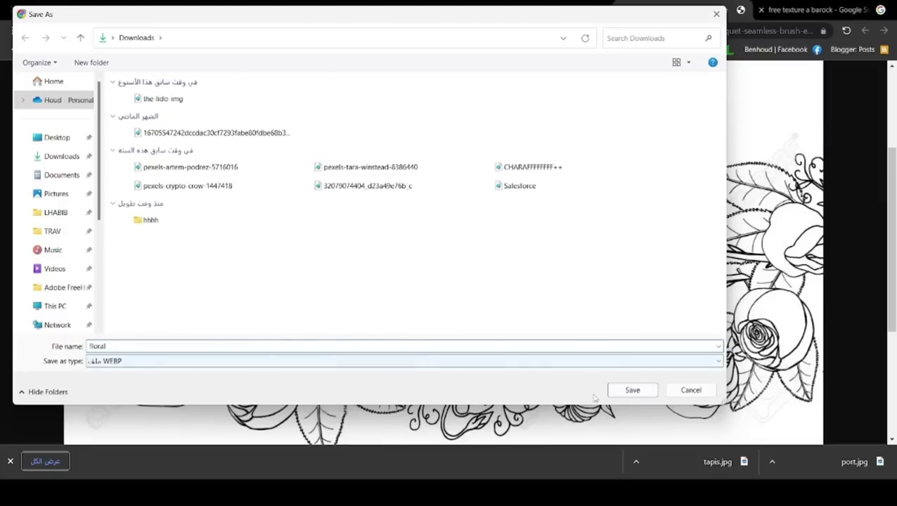
{"action": "left_click", "coordinate": [690, 390]}
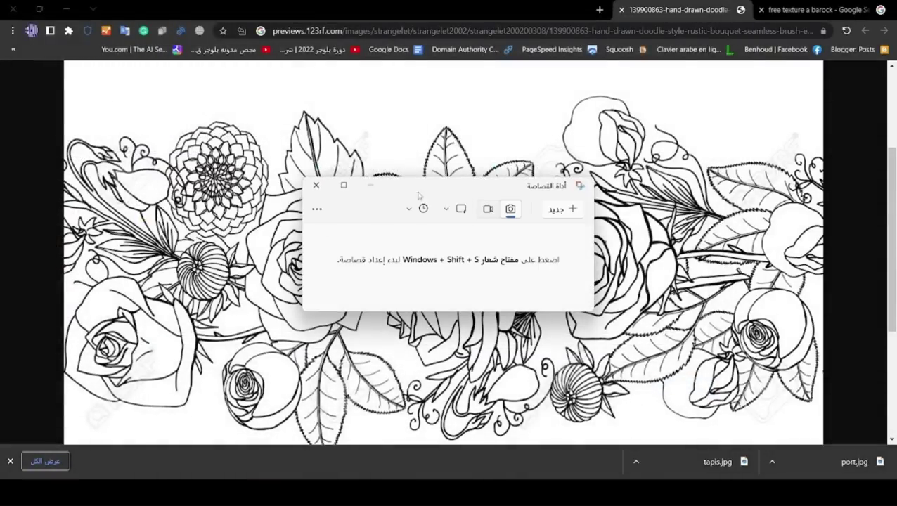
Step: Snip the floral image area and save it as JPG 'floral' in Downloads
{"action": "left_click", "coordinate": [568, 213]}
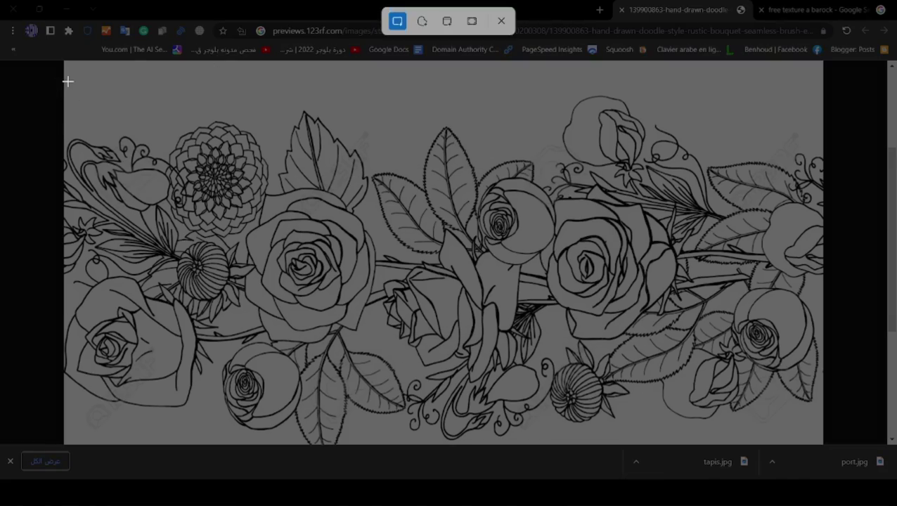
{"action": "mouse_move", "coordinate": [65, 82]}
{"action": "left_mouse_down"}
{"action": "mouse_move", "coordinate": [829, 434]}
{"action": "mouse_move", "coordinate": [815, 444]}
{"action": "left_mouse_up"}
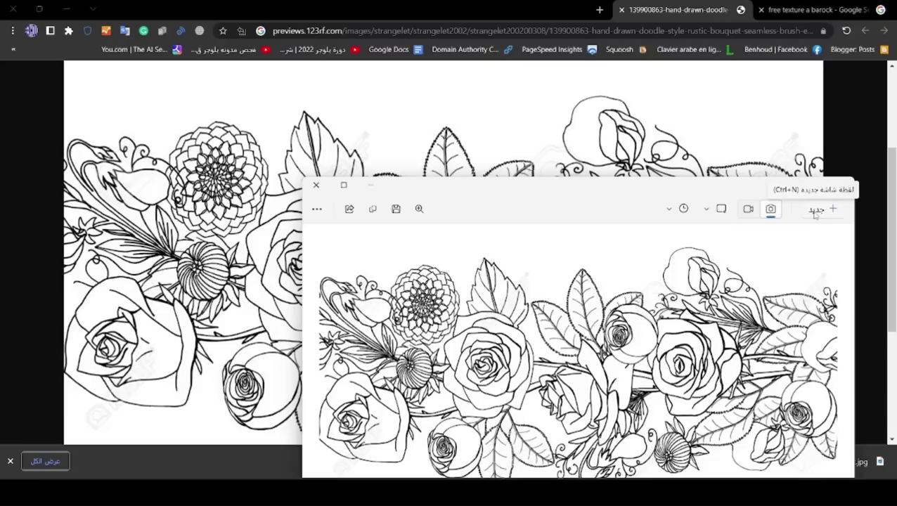
{"action": "left_click", "coordinate": [396, 209]}
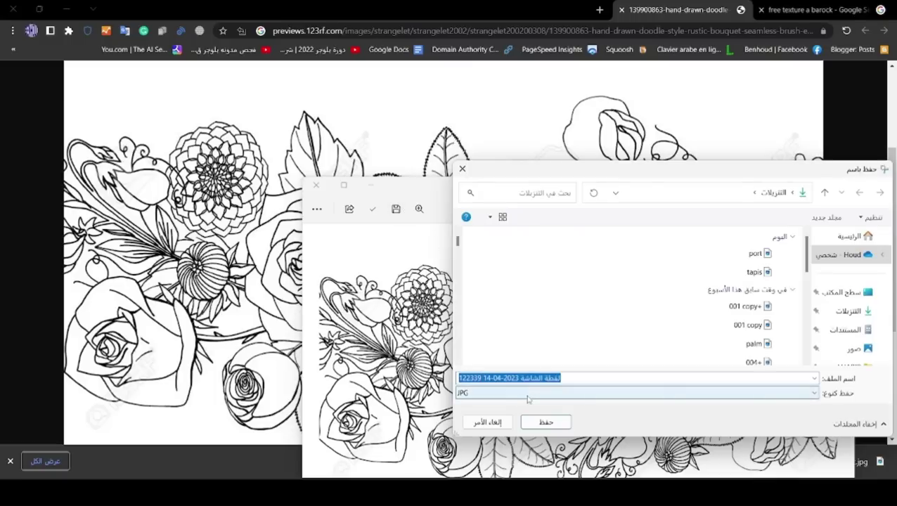
{"action": "type", "text": "floral"}
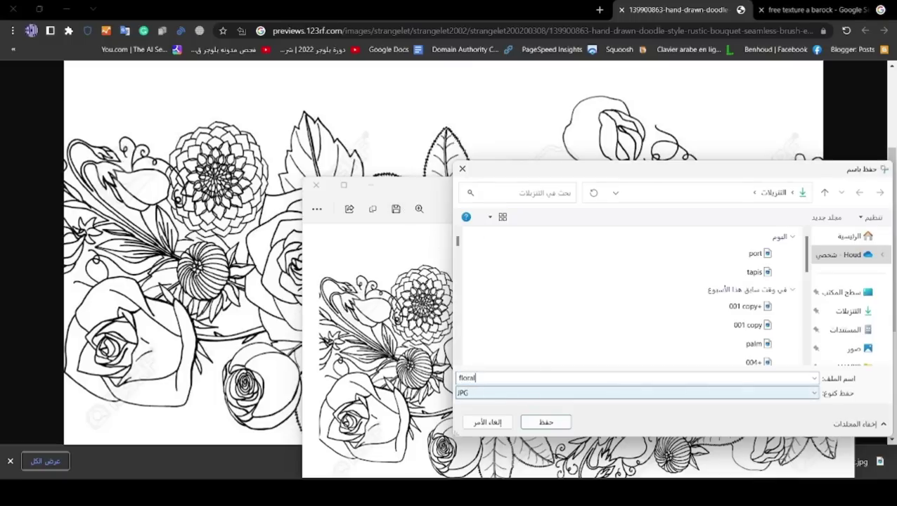
{"action": "left_click", "coordinate": [547, 423]}
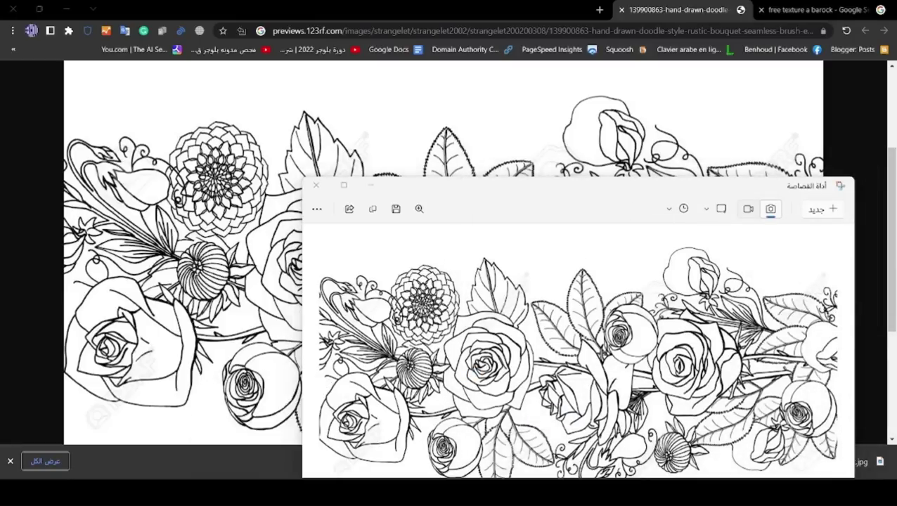
{"action": "left_click", "coordinate": [263, 421]}
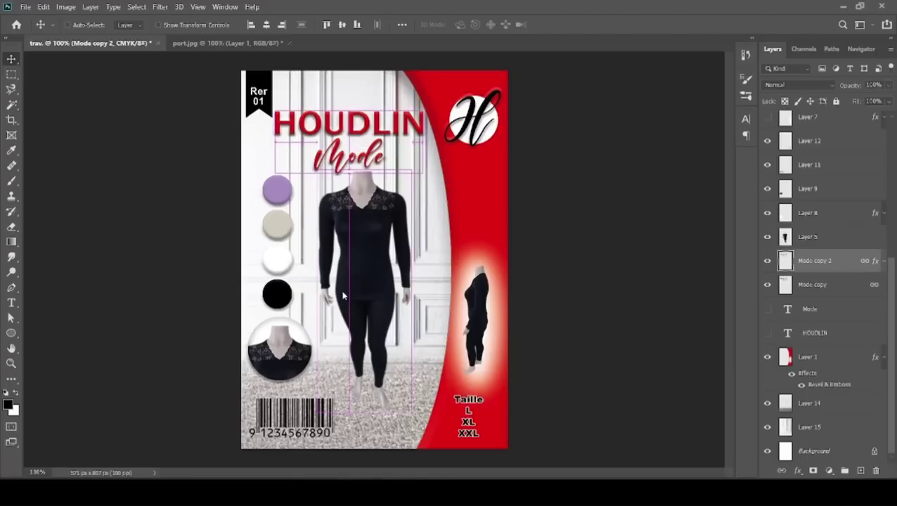
Step: Open floral.jpg from Downloads and zoom in on the central rose
{"action": "key", "text": "ctrl+o"}
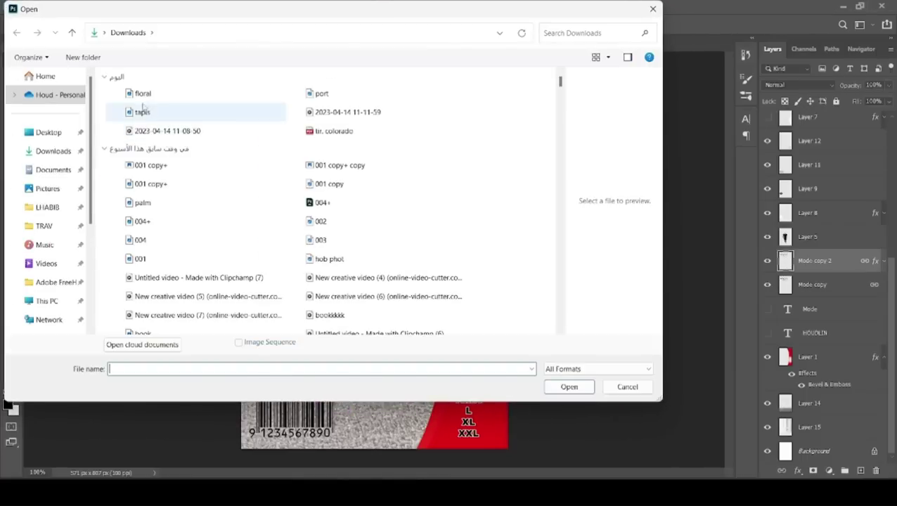
{"action": "left_click", "coordinate": [144, 94]}
{"action": "double_click", "coordinate": [162, 93]}
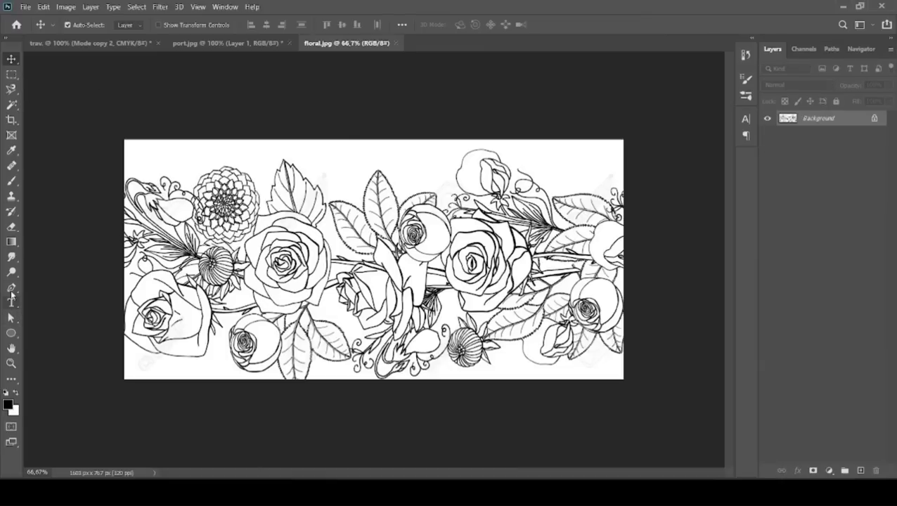
{"action": "left_click", "coordinate": [11, 363]}
{"action": "left_click", "coordinate": [309, 289]}
{"action": "left_click", "coordinate": [235, 214]}
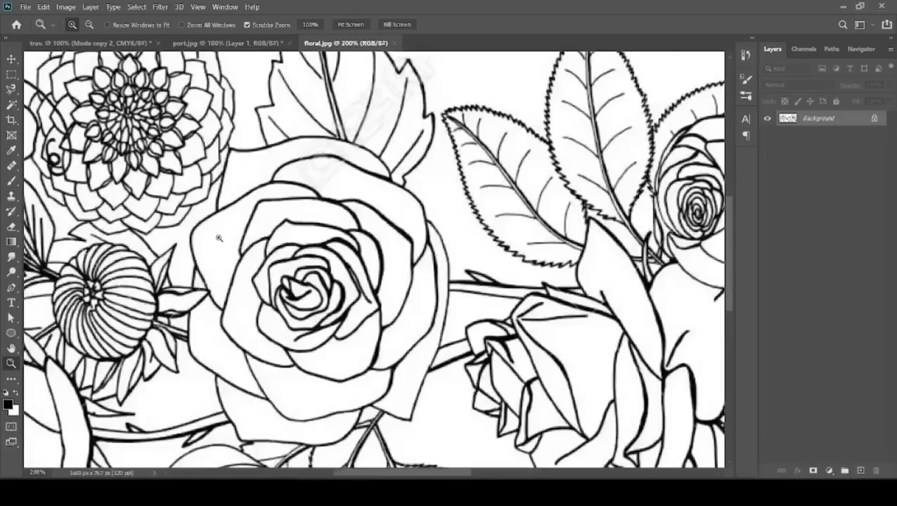
Step: Isolate the black line art with Magic Wand and Select Similar, then drag it into the poster
{"action": "left_click", "coordinate": [12, 105]}
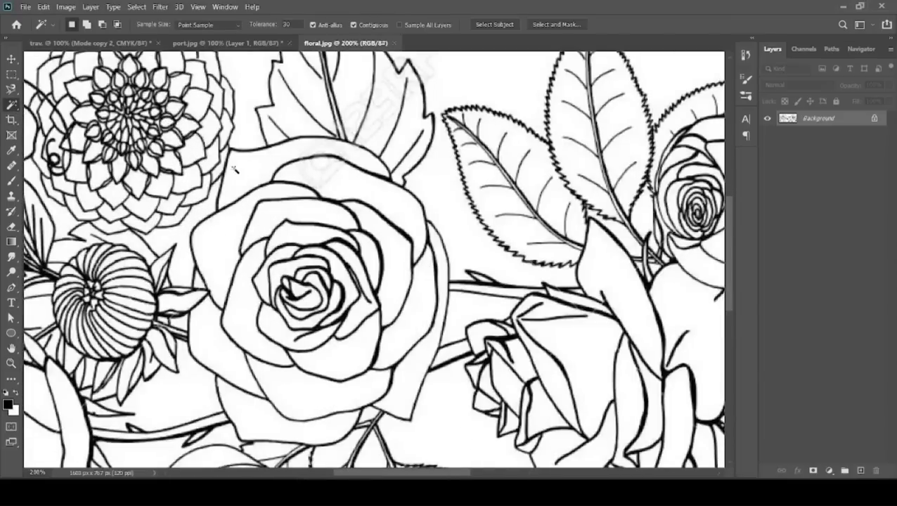
{"action": "left_click", "coordinate": [408, 240]}
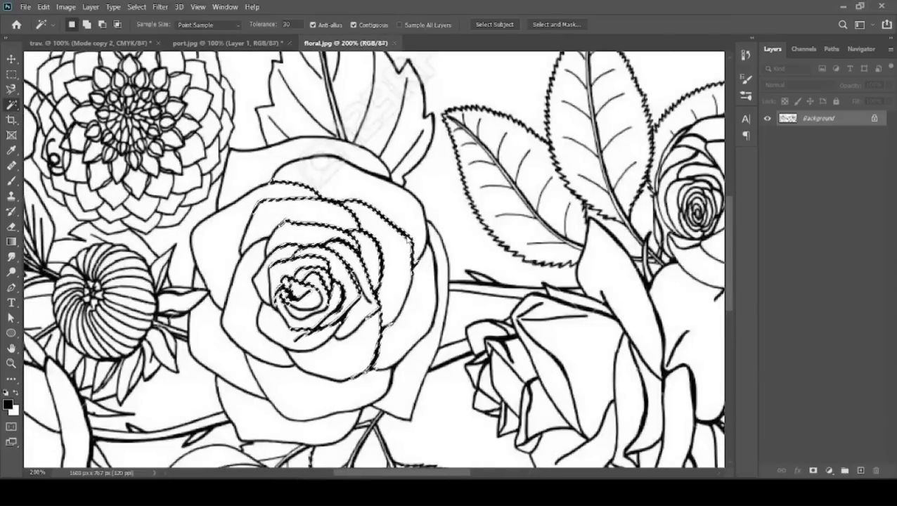
{"action": "left_click", "coordinate": [138, 8]}
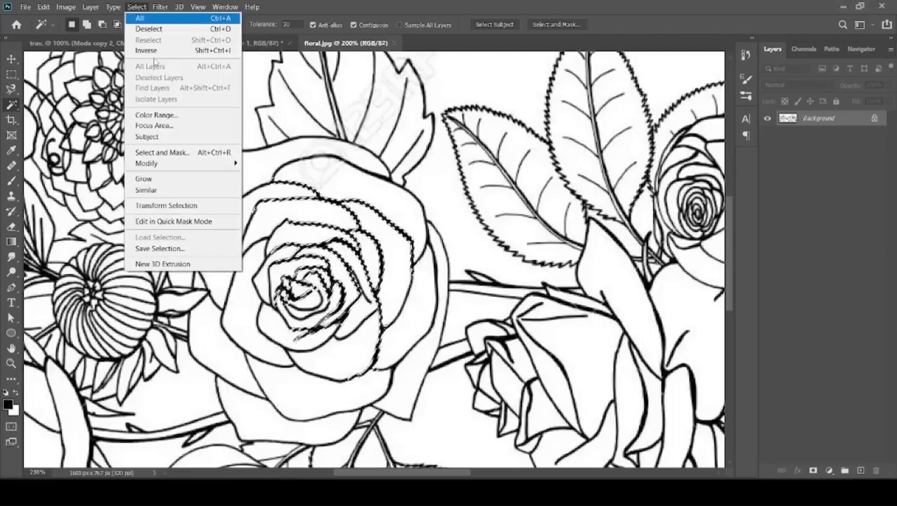
{"action": "left_click", "coordinate": [177, 190]}
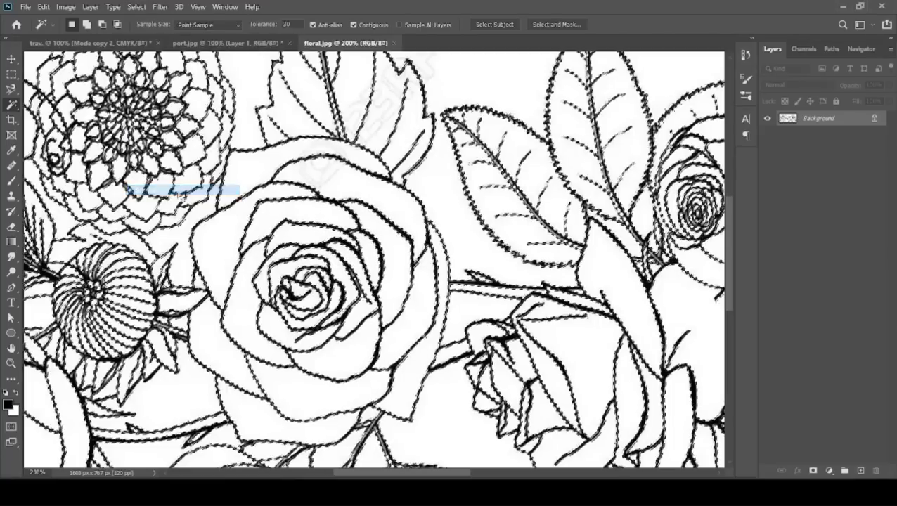
{"action": "key", "text": "ctrl+j"}
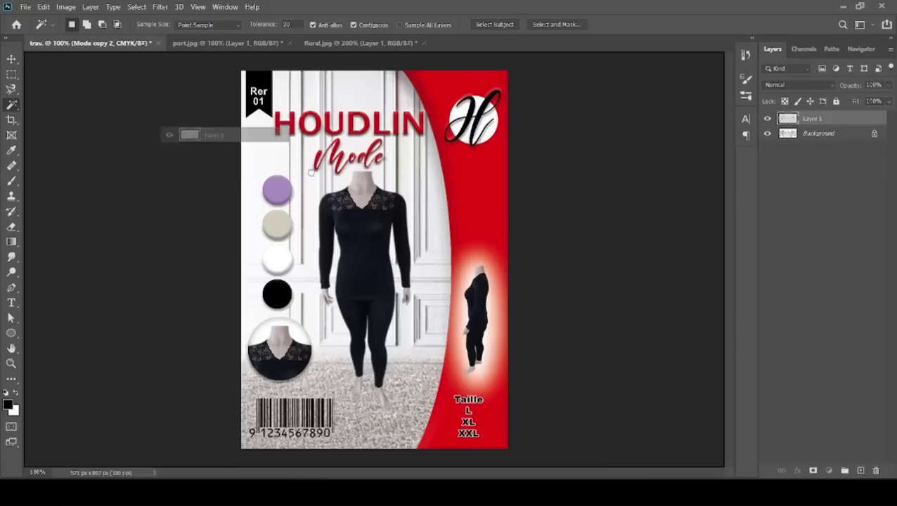
{"action": "left_click_drag", "start_coordinate": [120, 43], "coordinate": [426, 297]}
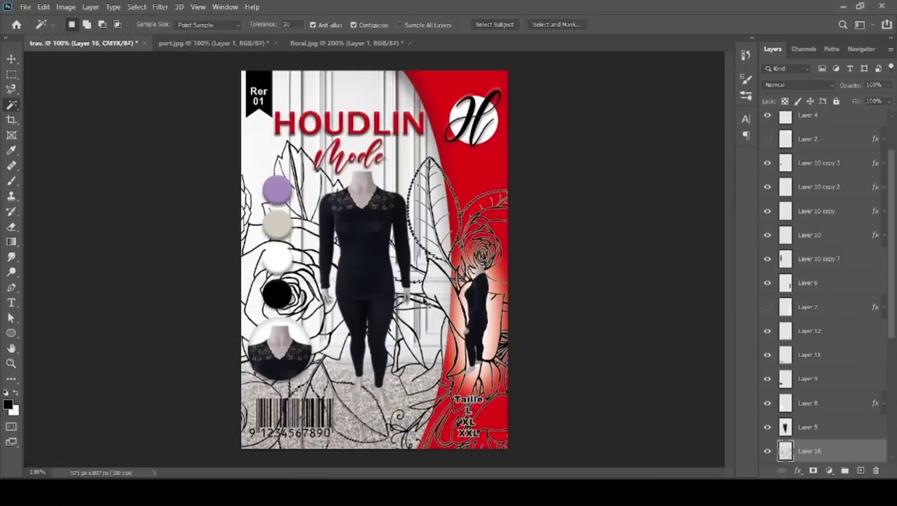
{"action": "key", "text": "ctrl+t"}
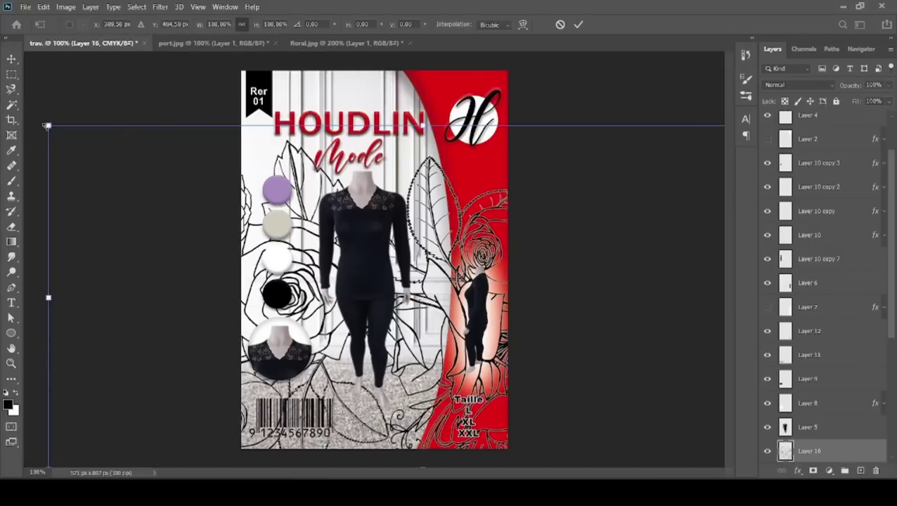
Step: Shrink the line art to about a third, rotate it 90° upright, and place it on the red panel
{"action": "left_click_drag", "start_coordinate": [47, 126], "coordinate": [583, 390]}
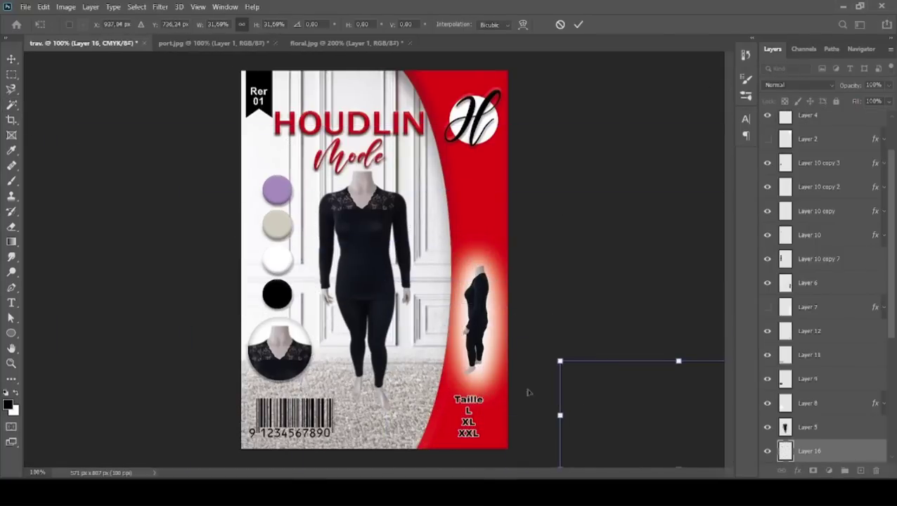
{"action": "left_click_drag", "start_coordinate": [529, 392], "coordinate": [181, 167]}
{"action": "left_click_drag", "start_coordinate": [448, 121], "coordinate": [433, 392]}
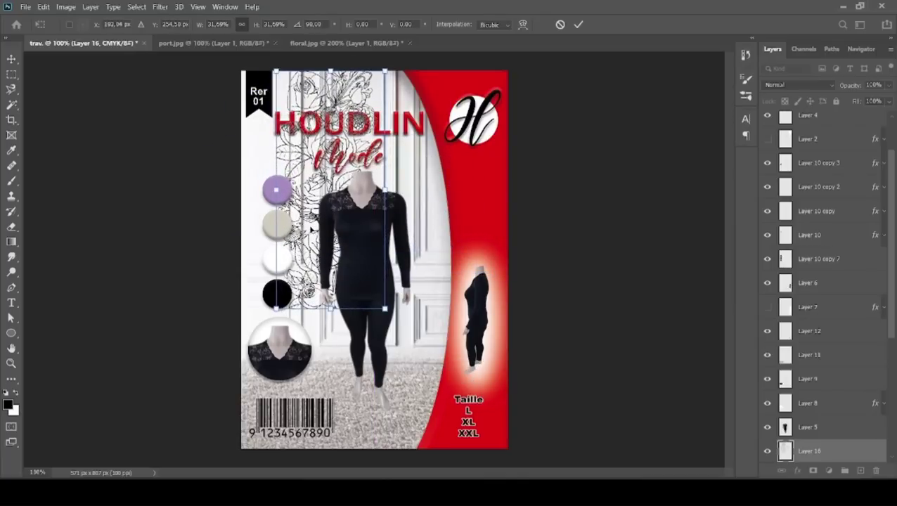
{"action": "left_click_drag", "start_coordinate": [311, 229], "coordinate": [438, 218]}
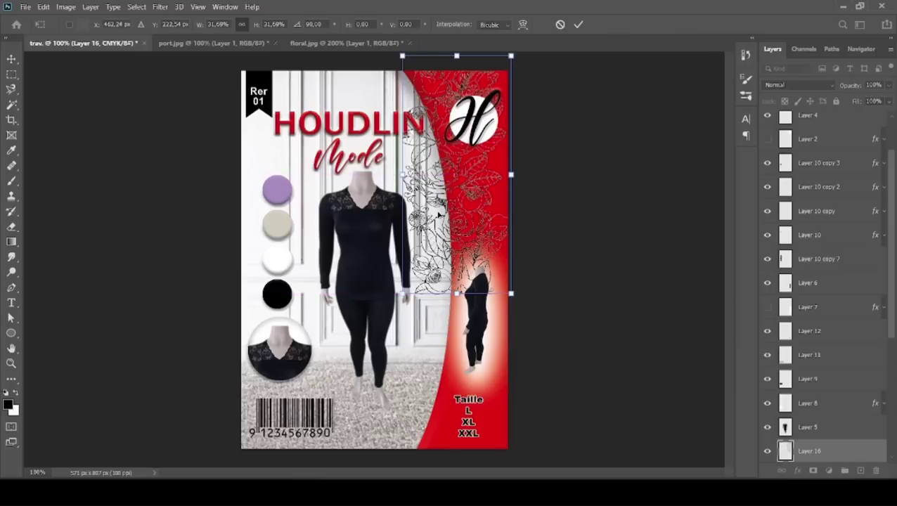
{"action": "key", "text": "Return"}
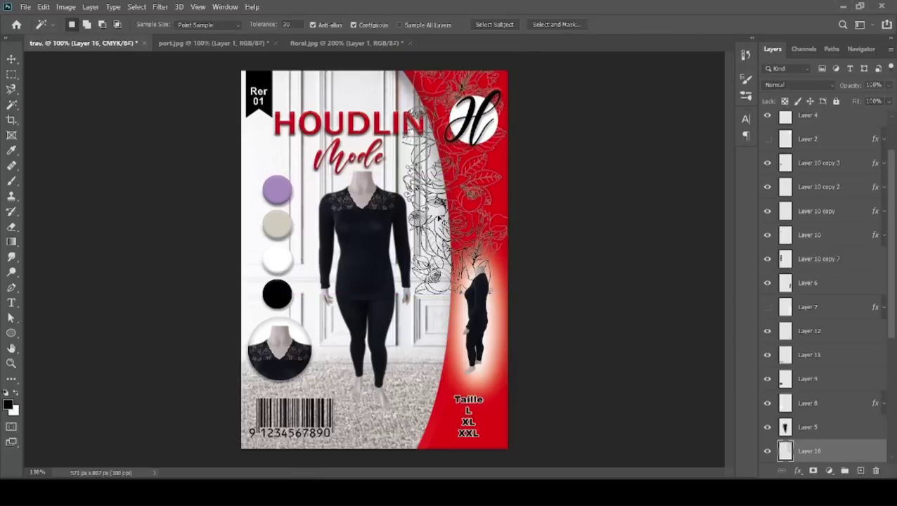
Step: Enlarge the line art about 176% so it covers the red panel top to bottom
{"action": "key", "text": "ctrl+t"}
{"action": "left_click_drag", "start_coordinate": [512, 294], "coordinate": [603, 456]}
{"action": "left_click_drag", "start_coordinate": [485, 278], "coordinate": [466, 279]}
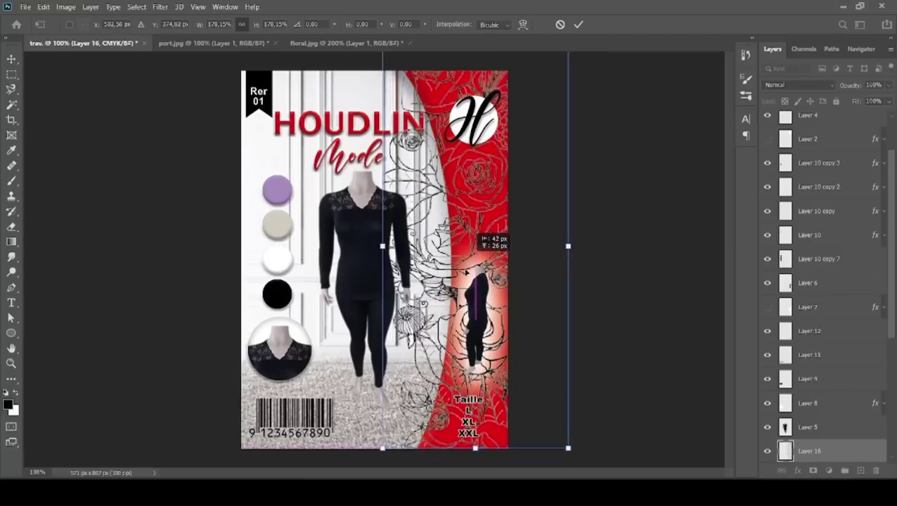
{"action": "key", "text": "Return"}
{"action": "key", "text": "w"}
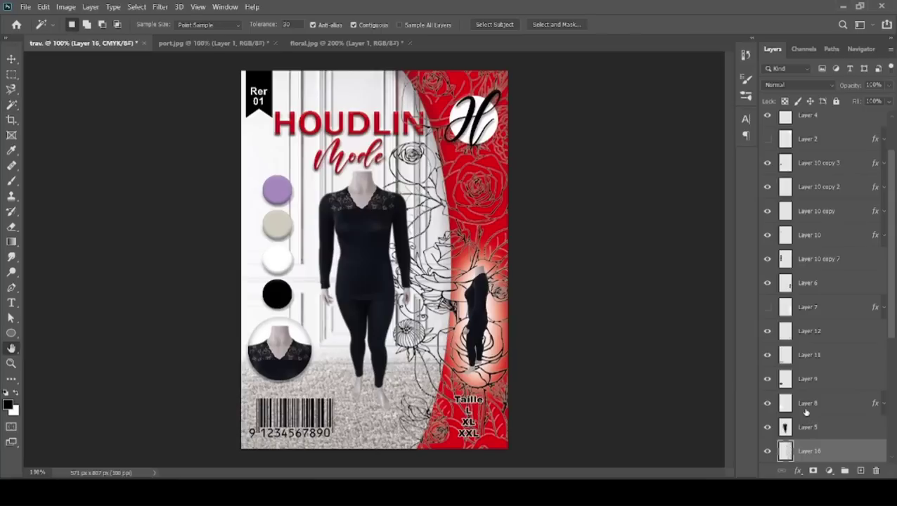
Step: Give Layer 16's line art a deep red (#d00511) Color Overlay
{"action": "double_click", "coordinate": [834, 443]}
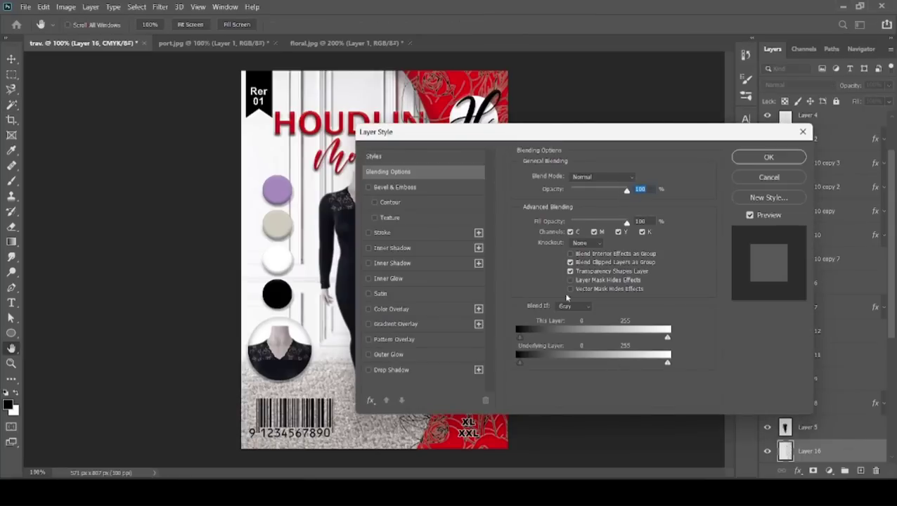
{"action": "left_click", "coordinate": [431, 310]}
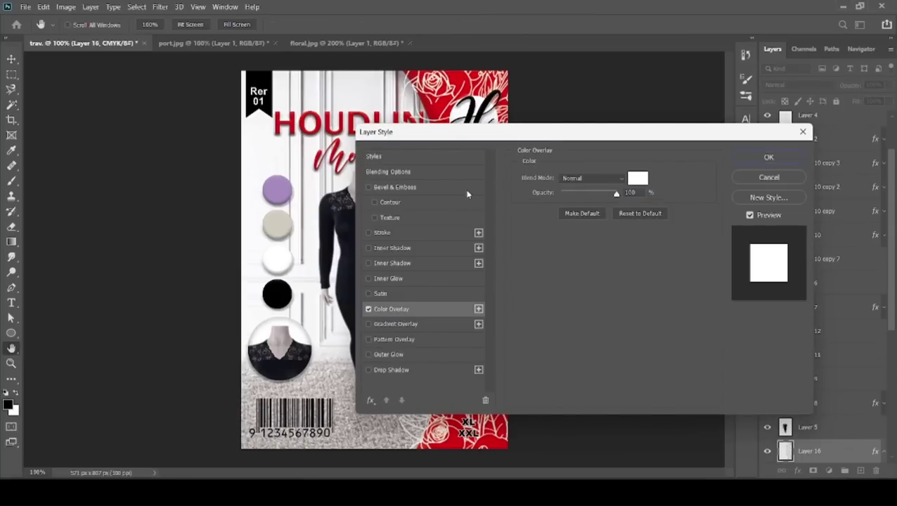
{"action": "left_click", "coordinate": [636, 179]}
{"action": "left_click", "coordinate": [484, 89]}
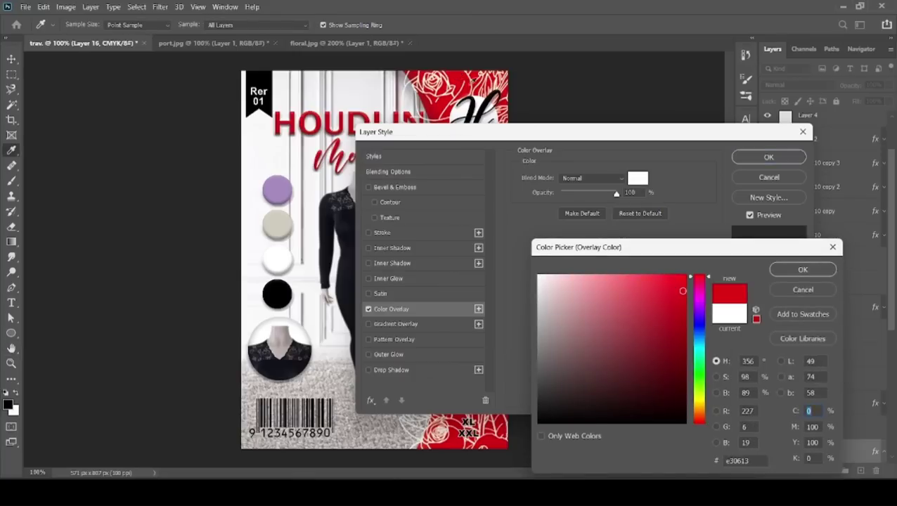
{"action": "left_click", "coordinate": [676, 332]}
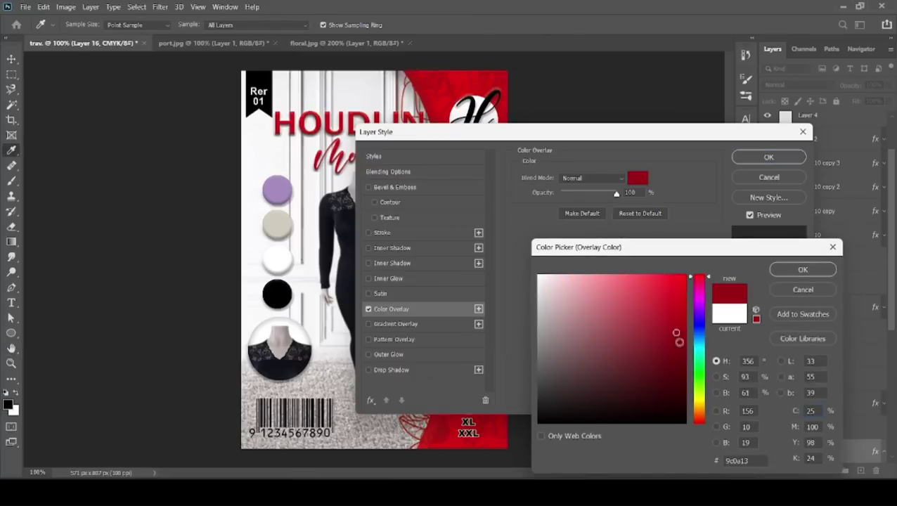
{"action": "left_click", "coordinate": [678, 318]}
{"action": "left_click", "coordinate": [681, 310]}
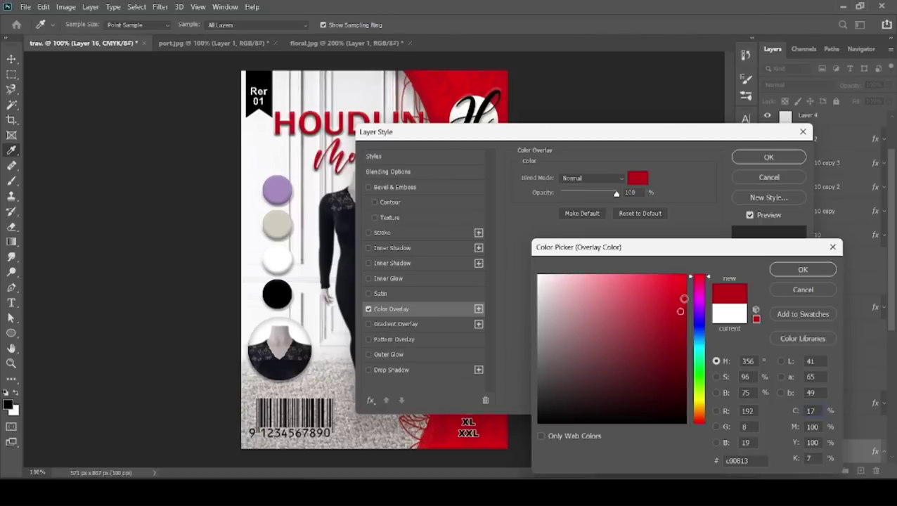
{"action": "left_click", "coordinate": [683, 299]}
{"action": "left_click", "coordinate": [683, 301]}
{"action": "left_click", "coordinate": [805, 269]}
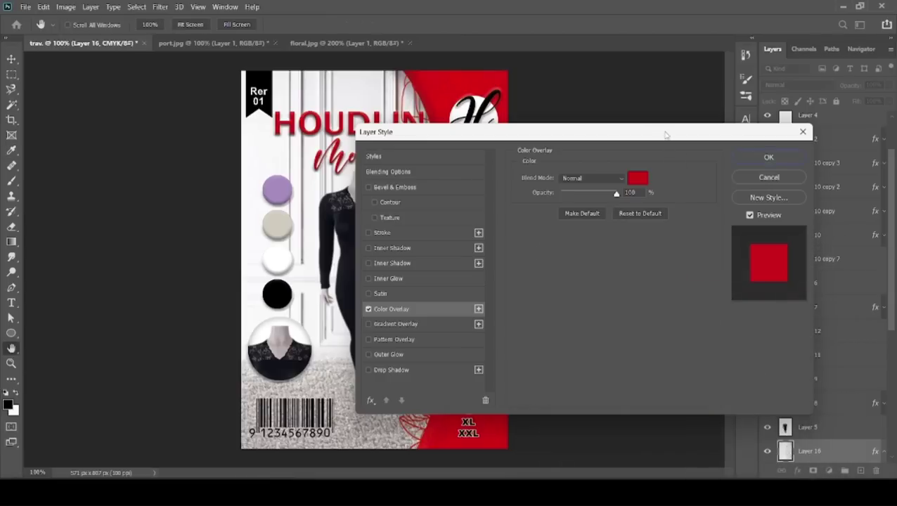
{"action": "mouse_move", "coordinate": [666, 133]}
{"action": "left_mouse_down"}
{"action": "mouse_move", "coordinate": [643, 209]}
{"action": "mouse_move", "coordinate": [703, 478]}
{"action": "mouse_move", "coordinate": [621, 211]}
{"action": "left_mouse_up"}
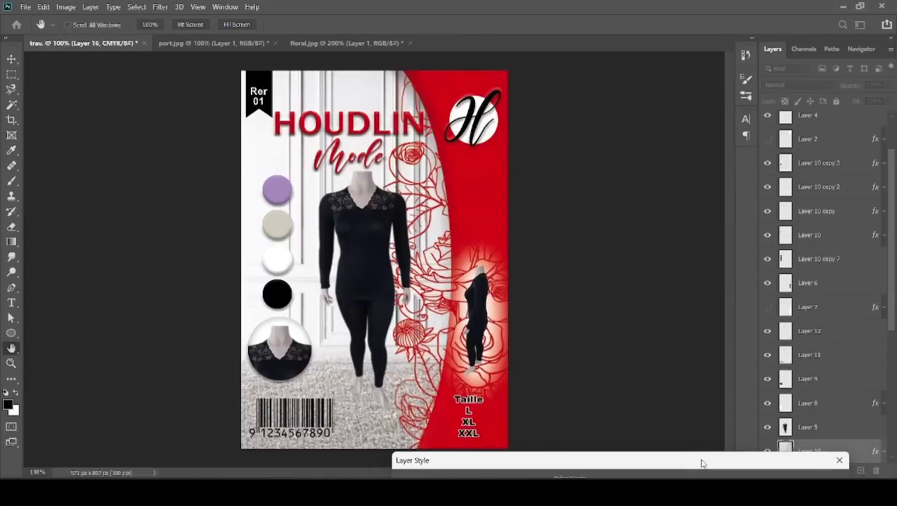
Step: Copy the floral art within Layer 1's red panel shape to Layer 17 and hide Layer 16
{"action": "left_click", "coordinate": [749, 243]}
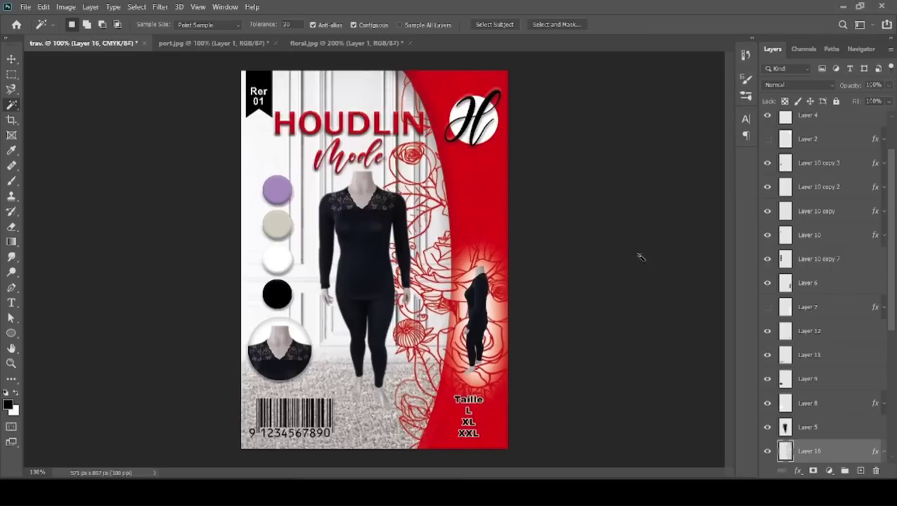
{"action": "left_click_drag", "start_coordinate": [891, 321], "coordinate": [883, 437]}
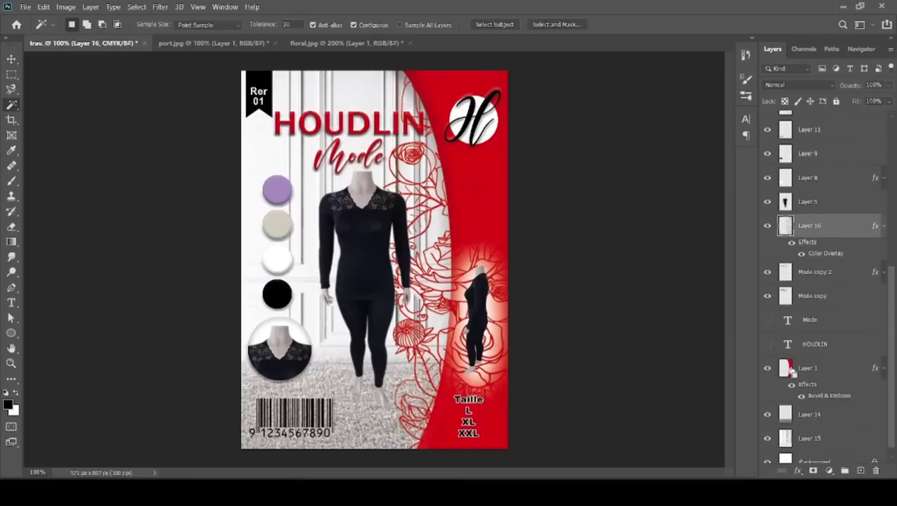
{"action": "left_click", "coordinate": [784, 368], "text": "ctrl"}
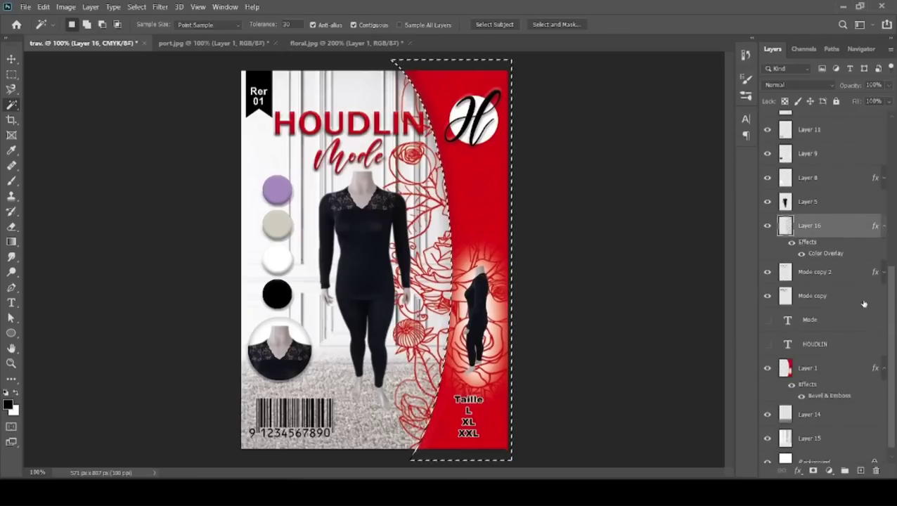
{"action": "key", "text": "ctrl+j"}
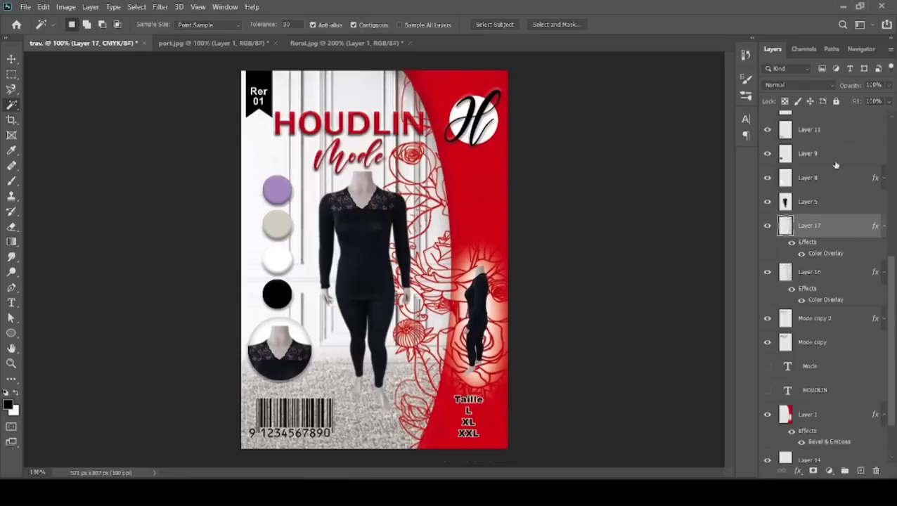
{"action": "left_click", "coordinate": [767, 274]}
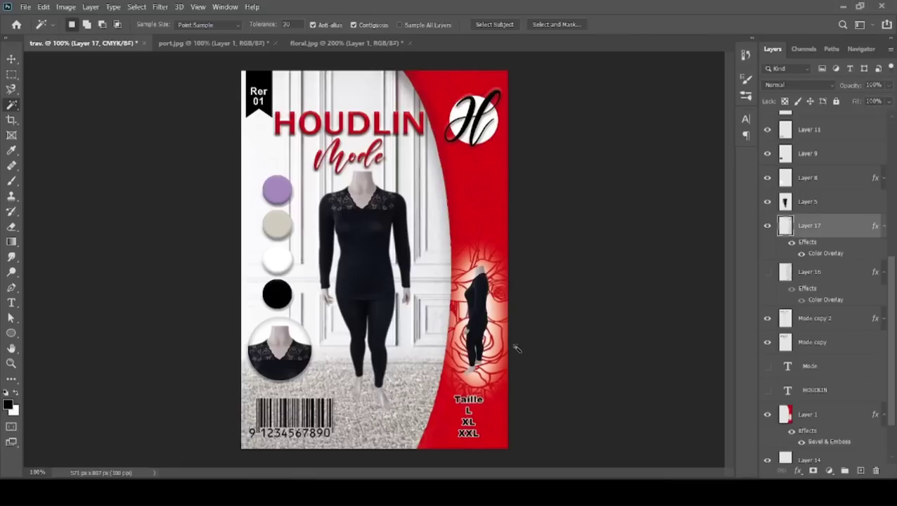
Step: Try a Bevel & Emboss effect on Layer 17, then turn it back off
{"action": "double_click", "coordinate": [853, 230]}
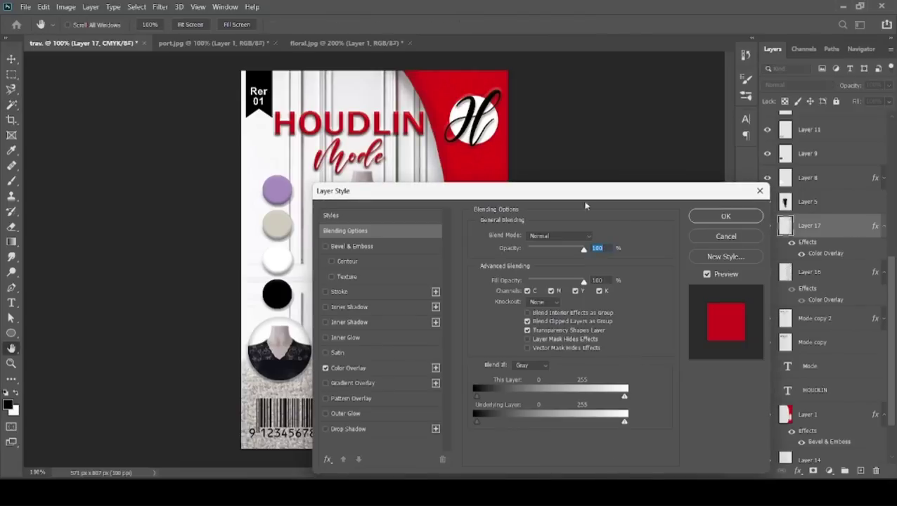
{"action": "left_click_drag", "start_coordinate": [558, 195], "coordinate": [667, 221]}
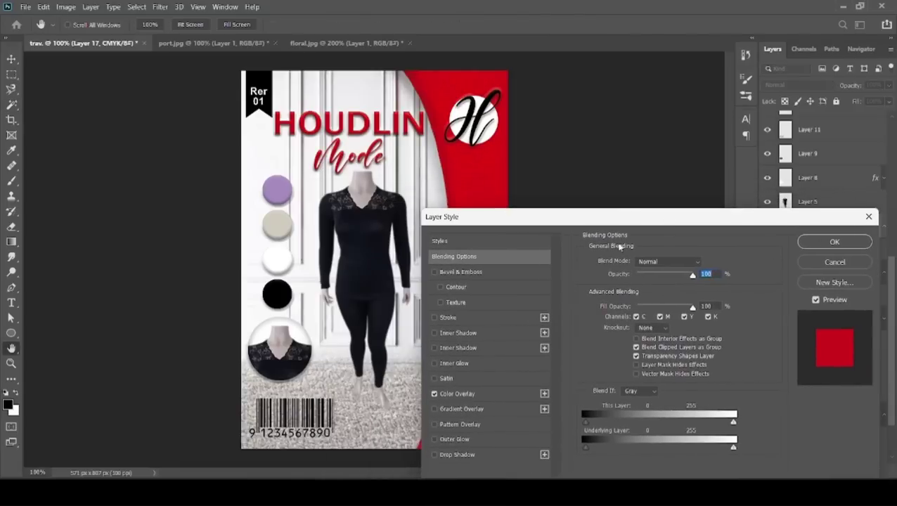
{"action": "left_click", "coordinate": [521, 271]}
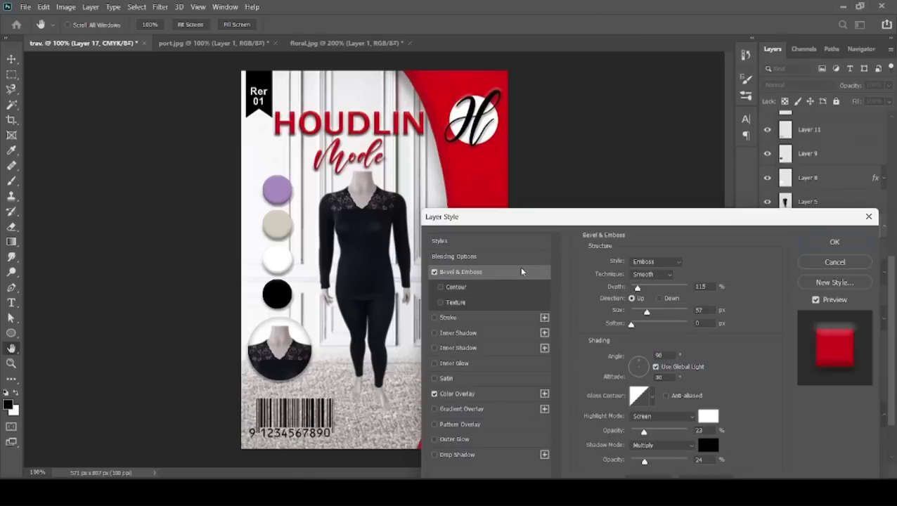
{"action": "left_click", "coordinate": [434, 272]}
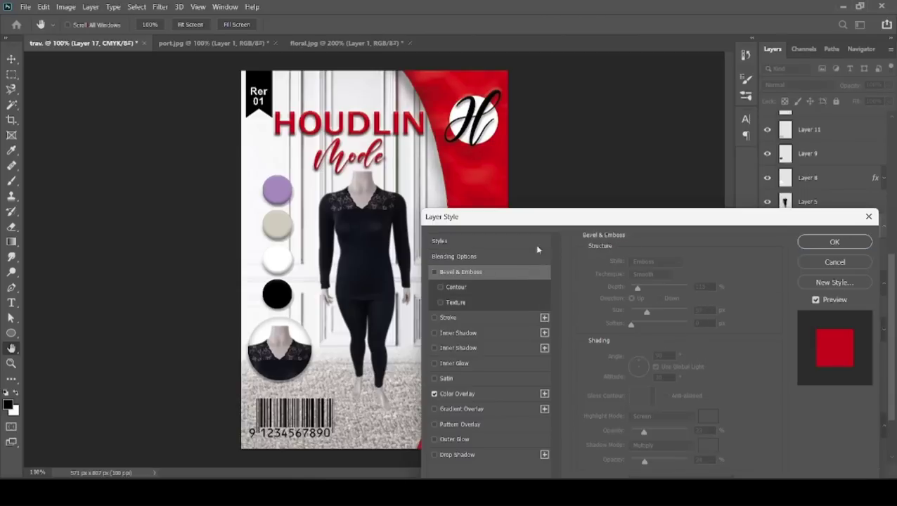
Step: Check the overlay red without changing it, then undo twice to remove the floral layers
{"action": "left_click", "coordinate": [475, 398]}
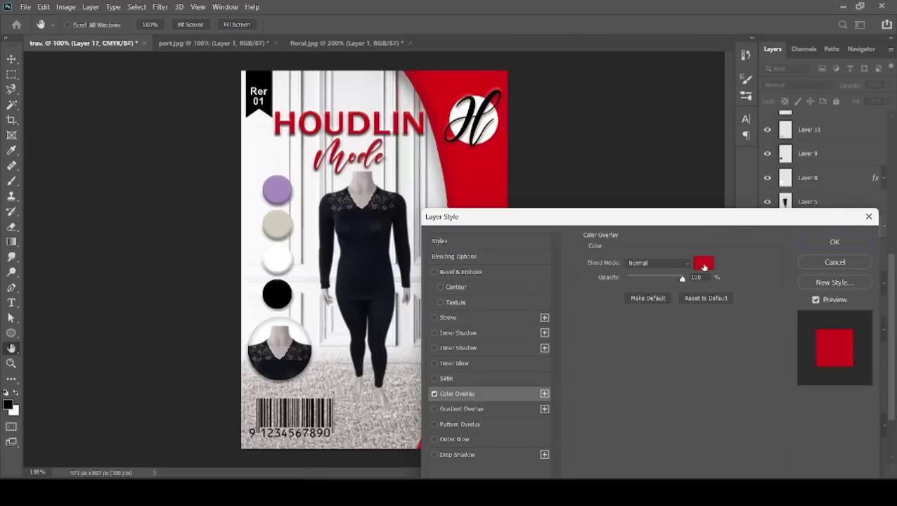
{"action": "left_click", "coordinate": [703, 264]}
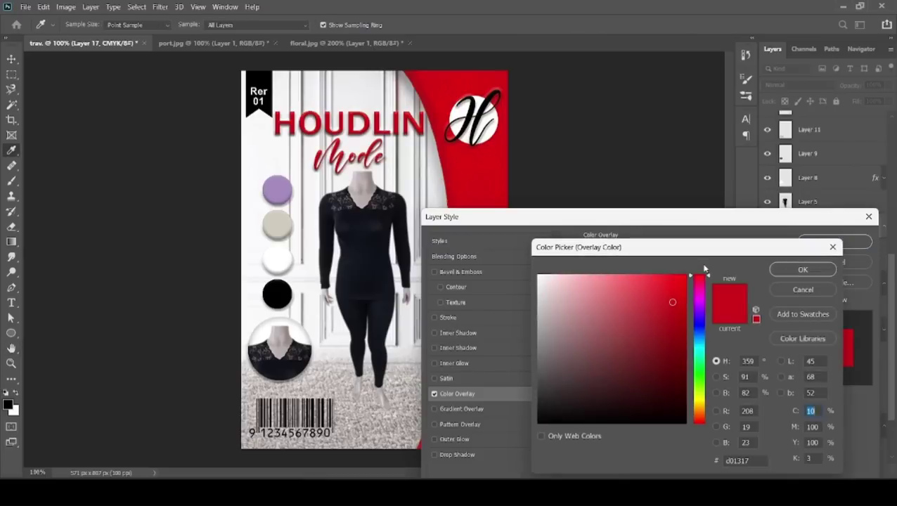
{"action": "left_click", "coordinate": [803, 291]}
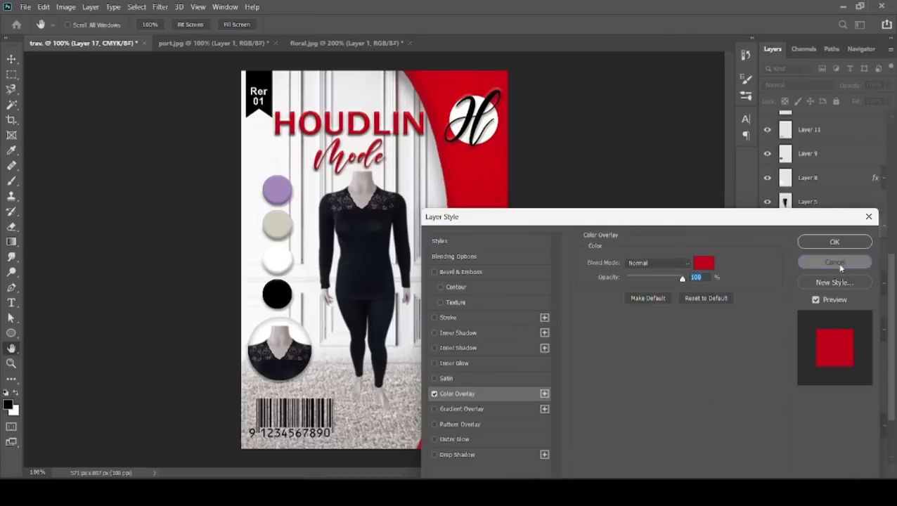
{"action": "left_click", "coordinate": [836, 263]}
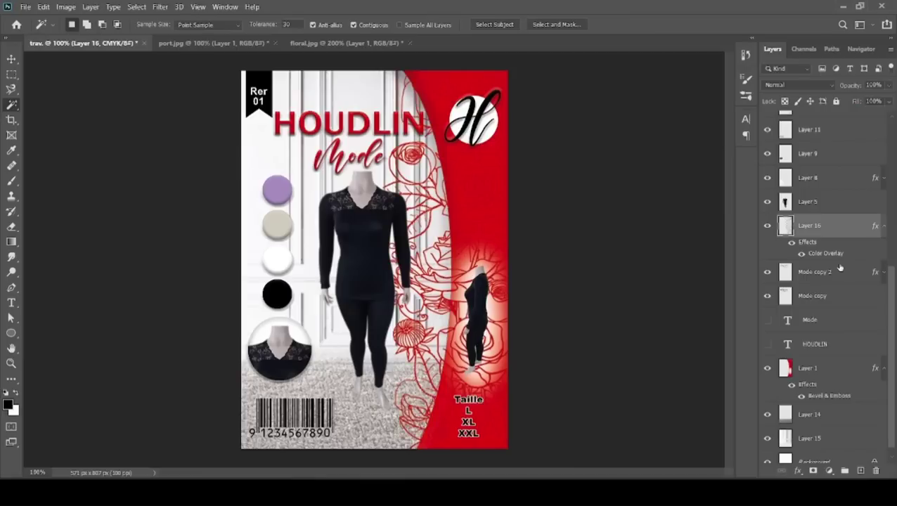
{"action": "key", "text": "ctrl+z"}
{"action": "key", "text": "ctrl+z"}
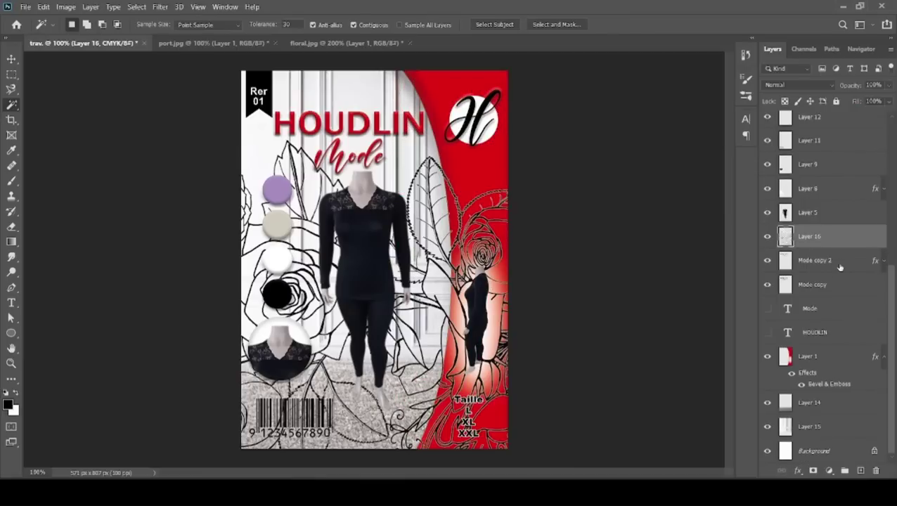
{"action": "key", "text": "ctrl+z"}
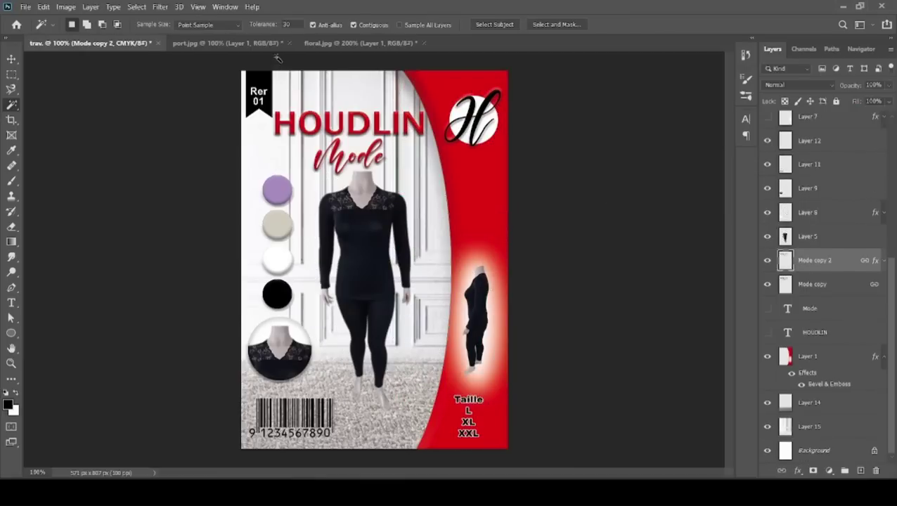
Step: Isolate floral.jpg's black lines with Magic Wand tolerance 10 and Select Similar, and copy them into the poster
{"action": "left_click", "coordinate": [360, 43]}
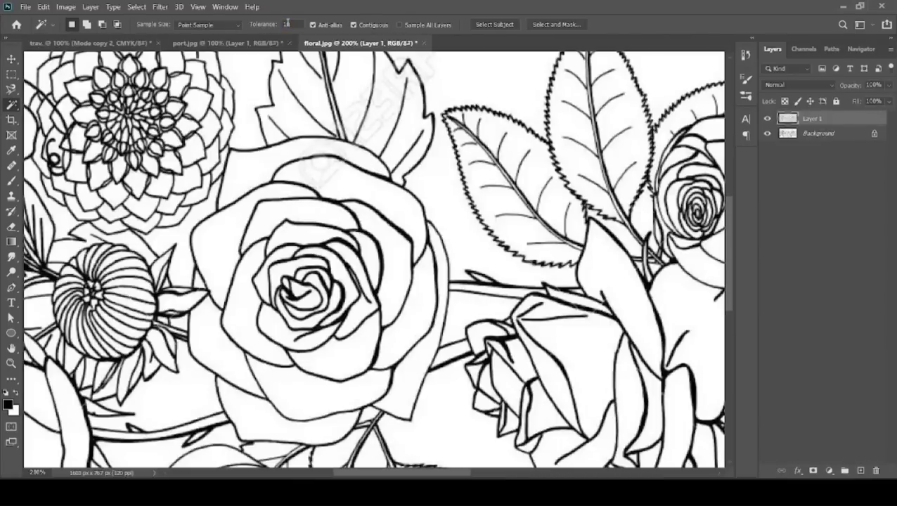
{"action": "type", "text": "0"}
{"action": "left_click", "coordinate": [408, 241]}
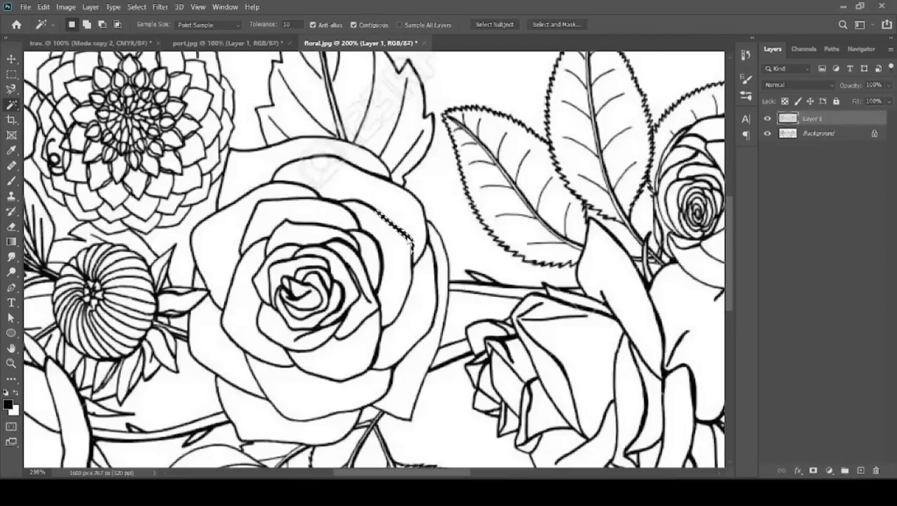
{"action": "left_click", "coordinate": [135, 6]}
{"action": "left_click", "coordinate": [206, 189]}
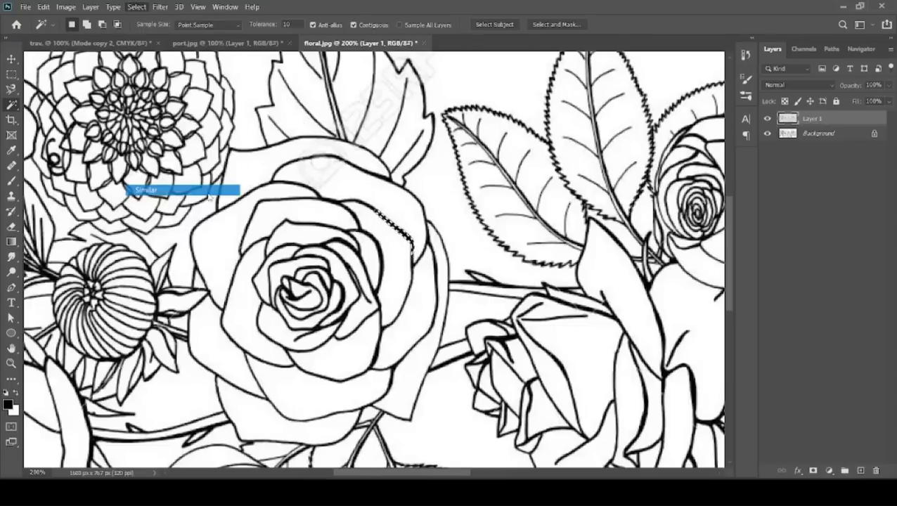
{"action": "key", "text": "ctrl+j"}
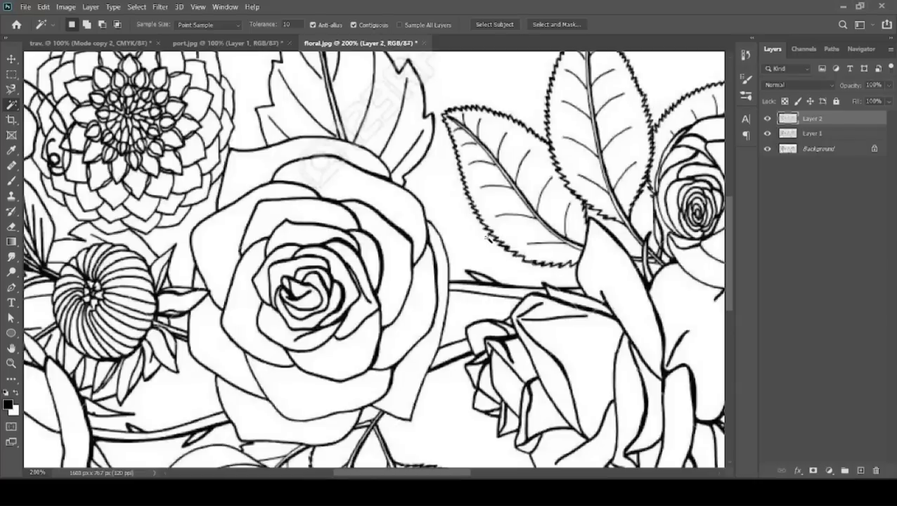
{"action": "mouse_move", "coordinate": [837, 119]}
{"action": "left_mouse_down"}
{"action": "mouse_move", "coordinate": [164, 102]}
{"action": "mouse_move", "coordinate": [388, 261]}
{"action": "left_mouse_up"}
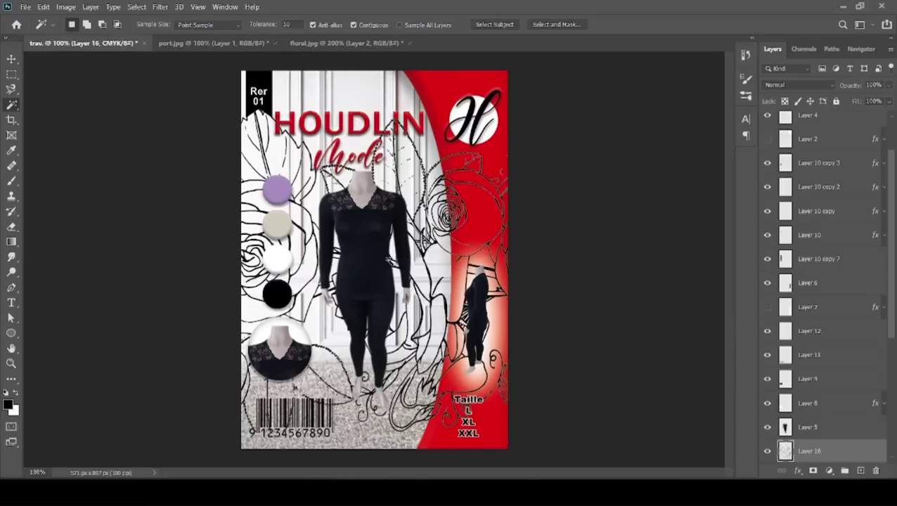
Step: Scale the floral line art to 43.6%, rotate it about 90°, and position it over the upper red panel
{"action": "left_click", "coordinate": [12, 59]}
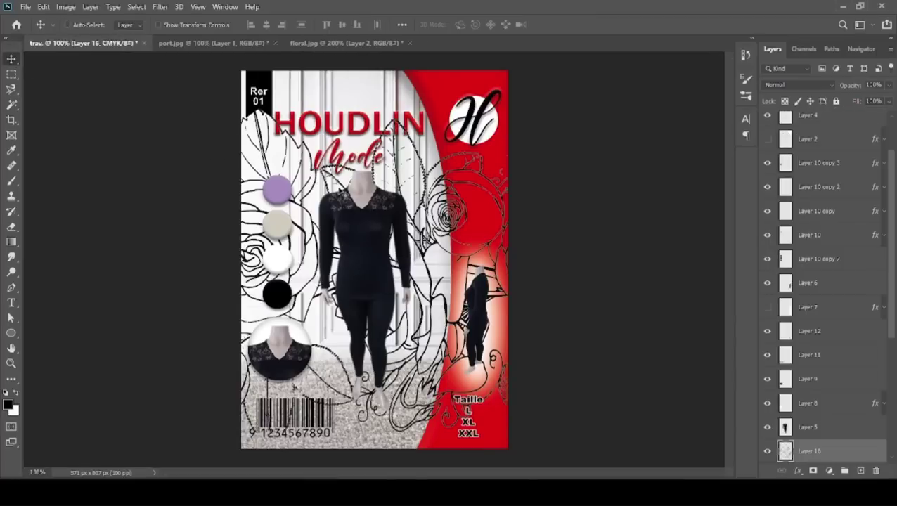
{"action": "key", "text": "ctrl+t"}
{"action": "left_click_drag", "start_coordinate": [175, 192], "coordinate": [385, 248]}
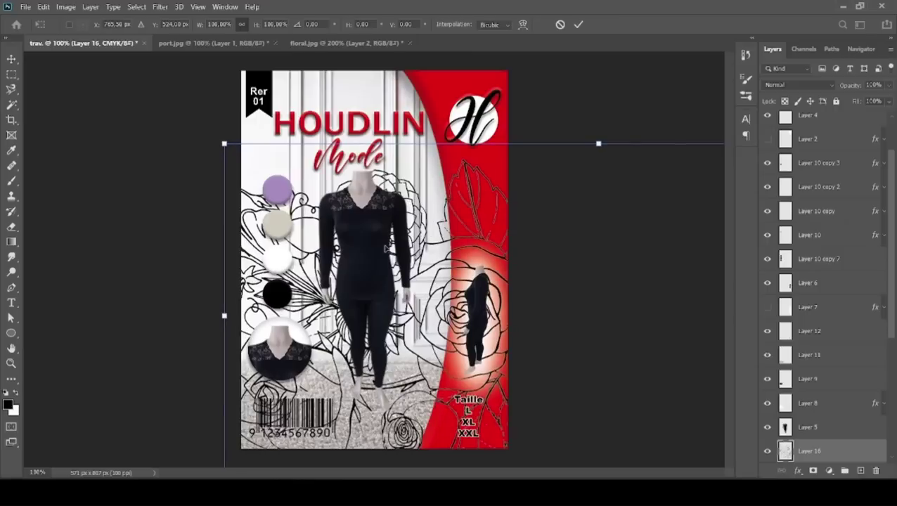
{"action": "left_click_drag", "start_coordinate": [224, 146], "coordinate": [636, 344]}
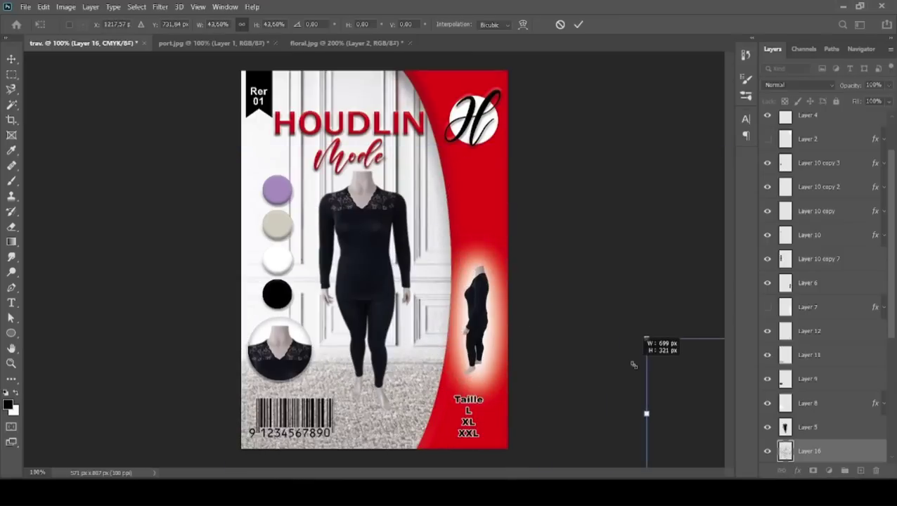
{"action": "left_click_drag", "start_coordinate": [689, 401], "coordinate": [274, 220]}
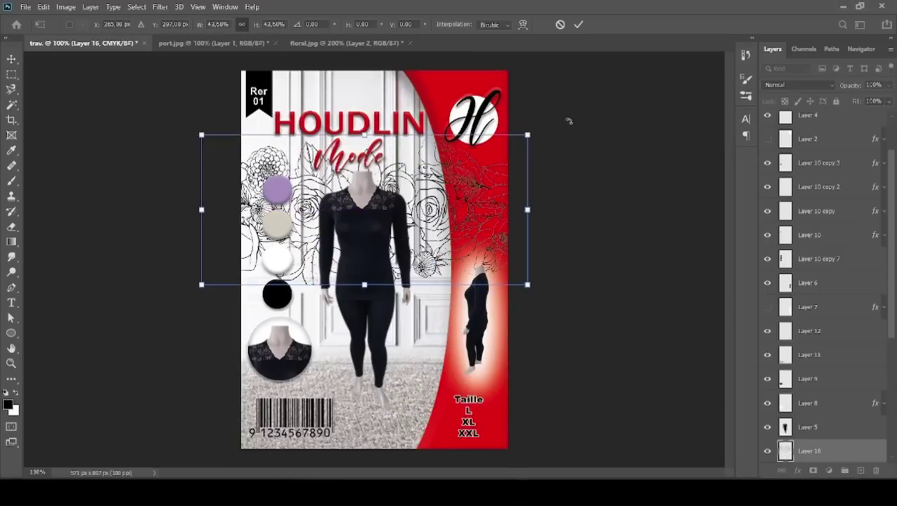
{"action": "left_click_drag", "start_coordinate": [567, 220], "coordinate": [445, 409]}
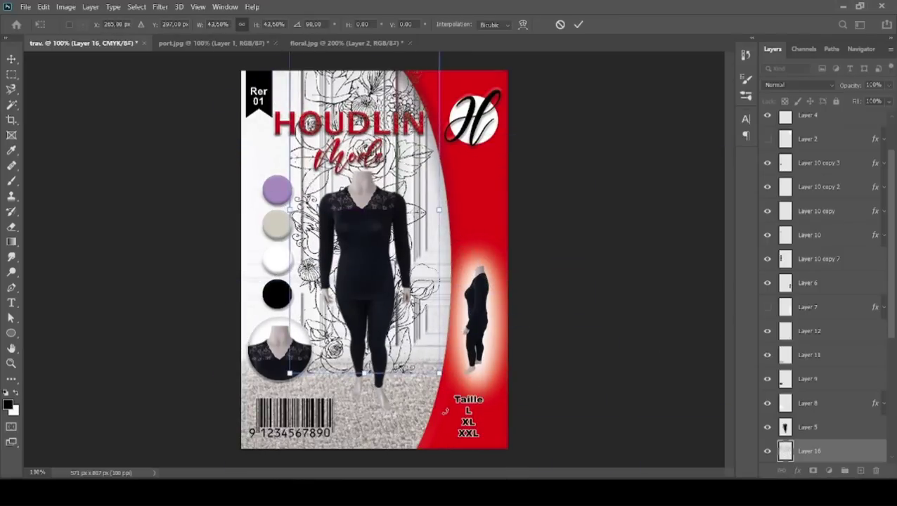
{"action": "left_click_drag", "start_coordinate": [310, 276], "coordinate": [429, 168]}
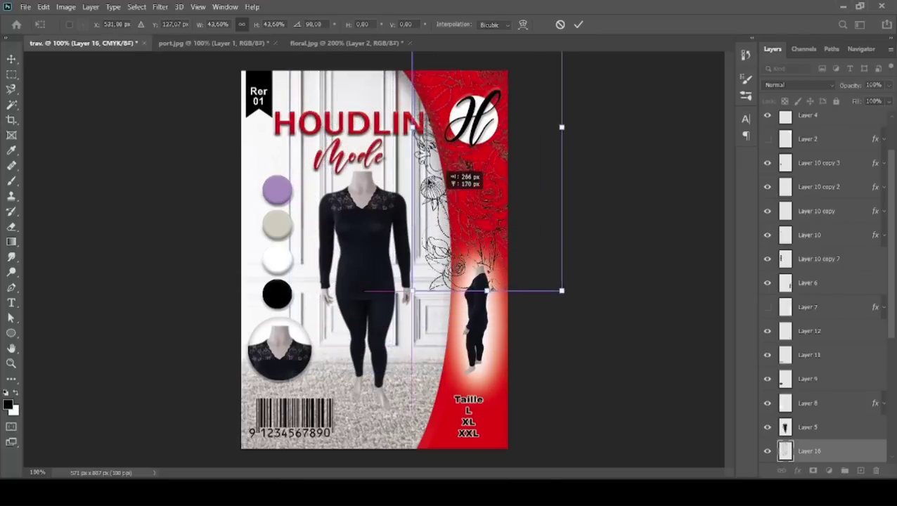
{"action": "left_click_drag", "start_coordinate": [441, 138], "coordinate": [446, 138]}
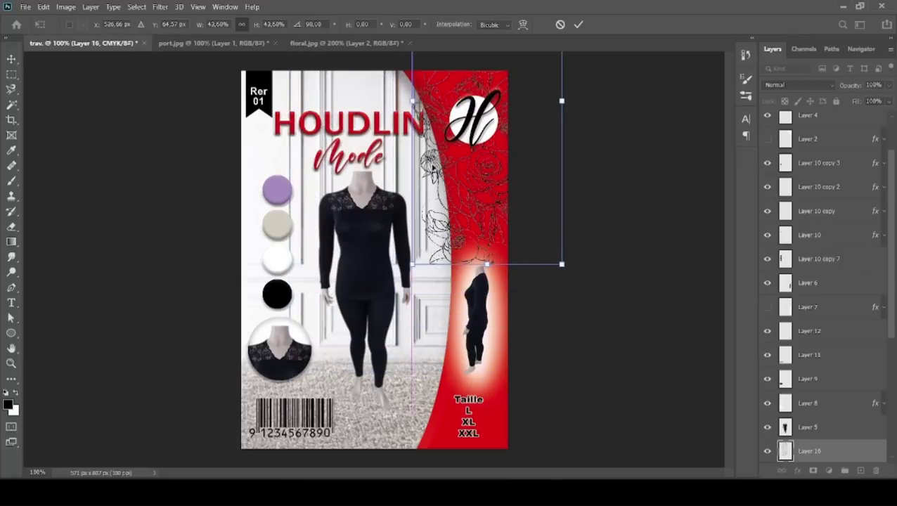
{"action": "key", "text": "Return"}
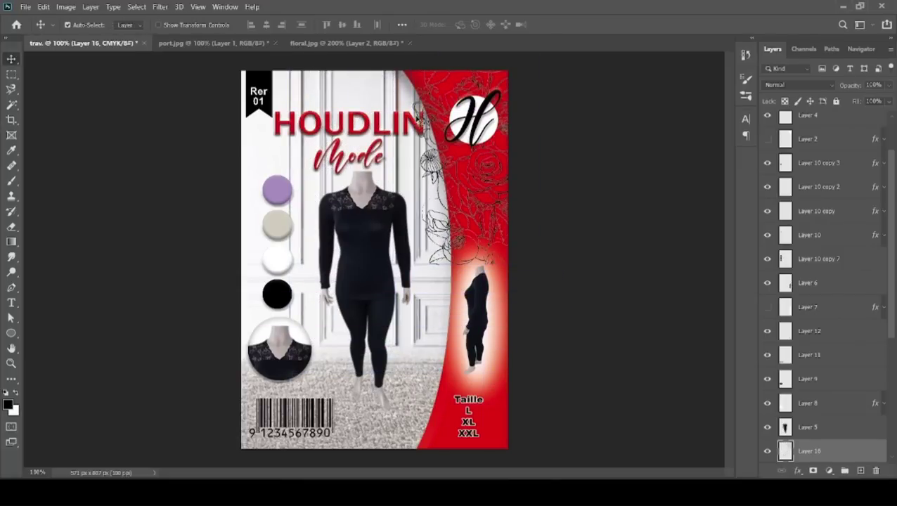
{"action": "left_click", "coordinate": [444, 164]}
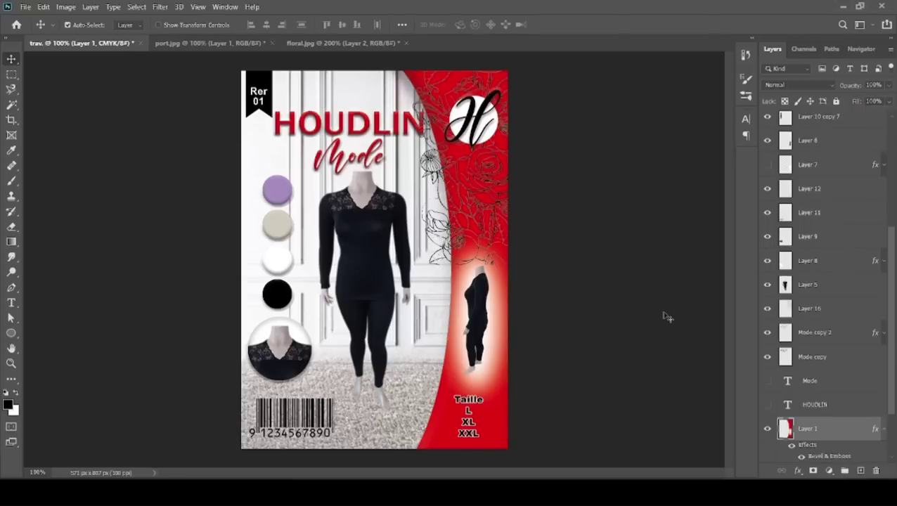
Step: Duplicate the floral line layer and move the copy further down the red panel
{"action": "left_click", "coordinate": [766, 307]}
{"action": "left_click_drag", "start_coordinate": [843, 318], "coordinate": [860, 471]}
{"action": "key", "text": "ctrl+t"}
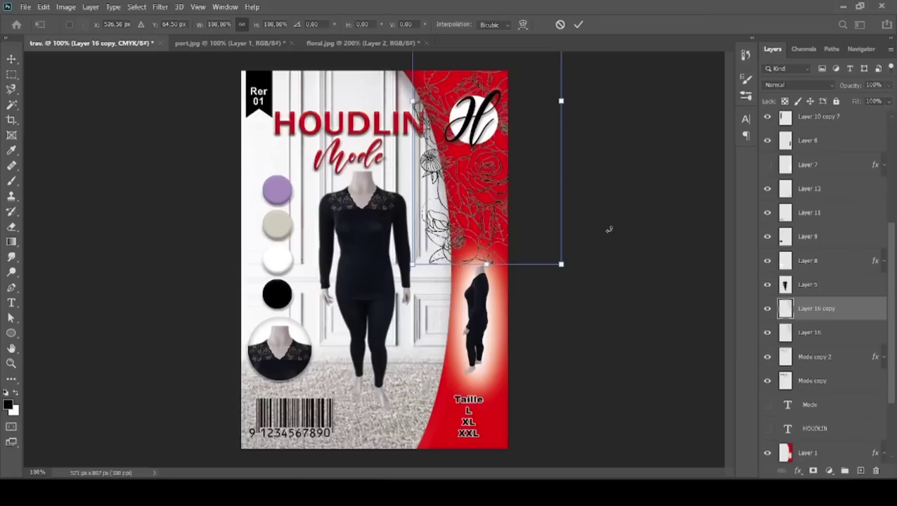
{"action": "left_click_drag", "start_coordinate": [474, 149], "coordinate": [475, 323]}
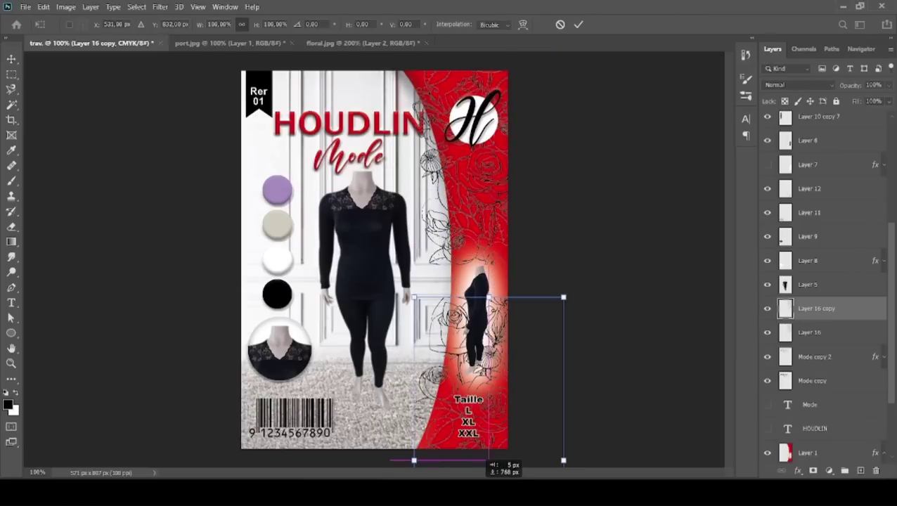
{"action": "left_click_drag", "start_coordinate": [501, 333], "coordinate": [495, 435]}
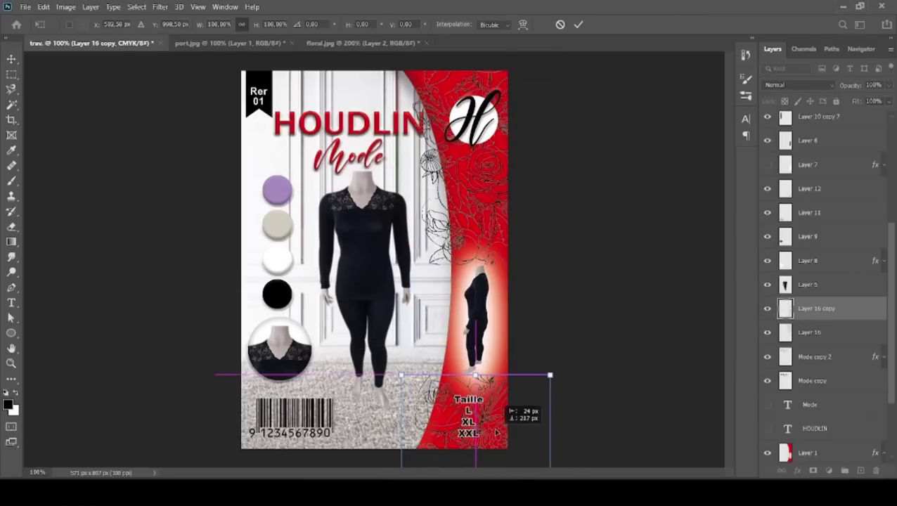
{"action": "key", "text": "Down"}
{"action": "key", "text": "Down"}
{"action": "key", "text": "Down"}
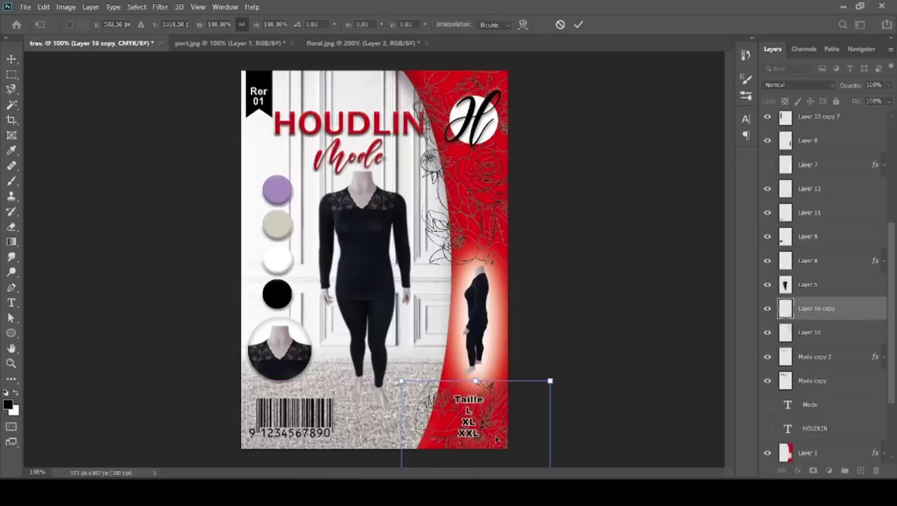
{"action": "key", "text": "Up"}
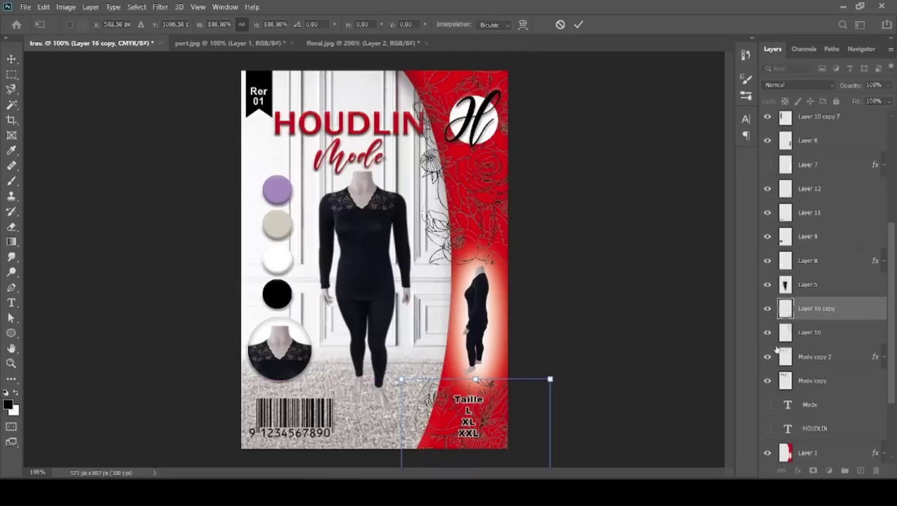
{"action": "key", "text": "Return"}
Step: Merge both floral layers, copy only the part inside the red panel, and hide the untrimmed layer
{"action": "left_click", "coordinate": [809, 334], "text": "shift"}
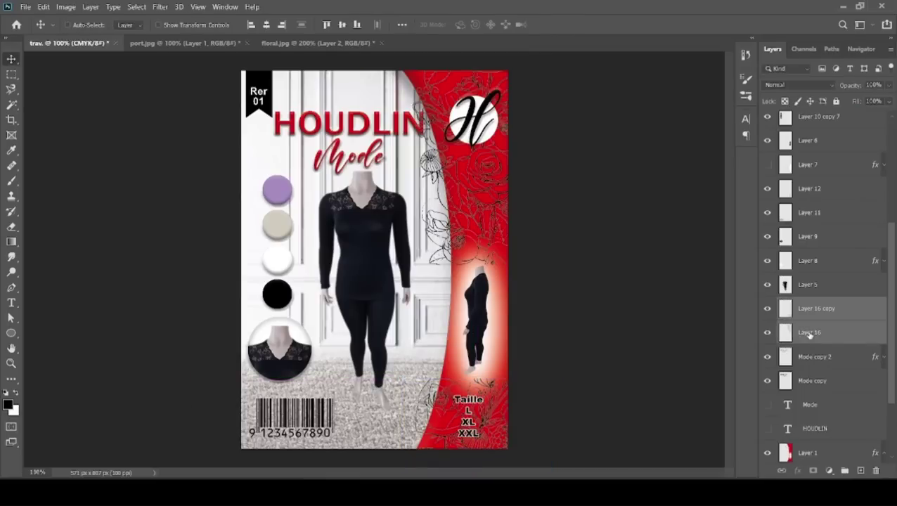
{"action": "key", "text": "ctrl+e"}
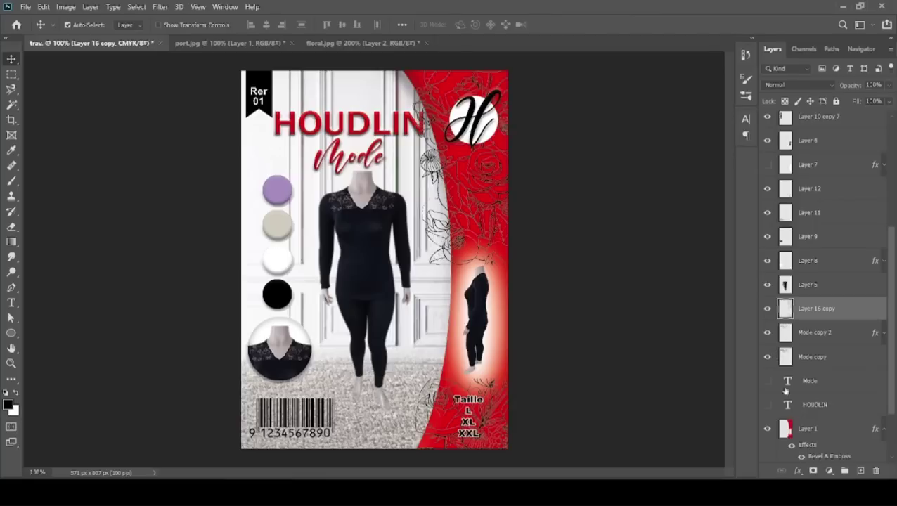
{"action": "left_click", "coordinate": [785, 428], "text": "ctrl"}
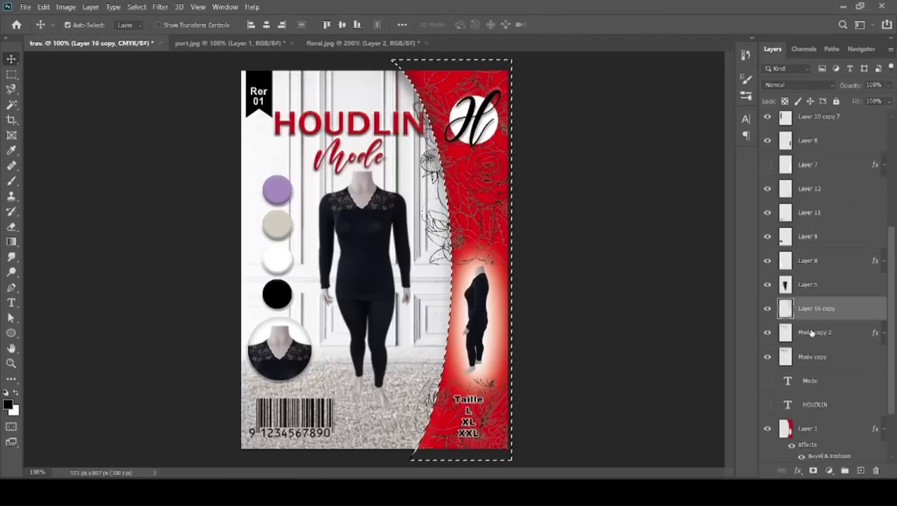
{"action": "key", "text": "ctrl+j"}
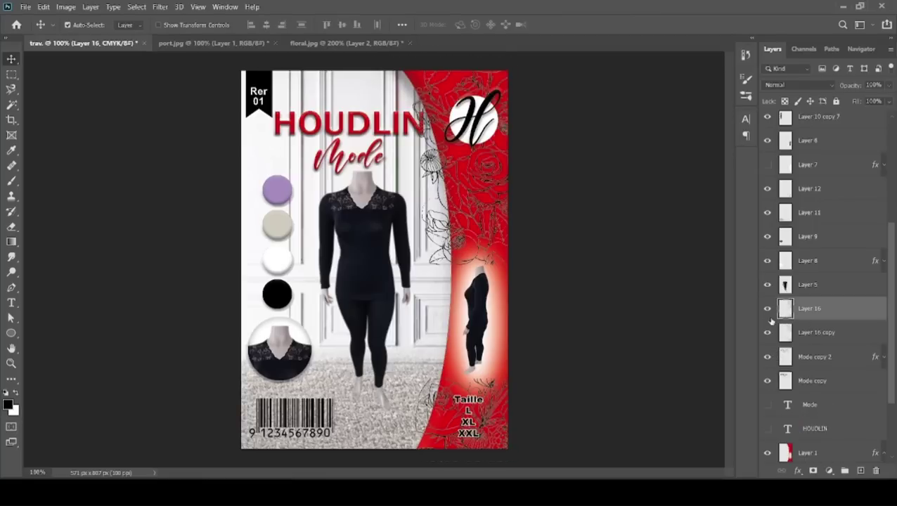
{"action": "left_click", "coordinate": [768, 333]}
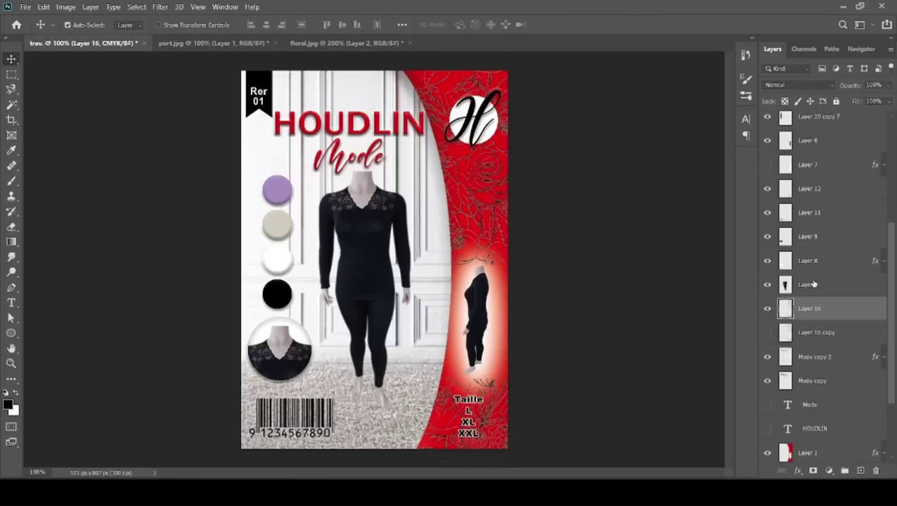
Step: Give the trimmed floral Layer 16 a dark red ab0205 Color Overlay
{"action": "double_click", "coordinate": [847, 311]}
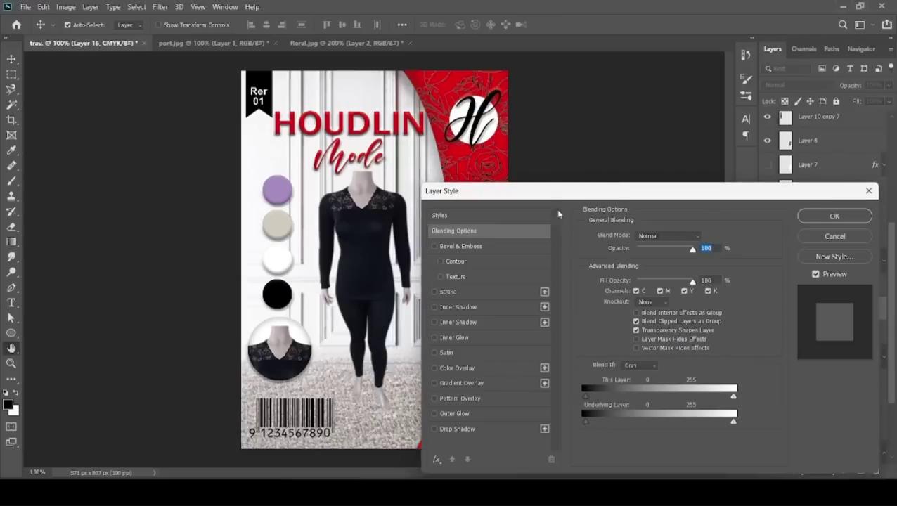
{"action": "left_click_drag", "start_coordinate": [543, 194], "coordinate": [680, 98]}
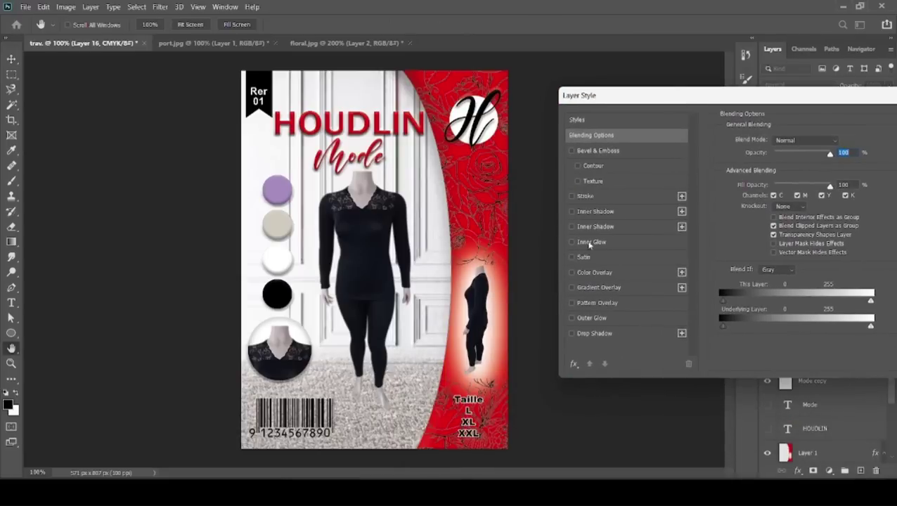
{"action": "left_click", "coordinate": [648, 273]}
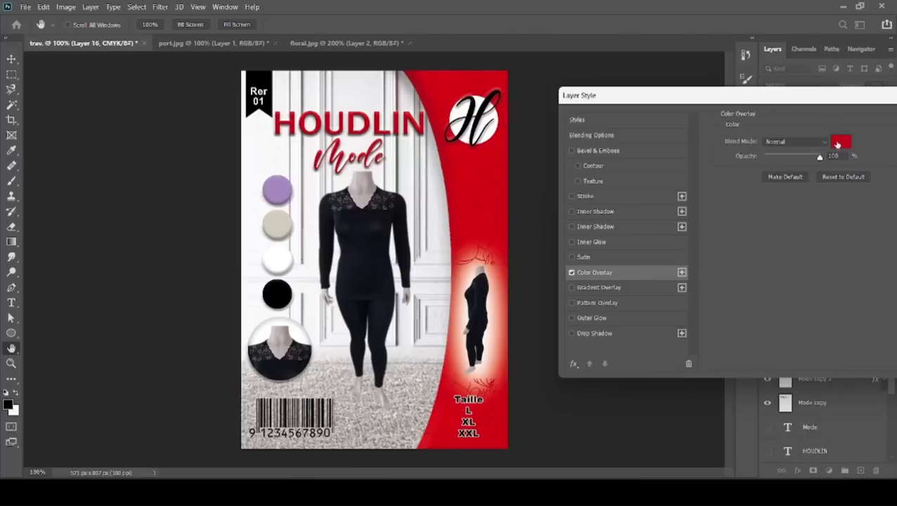
{"action": "left_click", "coordinate": [839, 144]}
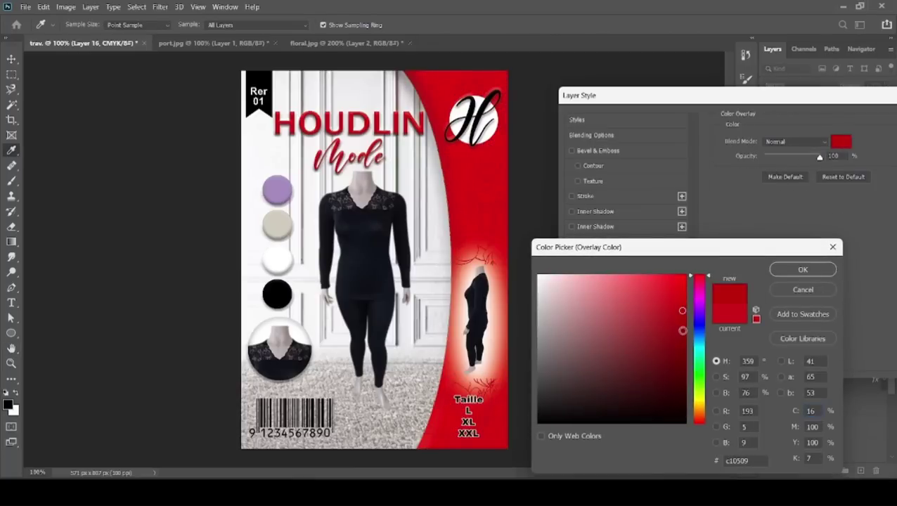
{"action": "left_click", "coordinate": [684, 324]}
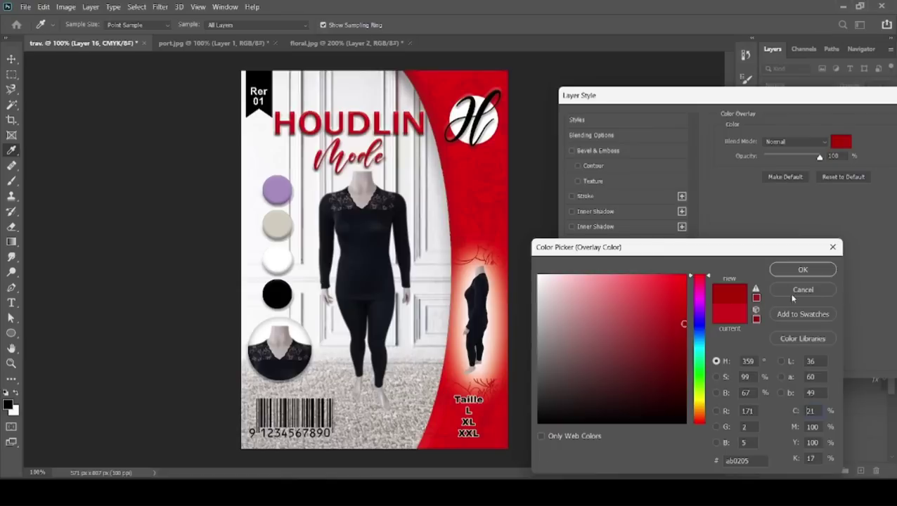
{"action": "left_click", "coordinate": [803, 269]}
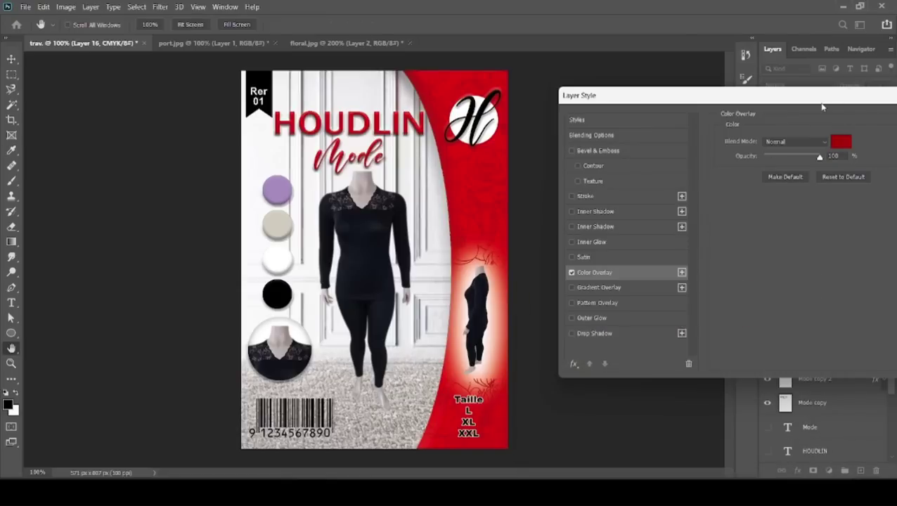
{"action": "left_click_drag", "start_coordinate": [820, 93], "coordinate": [739, 90]}
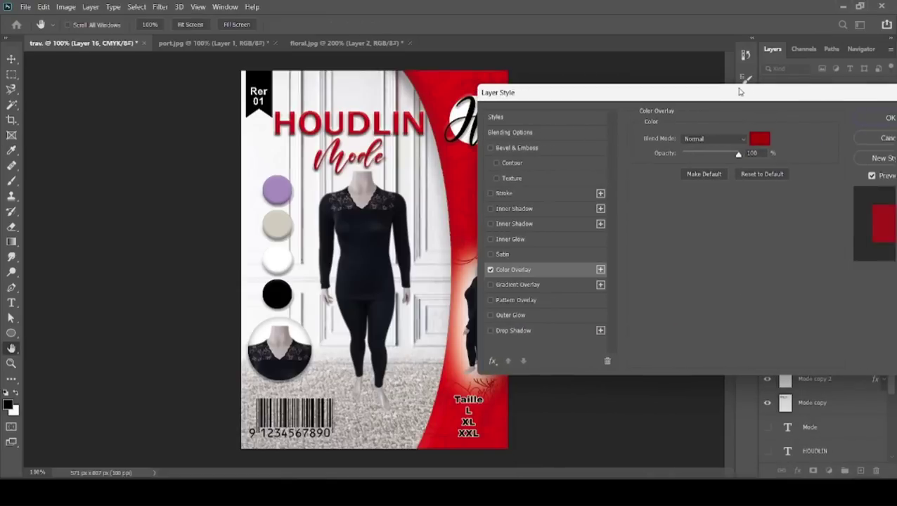
{"action": "left_click", "coordinate": [890, 118]}
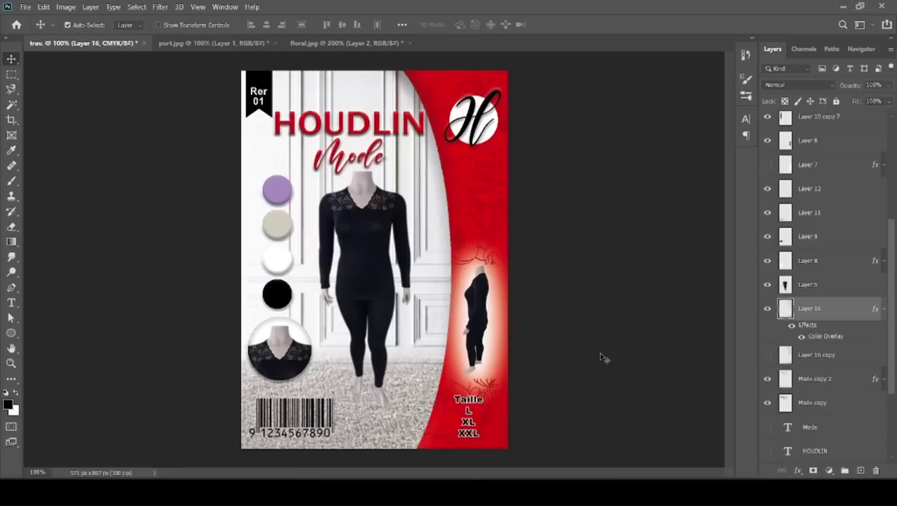
{"action": "left_click", "coordinate": [495, 238]}
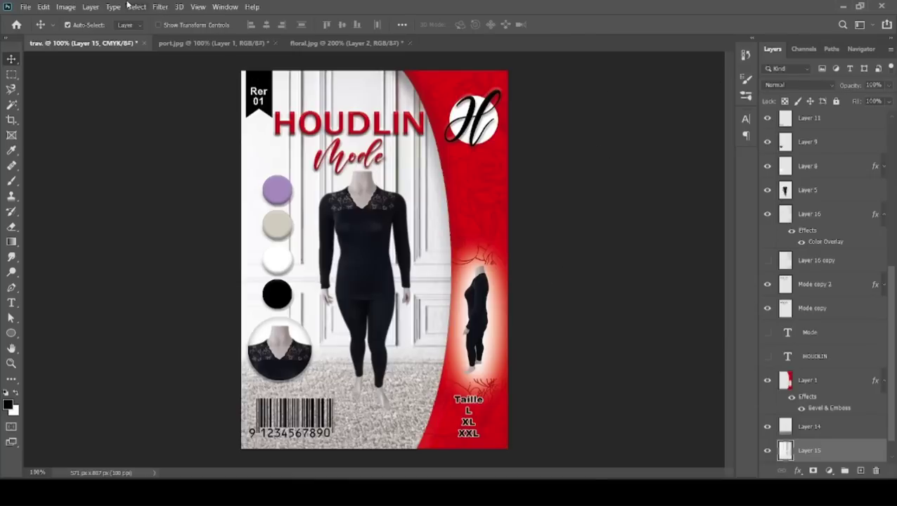
Step: Brighten Layer 15 with a Levels midtone gamma of 1,56
{"action": "key", "text": "ctrl+l"}
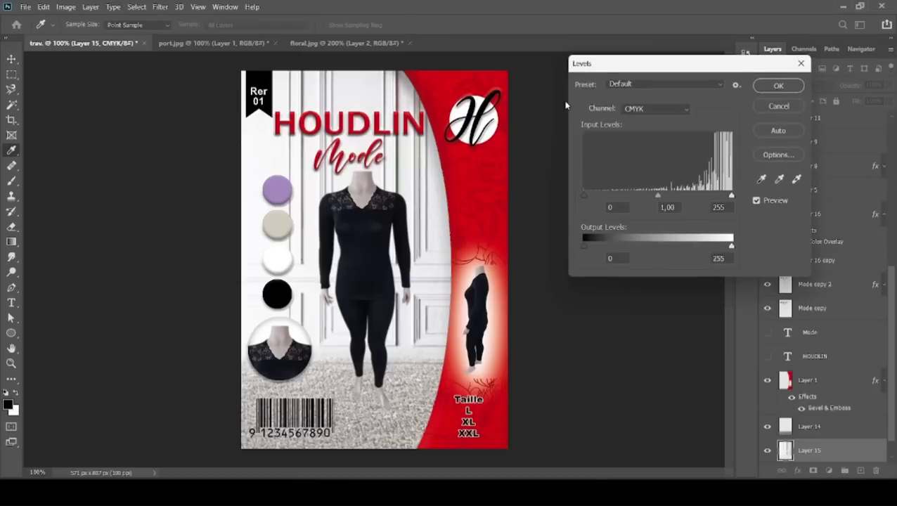
{"action": "left_click_drag", "start_coordinate": [656, 196], "coordinate": [634, 197]}
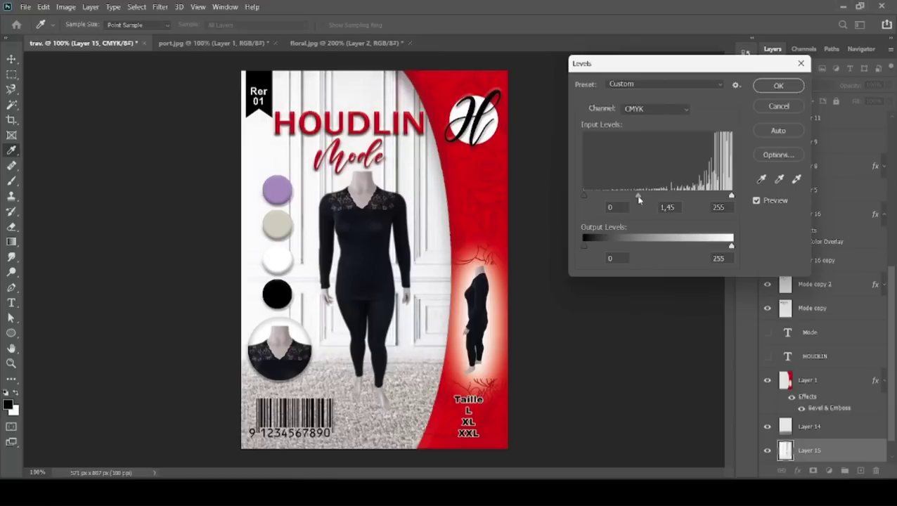
{"action": "left_click", "coordinate": [778, 86]}
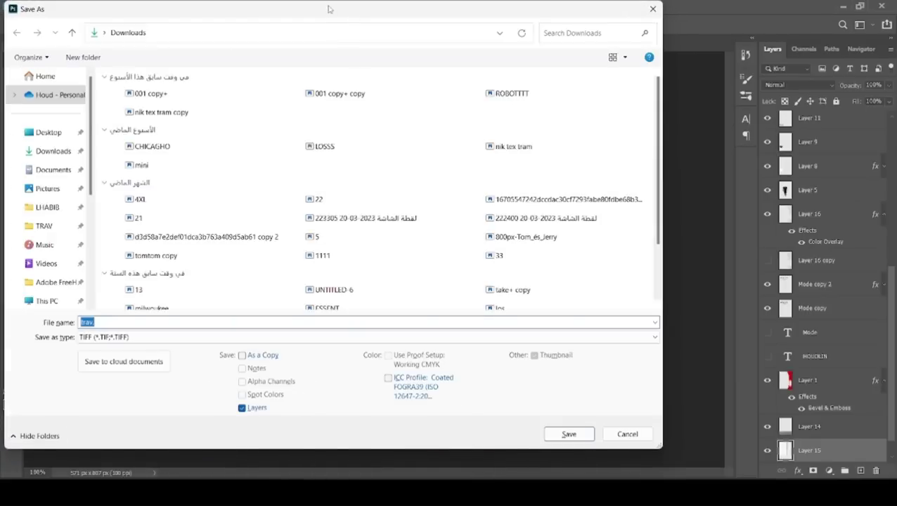
Step: Save the poster to the Desktop as TIFF 'houdlin 01', accepting the default TIFF options
{"action": "left_click_drag", "start_coordinate": [355, 3], "coordinate": [791, 204]}
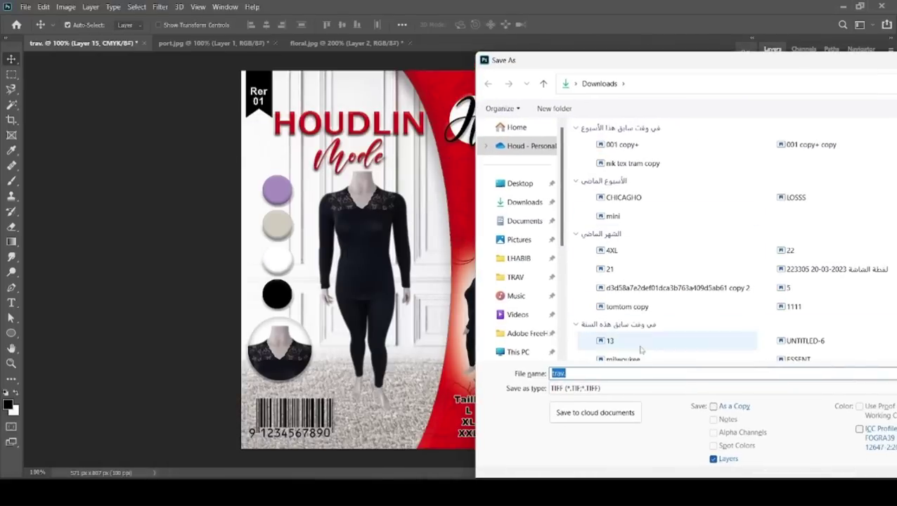
{"action": "type", "text": "h"}
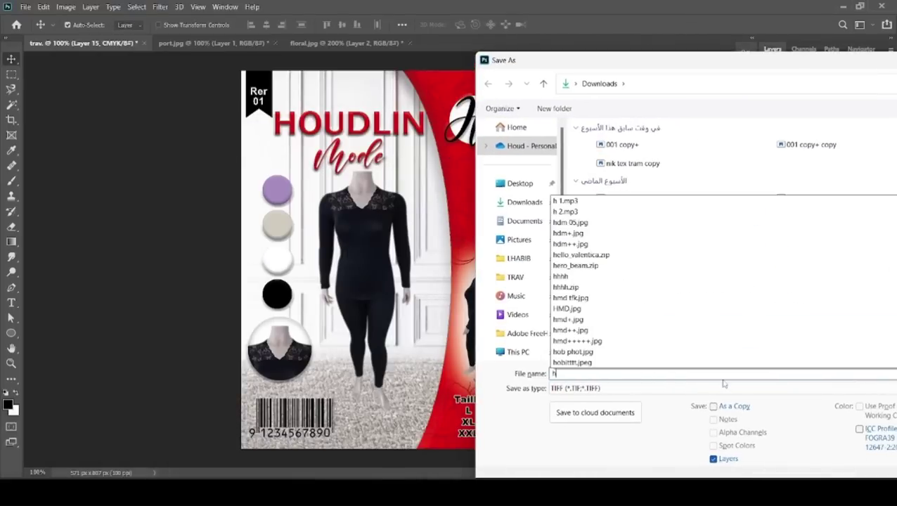
{"action": "type", "text": "od"}
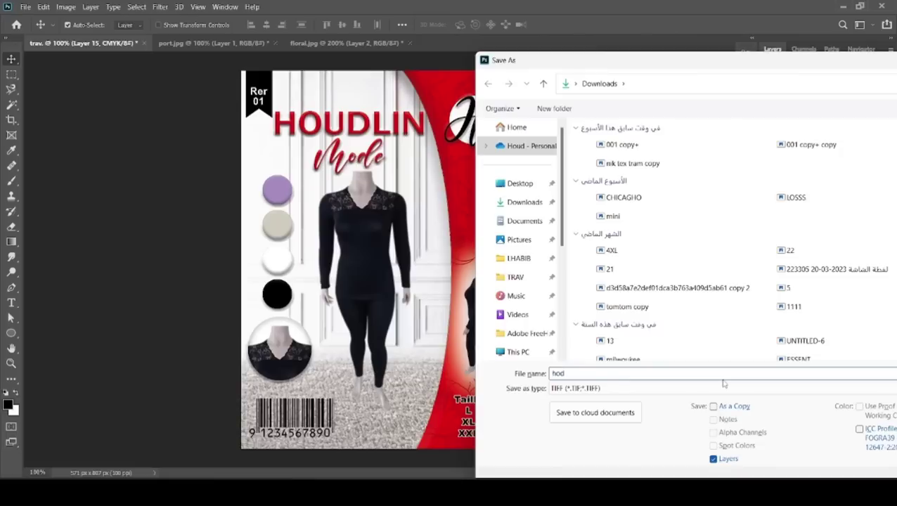
{"action": "key", "text": "BackSpace"}
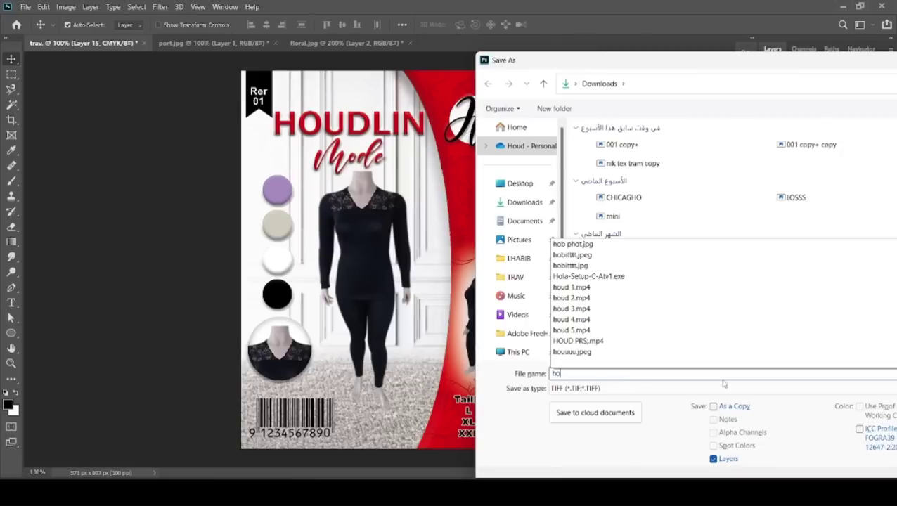
{"action": "type", "text": "udlin 01"}
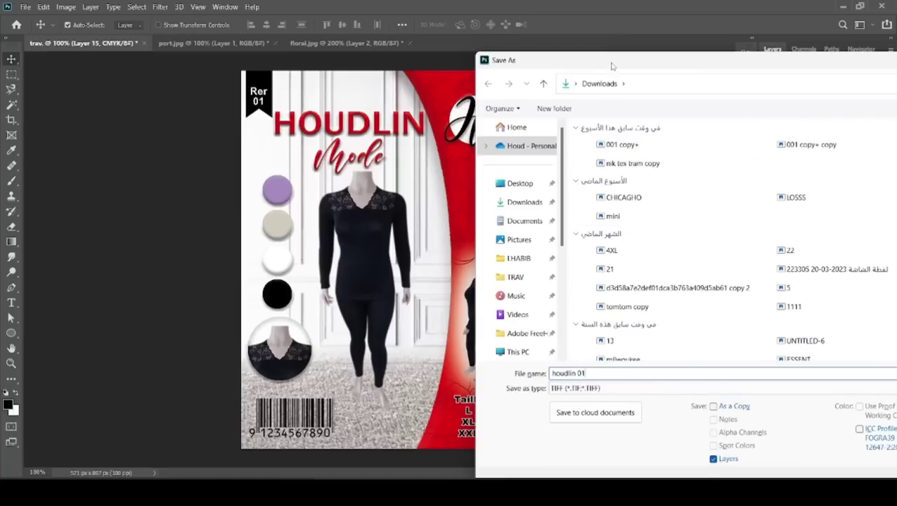
{"action": "left_click_drag", "start_coordinate": [609, 67], "coordinate": [257, 49]}
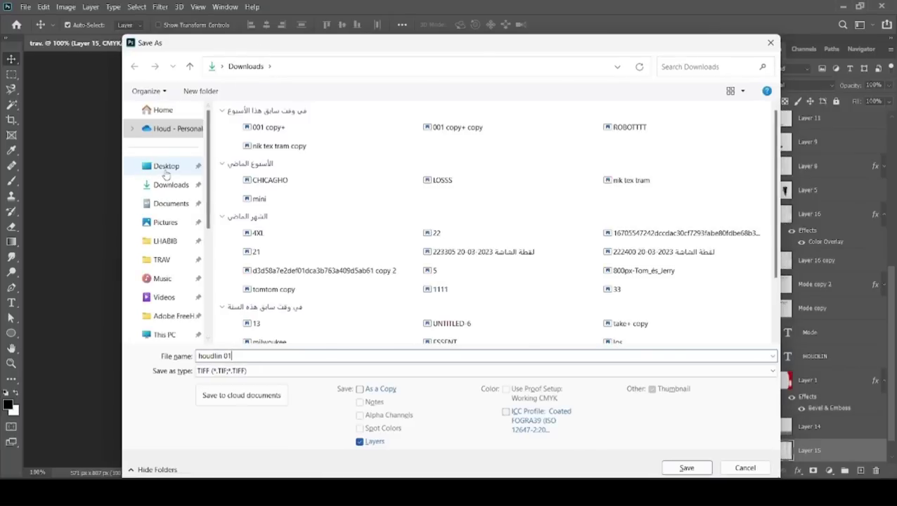
{"action": "left_click", "coordinate": [166, 174]}
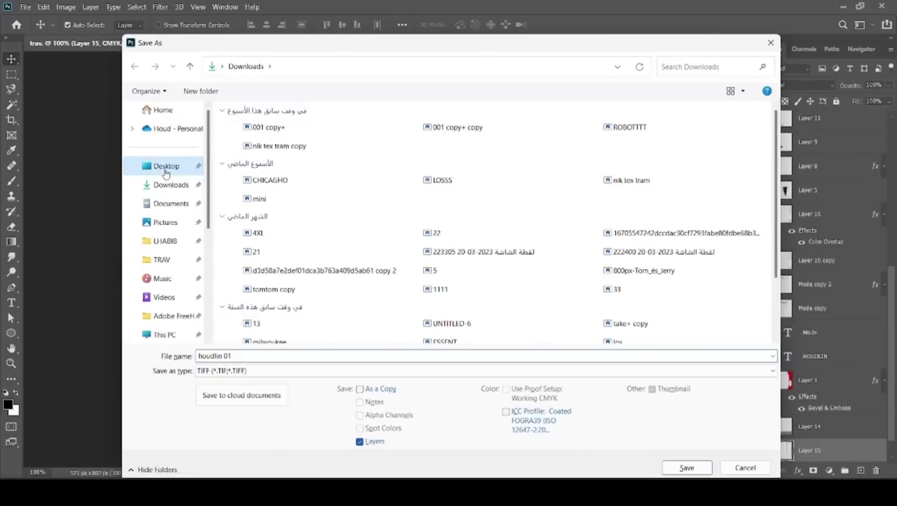
{"action": "left_click", "coordinate": [689, 470]}
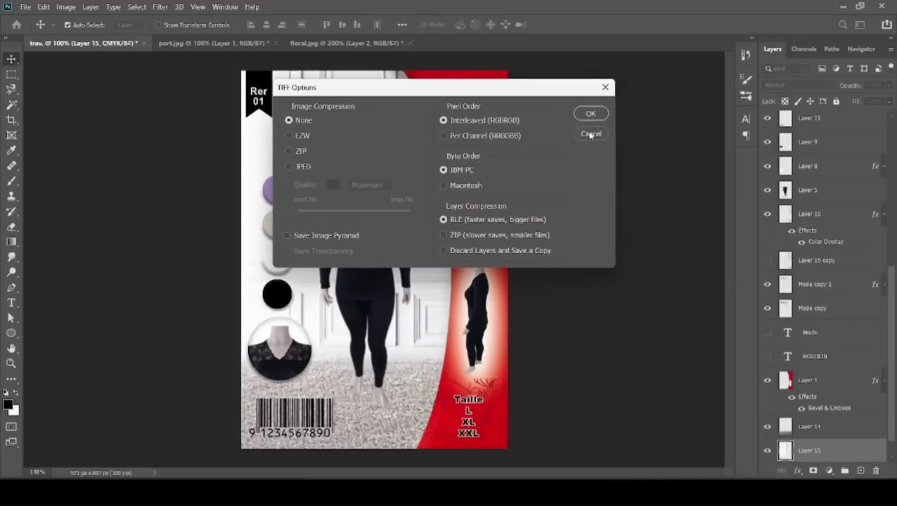
{"action": "left_click", "coordinate": [590, 114]}
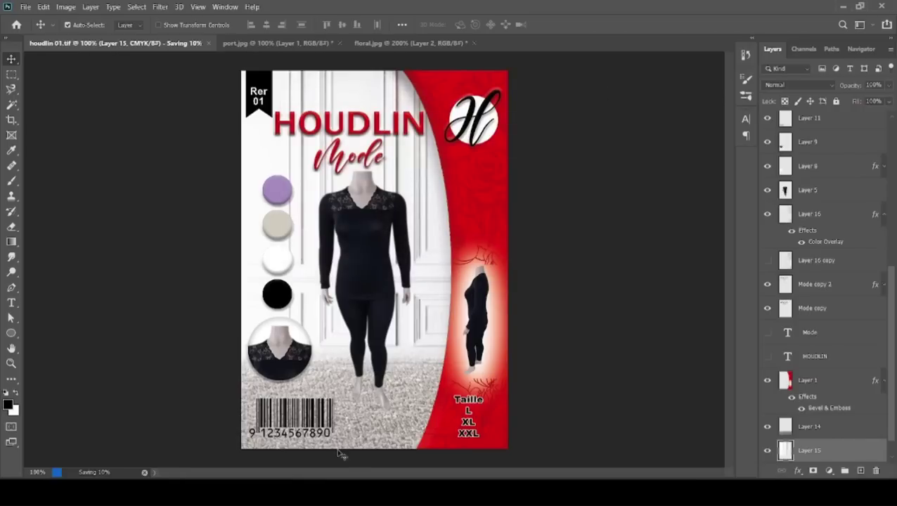
{"action": "left_click", "coordinate": [294, 492]}
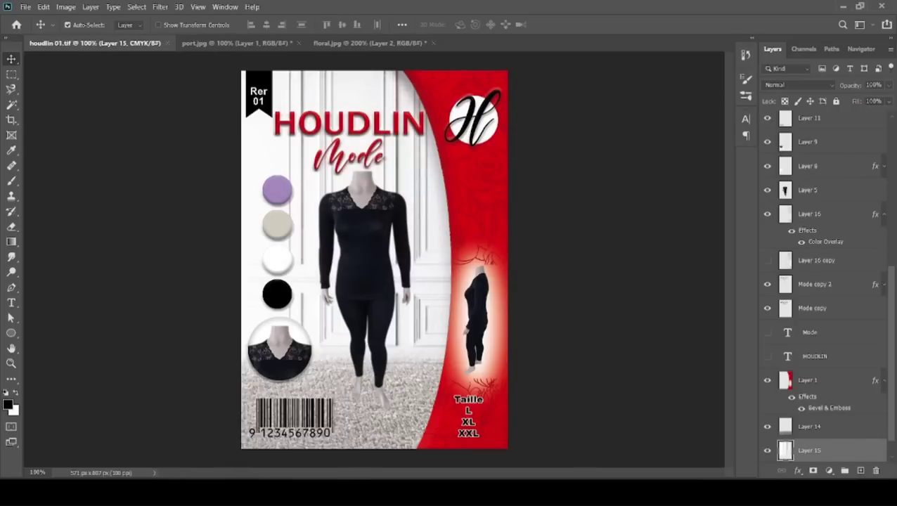